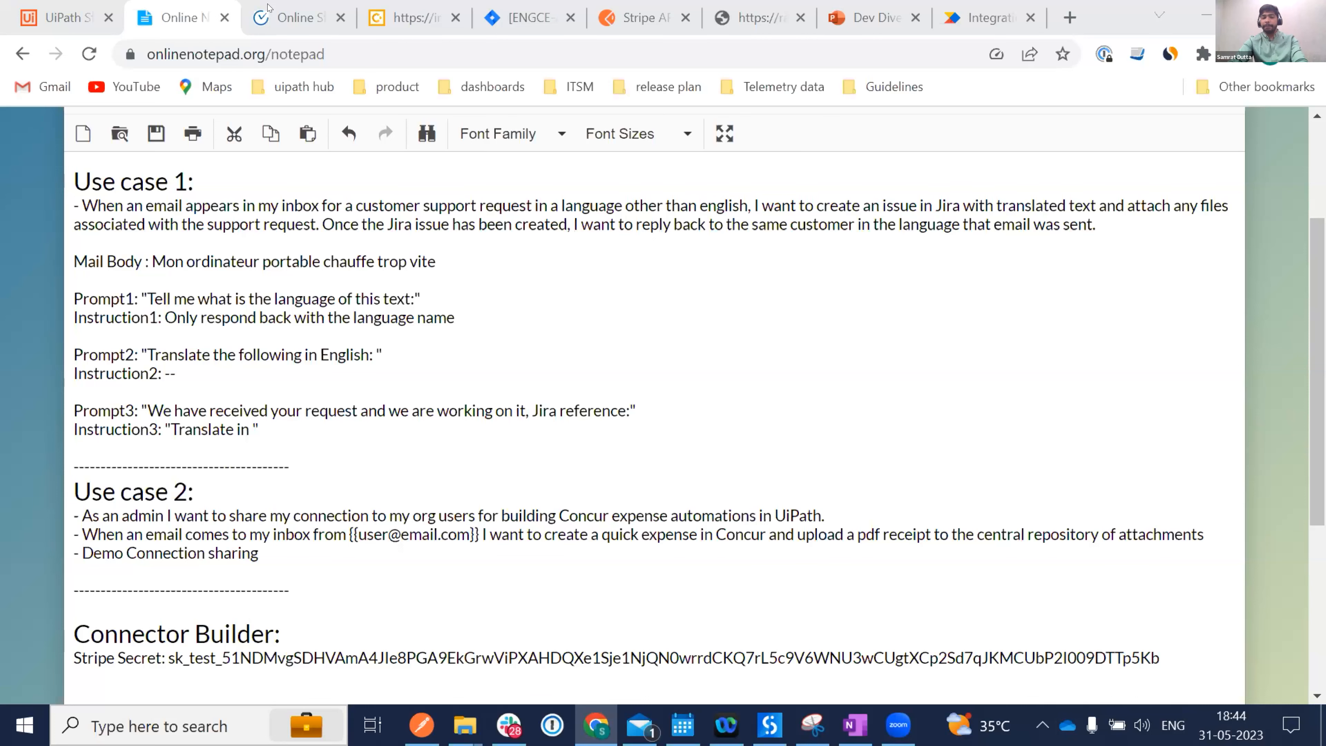
Create a new manually triggered Studio Web project named 'Dev Dives 1', fixing the 'DIves' typo.
{"action": "scroll", "coordinate": [284, 471], "scroll_direction": "down", "scroll_amount": 2}
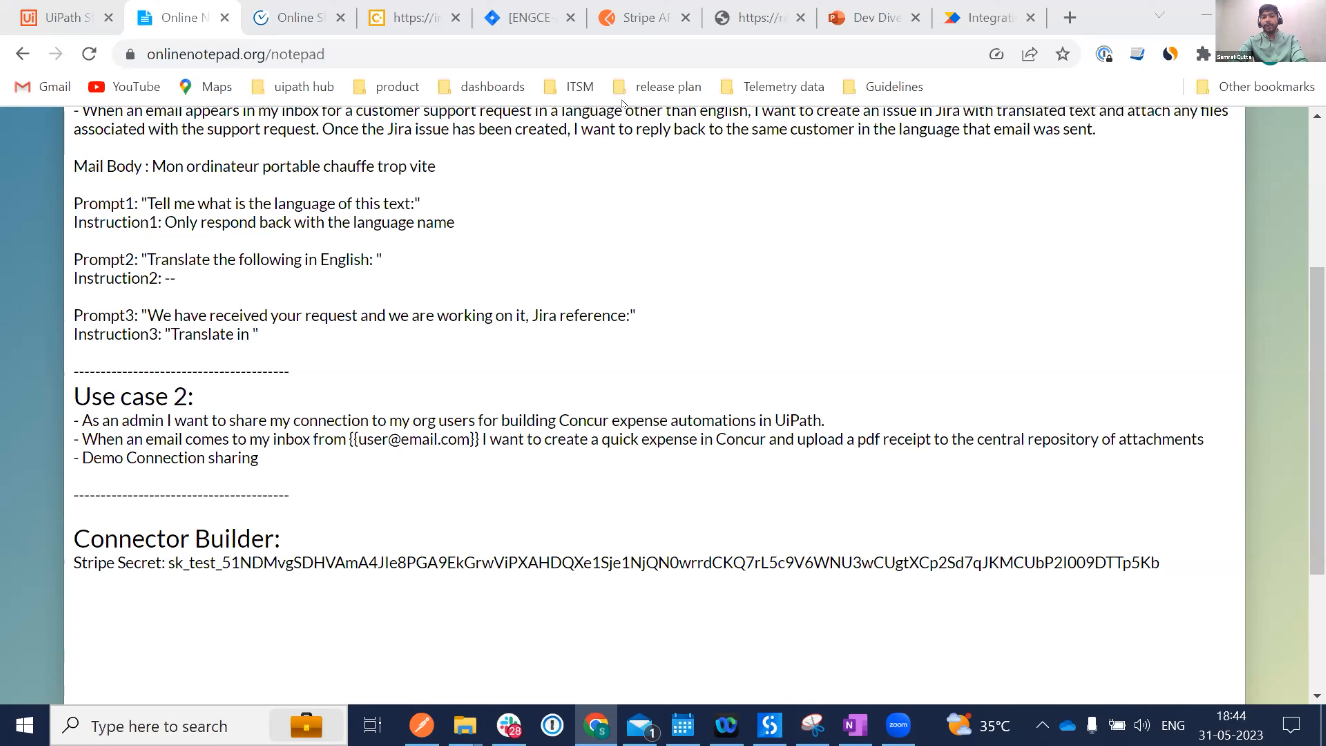
{"action": "left_click", "coordinate": [57, 18]}
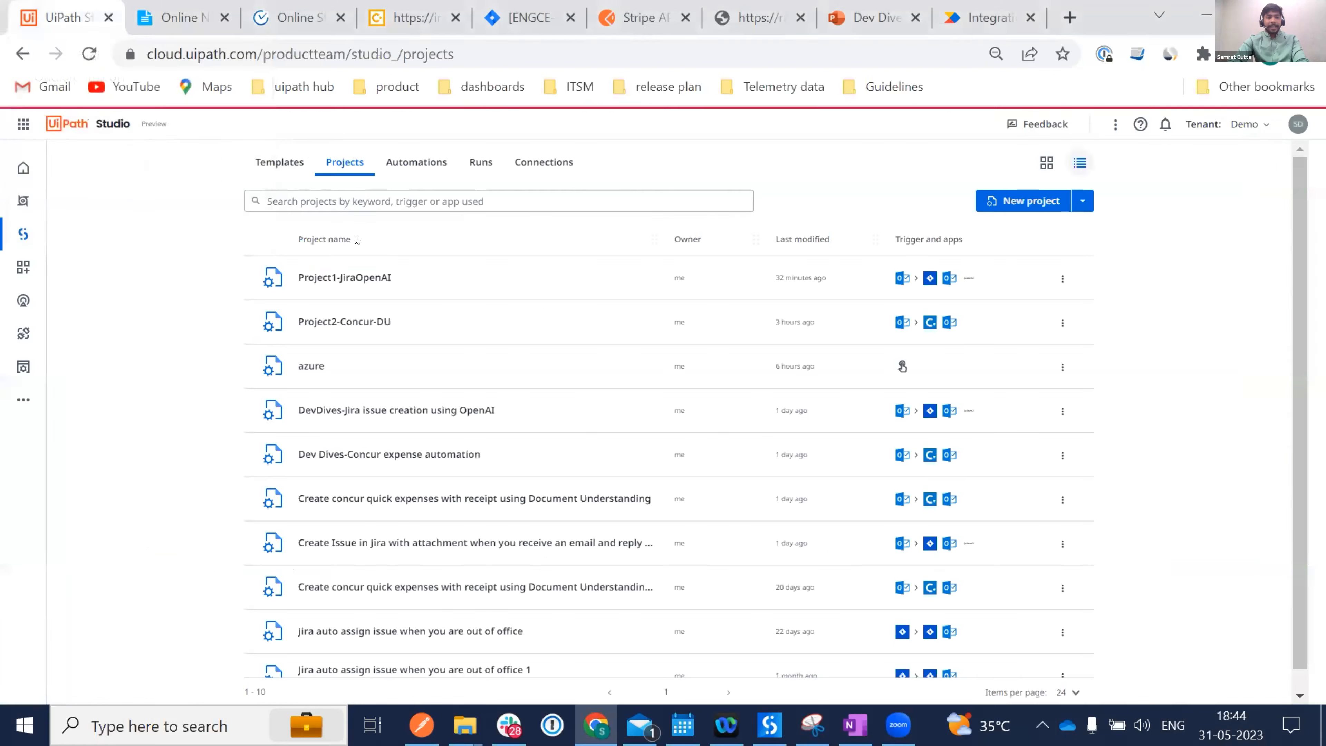
{"action": "left_click", "coordinate": [1020, 203]}
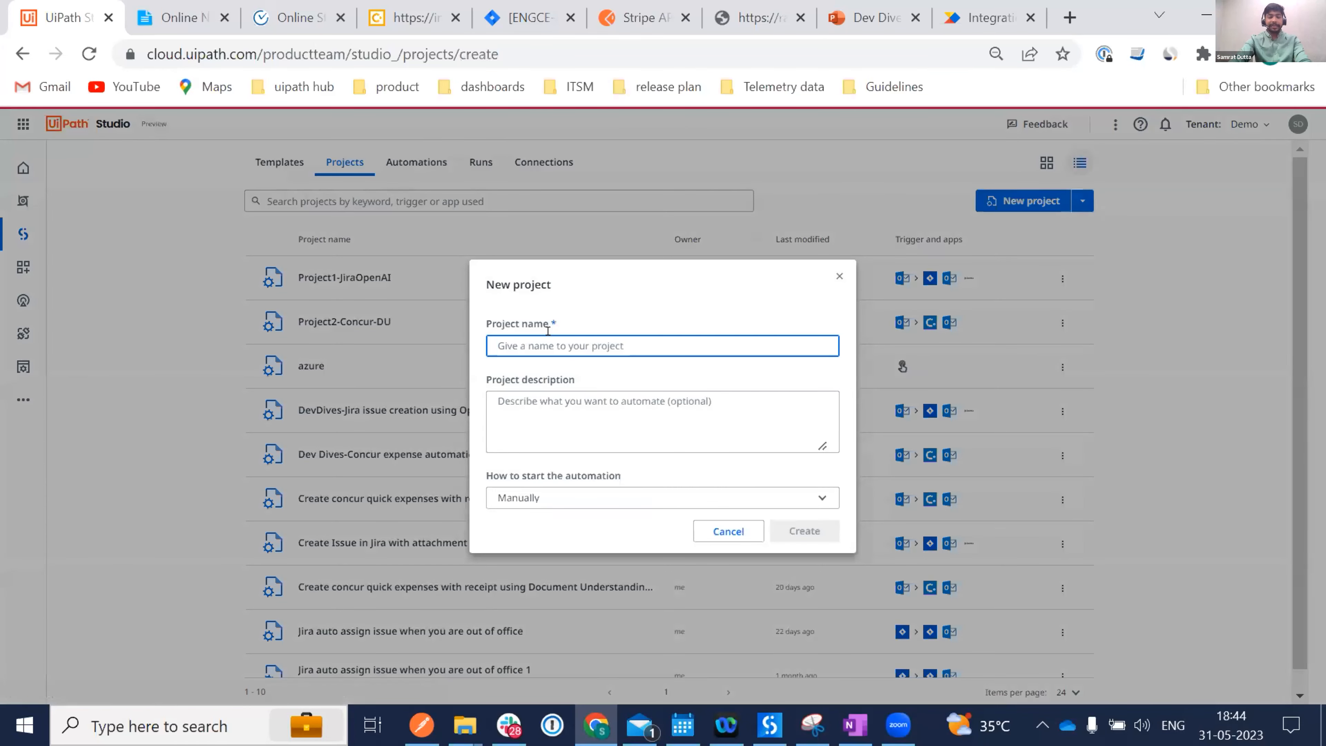
{"action": "left_click", "coordinate": [838, 275]}
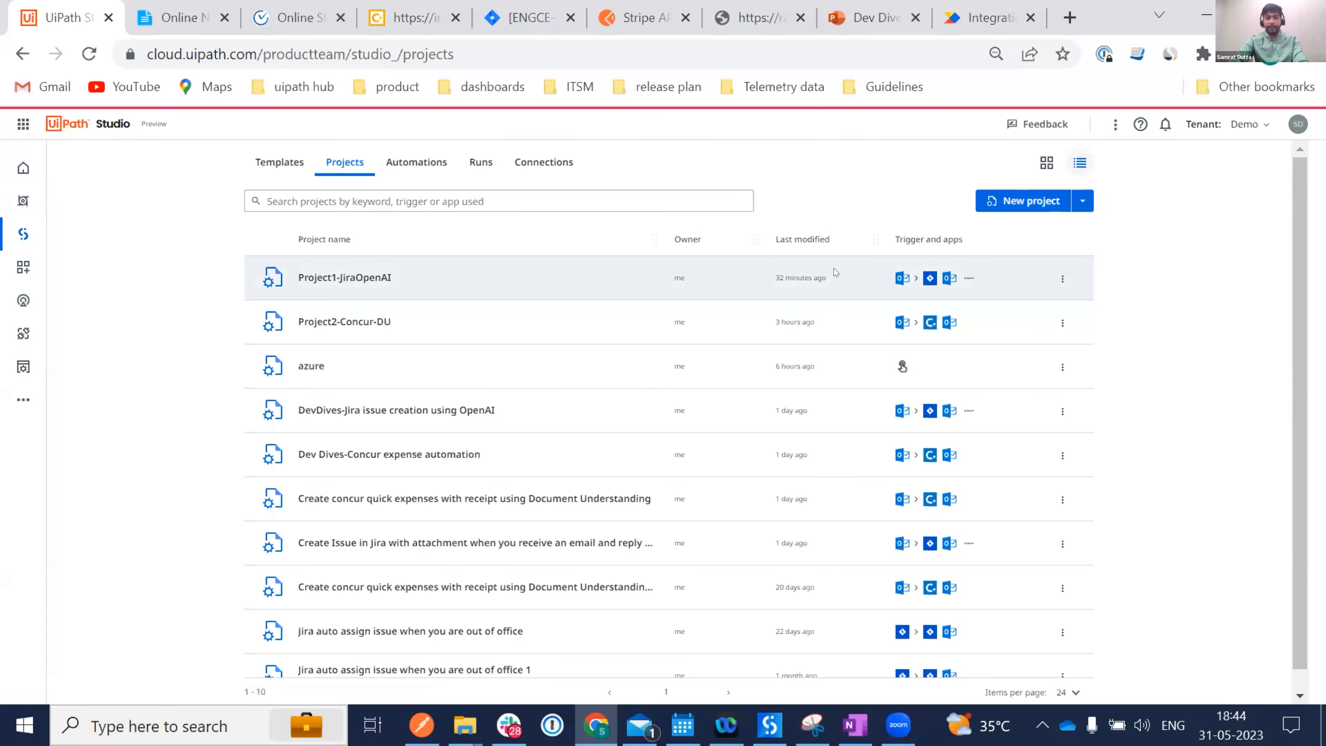
{"action": "left_click", "coordinate": [1013, 202]}
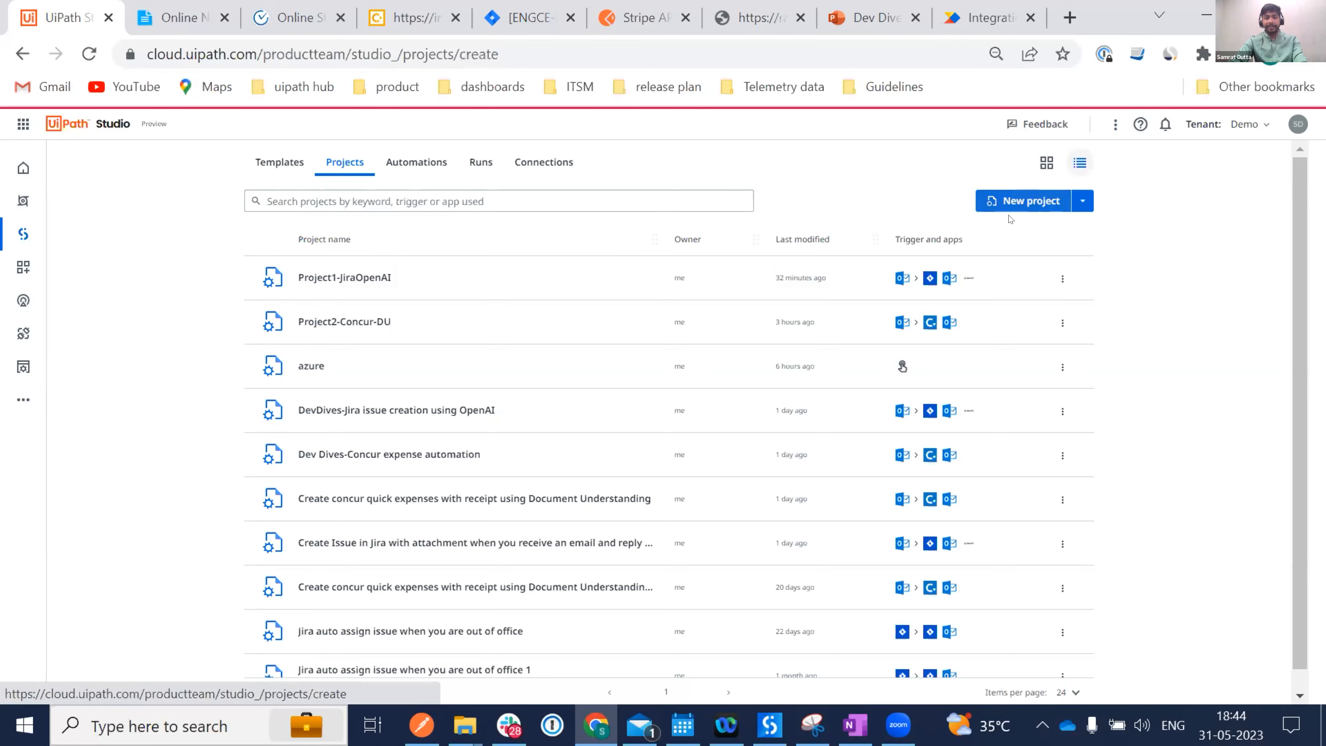
{"action": "type", "text": "Dev DIves 1"}
{"action": "key", "text": "Left"}
{"action": "key", "text": "Left"}
{"action": "key", "text": "Left"}
{"action": "key", "text": "Left"}
{"action": "key", "text": "Left"}
{"action": "key", "text": "BackSpace"}
{"action": "type", "text": "i"}
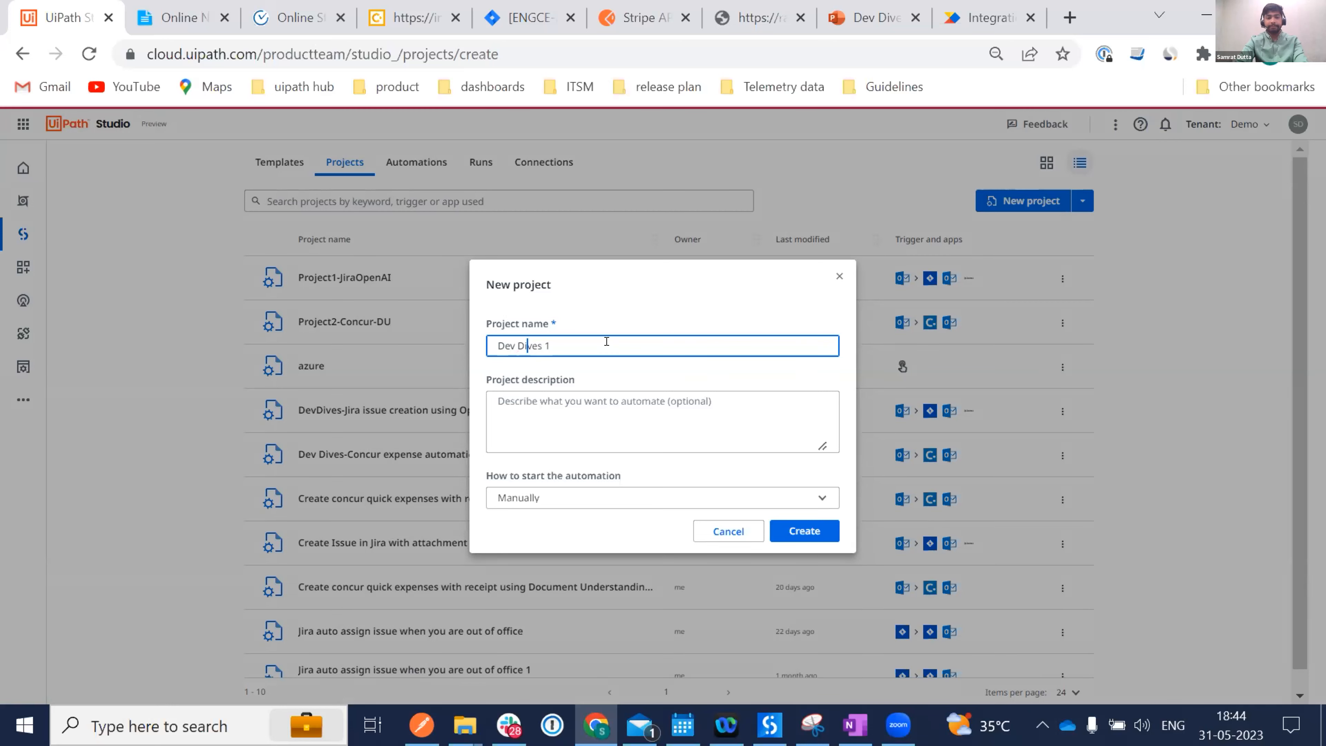
{"action": "left_click", "coordinate": [802, 528]}
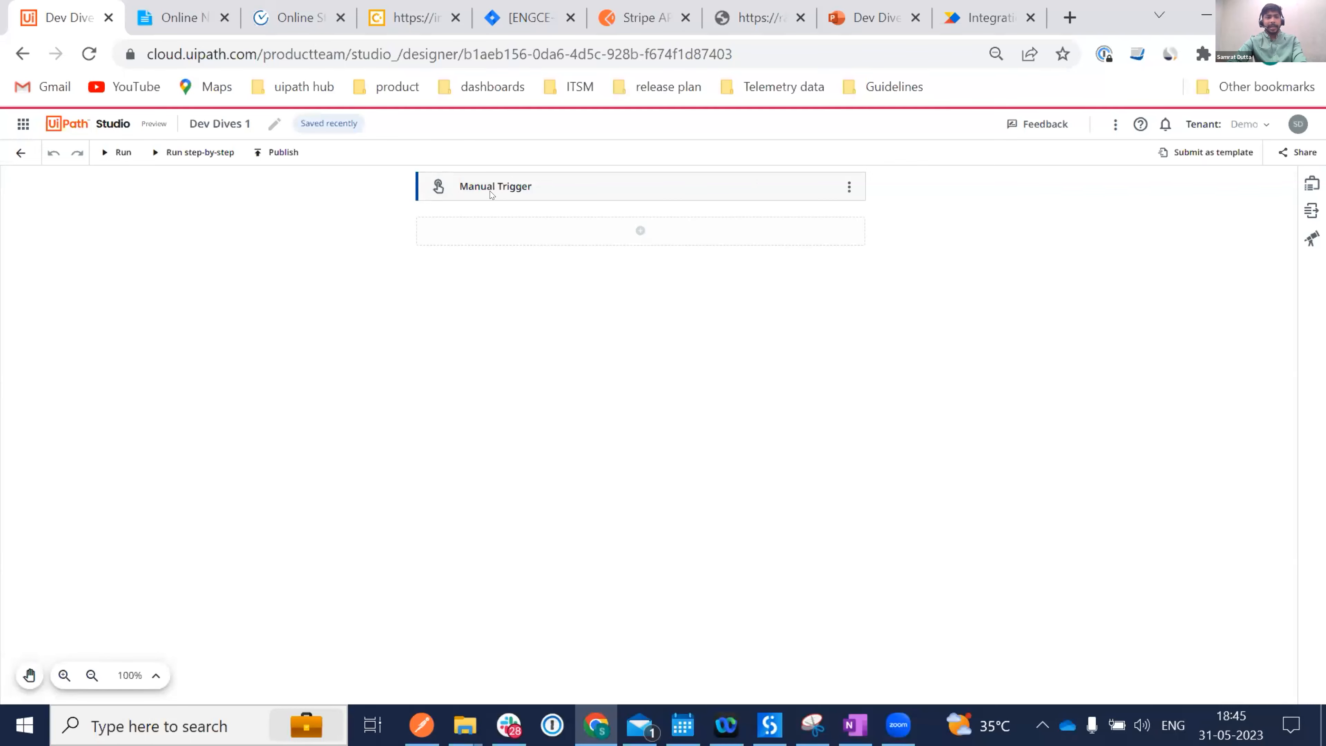
Switch to the Online Notepad notes and scroll up to Use case 1 and its prompts.
{"action": "left_click", "coordinate": [168, 25]}
{"action": "scroll", "coordinate": [283, 251], "scroll_direction": "up", "scroll_amount": 3}
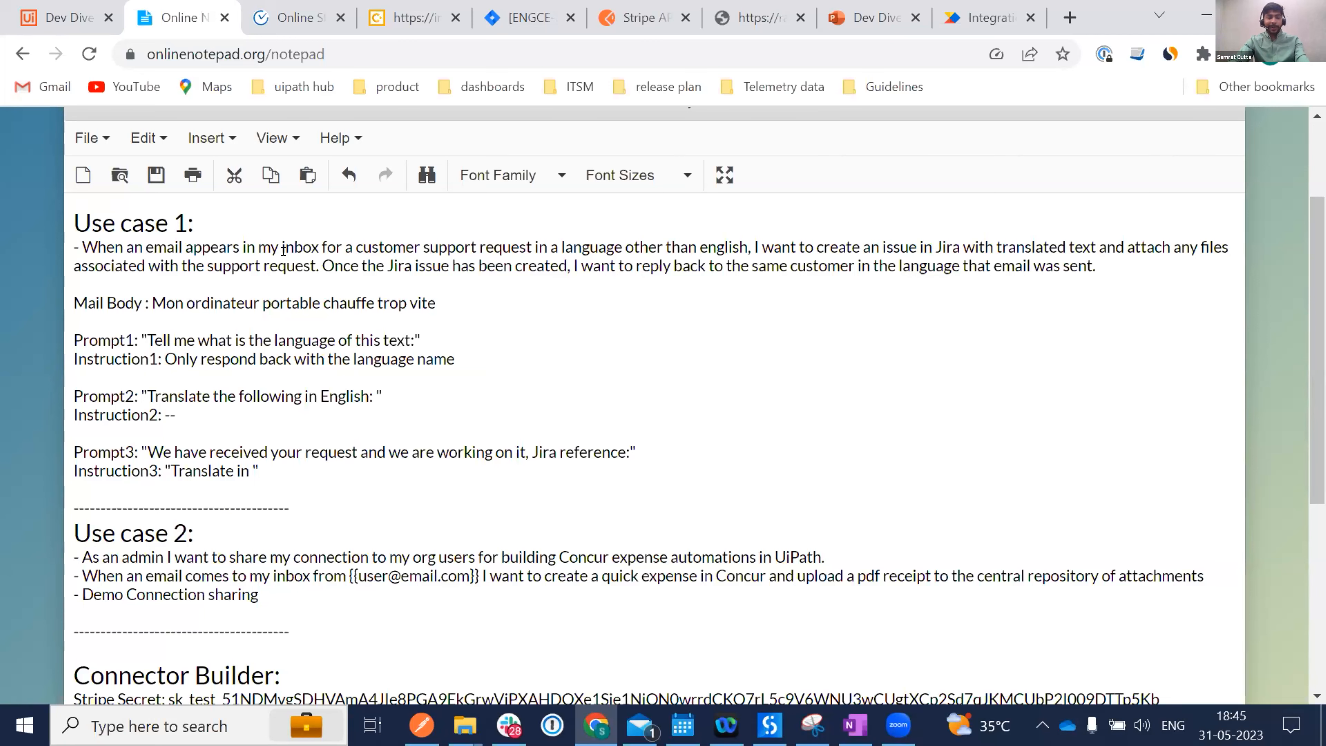
Go back to the Dev Dives 1 designer tab with its Manual Trigger.
{"action": "left_click", "coordinate": [58, 19]}
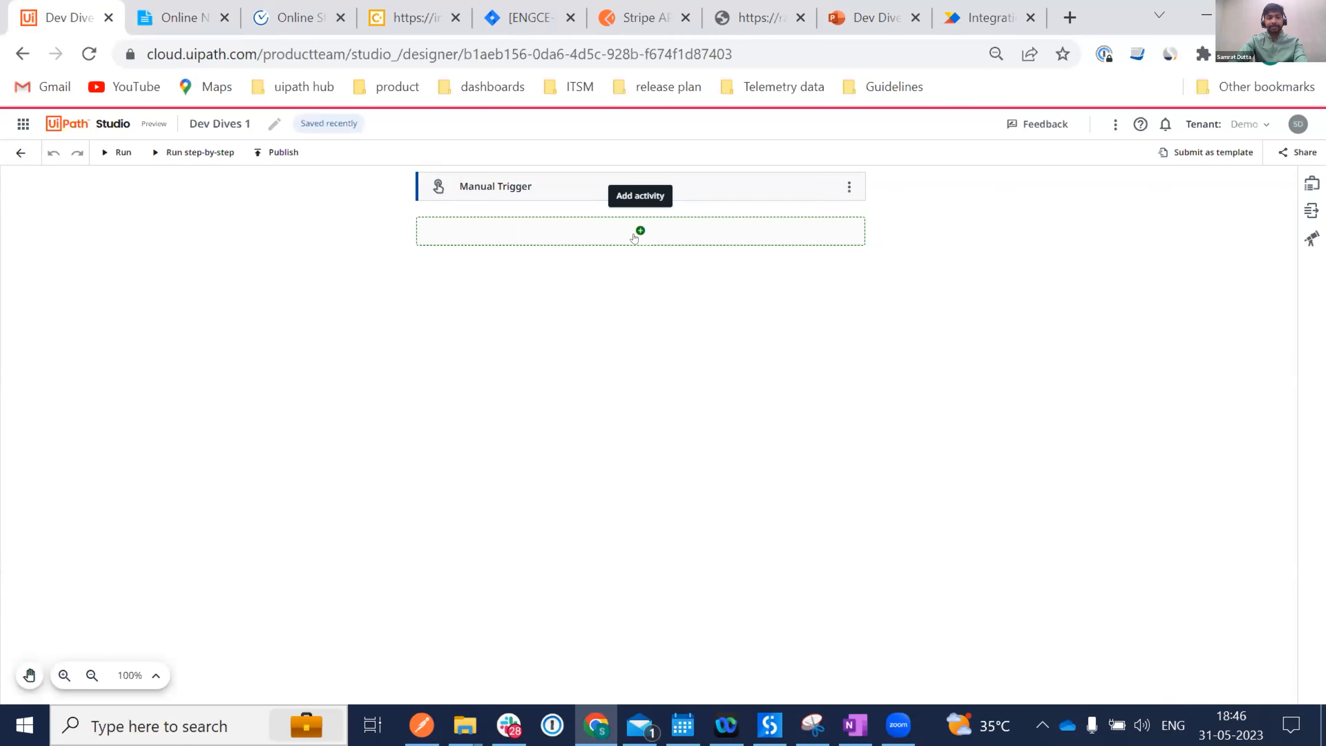
Open the Manual Trigger card's actions menu.
{"action": "left_click", "coordinate": [846, 188]}
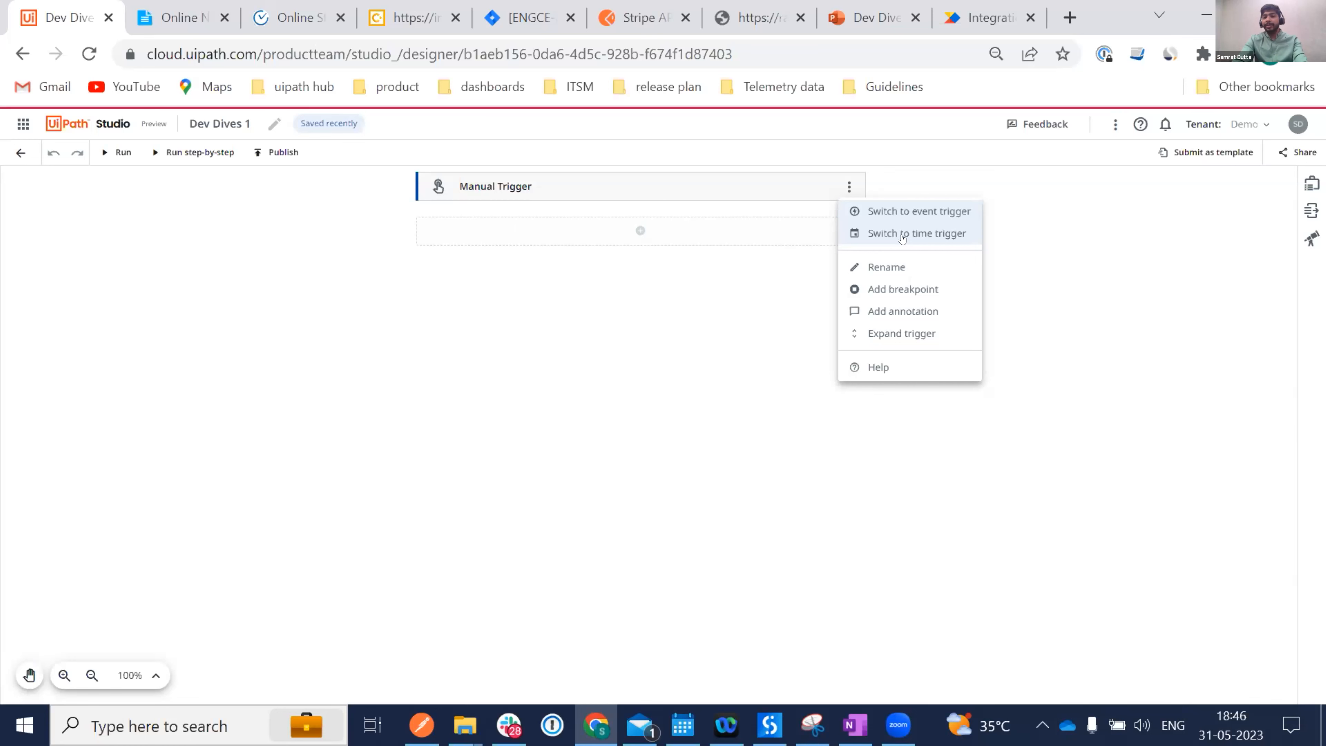
Switch to an event trigger and pick Microsoft 365 Email Received from an 'outlook' search.
{"action": "left_click", "coordinate": [890, 216]}
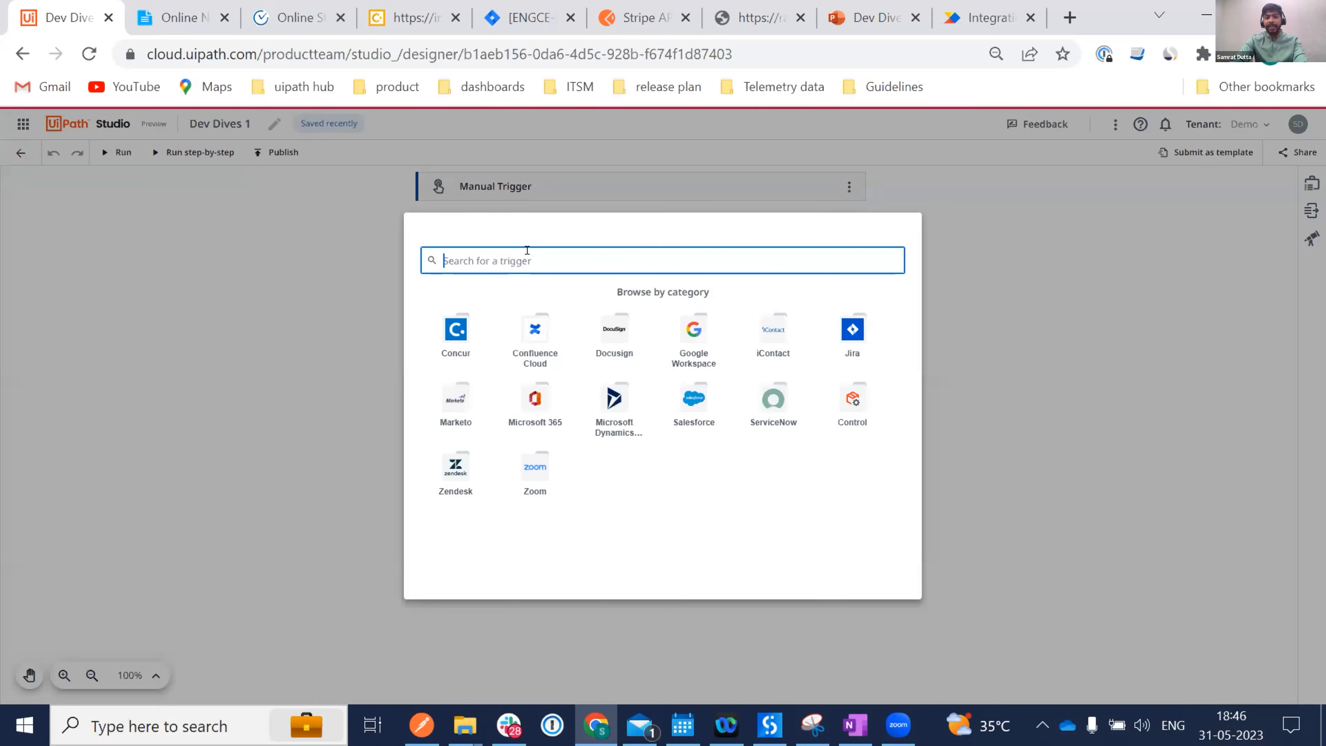
{"action": "left_click", "coordinate": [850, 334]}
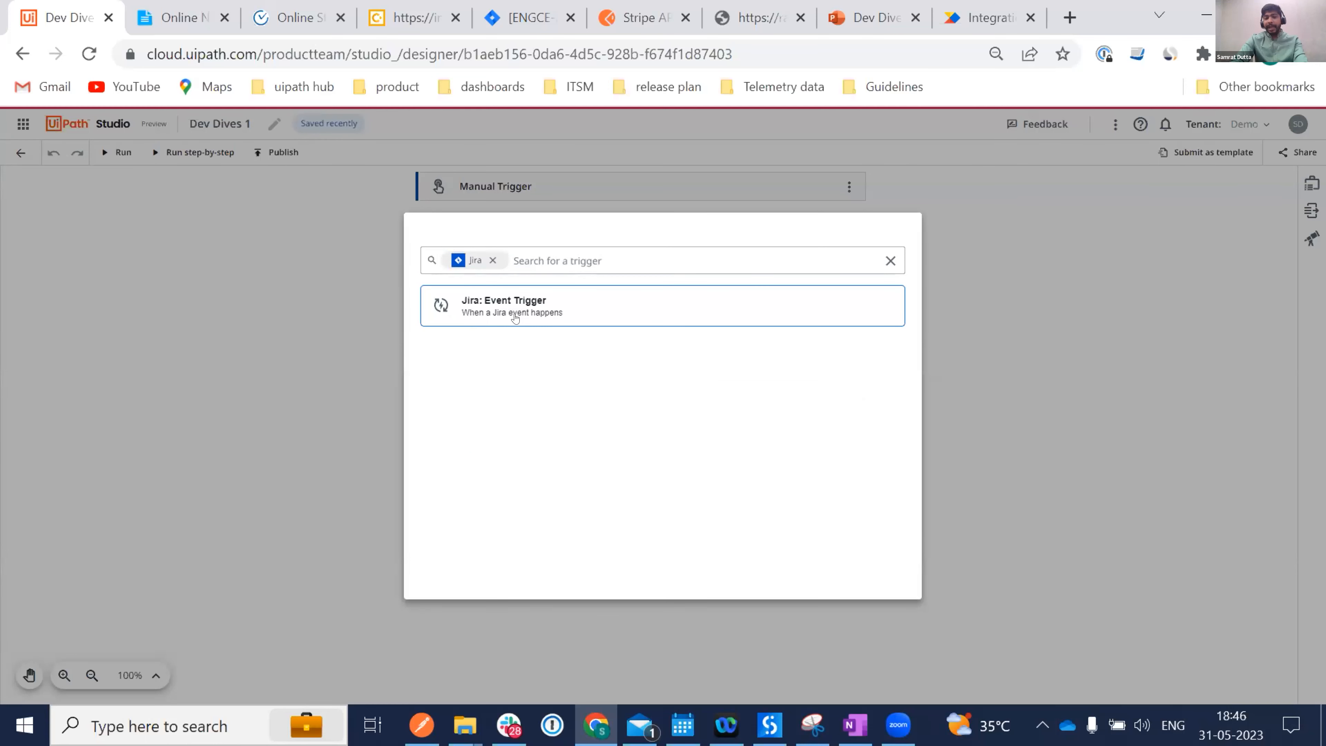
{"action": "left_click", "coordinate": [508, 256]}
{"action": "key", "text": "BackSpace"}
{"action": "key", "text": "BackSpace"}
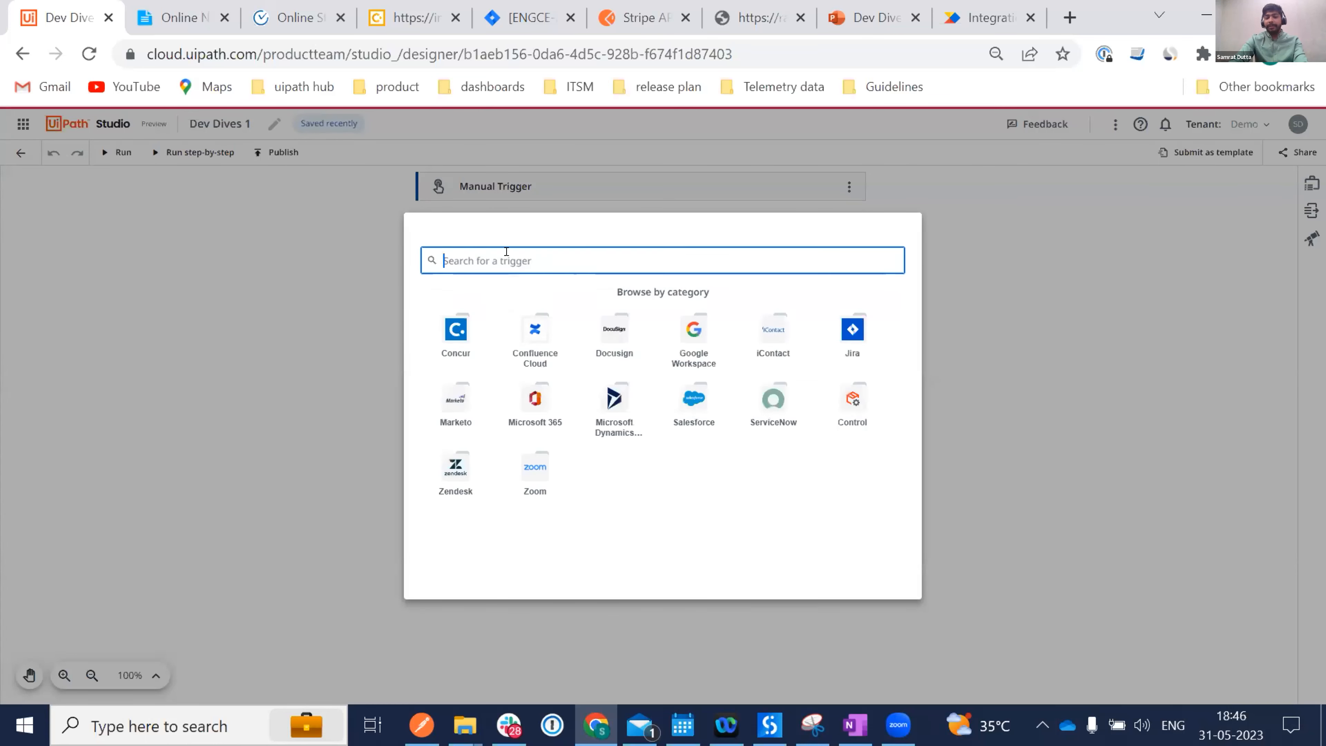
{"action": "type", "text": "outl"}
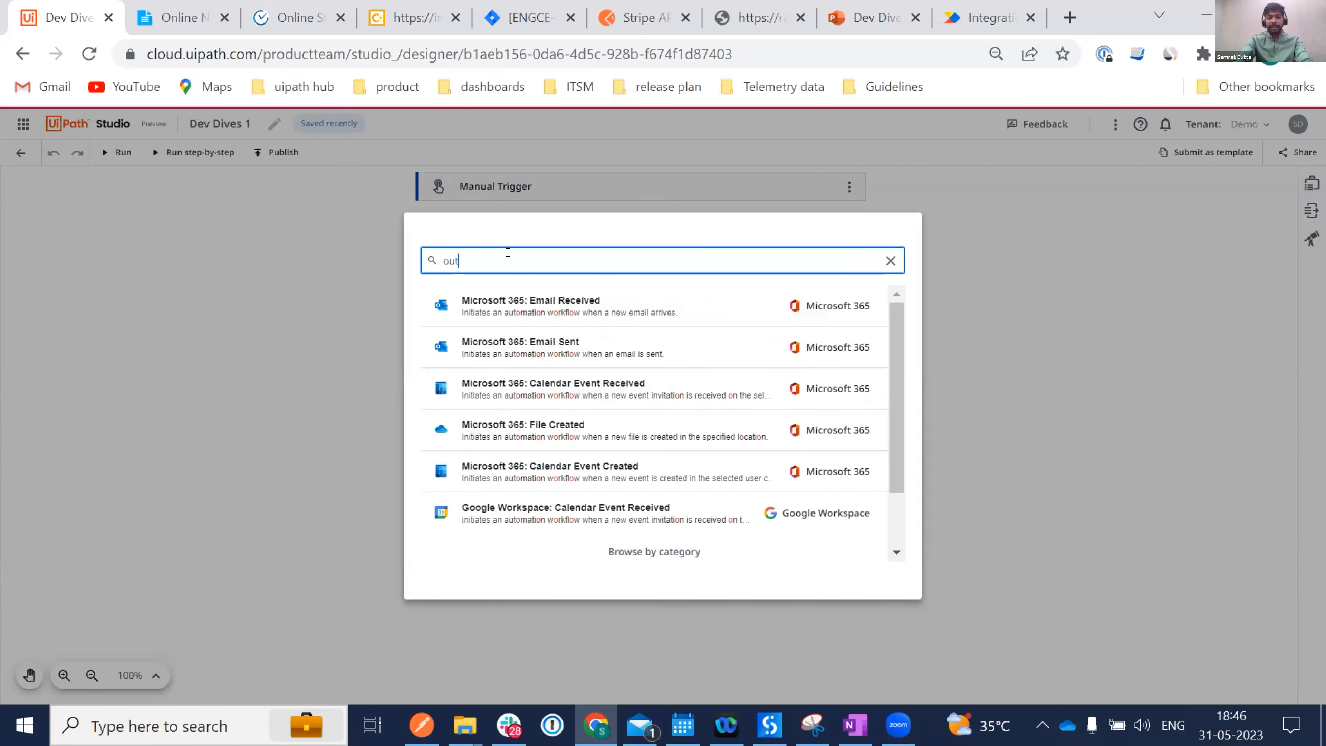
{"action": "type", "text": "ook"}
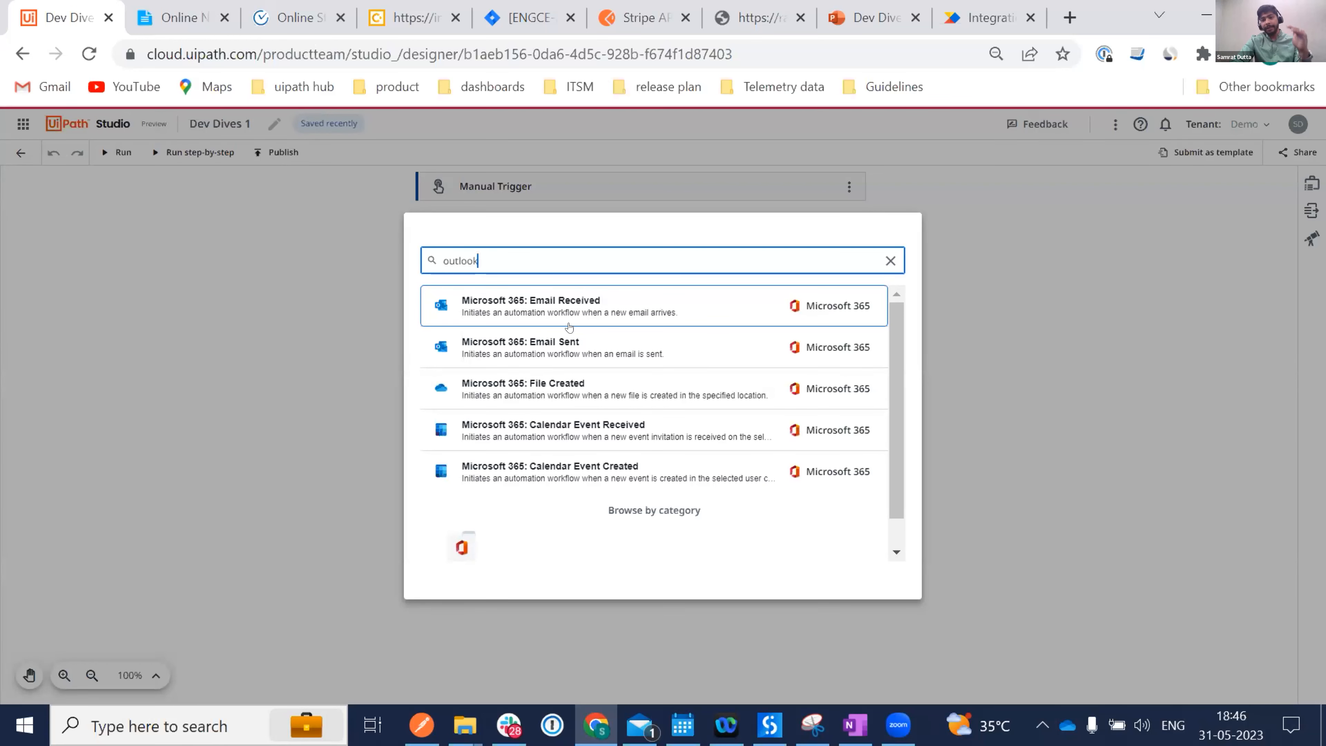
{"action": "left_click", "coordinate": [561, 312]}
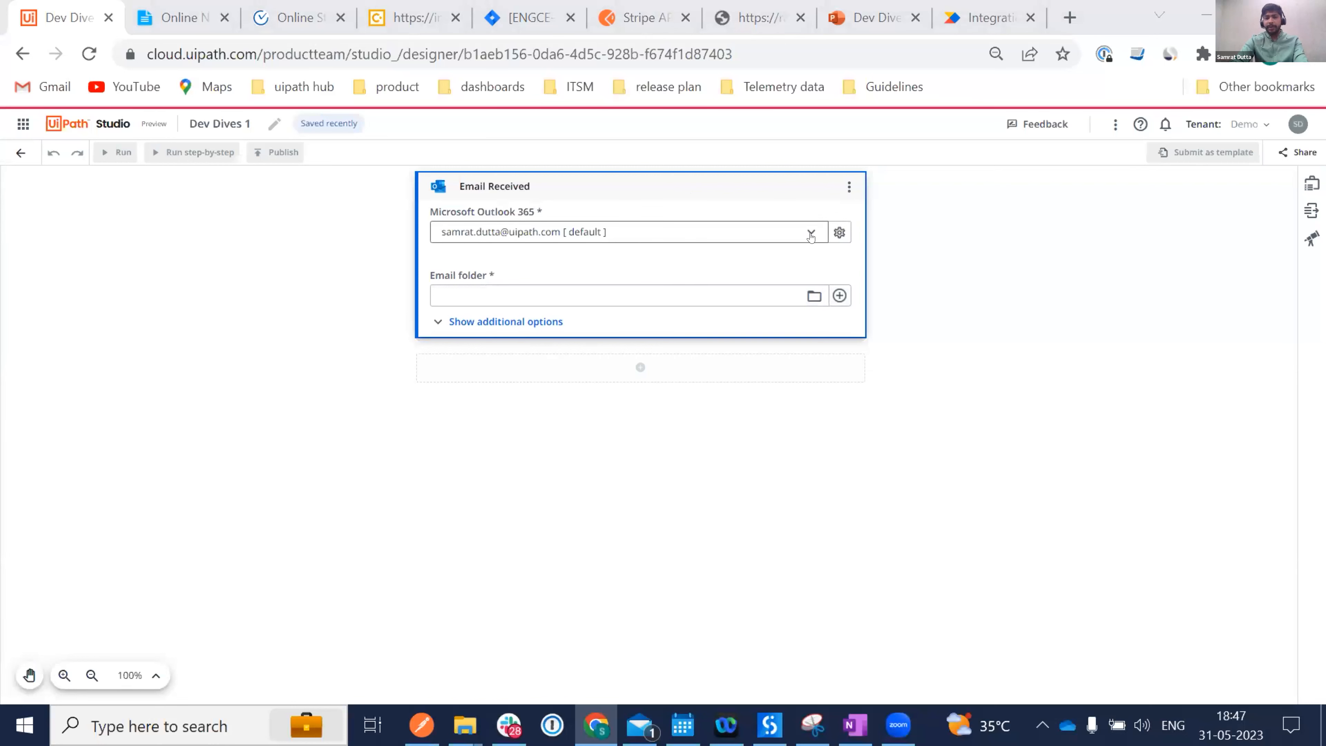
{"action": "left_click", "coordinate": [839, 233]}
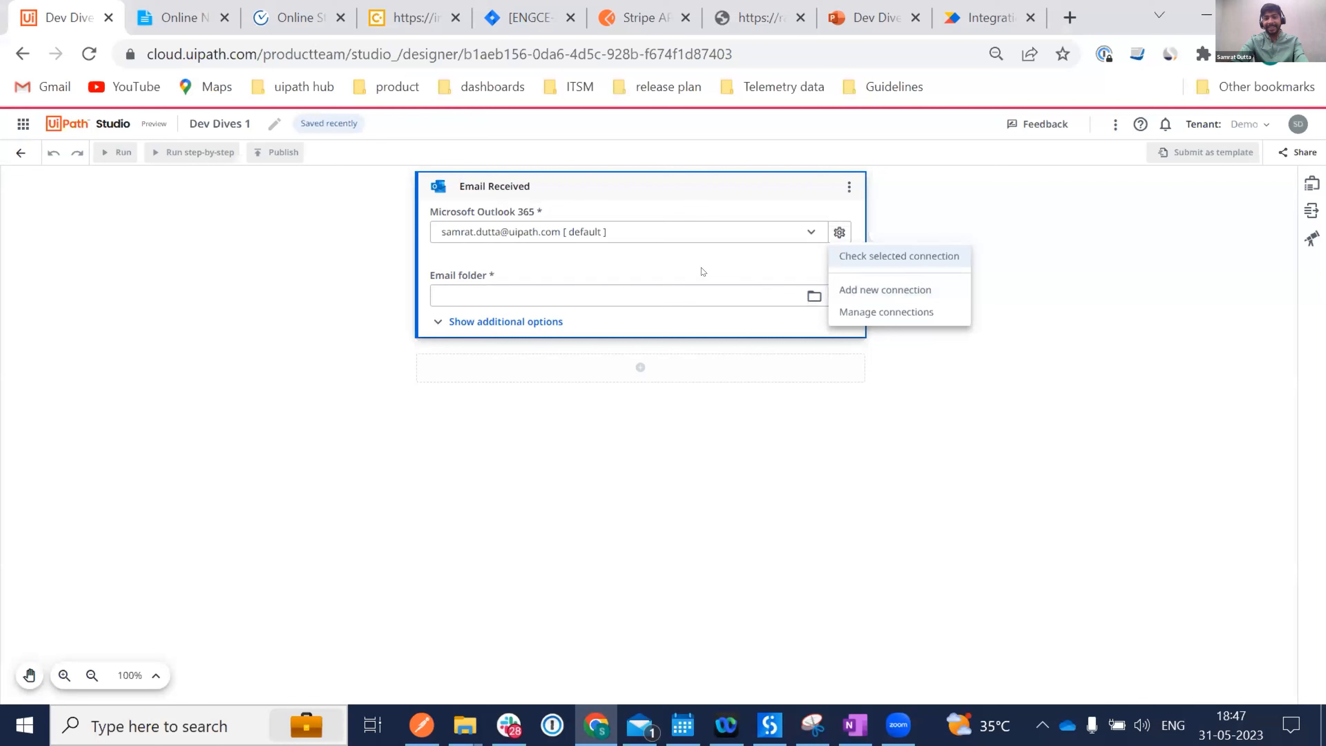
Under additional options, set the trigger's email folder to Inbox and save it.
{"action": "left_click", "coordinate": [688, 261]}
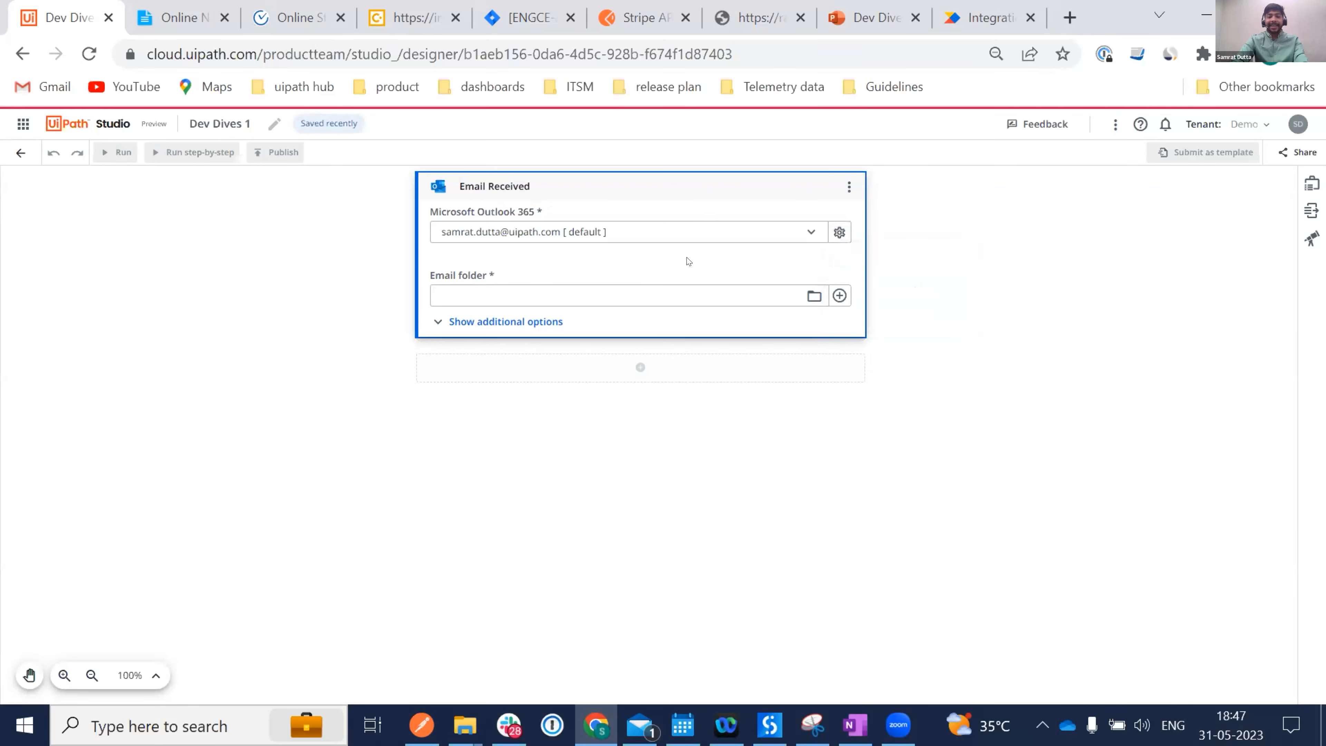
{"action": "left_click", "coordinate": [495, 322]}
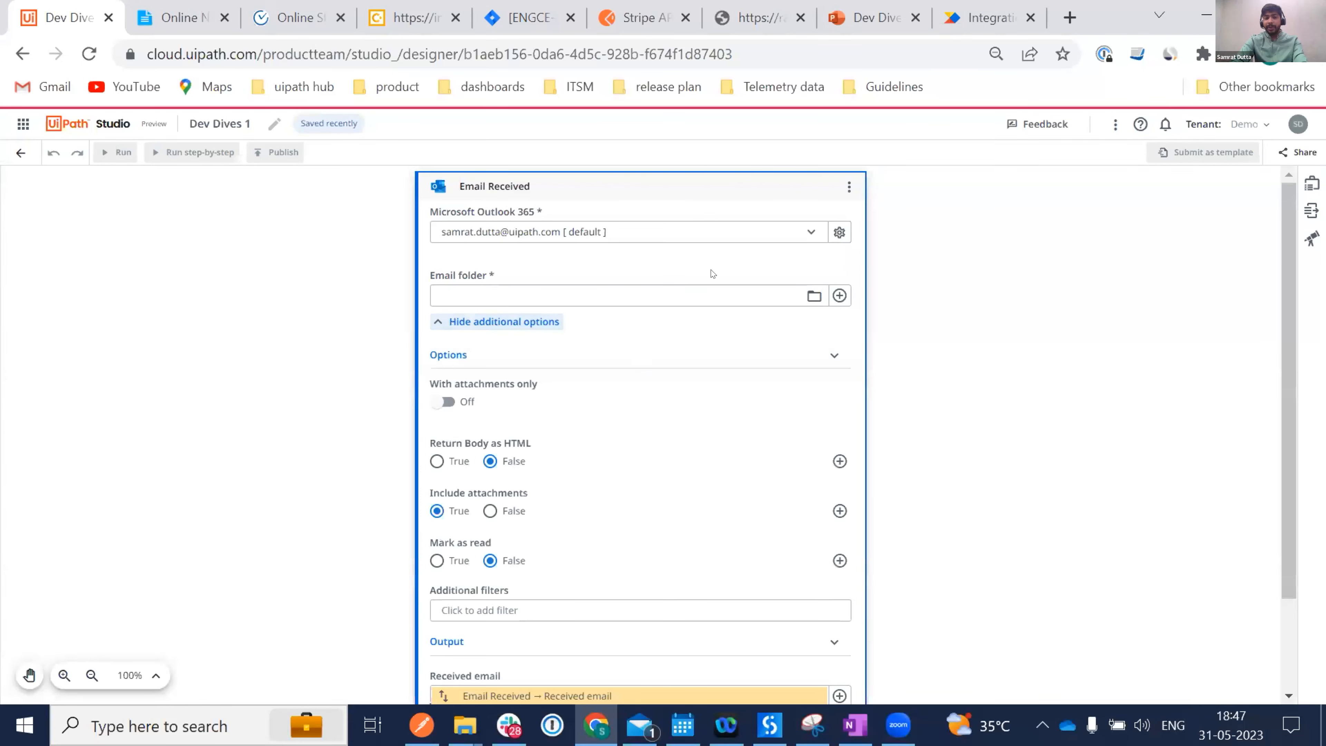
{"action": "left_click", "coordinate": [811, 300]}
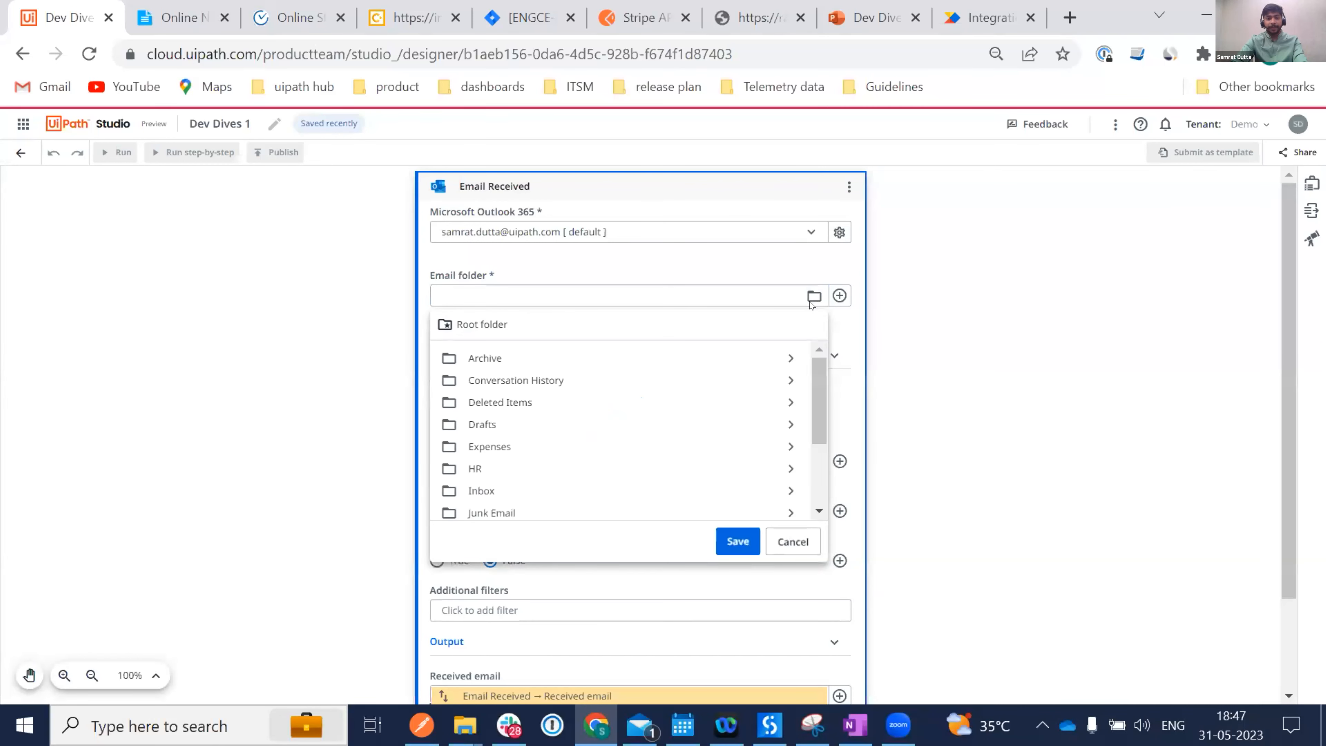
{"action": "scroll", "coordinate": [580, 447], "scroll_direction": "down", "scroll_amount": 1}
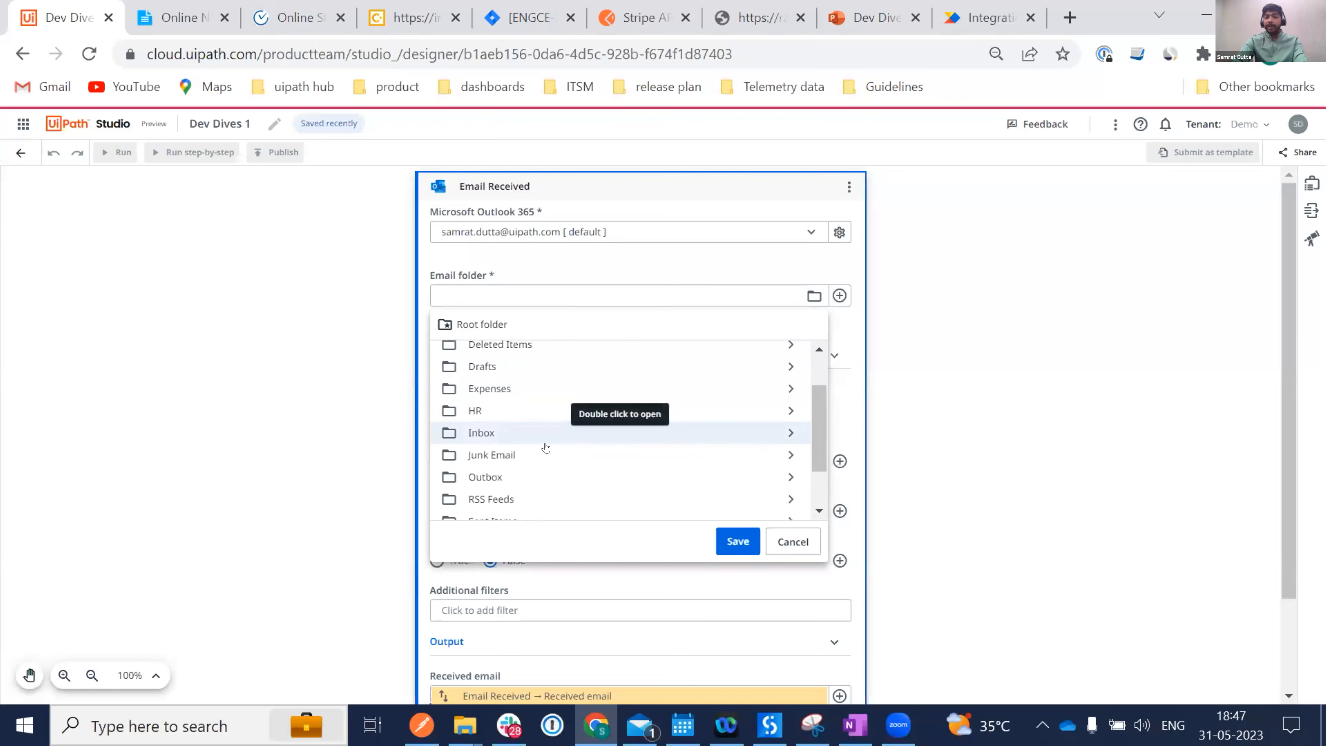
{"action": "left_click", "coordinate": [491, 438]}
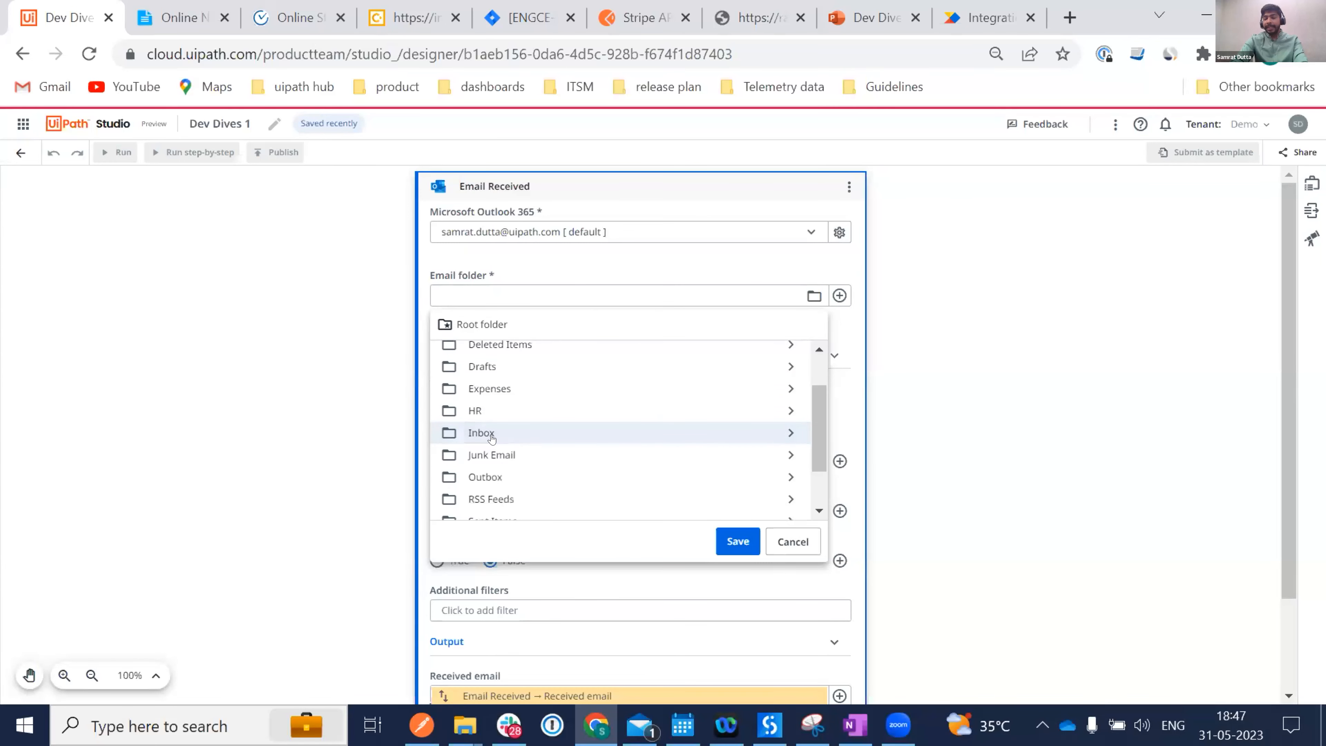
{"action": "left_click", "coordinate": [725, 541]}
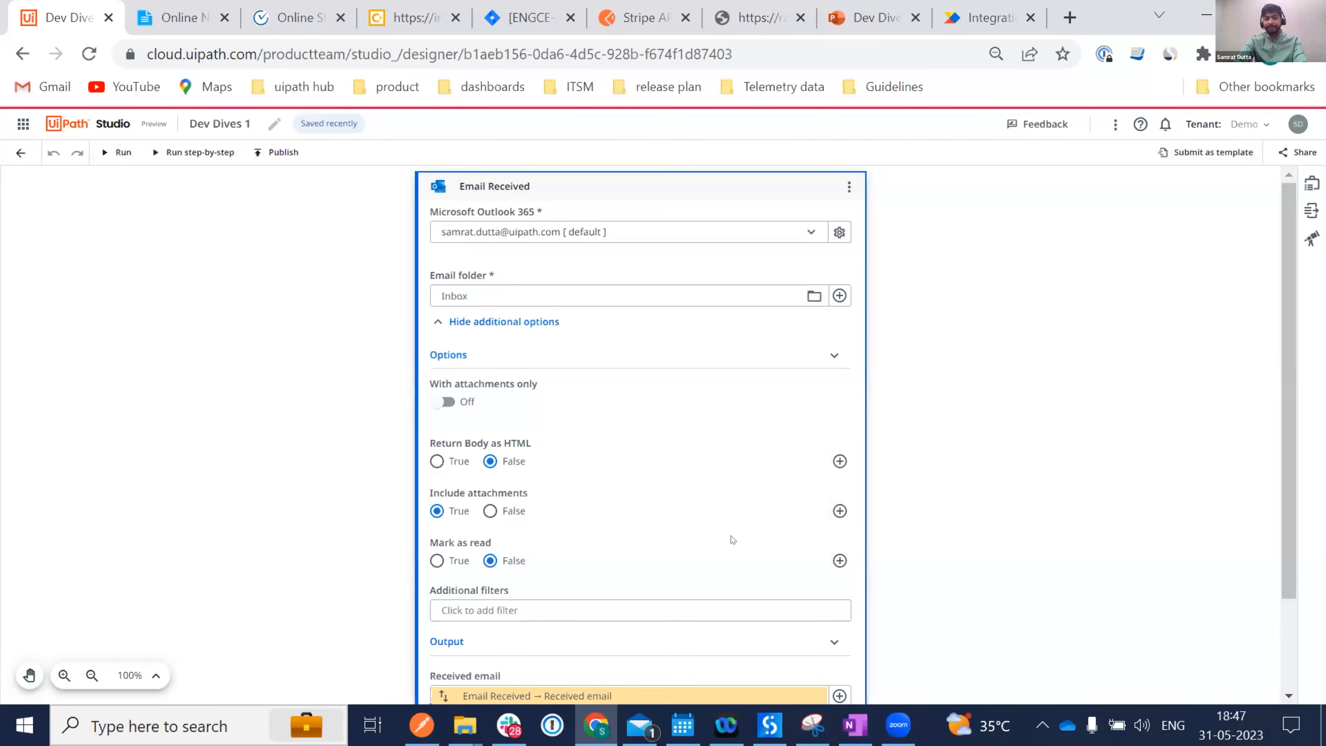
{"action": "scroll", "coordinate": [732, 540], "scroll_direction": "down", "scroll_amount": 1}
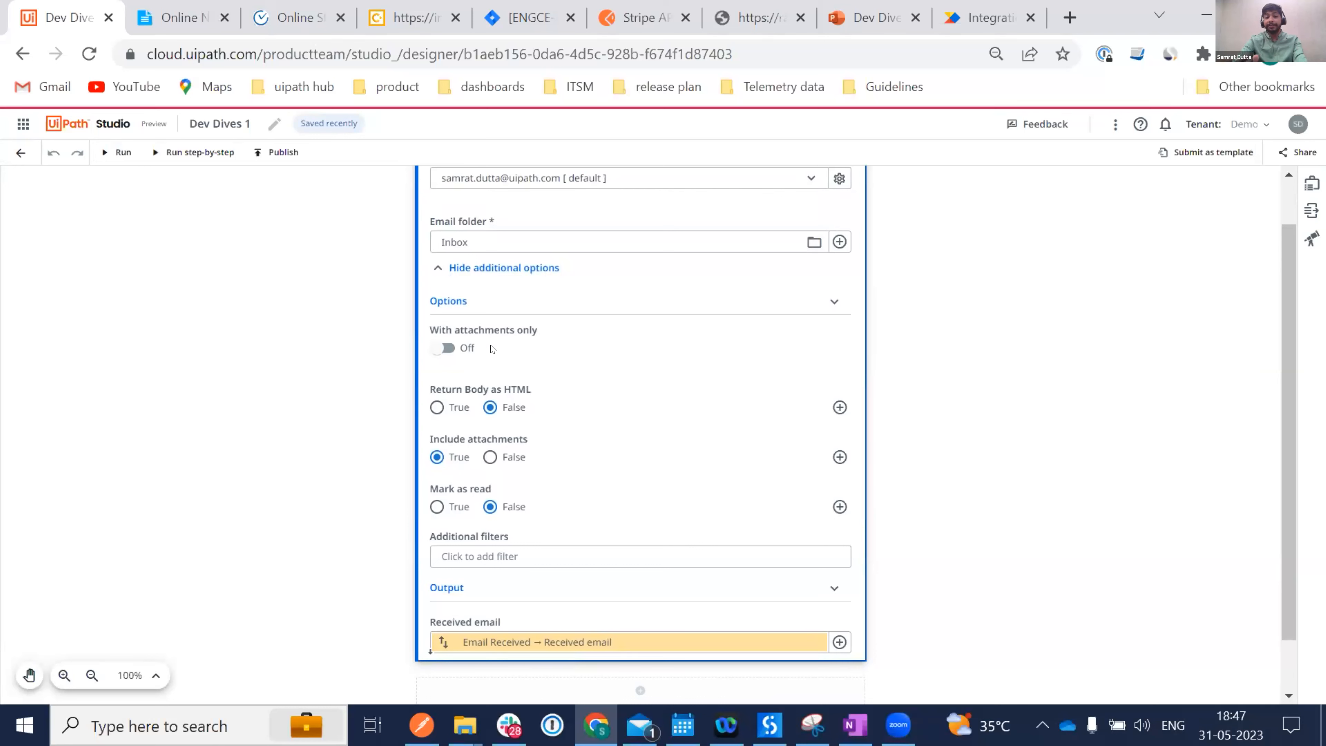
Add an email filter condition: From contains the sender's e-mail address.
{"action": "left_click", "coordinate": [492, 556]}
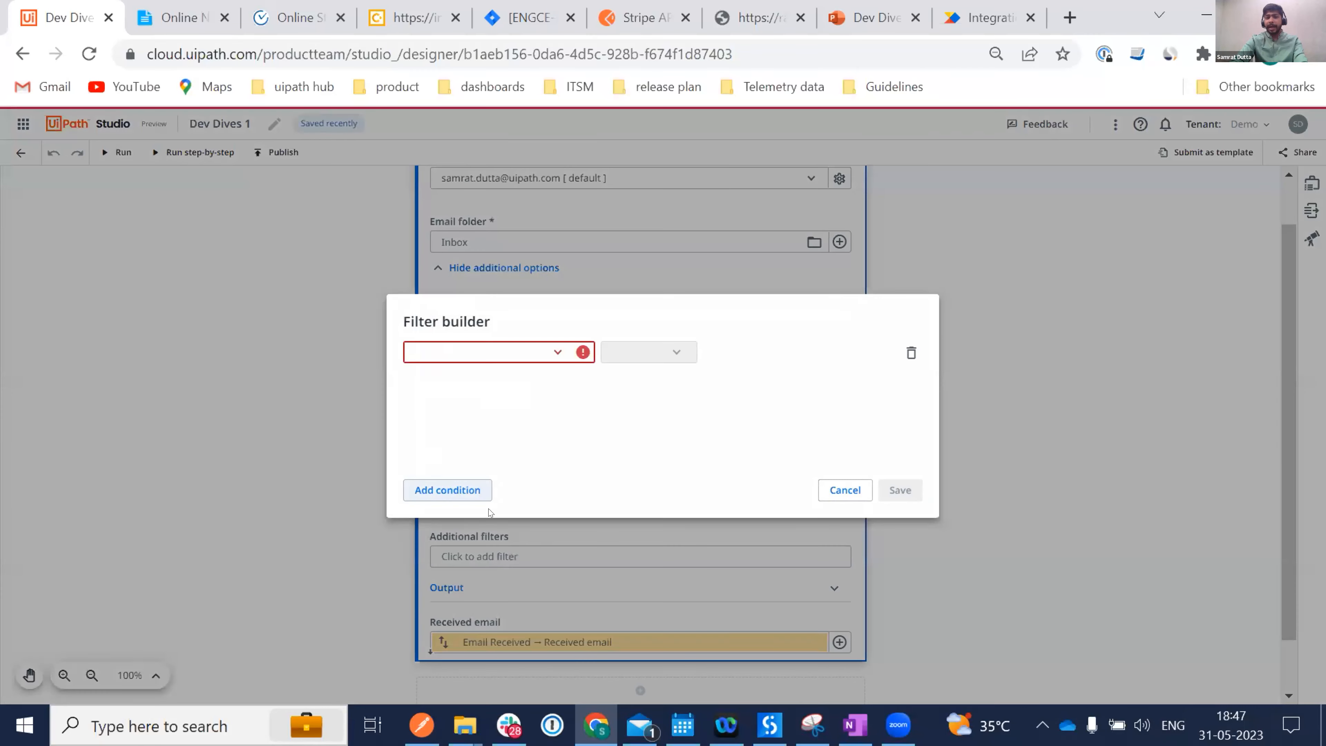
{"action": "left_click", "coordinate": [557, 354]}
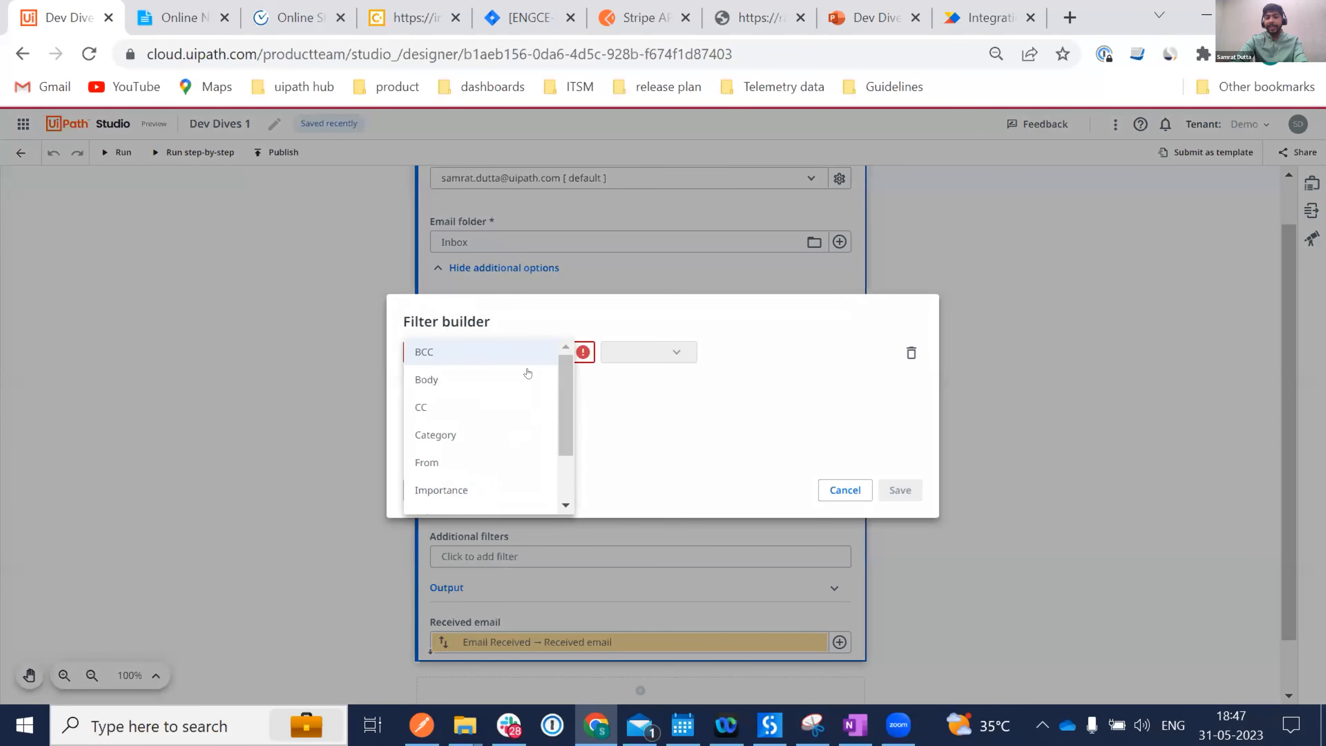
{"action": "left_click", "coordinate": [469, 459]}
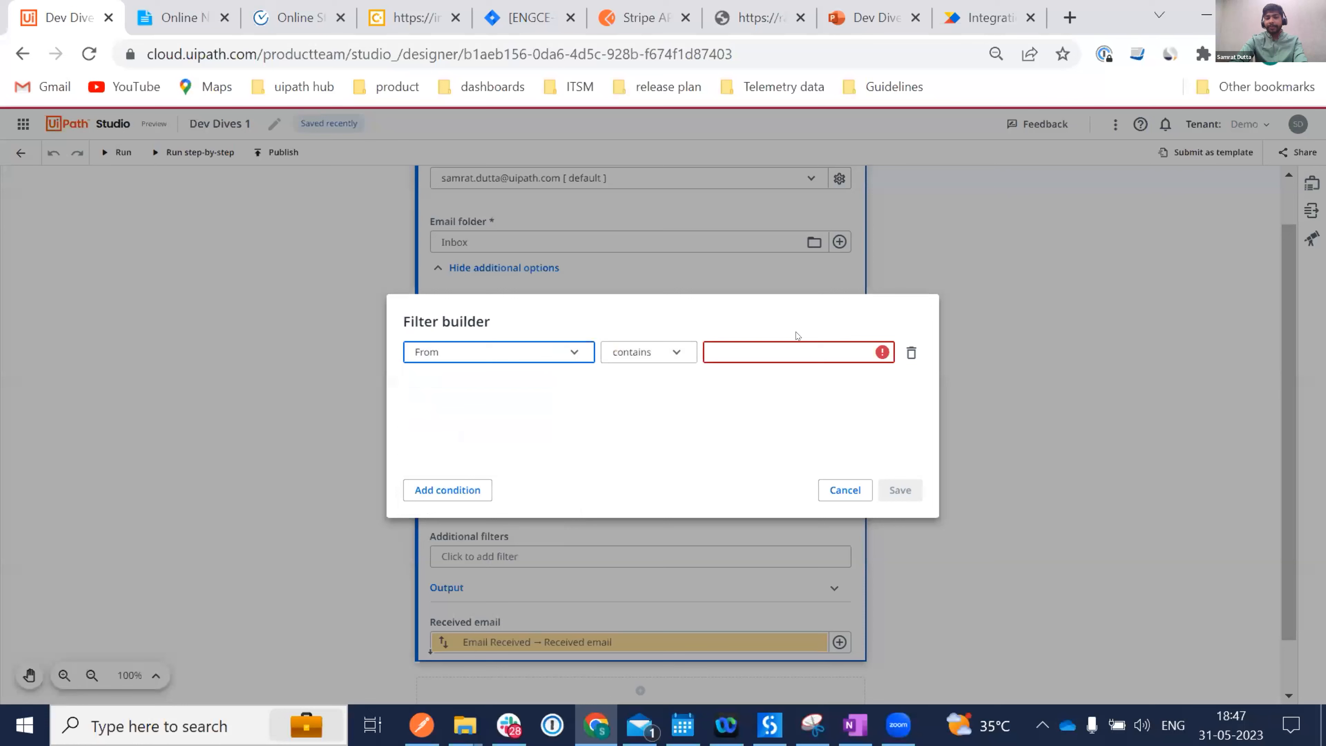
{"action": "left_click", "coordinate": [739, 347]}
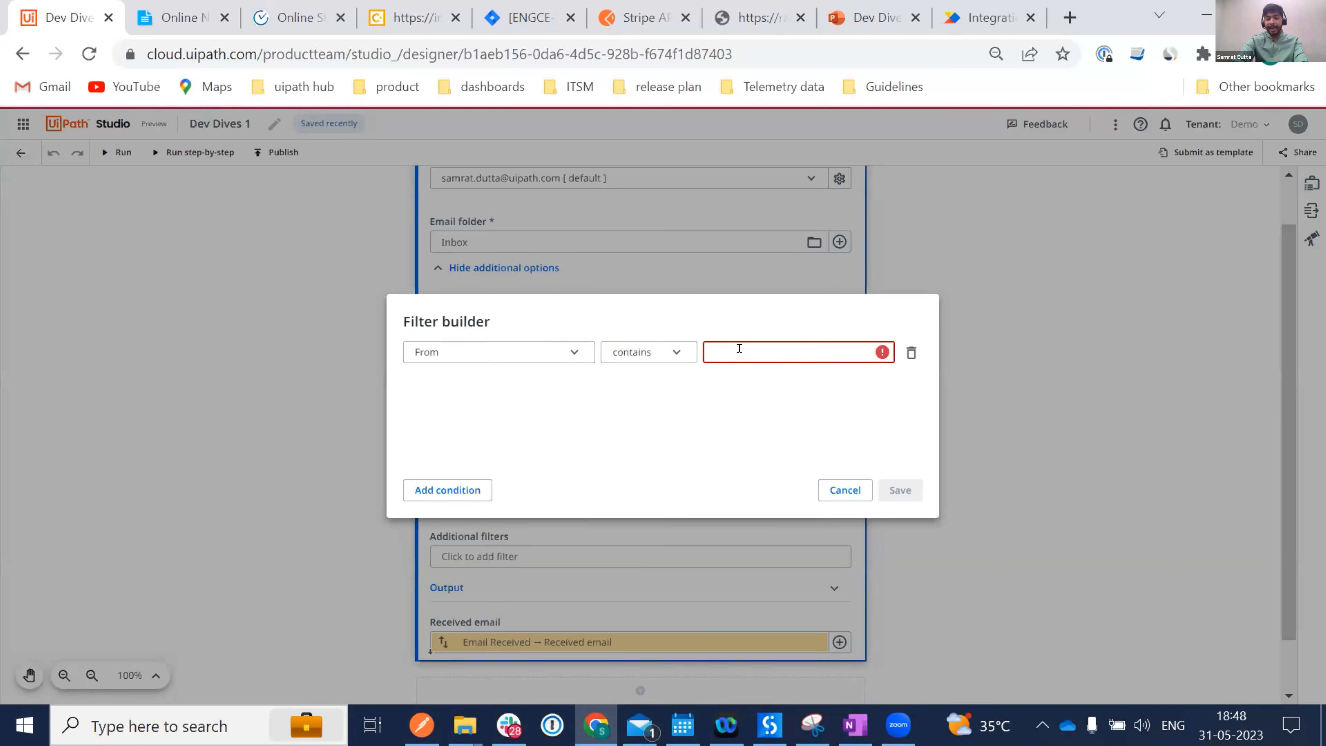
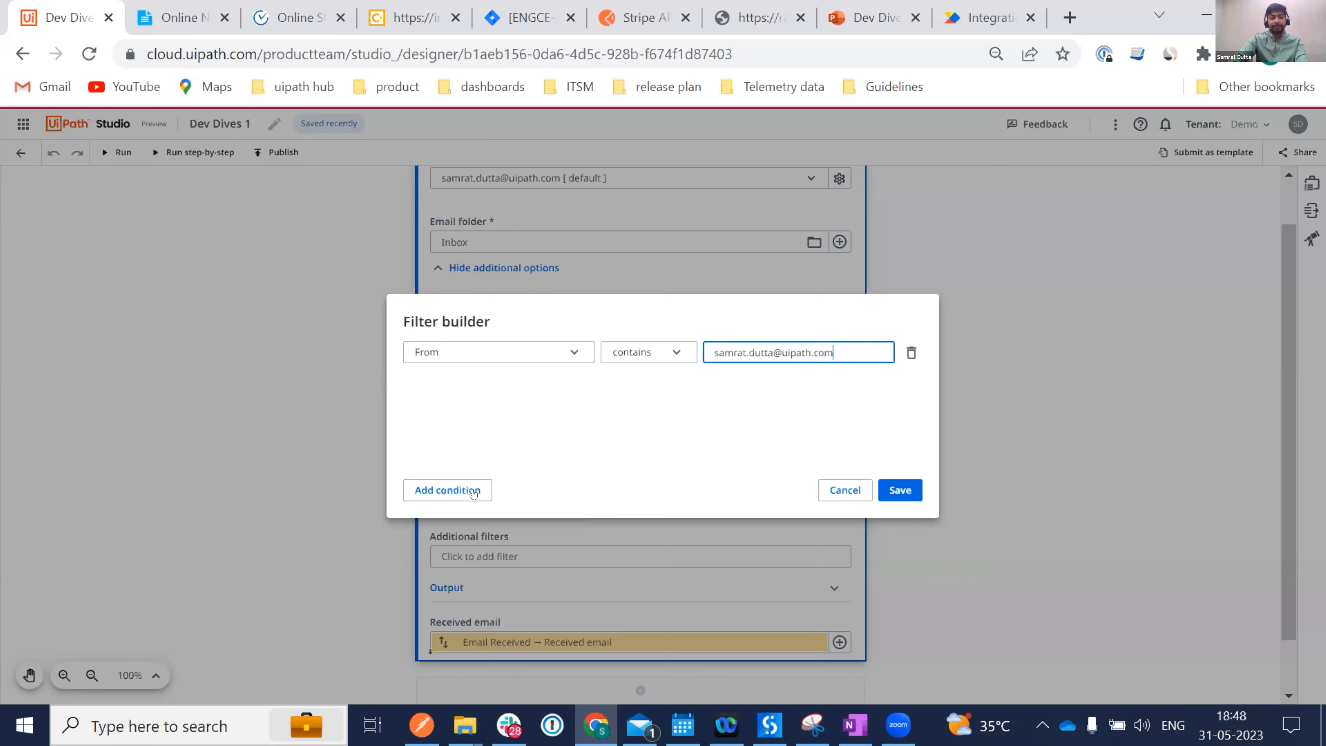
Add a second condition, Subject contains 'Issue', and save the filter.
{"action": "left_click", "coordinate": [439, 490]}
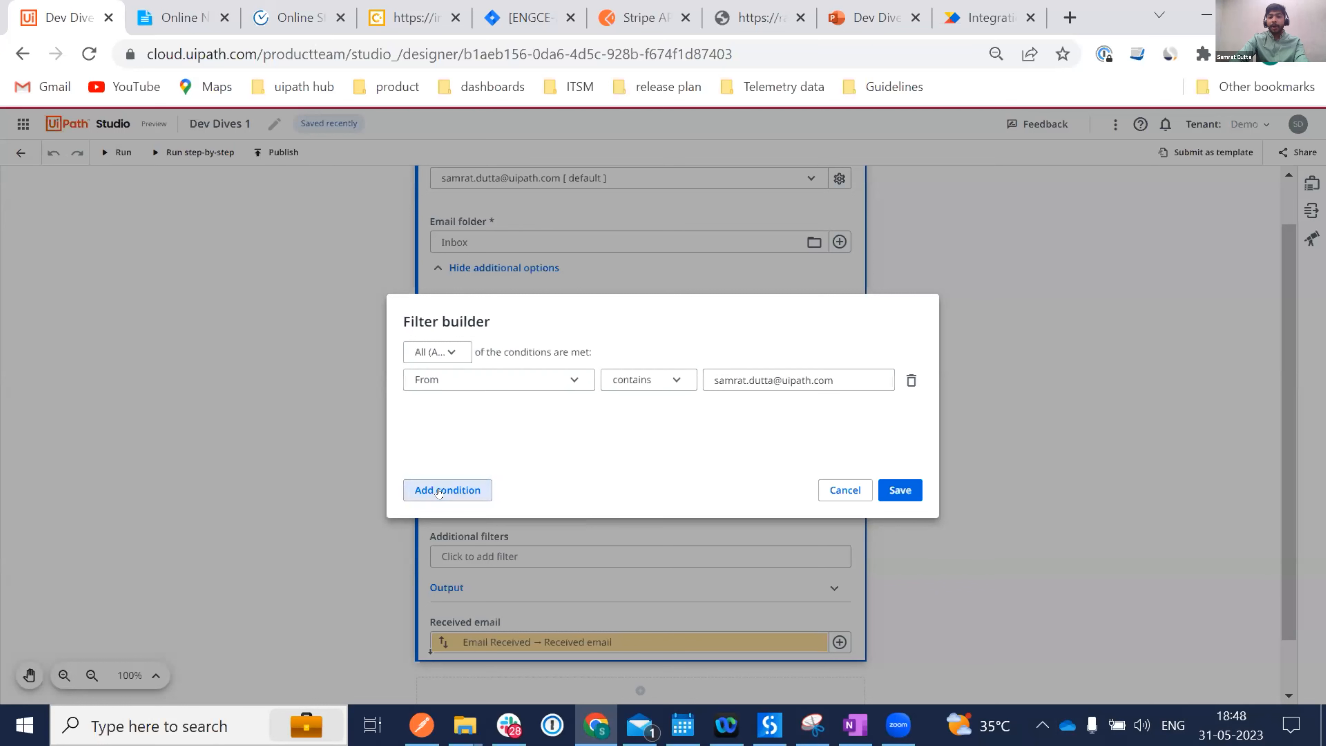
{"action": "left_click", "coordinate": [481, 407]}
{"action": "scroll", "coordinate": [480, 406], "scroll_direction": "down", "scroll_amount": 1}
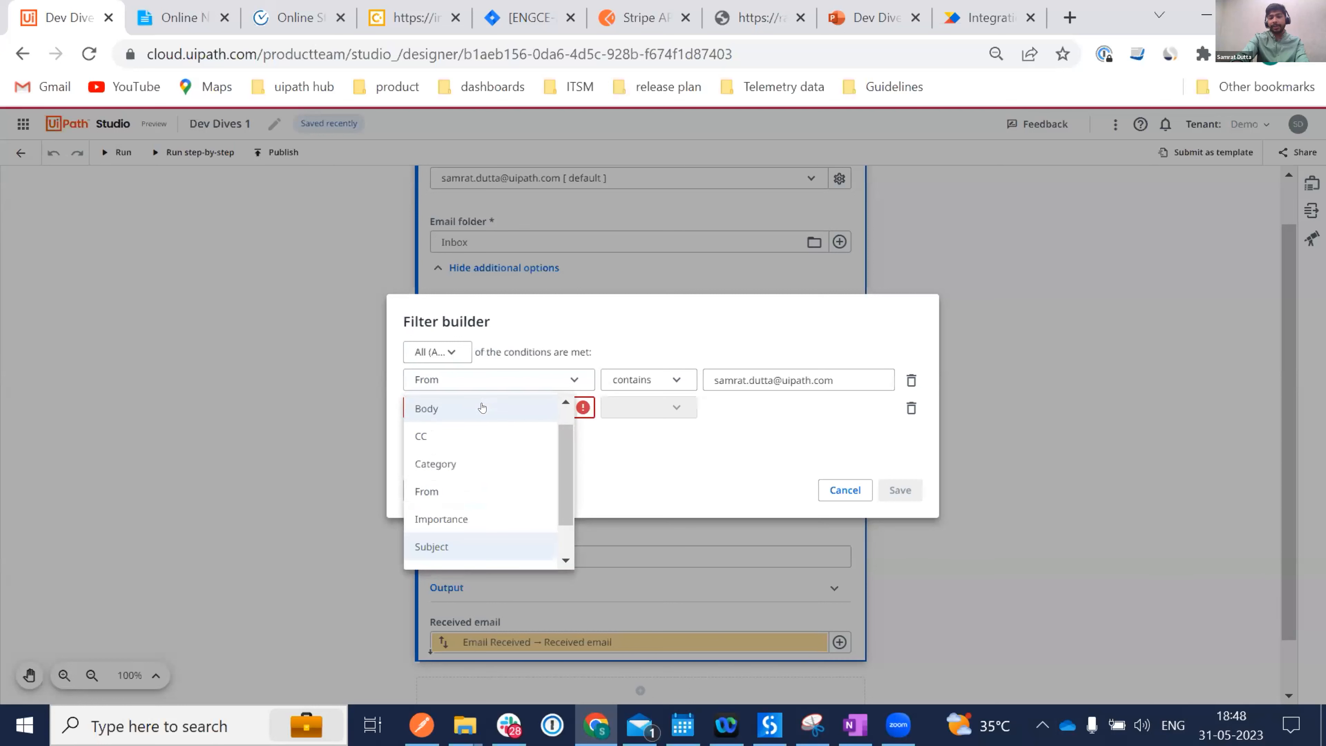
{"action": "left_click", "coordinate": [464, 546]}
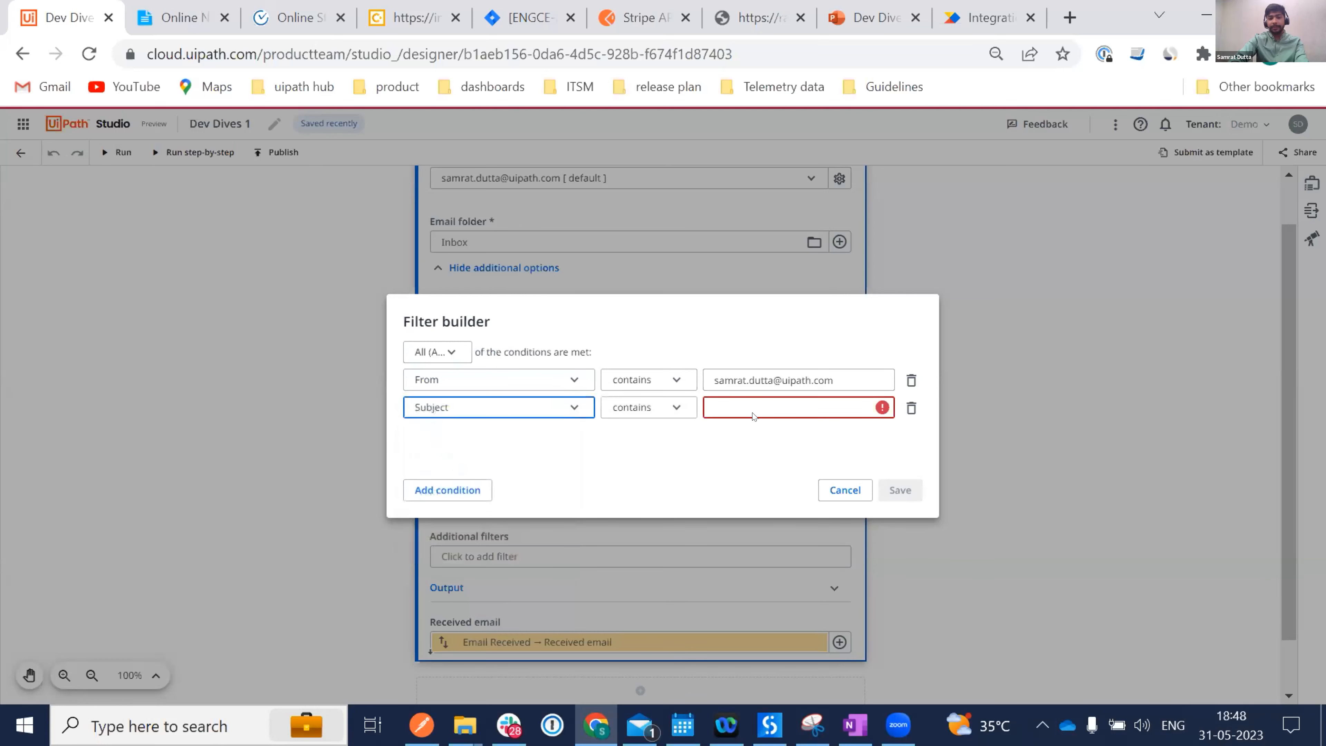
{"action": "left_click", "coordinate": [727, 397]}
{"action": "type", "text": "I"}
{"action": "key", "text": "BackSpace"}
{"action": "type", "text": "Issue"}
{"action": "left_click", "coordinate": [896, 483]}
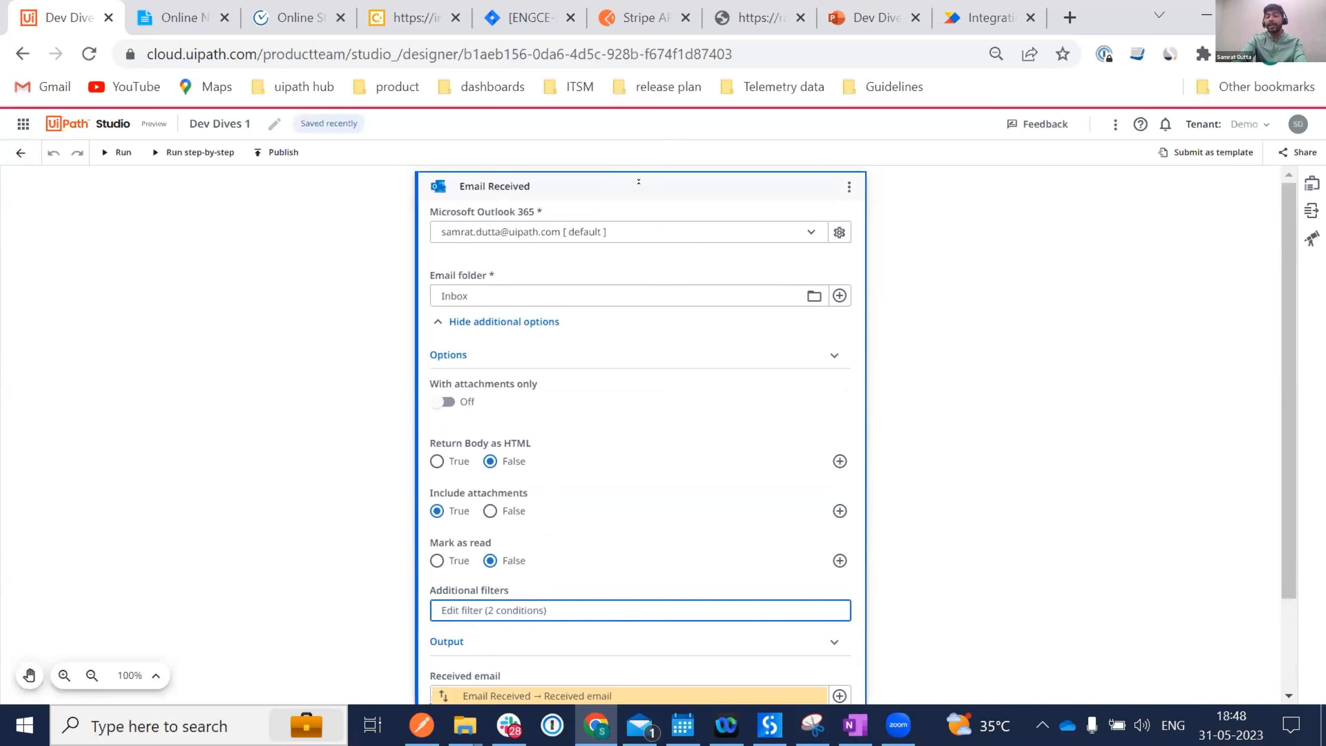
Add an OpenAI Generate Chat Completion activity after the collapsed Email Received trigger.
{"action": "left_click", "coordinate": [639, 182]}
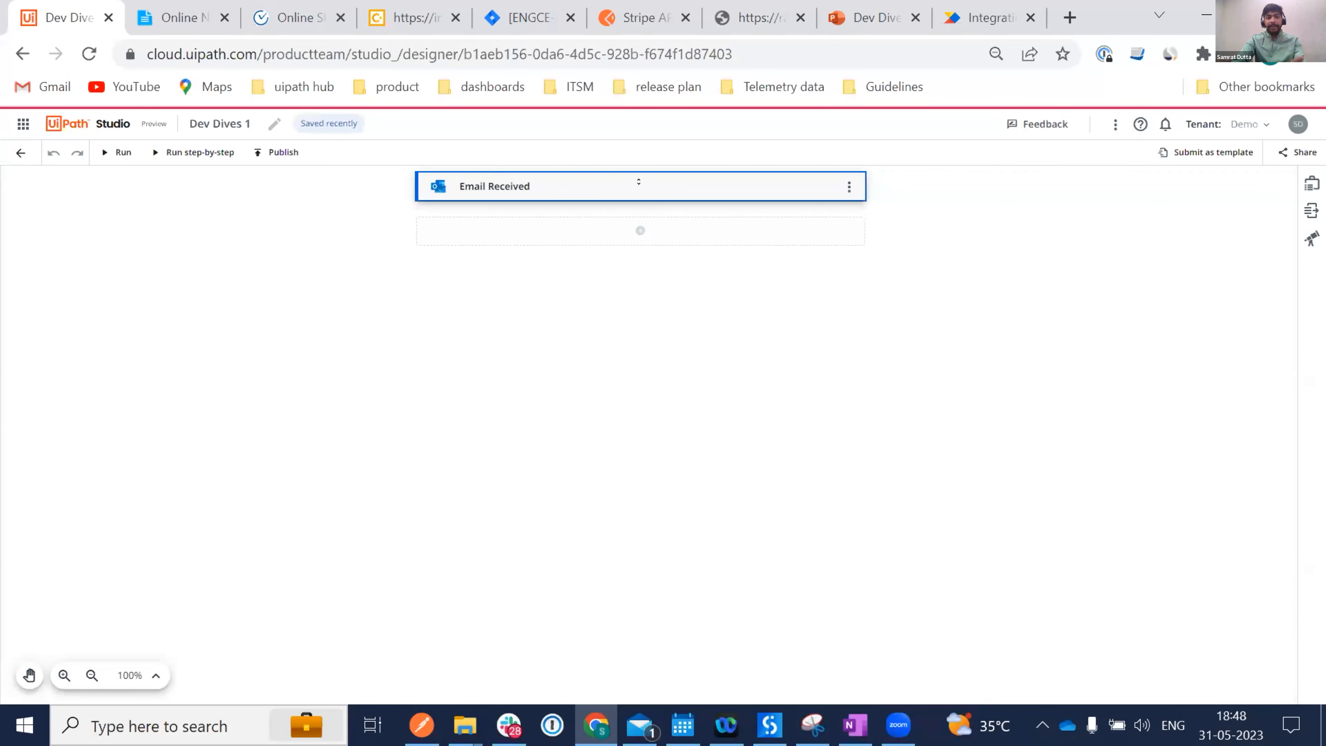
{"action": "left_click", "coordinate": [640, 231]}
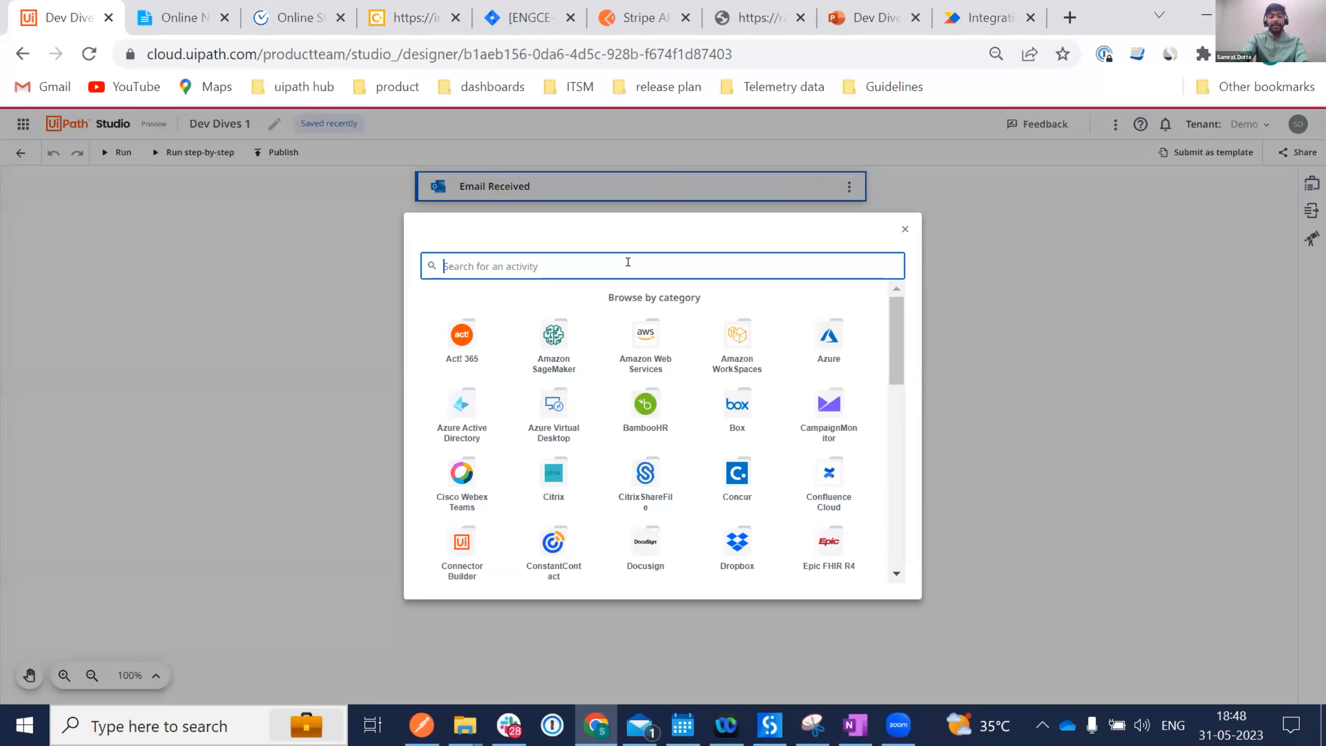
{"action": "type", "text": "Ope"}
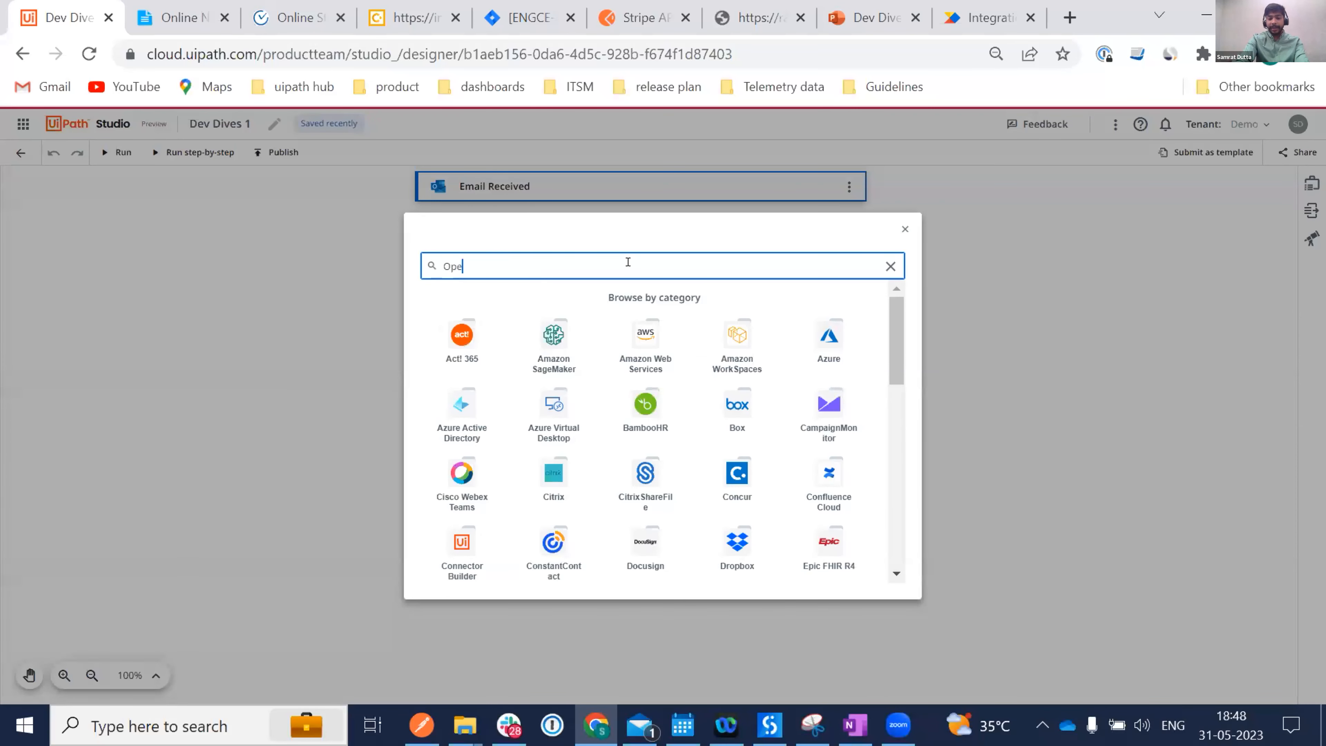
{"action": "type", "text": "n AI"}
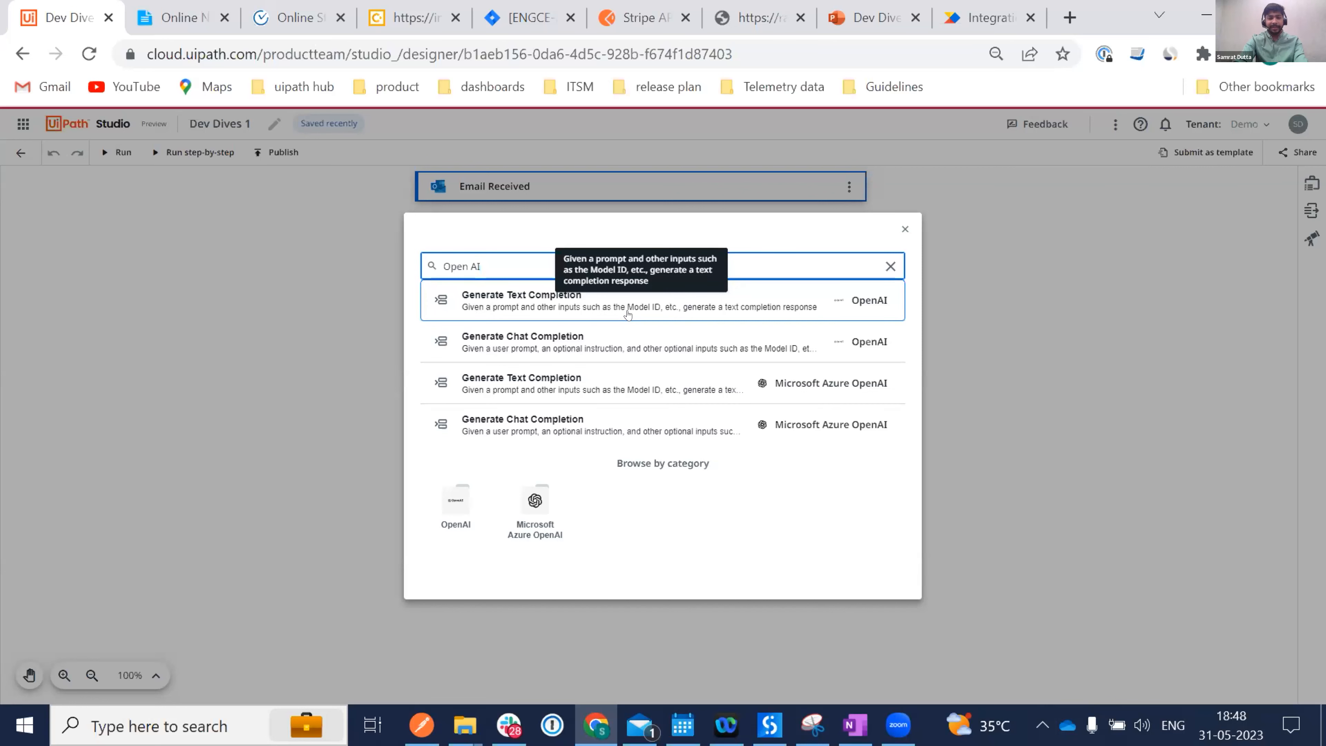
{"action": "left_click", "coordinate": [616, 350]}
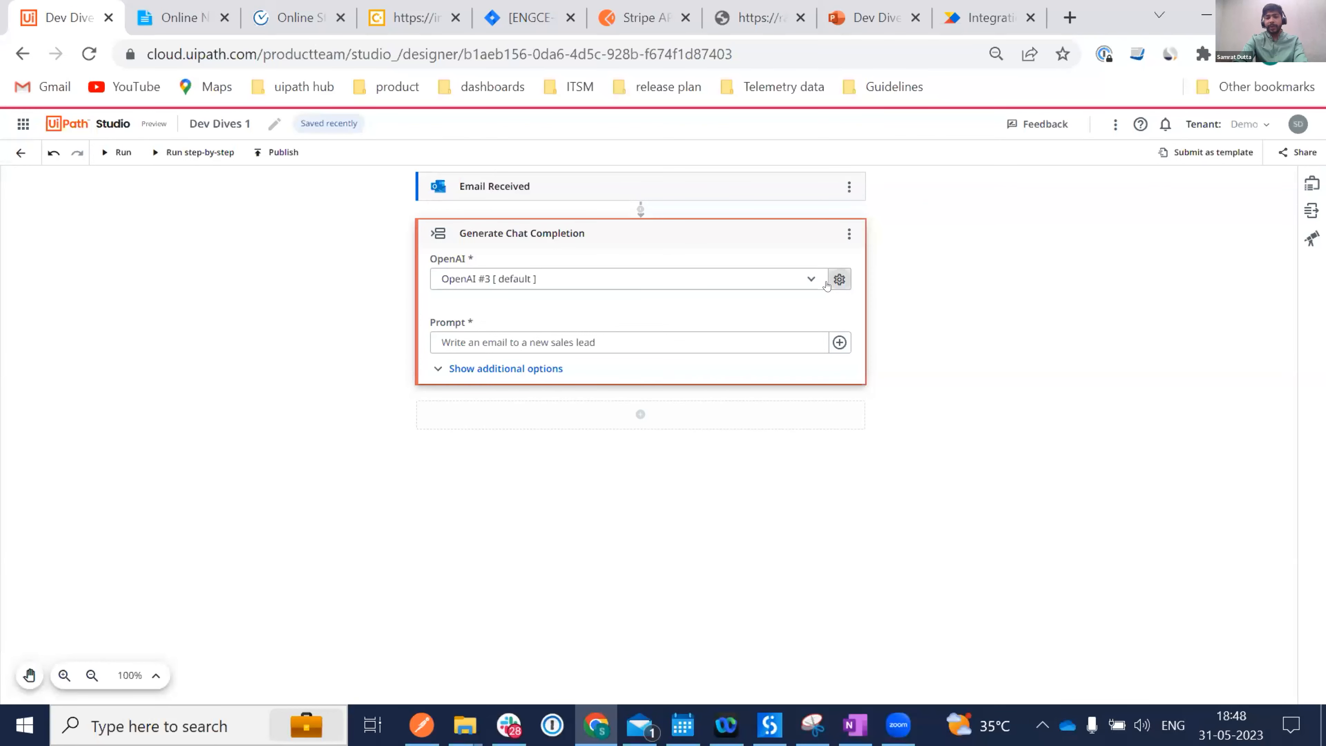
Copy Prompt1 'Tell me what is the language of this text:' from Online Notepad.
{"action": "left_click", "coordinate": [838, 280]}
{"action": "left_click", "coordinate": [646, 297]}
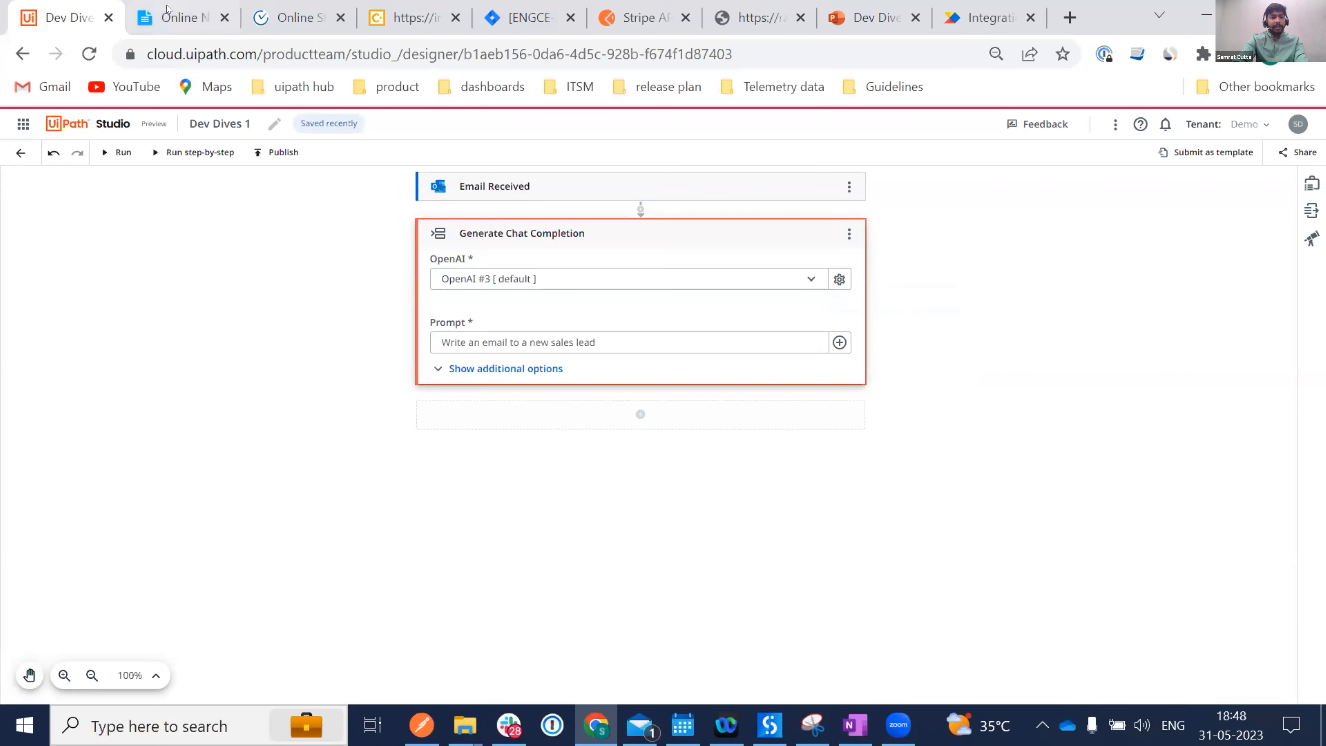
{"action": "left_click", "coordinate": [166, 16]}
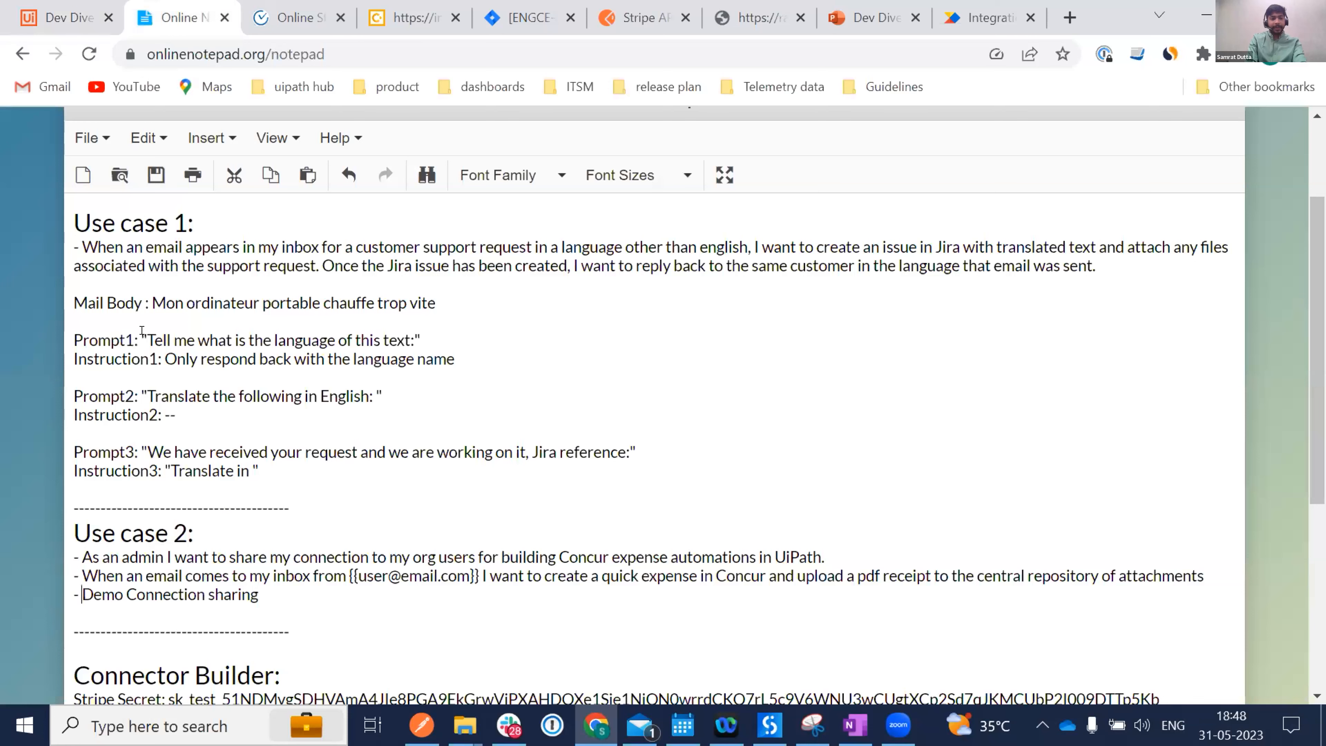
{"action": "left_click_drag", "start_coordinate": [147, 340], "coordinate": [407, 338]}
{"action": "key", "text": "ctrl+c"}
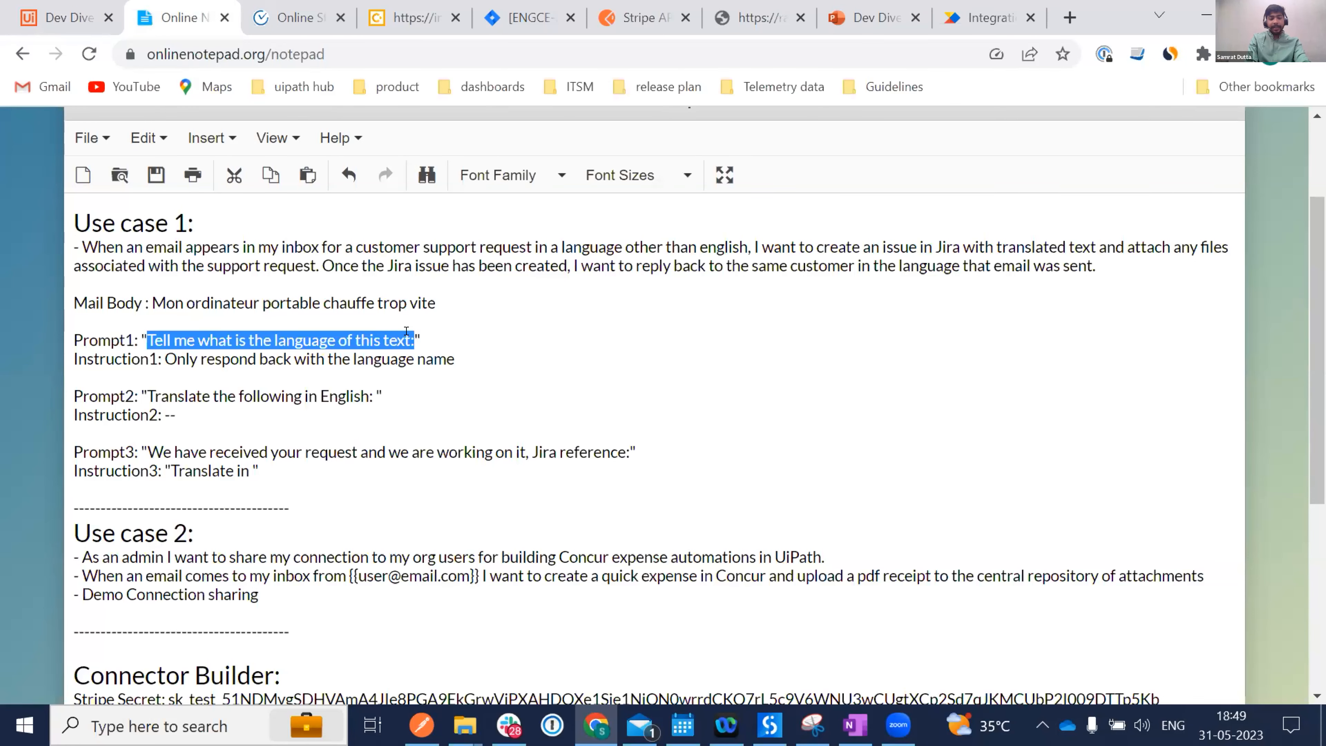
Replace the Prompt expression with the pasted, quoted language-detection prompt.
{"action": "left_click", "coordinate": [48, 26]}
{"action": "left_click", "coordinate": [472, 340]}
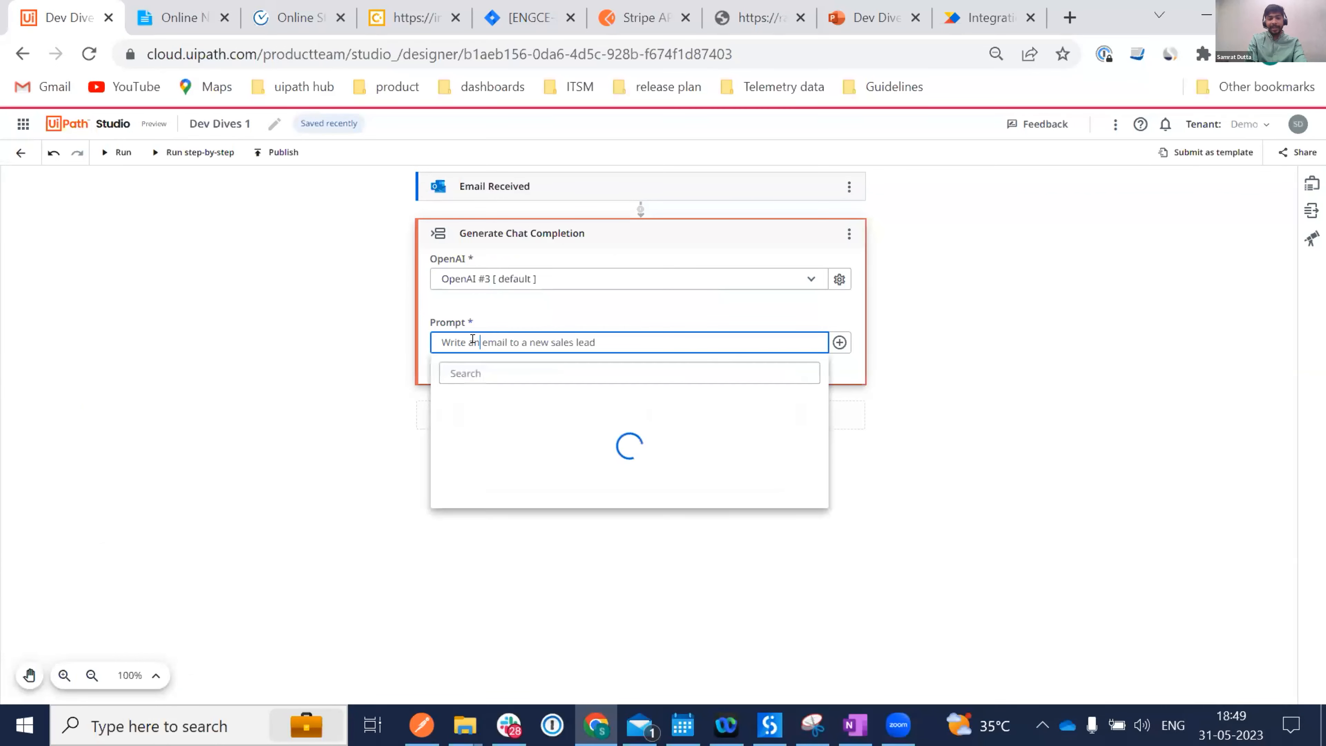
{"action": "left_click", "coordinate": [822, 312]}
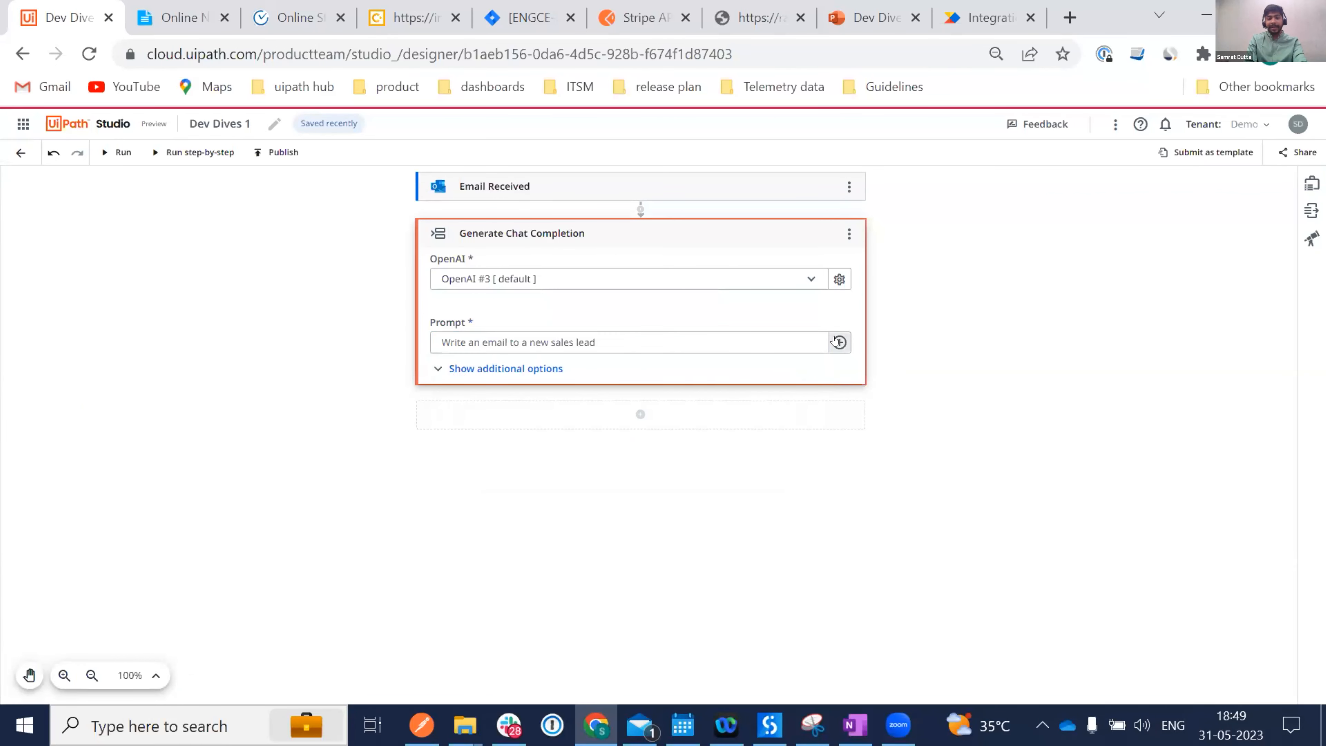
{"action": "left_click", "coordinate": [838, 342]}
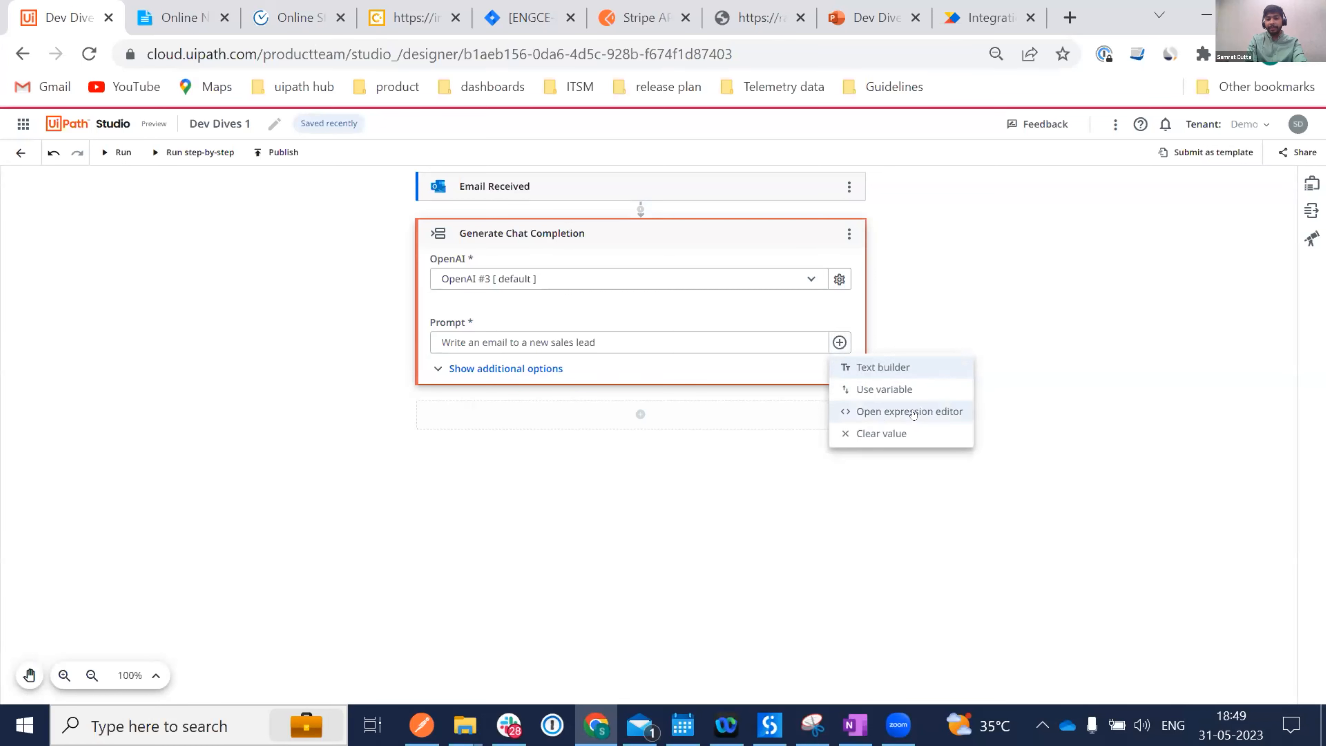
{"action": "left_click", "coordinate": [863, 411]}
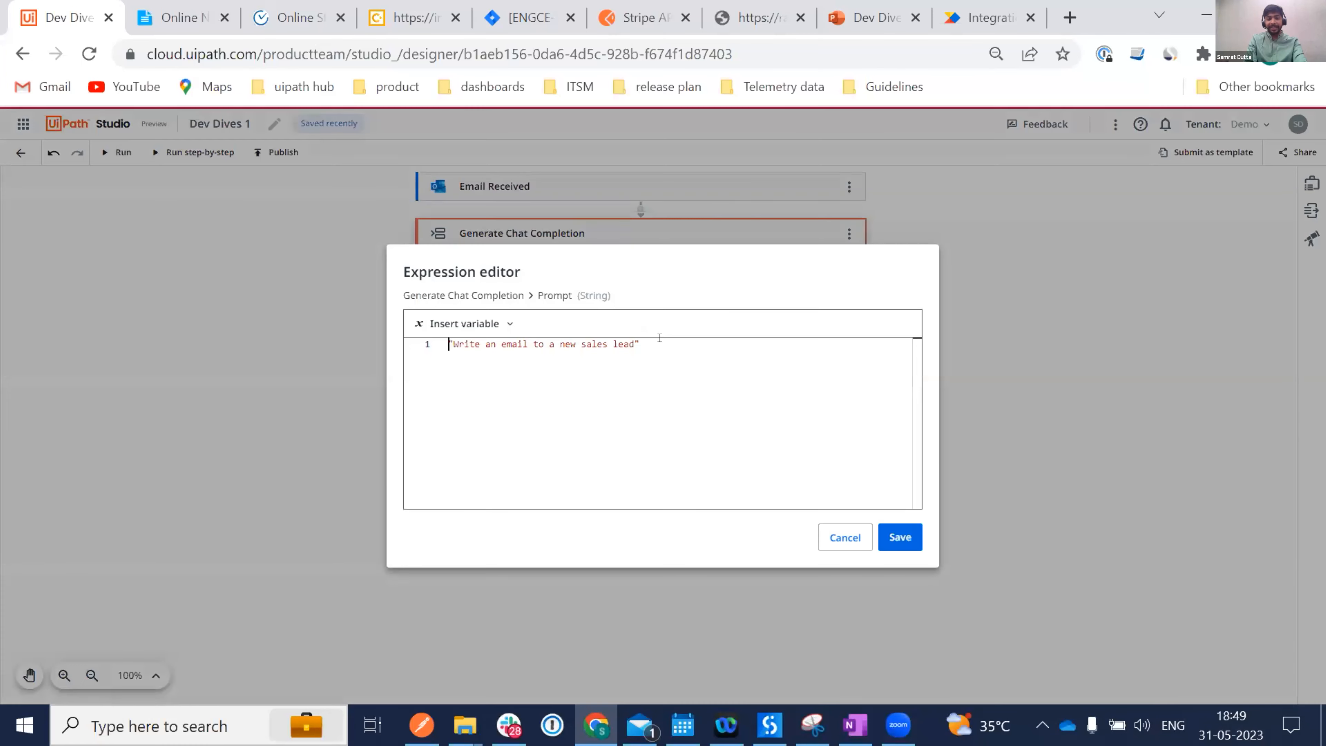
{"action": "key", "text": "ctrl+a"}
{"action": "key", "text": "BackSpace"}
{"action": "key", "text": "ctrl+v"}
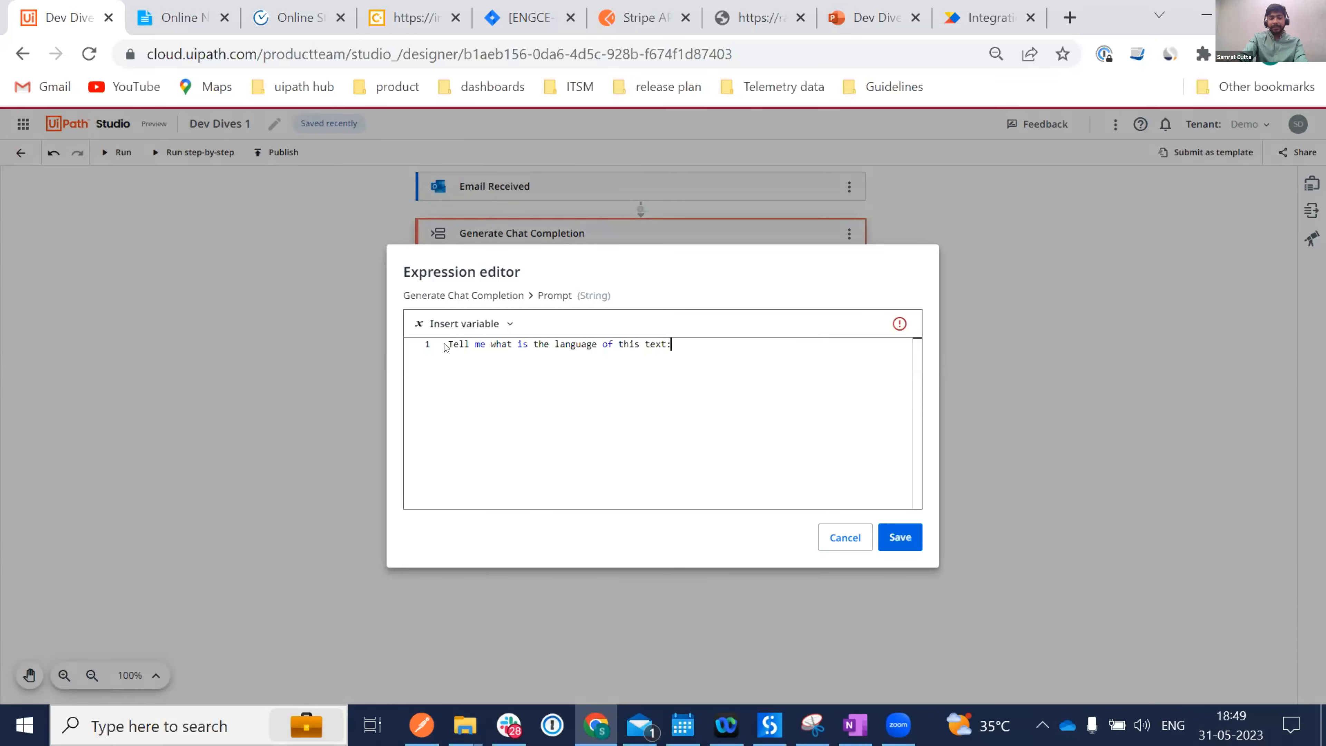
{"action": "type", "text": "\""}
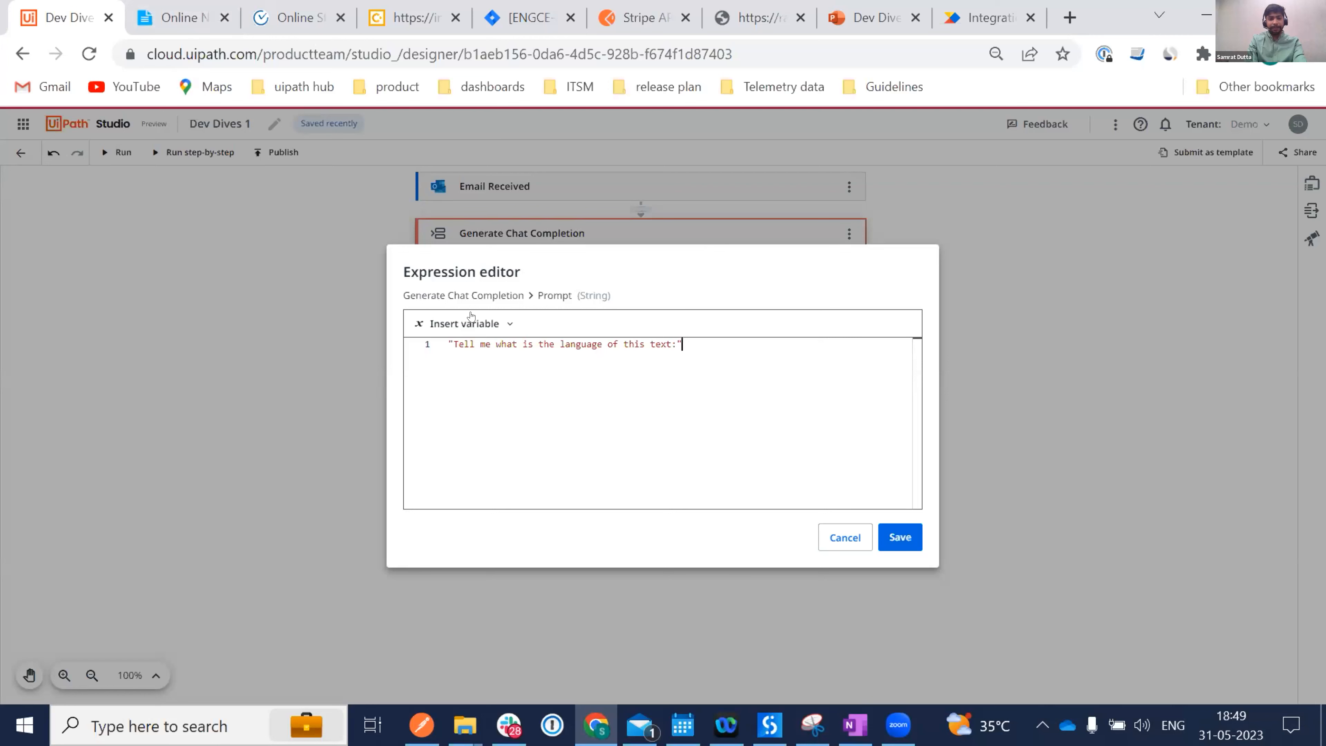
Append + and the received email's BodyPreview variable to the prompt.
{"action": "type", "text": "+"}
{"action": "left_click", "coordinate": [466, 323]}
{"action": "left_click", "coordinate": [441, 387]}
{"action": "left_click", "coordinate": [493, 414]}
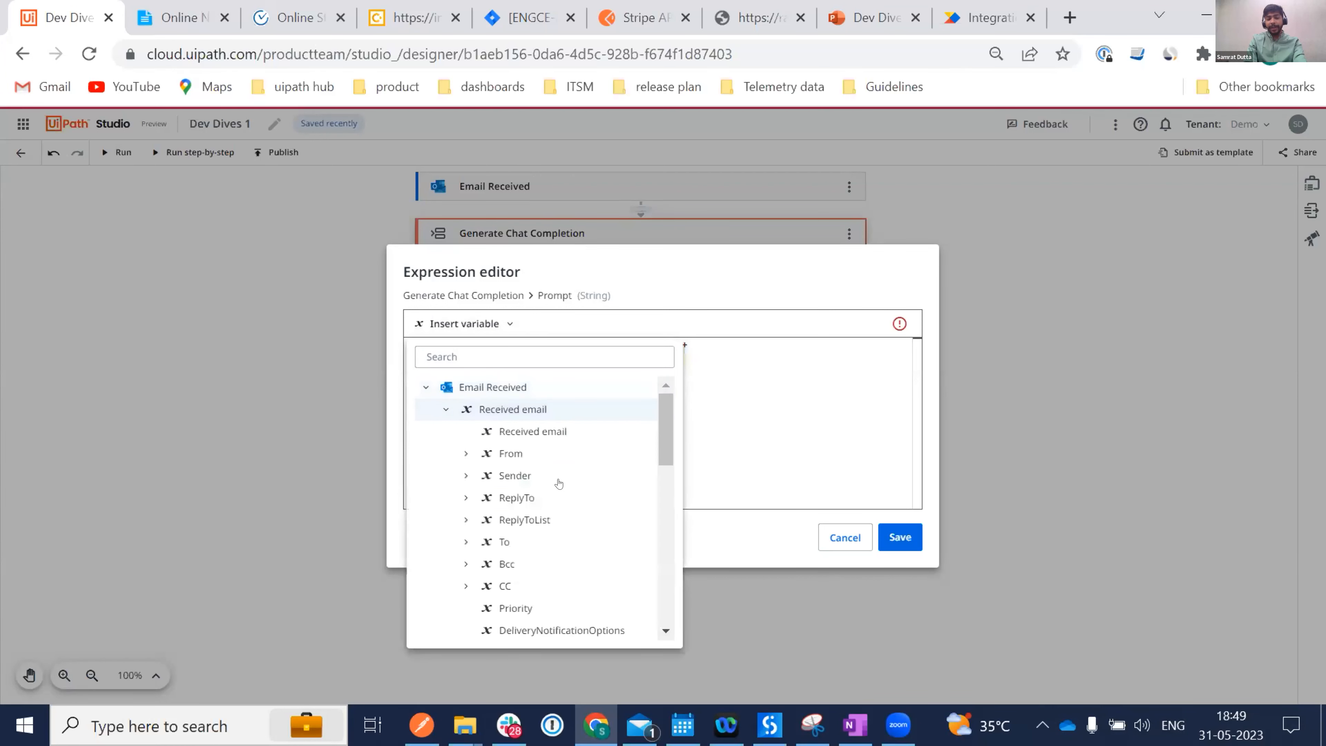
{"action": "scroll", "coordinate": [522, 556], "scroll_direction": "down", "scroll_amount": 3}
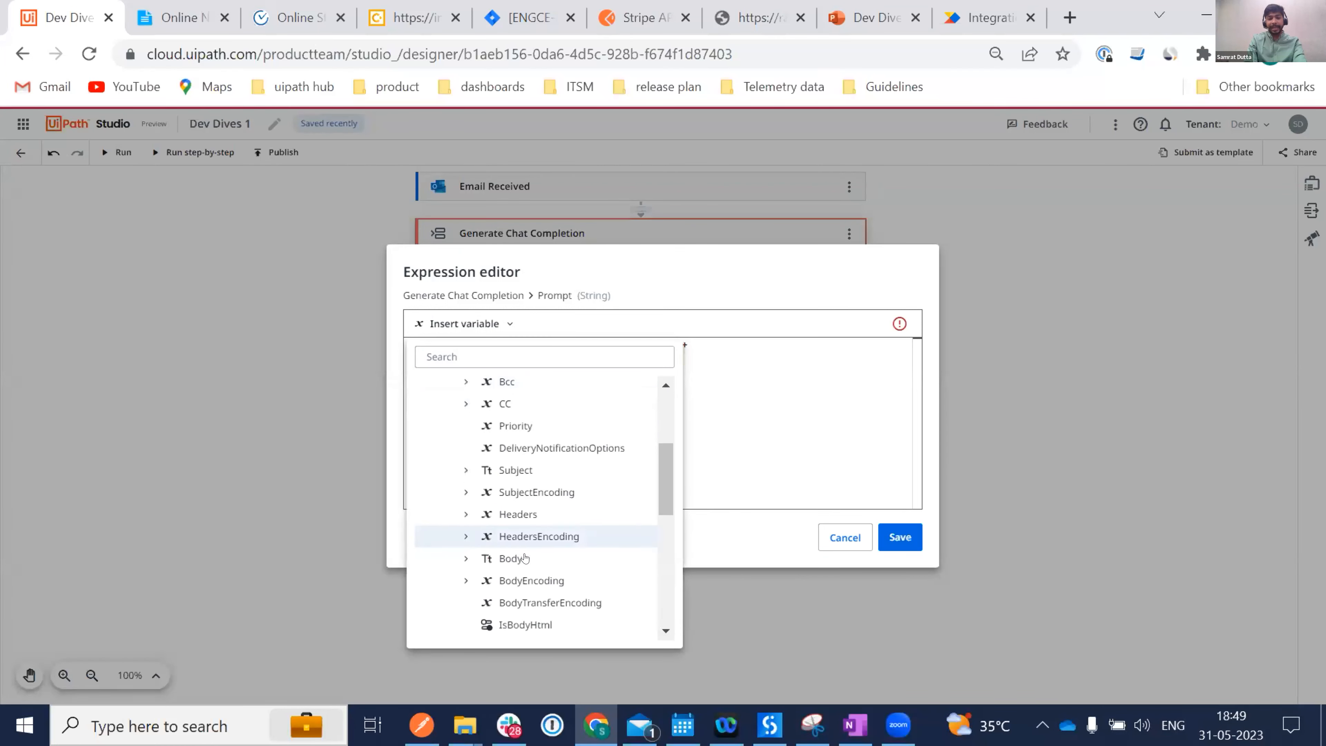
{"action": "scroll", "coordinate": [525, 556], "scroll_direction": "down", "scroll_amount": 3}
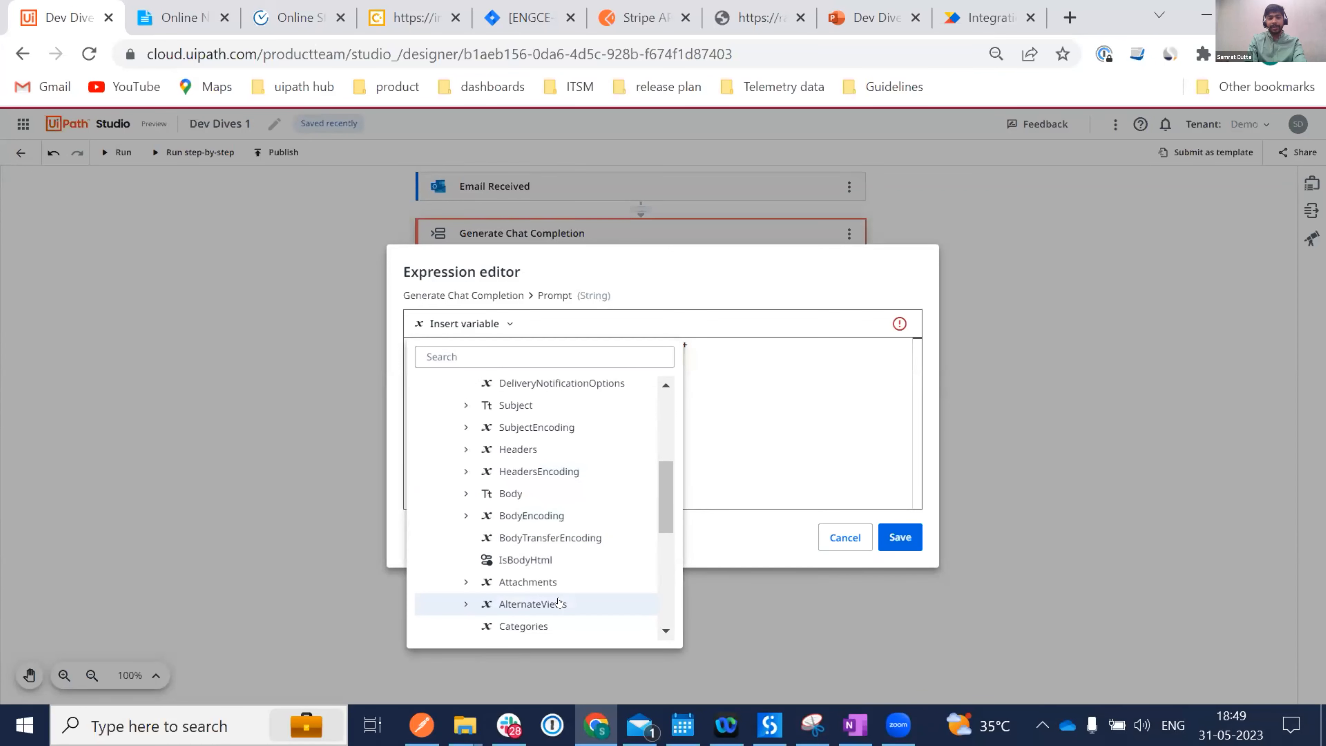
{"action": "scroll", "coordinate": [557, 601], "scroll_direction": "down", "scroll_amount": 4}
{"action": "left_click", "coordinate": [462, 525]}
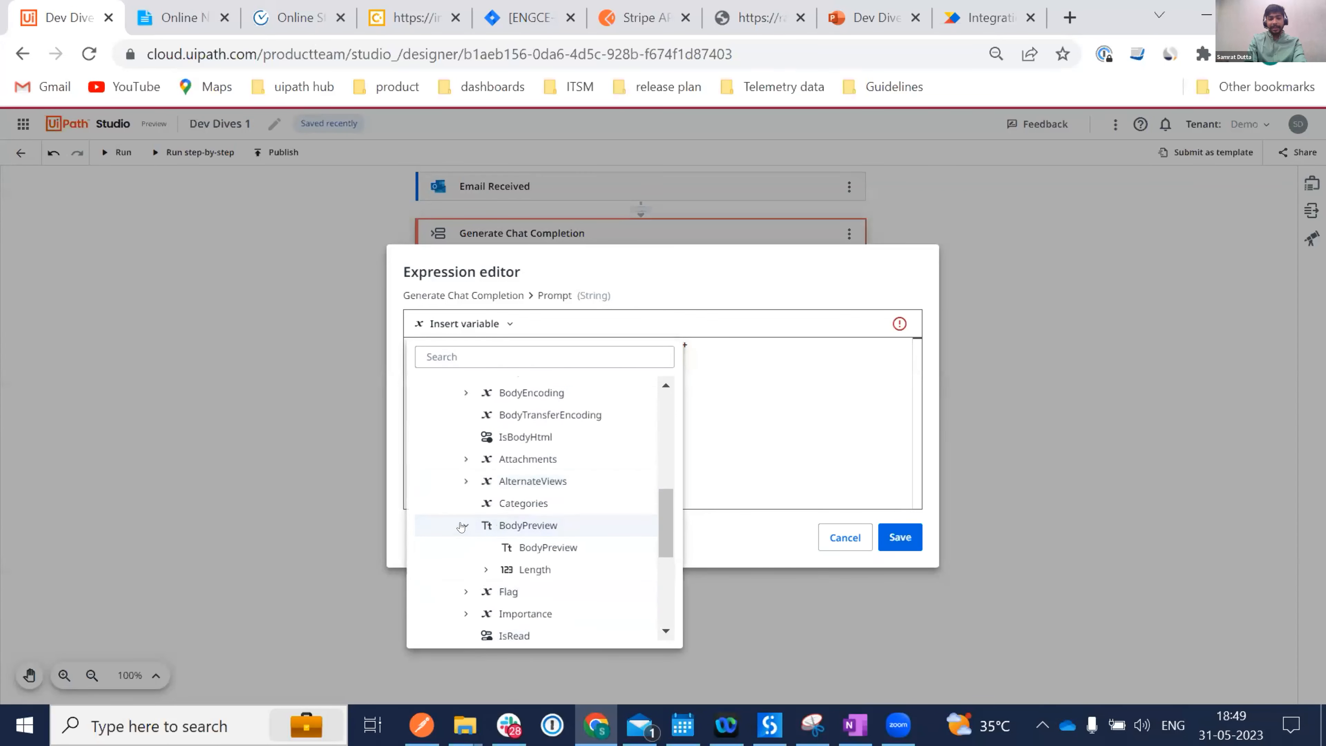
{"action": "left_click", "coordinate": [542, 548]}
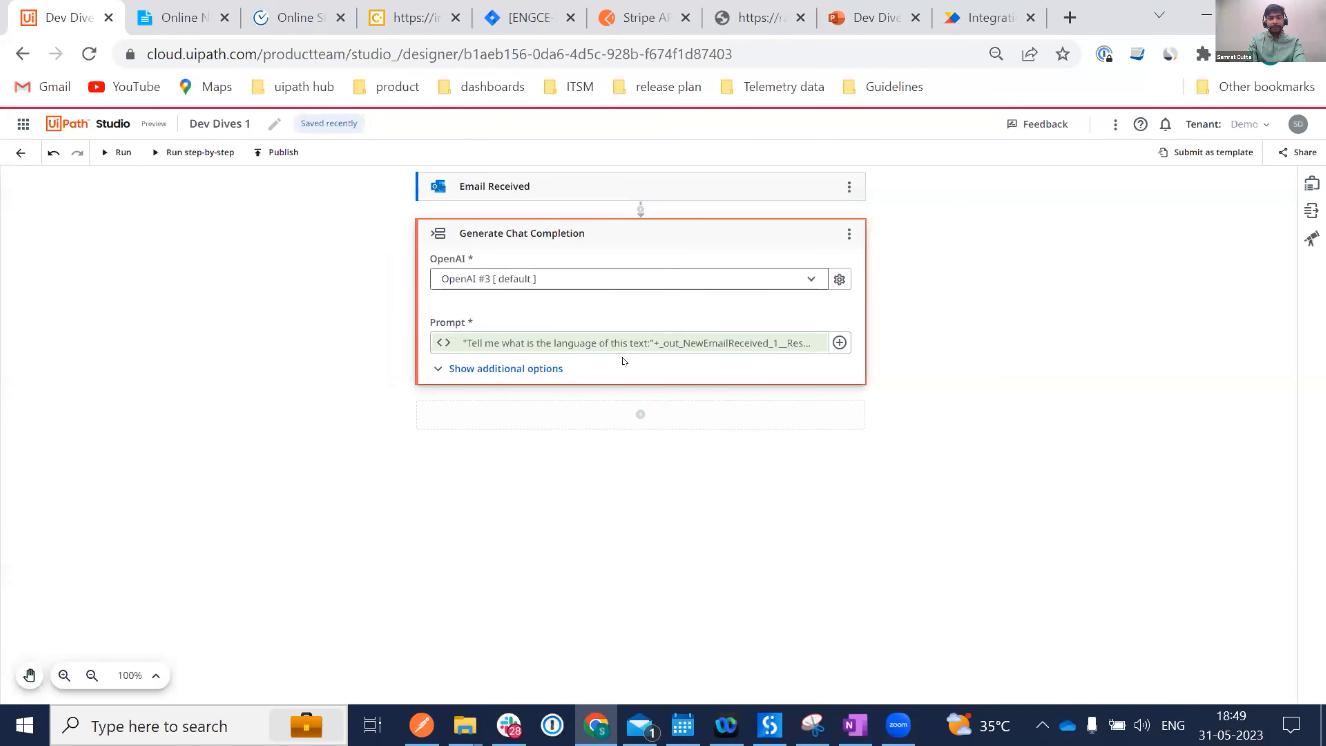
{"action": "left_click", "coordinate": [478, 369]}
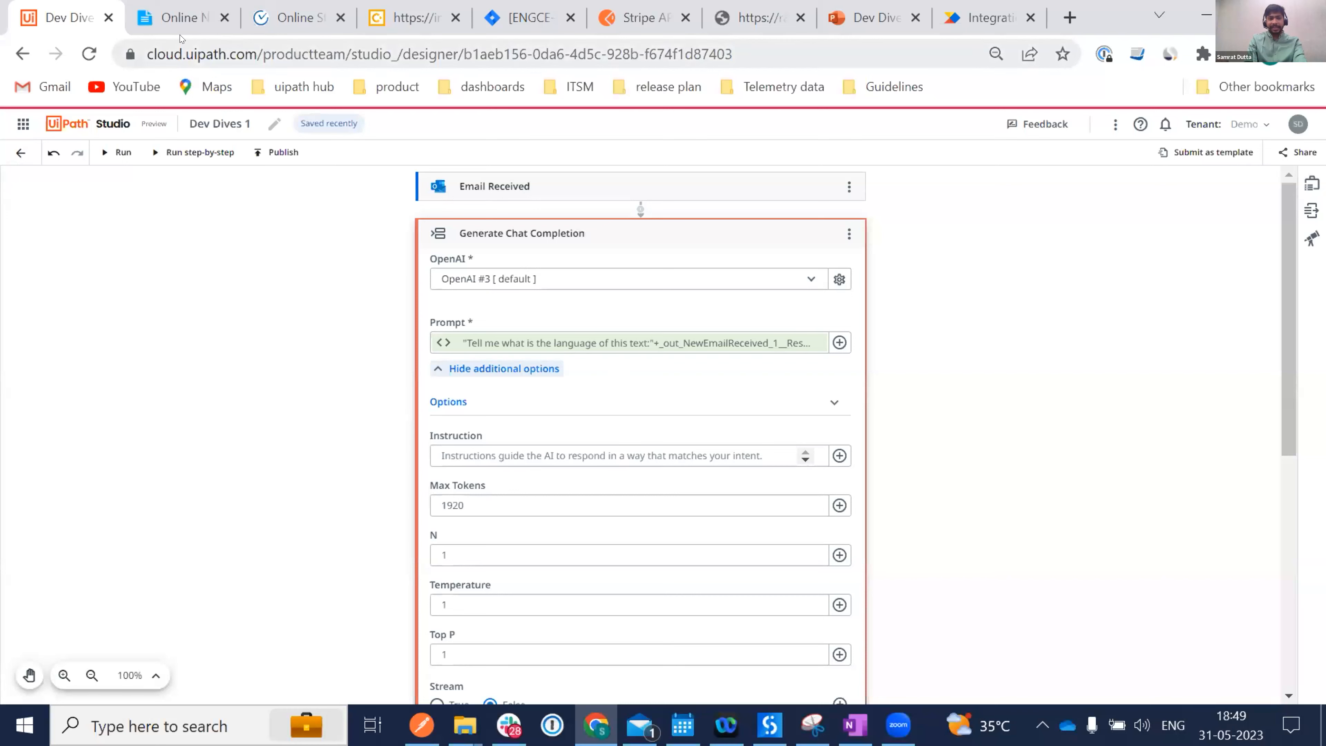
Set the Instruction to 'Only respond back with the language name' copied from the notes.
{"action": "left_click", "coordinate": [149, 21]}
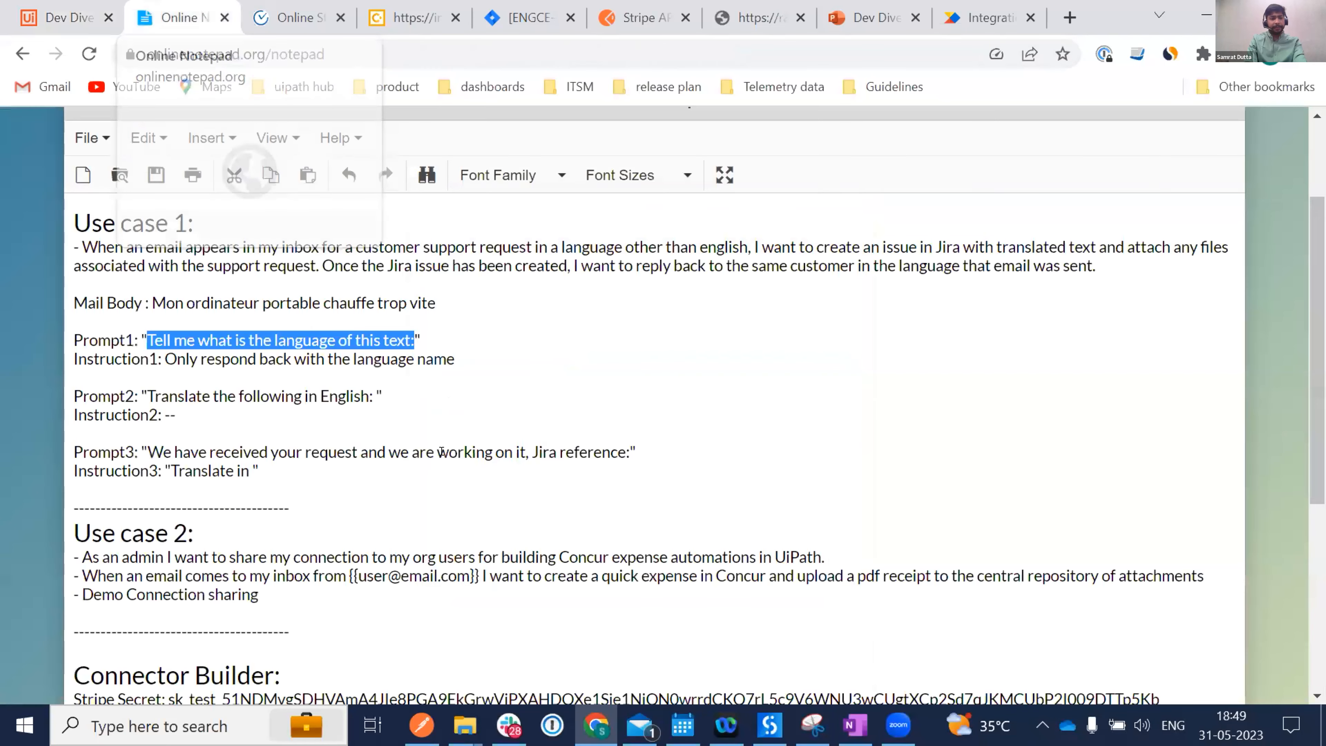
{"action": "left_click_drag", "start_coordinate": [161, 355], "coordinate": [459, 350]}
{"action": "key", "text": "ctrl+c"}
{"action": "left_click", "coordinate": [68, 19]}
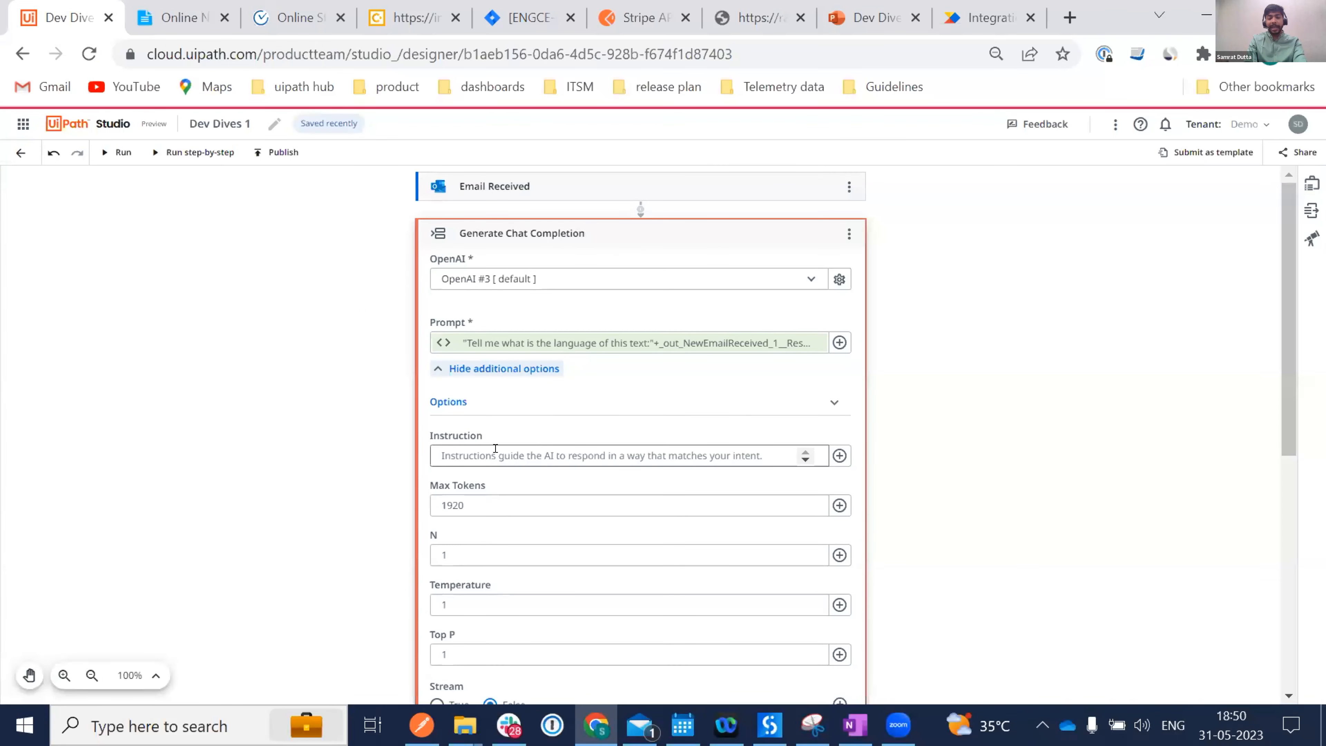
{"action": "left_click", "coordinate": [495, 448]}
{"action": "key", "text": "ctrl+v"}
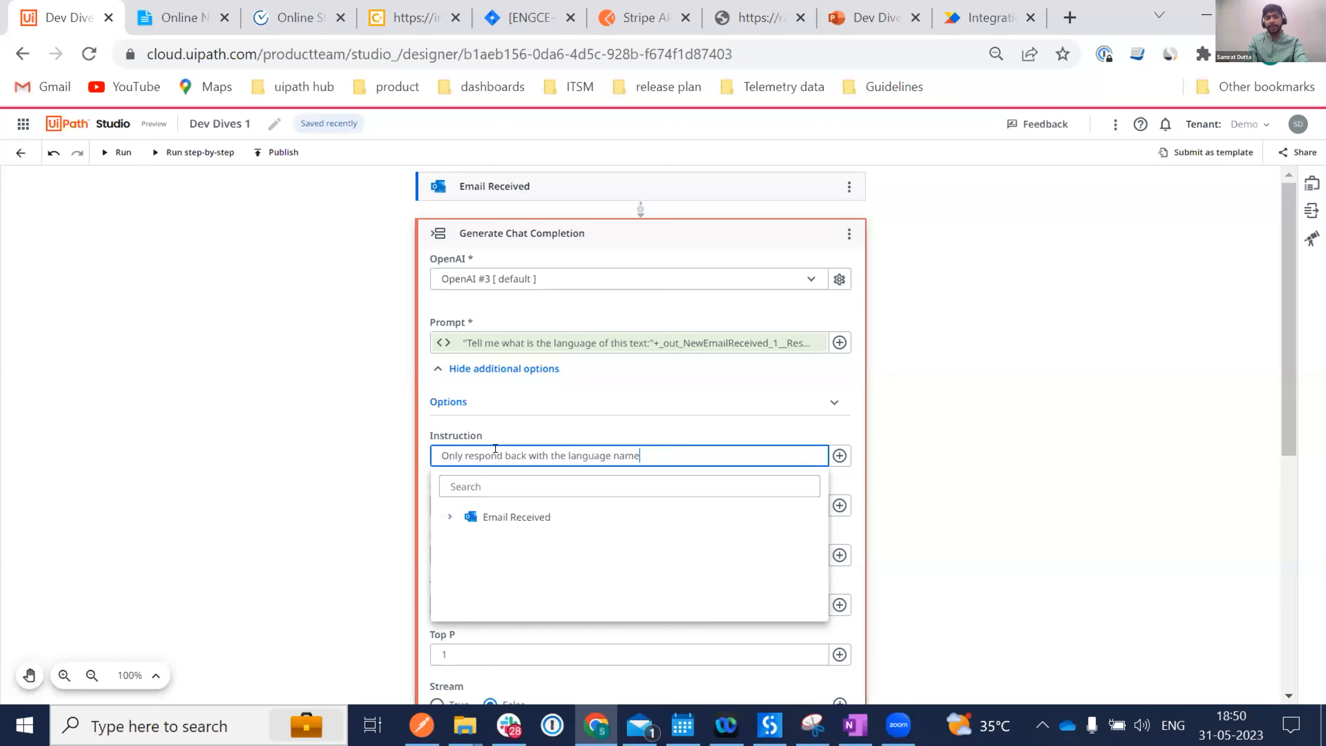
{"action": "left_click", "coordinate": [754, 380]}
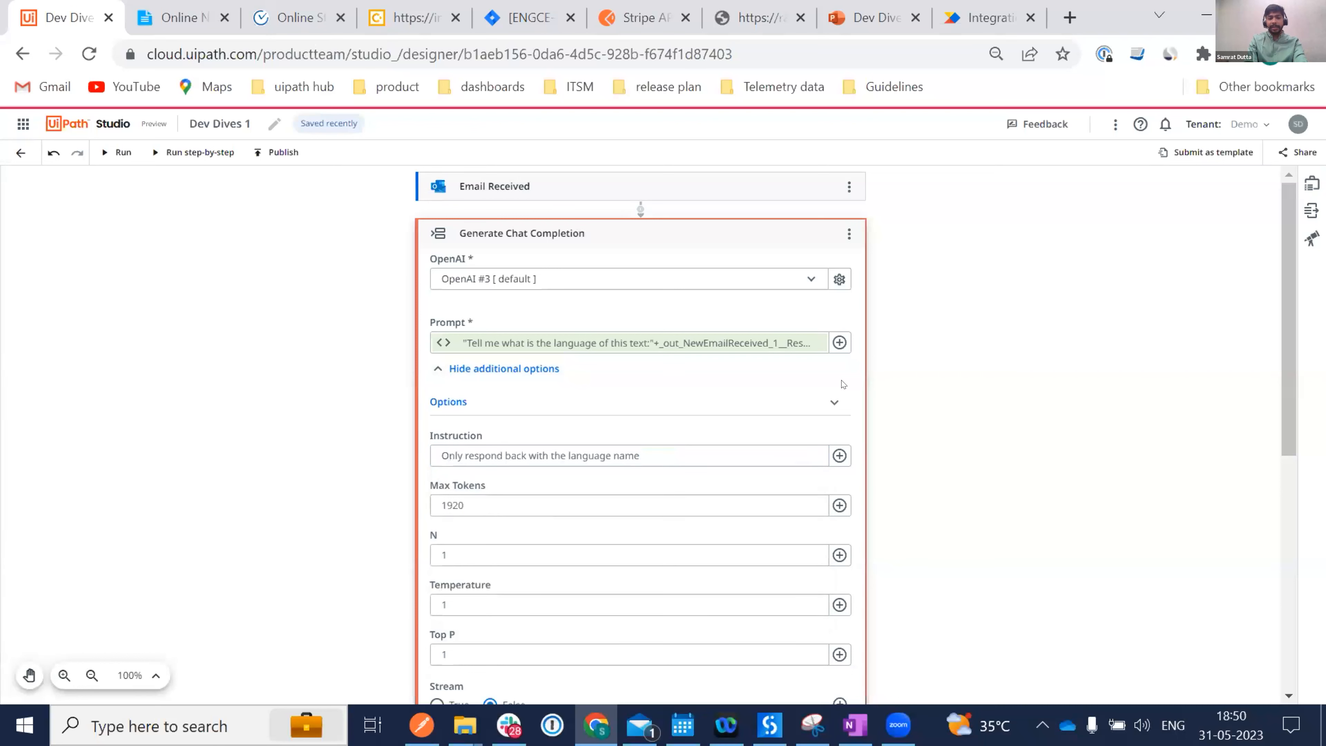
{"action": "left_click", "coordinate": [690, 229]}
Rename the chat step to 'Generate Chat Completion- Detect Language'.
{"action": "left_click", "coordinate": [582, 220]}
{"action": "type", "text": "-"}
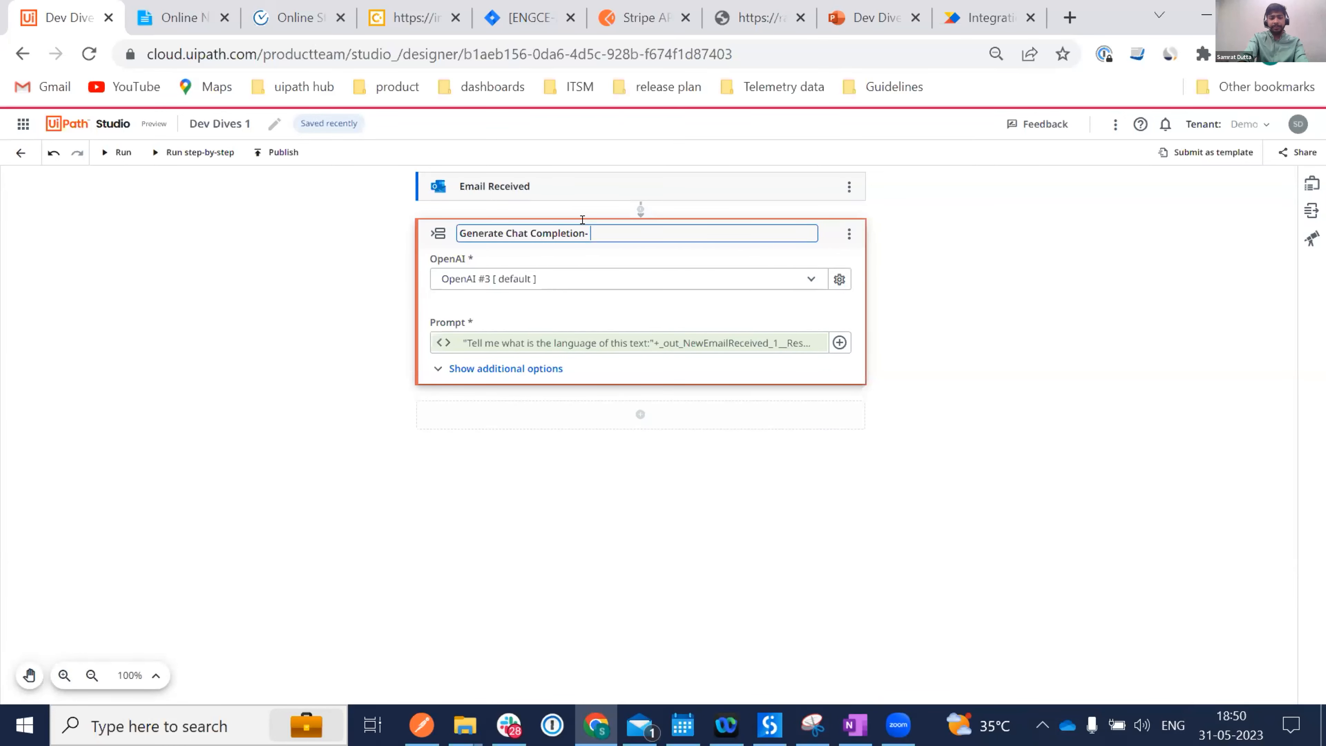
{"action": "type", "text": " Detect Language"}
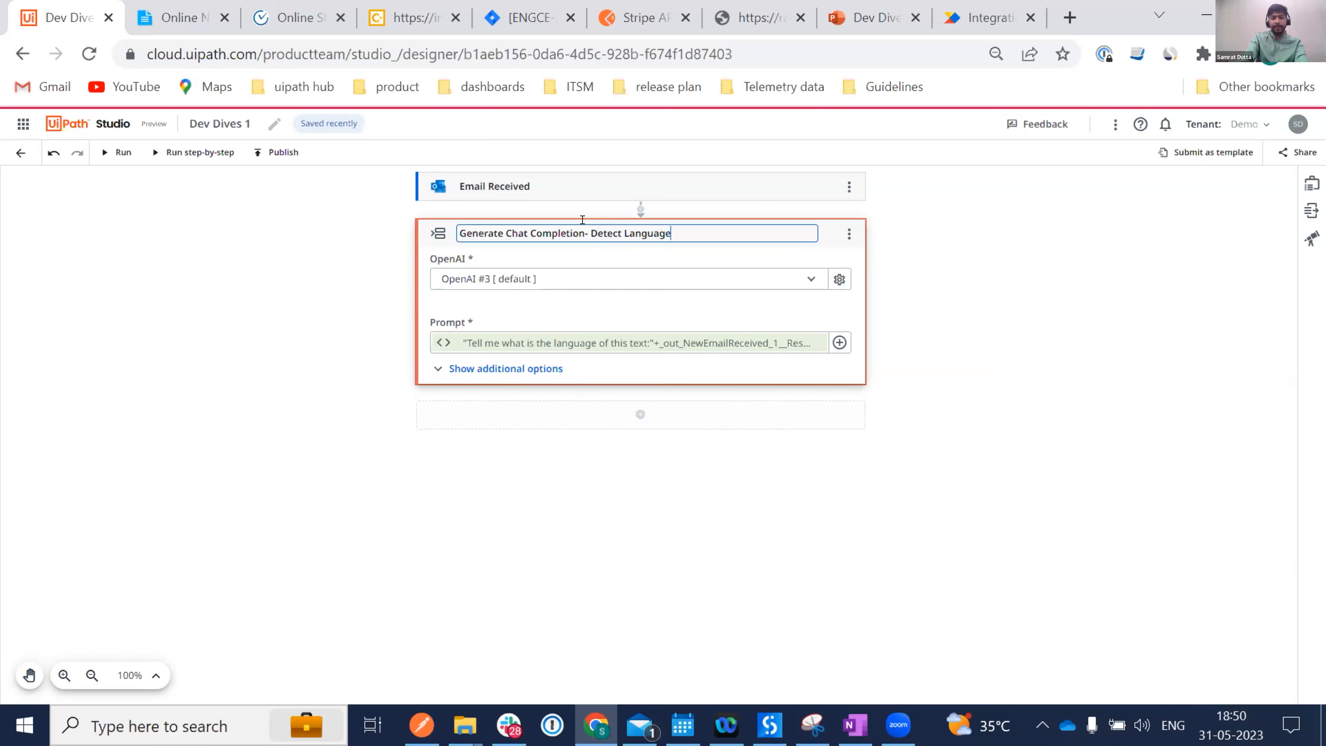
{"action": "left_click", "coordinate": [335, 318]}
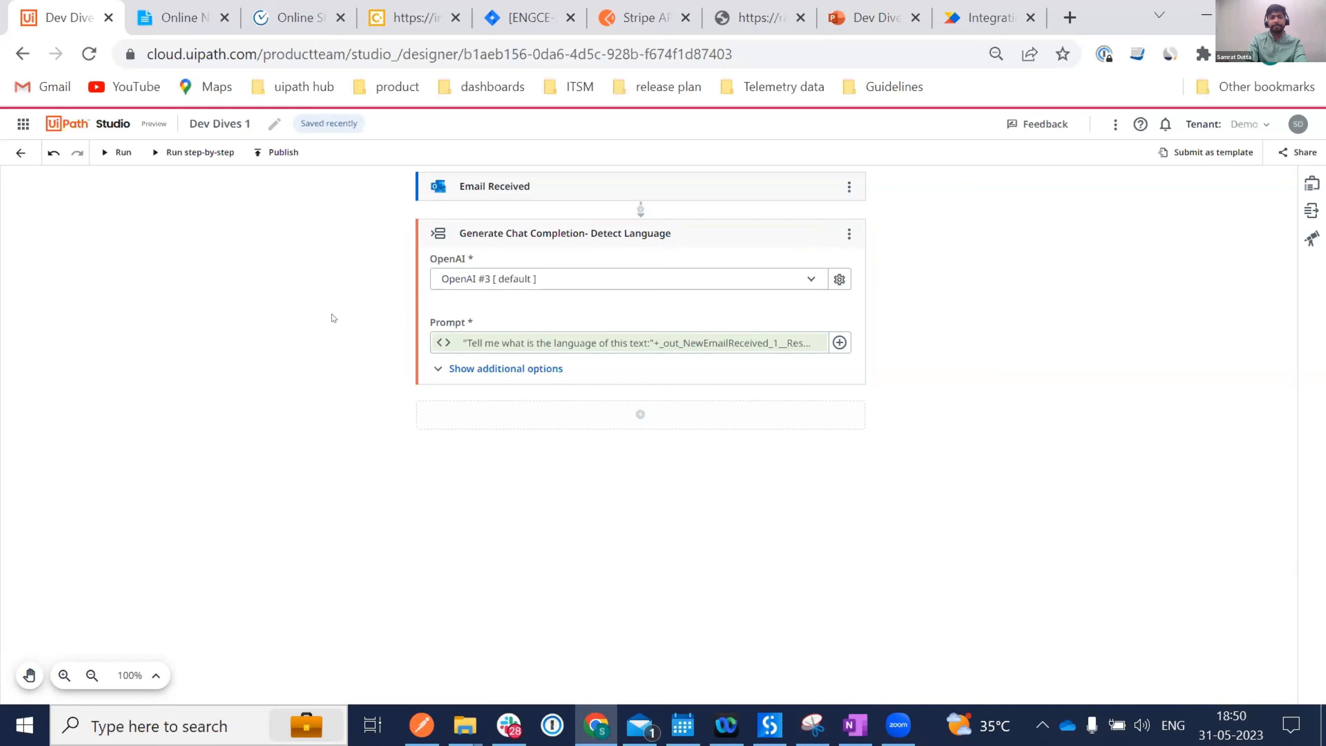
{"action": "left_click", "coordinate": [639, 415]}
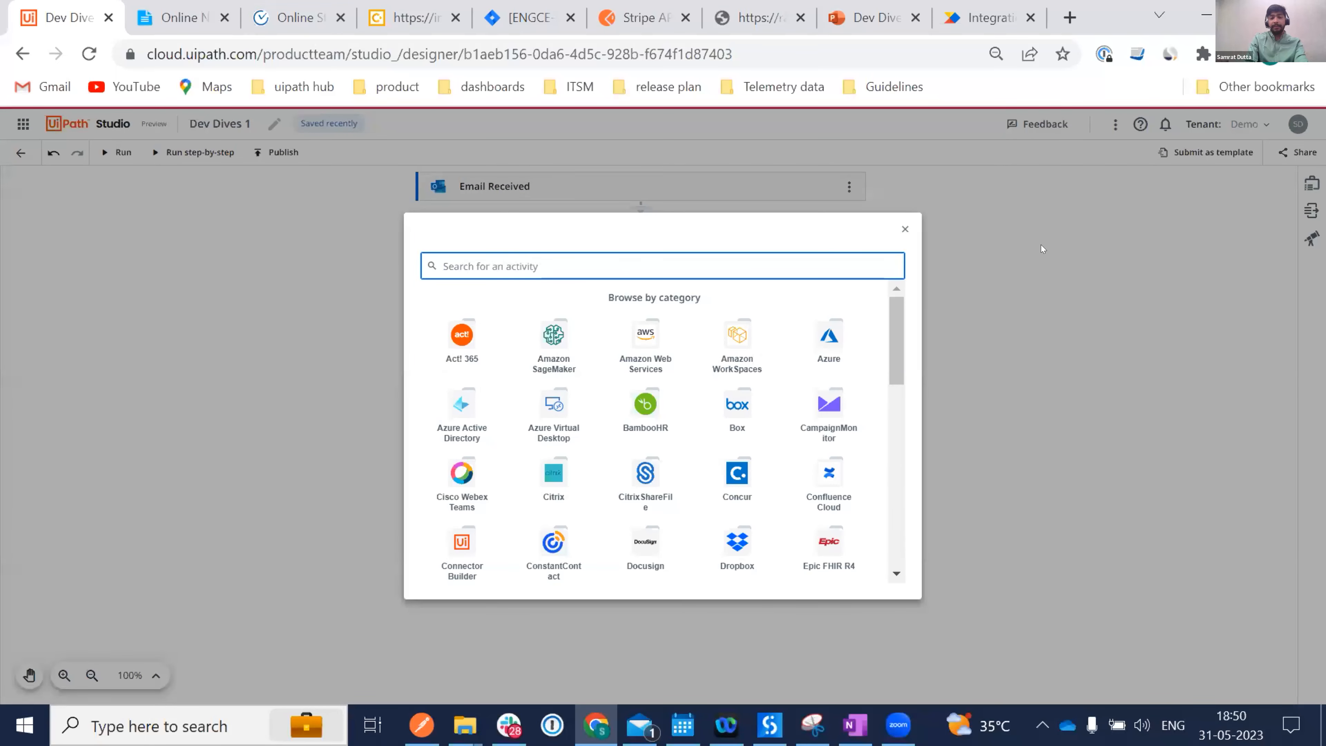
Copy the Detect Language activity and paste a duplicate directly below it.
{"action": "left_click", "coordinate": [901, 229]}
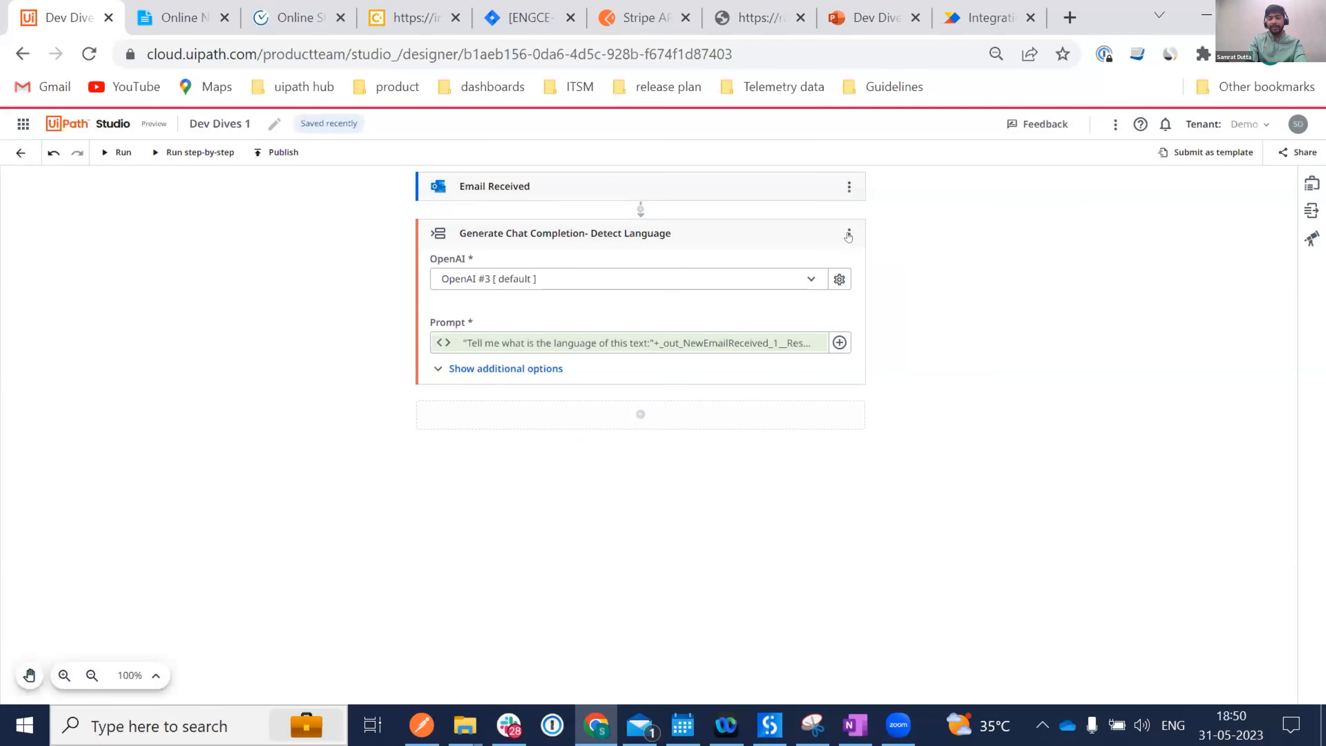
{"action": "left_click", "coordinate": [848, 235]}
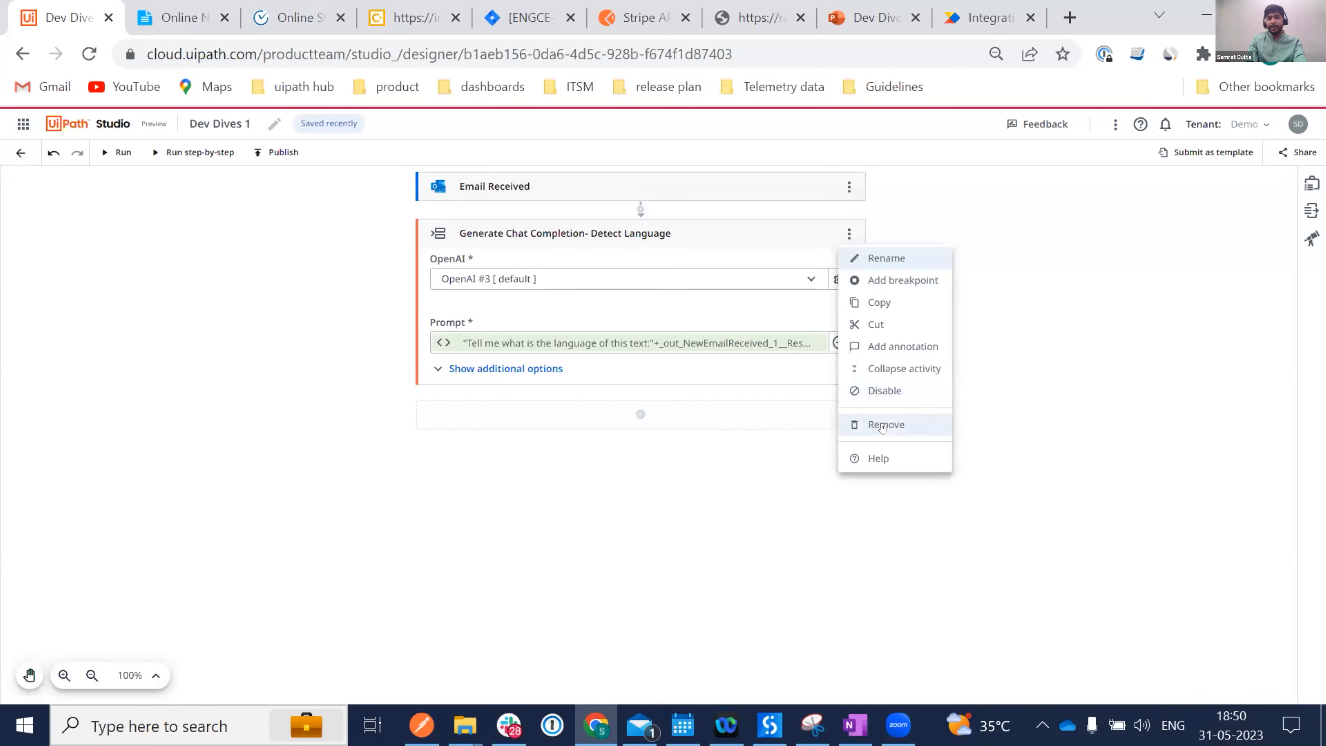
{"action": "left_click", "coordinate": [881, 302]}
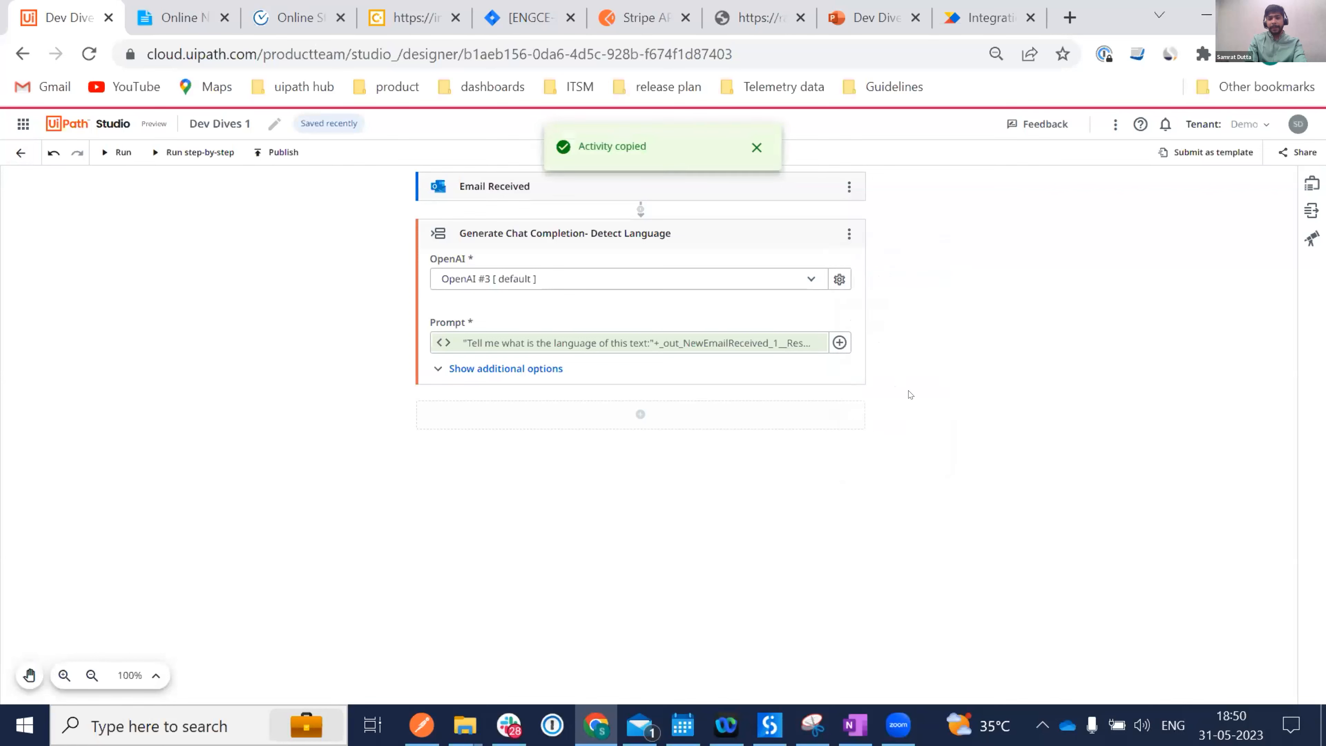
{"action": "left_click", "coordinate": [637, 414]}
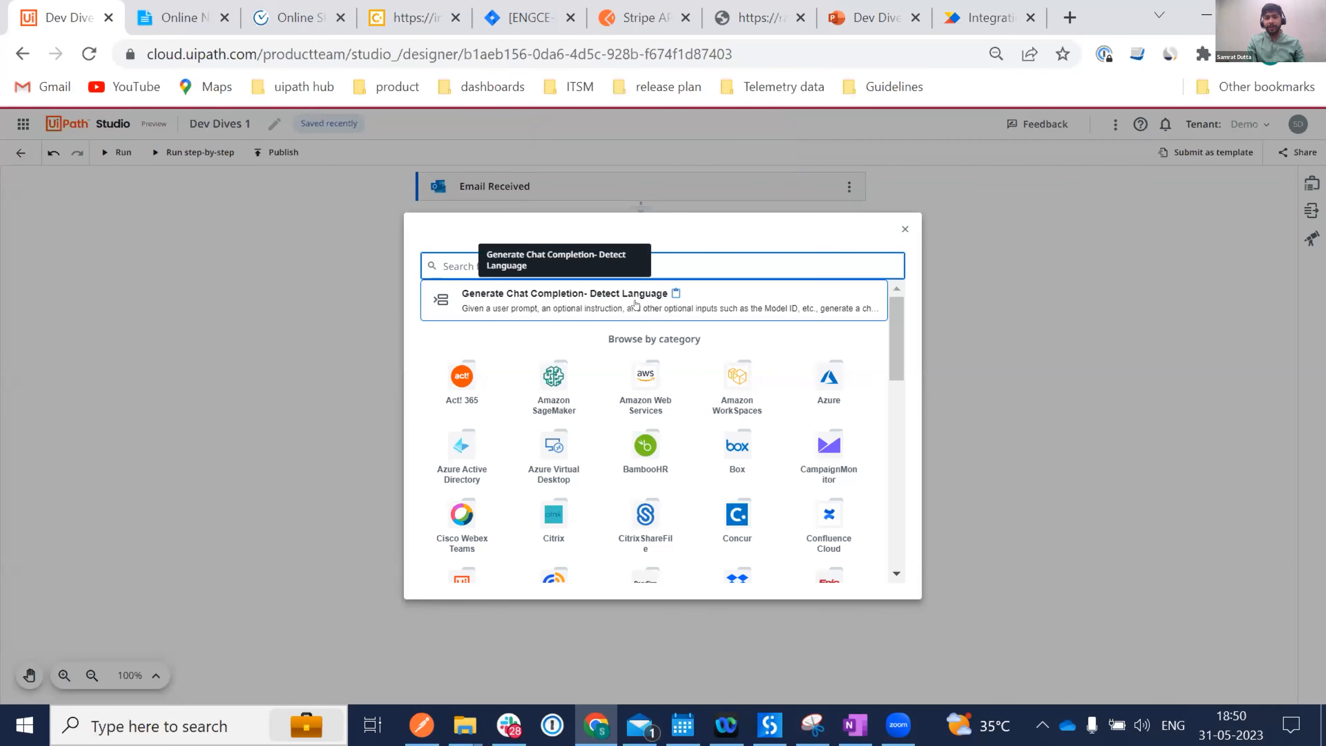
{"action": "left_click", "coordinate": [635, 302]}
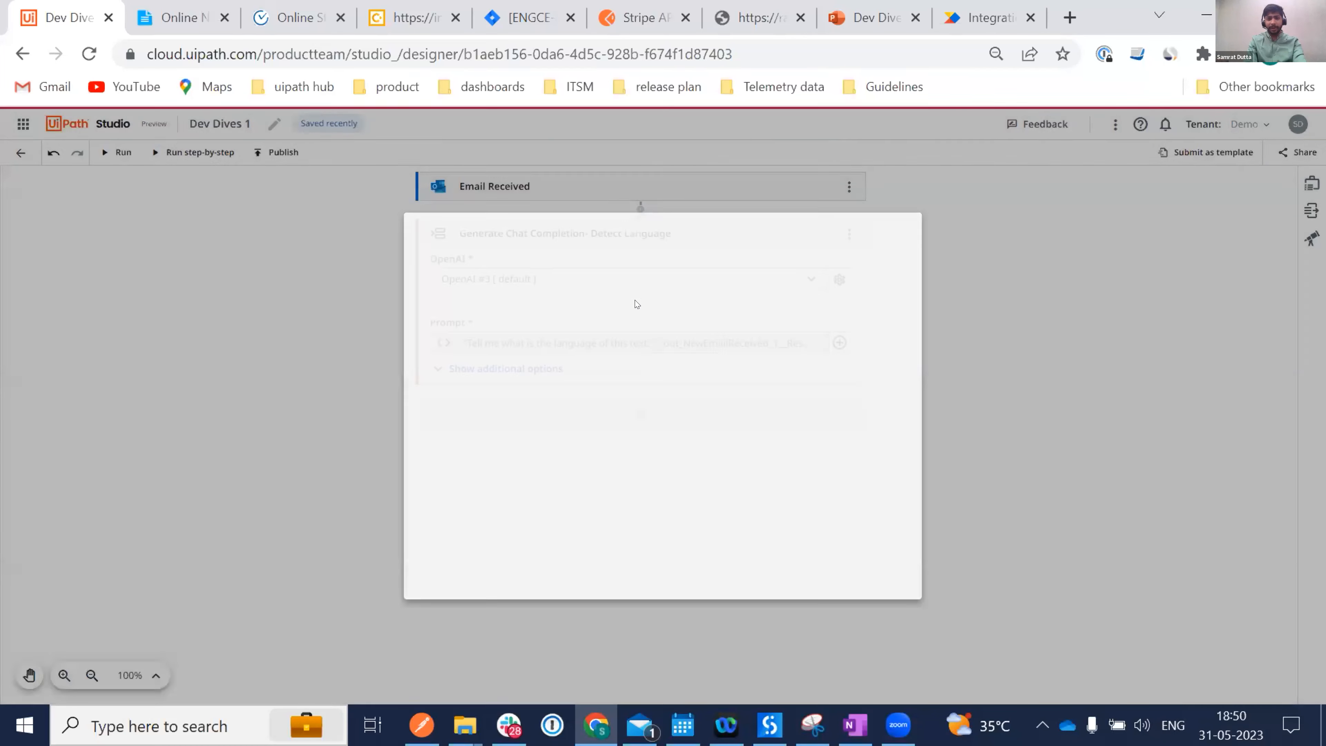
{"action": "key", "text": "ctrl+v"}
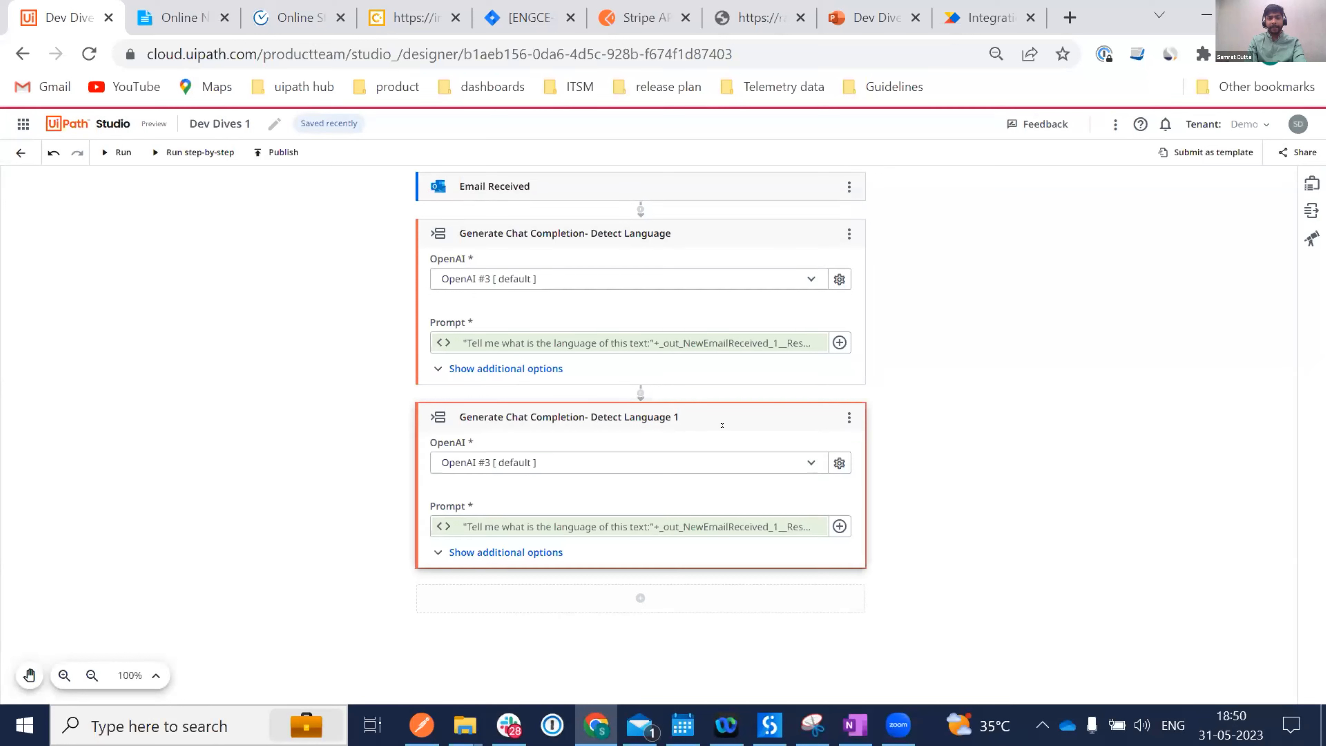
Retitle the duplicate 'Generate Chat Completion- Translate in English'.
{"action": "left_click", "coordinate": [671, 407]}
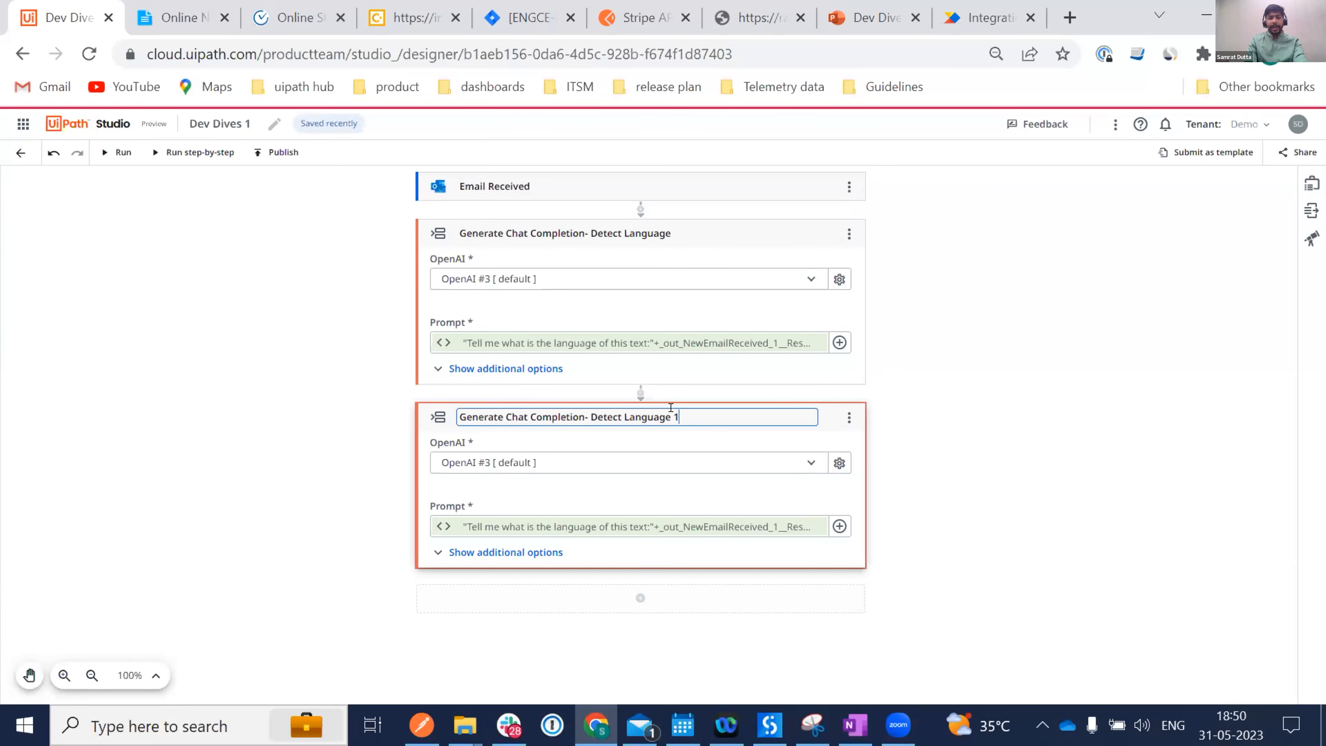
{"action": "left_click_drag", "start_coordinate": [678, 416], "coordinate": [585, 416]}
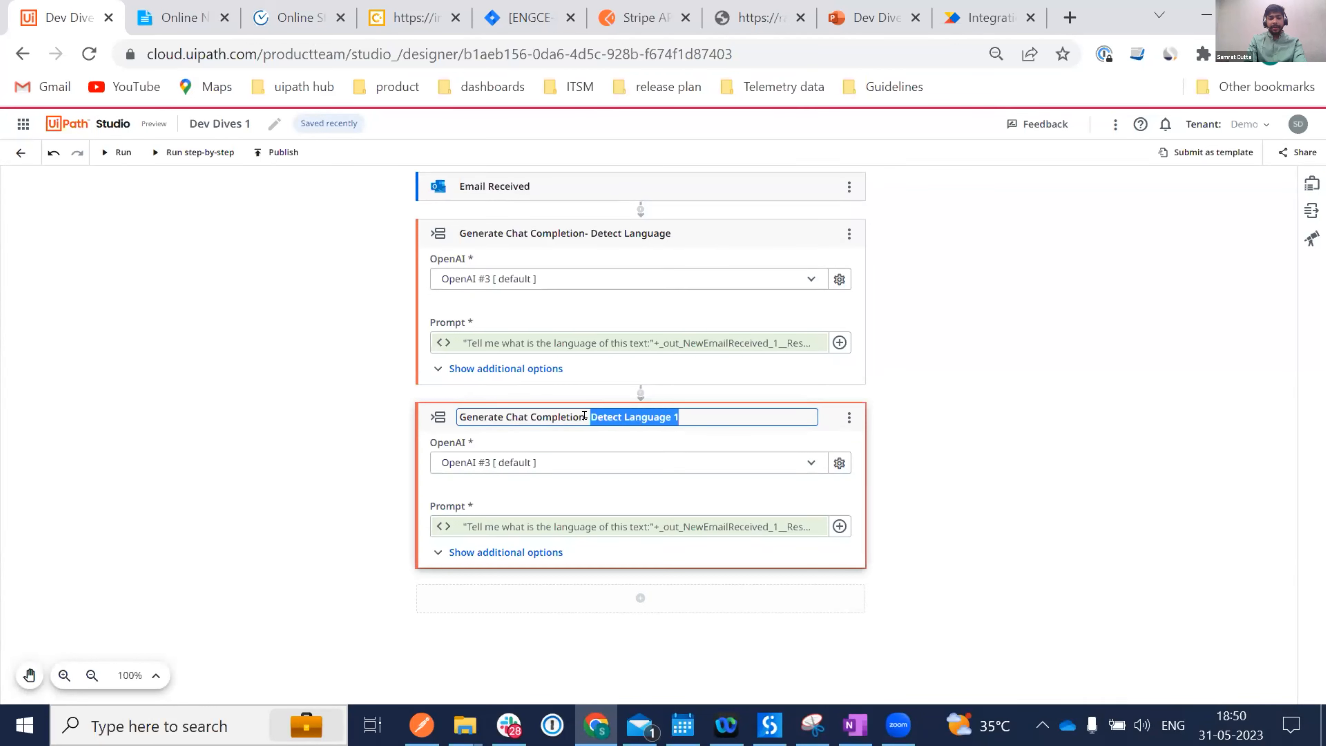
{"action": "type", "text": "Translate"}
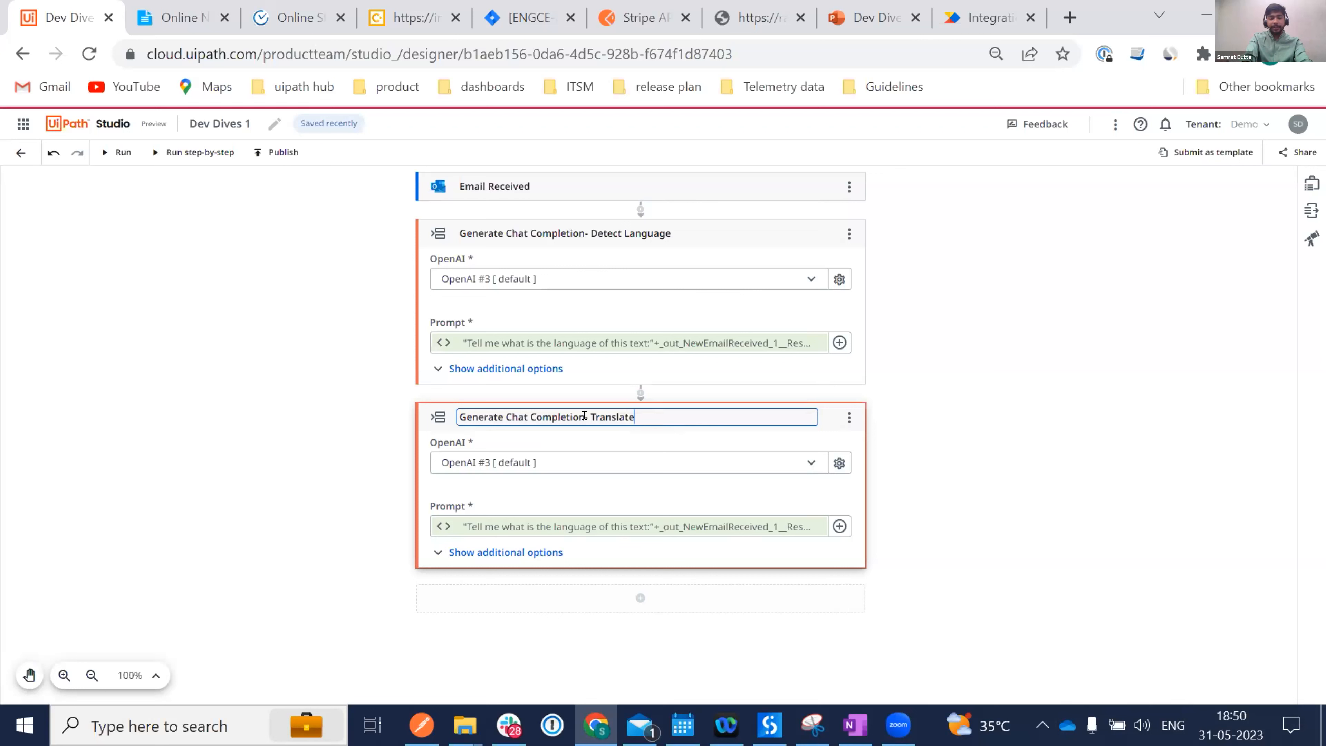
{"action": "type", "text": "in English"}
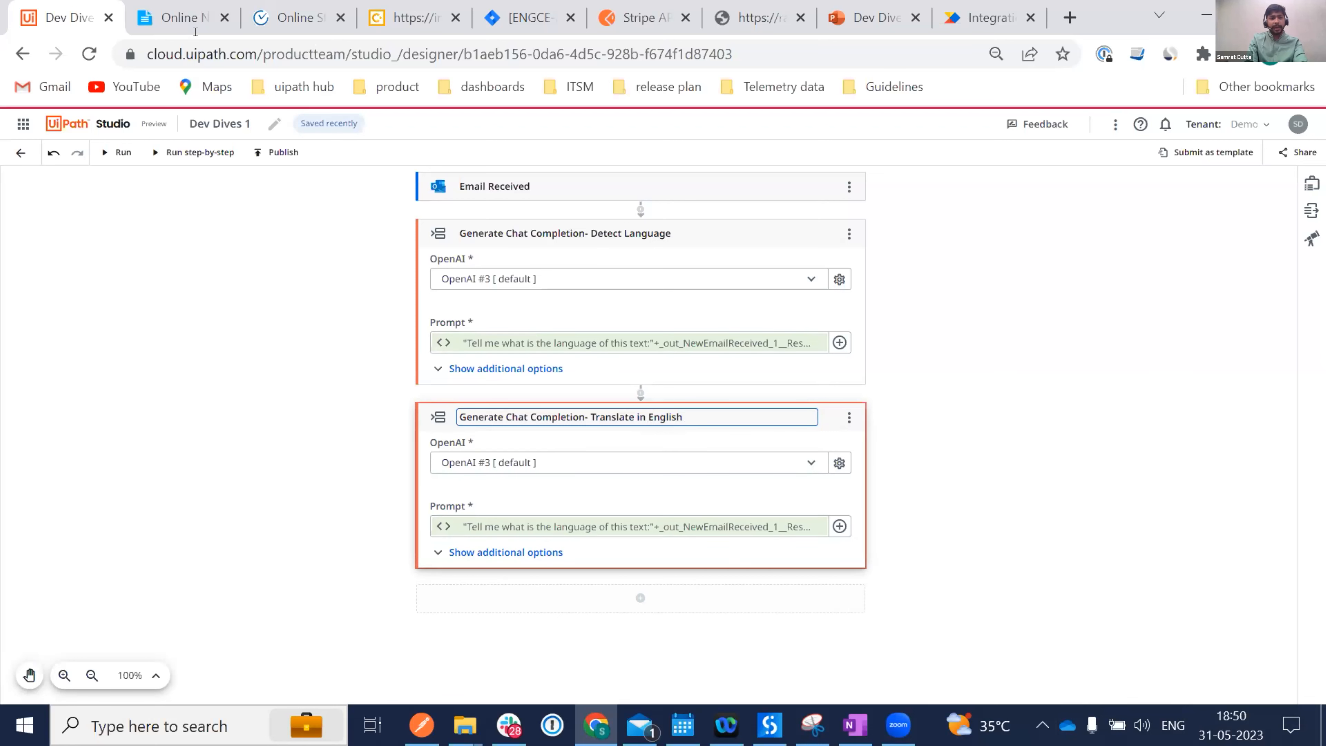
Copy the 'Translate the following in English:' prompt from the notes and empty the duplicated Prompt.
{"action": "left_click", "coordinate": [182, 26]}
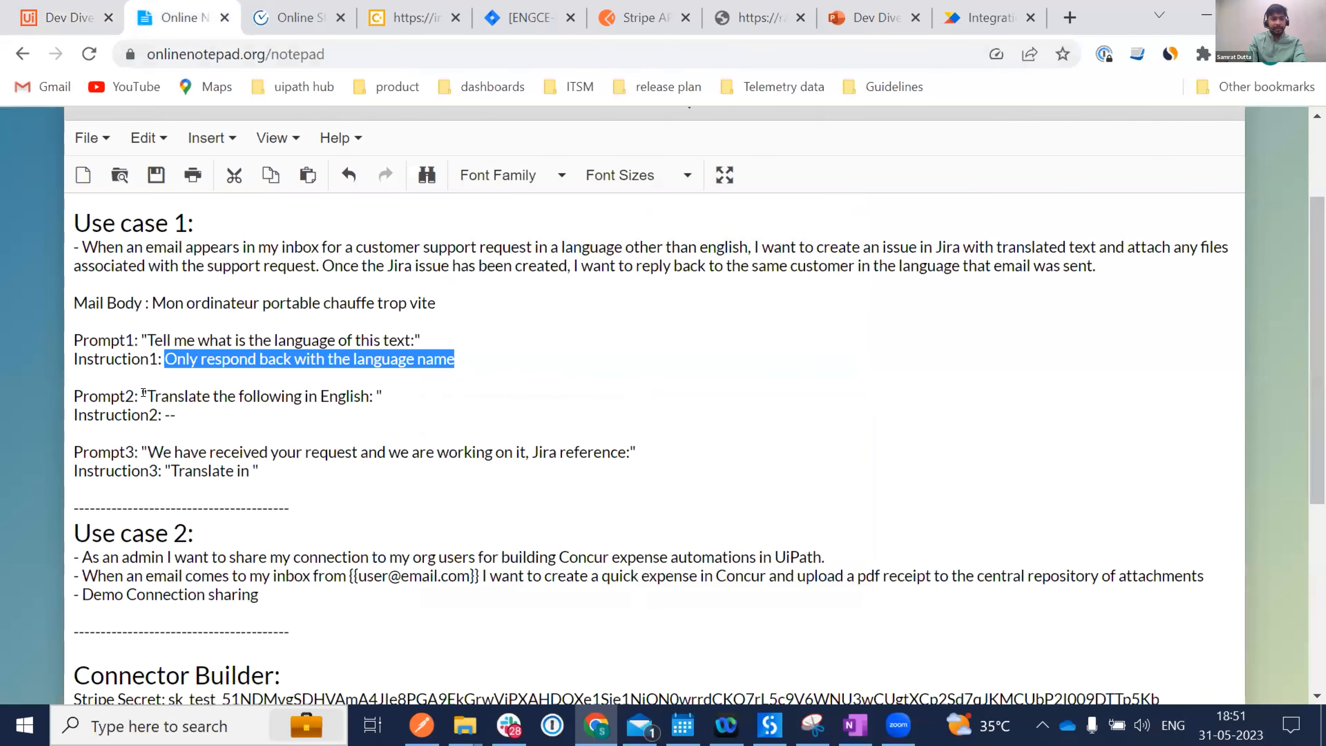
{"action": "left_click_drag", "start_coordinate": [146, 395], "coordinate": [370, 395]}
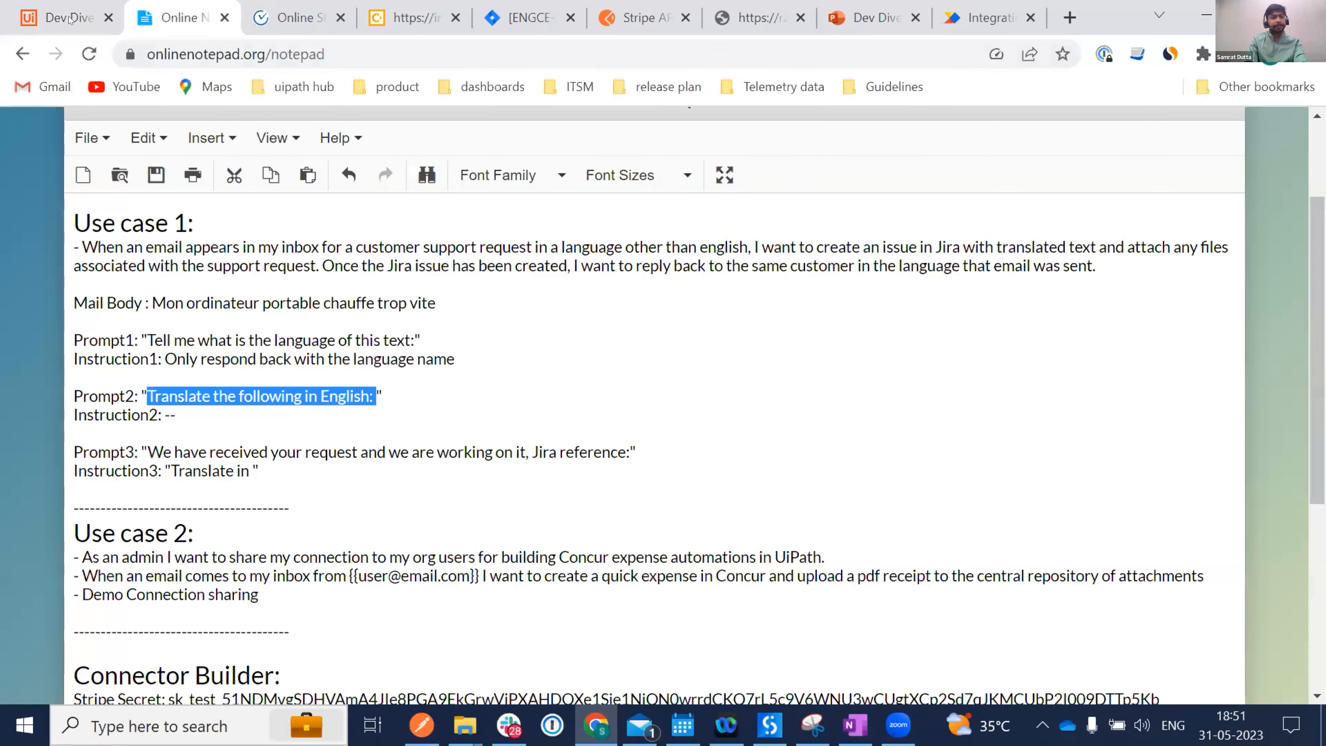
{"action": "key", "text": "ctrl+shift+Tab"}
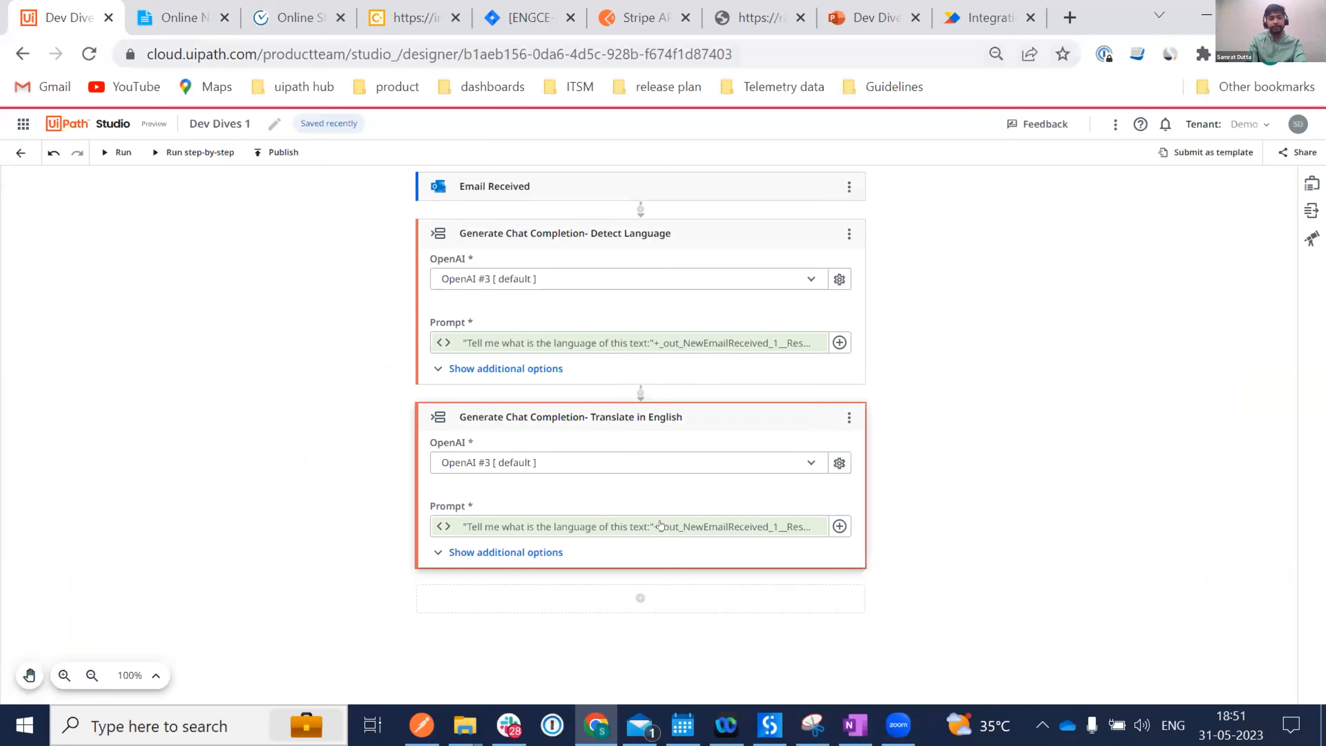
{"action": "left_click", "coordinate": [839, 526]}
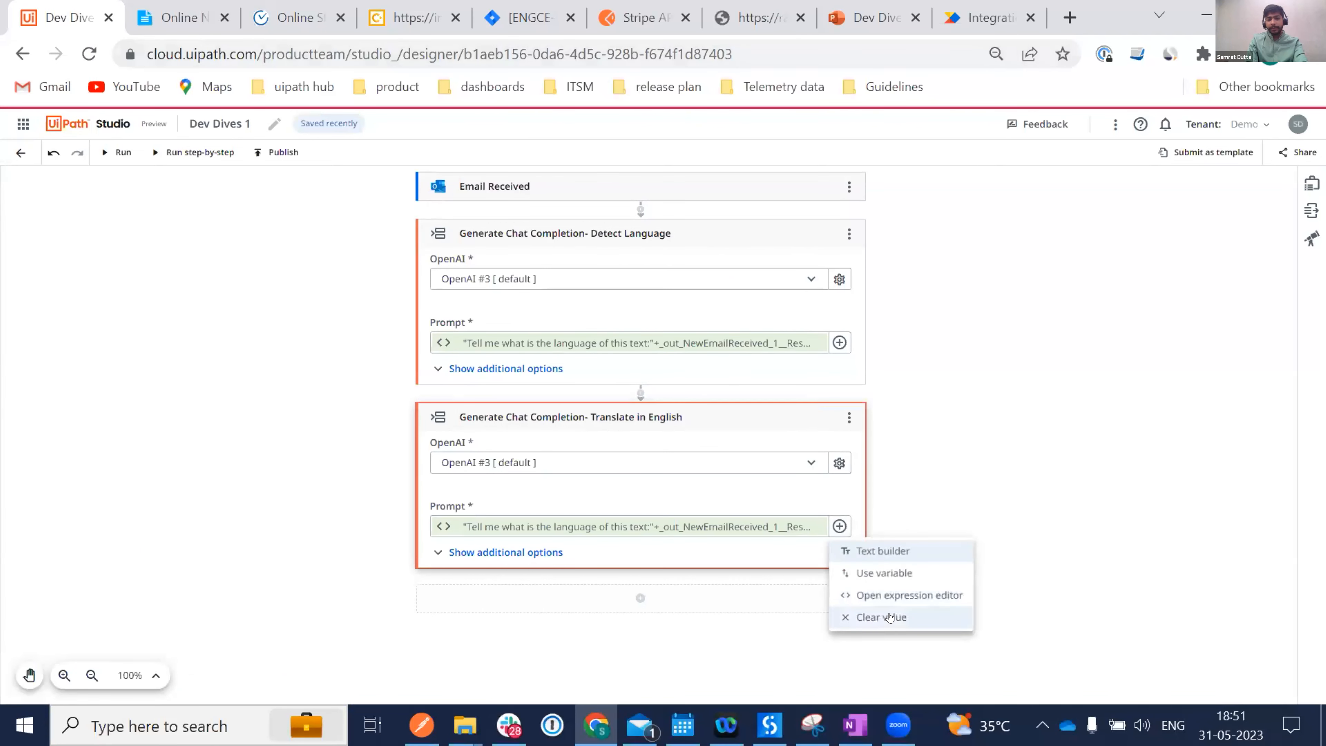
{"action": "left_click", "coordinate": [875, 616]}
{"action": "left_click", "coordinate": [637, 525]}
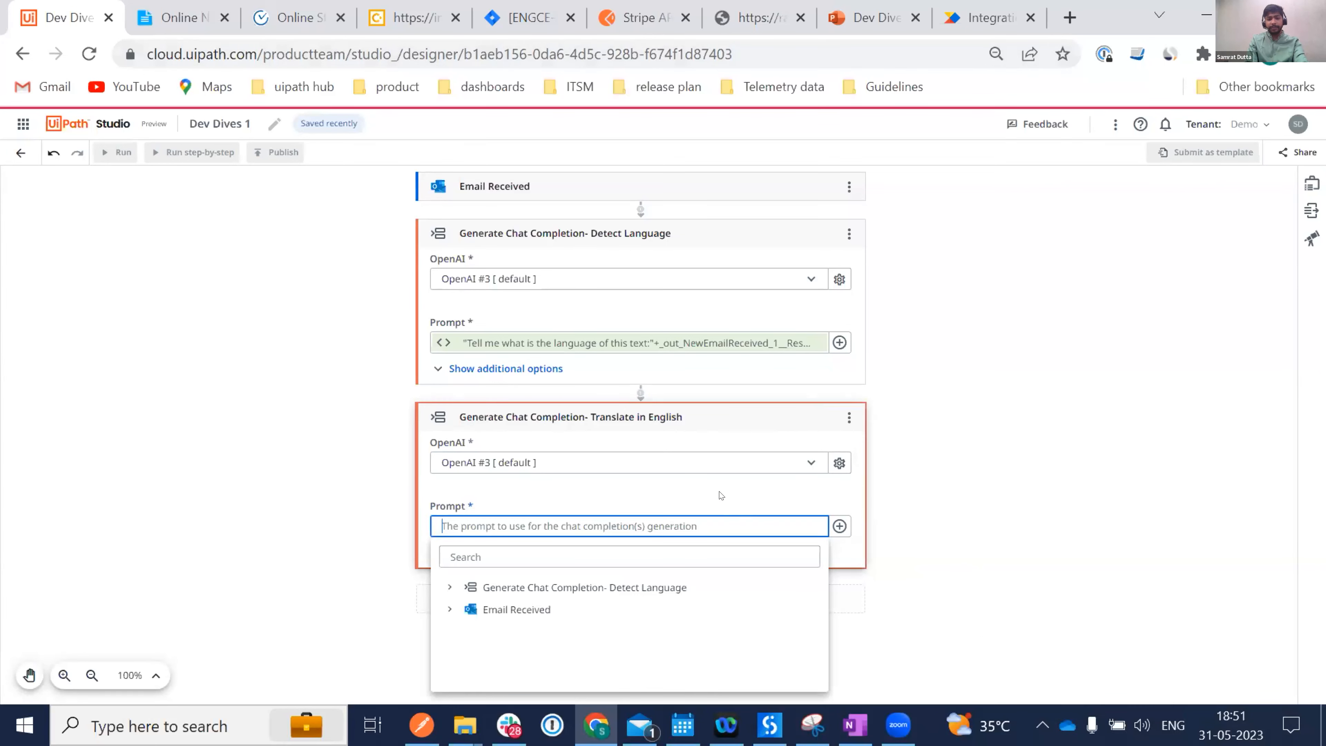
{"action": "left_click", "coordinate": [721, 495]}
Paste 'Translate the following in English:' as a quoted string in the Prompt's expression editor.
{"action": "left_click", "coordinate": [839, 526]}
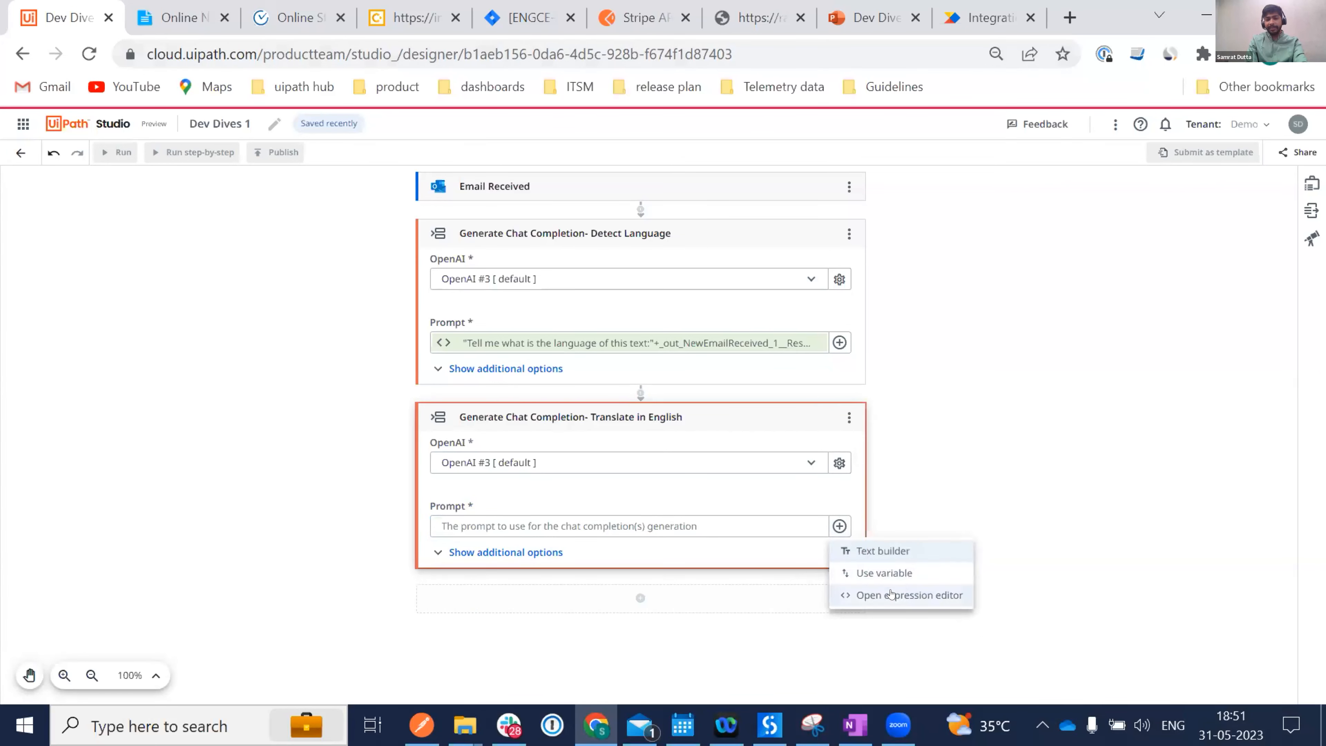
{"action": "left_click", "coordinate": [891, 593]}
{"action": "key", "text": "ctrl+v"}
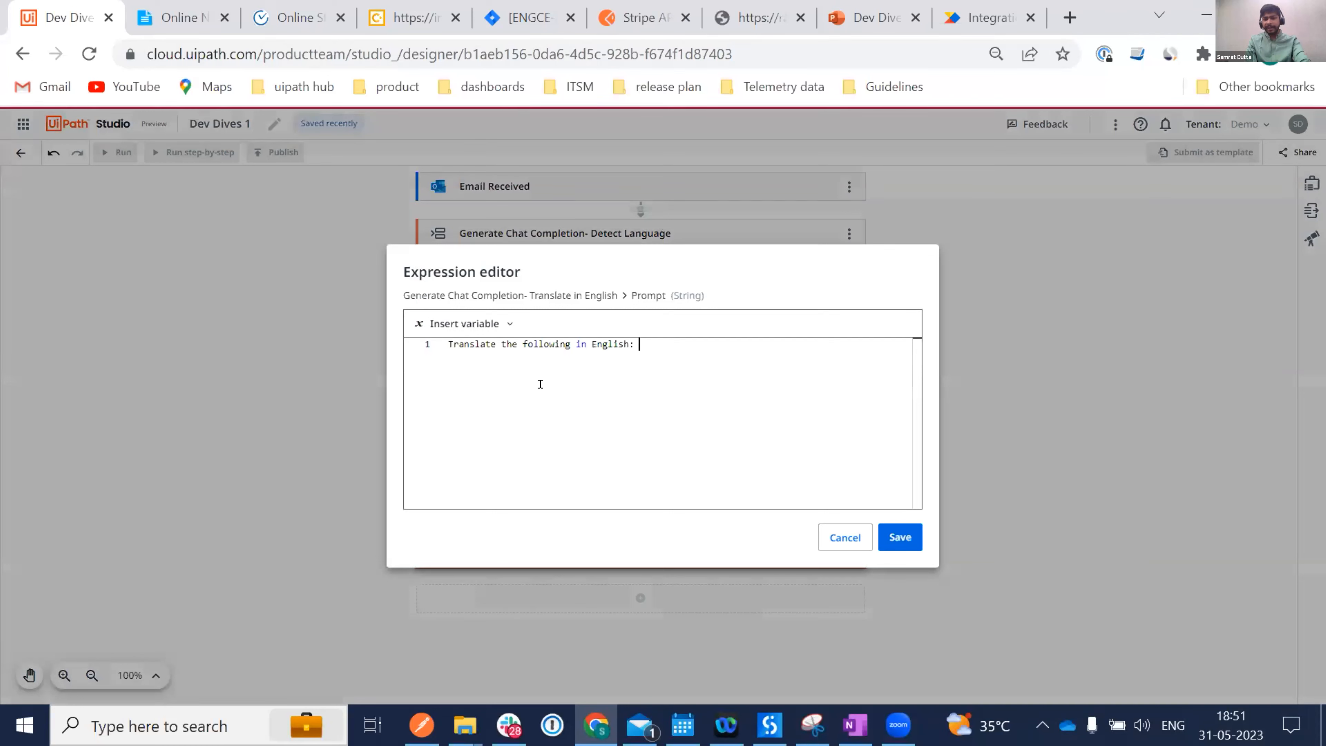
{"action": "left_click", "coordinate": [441, 338]}
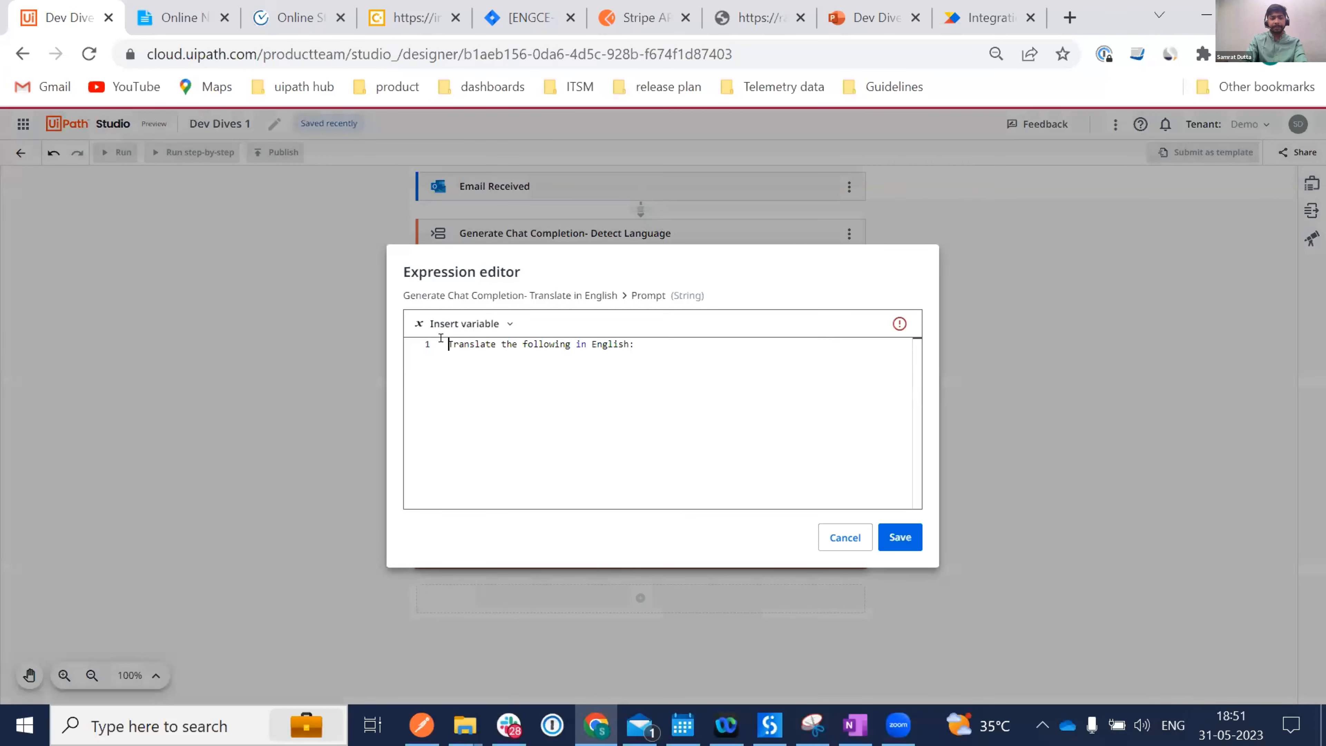
{"action": "type", "text": "\""}
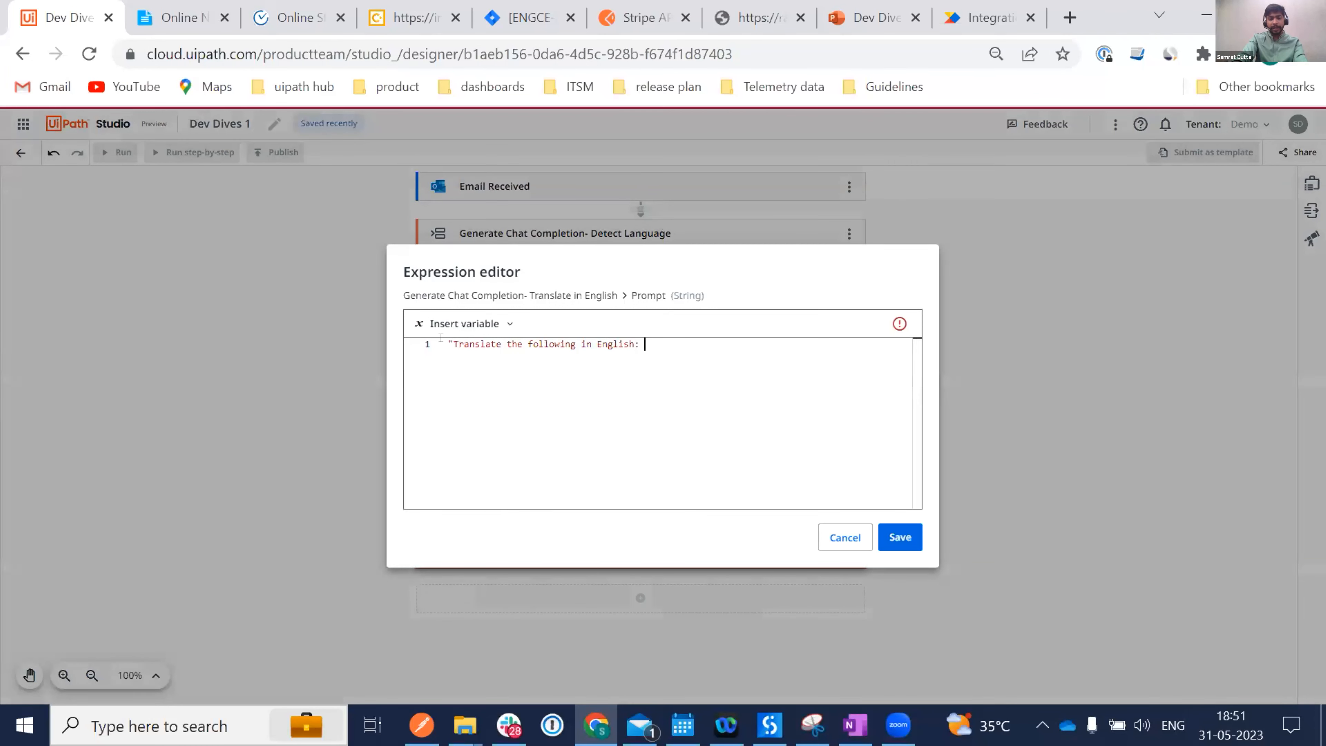
{"action": "type", "text": "\""}
Join the received email's BodyPreview onto the prompt with + and save the expression.
{"action": "left_click", "coordinate": [467, 320]}
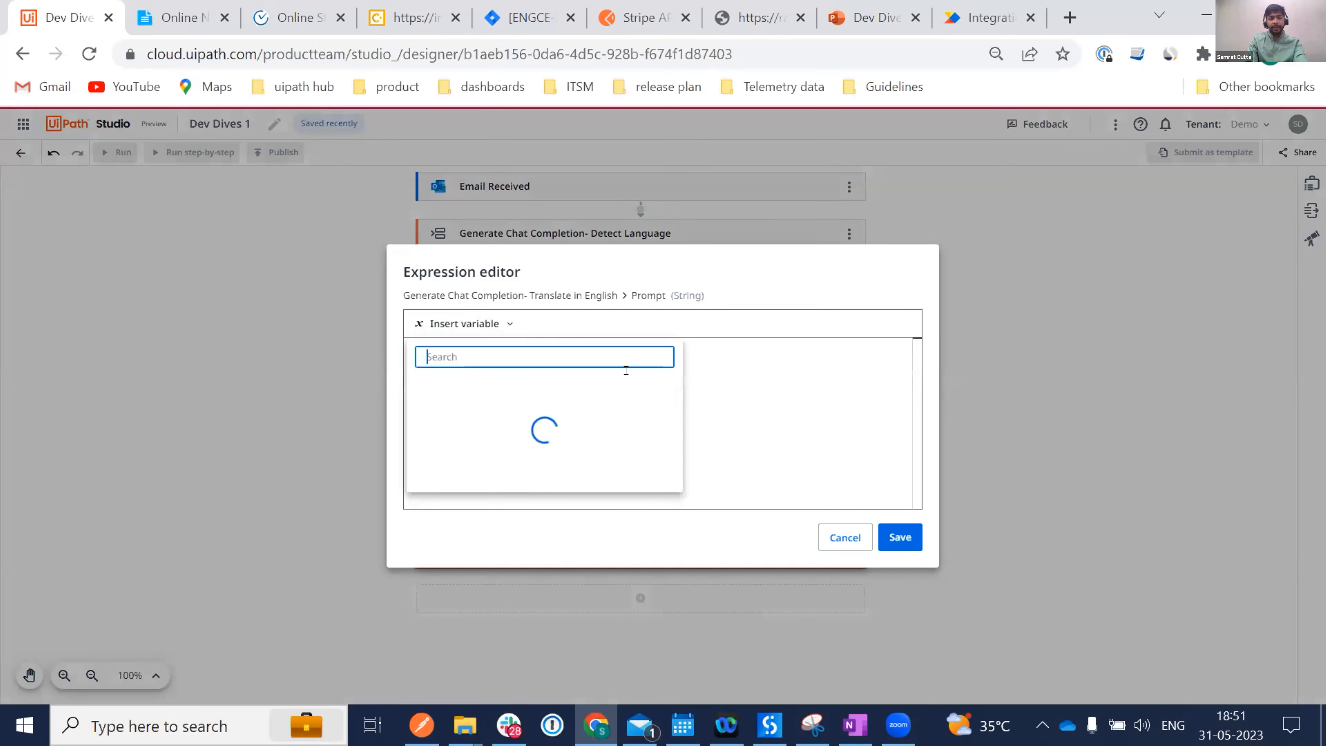
{"action": "left_click", "coordinate": [437, 411]}
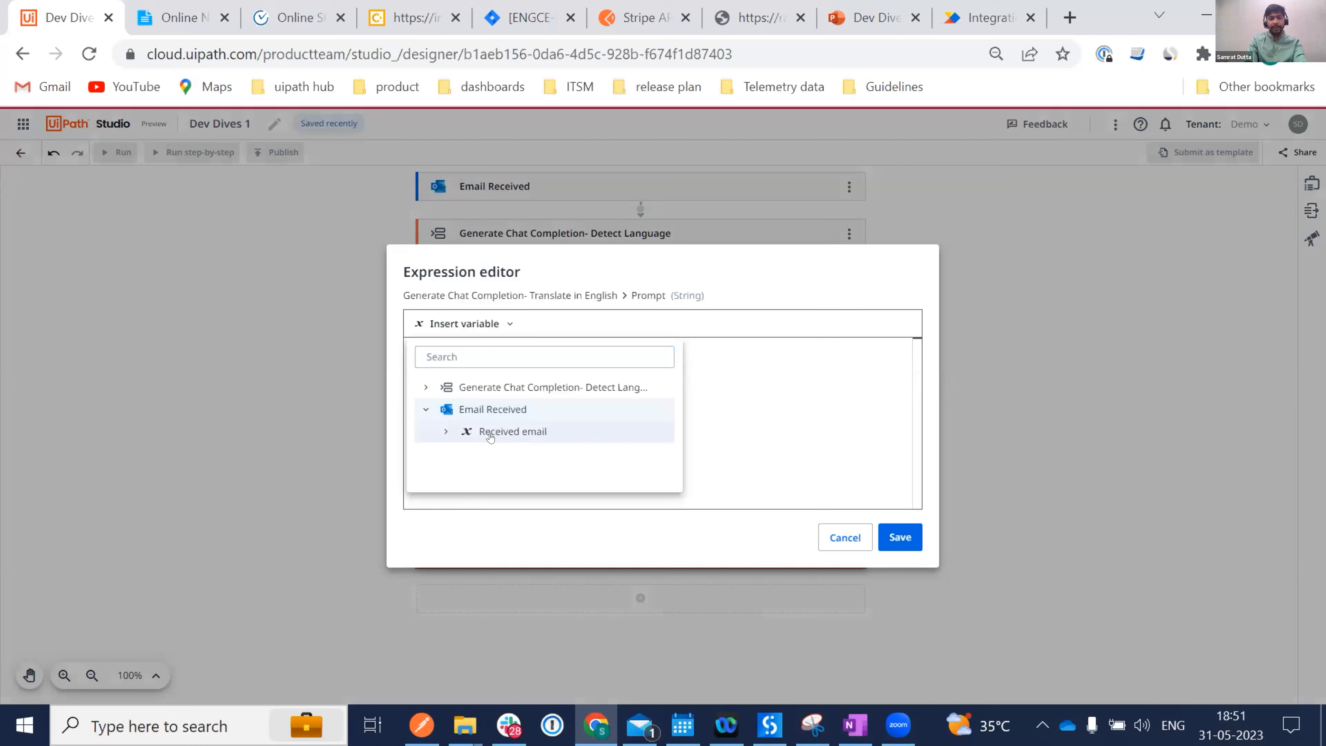
{"action": "left_click", "coordinate": [524, 432]}
{"action": "scroll", "coordinate": [569, 475], "scroll_direction": "down", "scroll_amount": 4}
{"action": "scroll", "coordinate": [569, 491], "scroll_direction": "down", "scroll_amount": 1}
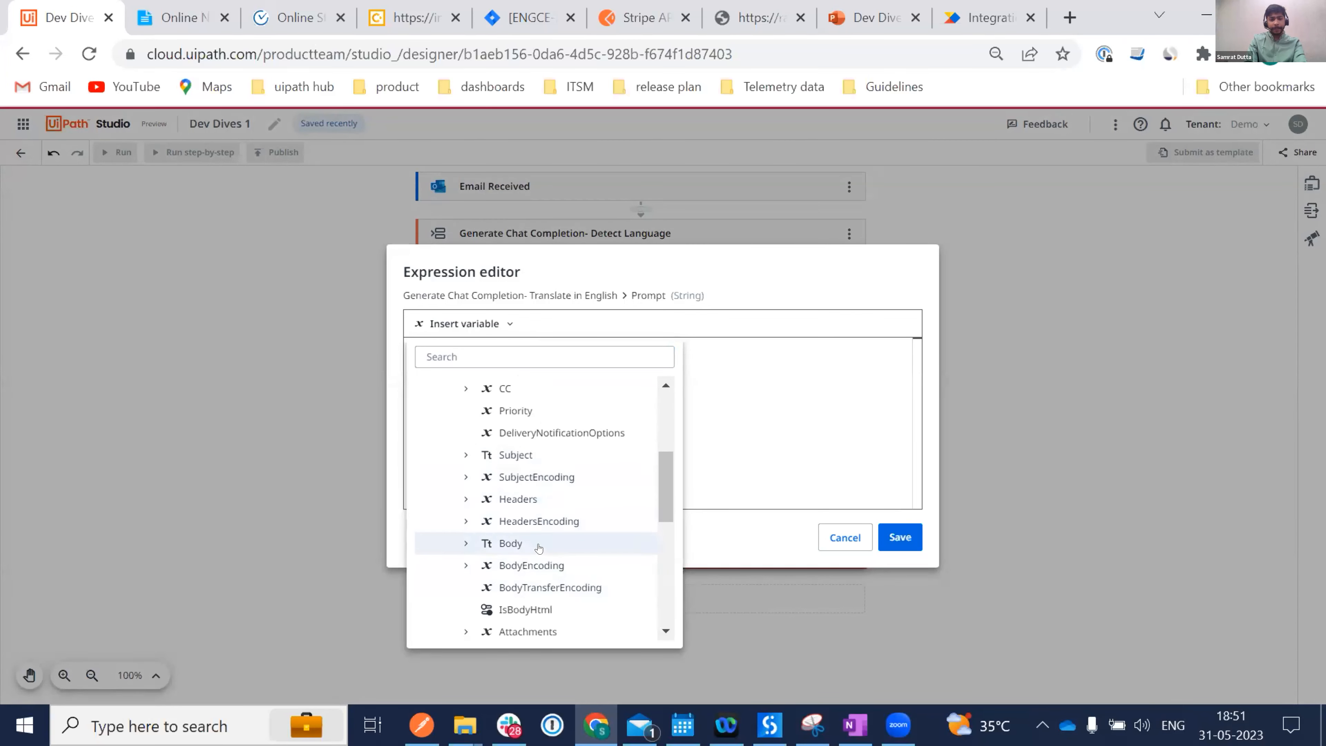
{"action": "scroll", "coordinate": [532, 553], "scroll_direction": "down", "scroll_amount": 4}
{"action": "left_click", "coordinate": [522, 592]}
{"action": "left_click", "coordinate": [715, 386]}
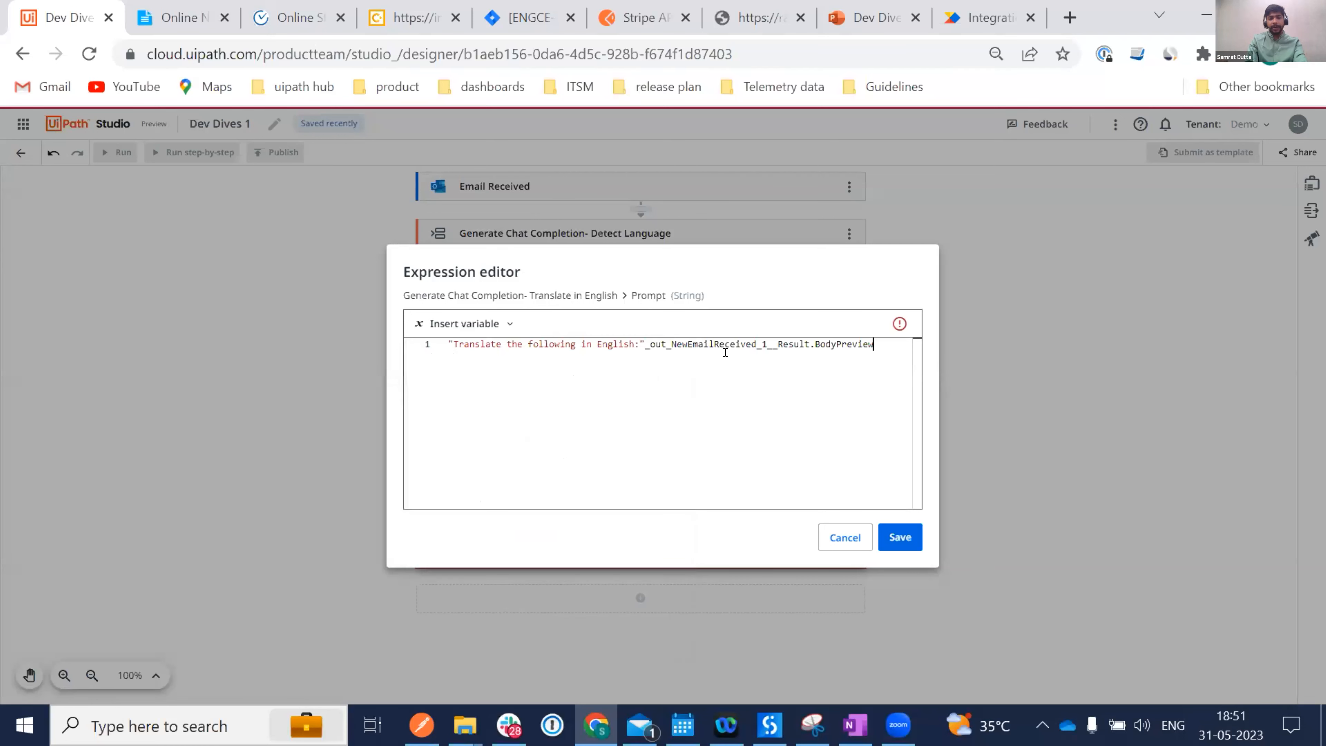
{"action": "type", "text": "+"}
{"action": "left_click", "coordinate": [908, 542]}
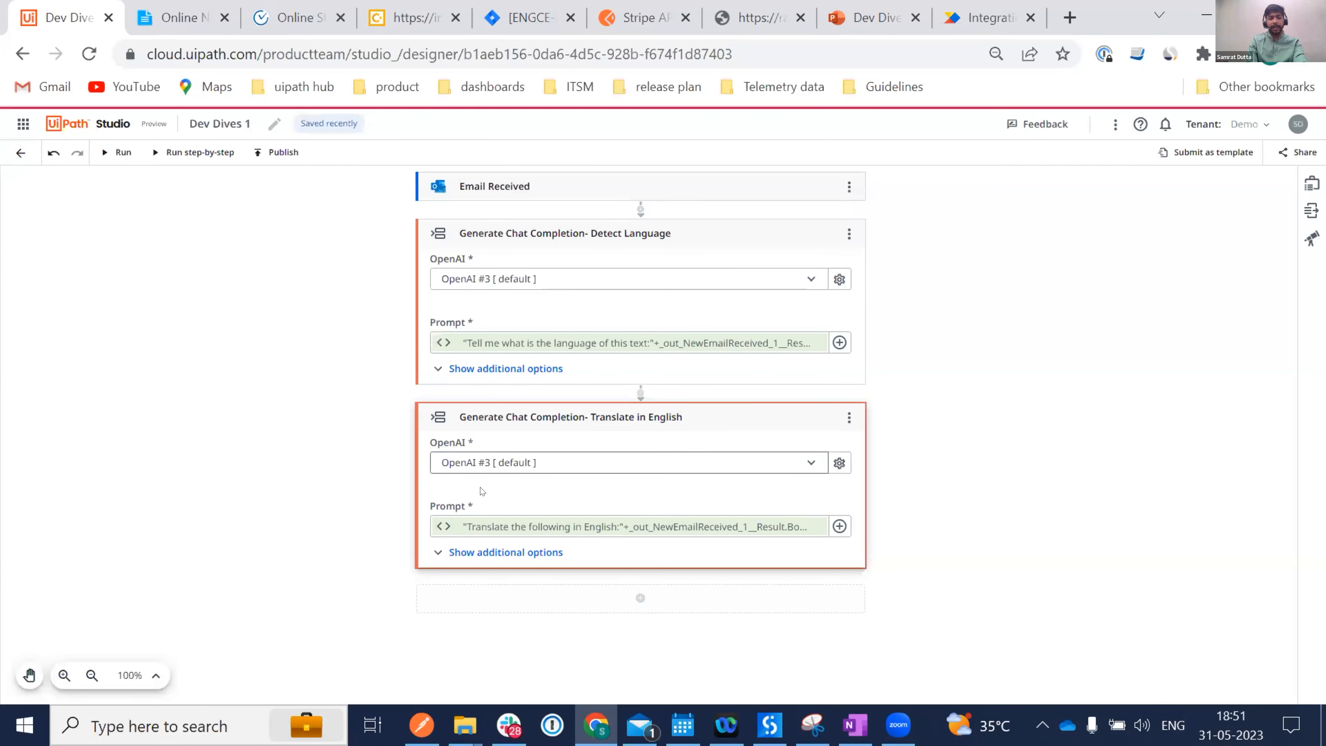
Clear the copied Instruction under additional options and collapse the Translate in English step.
{"action": "left_click", "coordinate": [449, 553]}
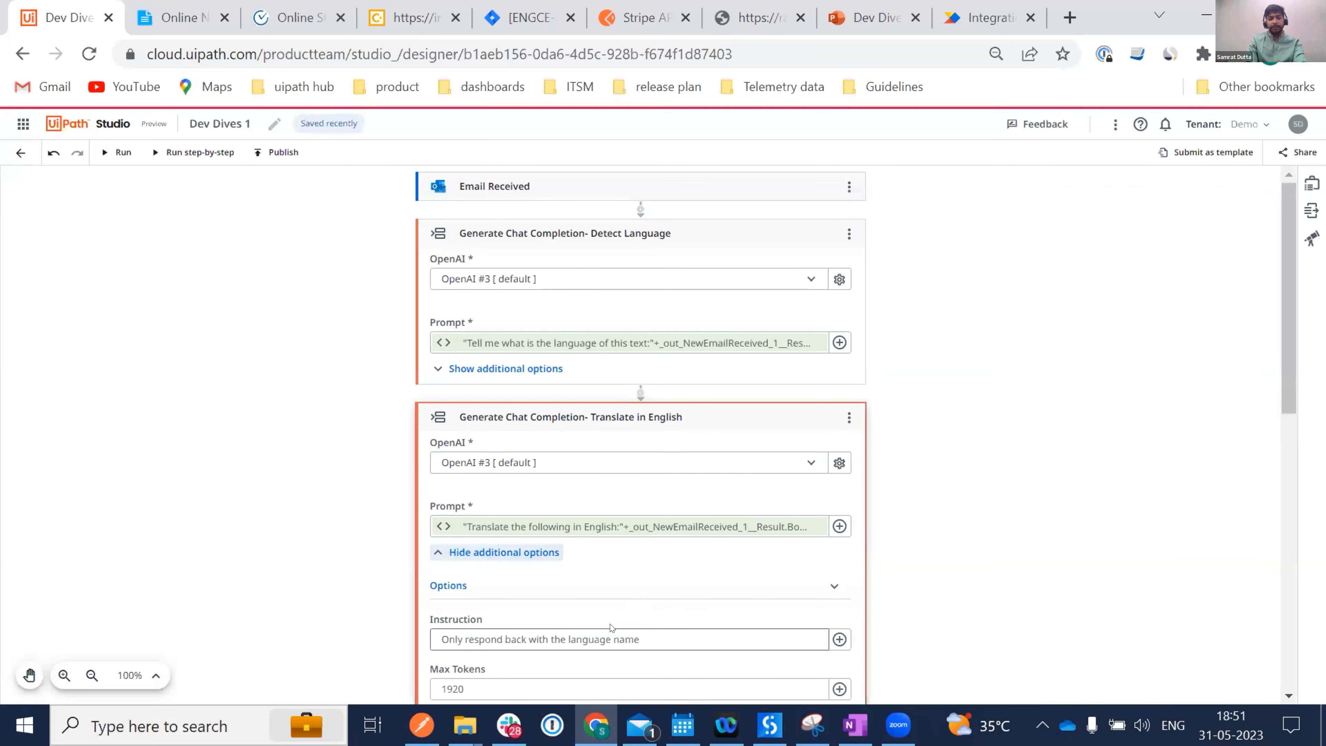
{"action": "scroll", "coordinate": [610, 621], "scroll_direction": "down", "scroll_amount": 2}
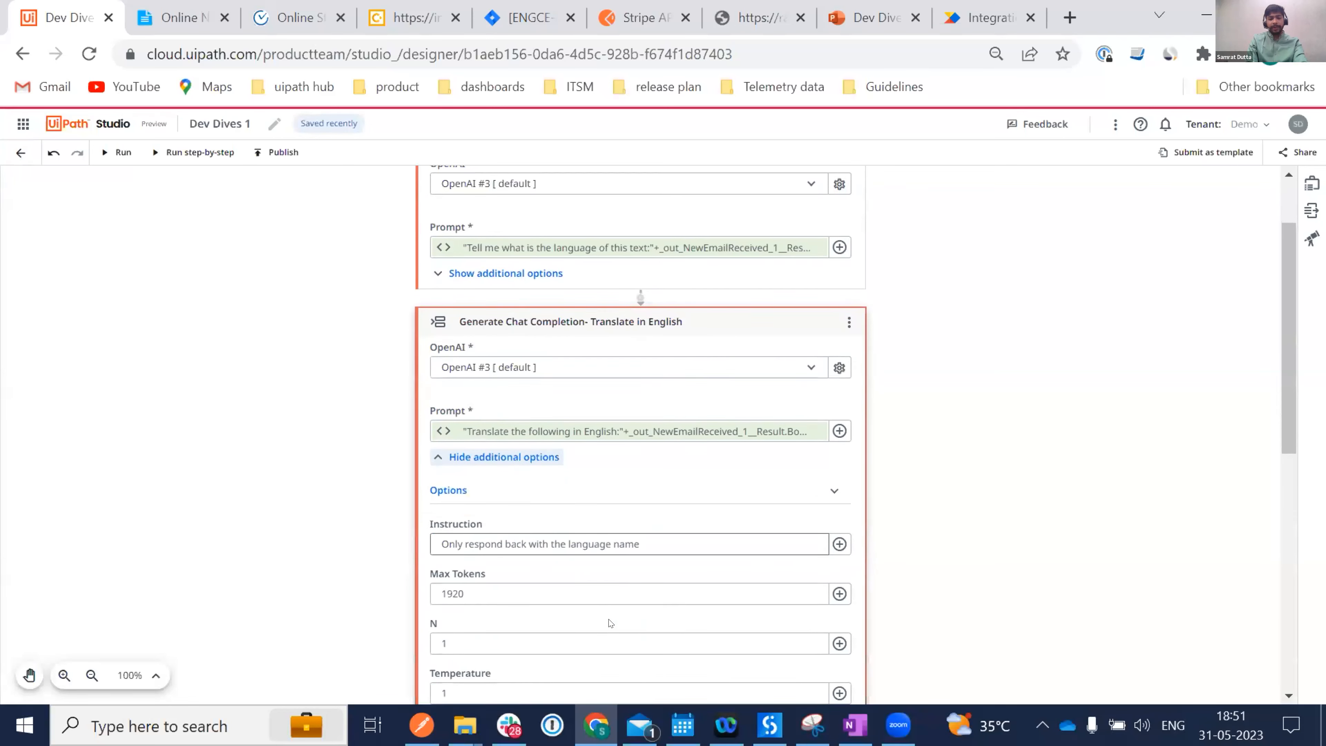
{"action": "left_click", "coordinate": [838, 543]}
{"action": "left_click", "coordinate": [886, 634]}
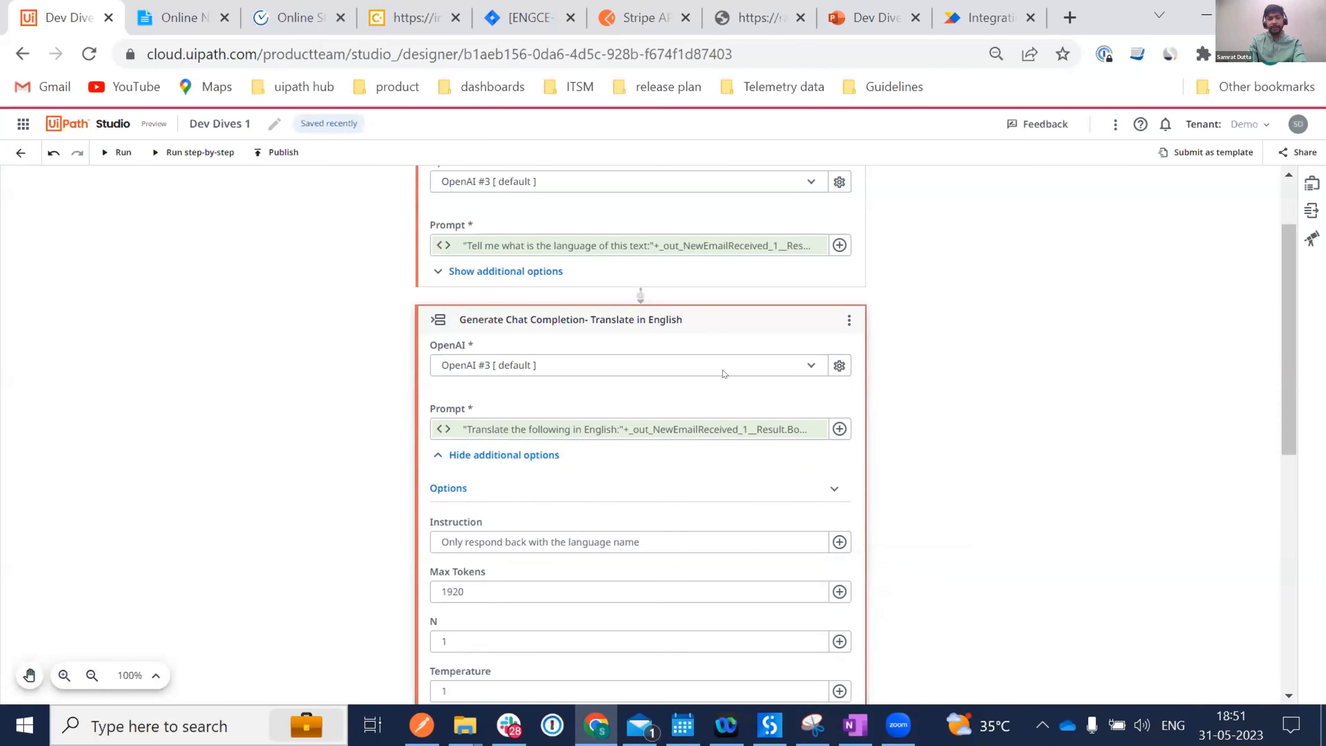
{"action": "left_click", "coordinate": [725, 316]}
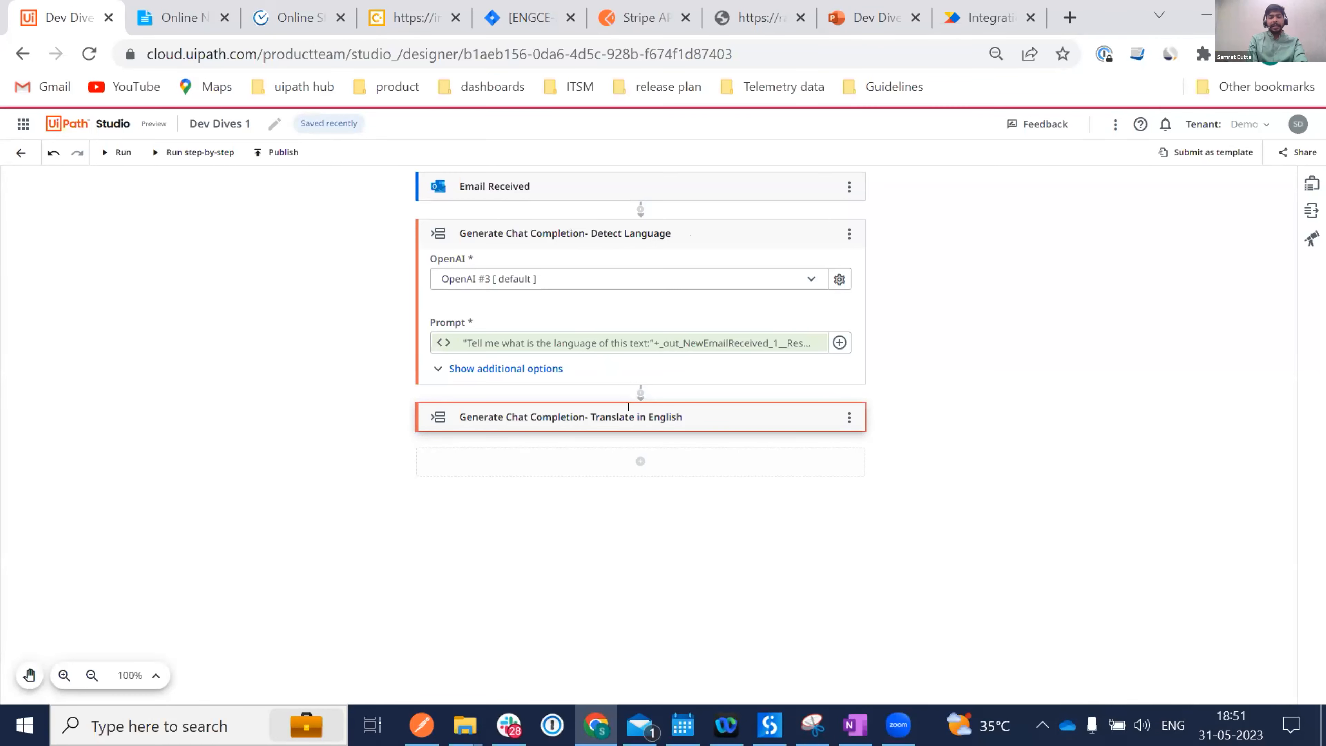
Search 'jira' and add a Jira Create Issue activity below Translate in English.
{"action": "left_click", "coordinate": [641, 460]}
{"action": "type", "text": "Create"}
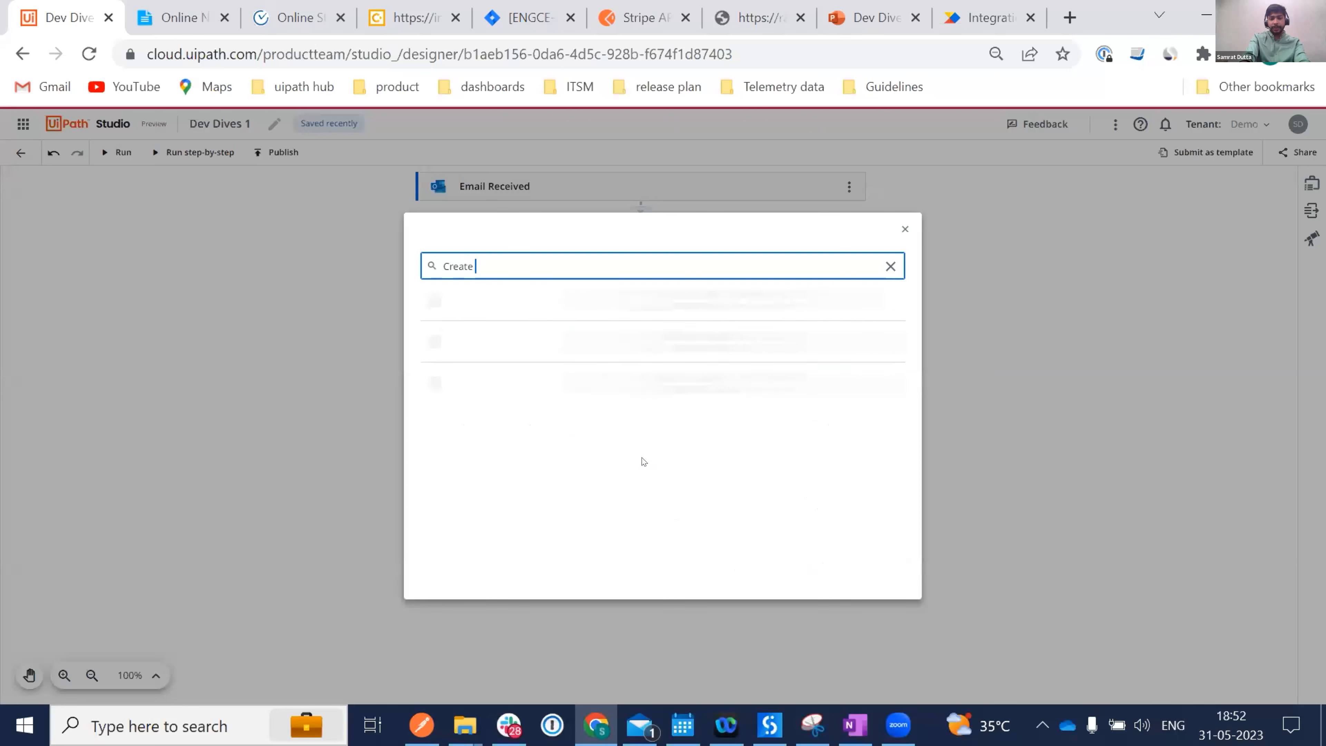
{"action": "key", "text": "ctrl+a"}
{"action": "key", "text": "BackSpace"}
{"action": "type", "text": "jira"}
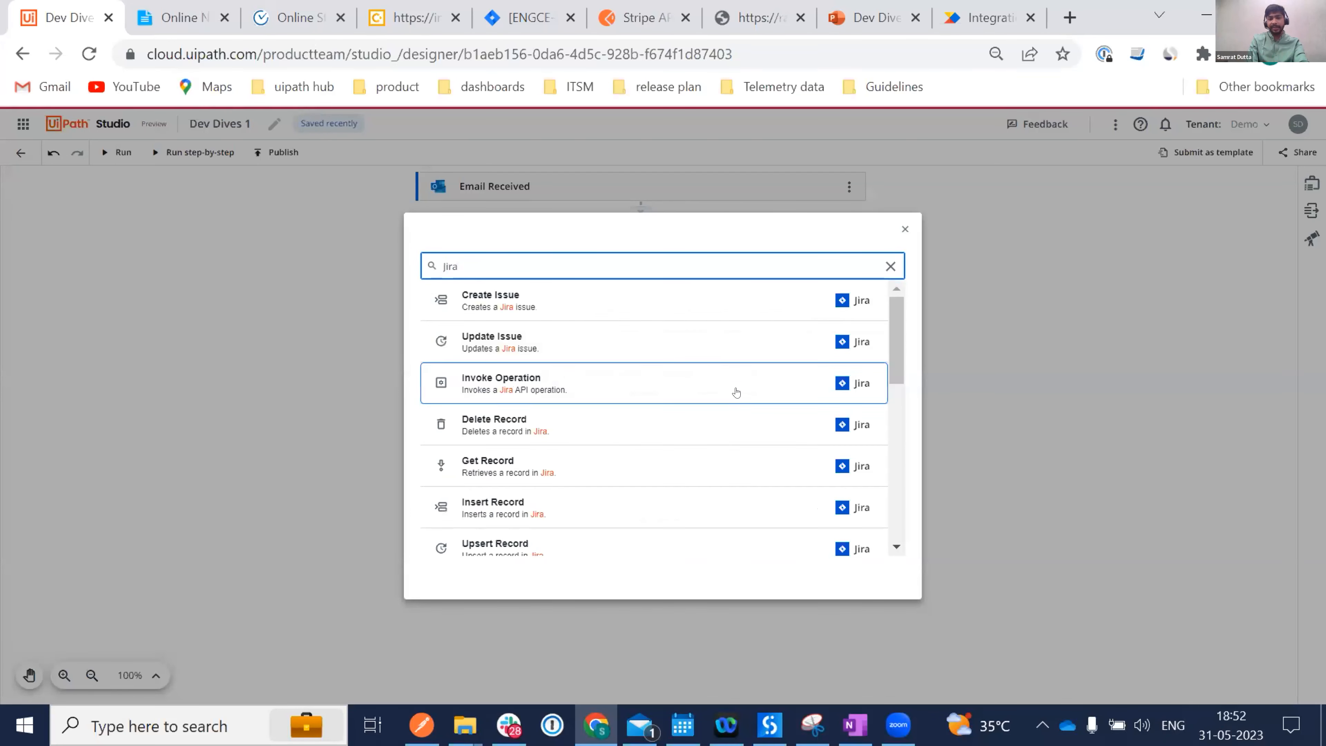
{"action": "left_click", "coordinate": [539, 307]}
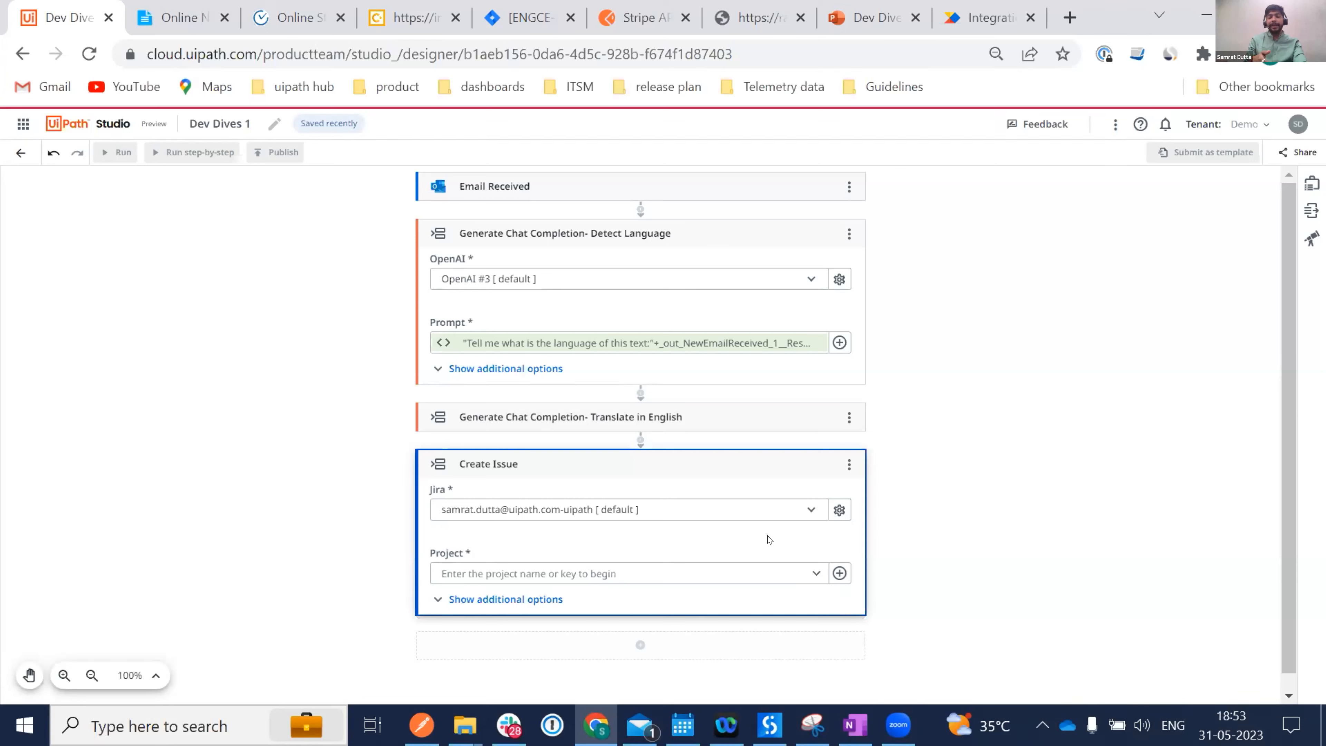
Point Create Issue at project Integration Service - ENGCE with issue type Bug - 1.
{"action": "left_click", "coordinate": [817, 575]}
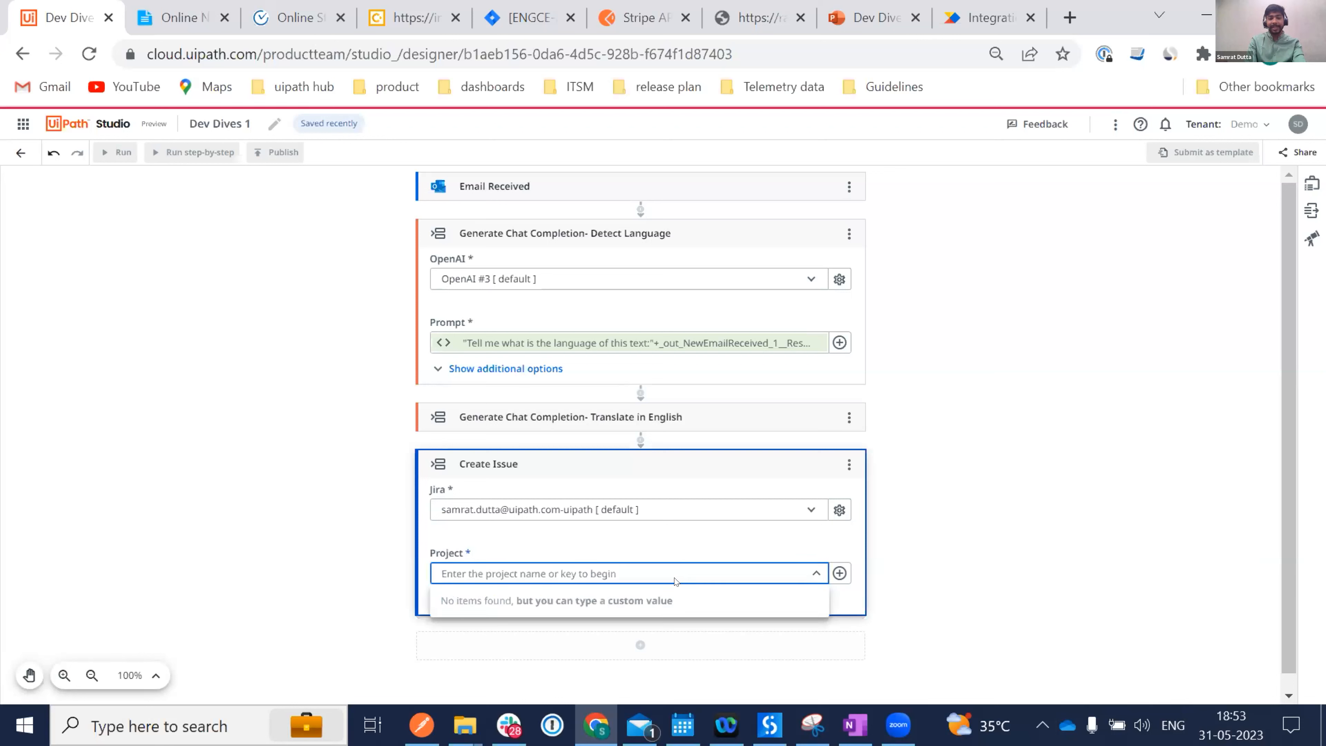
{"action": "type", "text": "Integrat"}
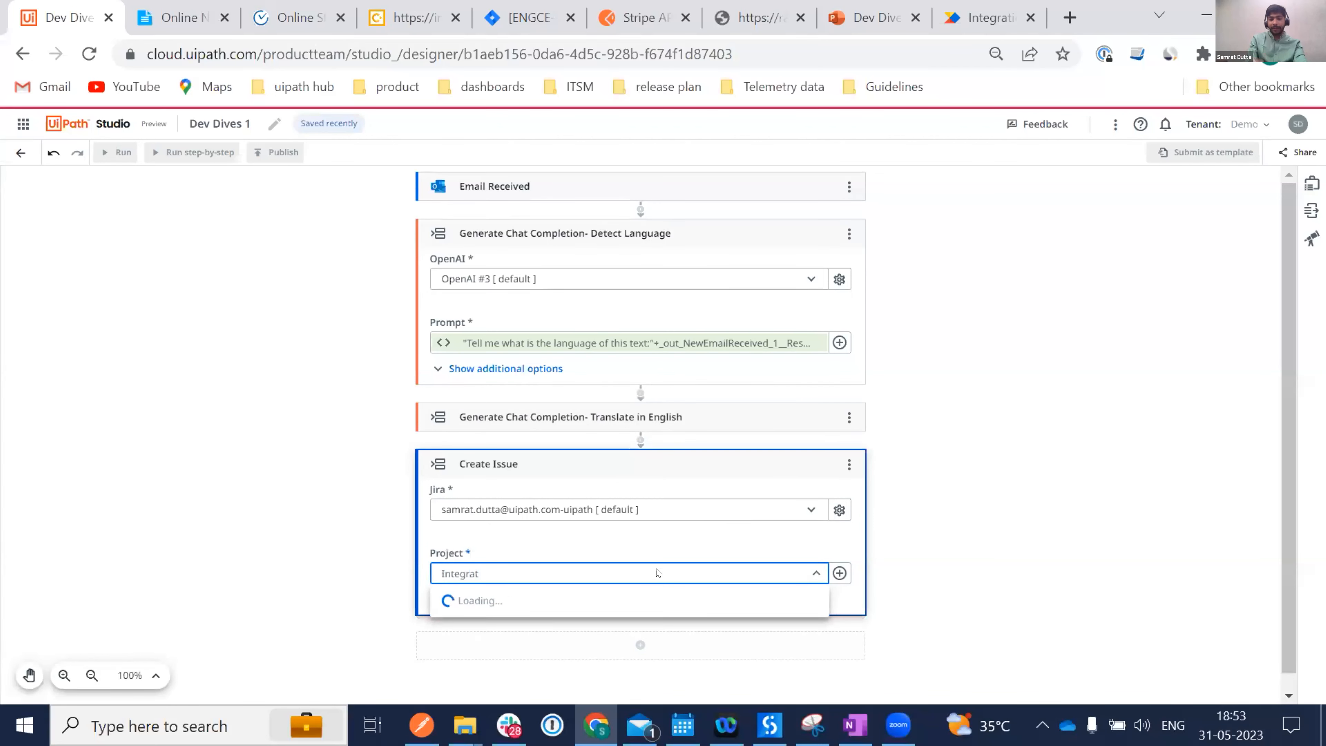
{"action": "left_click", "coordinate": [471, 403]}
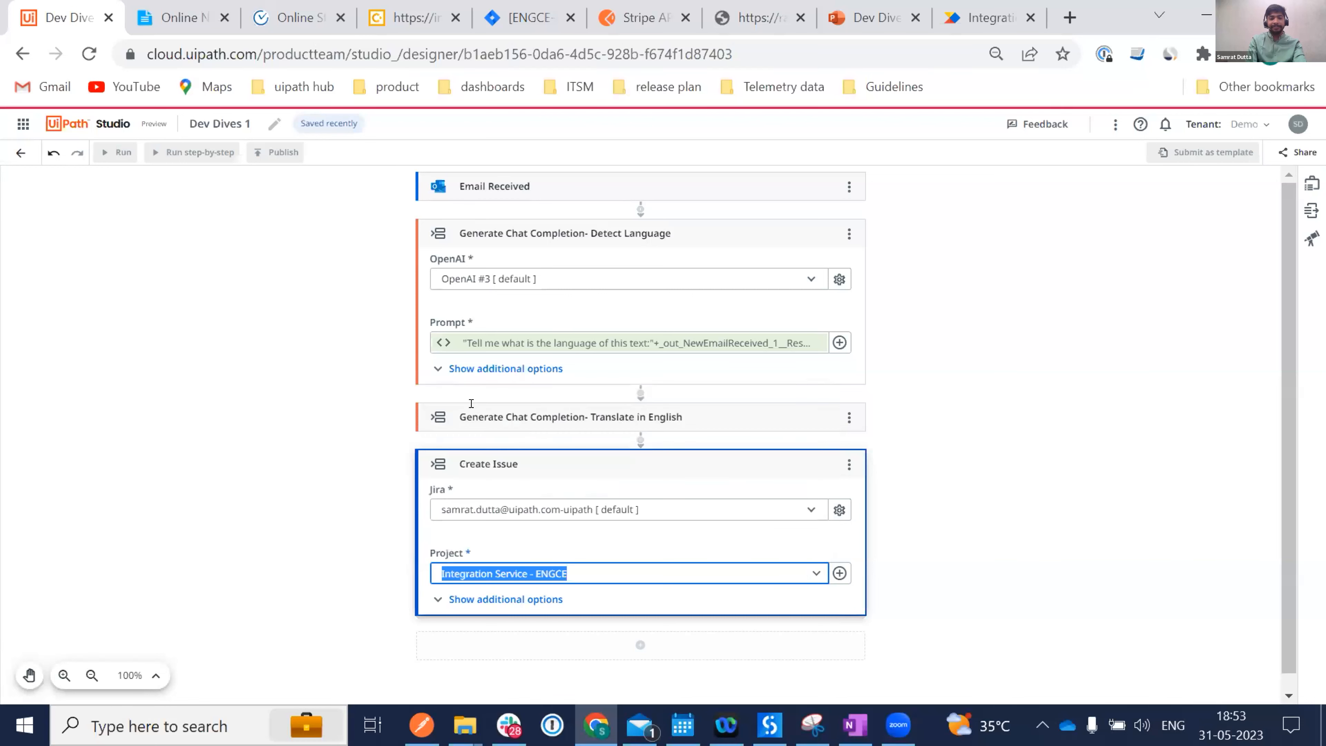
{"action": "left_click", "coordinate": [687, 546]}
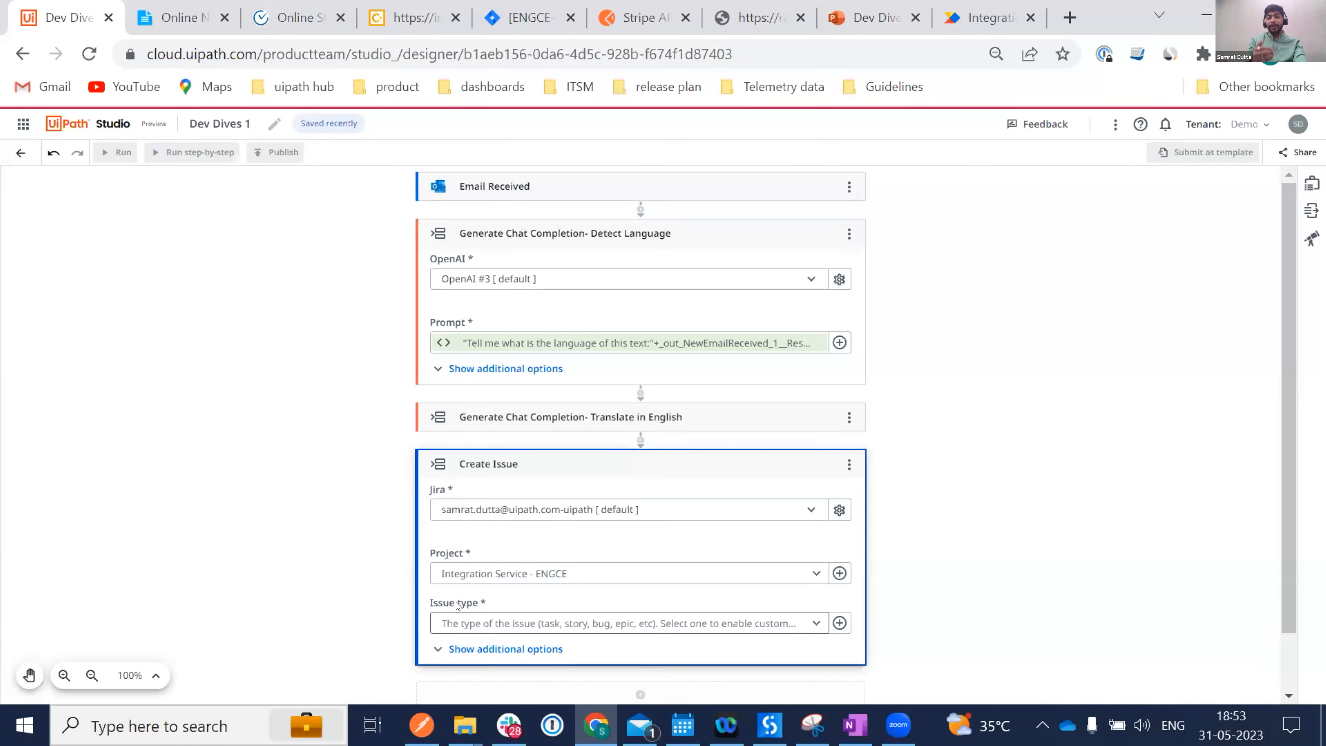
{"action": "left_click", "coordinate": [813, 623]}
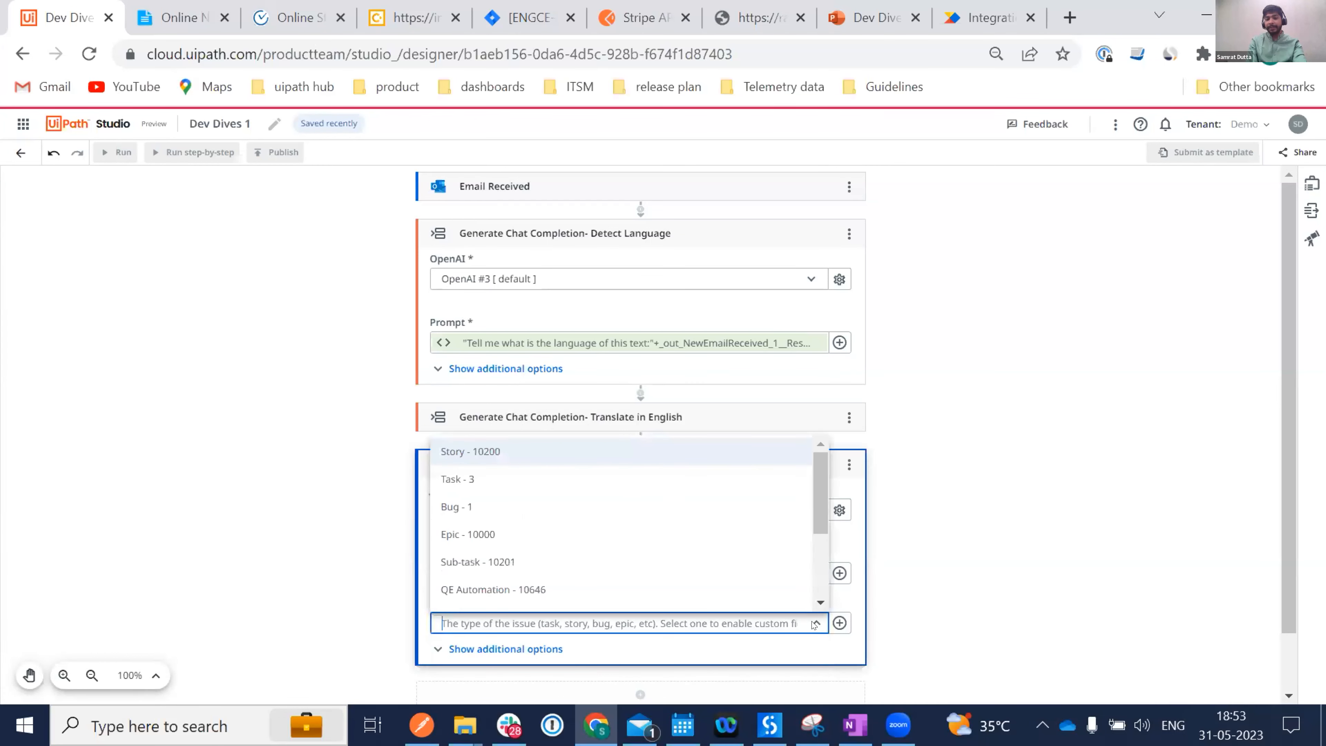
{"action": "left_click", "coordinate": [483, 505]}
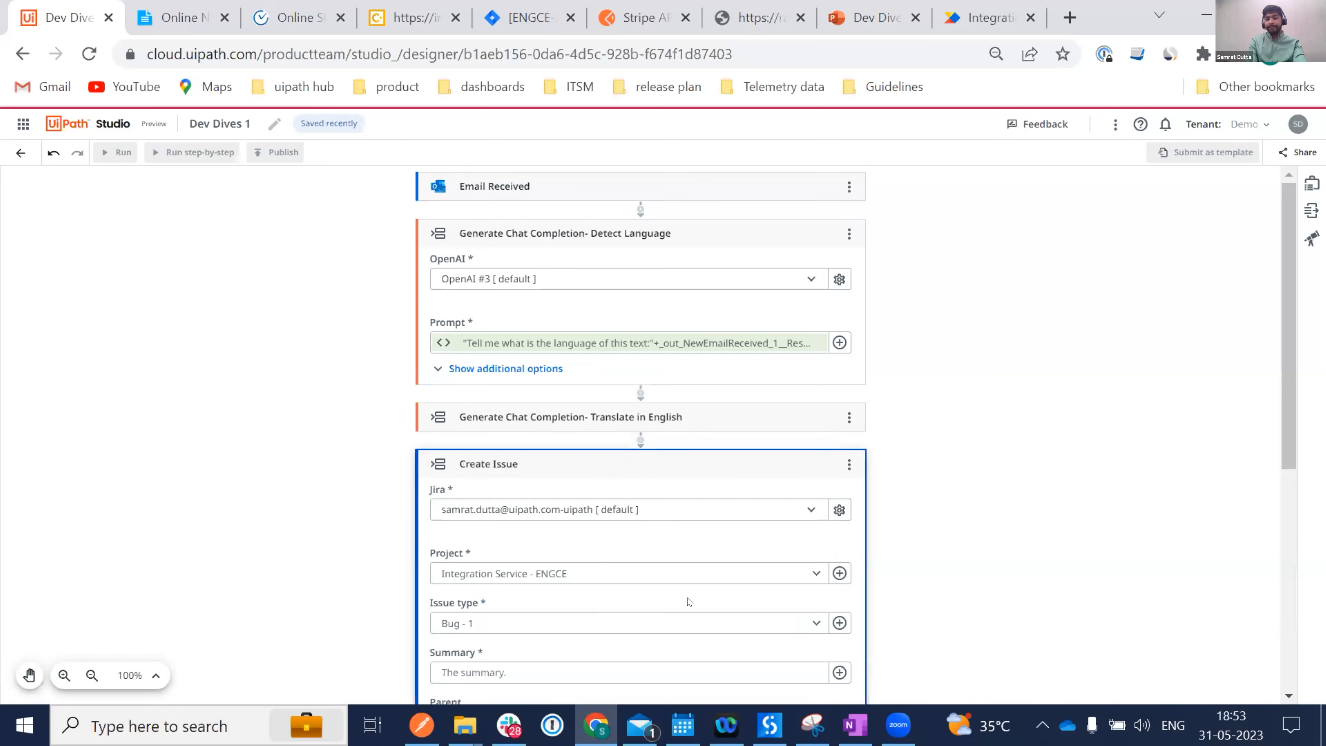
Fill the issue Summary with the received email's Subject variable.
{"action": "scroll", "coordinate": [686, 601], "scroll_direction": "down", "scroll_amount": 4}
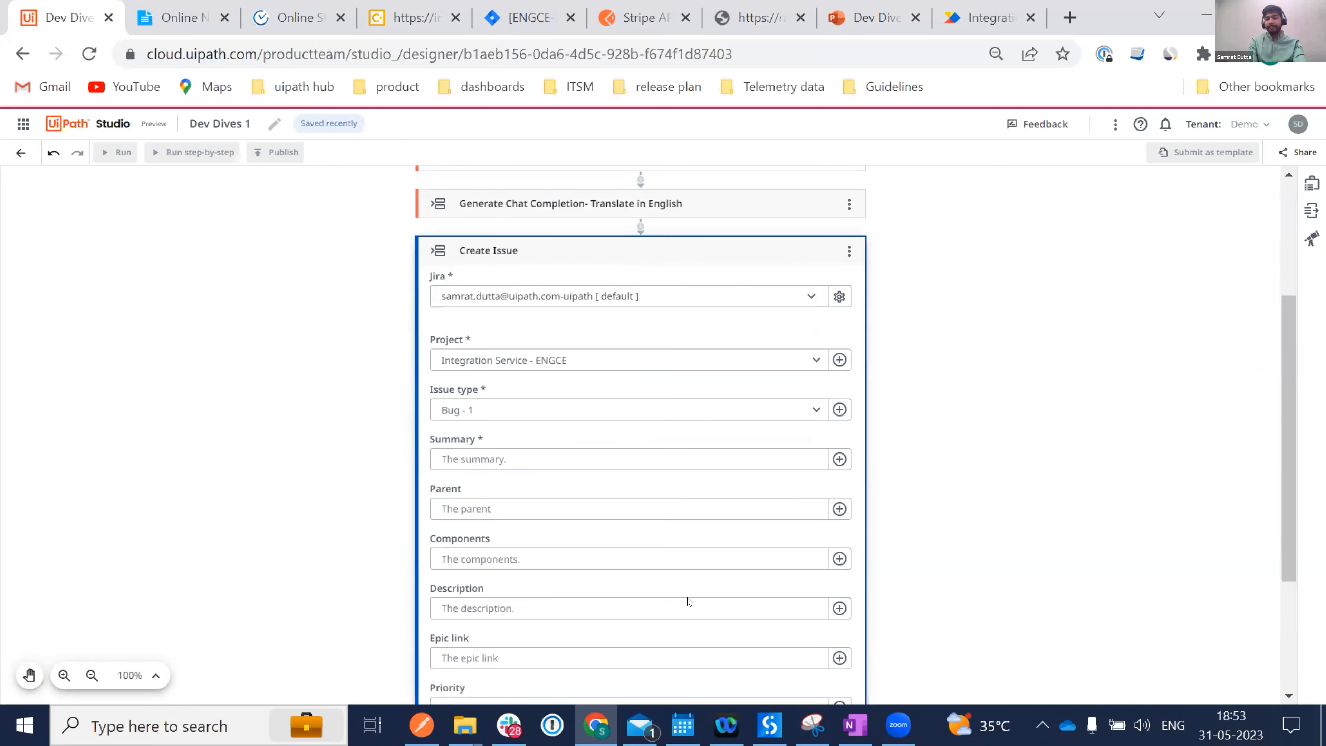
{"action": "left_click", "coordinate": [837, 459]}
{"action": "left_click", "coordinate": [890, 505]}
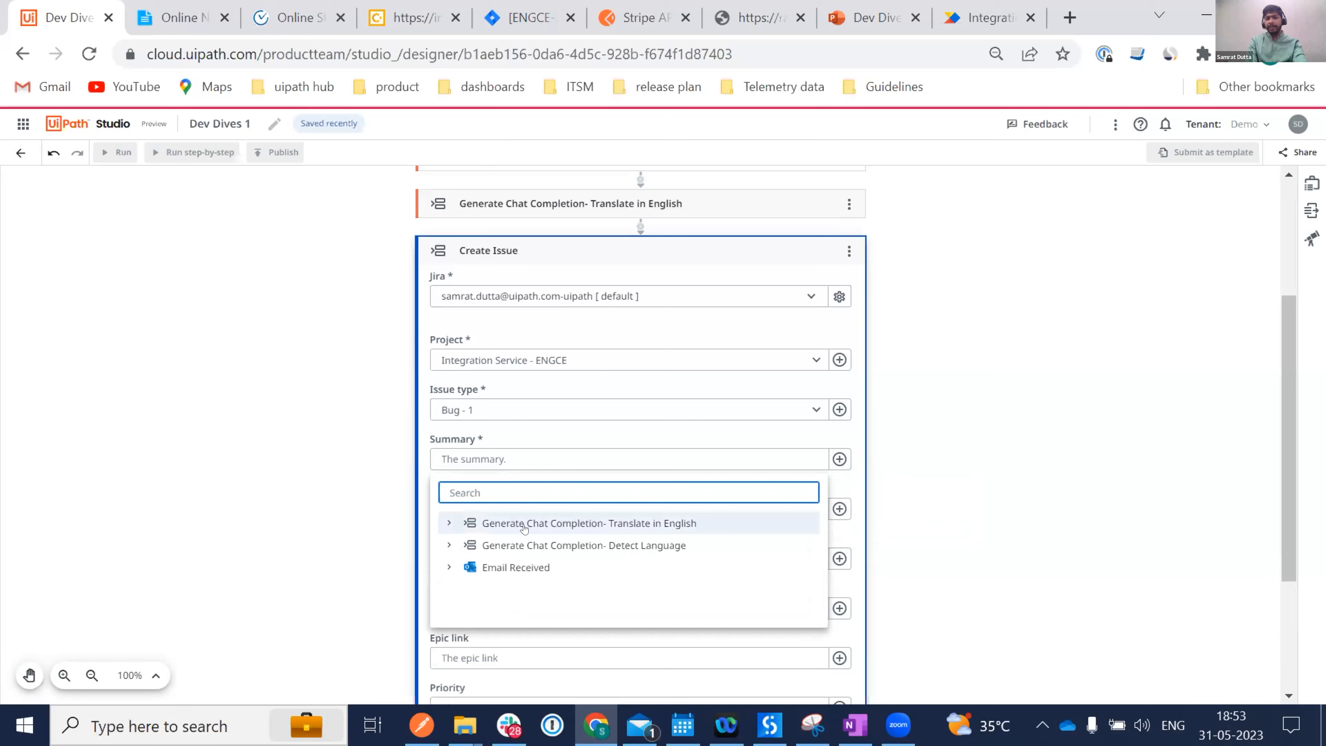
{"action": "left_click", "coordinate": [500, 567]}
{"action": "left_click", "coordinate": [514, 590]}
{"action": "scroll", "coordinate": [514, 590], "scroll_direction": "down", "scroll_amount": 3}
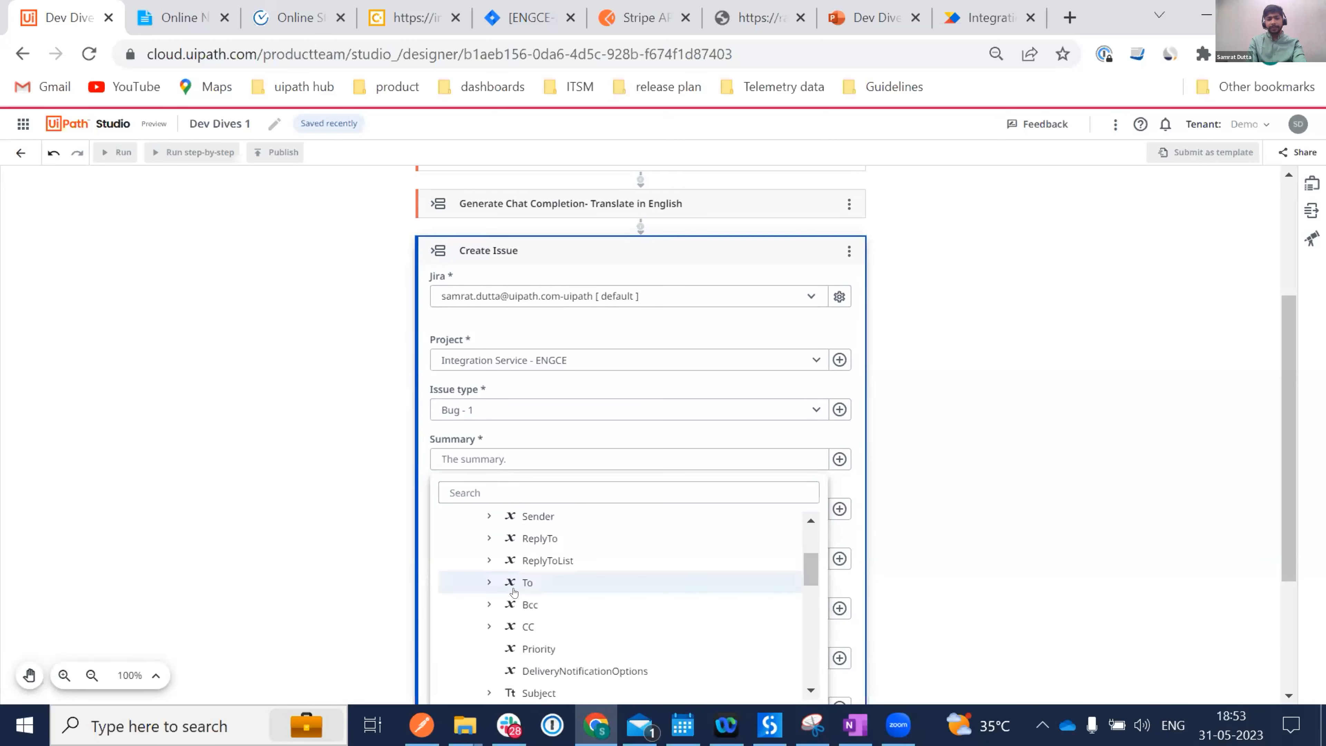
{"action": "scroll", "coordinate": [514, 590], "scroll_direction": "down", "scroll_amount": 3}
{"action": "left_click", "coordinate": [512, 571]}
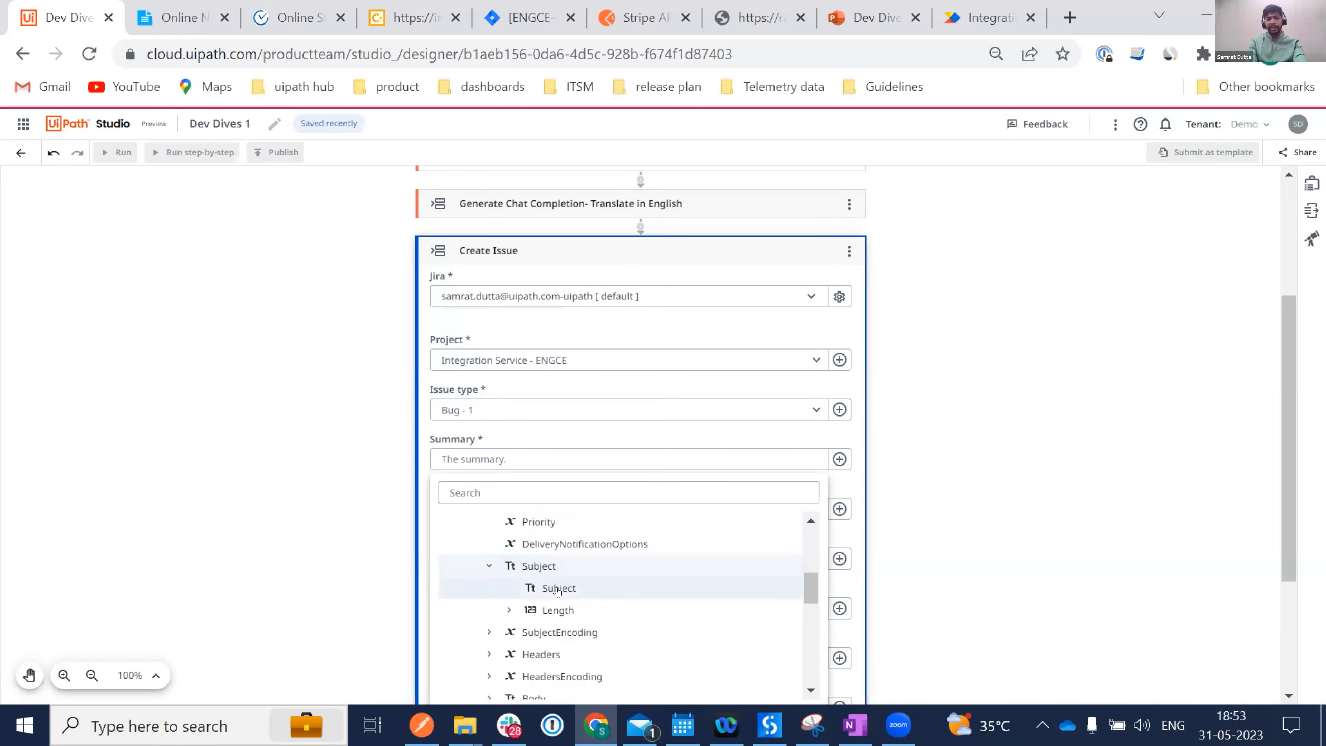
{"action": "left_click", "coordinate": [558, 587]}
Fill the Description with the Translate in English step's Top Generated Text output.
{"action": "scroll", "coordinate": [589, 583], "scroll_direction": "down", "scroll_amount": 3}
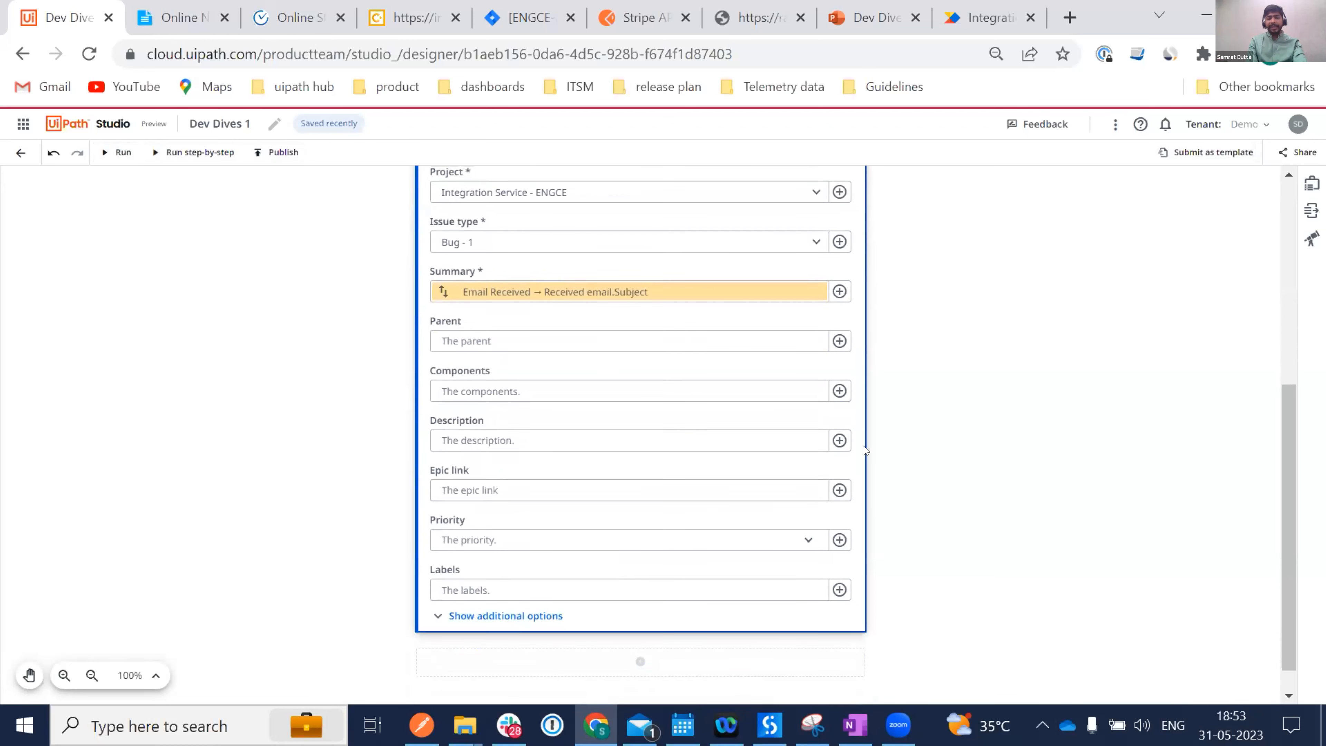
{"action": "left_click", "coordinate": [839, 440]}
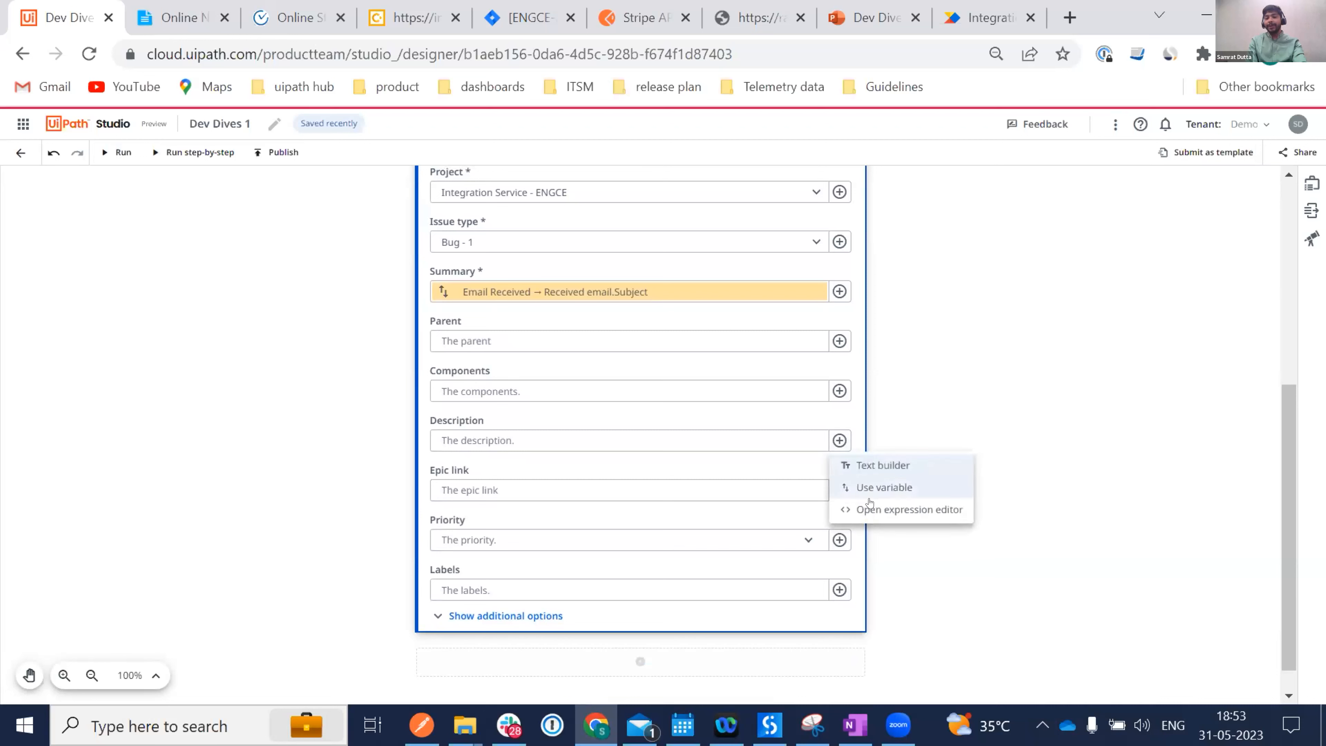
{"action": "left_click", "coordinate": [859, 488]}
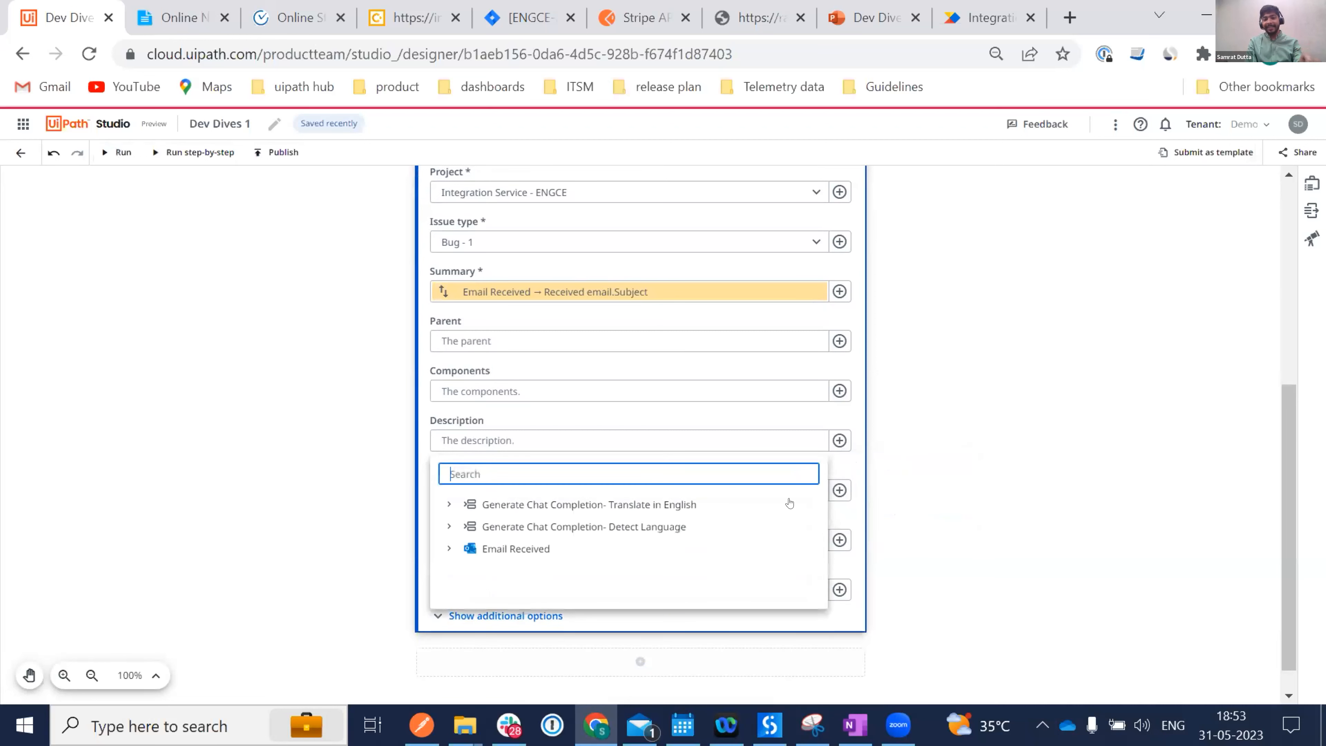
{"action": "left_click", "coordinate": [537, 513]}
{"action": "left_click", "coordinate": [535, 527]}
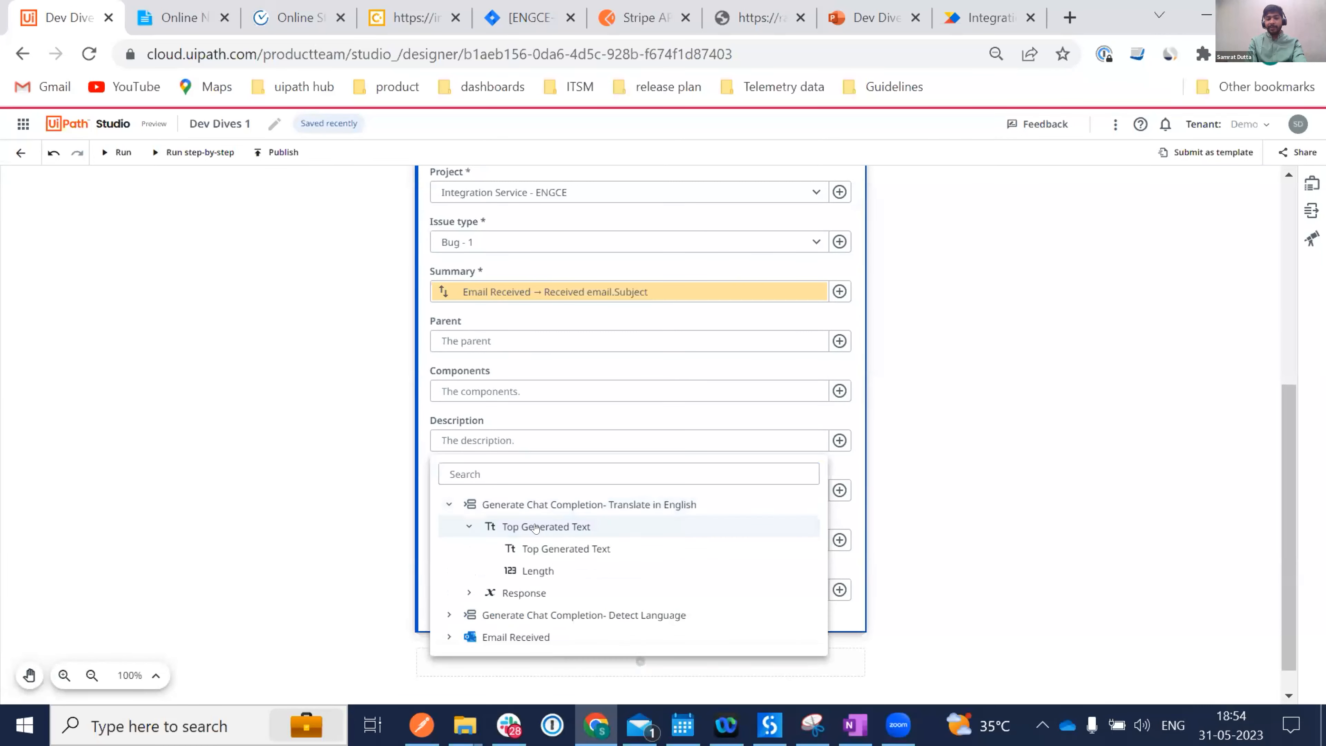
{"action": "left_click", "coordinate": [566, 548]}
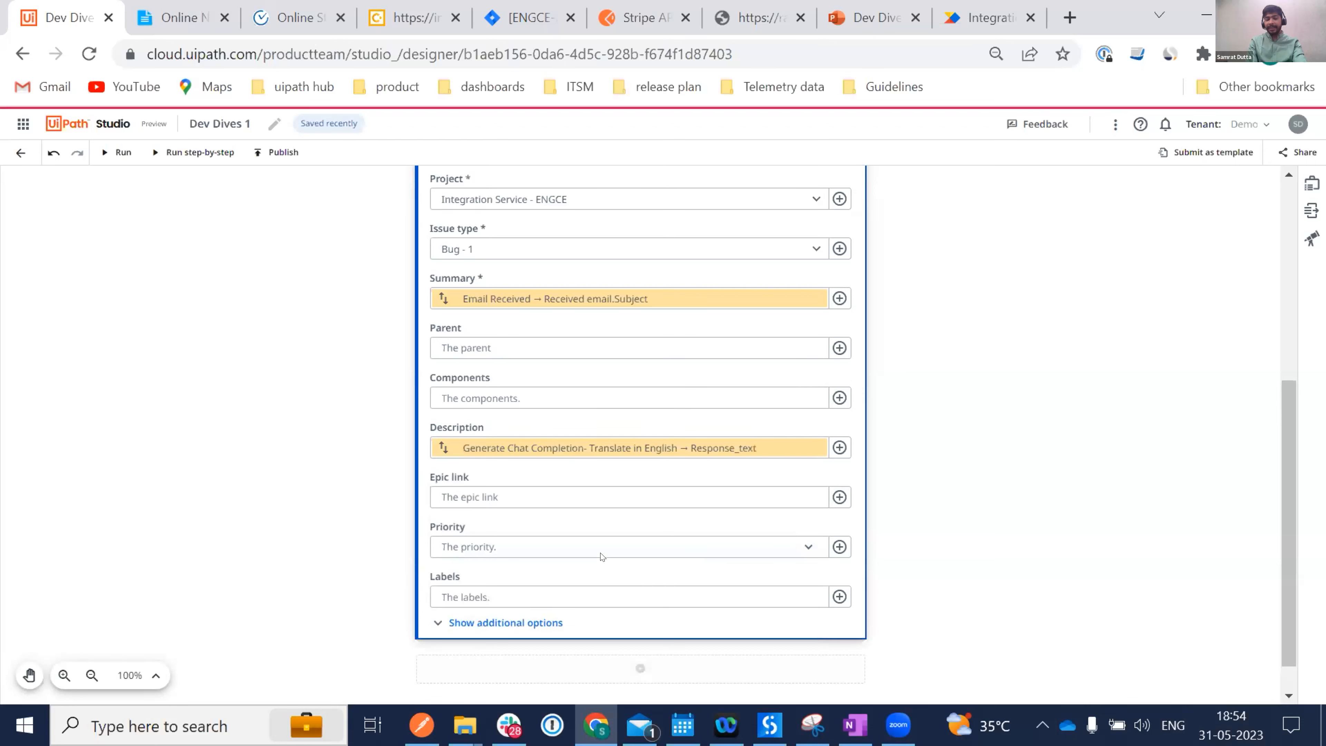
{"action": "scroll", "coordinate": [601, 556], "scroll_direction": "down", "scroll_amount": 1}
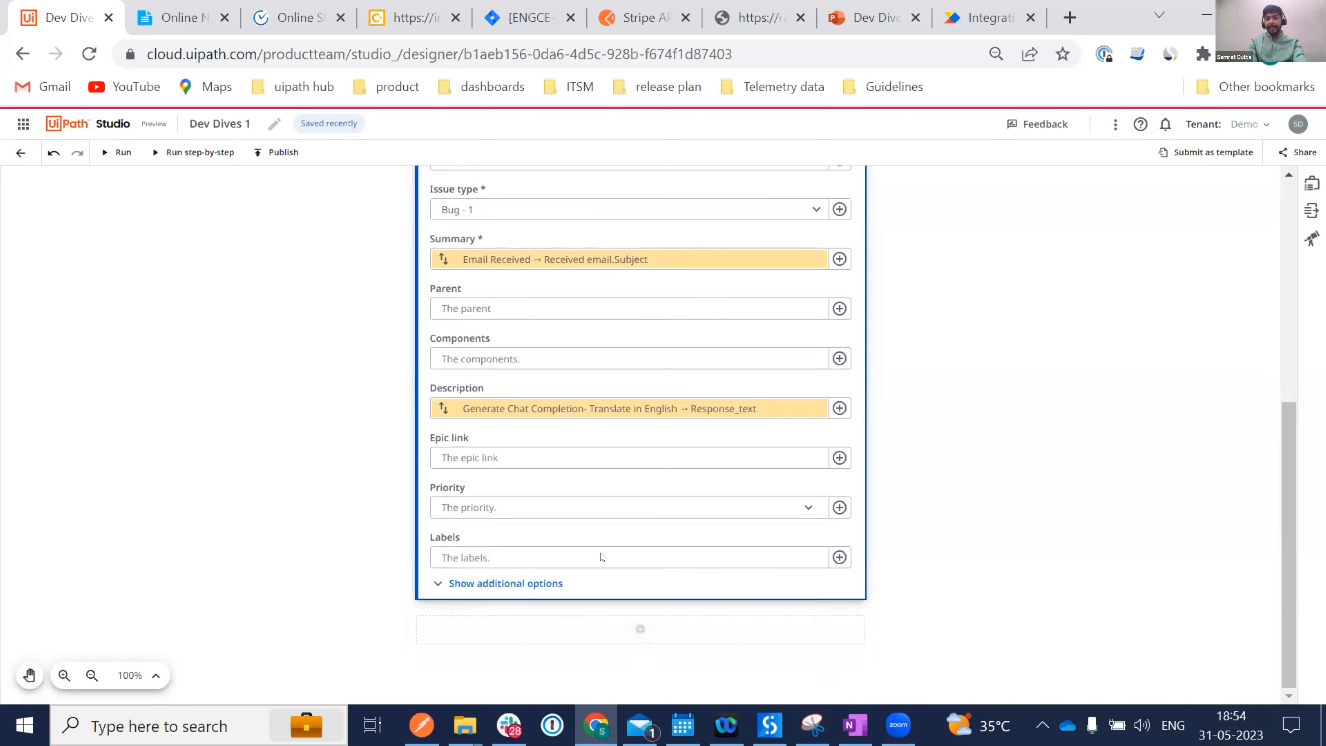
Scroll through the Create Issue additional options, then collapse the step to its title.
{"action": "left_click", "coordinate": [482, 588]}
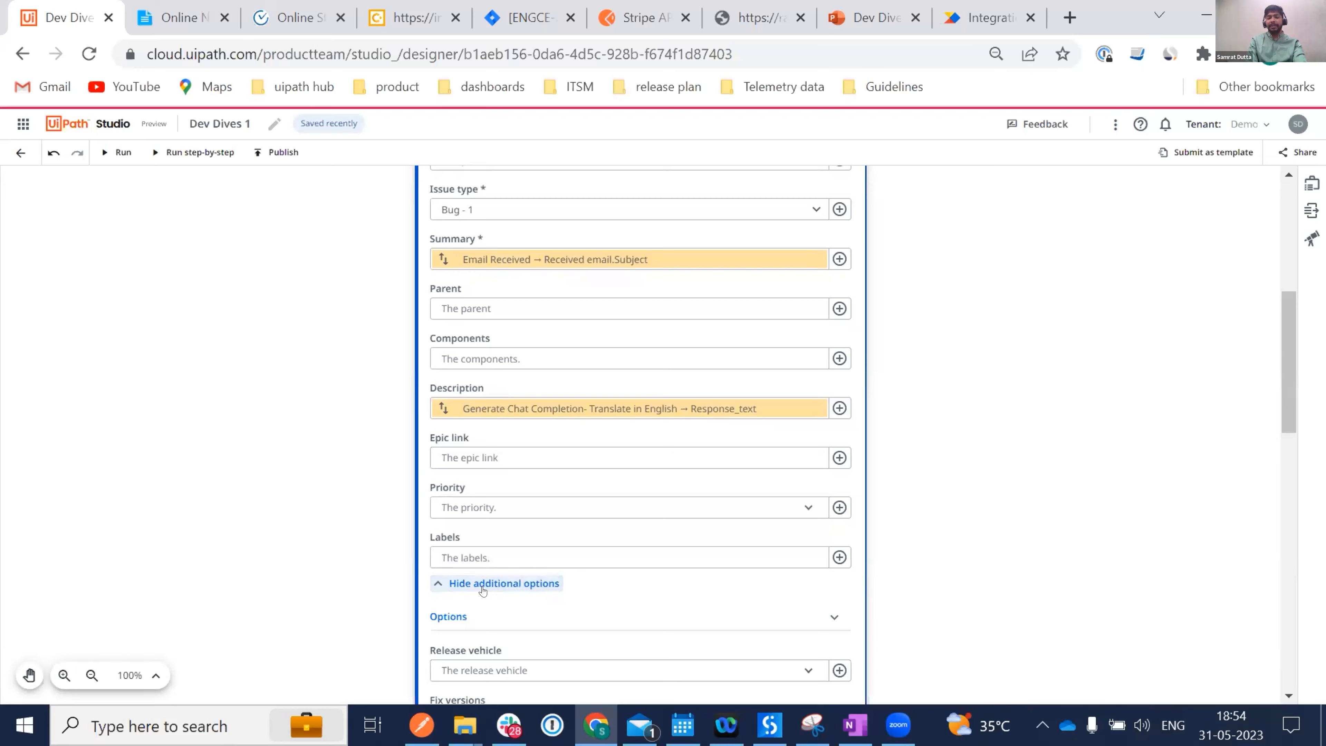
{"action": "scroll", "coordinate": [483, 590], "scroll_direction": "down", "scroll_amount": 5}
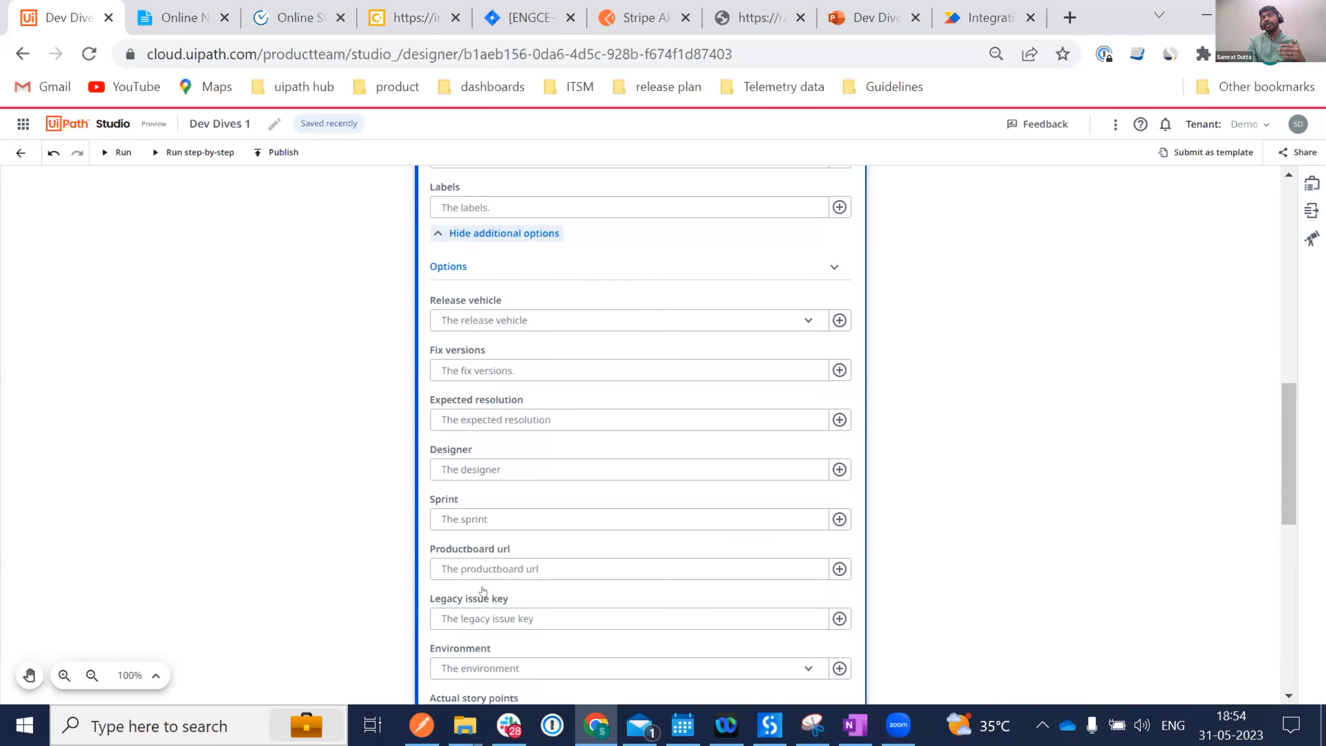
{"action": "scroll", "coordinate": [483, 590], "scroll_direction": "down", "scroll_amount": 1}
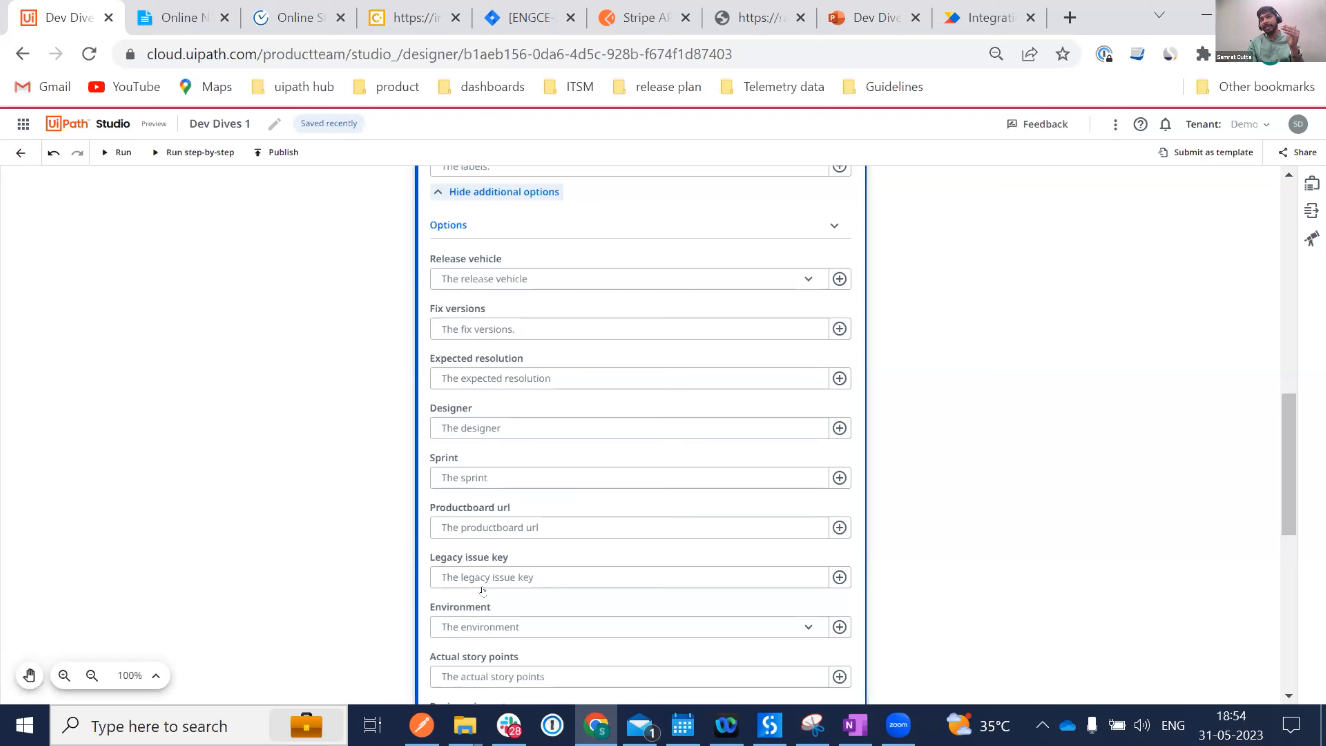
{"action": "scroll", "coordinate": [482, 590], "scroll_direction": "down", "scroll_amount": 10}
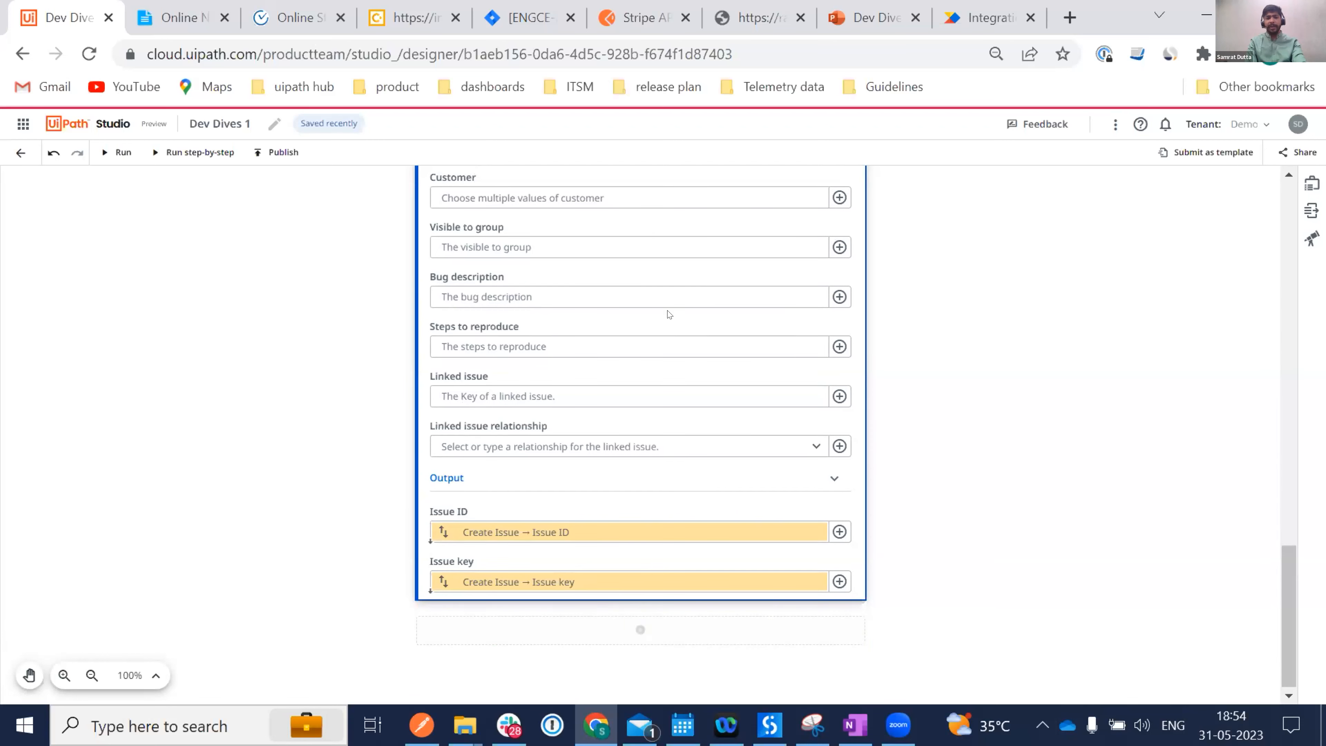
{"action": "scroll", "coordinate": [667, 310], "scroll_direction": "up", "scroll_amount": 15}
{"action": "scroll", "coordinate": [663, 304], "scroll_direction": "up", "scroll_amount": 5}
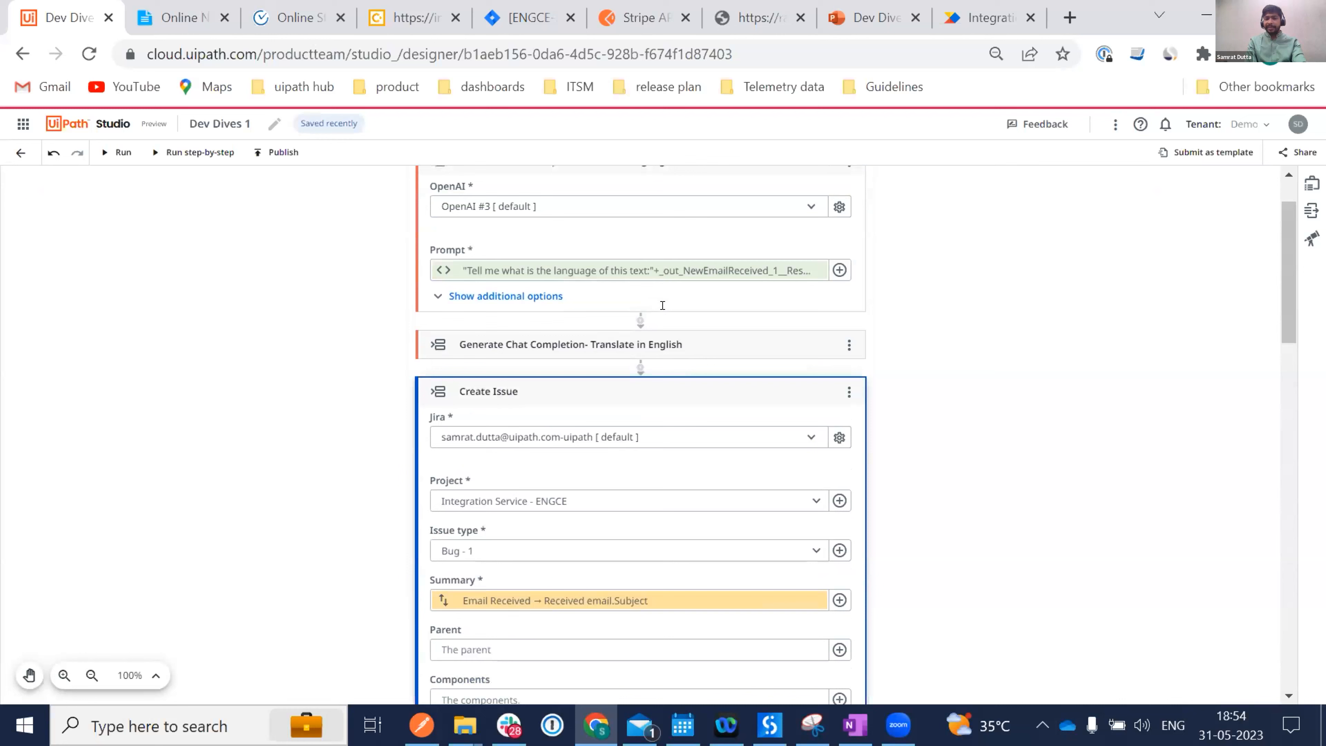
{"action": "left_click", "coordinate": [630, 382]}
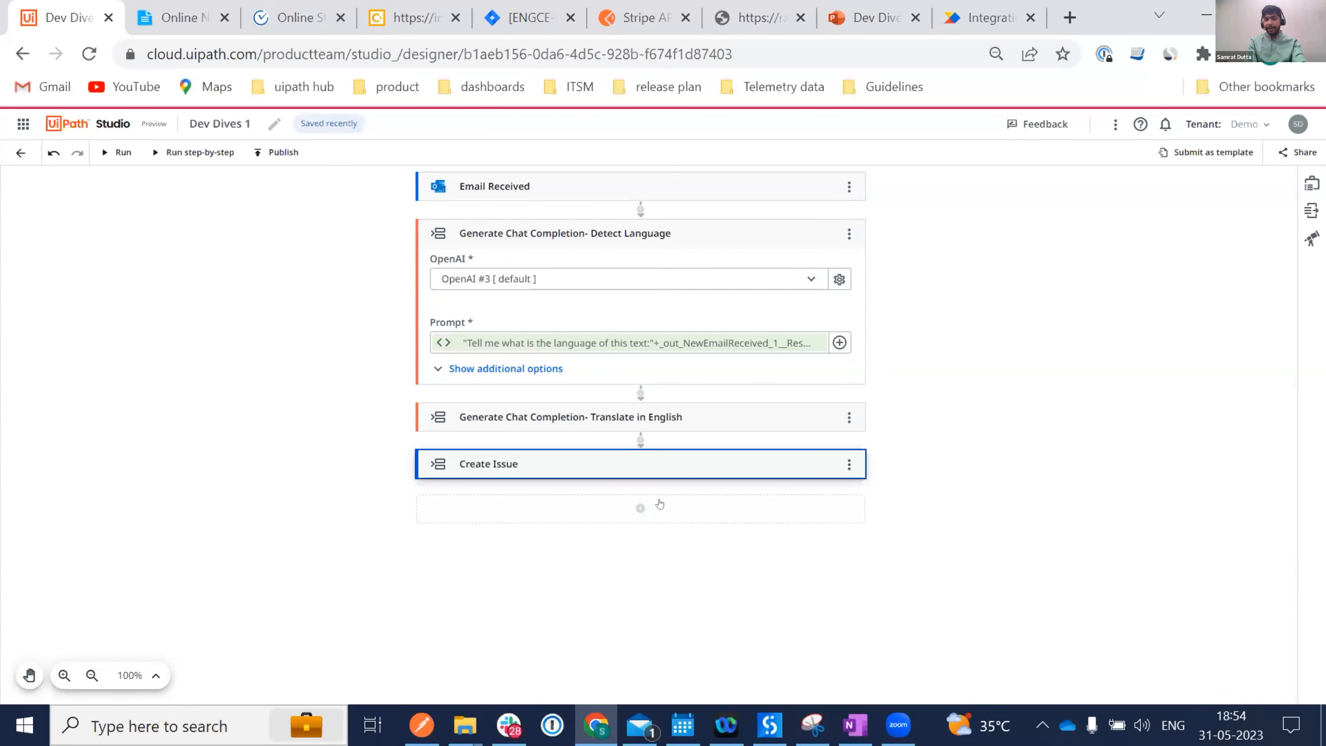
Add OpenAI's Generate Chat Completion activity after Create Issue.
{"action": "left_click", "coordinate": [634, 508]}
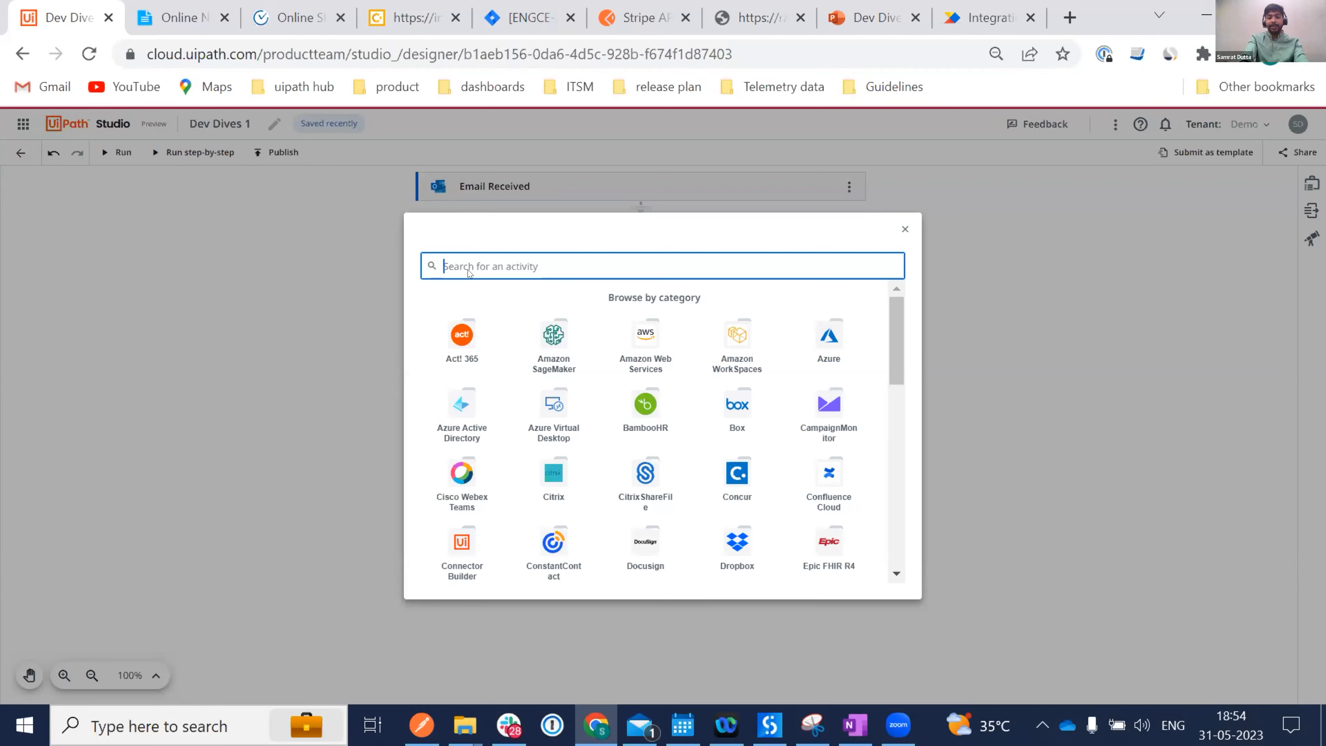
{"action": "type", "text": "OpenAI"}
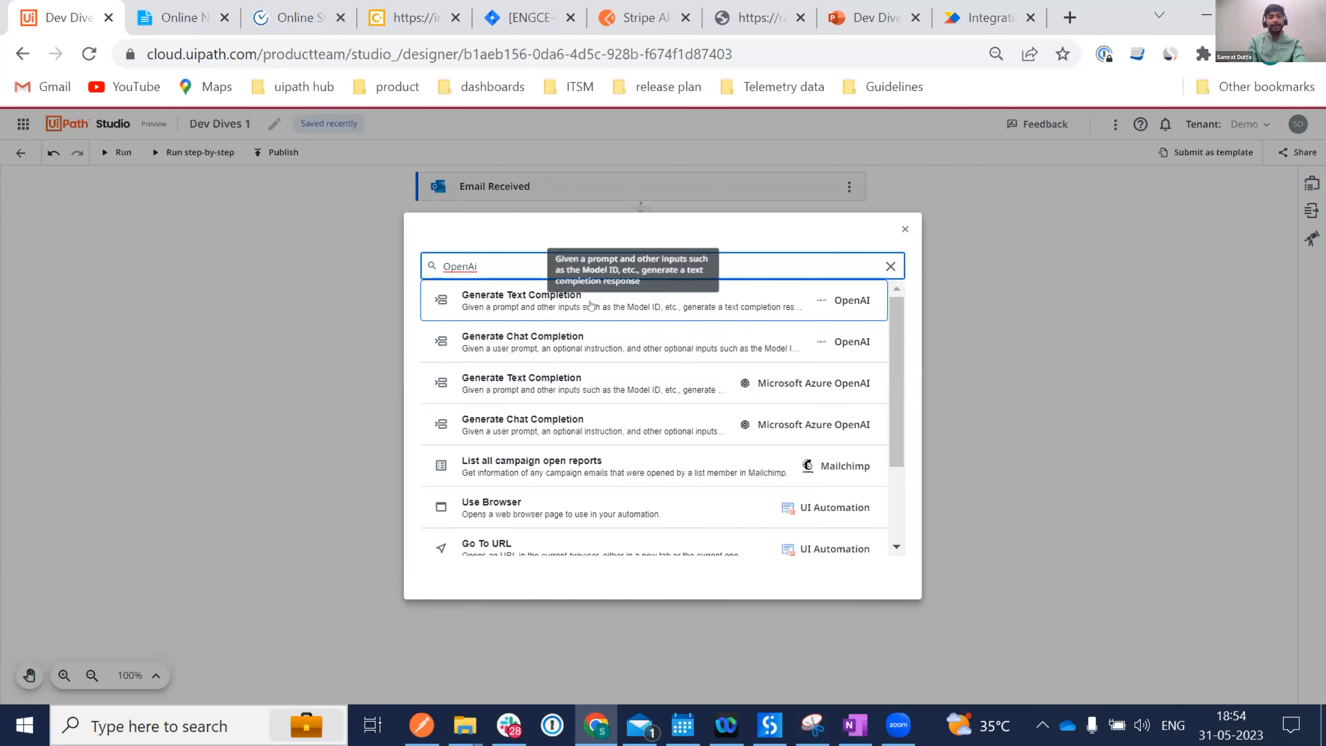
{"action": "left_click", "coordinate": [591, 348]}
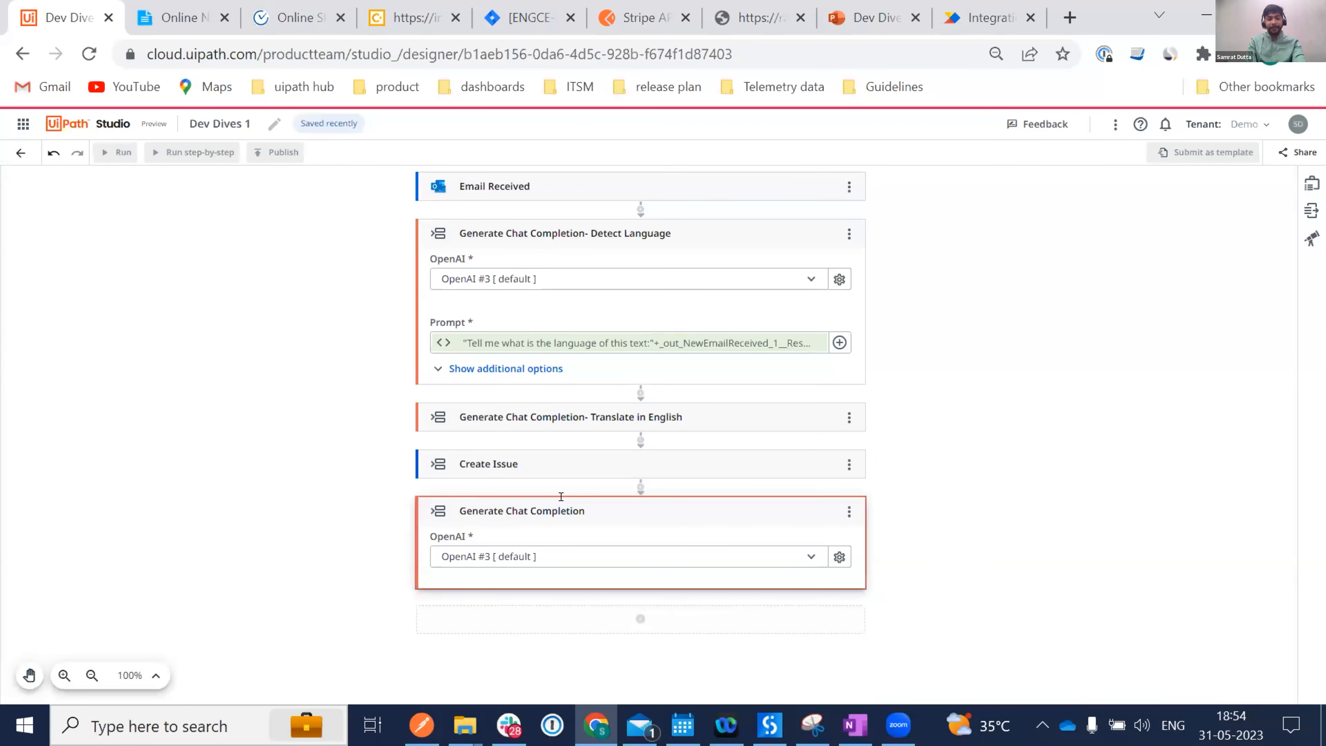
{"action": "left_click", "coordinate": [591, 512]}
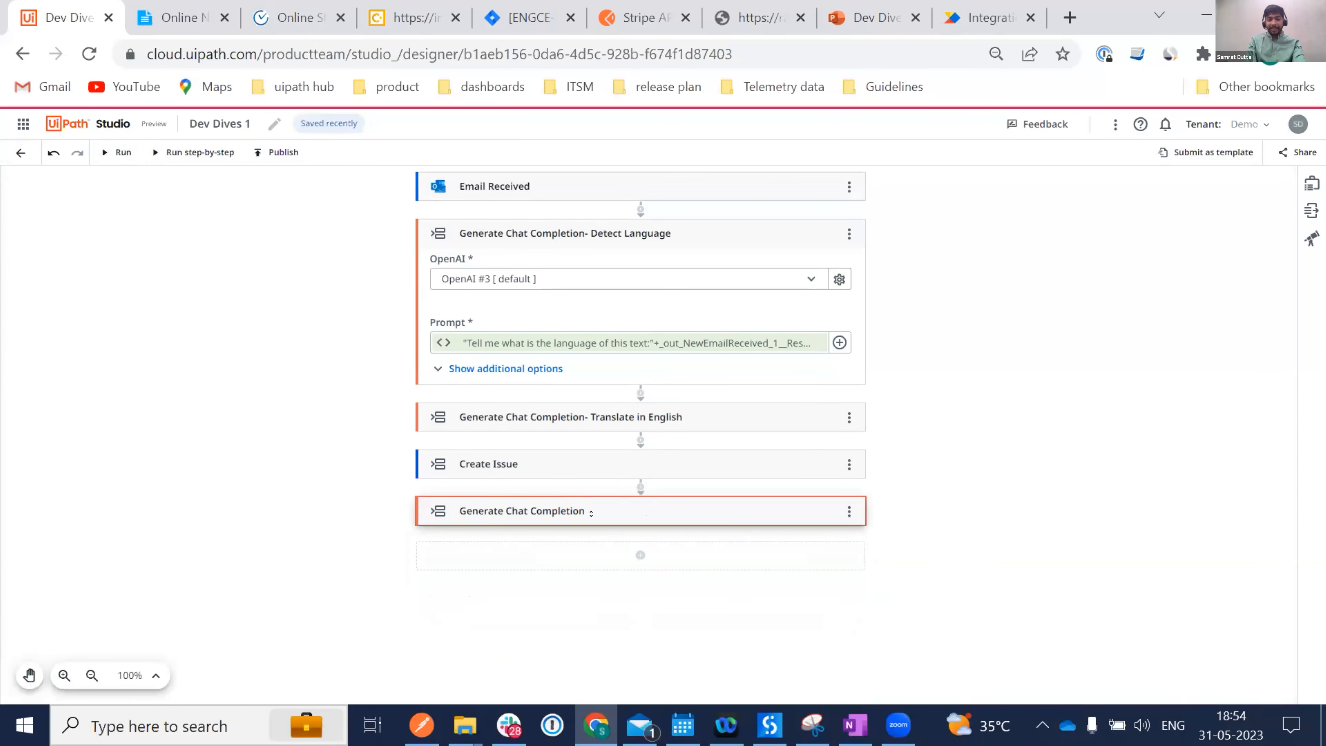
Rename it 'Generate Chat Completion-Creating email response' and expand it.
{"action": "left_click", "coordinate": [573, 509]}
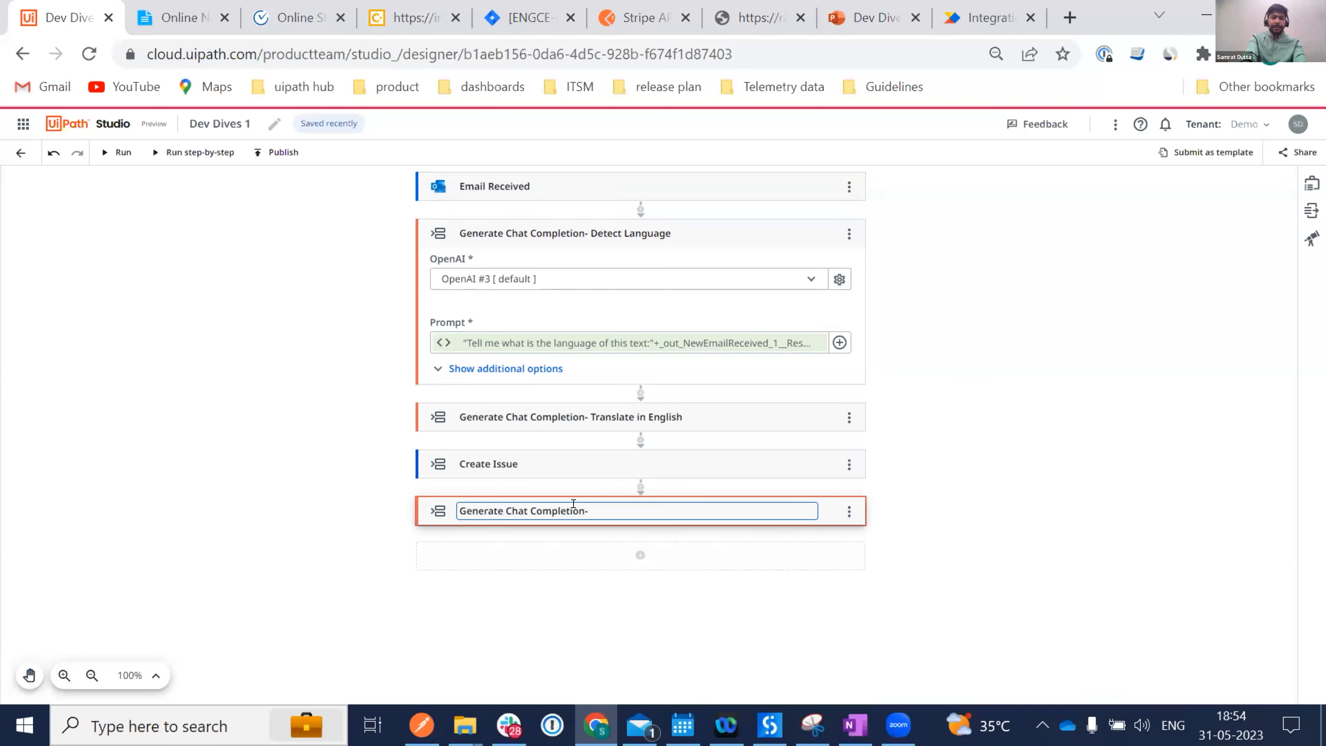
{"action": "type", "text": "-Creating emai"}
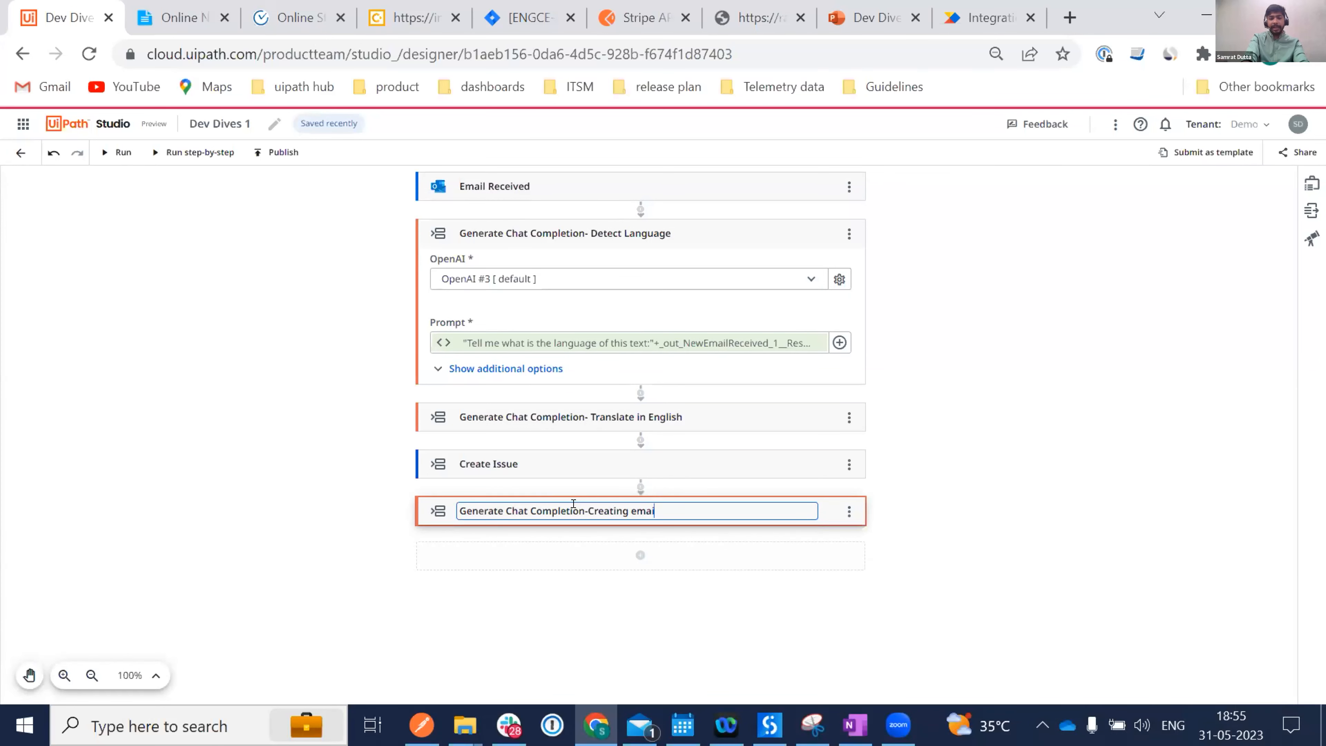
{"action": "type", "text": "l response"}
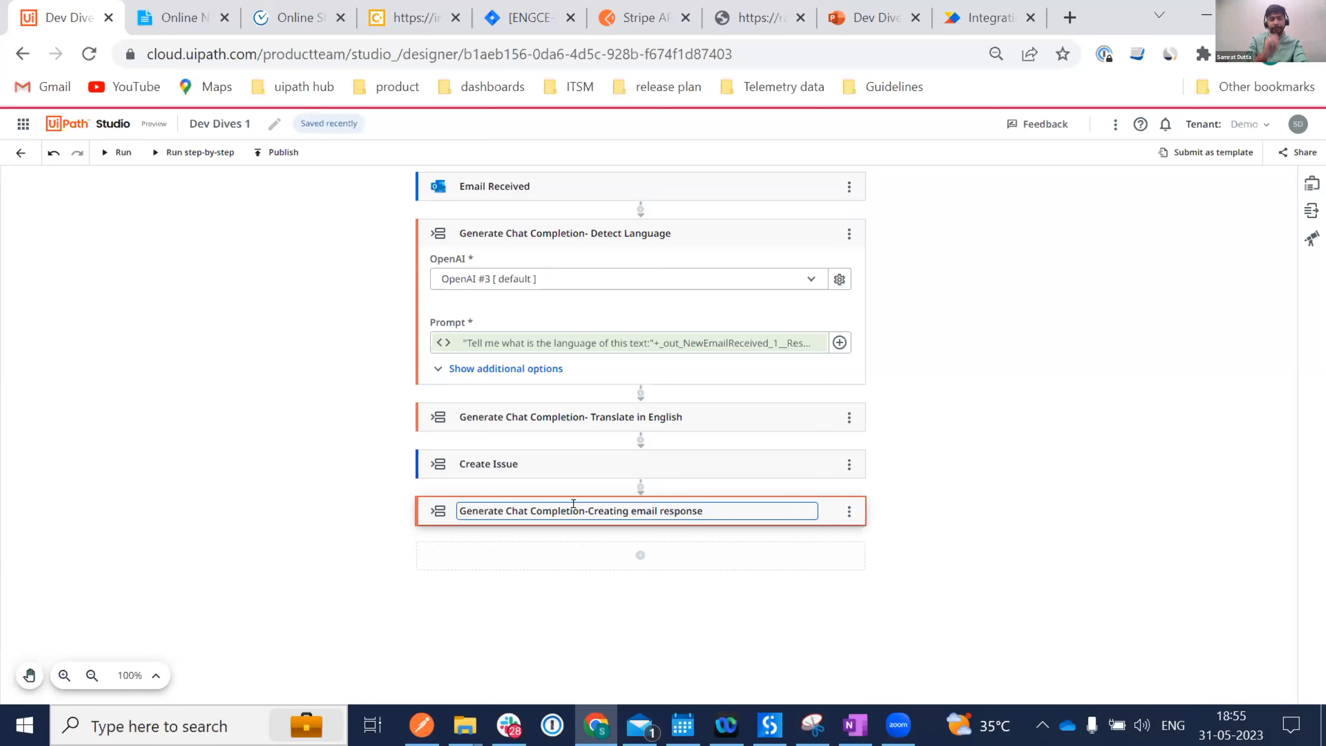
{"action": "key", "text": "Return"}
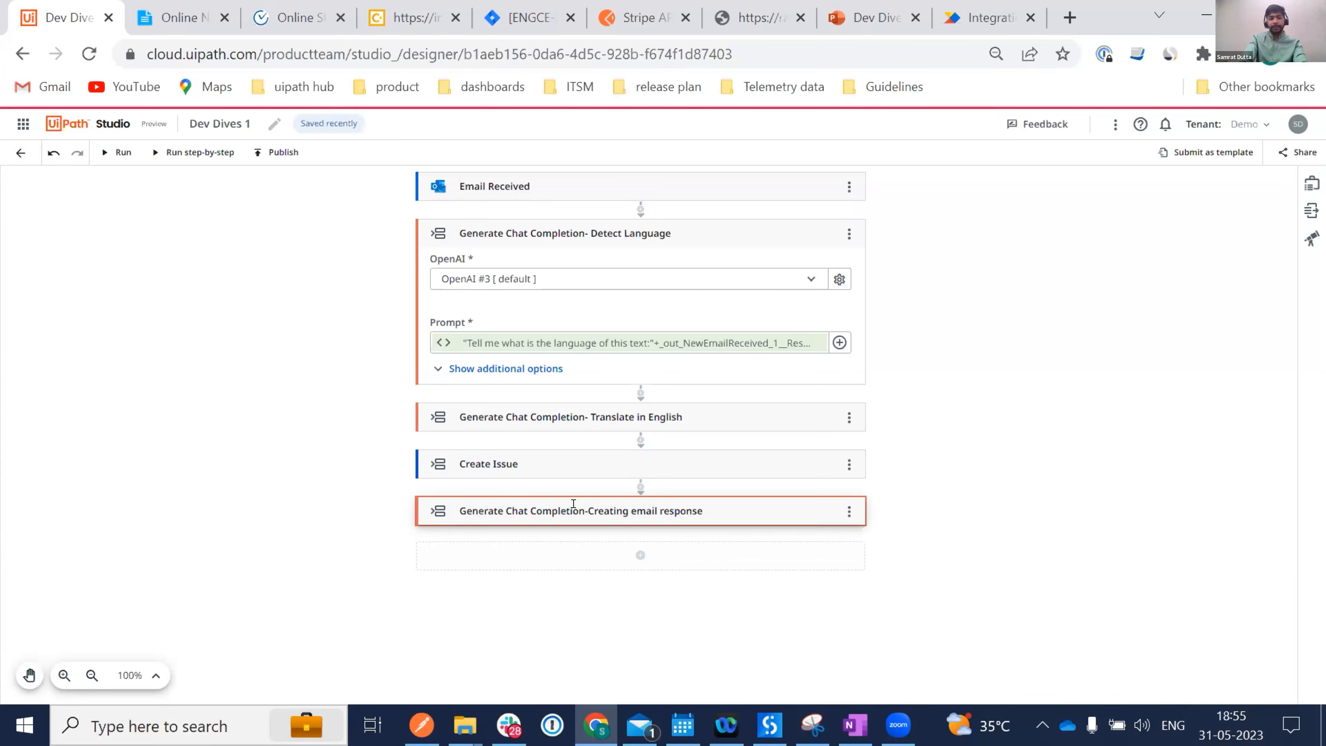
{"action": "left_click", "coordinate": [758, 504]}
Copy the Prompt3 reply text ending in 'Jira reference:' from the notes.
{"action": "left_click", "coordinate": [175, 18]}
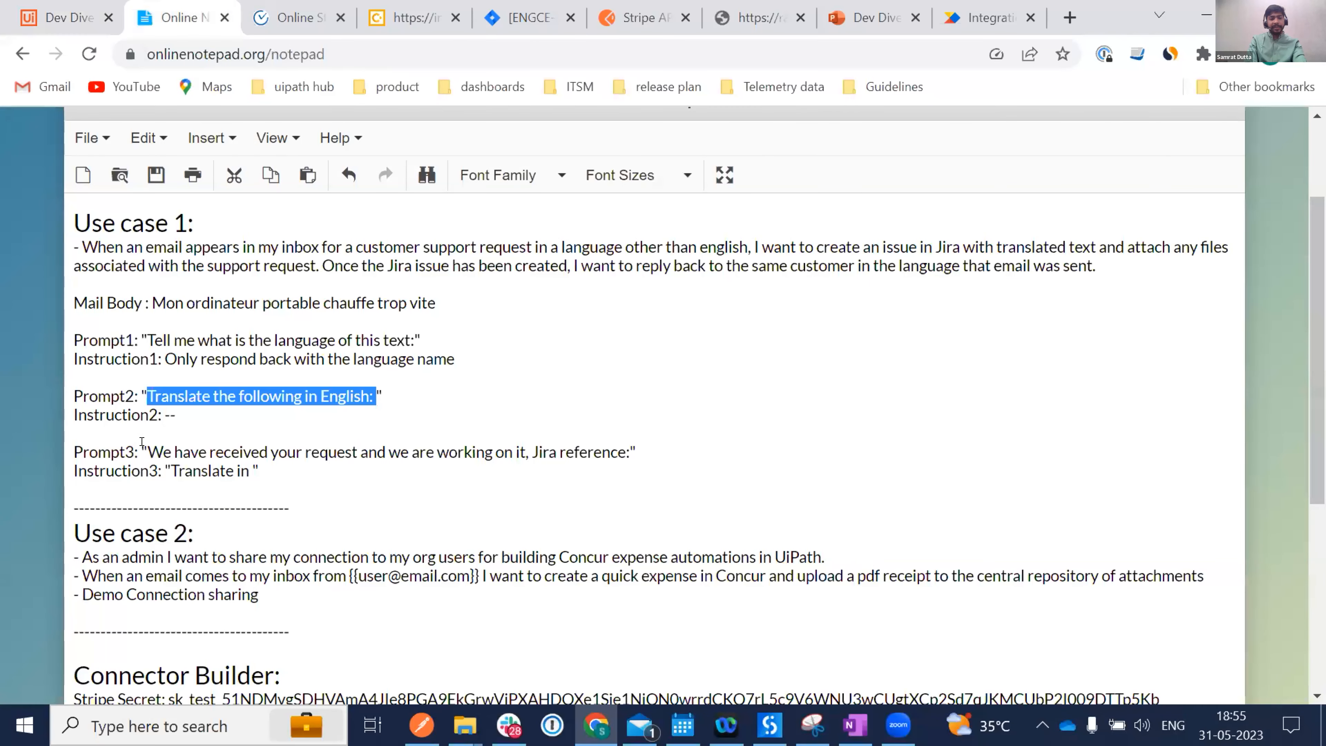
{"action": "left_click_drag", "start_coordinate": [147, 451], "coordinate": [525, 459]}
{"action": "left_click_drag", "start_coordinate": [626, 449], "coordinate": [626, 448]}
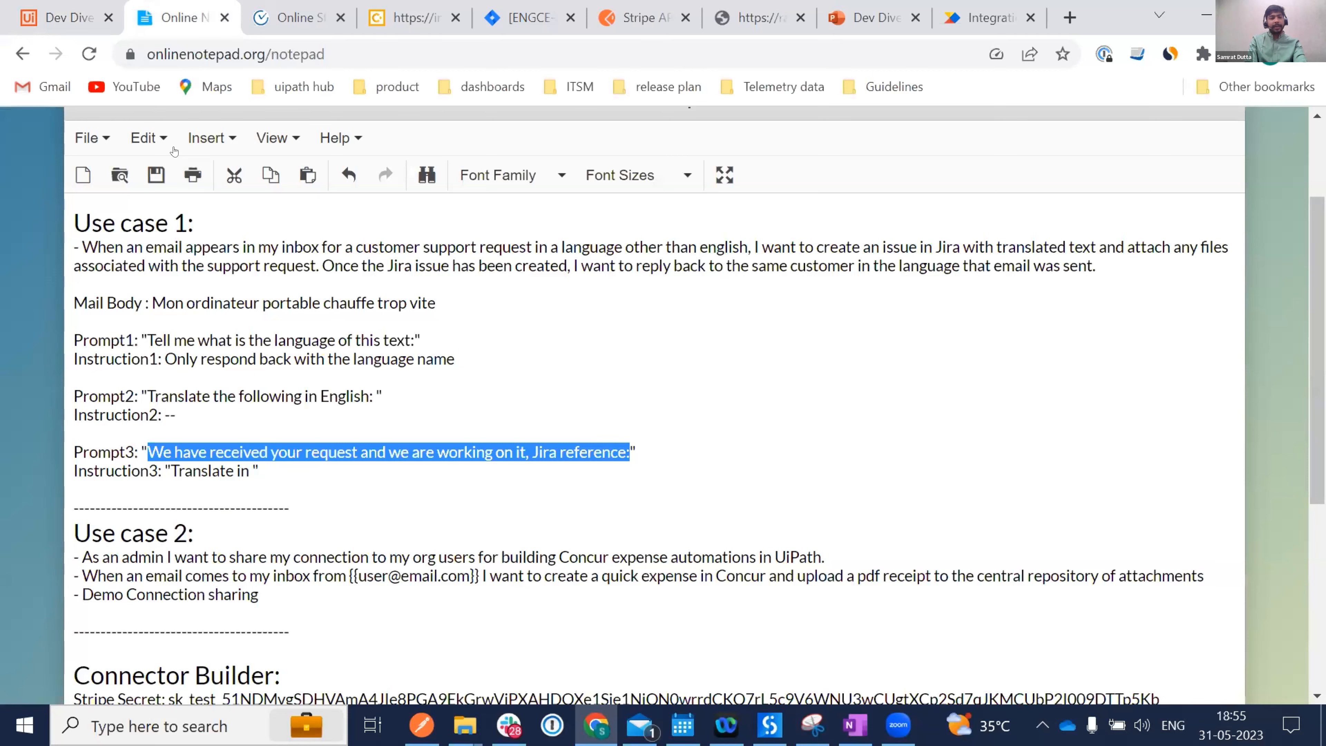
{"action": "left_click", "coordinate": [73, 18]}
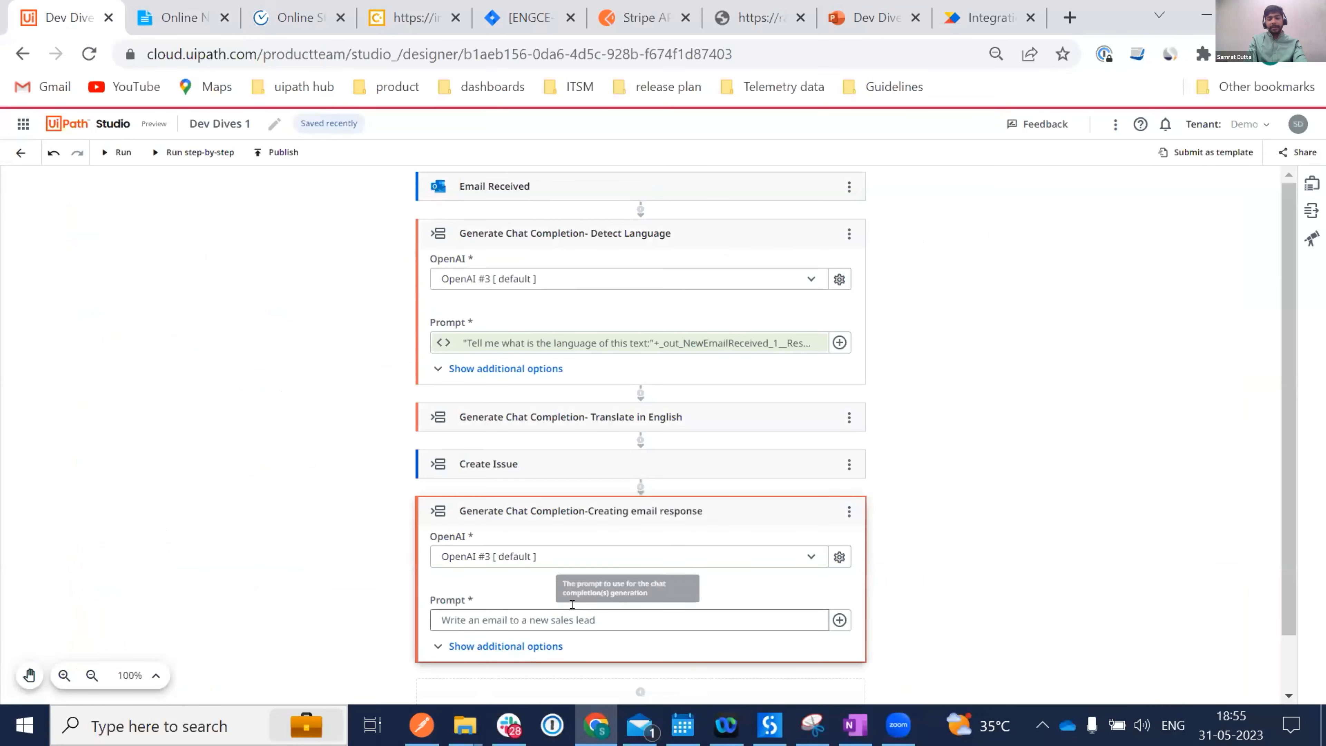
Replace the response Prompt expression with the quoted acknowledgement sentence ending 'Jira reference:'.
{"action": "left_click", "coordinate": [839, 620]}
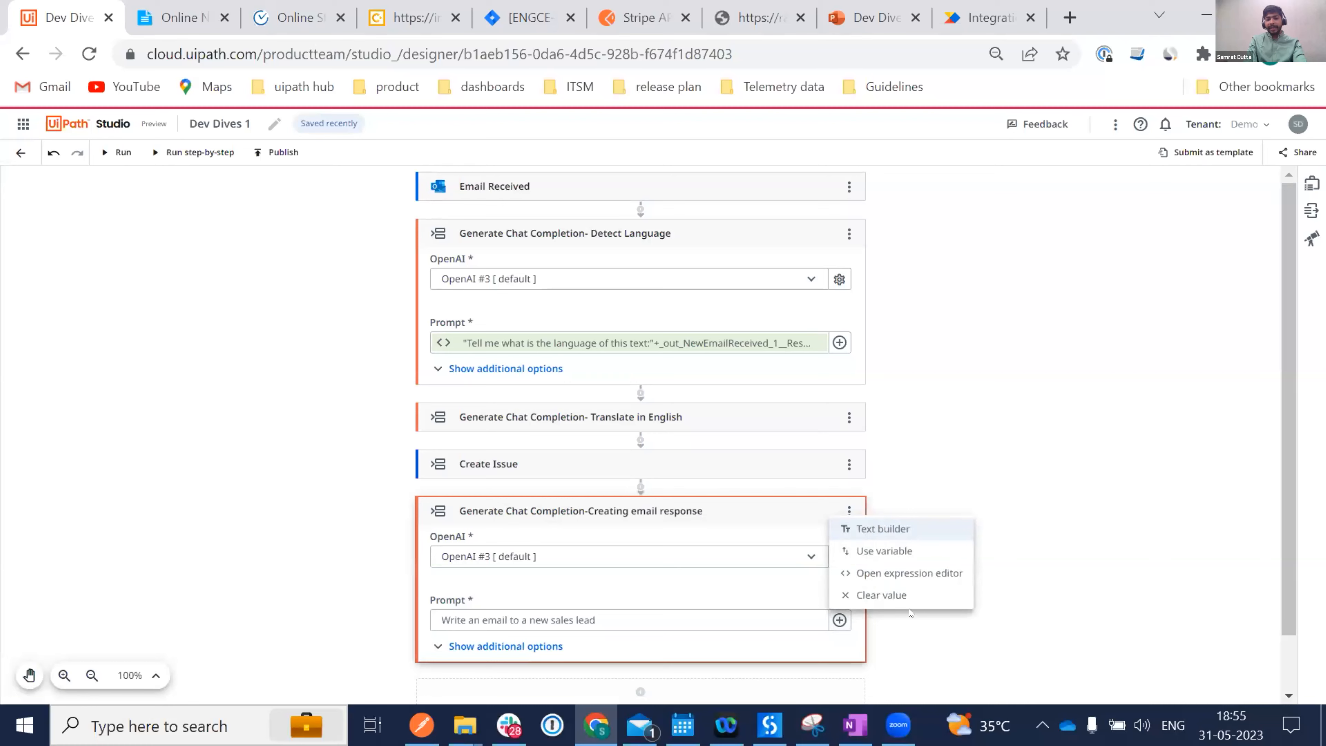
{"action": "left_click", "coordinate": [861, 571]}
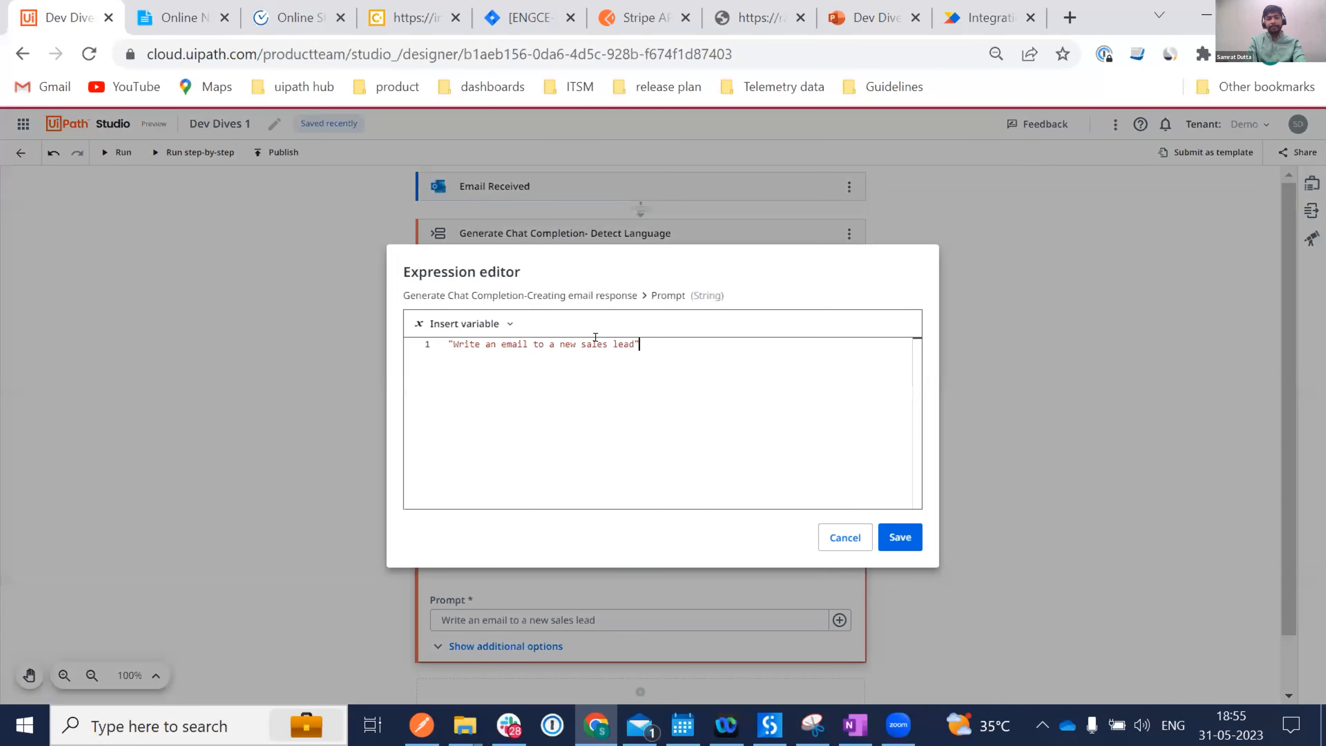
{"action": "key", "text": "ctrl+a"}
{"action": "type", "text": "We have received your request and we are working on it, Jira reference:"}
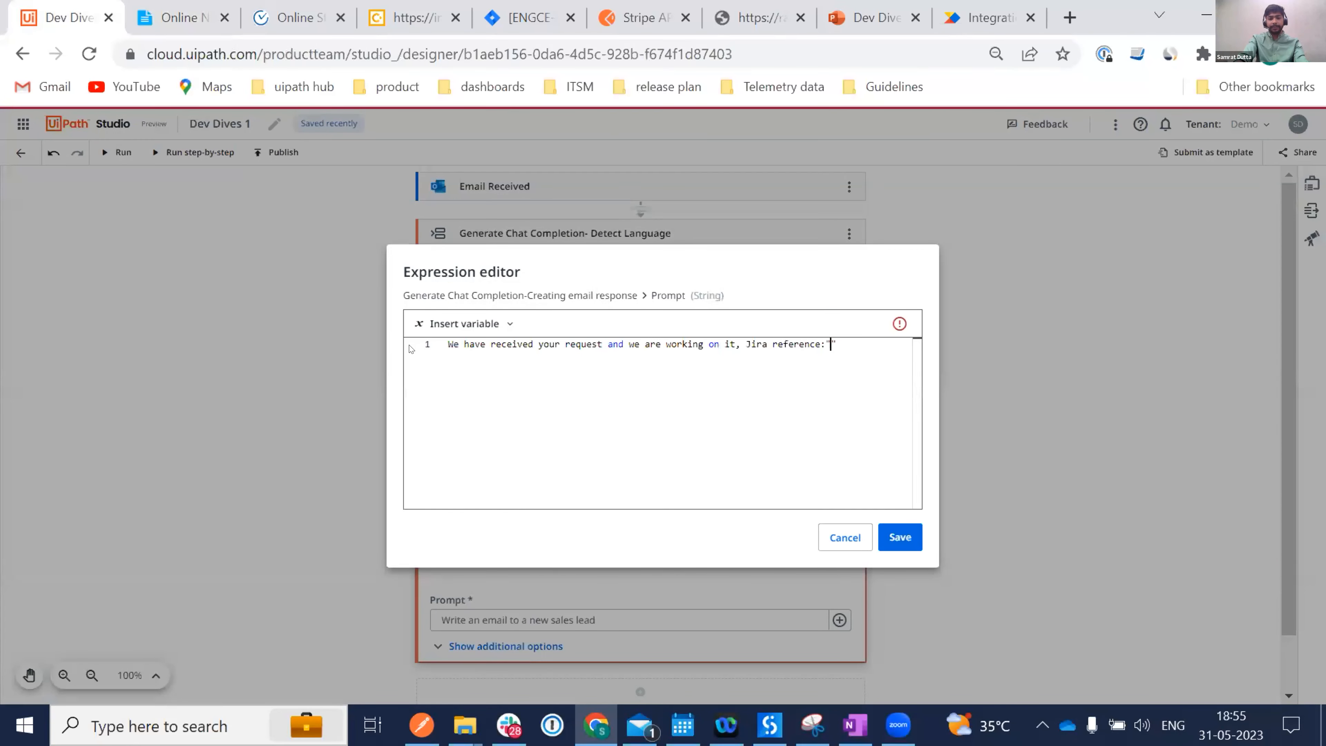
{"action": "type", "text": "\""}
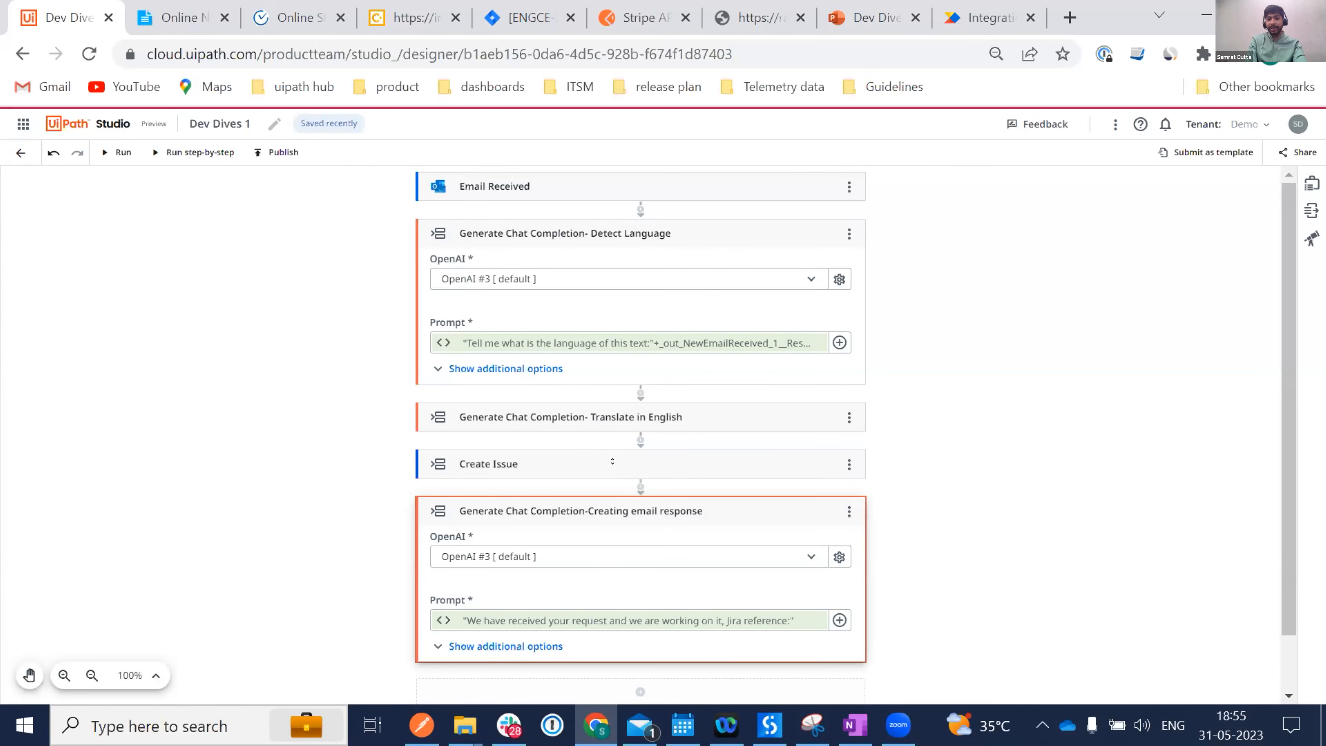
Copy "Translate in " from the notes and paste it into the Instruction's expression editor.
{"action": "scroll", "coordinate": [470, 583], "scroll_direction": "down", "scroll_amount": 1}
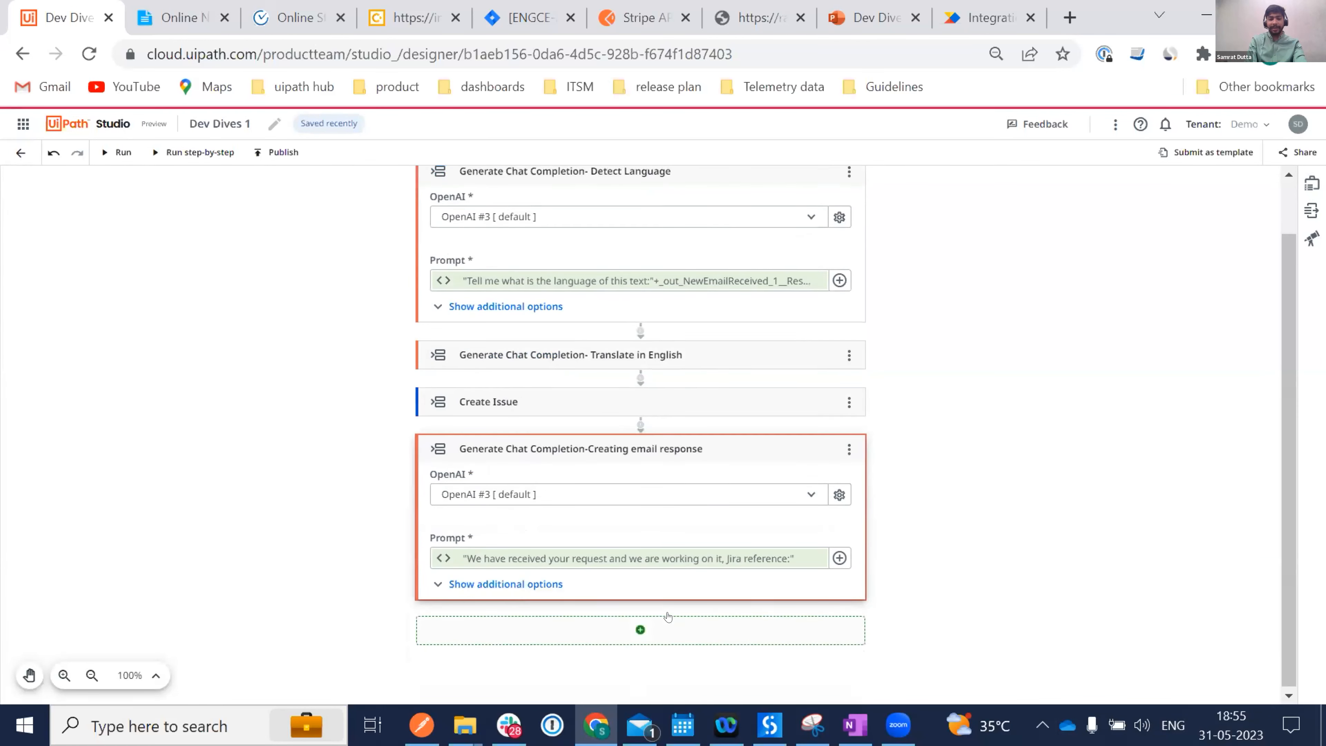
{"action": "left_click", "coordinate": [470, 583]}
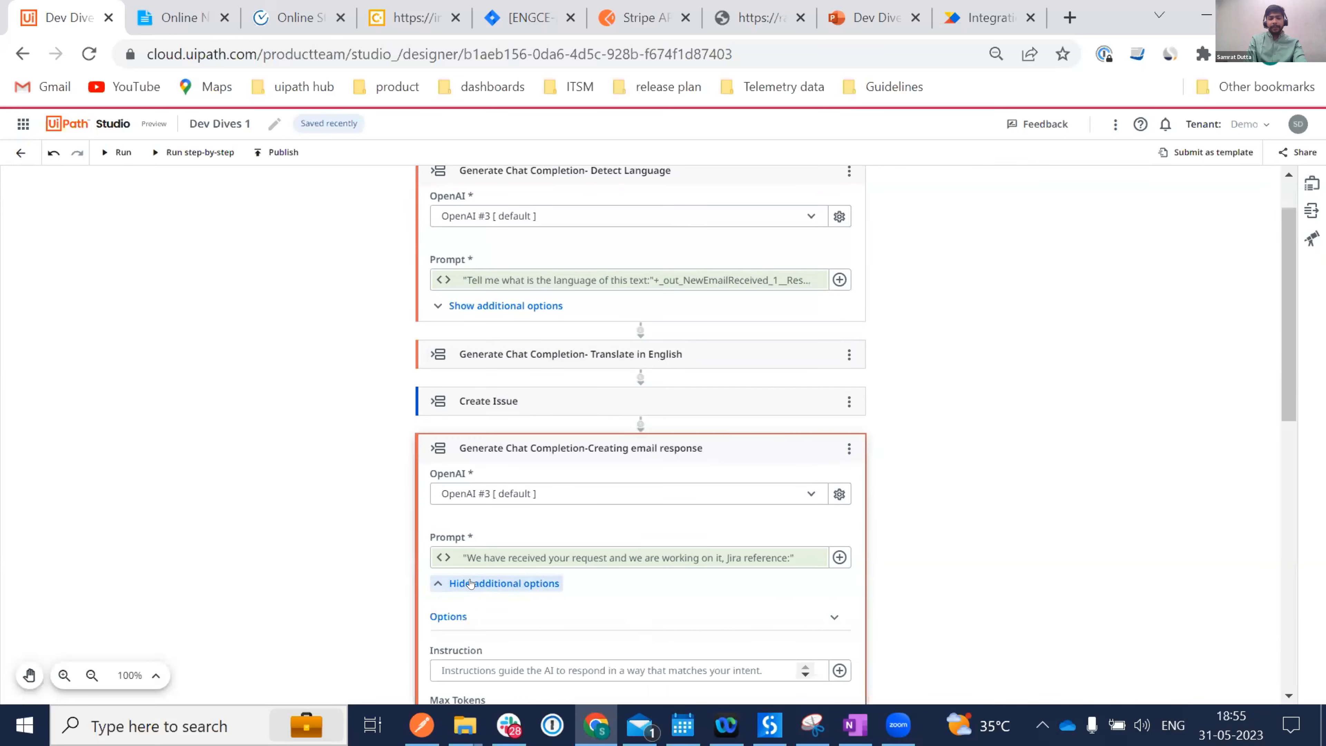
{"action": "left_click", "coordinate": [167, 21]}
{"action": "left_click_drag", "start_coordinate": [261, 463], "coordinate": [154, 462]}
{"action": "key", "text": "ctrl+c"}
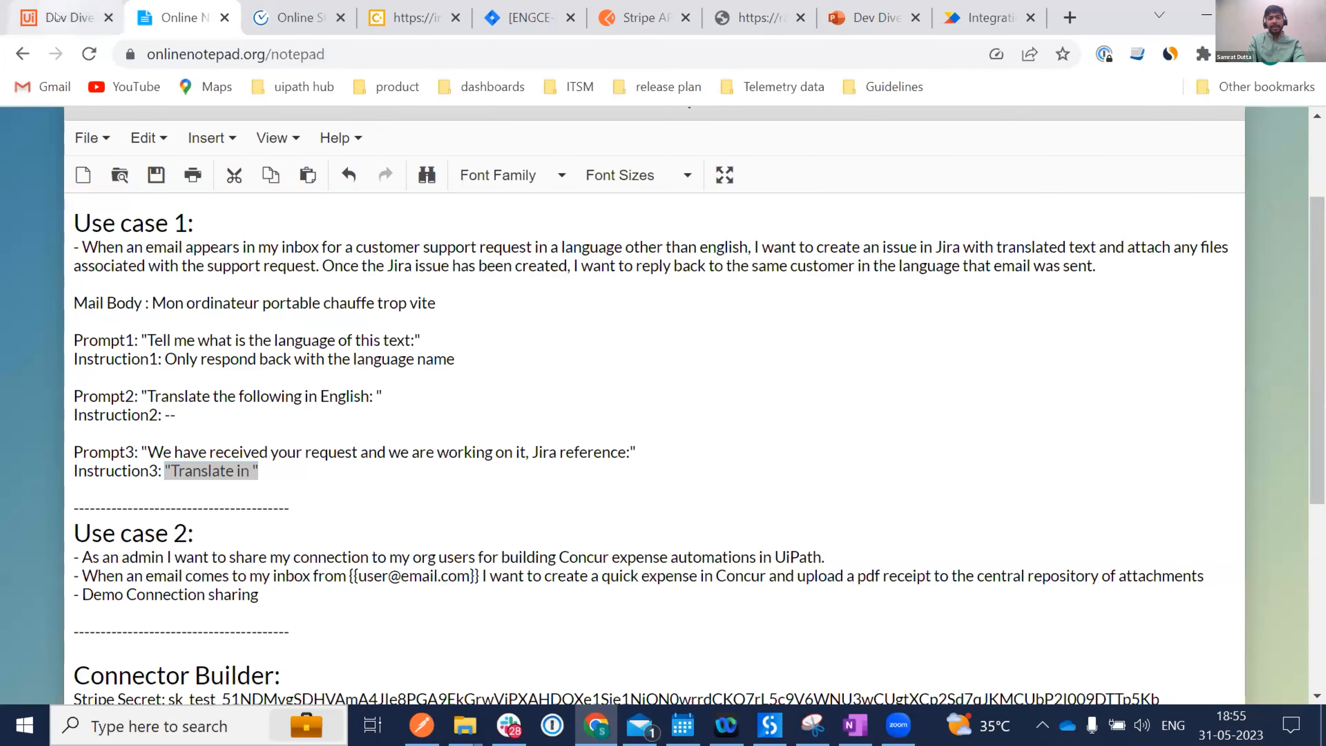
{"action": "left_click", "coordinate": [68, 17]}
{"action": "scroll", "coordinate": [590, 625], "scroll_direction": "down", "scroll_amount": 2}
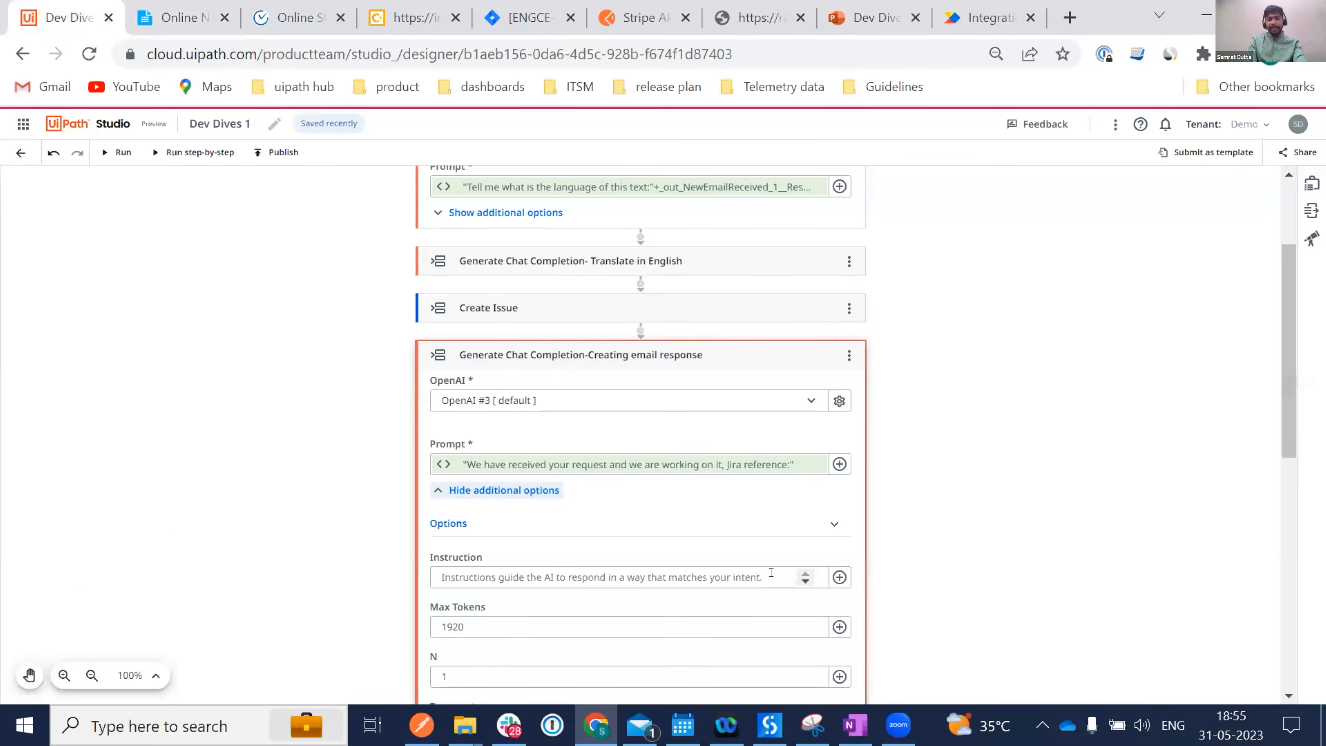
{"action": "left_click", "coordinate": [840, 576]}
{"action": "left_click", "coordinate": [903, 646]}
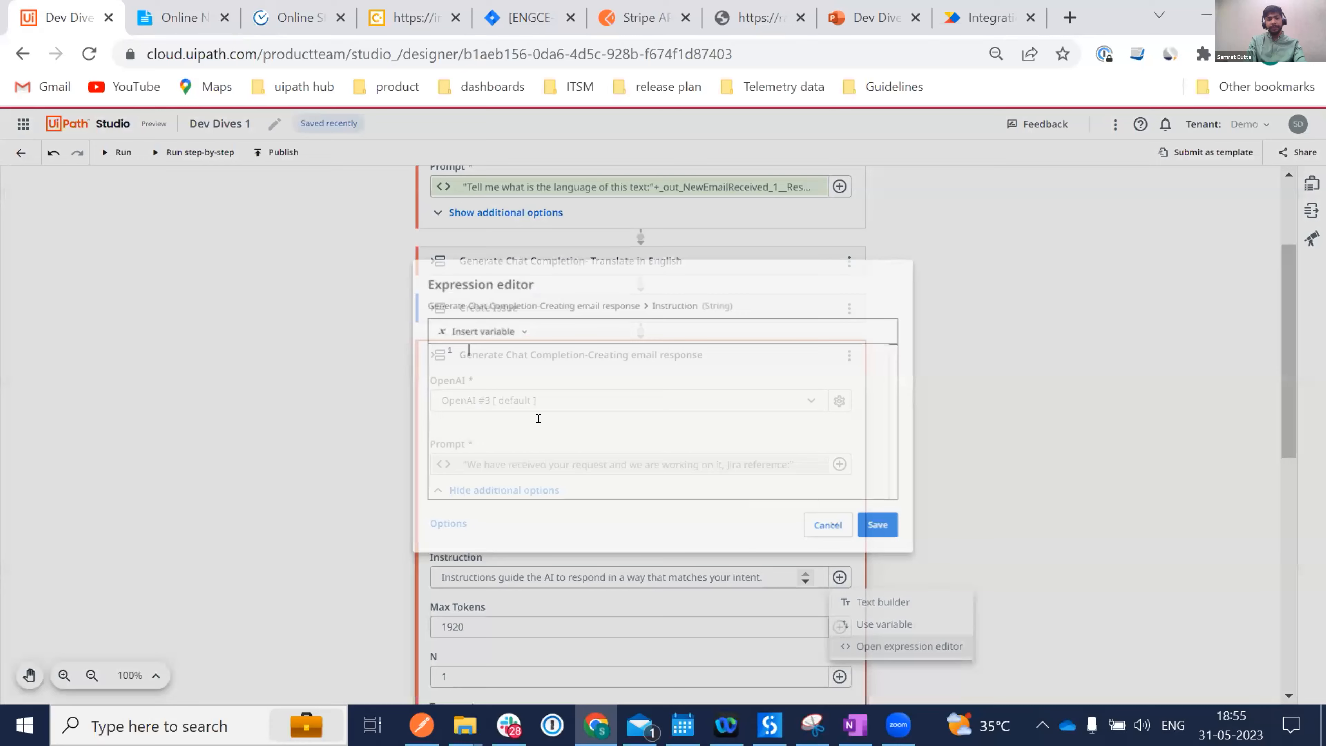
{"action": "key", "text": "ctrl+v"}
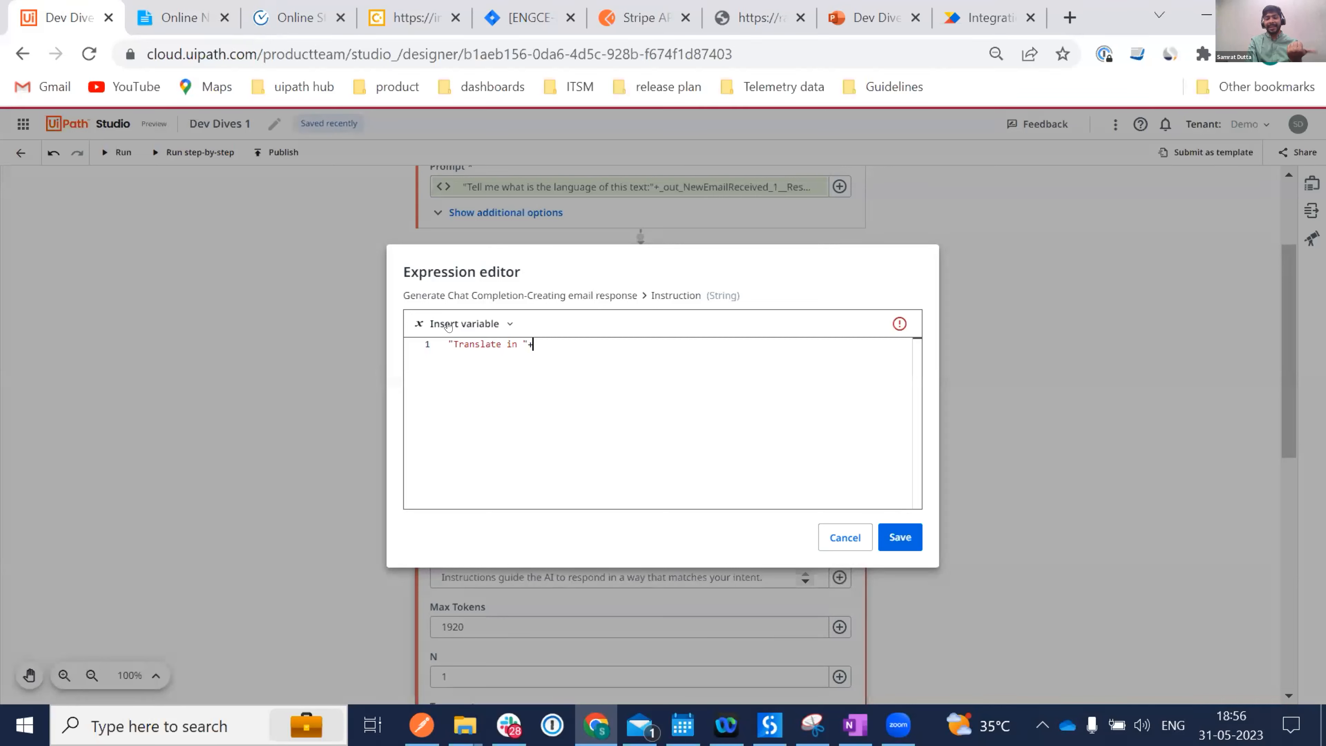
Append Detect Language's Top Generated Text to the Instruction and save the expression.
{"action": "left_click", "coordinate": [448, 324]}
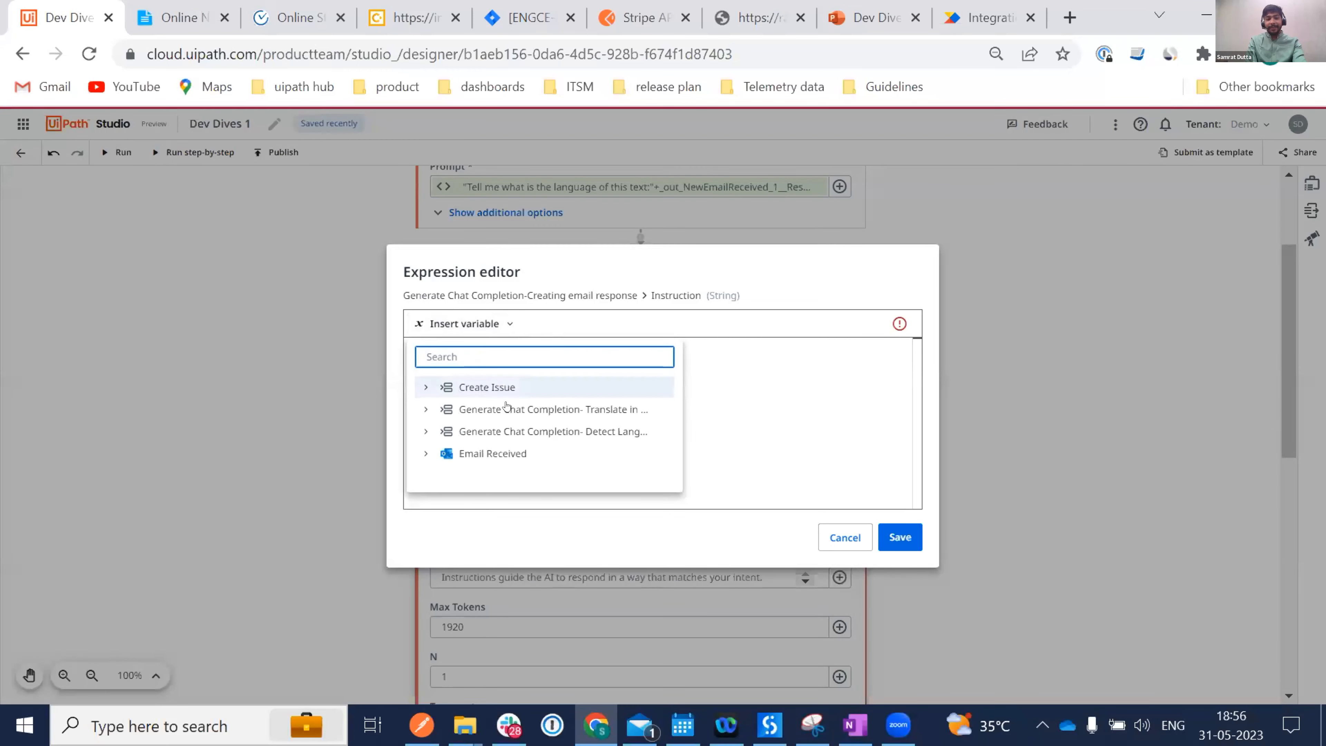
{"action": "left_click", "coordinate": [439, 432]}
{"action": "left_click", "coordinate": [504, 453]}
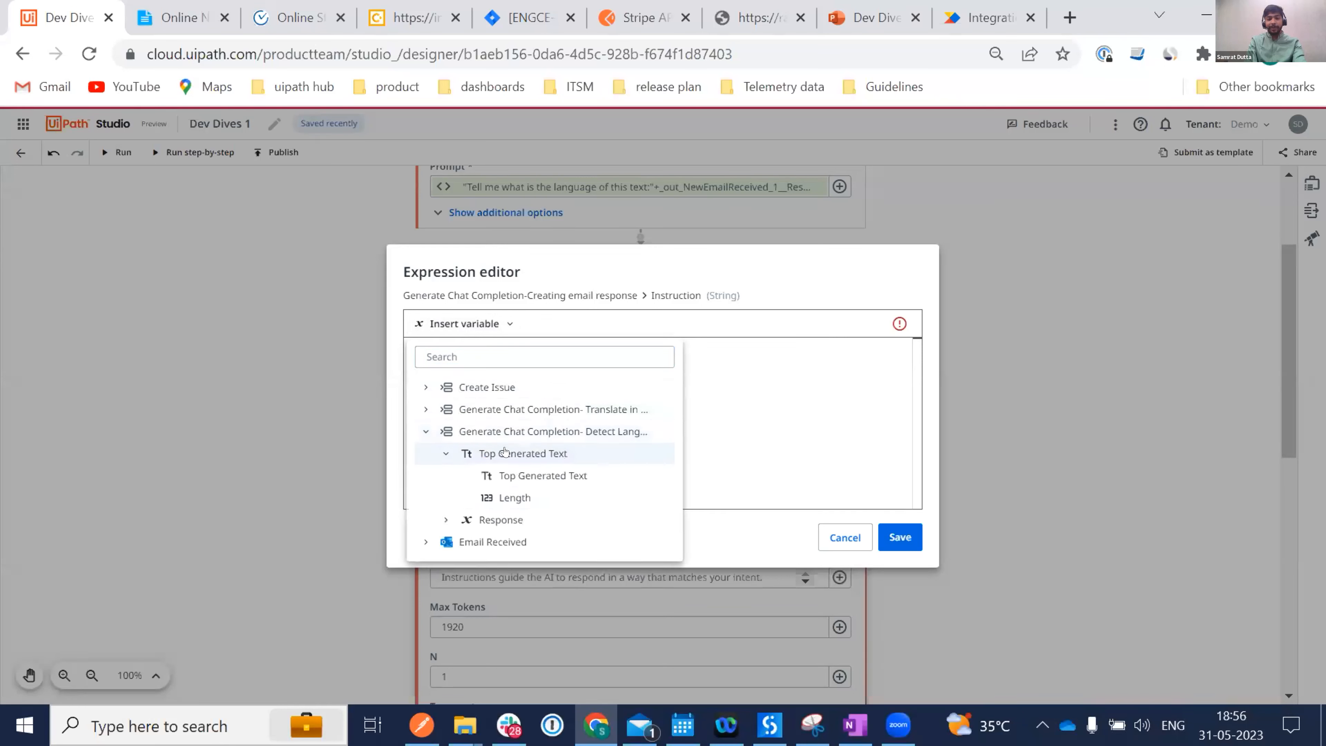
{"action": "left_click", "coordinate": [559, 475]}
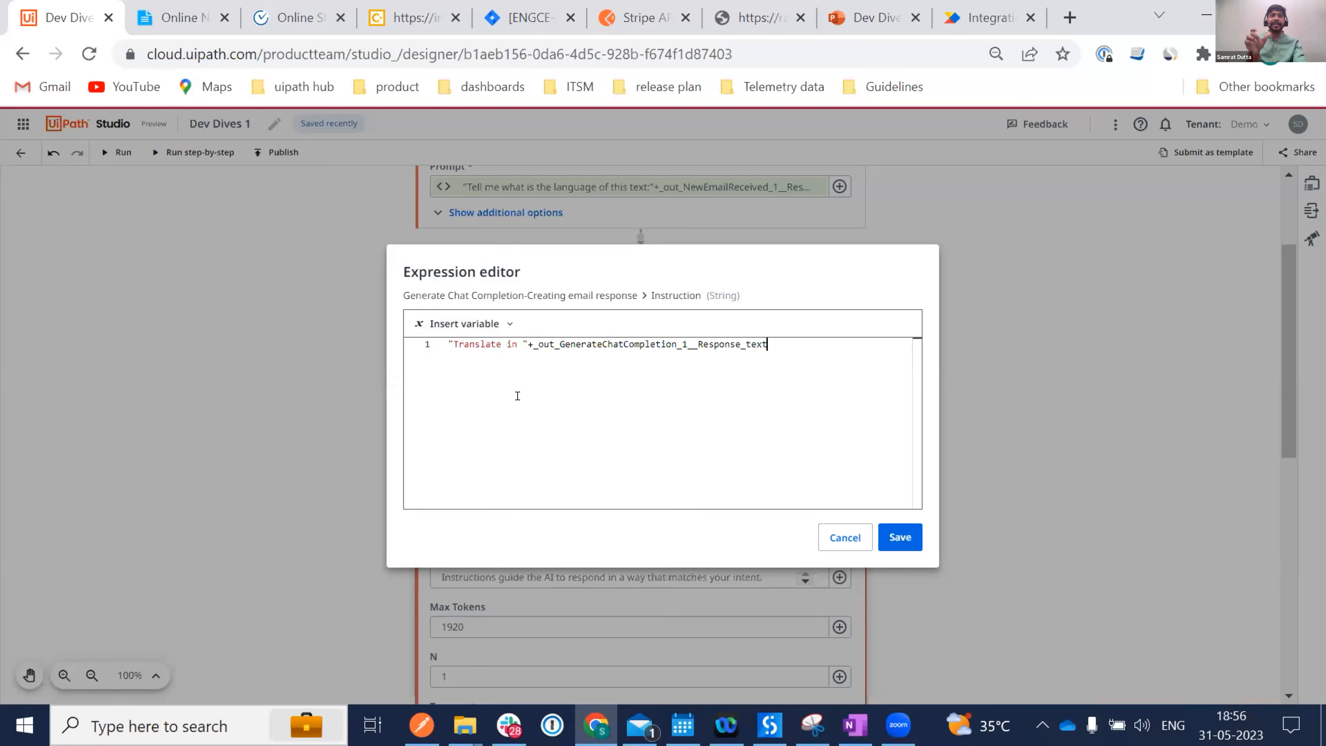
{"action": "left_click", "coordinate": [898, 541]}
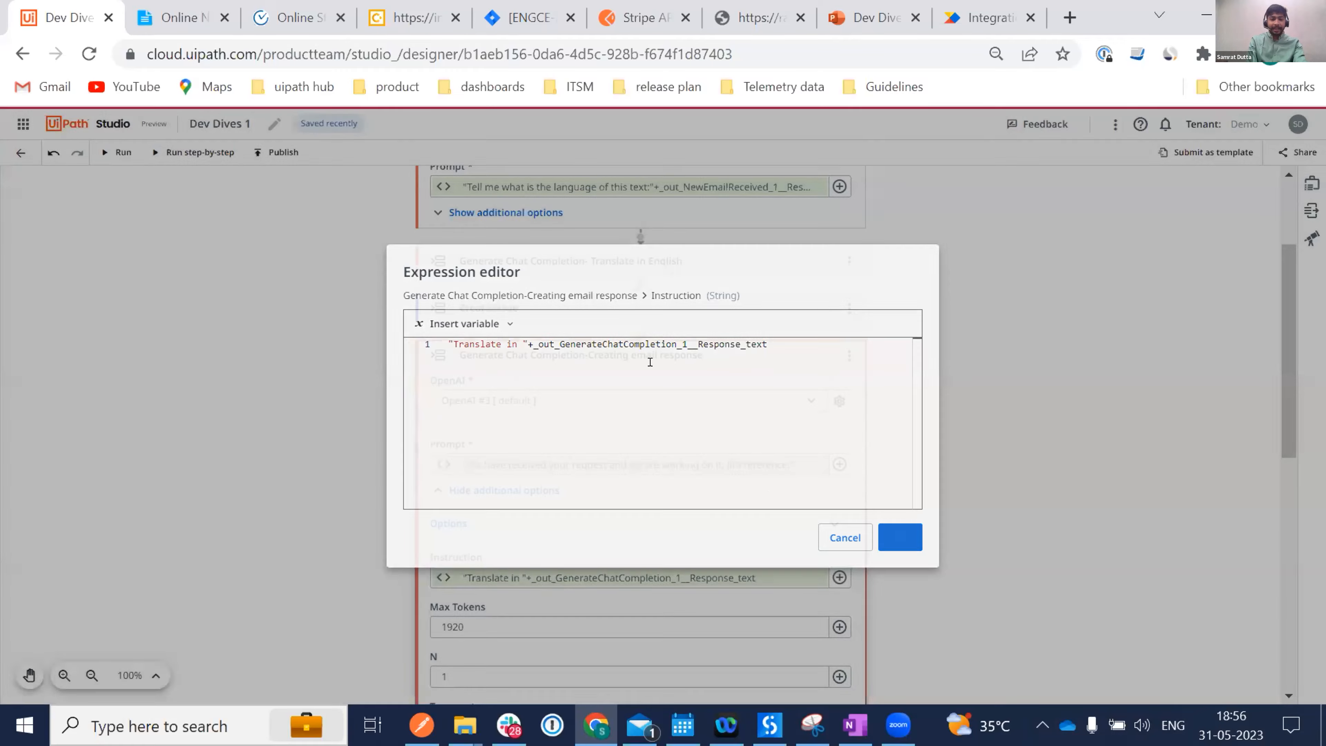
{"action": "scroll", "coordinate": [733, 536], "scroll_direction": "down", "scroll_amount": 5}
{"action": "scroll", "coordinate": [733, 536], "scroll_direction": "up", "scroll_amount": 7}
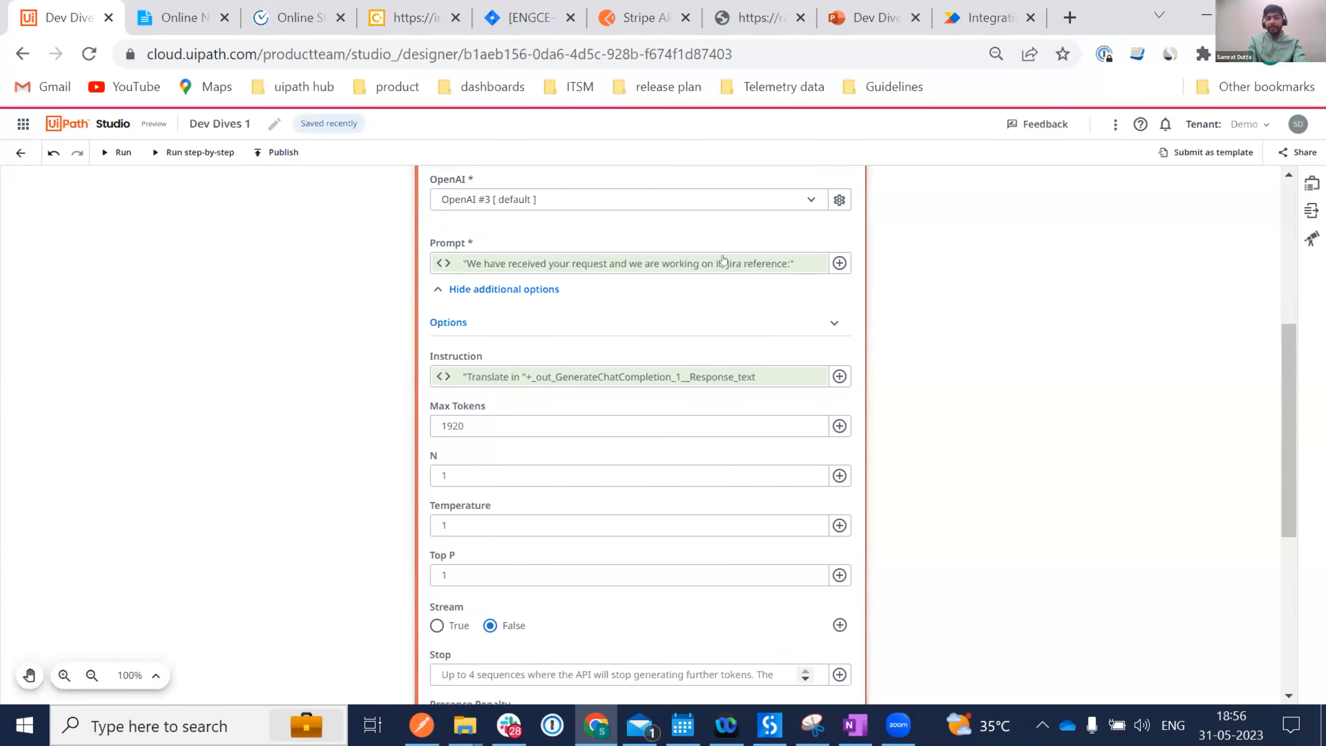
Add a Microsoft 365 Reply To Email activity with Email set to the Email Received message.
{"action": "left_click", "coordinate": [744, 338]}
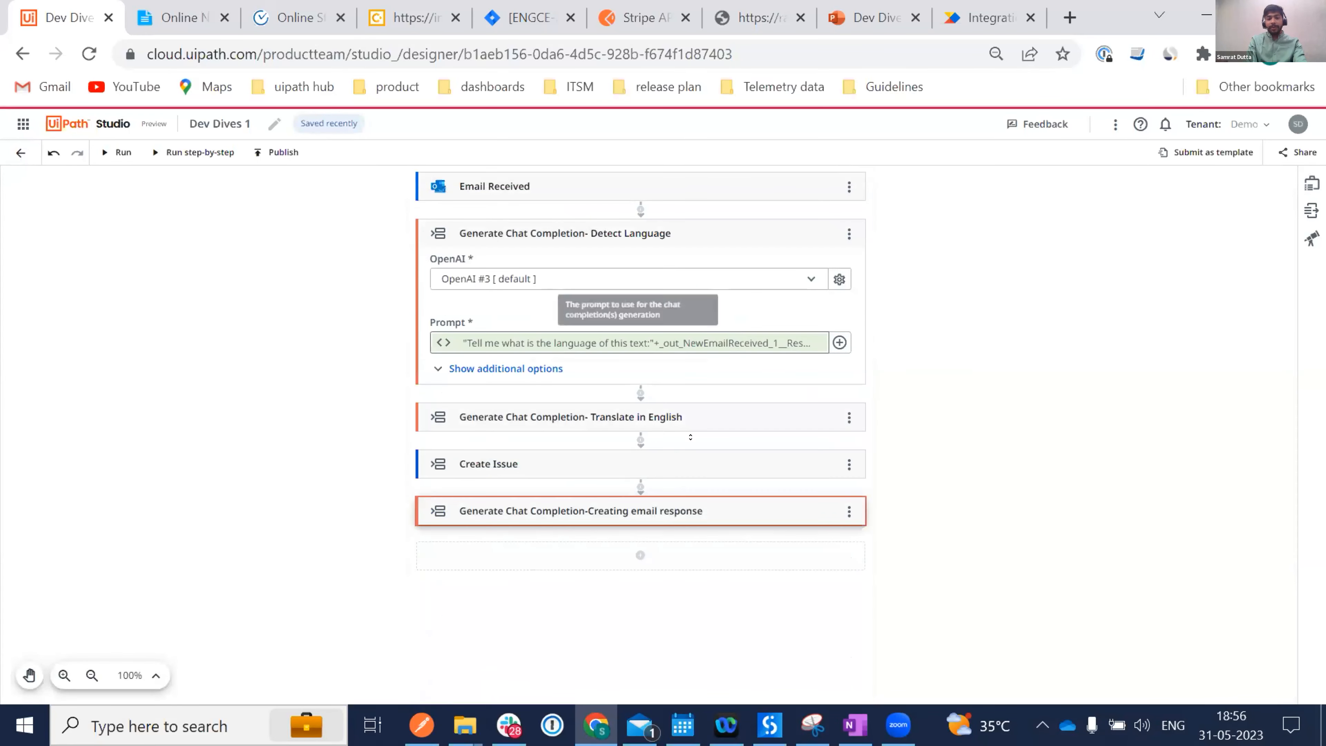
{"action": "left_click", "coordinate": [633, 554]}
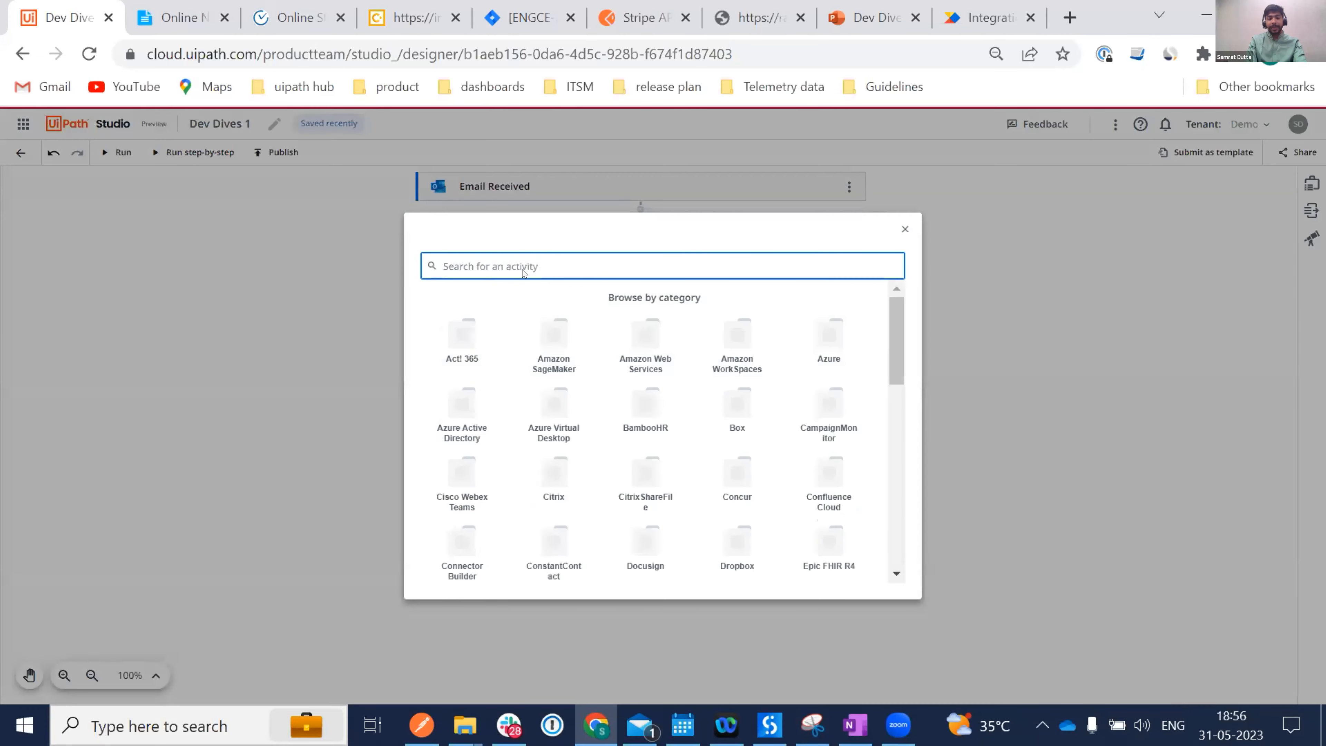
{"action": "type", "text": "reply"}
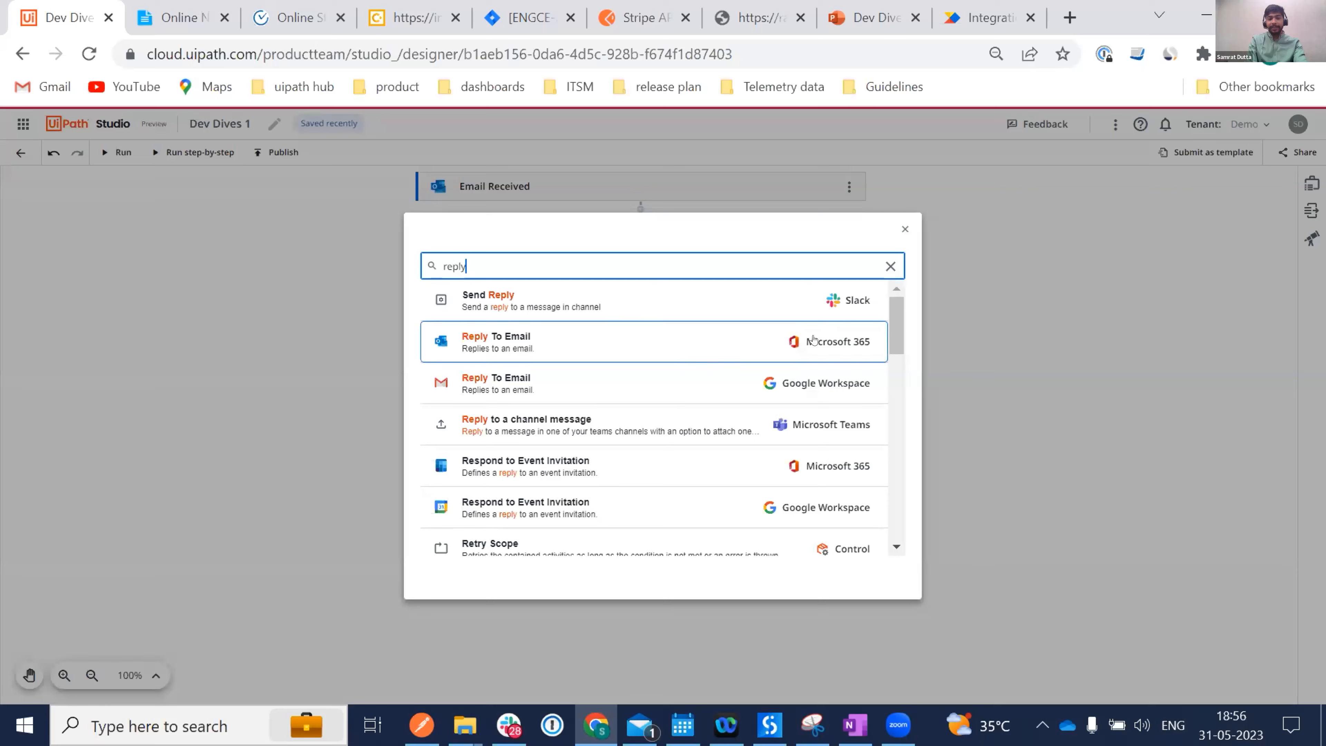
{"action": "left_click", "coordinate": [655, 355]}
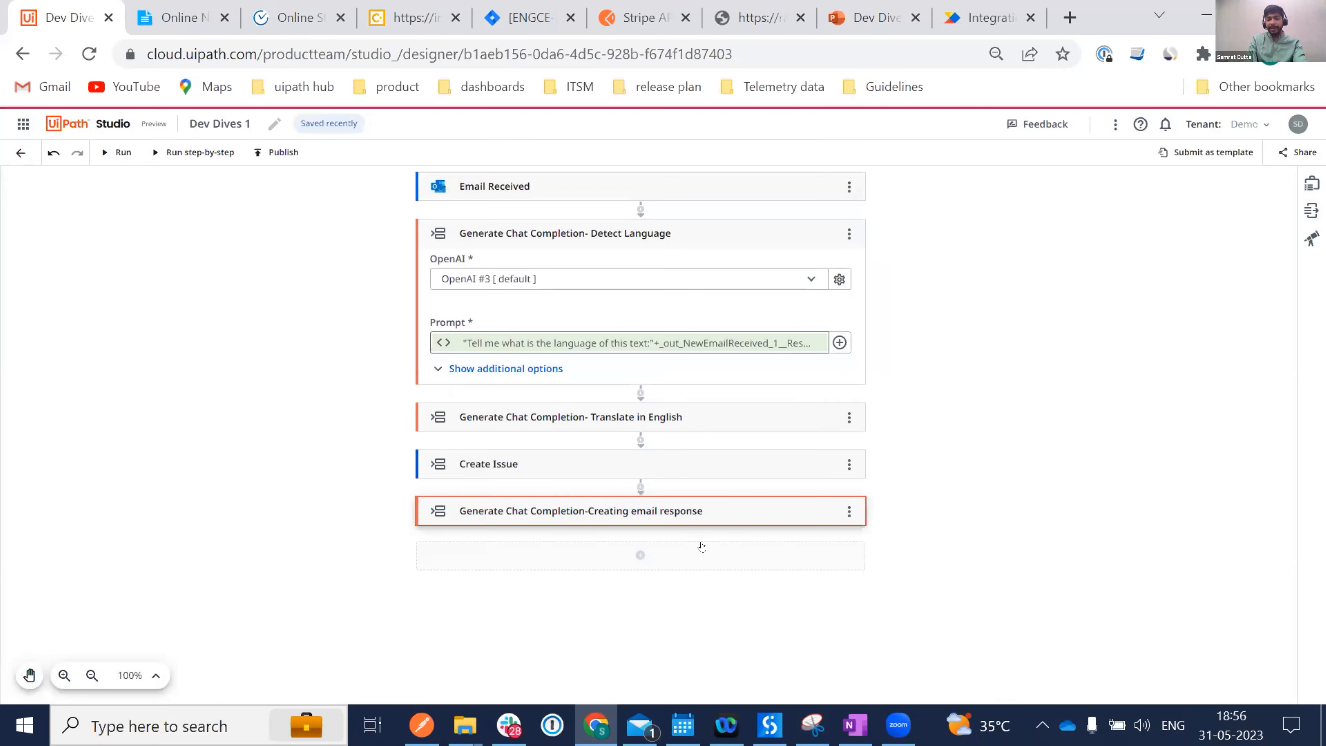
{"action": "scroll", "coordinate": [702, 546], "scroll_direction": "down", "scroll_amount": 1}
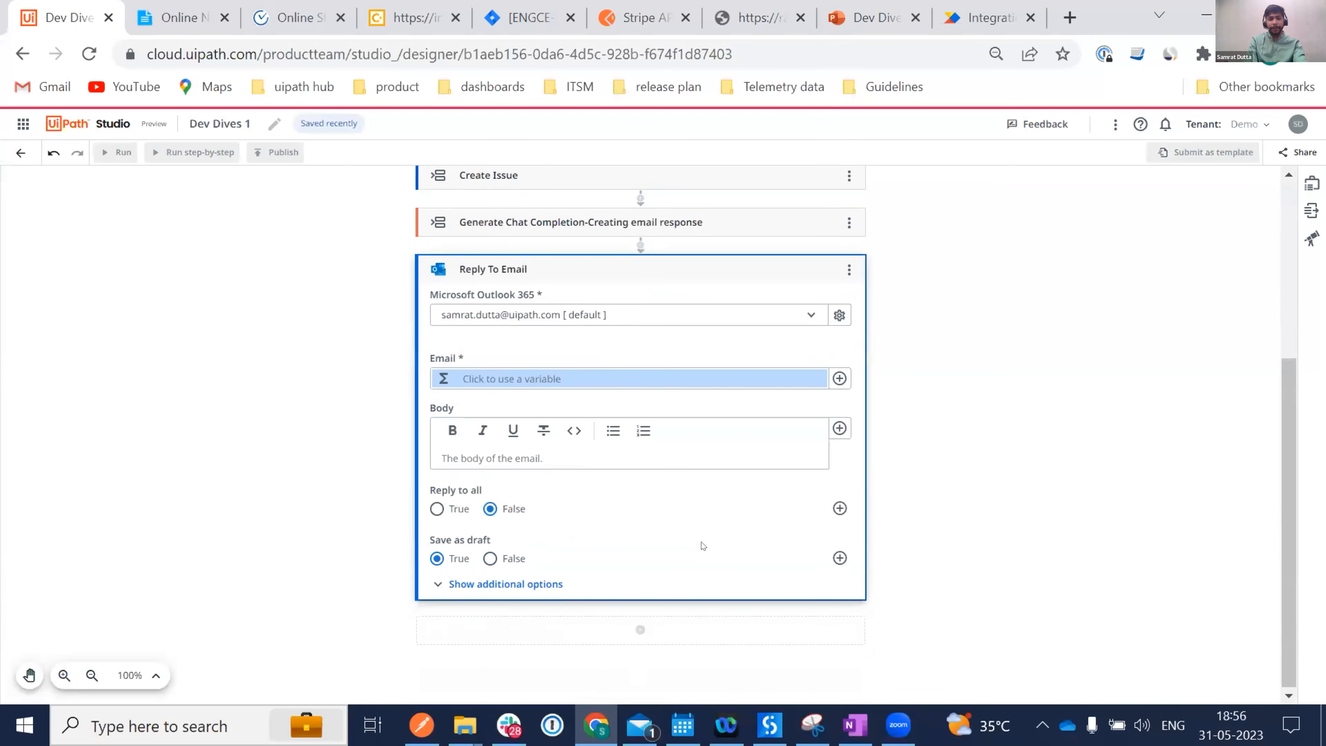
{"action": "left_click", "coordinate": [838, 379]}
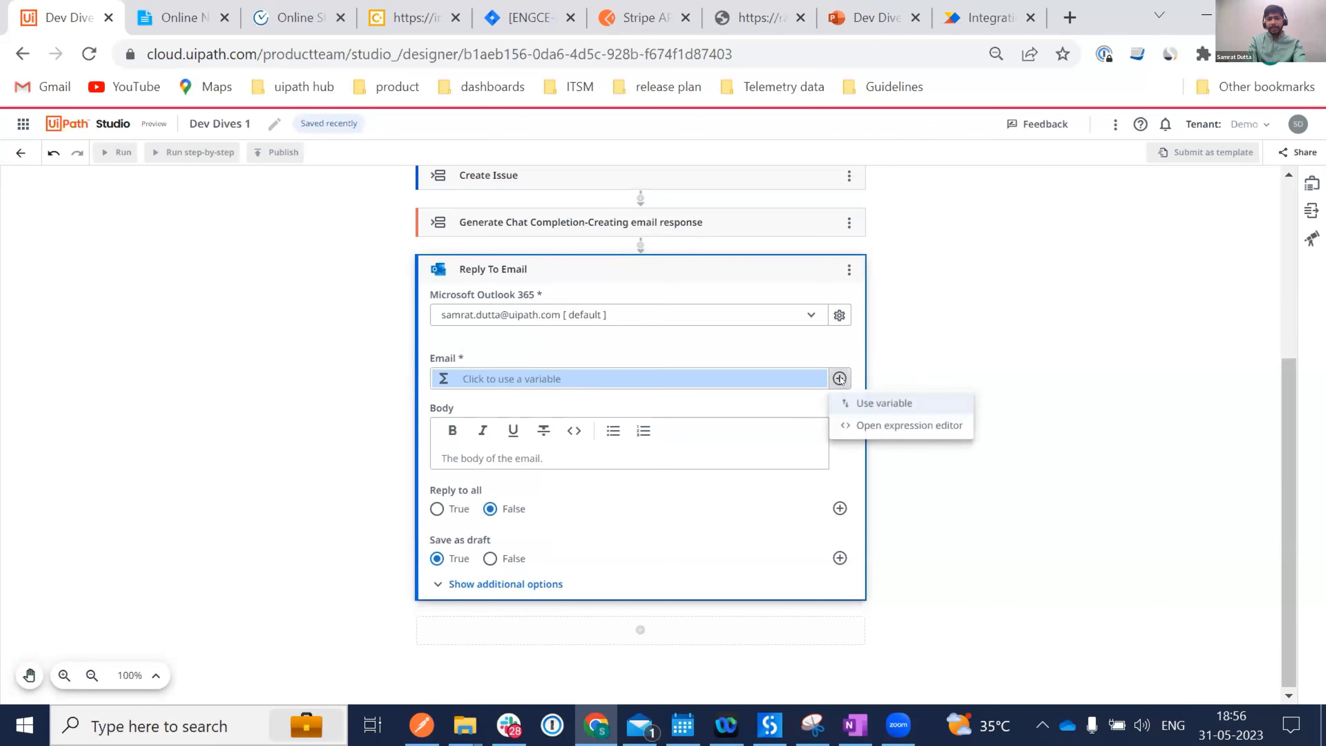
{"action": "left_click", "coordinate": [886, 406]}
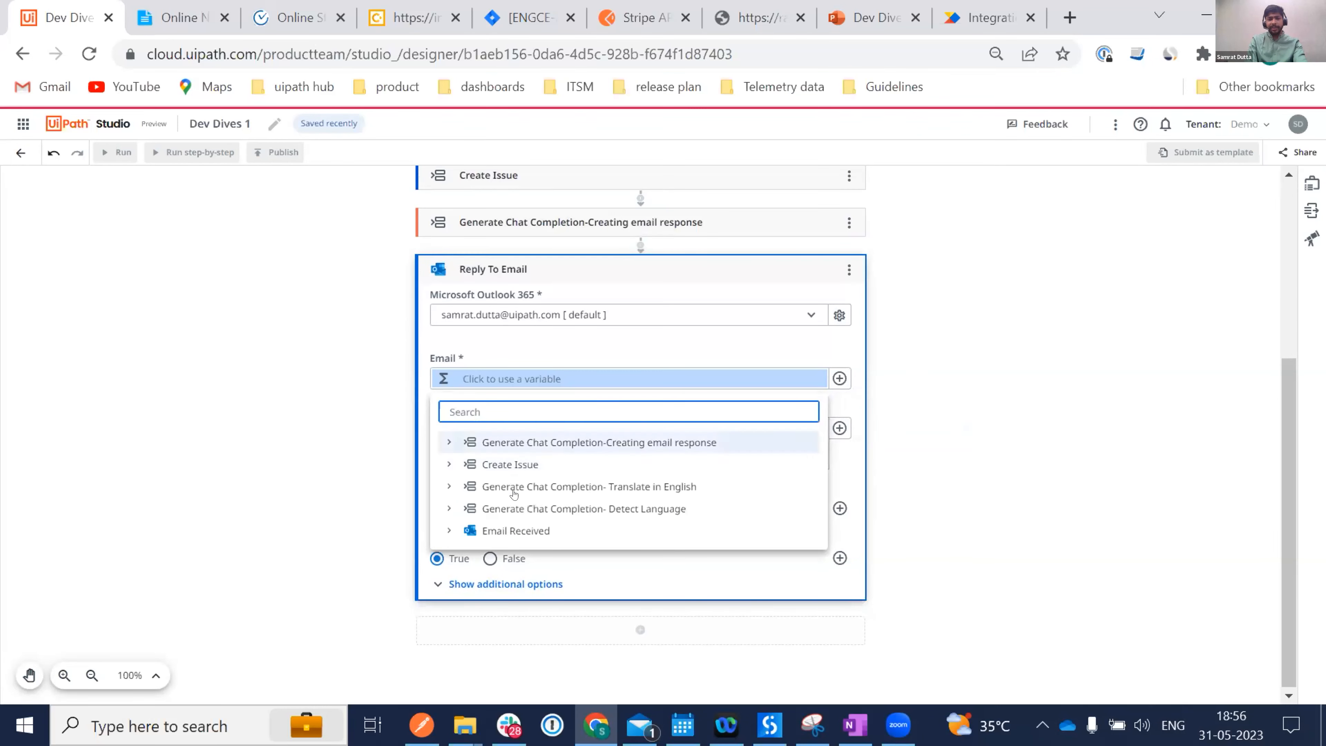
{"action": "left_click", "coordinate": [501, 533]}
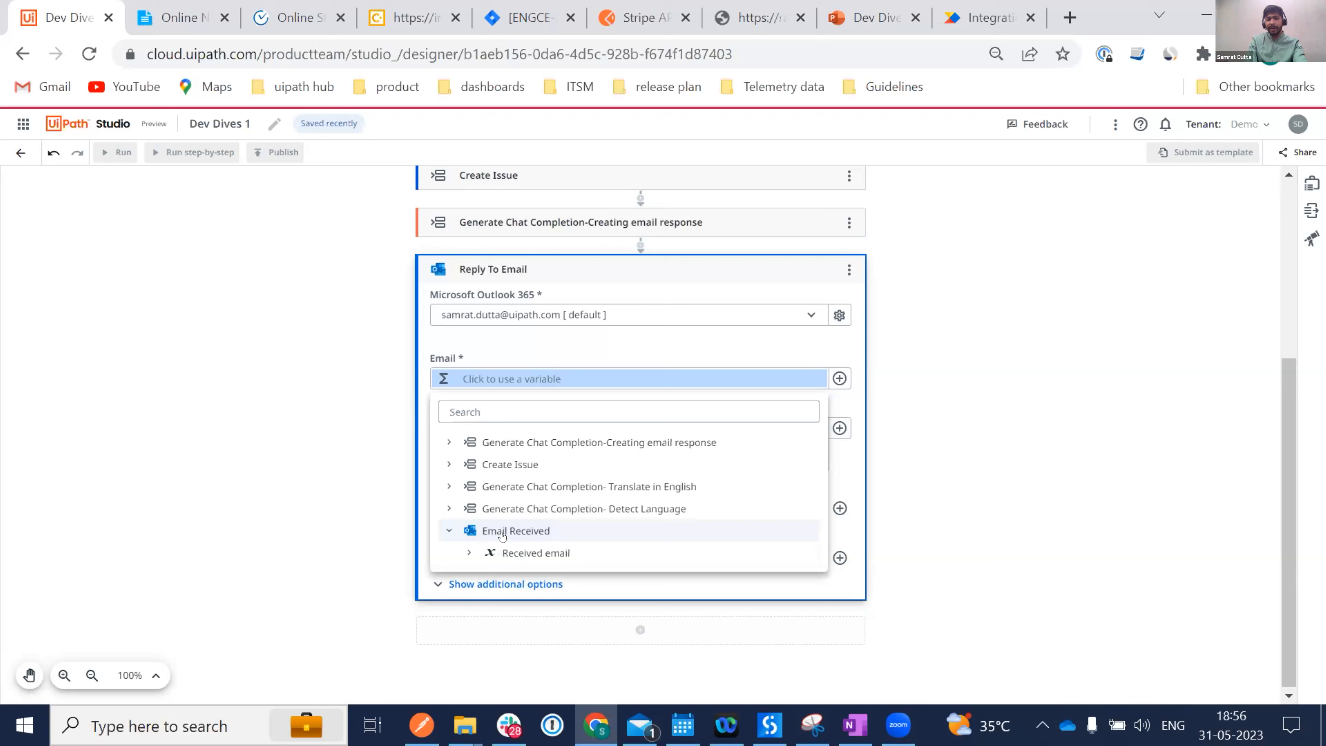
{"action": "left_click", "coordinate": [533, 553]}
{"action": "scroll", "coordinate": [539, 486], "scroll_direction": "down", "scroll_amount": 1}
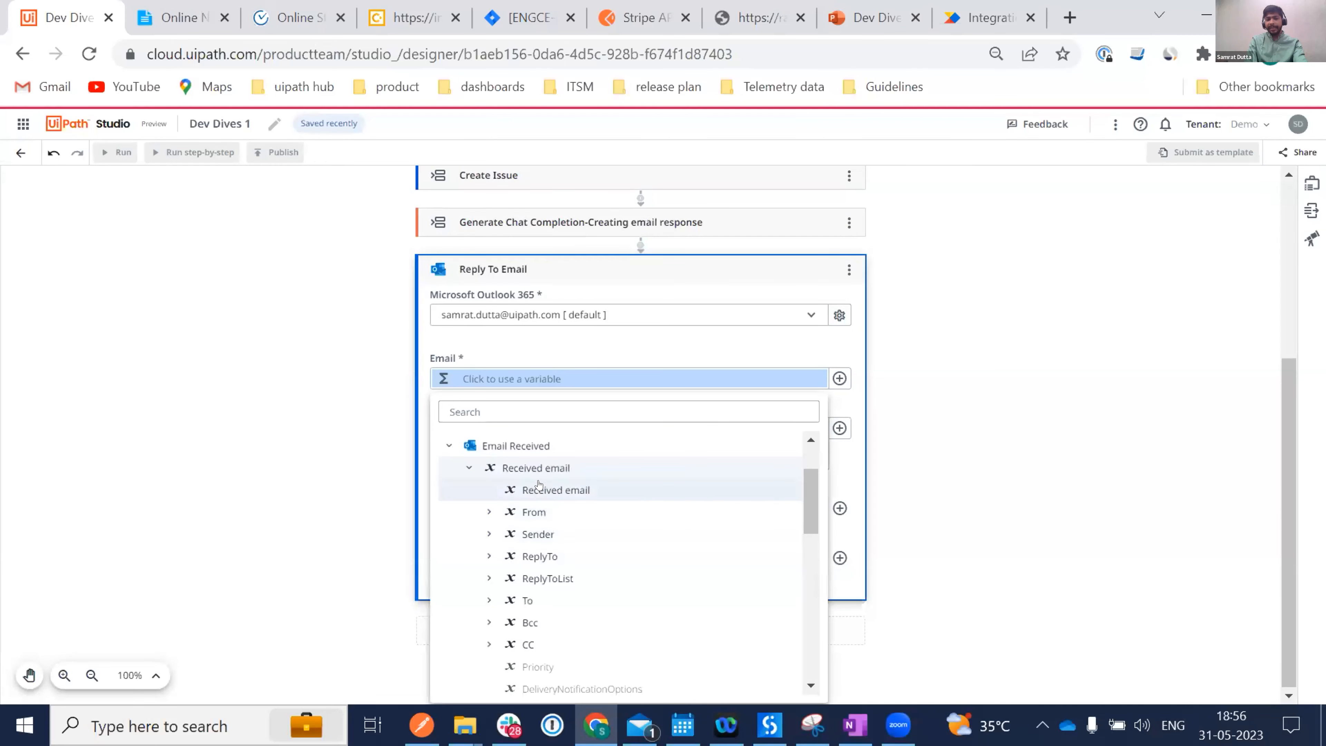
{"action": "left_click", "coordinate": [538, 491]}
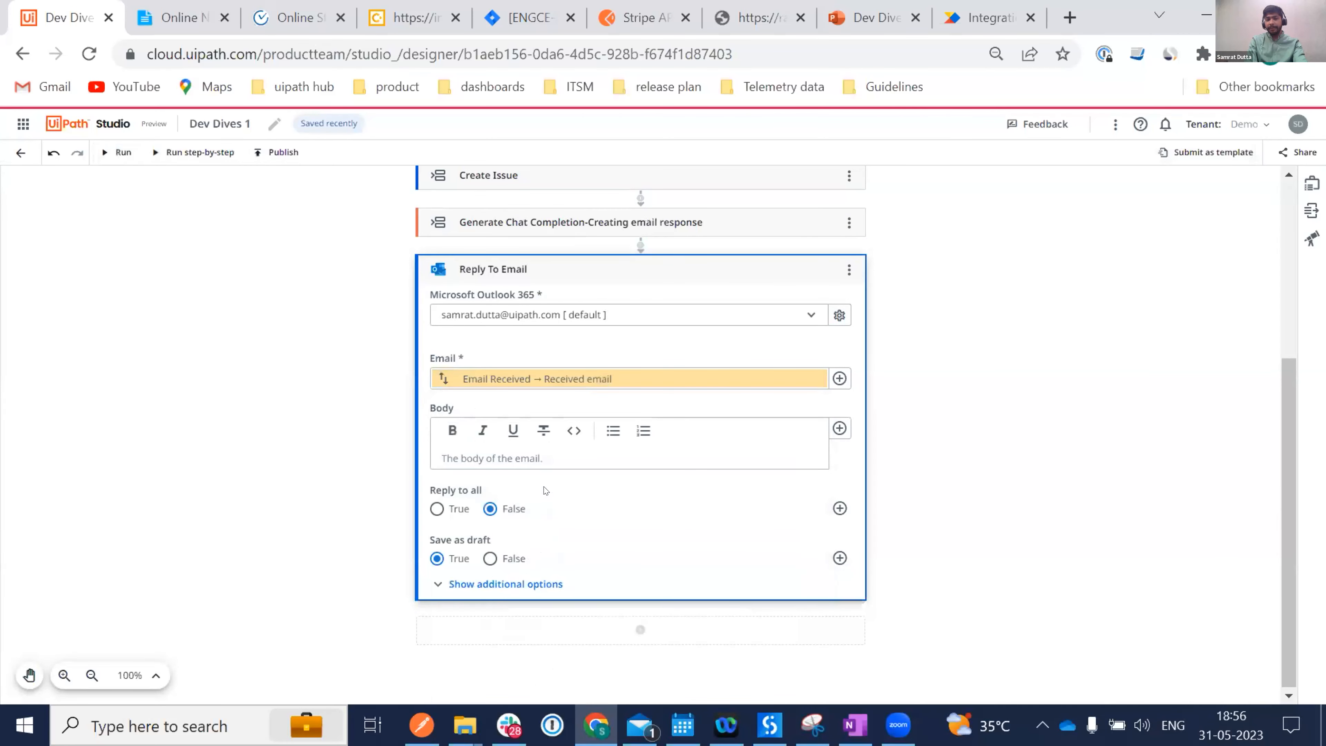
Fill the reply body with Top Generated Text followed by Create Issue's Issue key.
{"action": "left_click", "coordinate": [453, 449]}
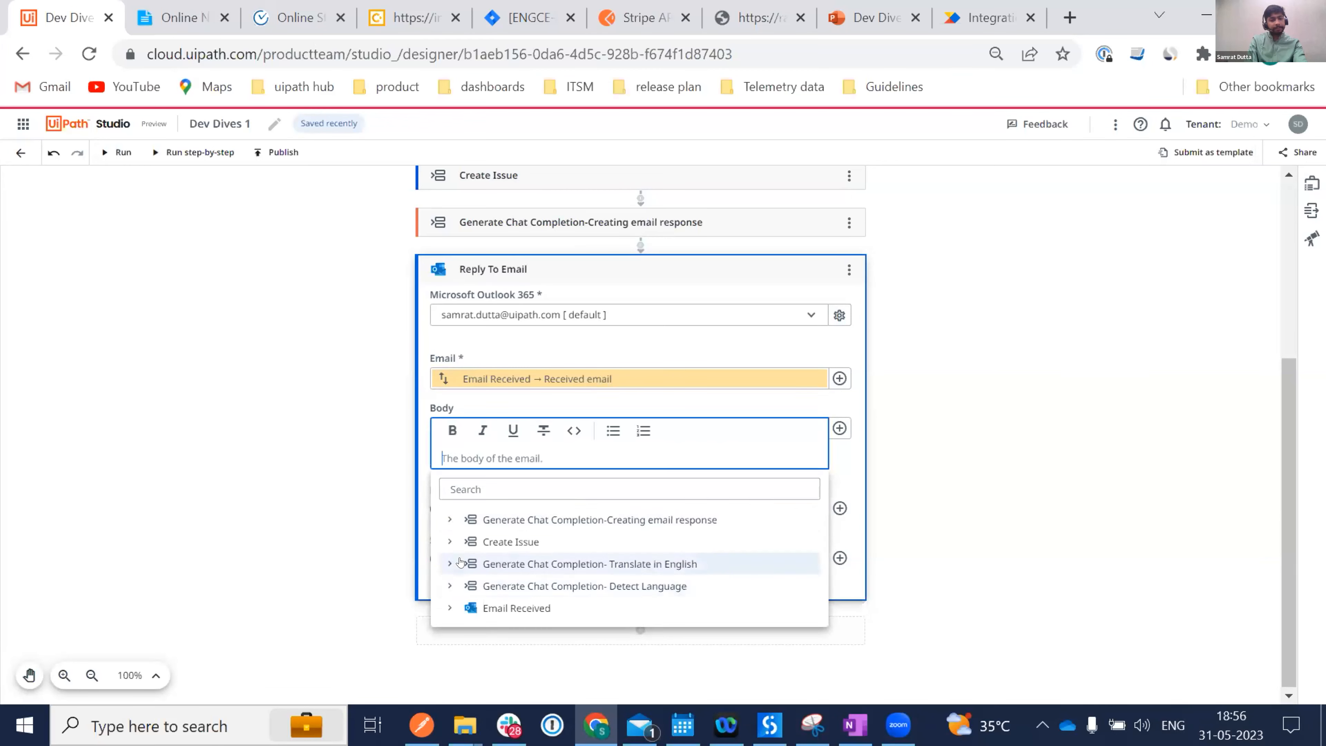
{"action": "left_click", "coordinate": [504, 517]}
{"action": "left_click", "coordinate": [580, 543]}
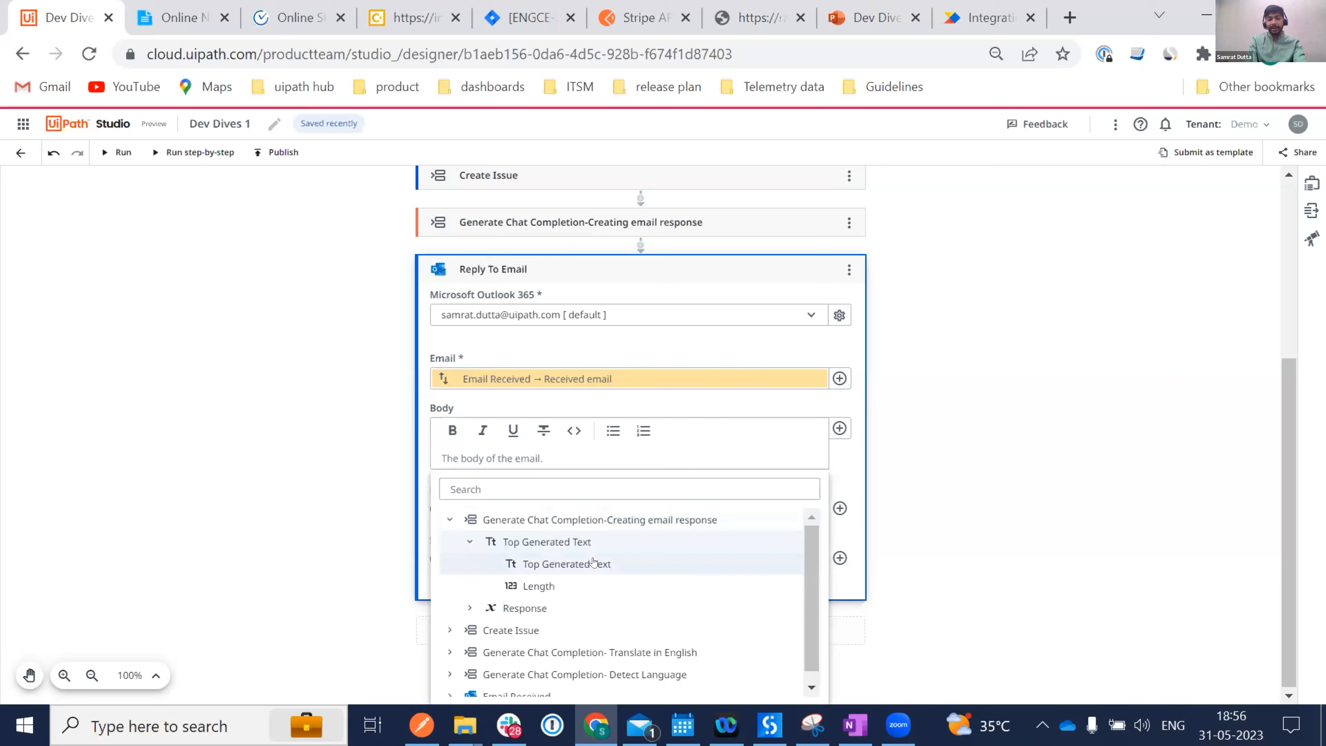
{"action": "left_click", "coordinate": [593, 563]}
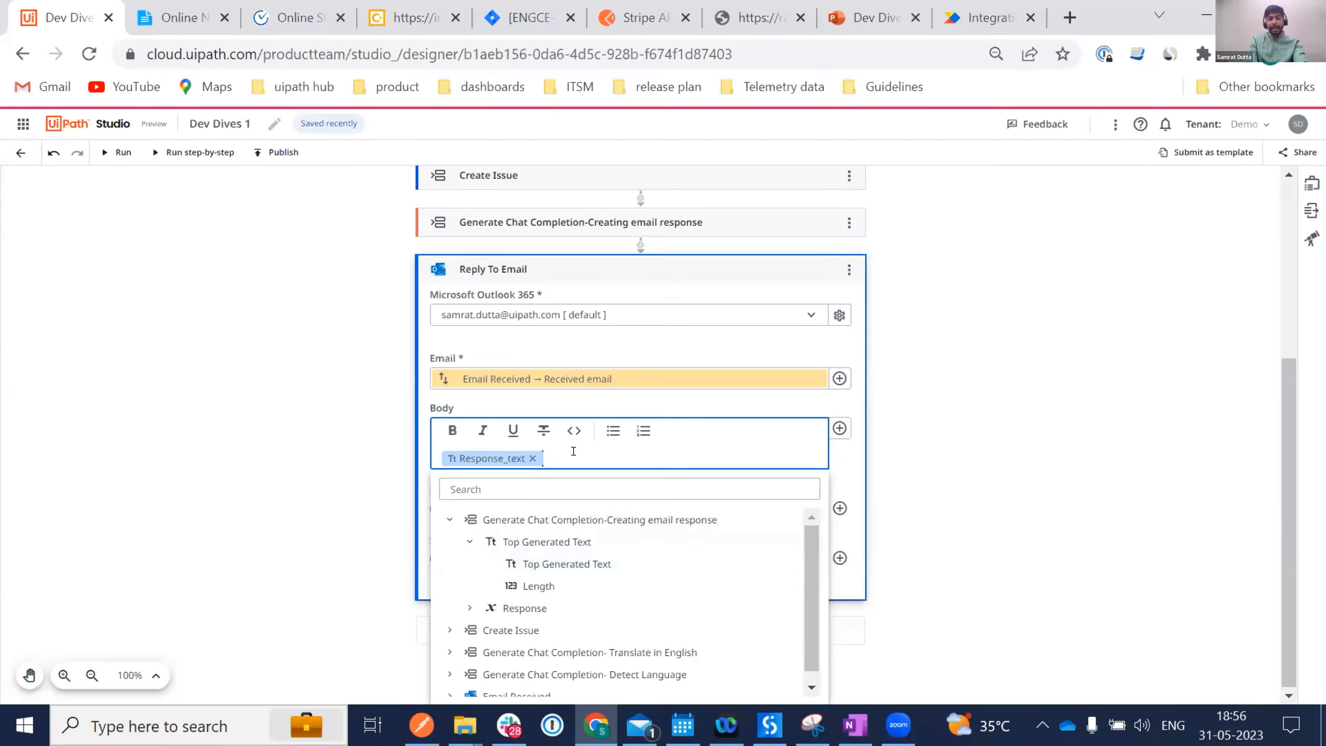
{"action": "left_click", "coordinate": [449, 522]}
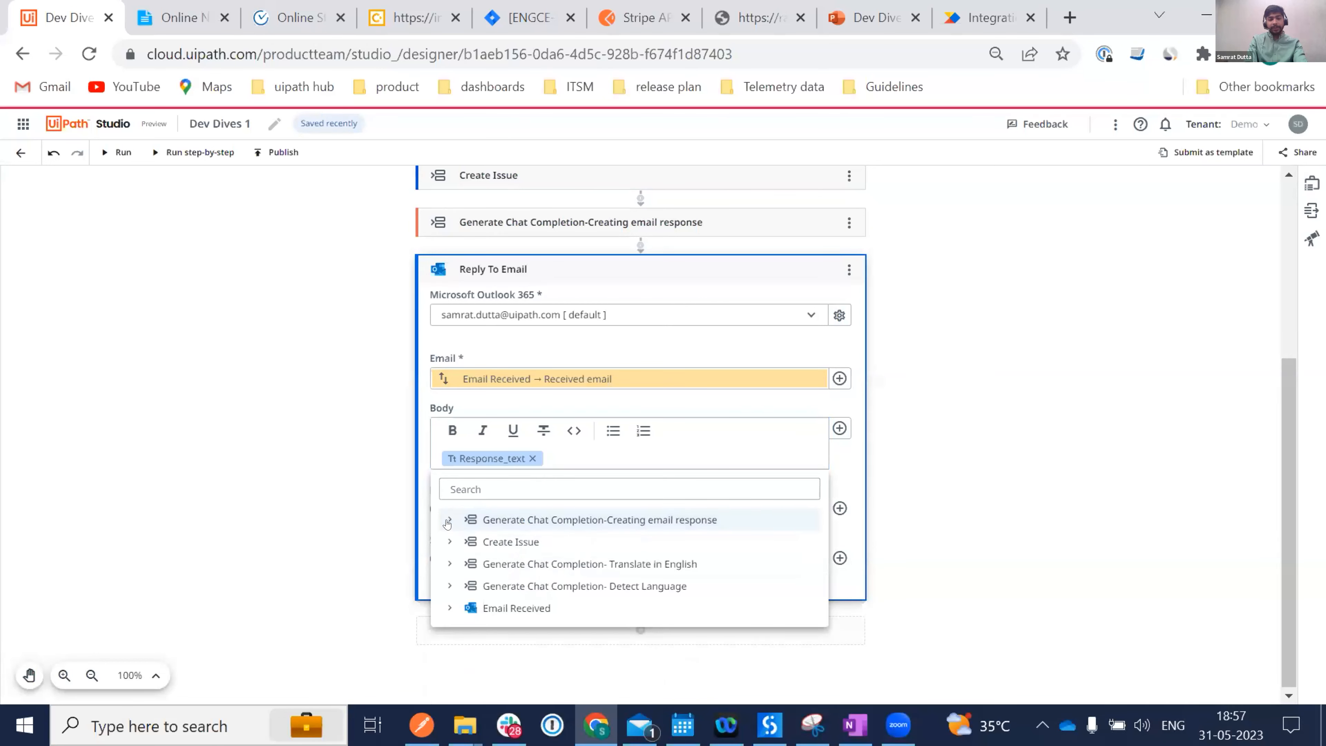
{"action": "left_click", "coordinate": [449, 542]}
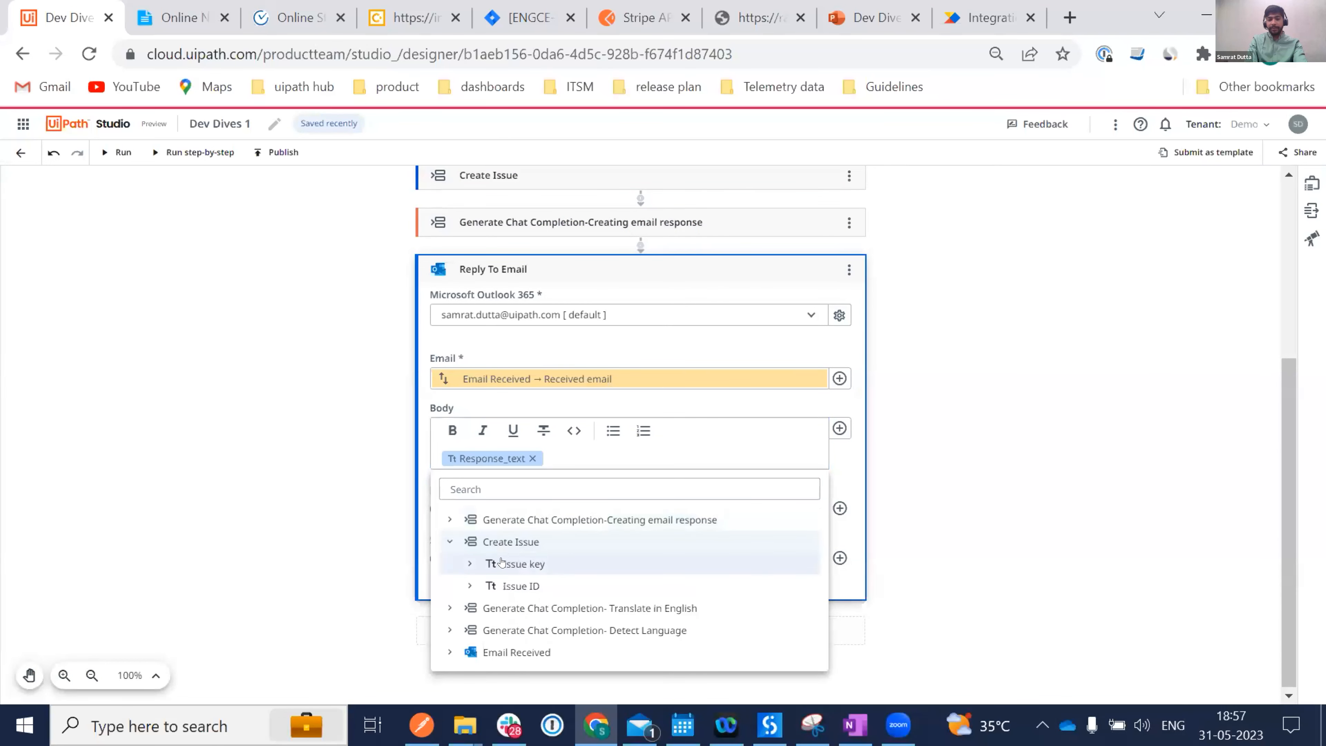
{"action": "left_click", "coordinate": [543, 564]}
{"action": "left_click", "coordinate": [547, 584]}
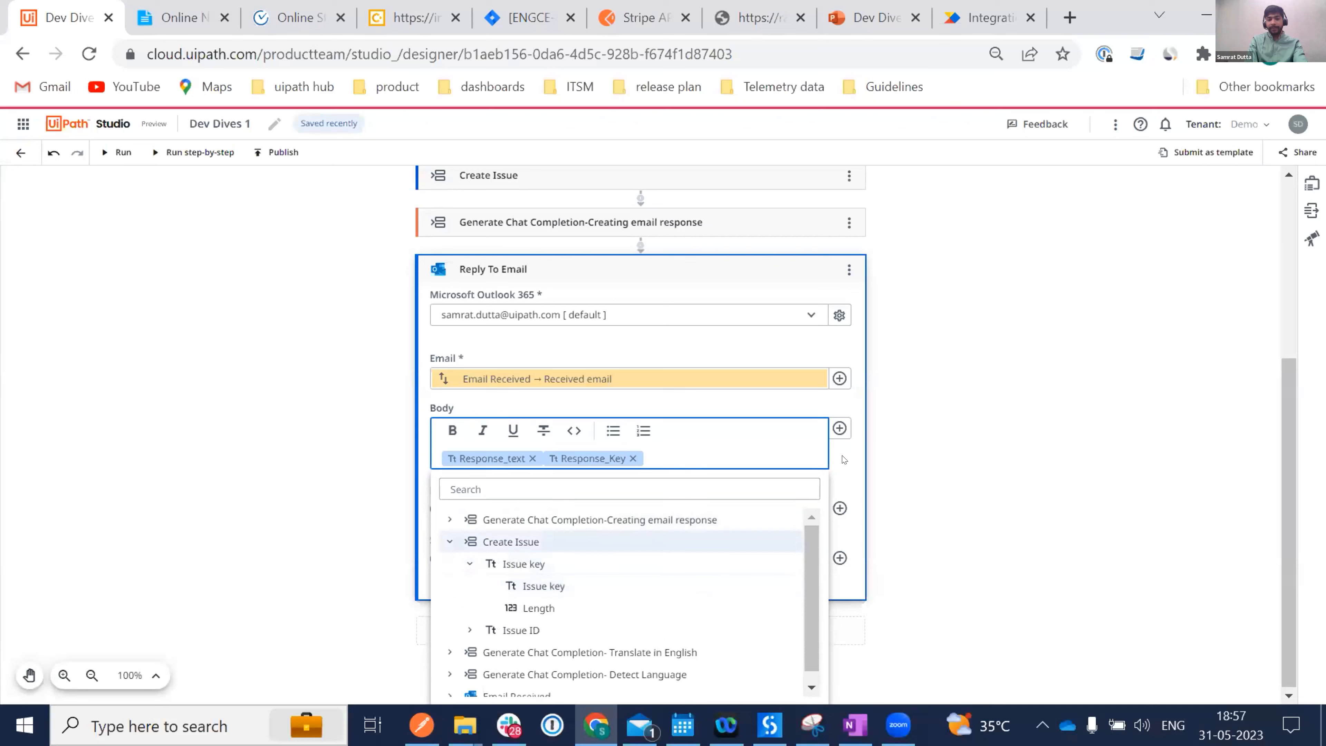
{"action": "left_click", "coordinate": [934, 406]}
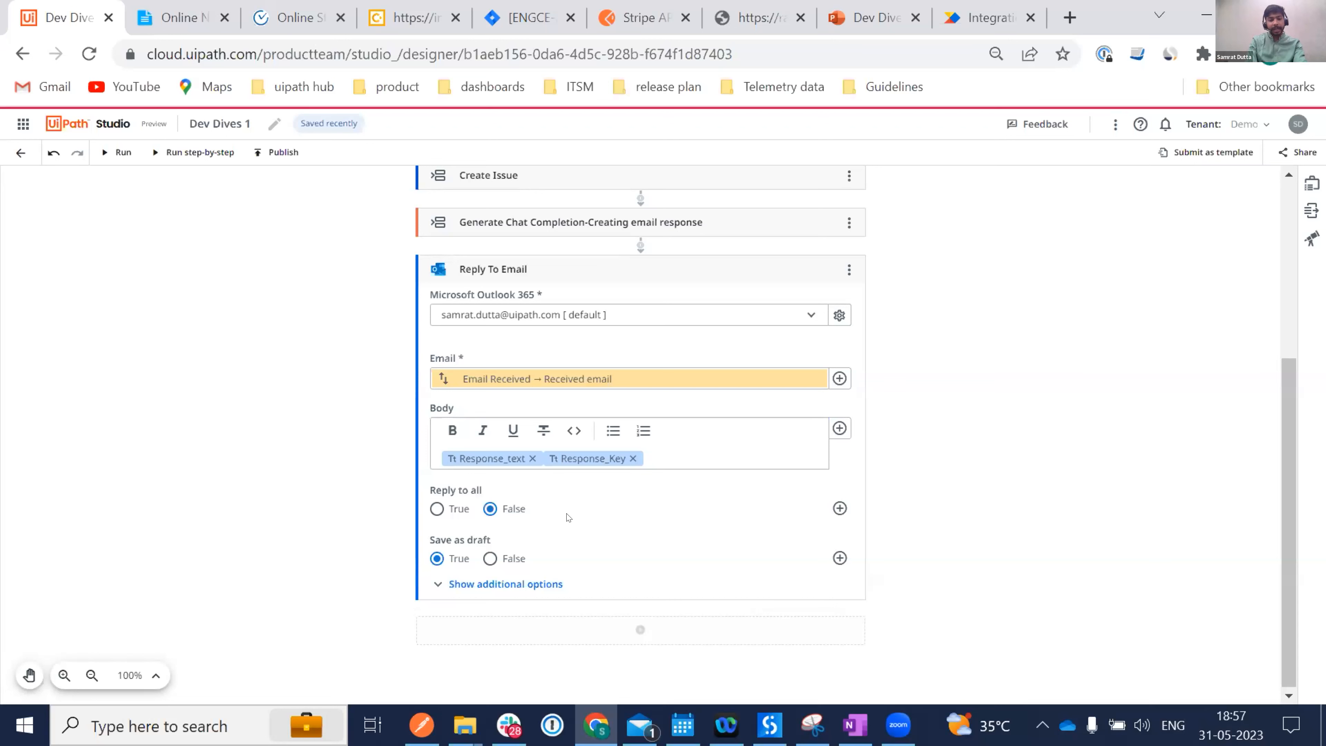
Set Save as draft to False in the reply's additional options.
{"action": "left_click", "coordinate": [462, 583]}
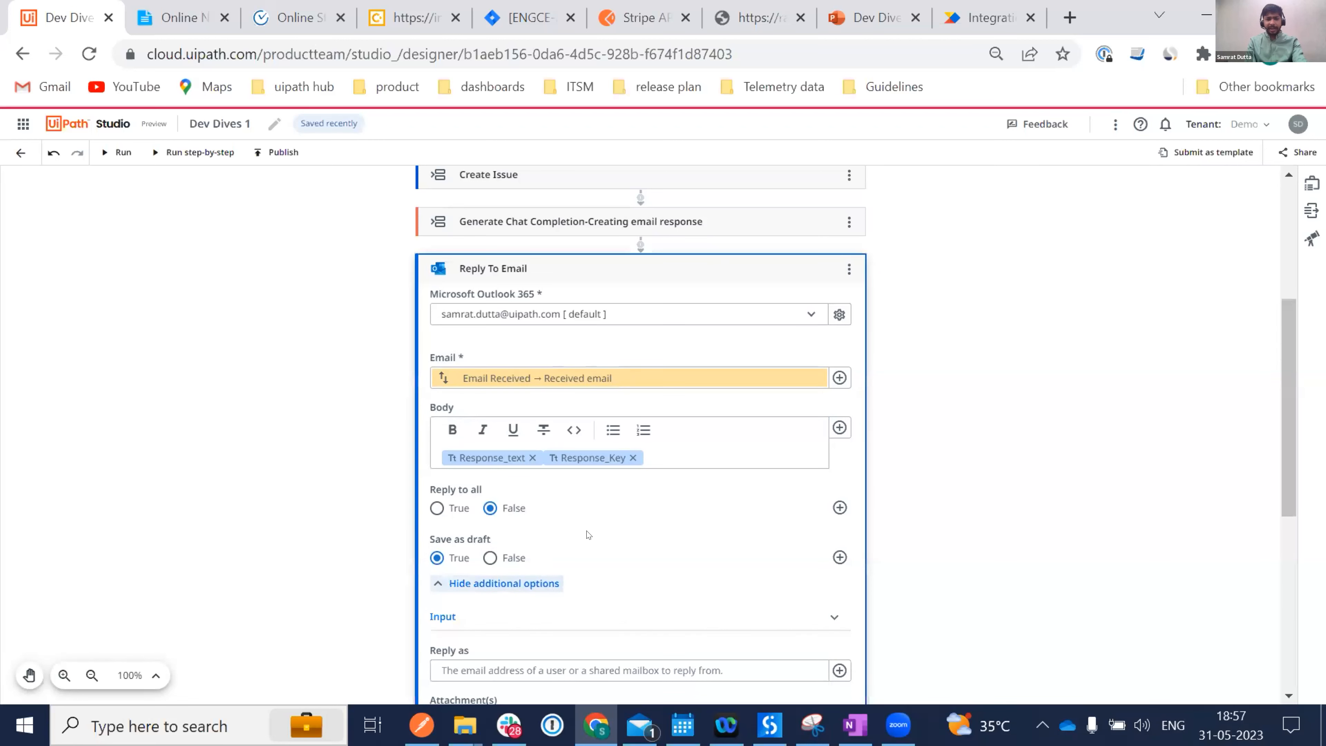
{"action": "left_click", "coordinate": [484, 557]}
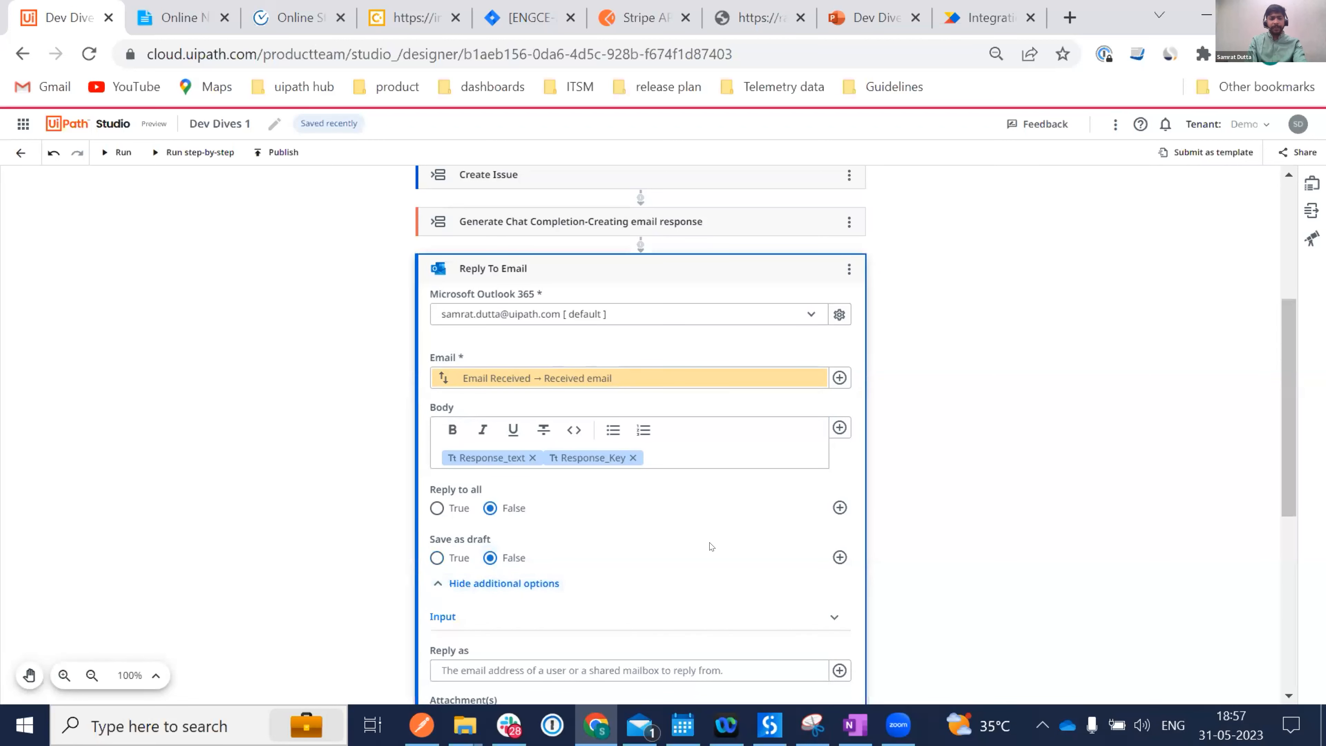
{"action": "scroll", "coordinate": [710, 547], "scroll_direction": "down", "scroll_amount": 5}
{"action": "scroll", "coordinate": [708, 546], "scroll_direction": "down", "scroll_amount": 1}
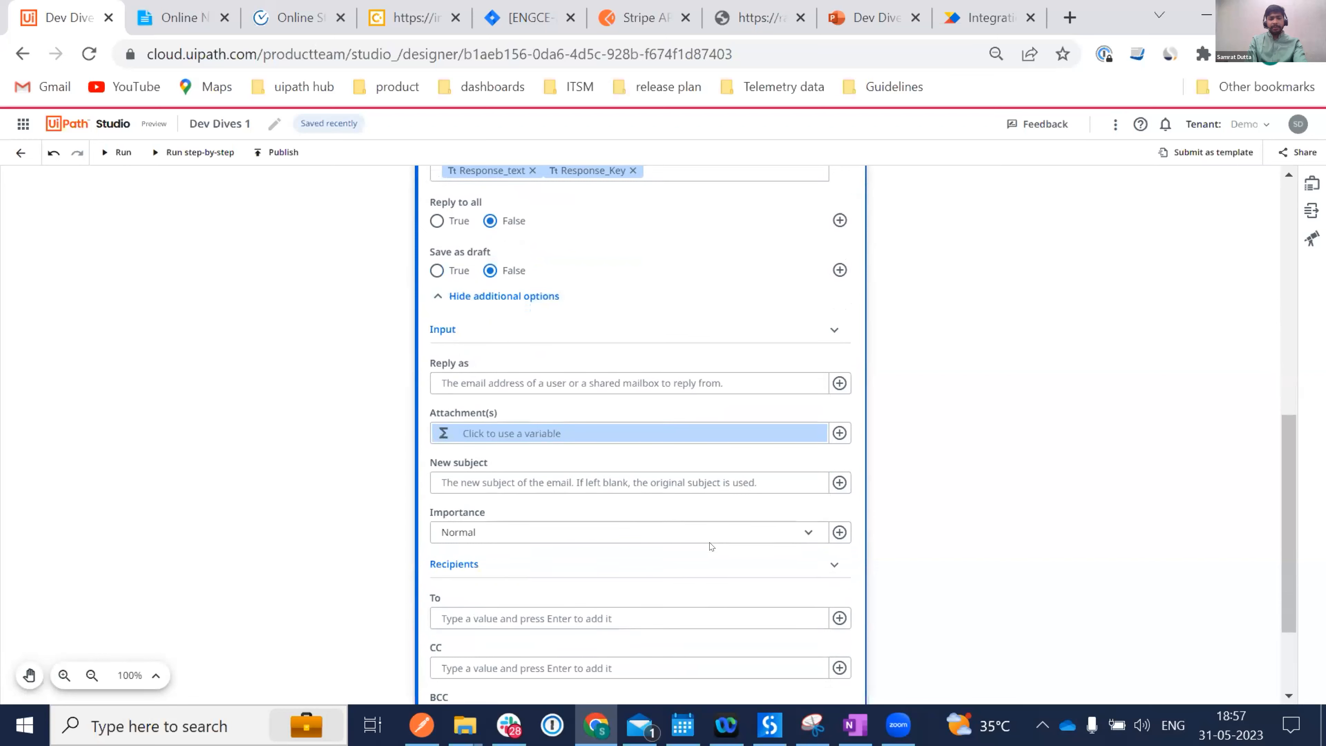
{"action": "scroll", "coordinate": [707, 546], "scroll_direction": "up", "scroll_amount": 6}
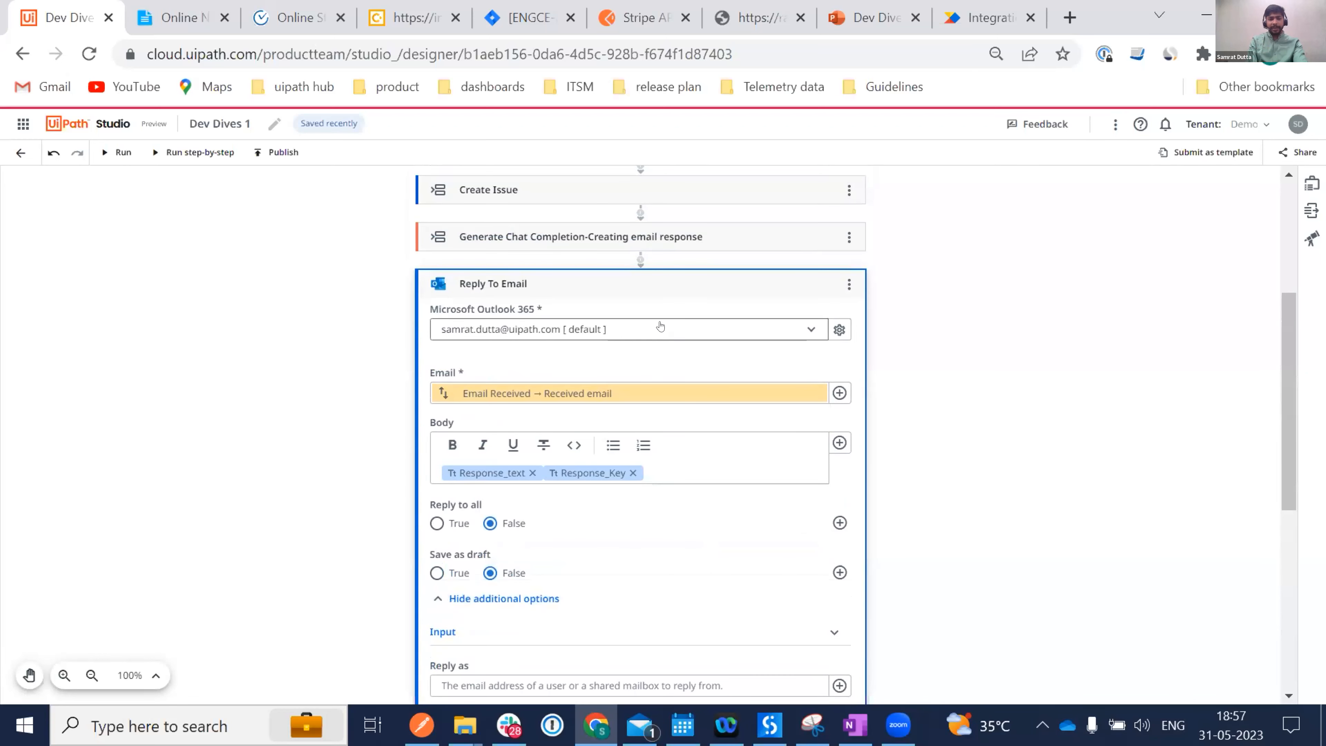
Add an Outlook Download Email Attachments activity below Reply To Email.
{"action": "left_click", "coordinate": [634, 275]}
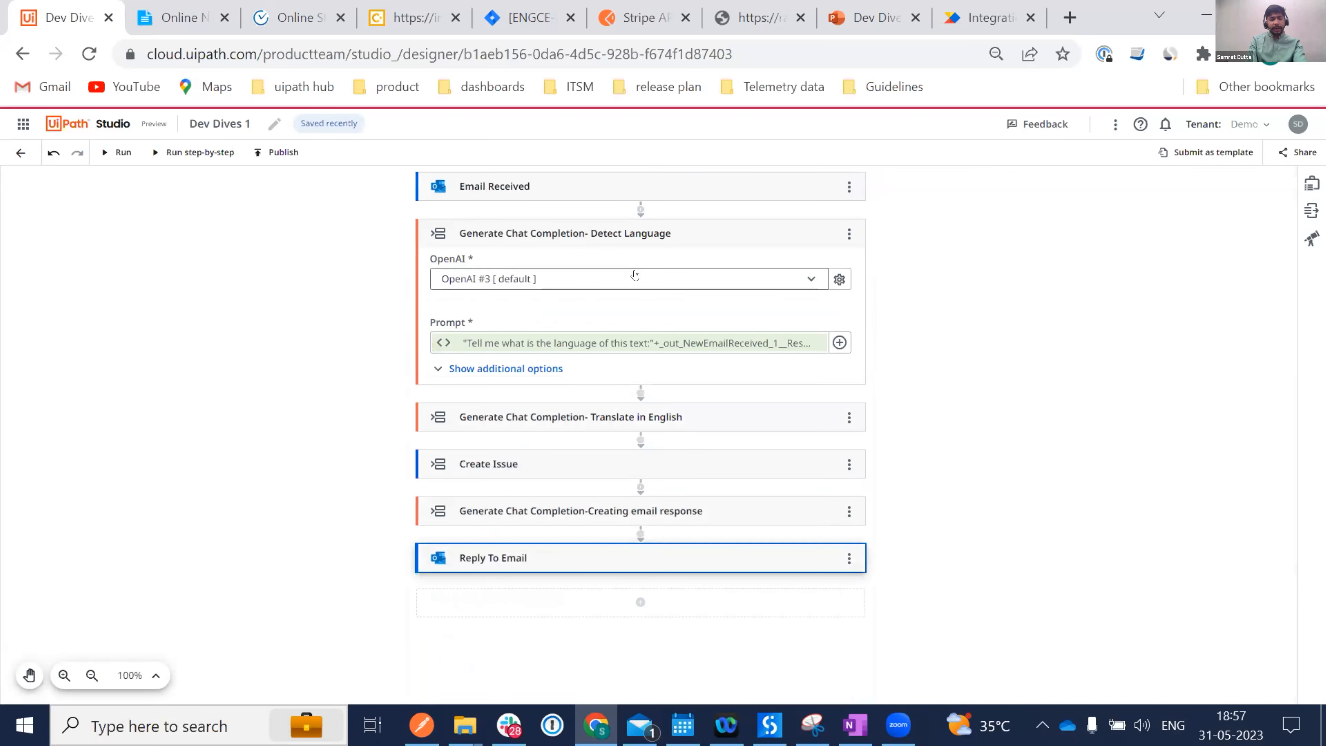
{"action": "left_click", "coordinate": [641, 602]}
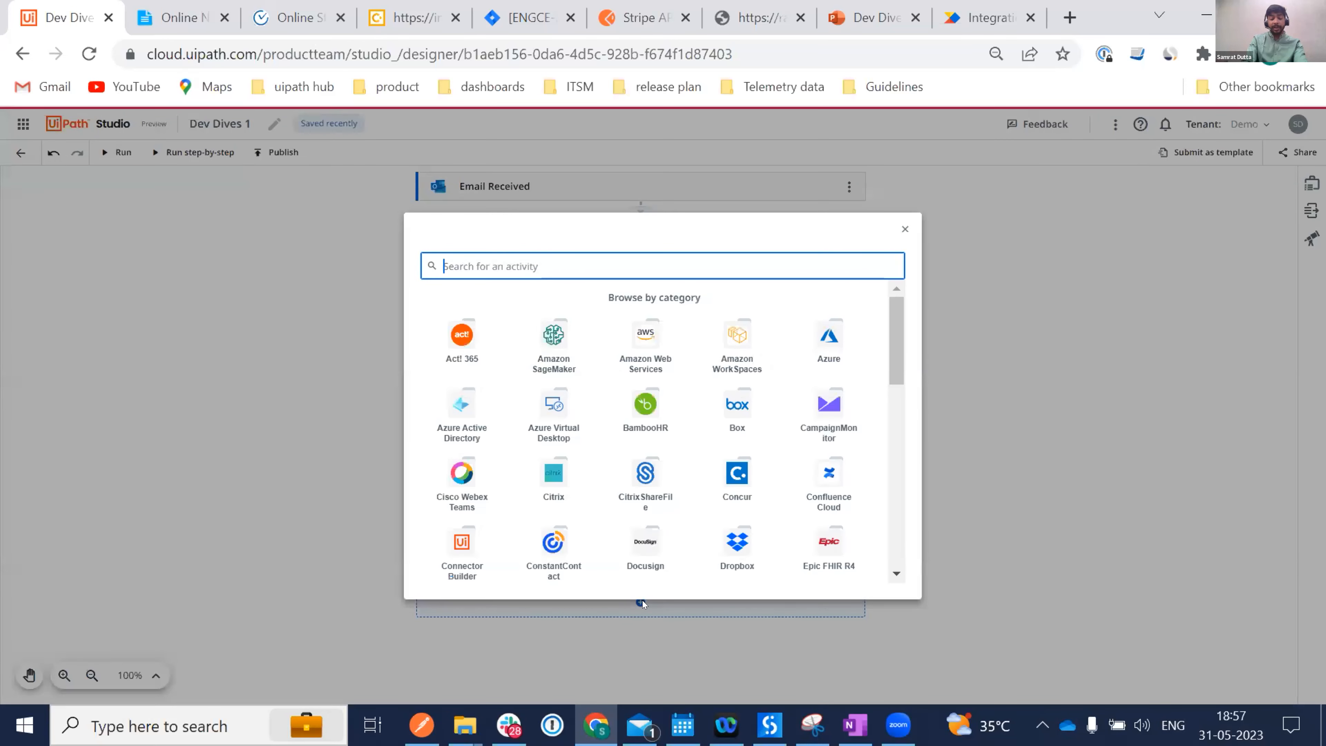
{"action": "type", "text": "do"}
{"action": "key", "text": "BackSpace"}
{"action": "key", "text": "BackSpace"}
{"action": "type", "text": "outlook"}
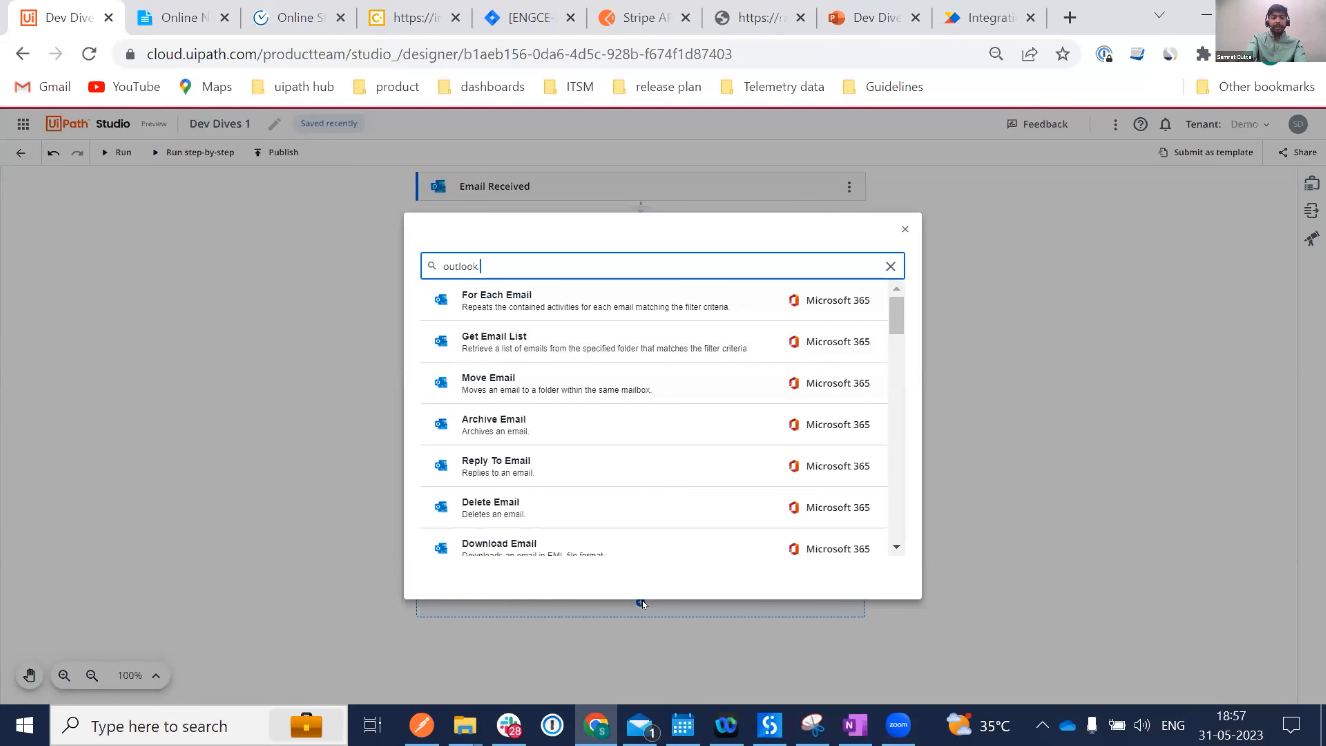
{"action": "type", "text": " download"}
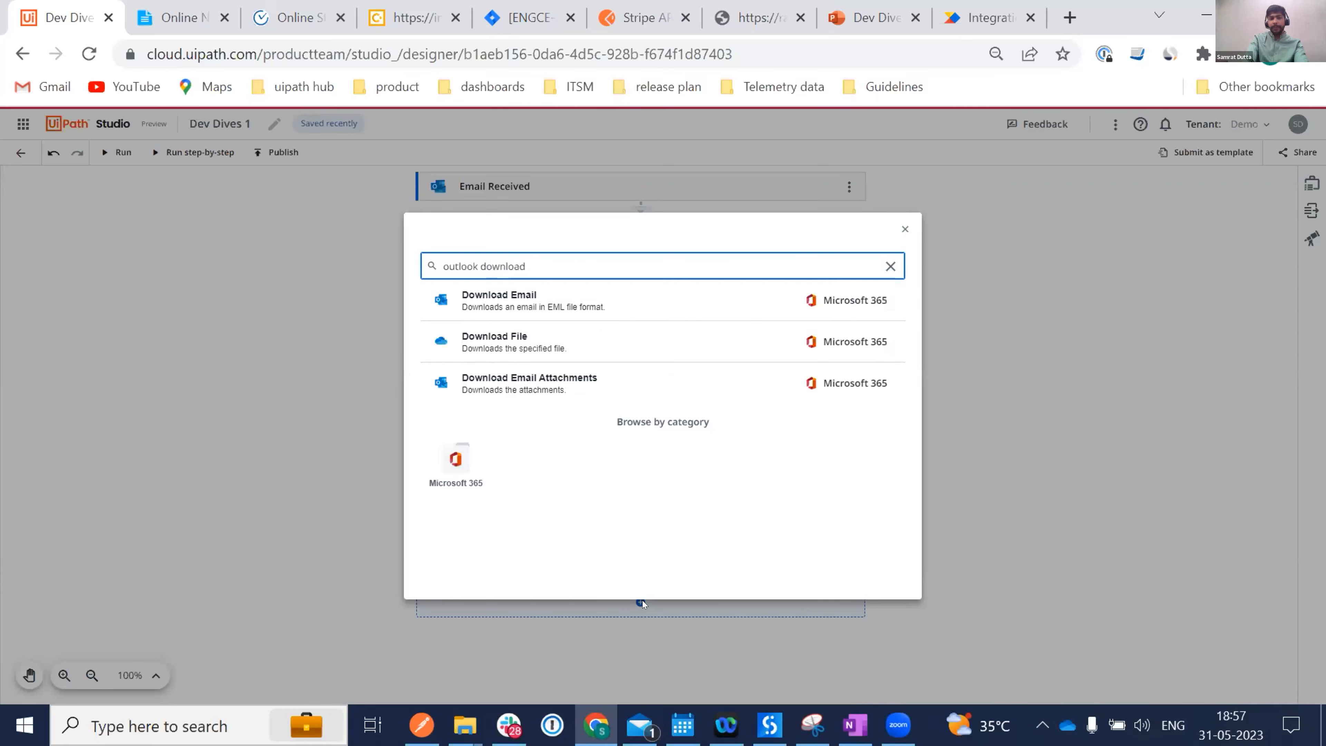
{"action": "left_click", "coordinate": [540, 386]}
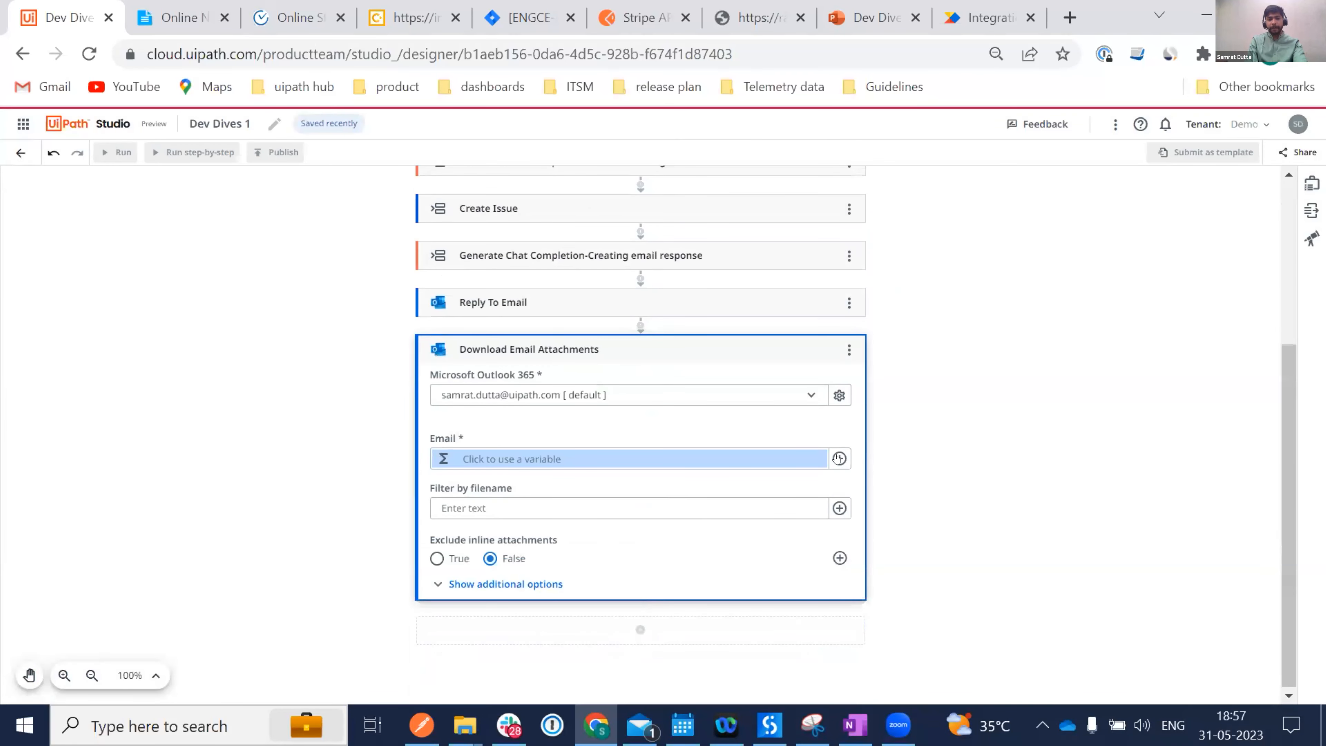
Set Email to Email Received's Received email and Exclude inline attachments to True.
{"action": "left_click", "coordinate": [838, 458]}
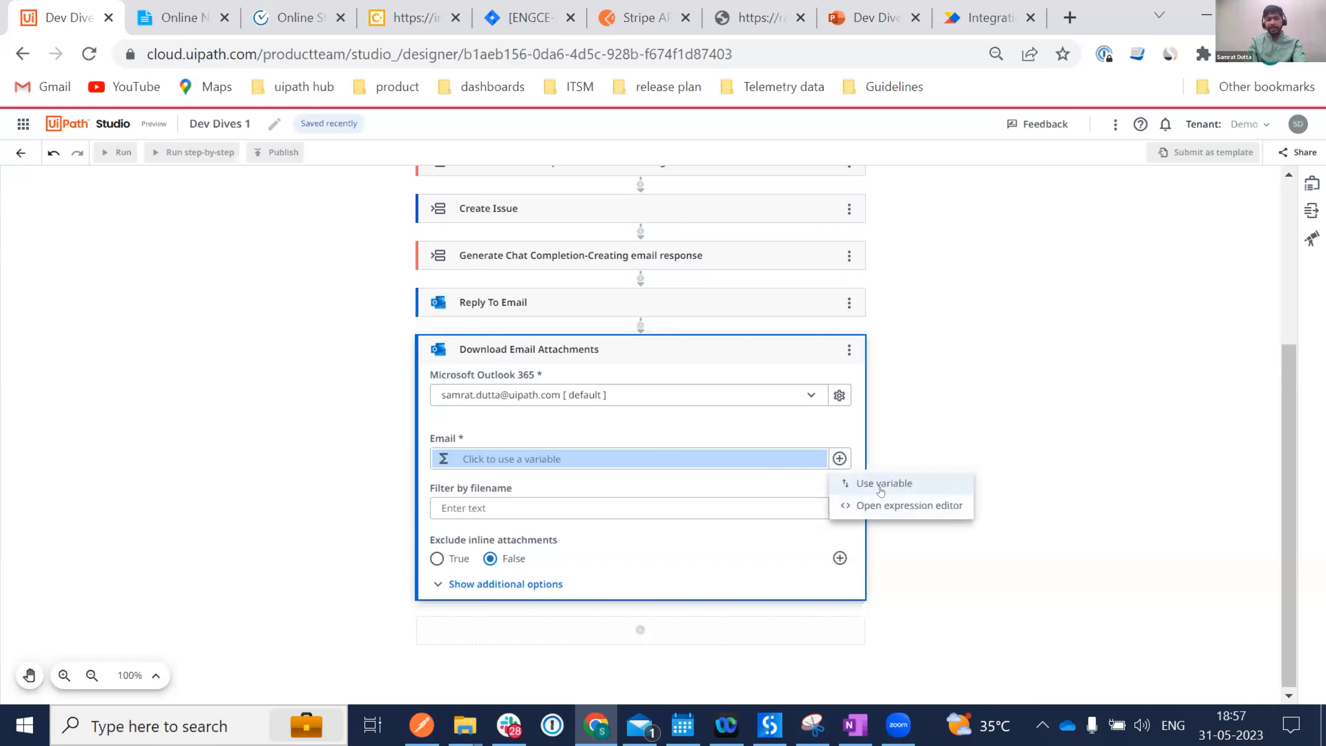
{"action": "left_click", "coordinate": [862, 484]}
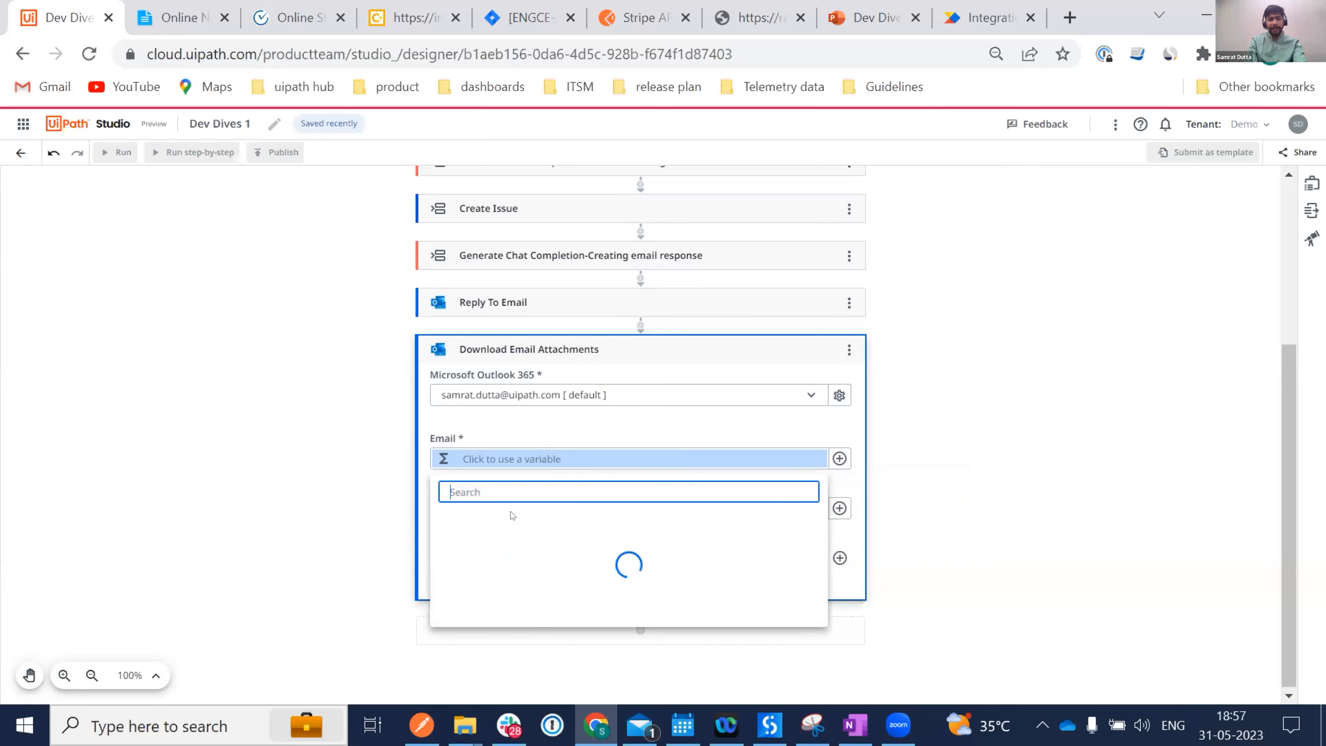
{"action": "left_click", "coordinate": [515, 611]}
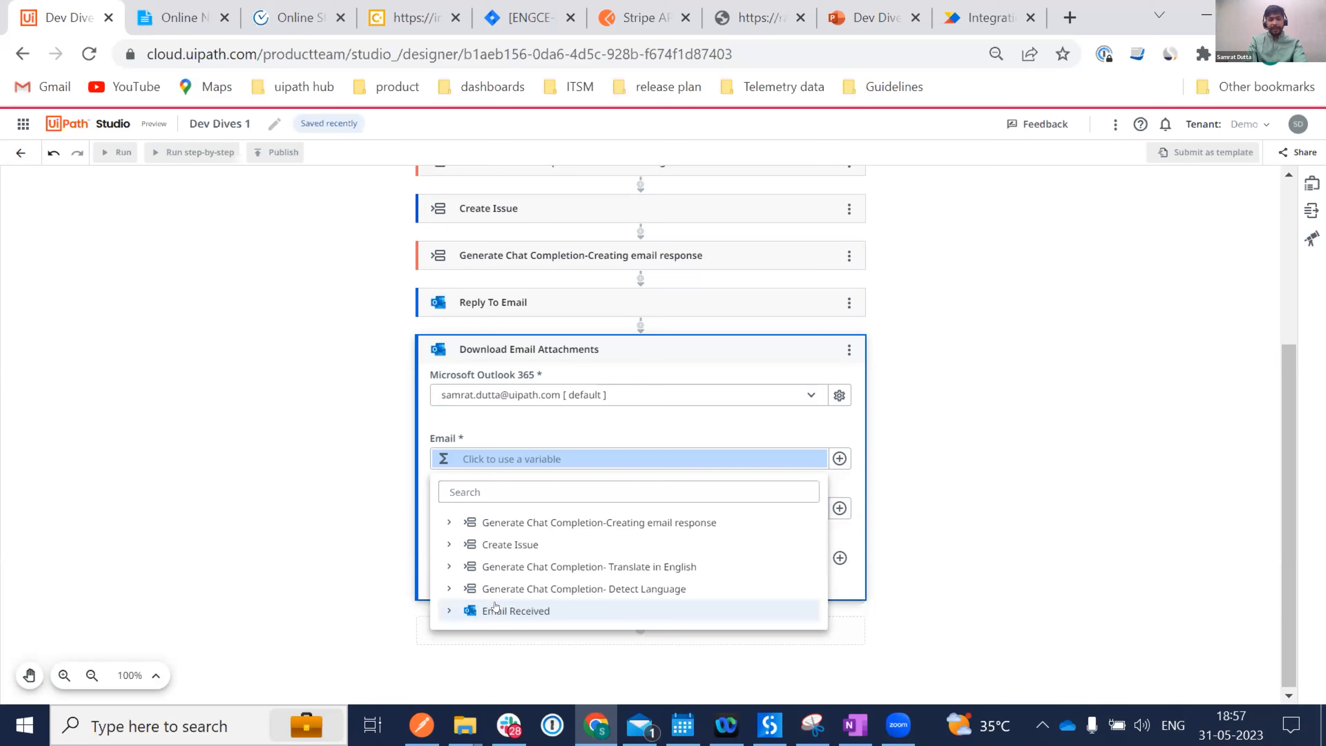
{"action": "left_click", "coordinate": [529, 632]}
{"action": "scroll", "coordinate": [528, 633], "scroll_direction": "down", "scroll_amount": 1}
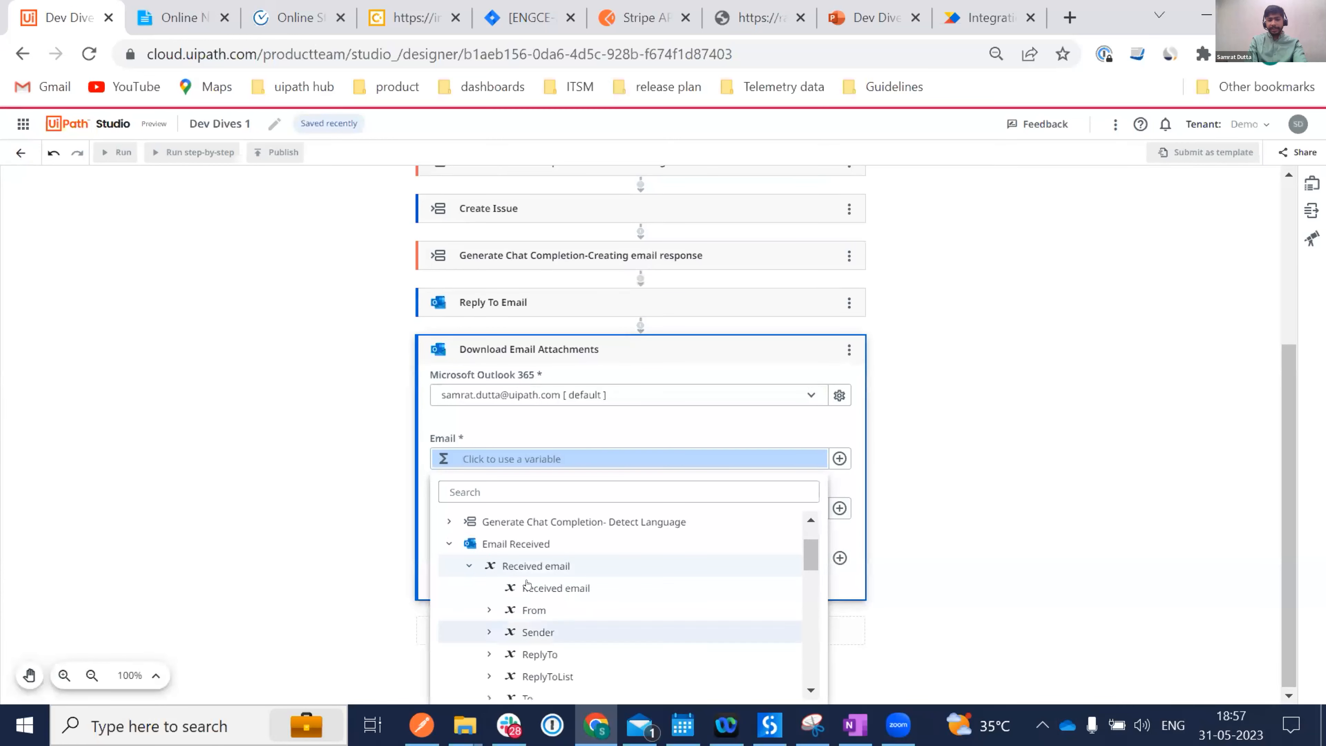
{"action": "left_click", "coordinate": [528, 586]}
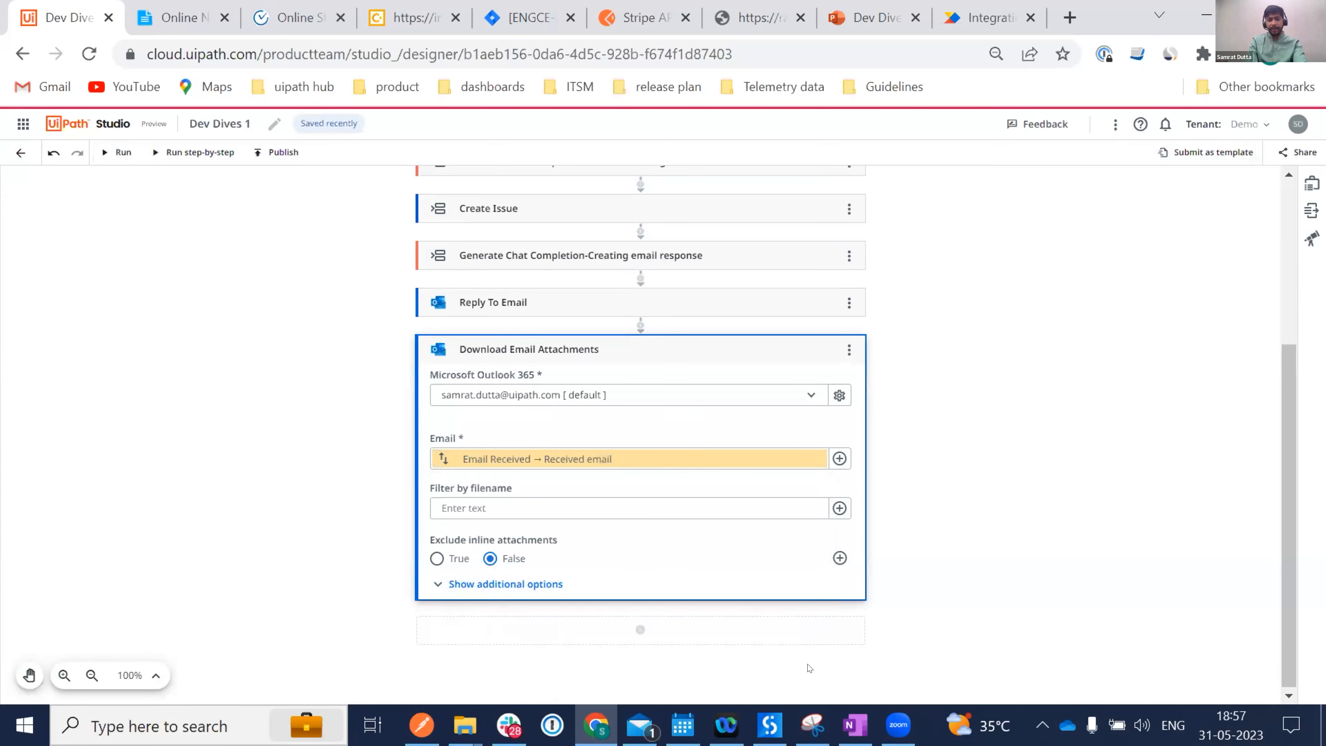
{"action": "left_click", "coordinate": [458, 583]}
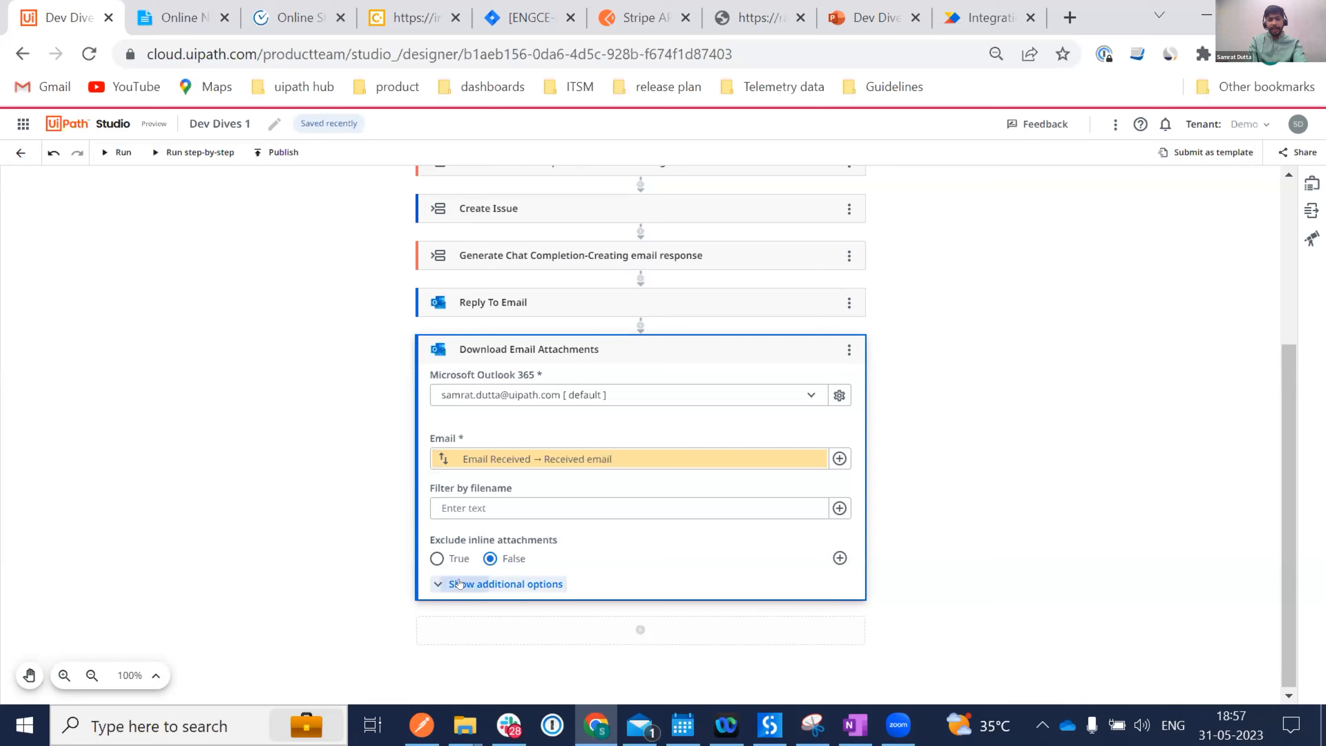
{"action": "left_click", "coordinate": [429, 559]}
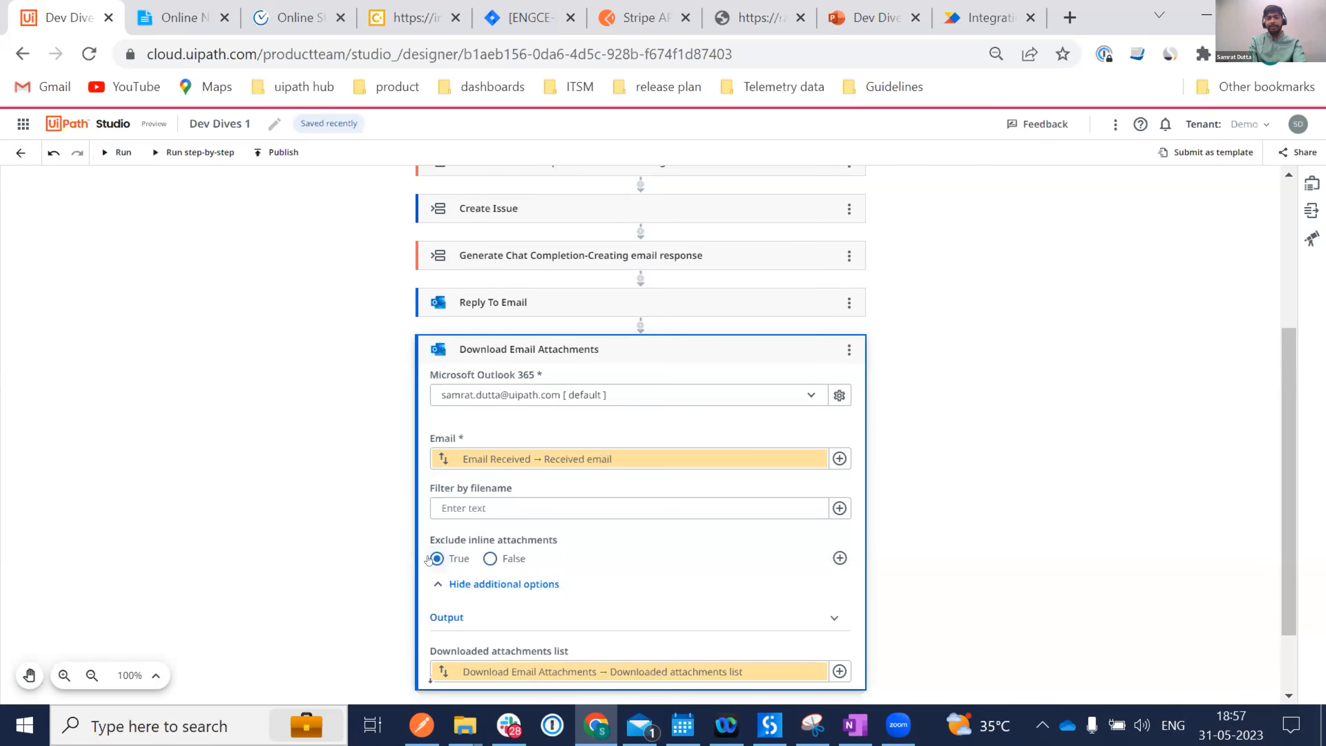
{"action": "scroll", "coordinate": [291, 516], "scroll_direction": "down", "scroll_amount": 2}
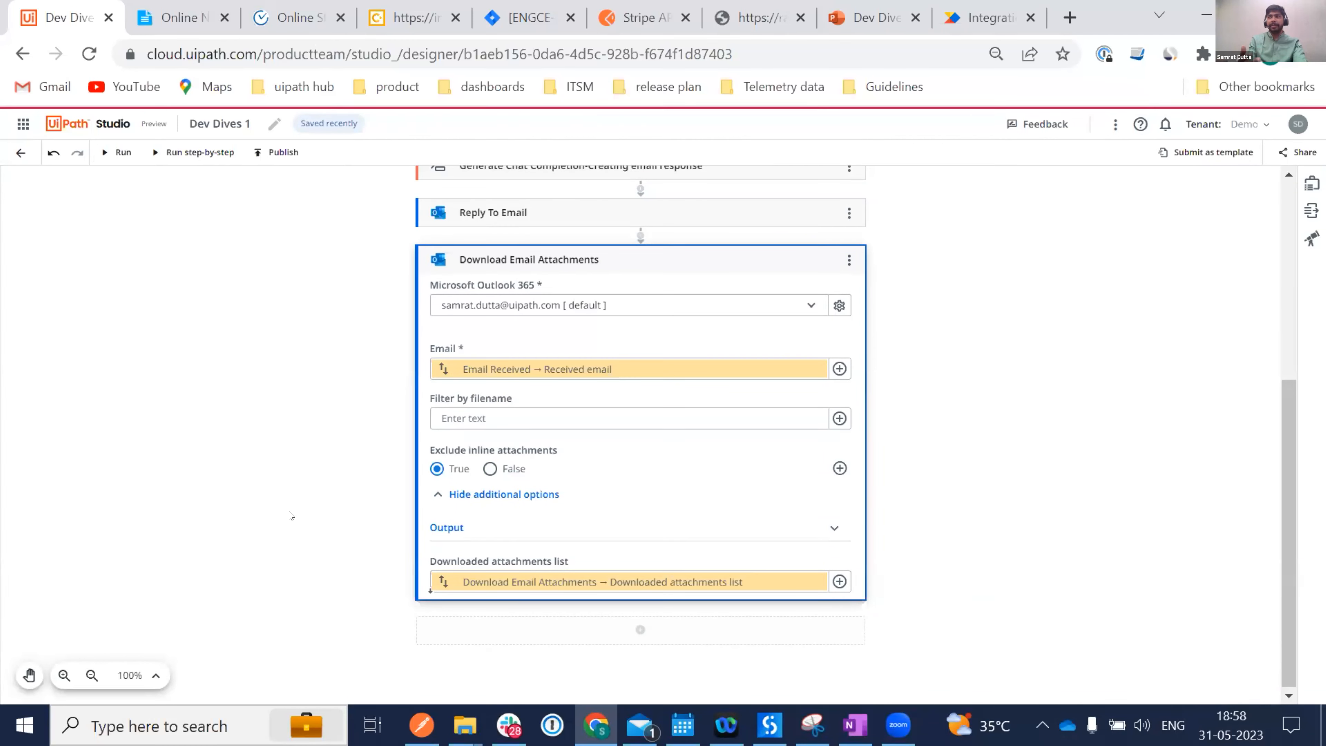
Add a Jira Add Issue Attachment step with File Resource set to the Downloaded attachments list.
{"action": "left_click", "coordinate": [637, 630]}
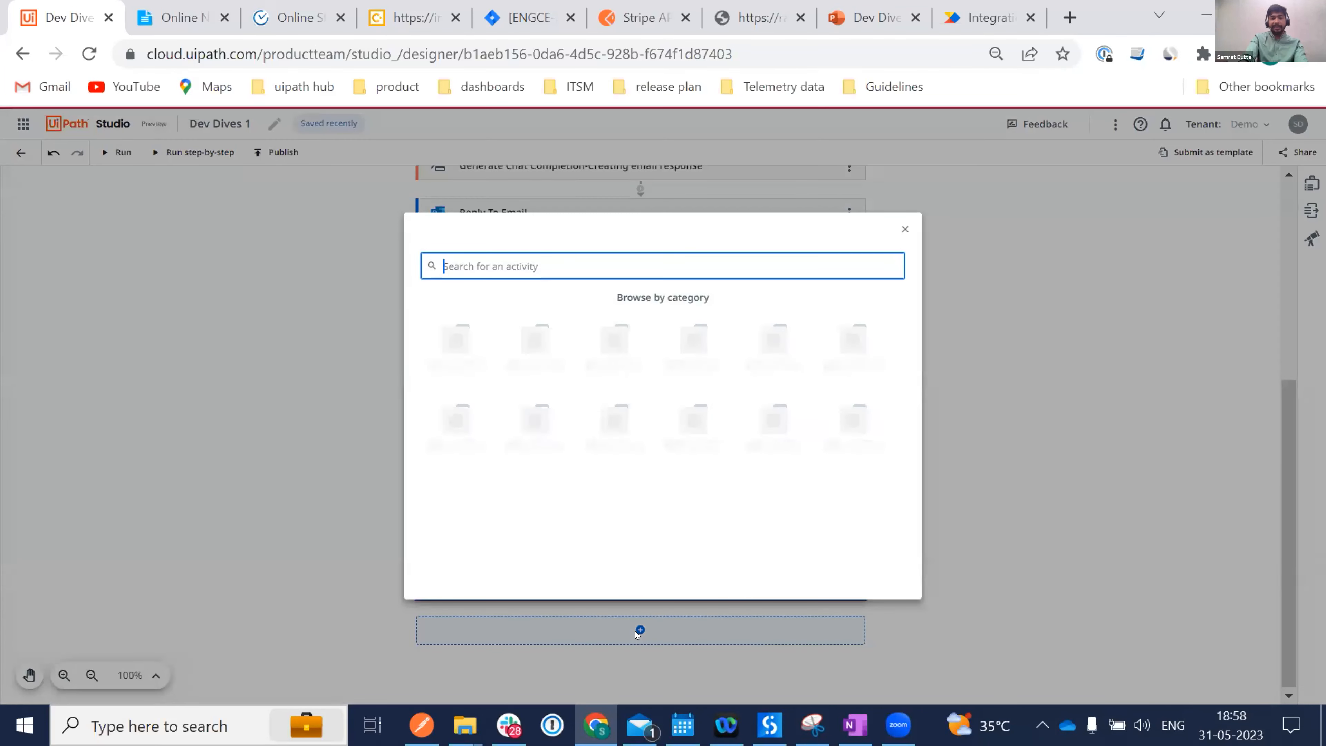
{"action": "type", "text": "Jira"}
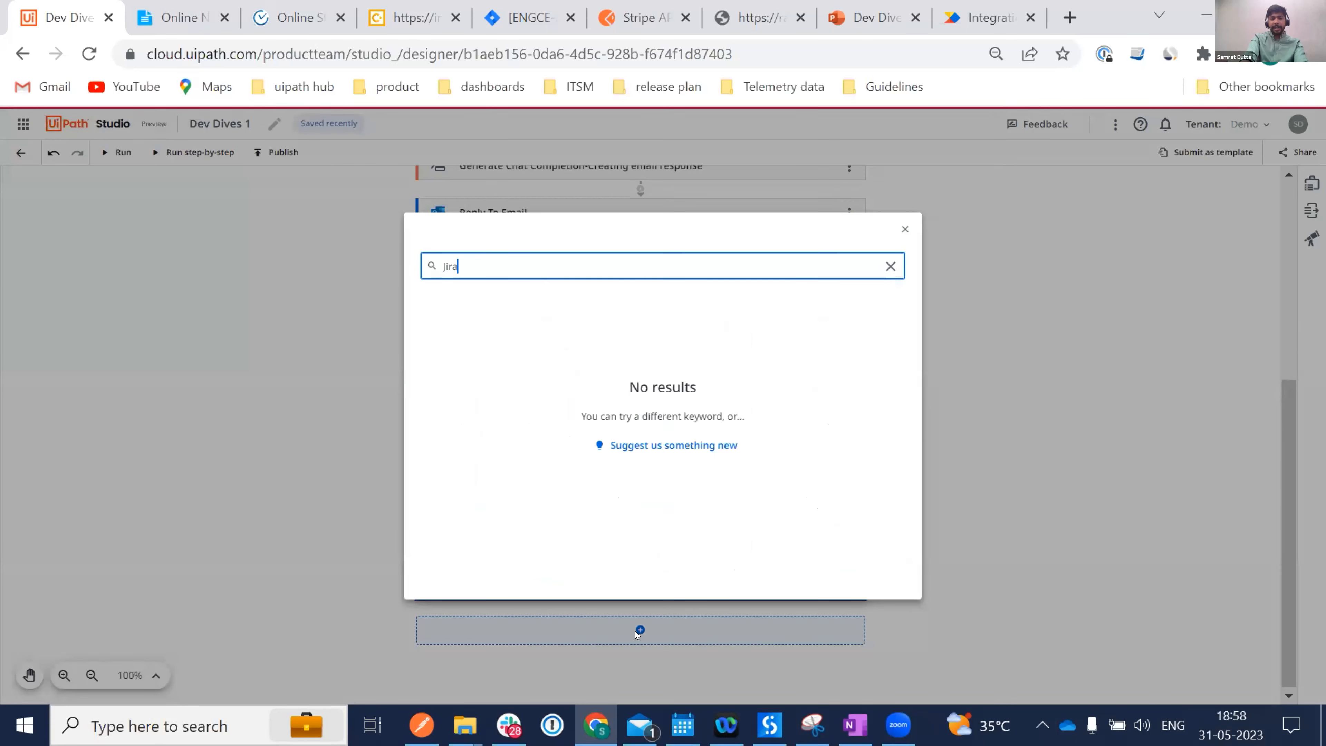
{"action": "type", "text": " Att"}
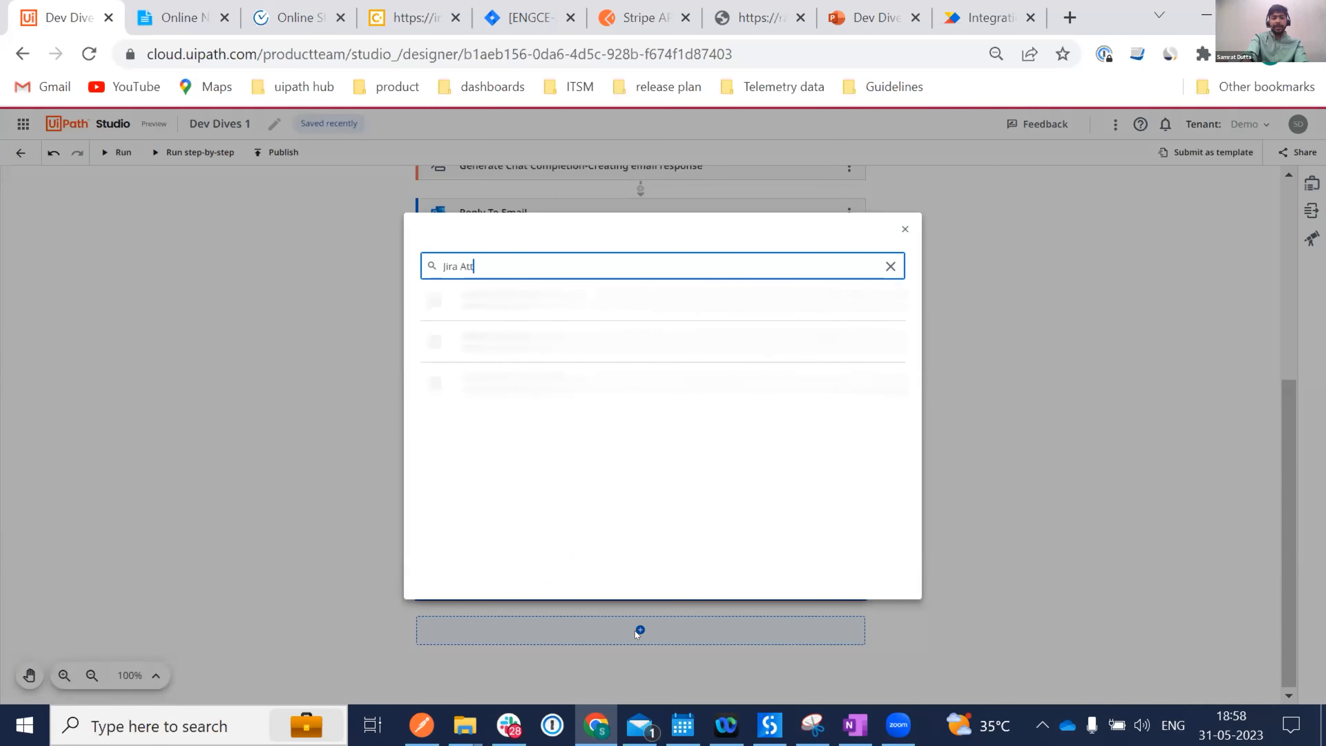
{"action": "type", "text": "achmen"}
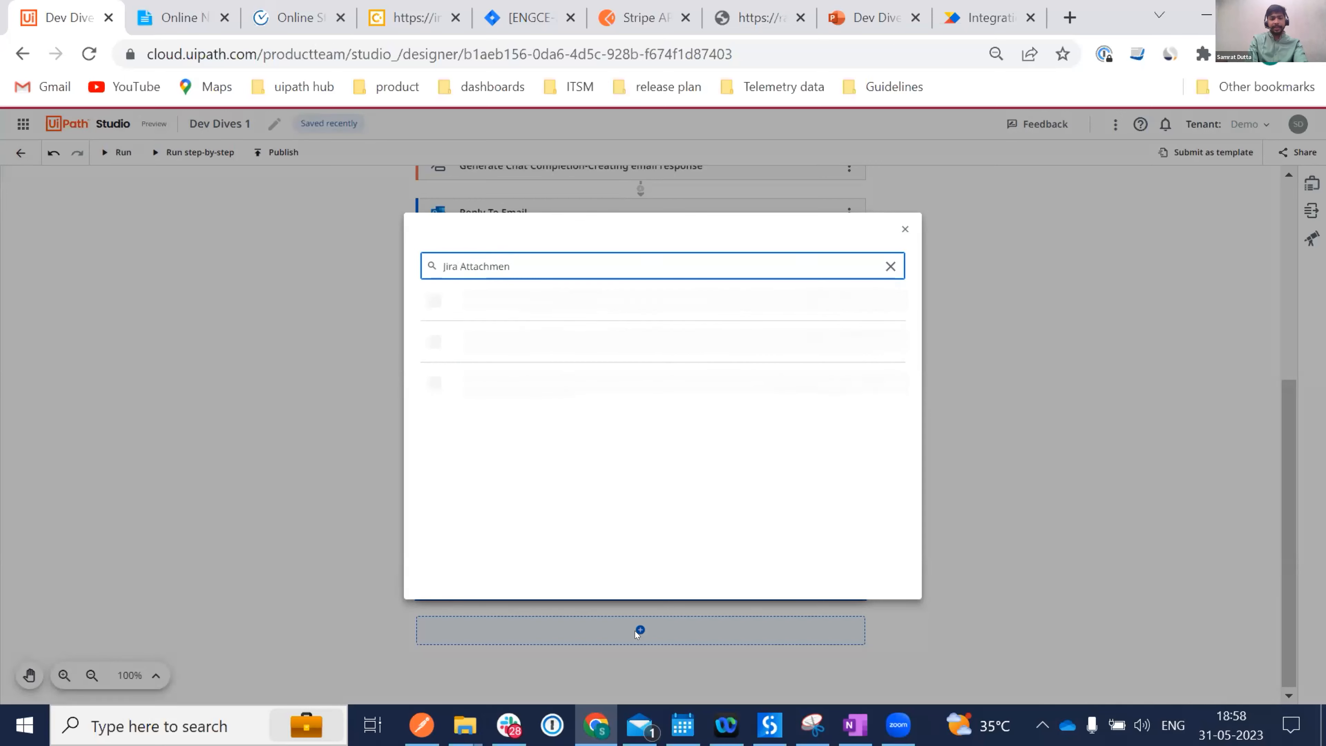
{"action": "left_click", "coordinate": [539, 307]}
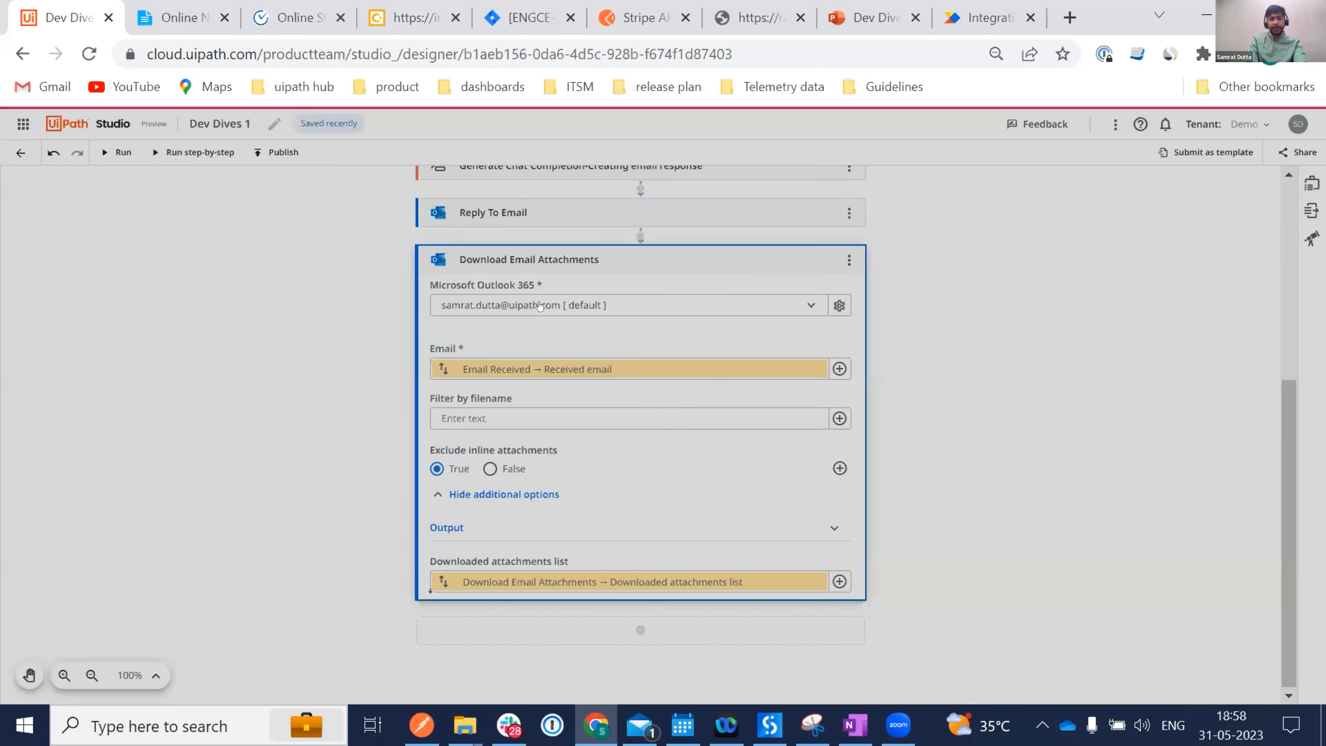
{"action": "scroll", "coordinate": [687, 649], "scroll_direction": "down", "scroll_amount": 3}
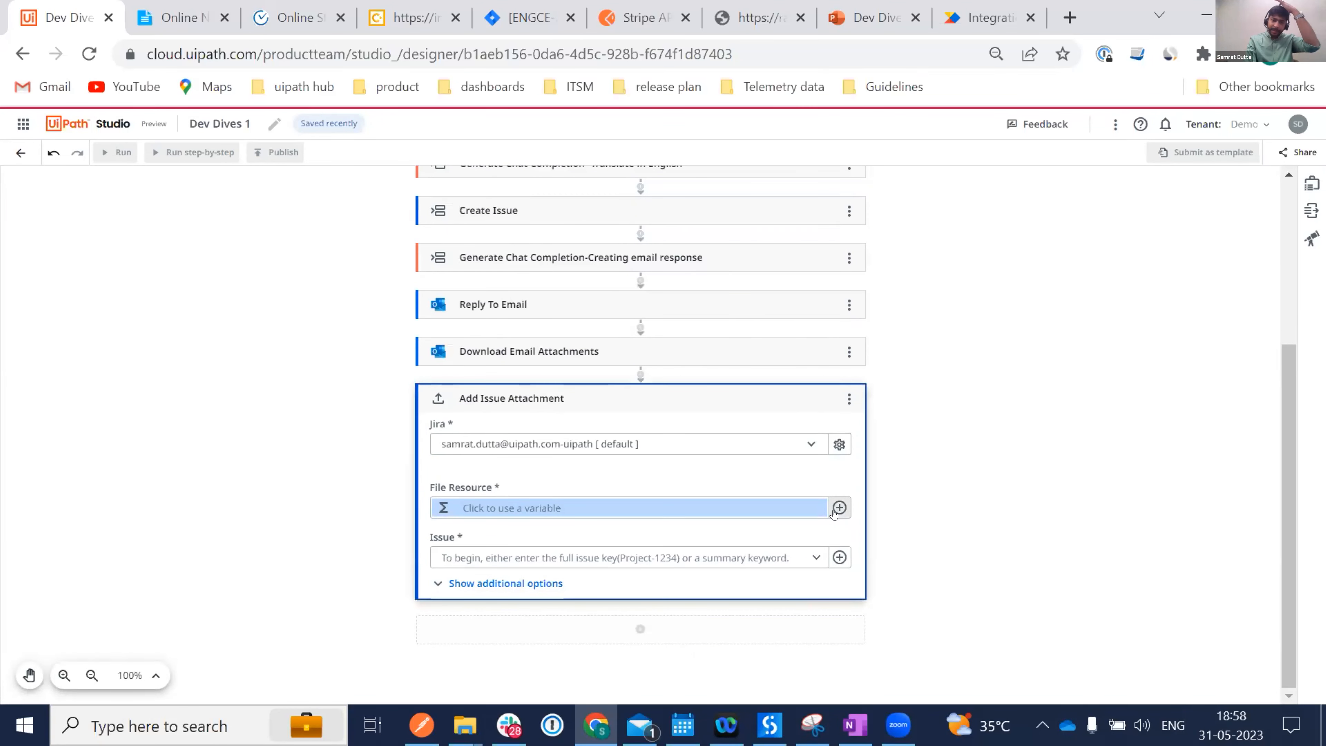
{"action": "left_click", "coordinate": [833, 511]}
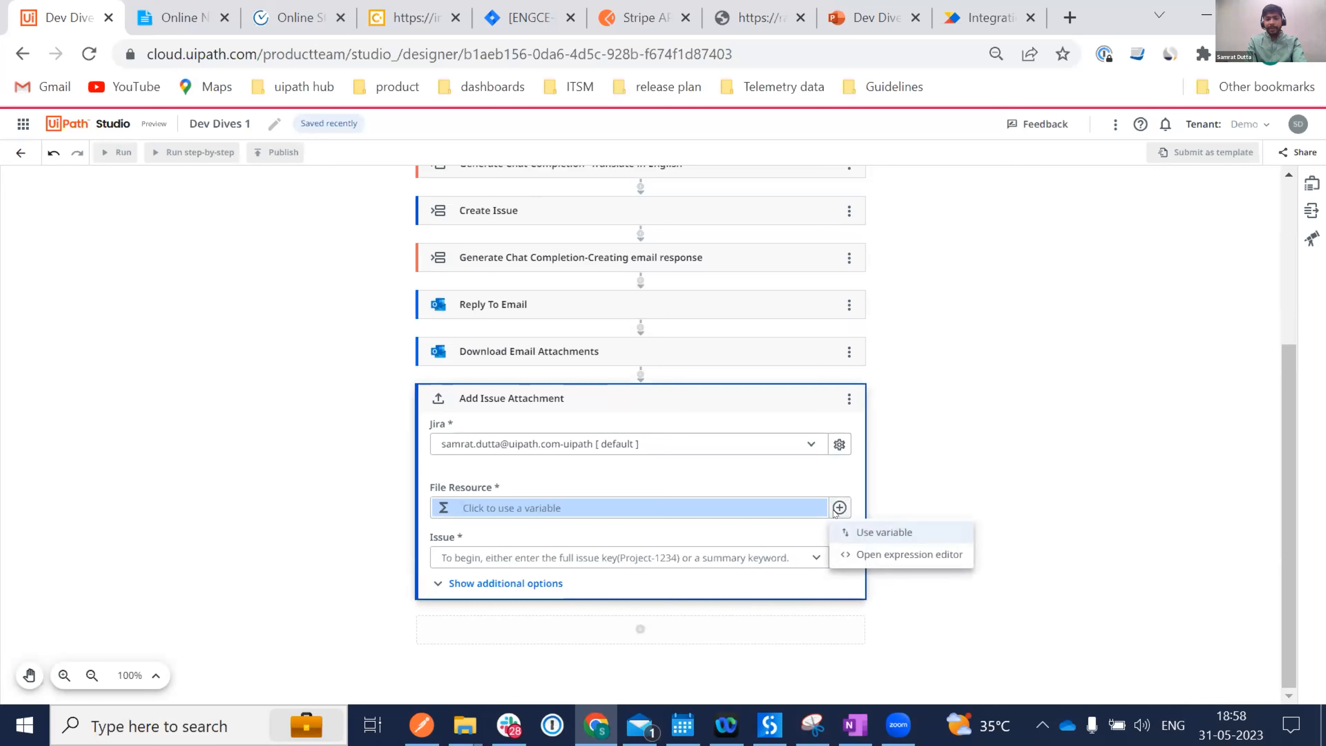
{"action": "left_click", "coordinate": [879, 534]}
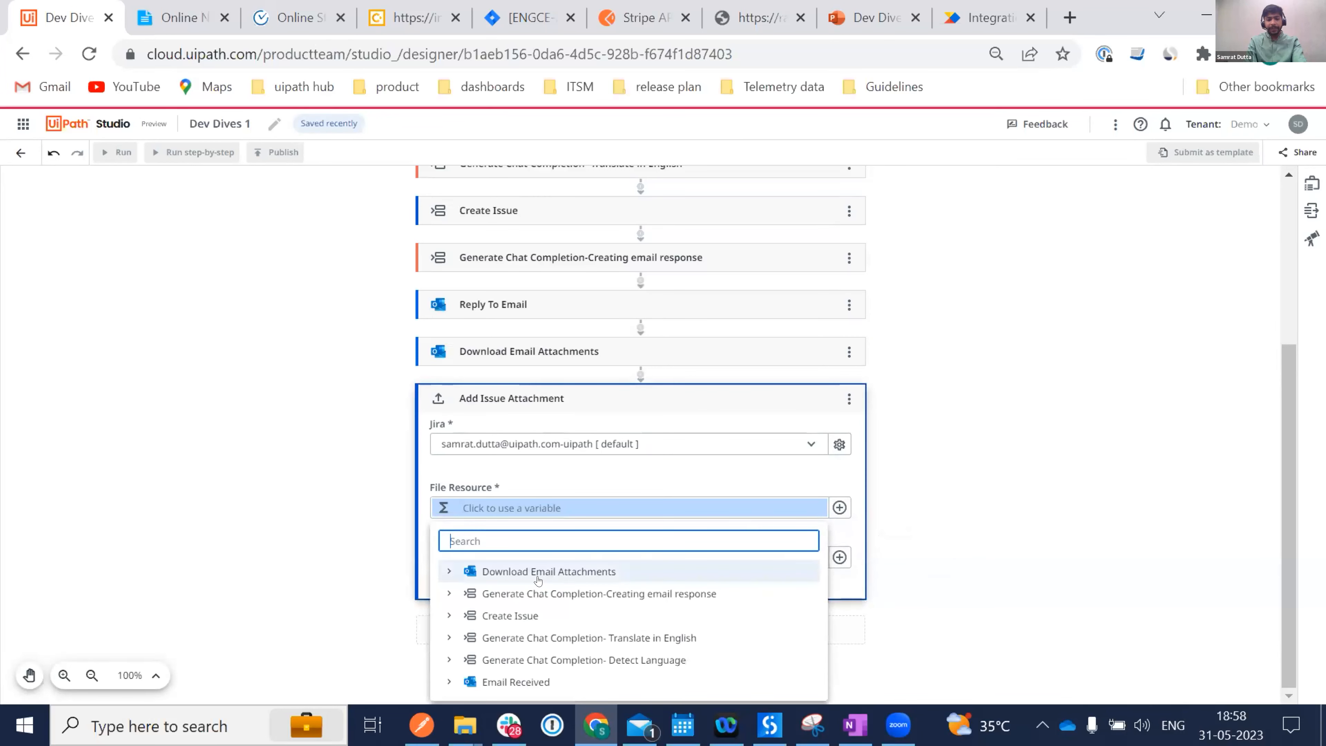
{"action": "left_click", "coordinate": [537, 574]}
{"action": "left_click", "coordinate": [593, 595]}
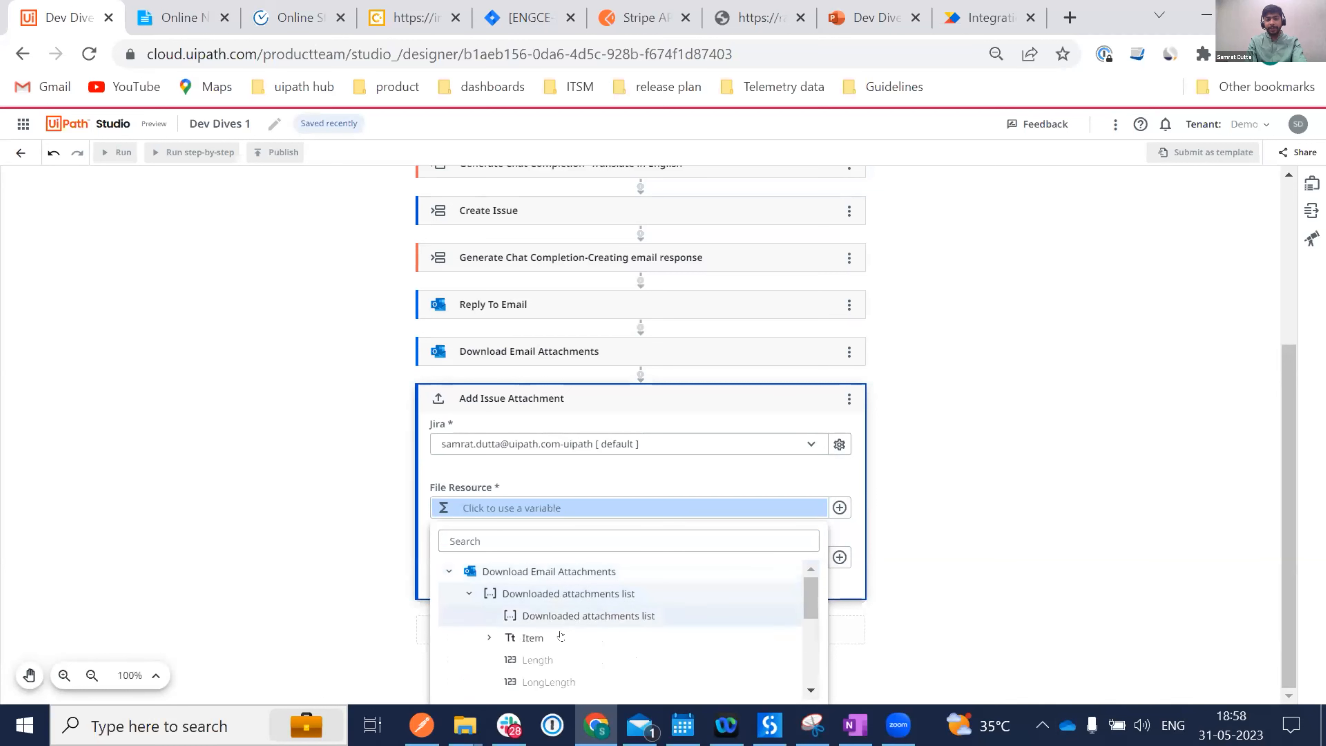
{"action": "left_click", "coordinate": [516, 616]}
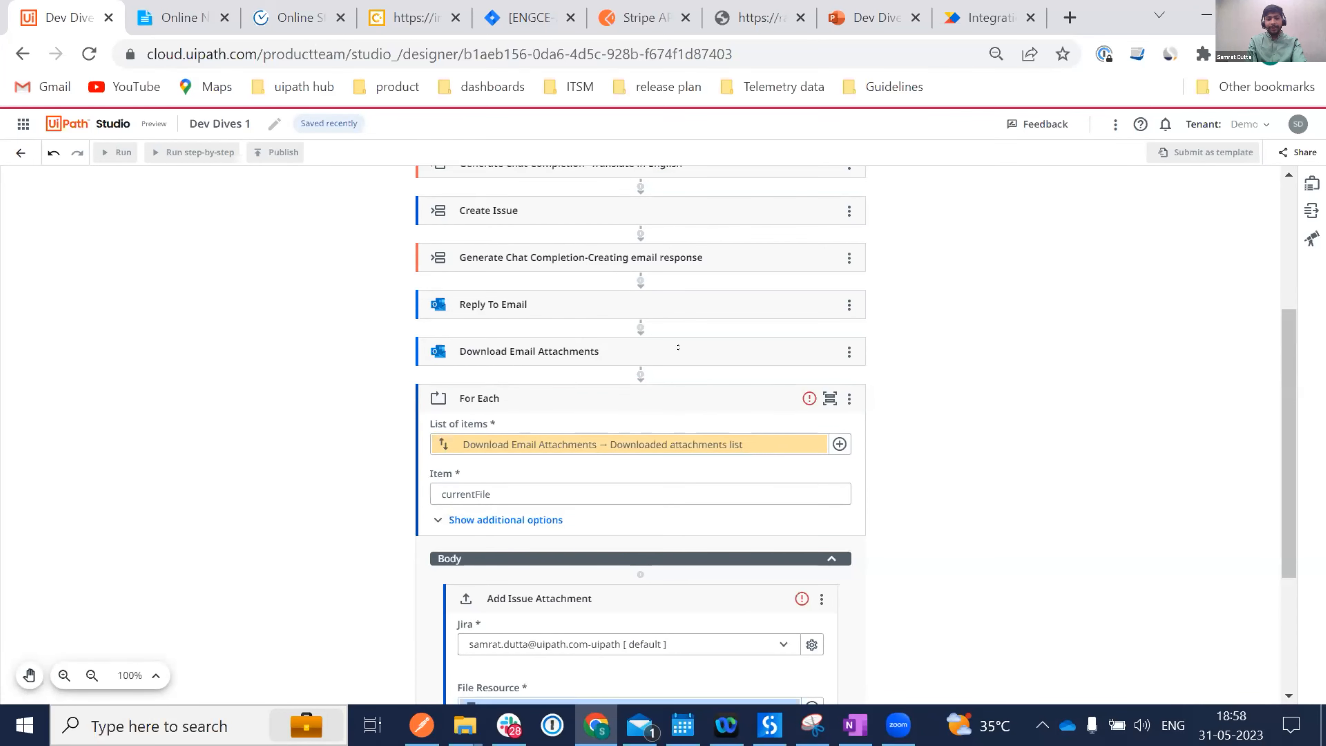
Reopen the Download Email Attachments settings and scroll down to the Add Issue Attachment step.
{"action": "left_click", "coordinate": [677, 347]}
{"action": "scroll", "coordinate": [585, 496], "scroll_direction": "down", "scroll_amount": 4}
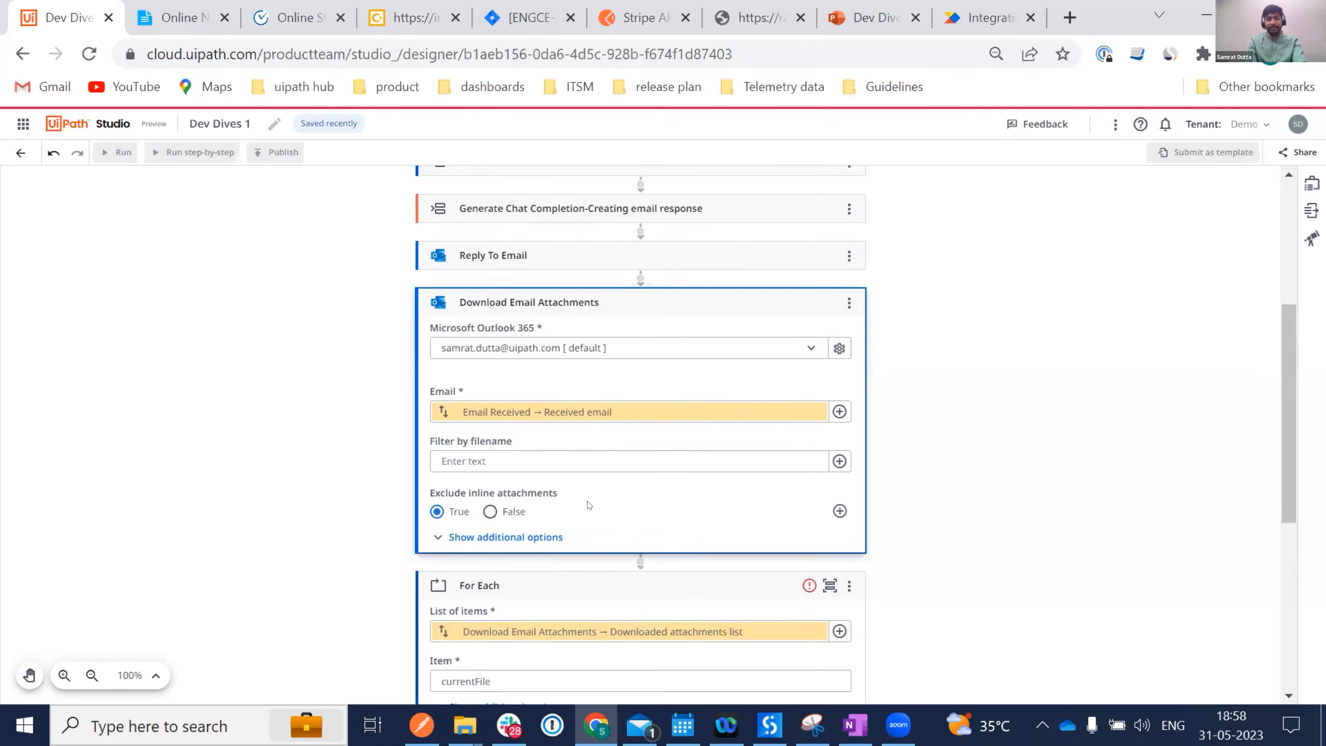
{"action": "scroll", "coordinate": [588, 504], "scroll_direction": "down", "scroll_amount": 4}
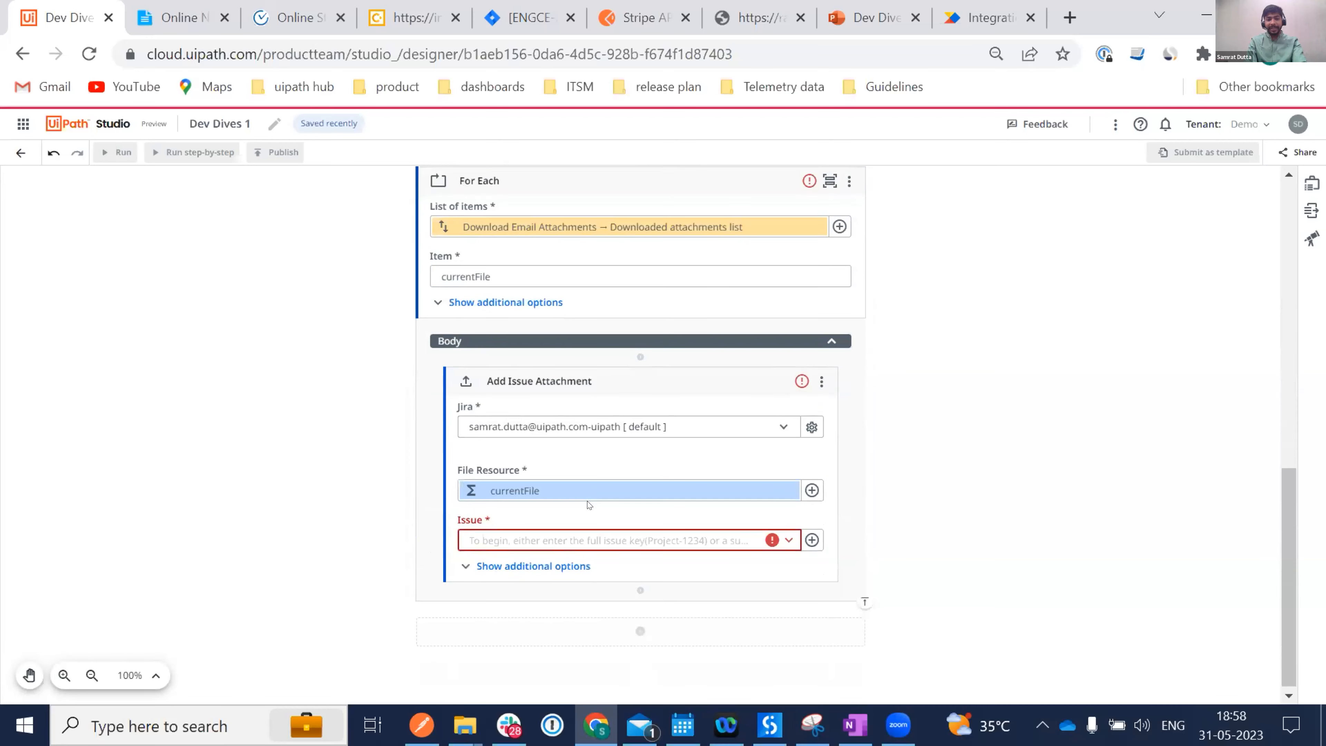
{"action": "scroll", "coordinate": [589, 504], "scroll_direction": "up", "scroll_amount": 3}
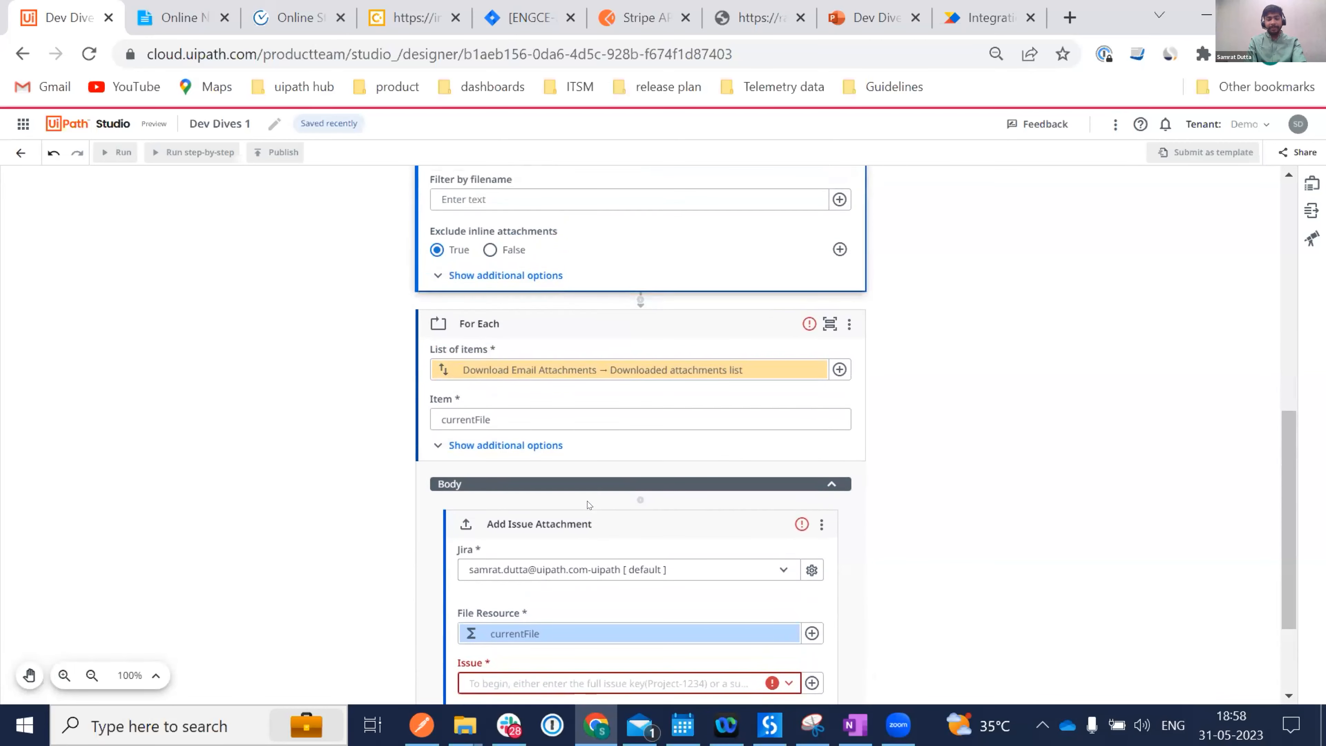
{"action": "scroll", "coordinate": [687, 413], "scroll_direction": "up", "scroll_amount": 2}
{"action": "scroll", "coordinate": [687, 410], "scroll_direction": "down", "scroll_amount": 2}
{"action": "mouse_move", "coordinate": [808, 351]}
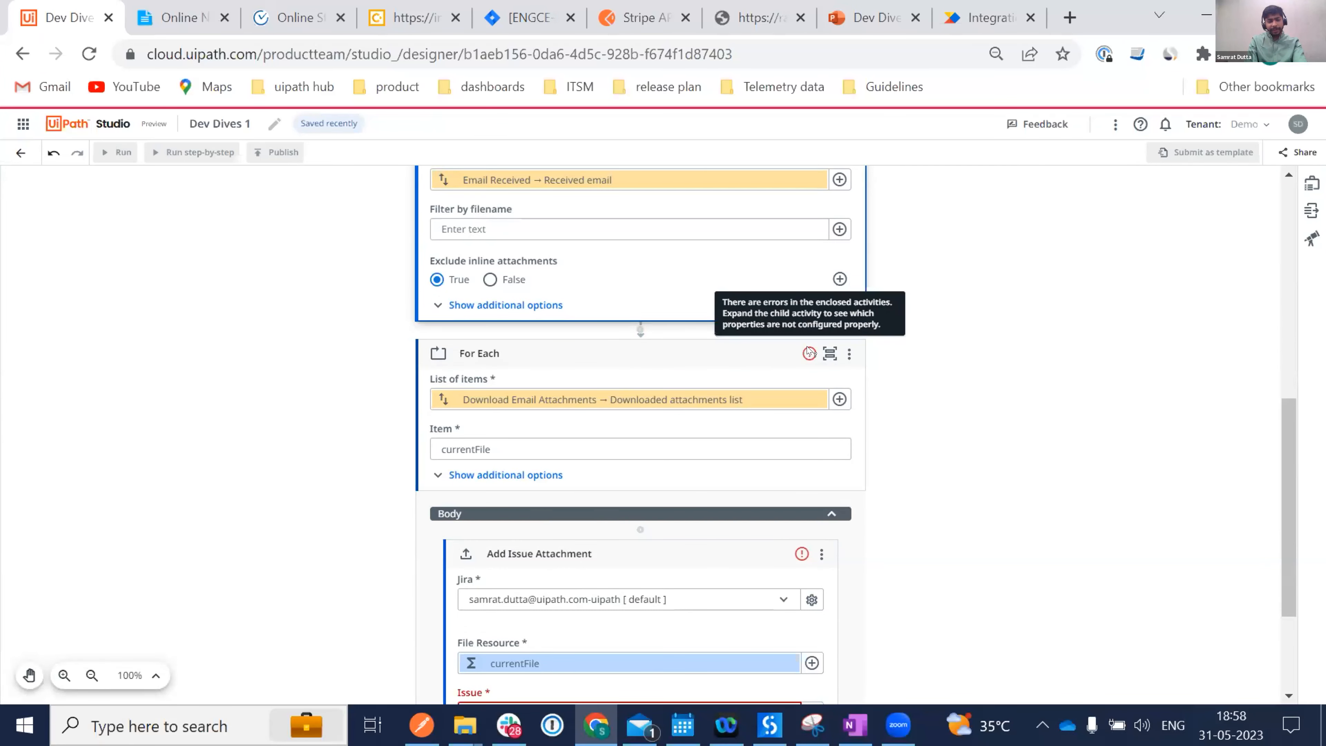
{"action": "scroll", "coordinate": [679, 548], "scroll_direction": "down", "scroll_amount": 4}
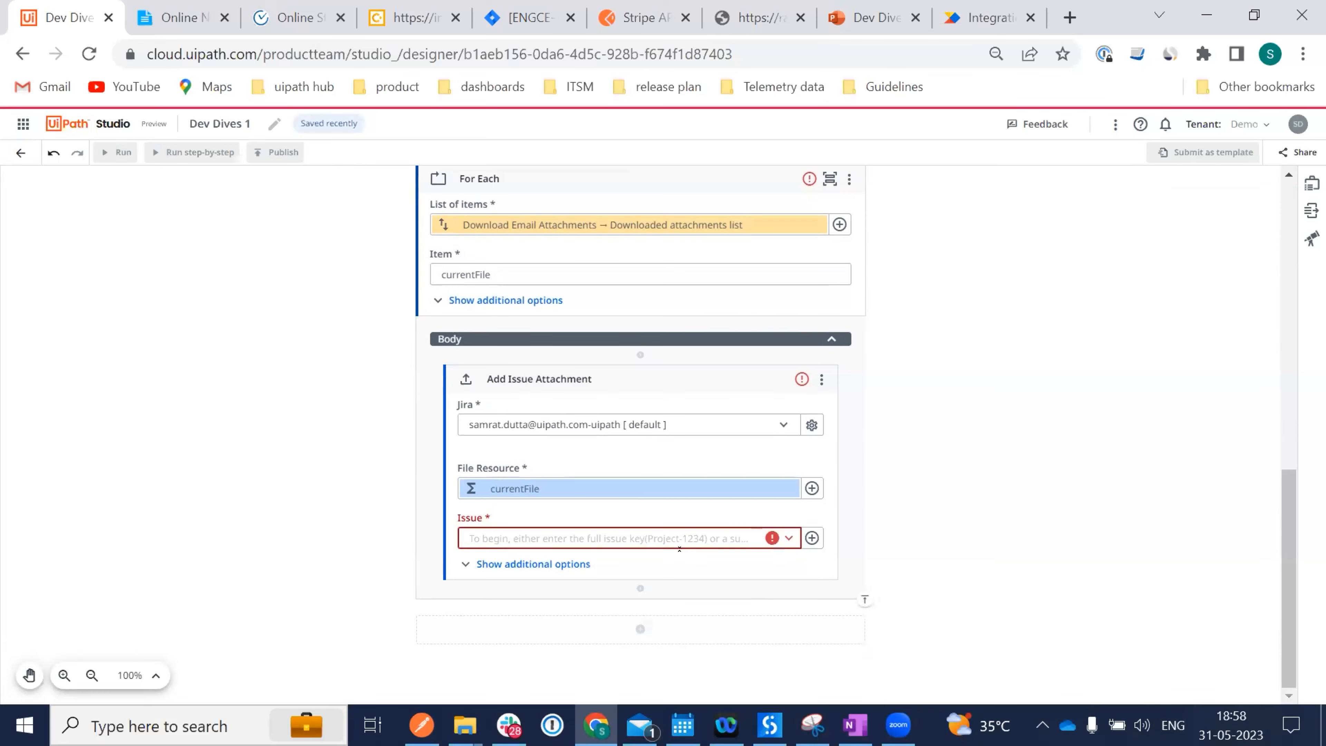
Set the attachment's Issue field to Create Issue's Issue key, then switch to Mail.
{"action": "left_click", "coordinate": [811, 538]}
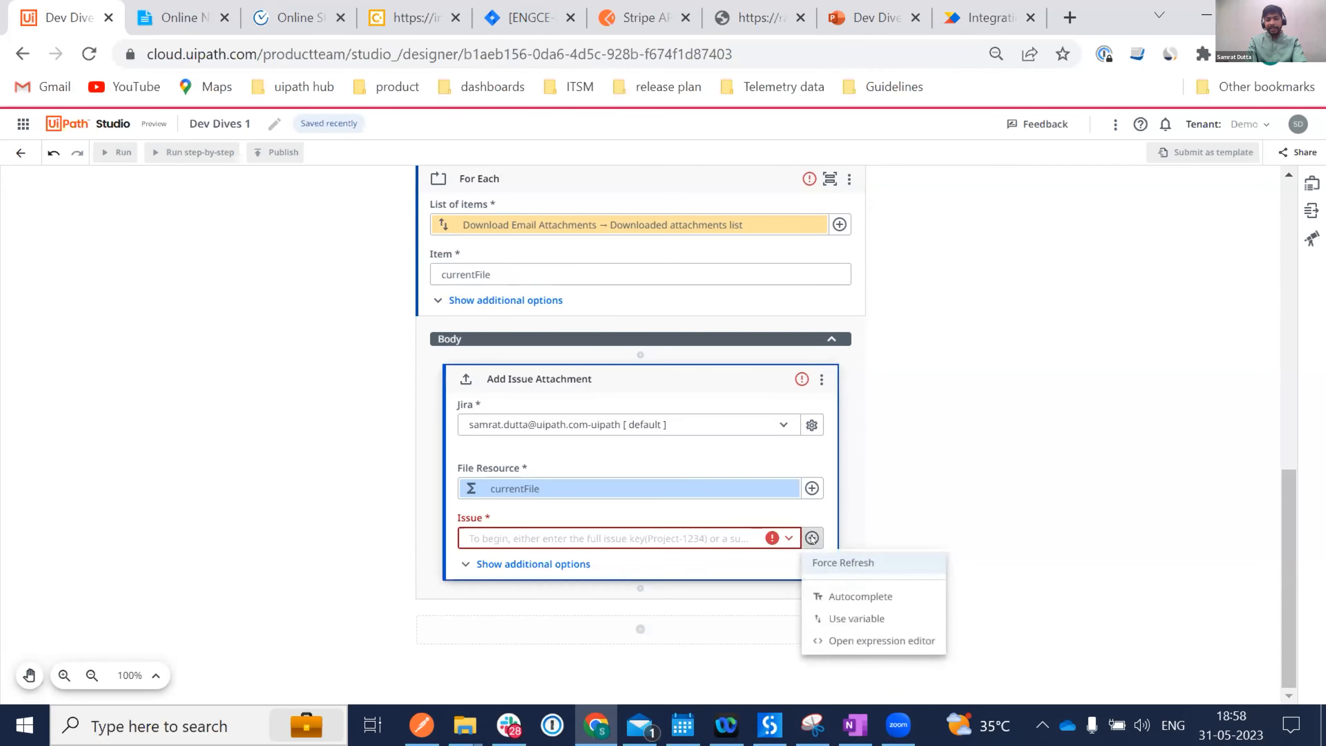
{"action": "left_click", "coordinate": [855, 618]}
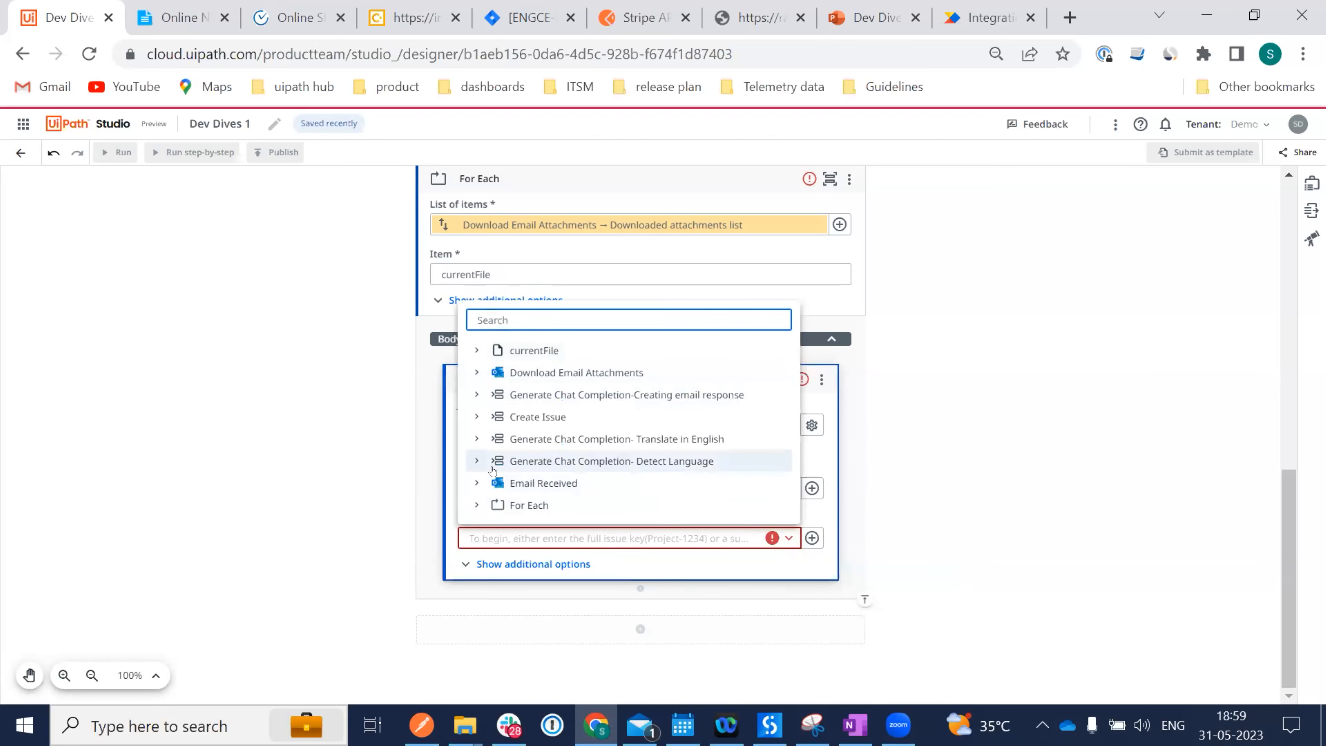
{"action": "left_click", "coordinate": [480, 415]}
{"action": "left_click", "coordinate": [552, 395]}
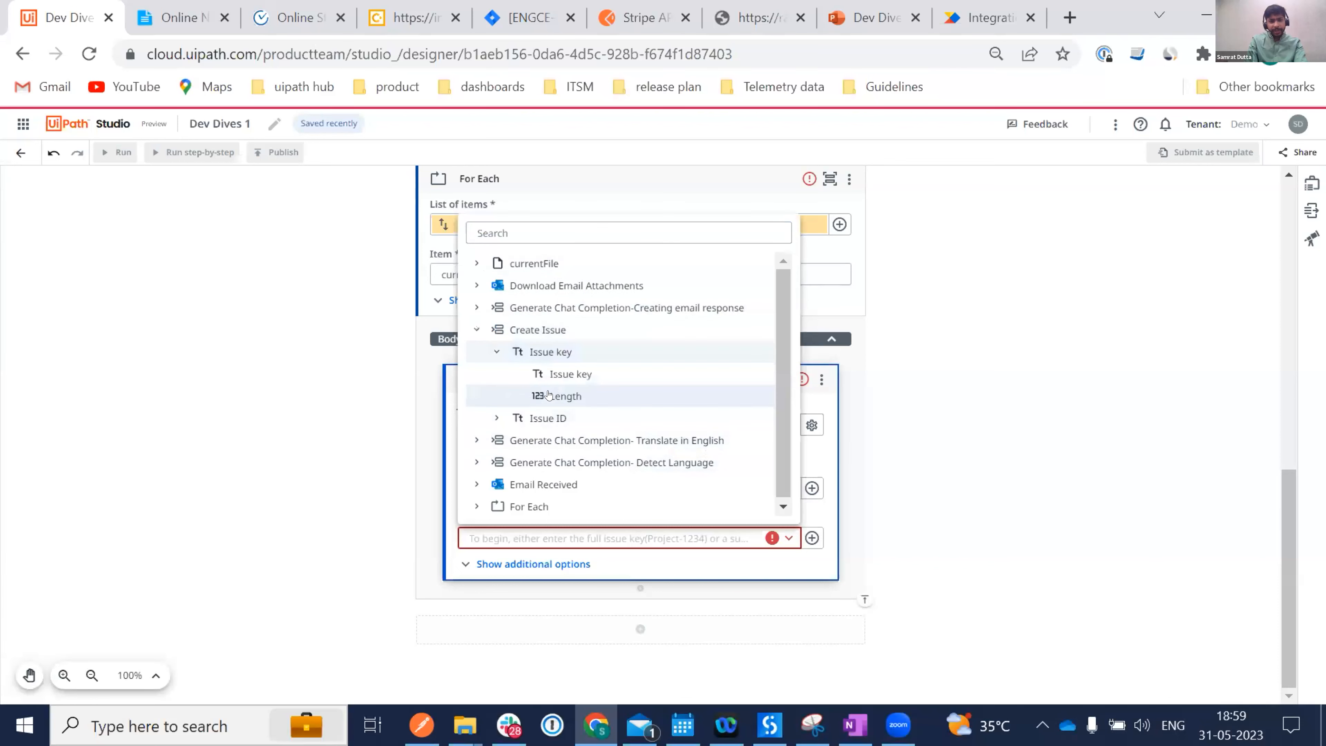
{"action": "left_click", "coordinate": [568, 372]}
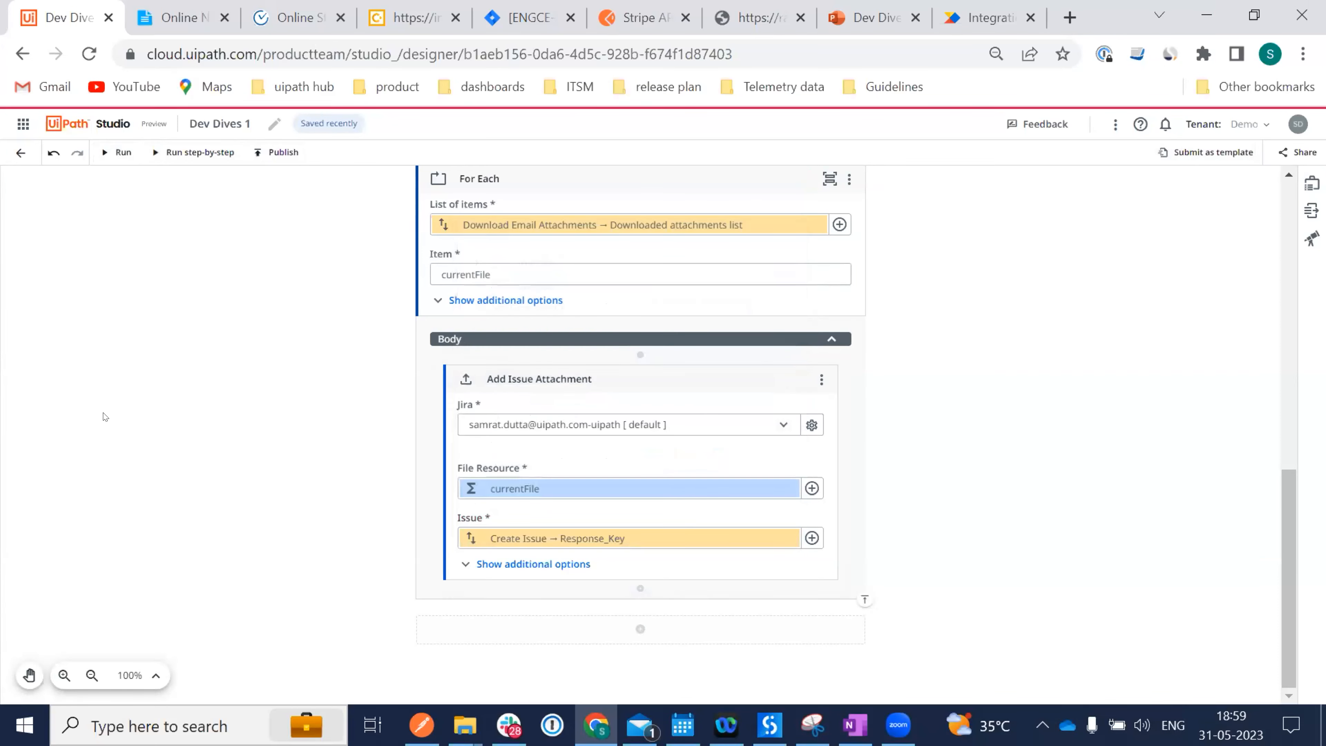
{"action": "scroll", "coordinate": [203, 362], "scroll_direction": "up", "scroll_amount": 10}
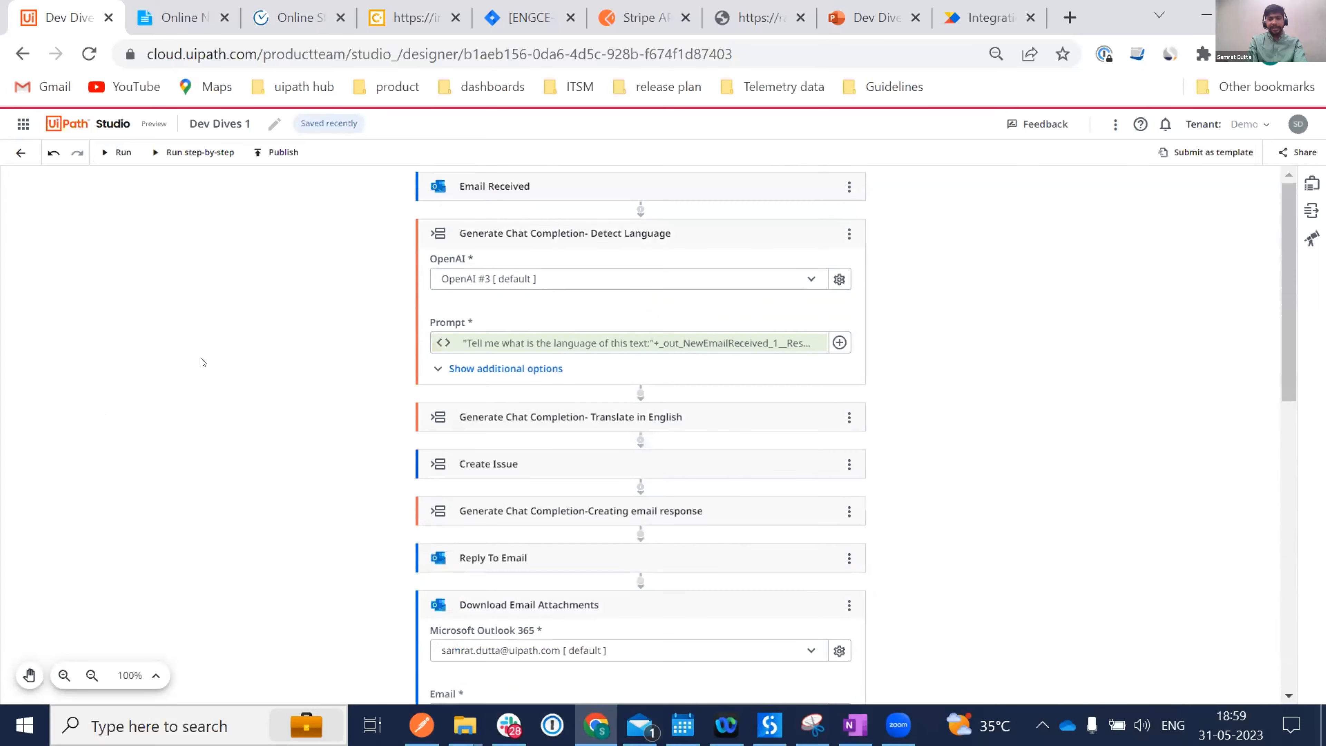
{"action": "left_click", "coordinate": [647, 725]}
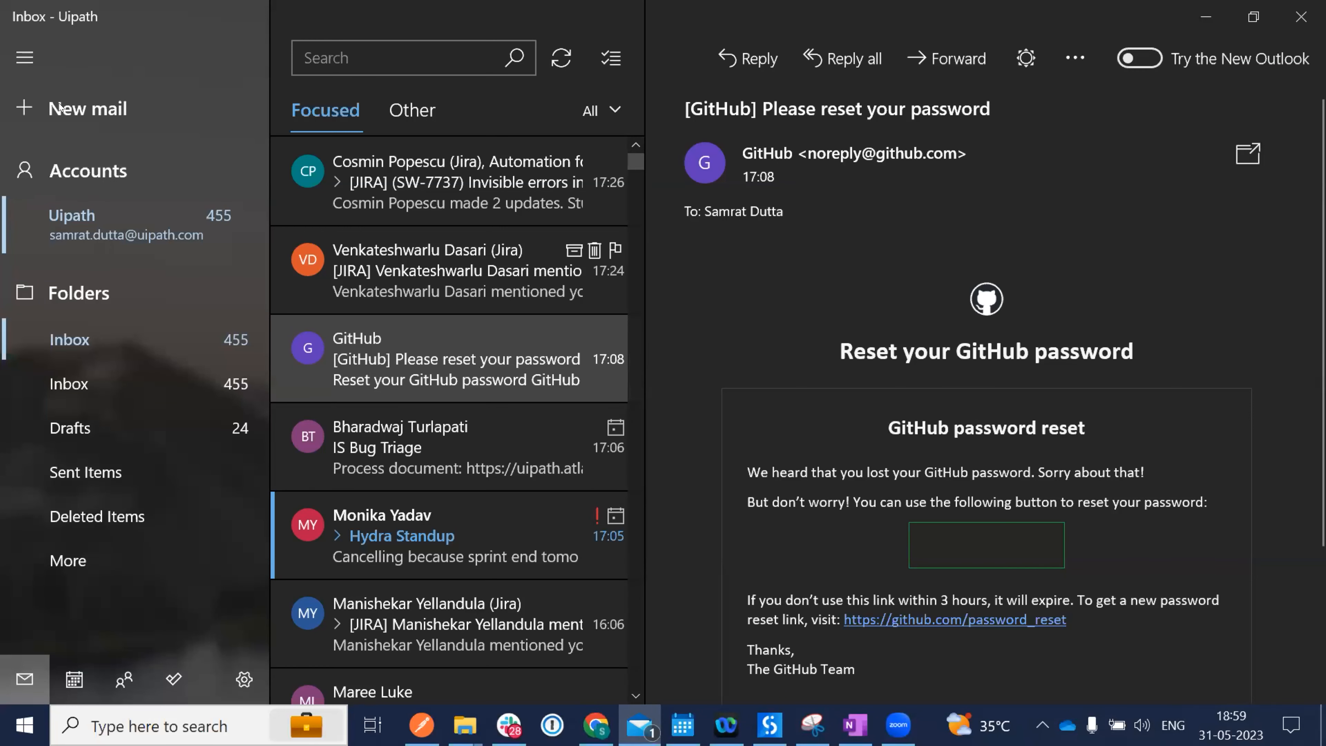
Start a new email to your own address with subject 'Issue'.
{"action": "left_click", "coordinate": [45, 129]}
{"action": "type", "text": "samrat"}
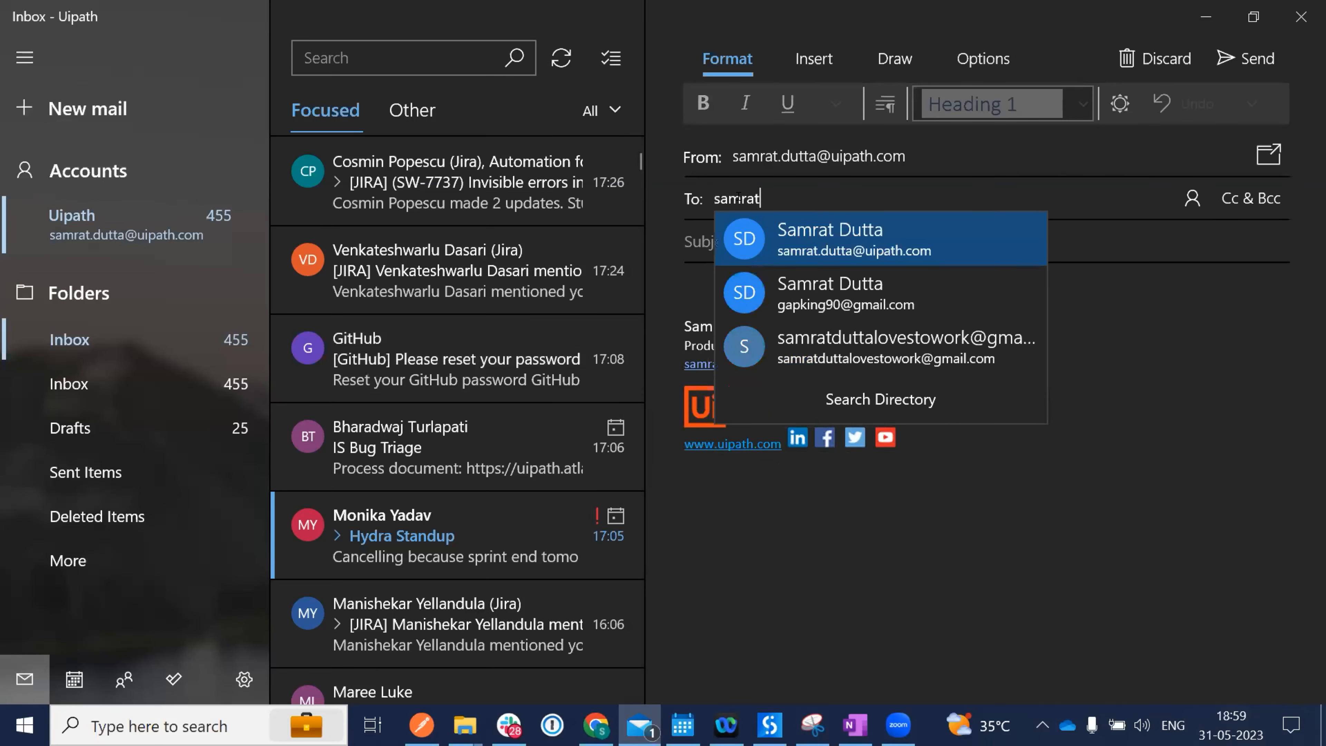
{"action": "key", "text": "Return"}
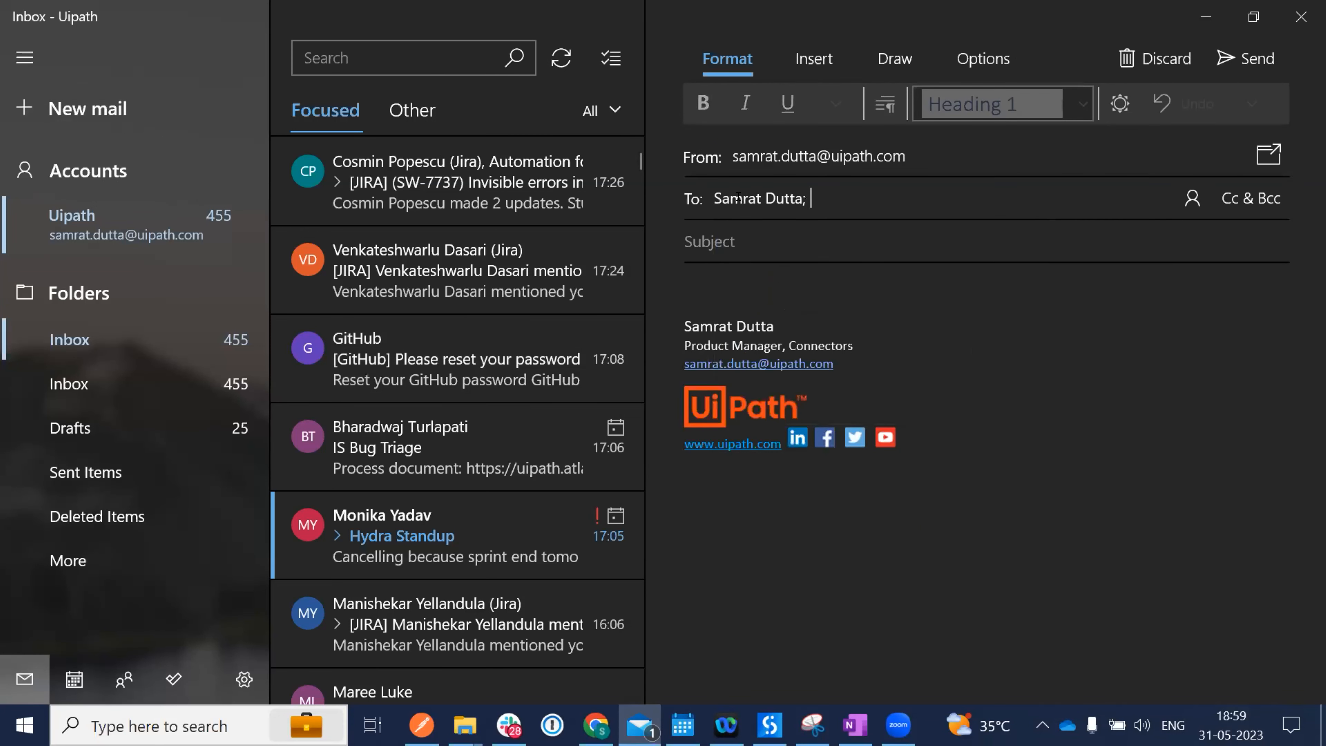
{"action": "type", "text": "Issue"}
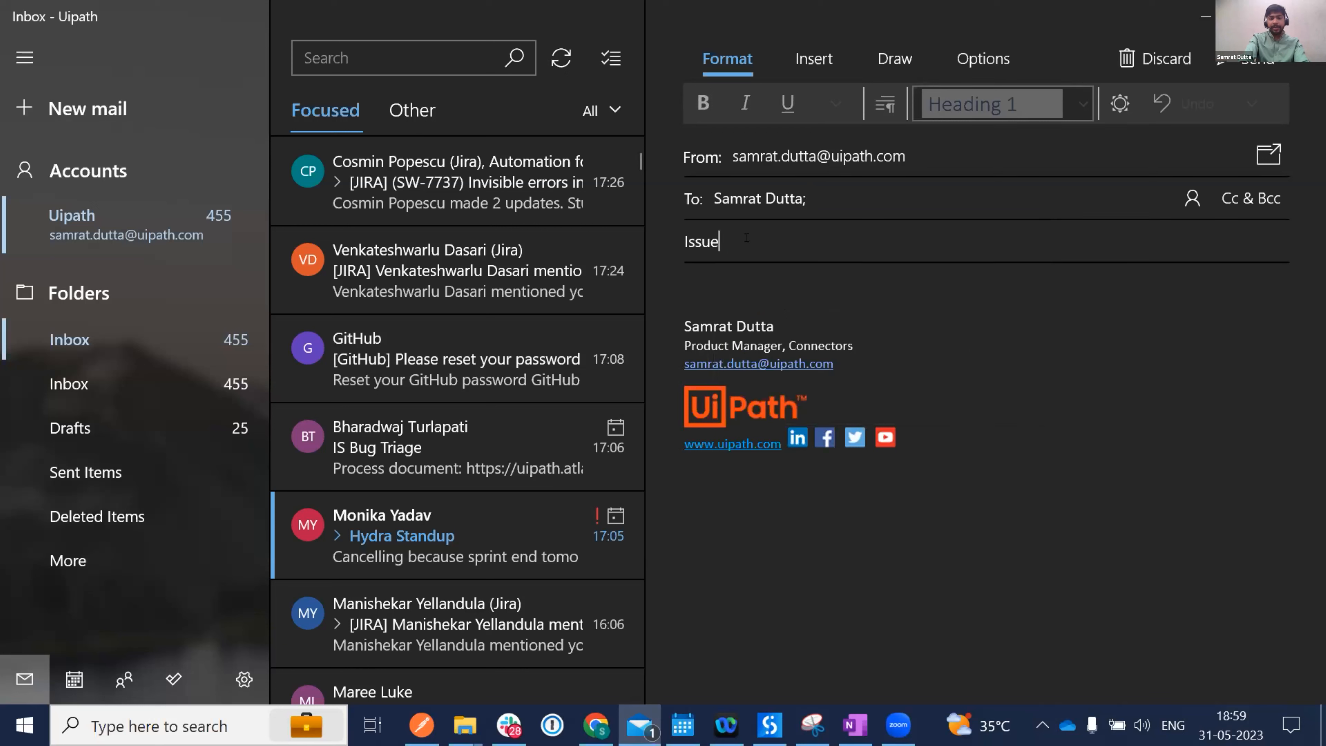
{"action": "left_click", "coordinate": [702, 281]}
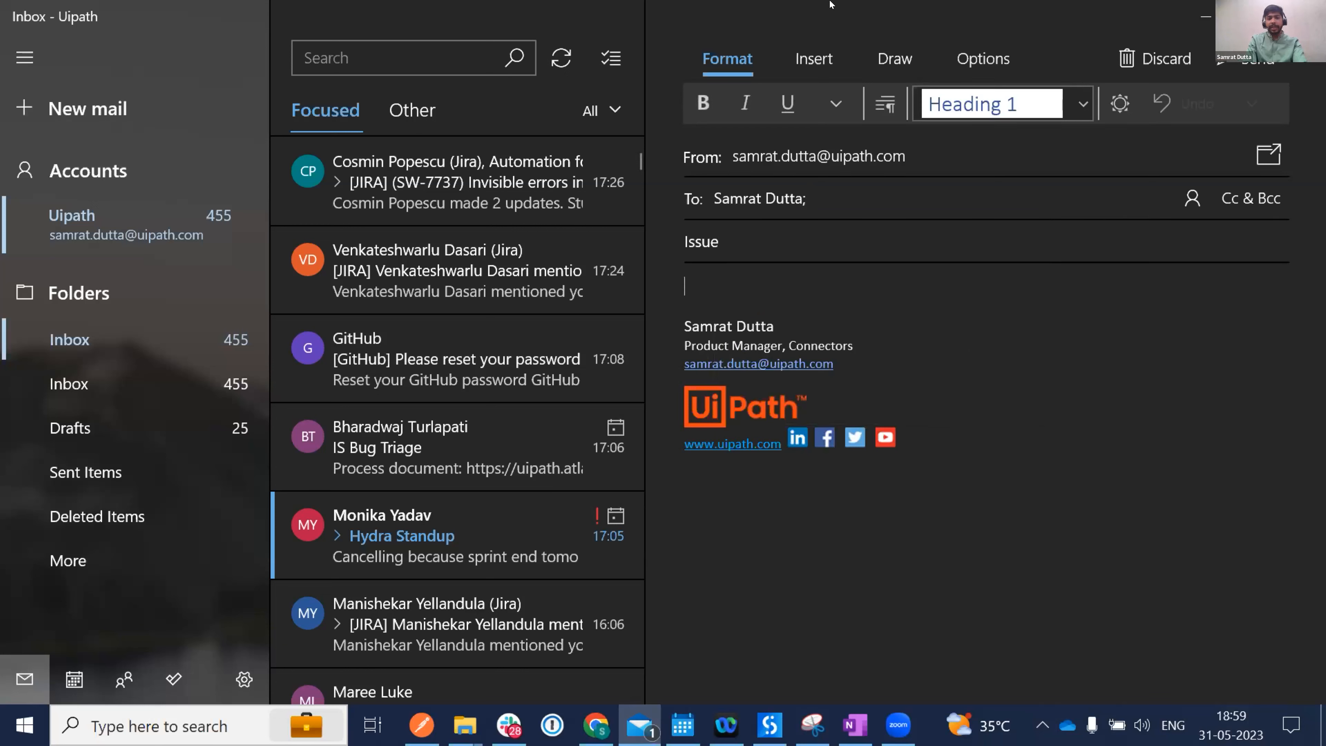
Attach the Open-Hardware-Monitor image, then return to the Online Notepad notes.
{"action": "left_click", "coordinate": [814, 58]}
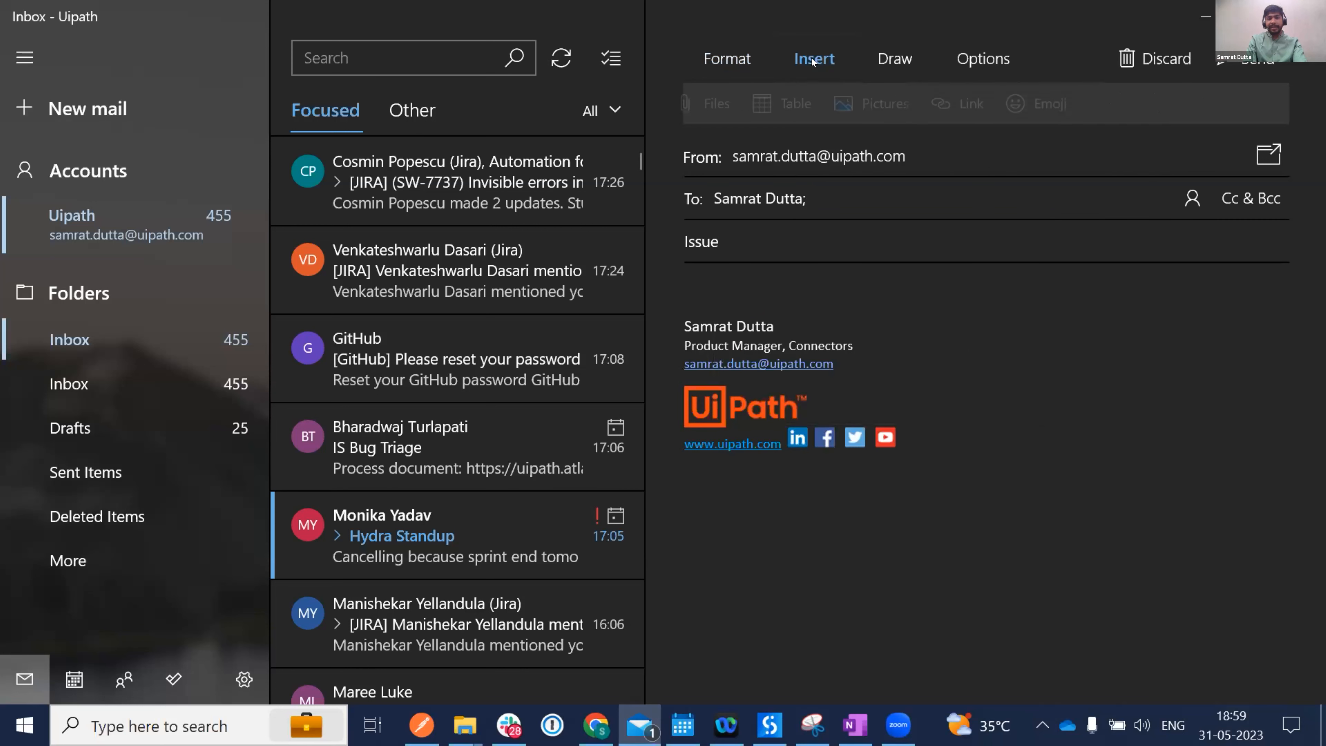
{"action": "left_click", "coordinate": [720, 103]}
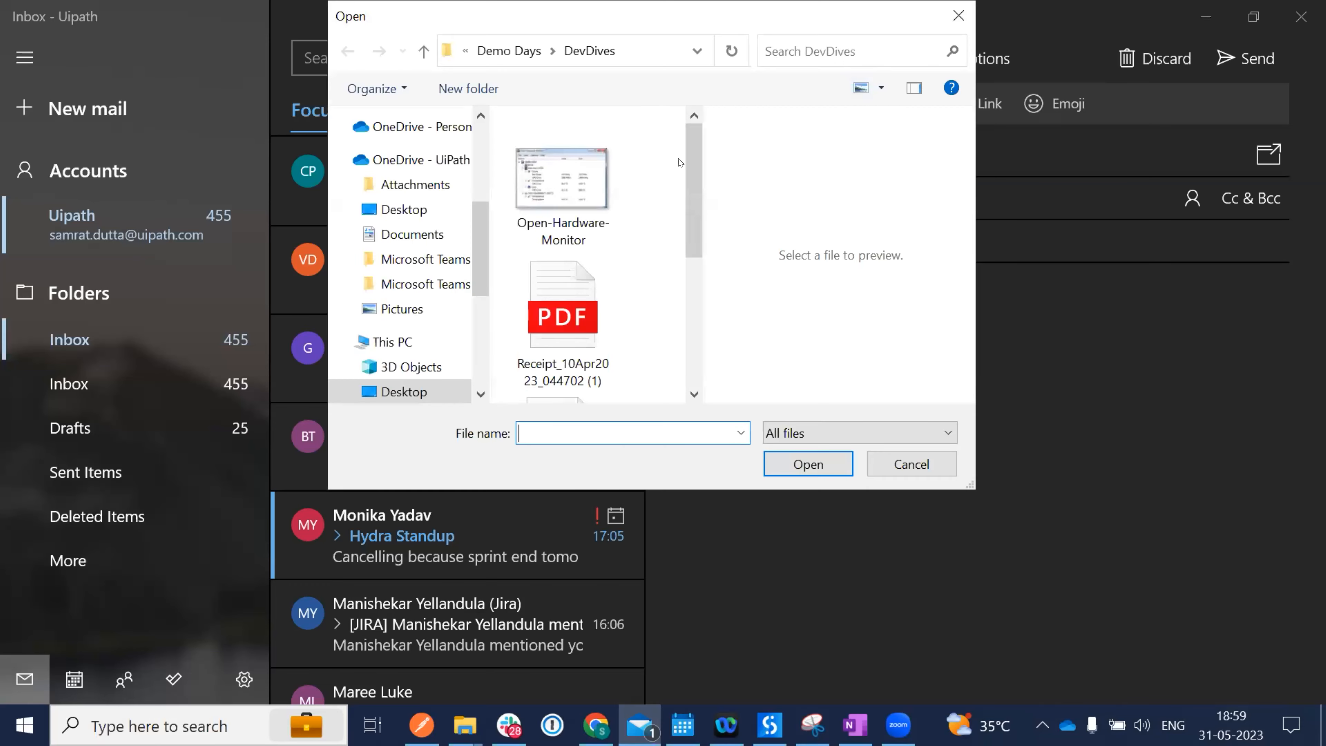
{"action": "left_click", "coordinate": [575, 202]}
{"action": "left_click", "coordinate": [807, 464]}
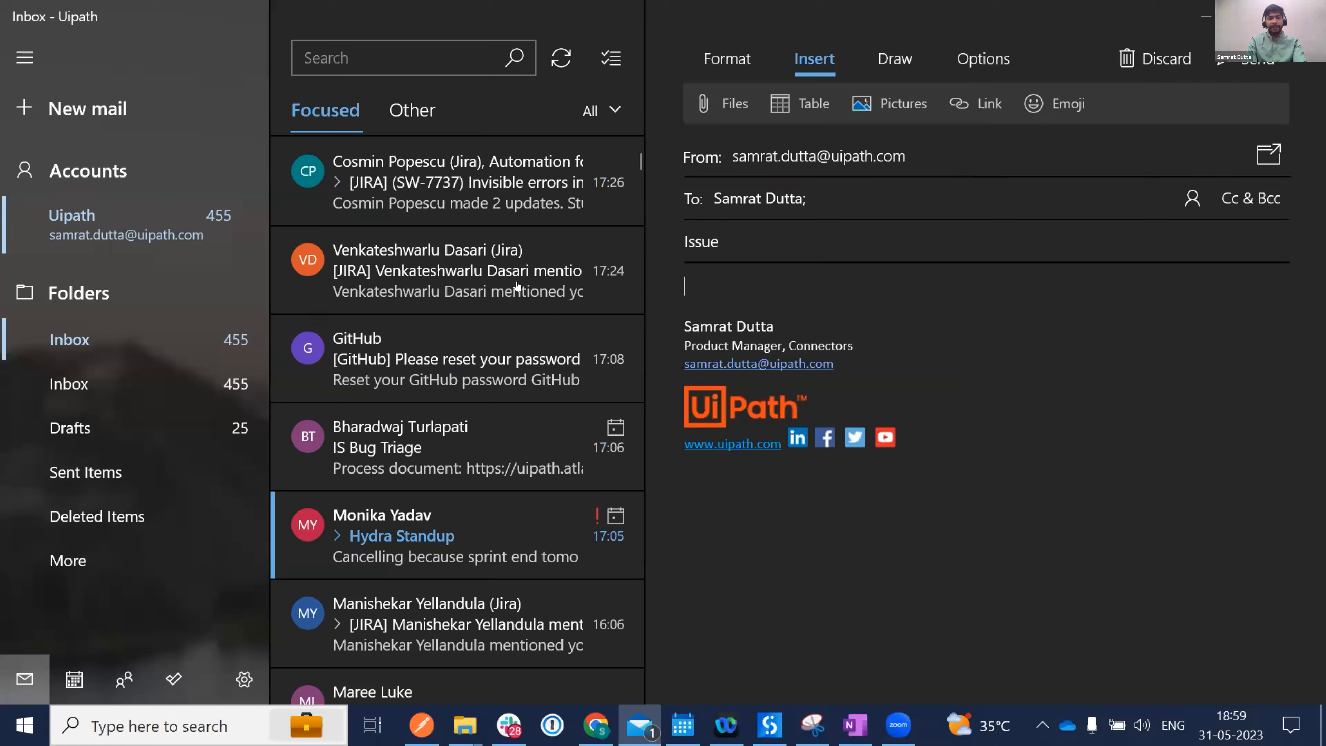
{"action": "key", "text": "alt+Tab"}
{"action": "left_click", "coordinate": [159, 24]}
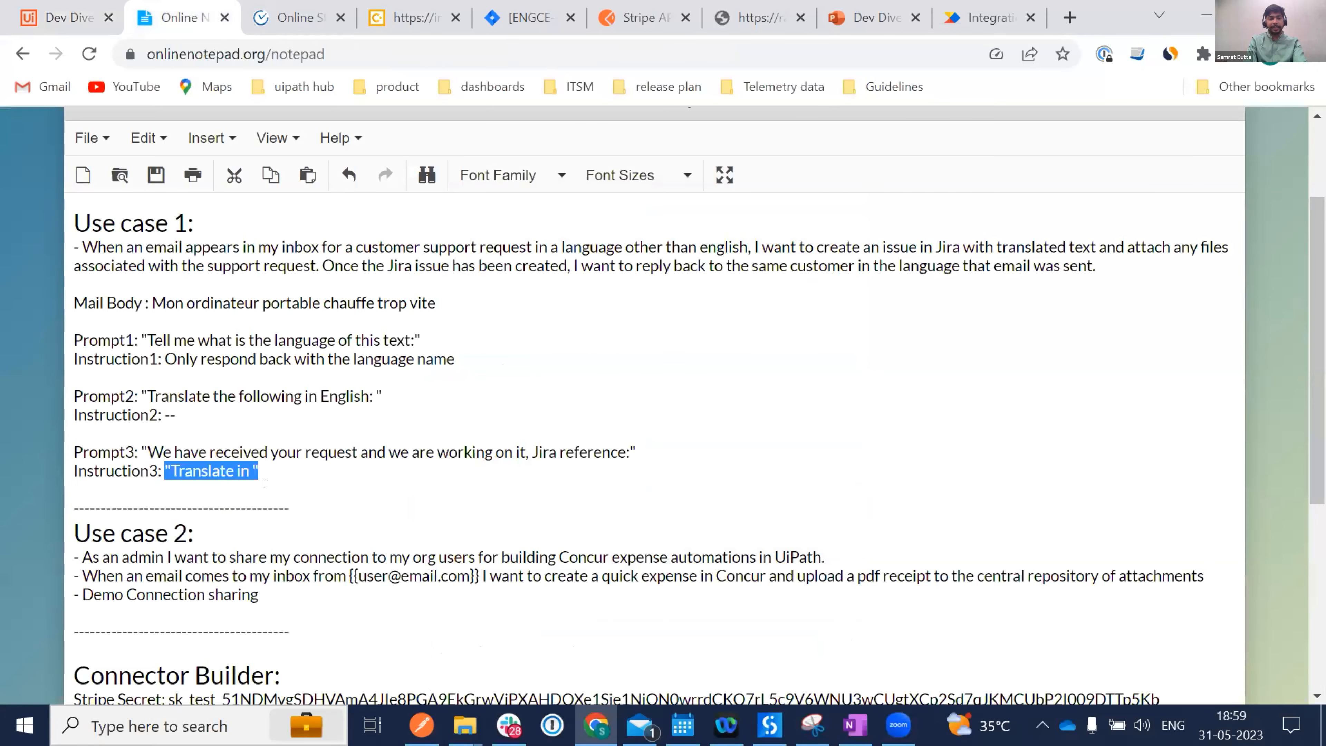
Select the French Mail Body sentence 'Mon ordinateur portable chauffe trop vite'.
{"action": "left_click", "coordinate": [239, 452]}
{"action": "left_click_drag", "start_coordinate": [194, 294], "coordinate": [450, 294]}
{"action": "key", "text": "ctrl+c"}
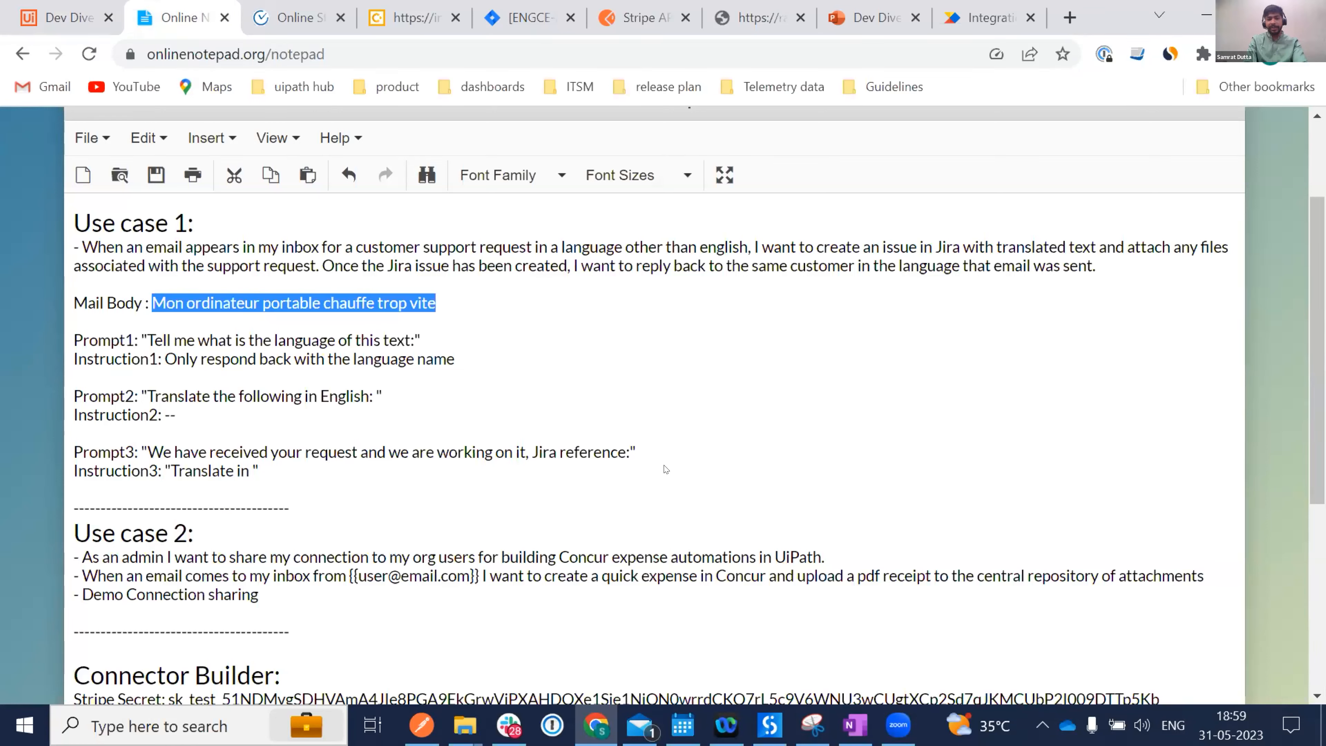
Paste the French sentence into the Issue email body and send it.
{"action": "key", "text": "alt+Tab"}
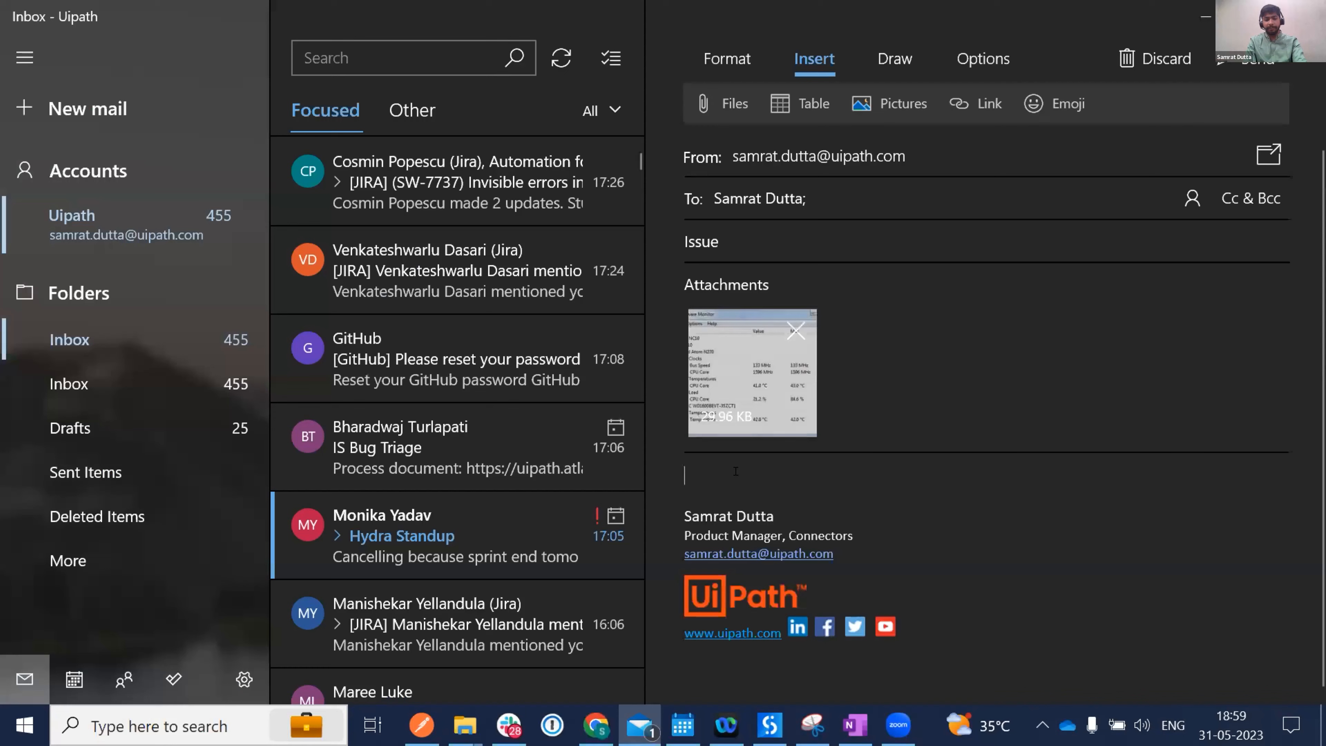
{"action": "key", "text": "ctrl+v"}
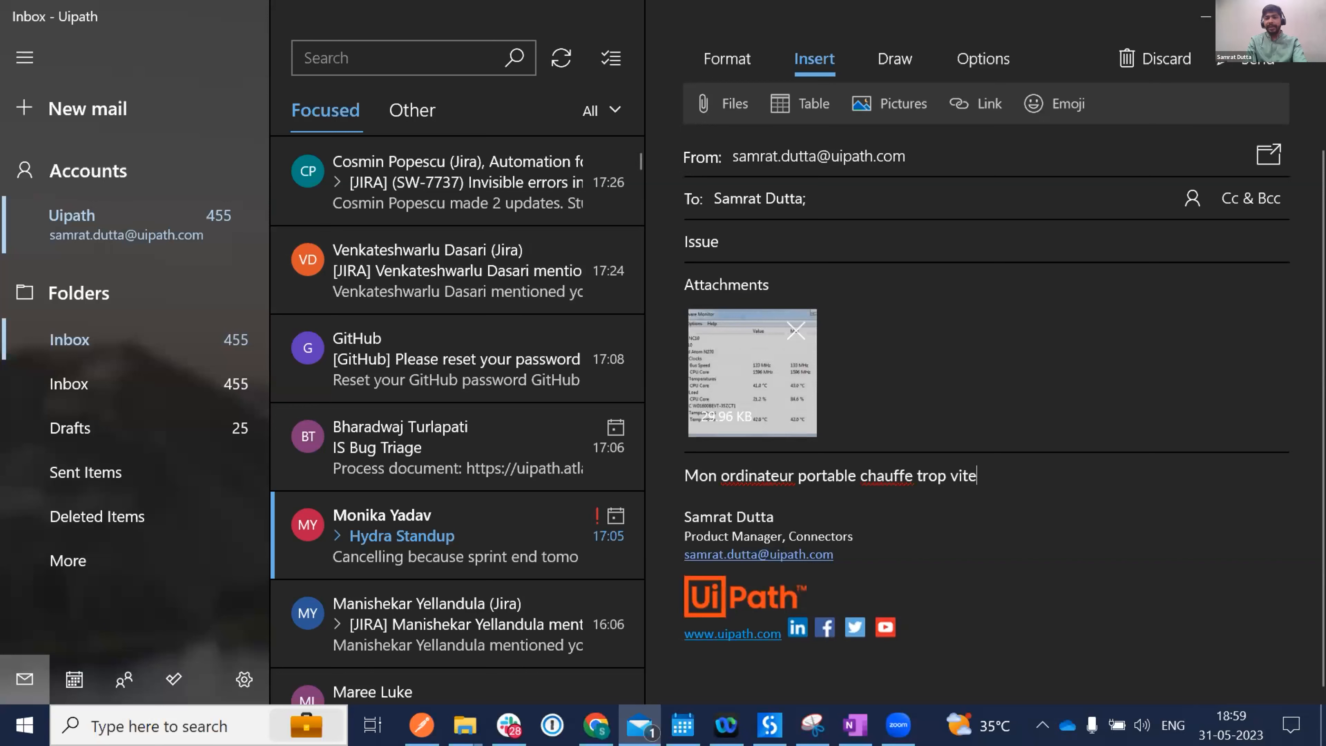
{"action": "left_click", "coordinate": [1229, 63]}
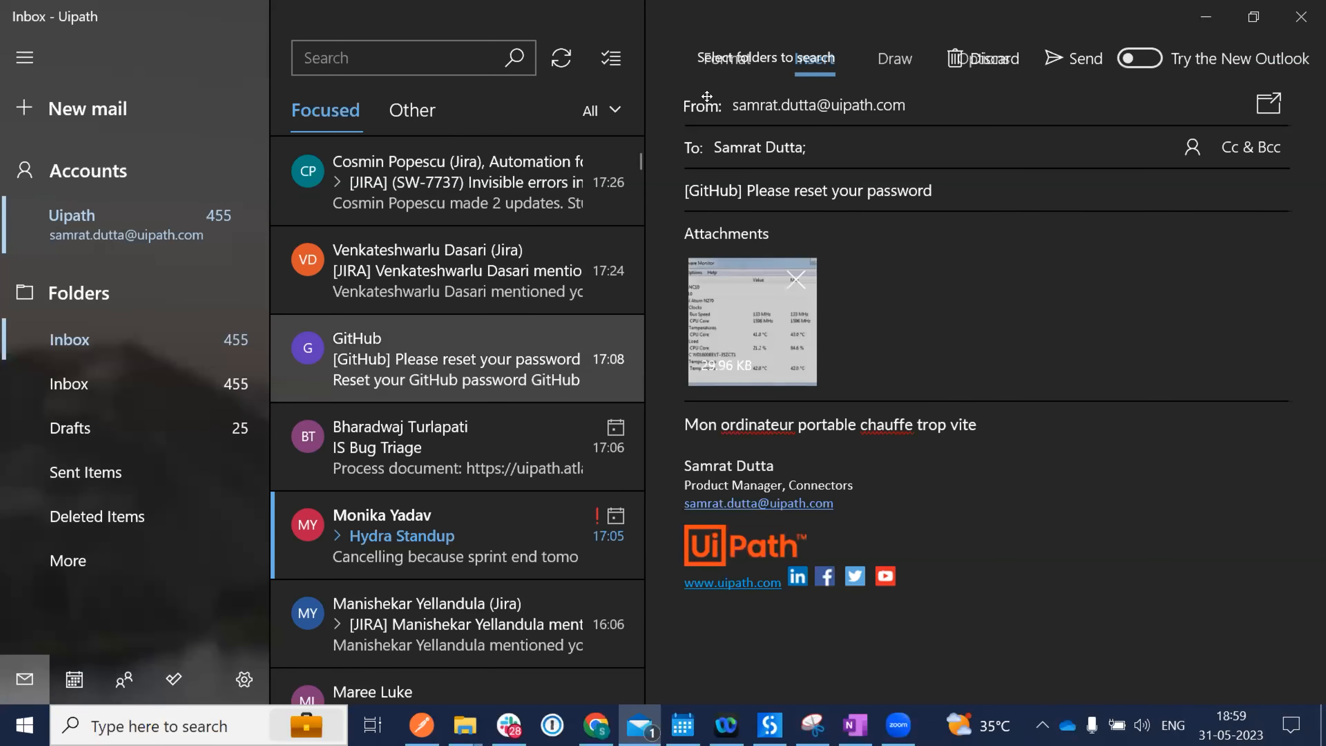
Move the sent Issue email from Sent Items into the Inbox and open the Inbox.
{"action": "left_click", "coordinate": [80, 473]}
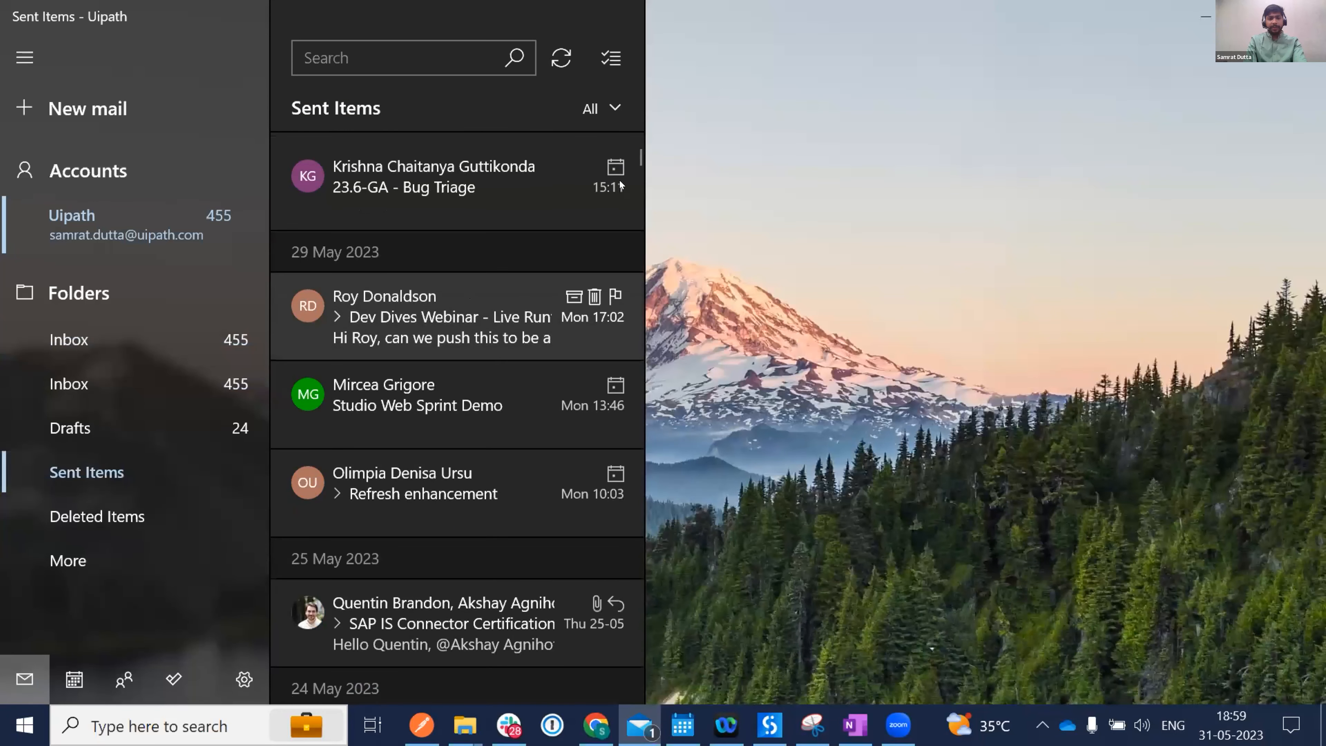
{"action": "left_click", "coordinate": [558, 53]}
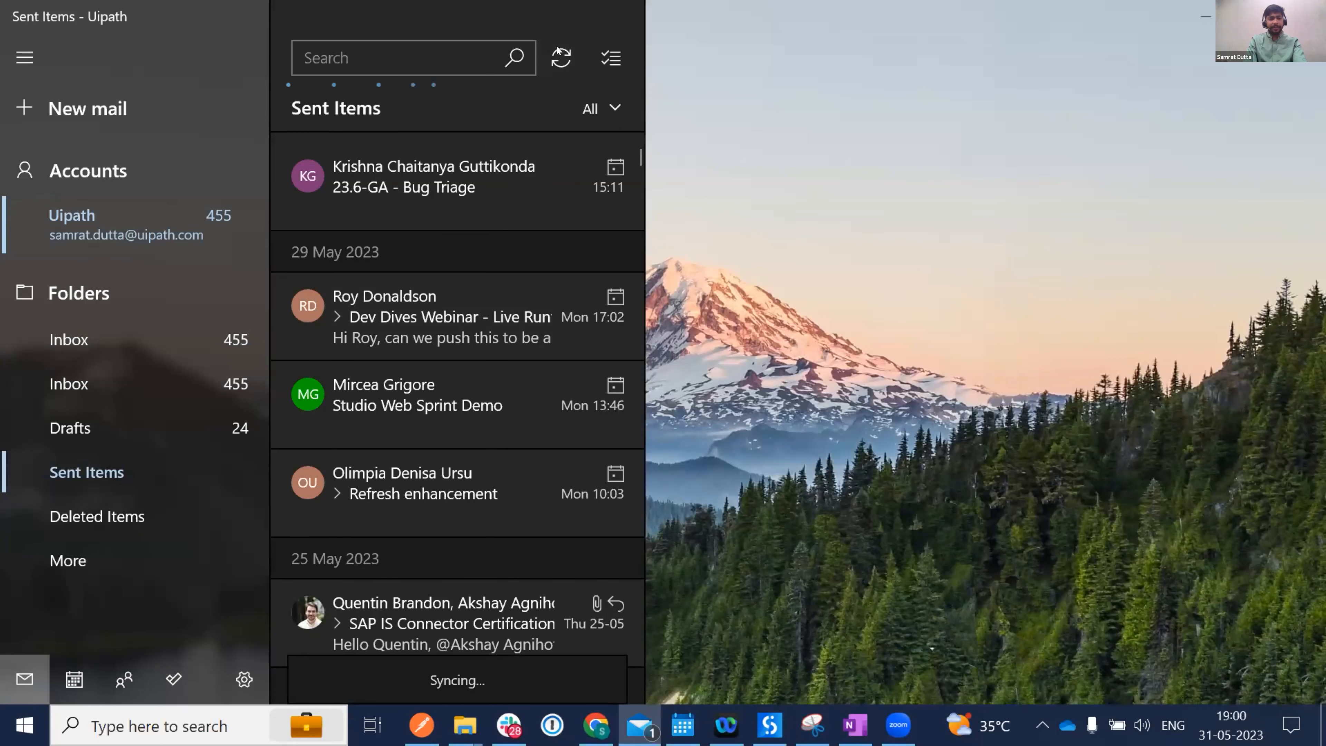
{"action": "left_click_drag", "start_coordinate": [285, 218], "coordinate": [55, 343]}
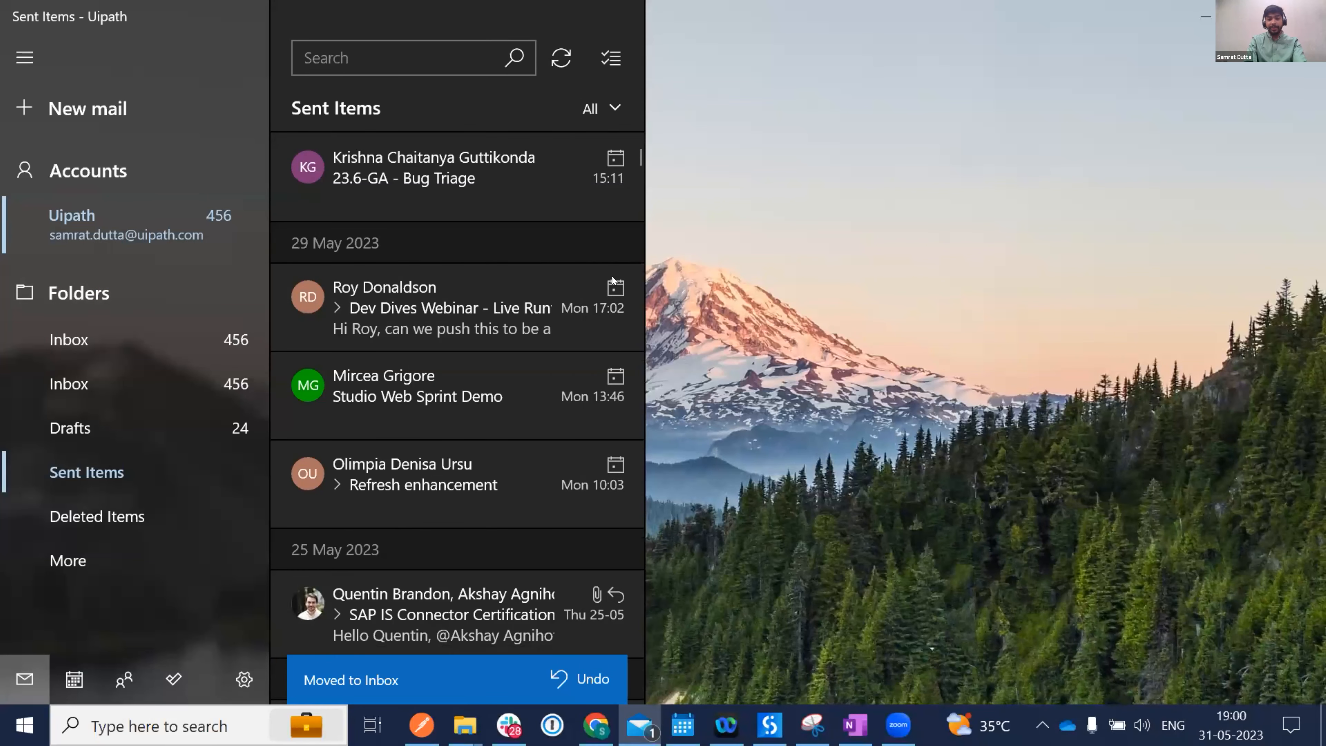
{"action": "key", "text": "alt+Tab"}
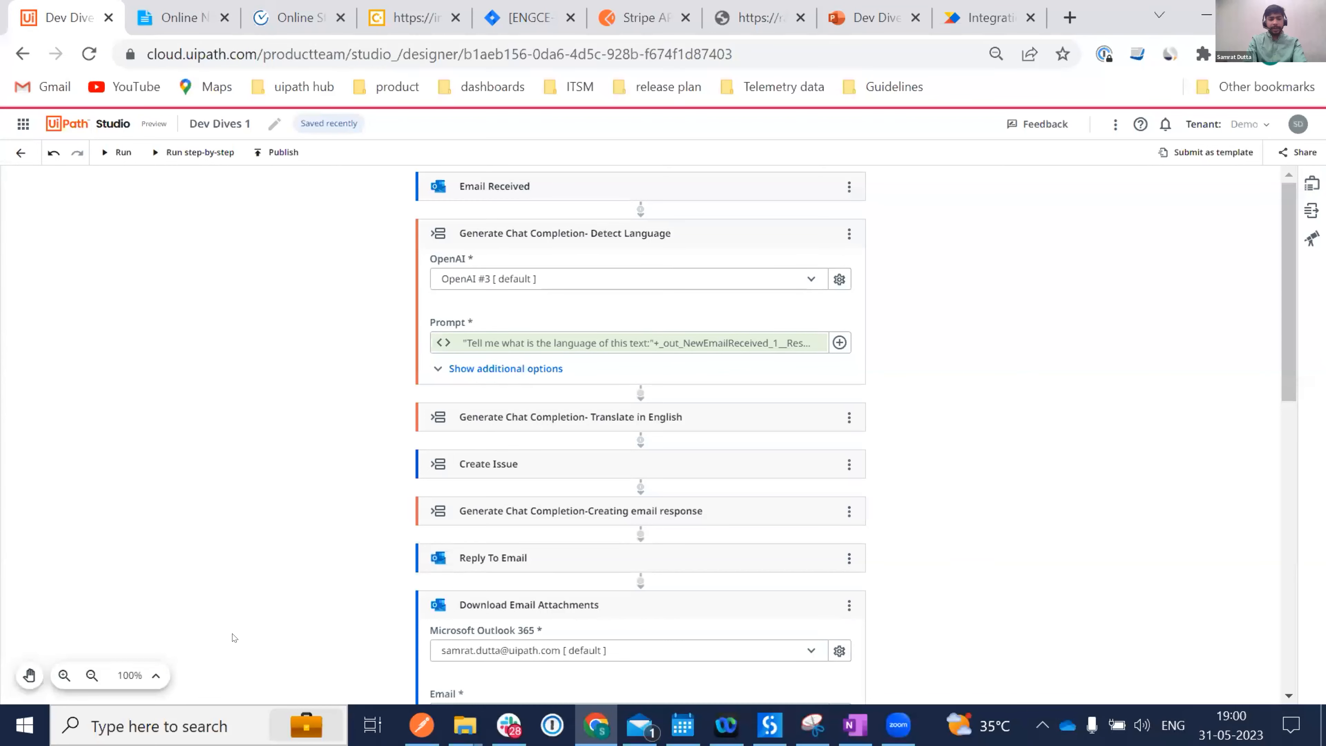
{"action": "key", "text": "alt+Tab"}
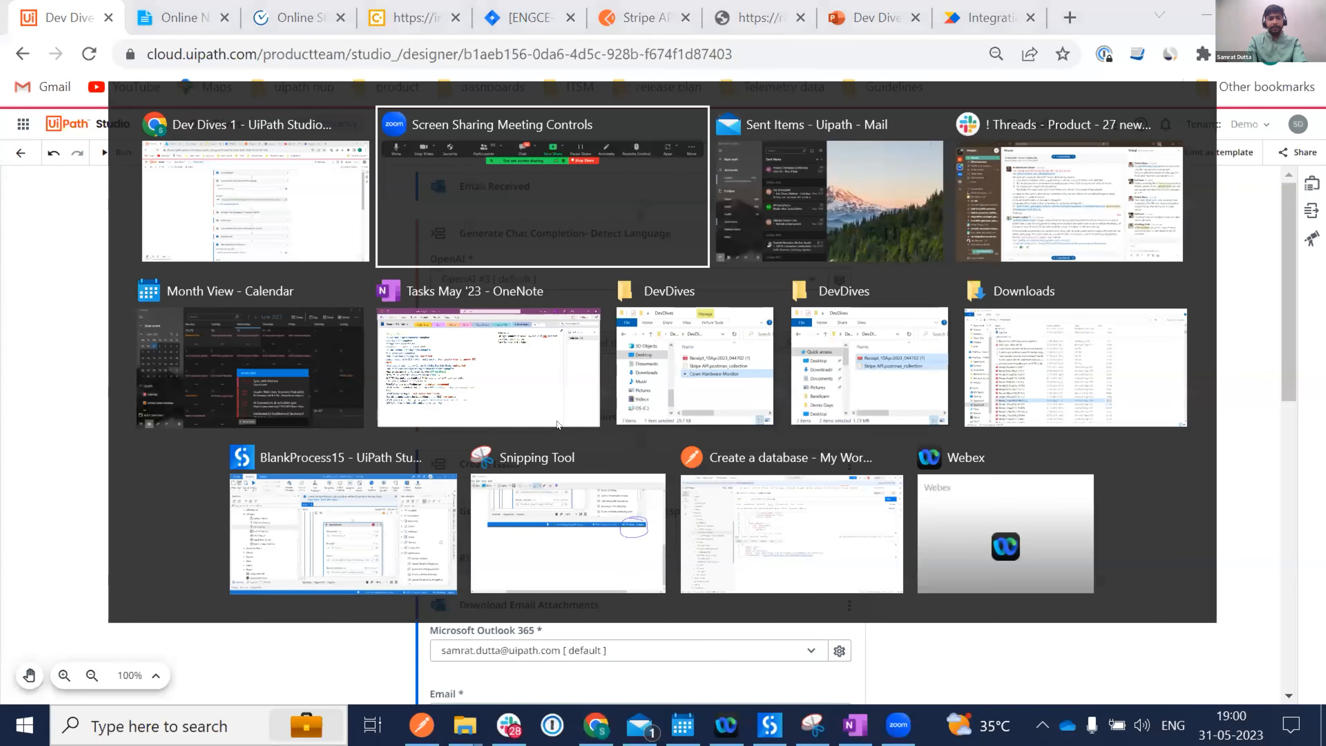
{"action": "left_click", "coordinate": [851, 178]}
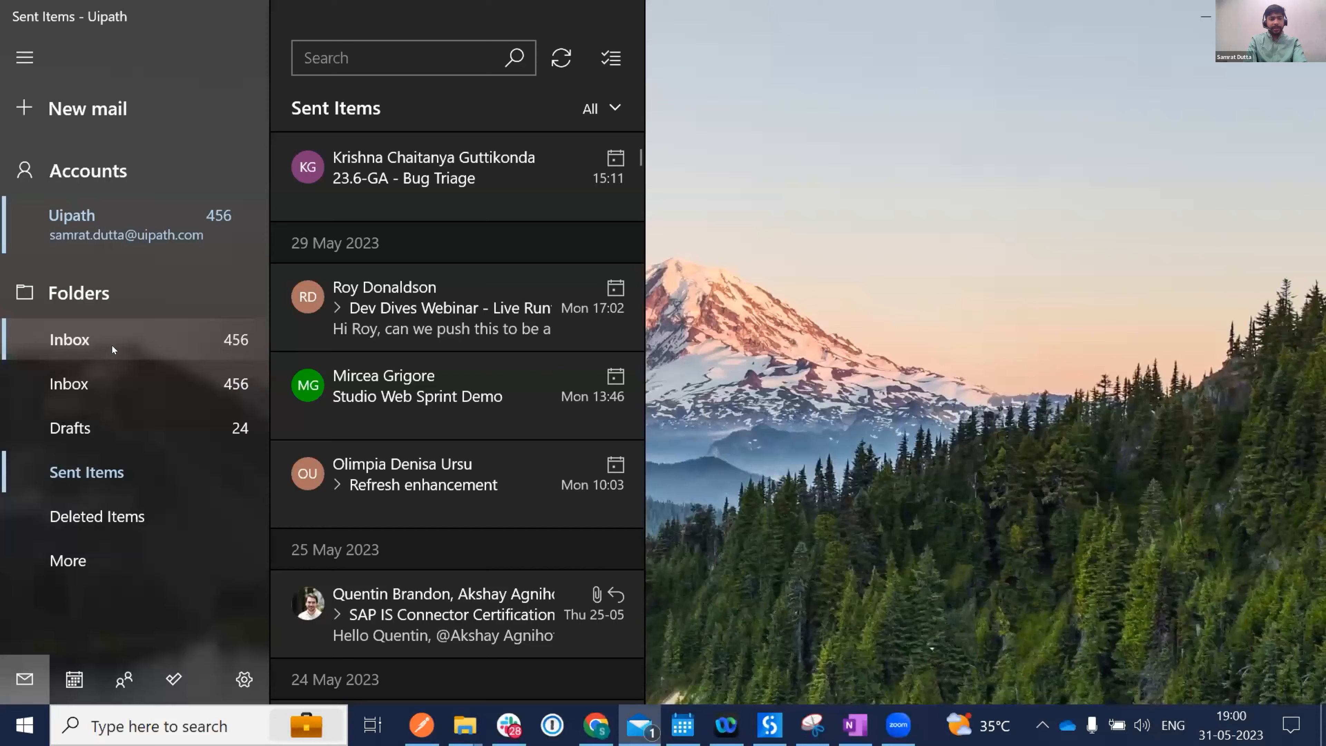
{"action": "left_click", "coordinate": [112, 342]}
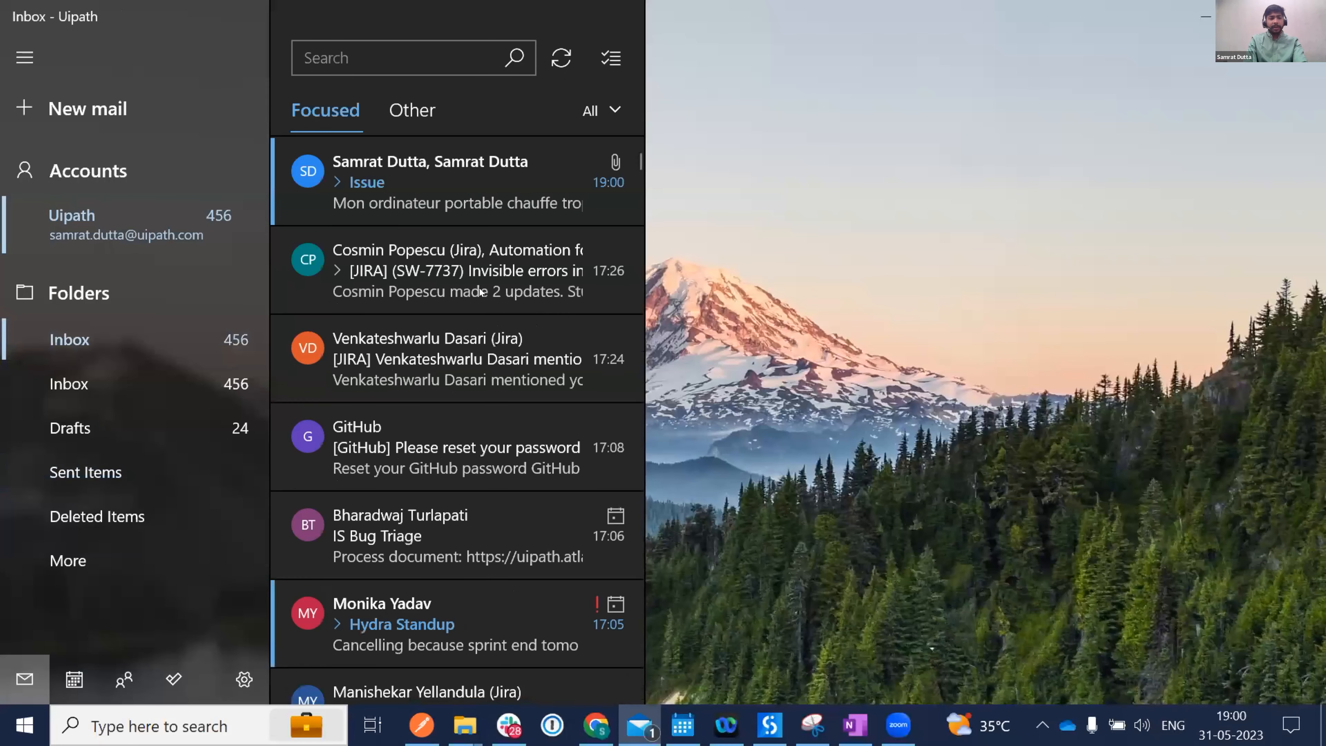
{"action": "key", "text": "alt+Tab"}
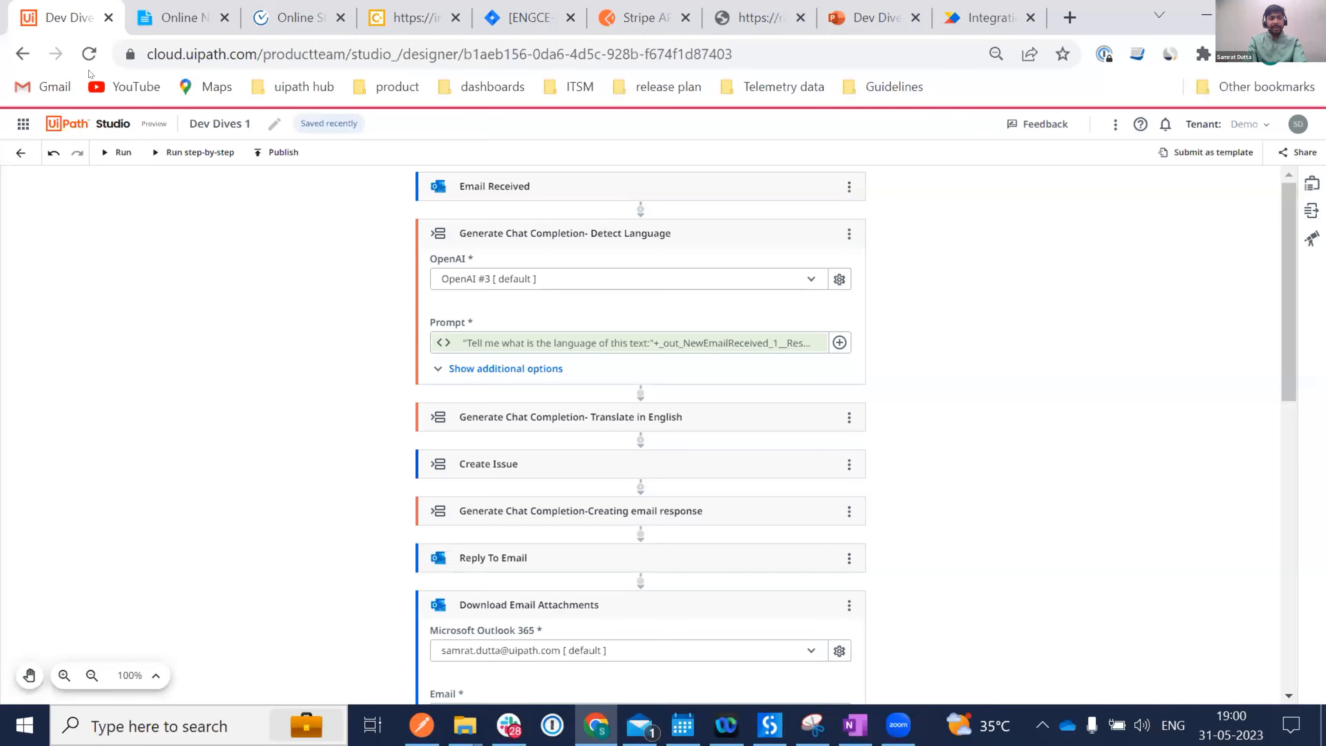
Run Dev Dives 1 and, once it succeeds, scroll down to Add Issue Attachment.
{"action": "left_click", "coordinate": [100, 152]}
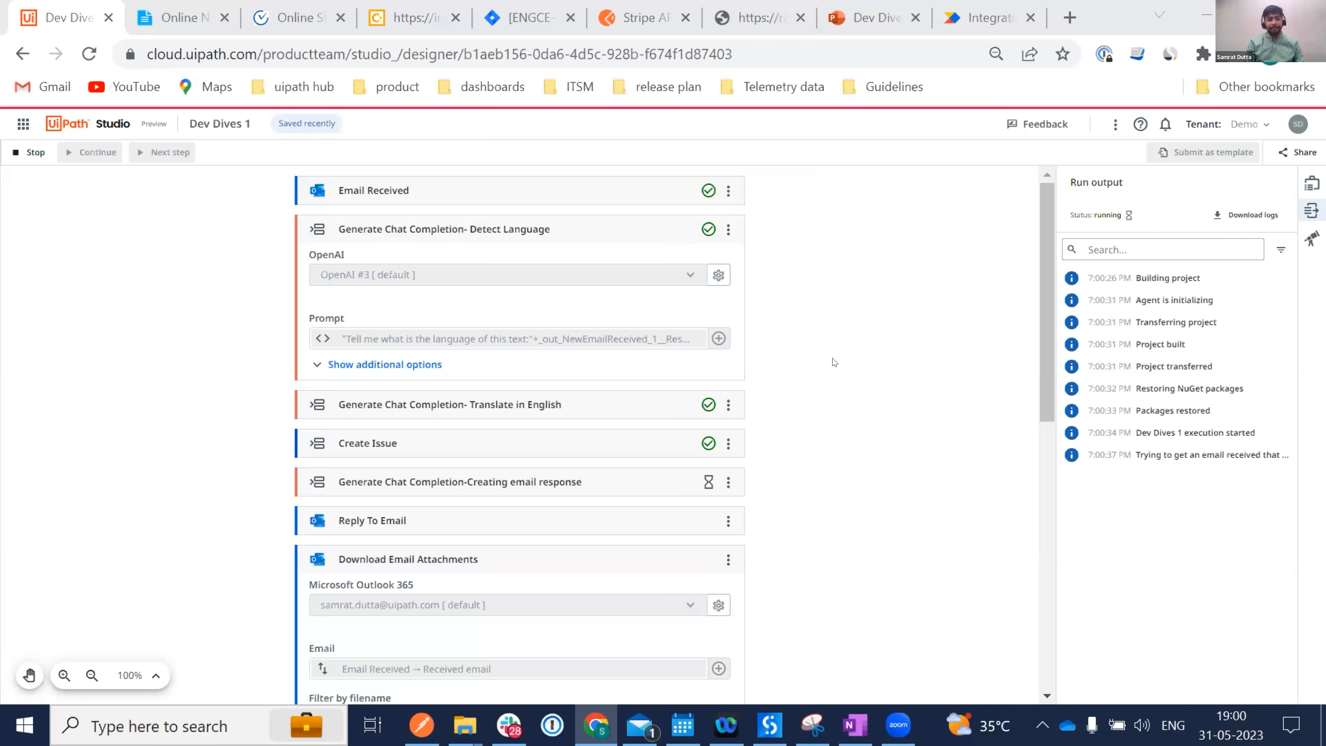
{"action": "scroll", "coordinate": [888, 502], "scroll_direction": "down", "scroll_amount": 2}
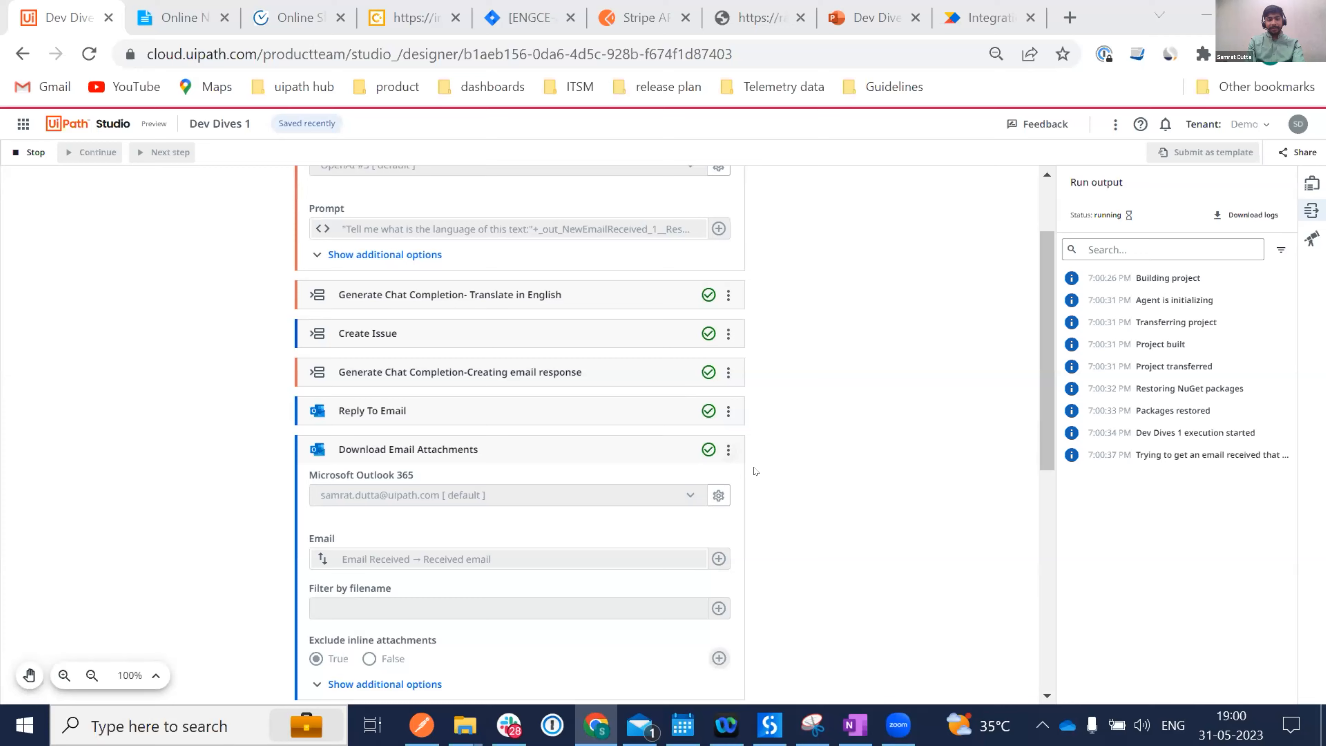
{"action": "scroll", "coordinate": [754, 471], "scroll_direction": "down", "scroll_amount": 4}
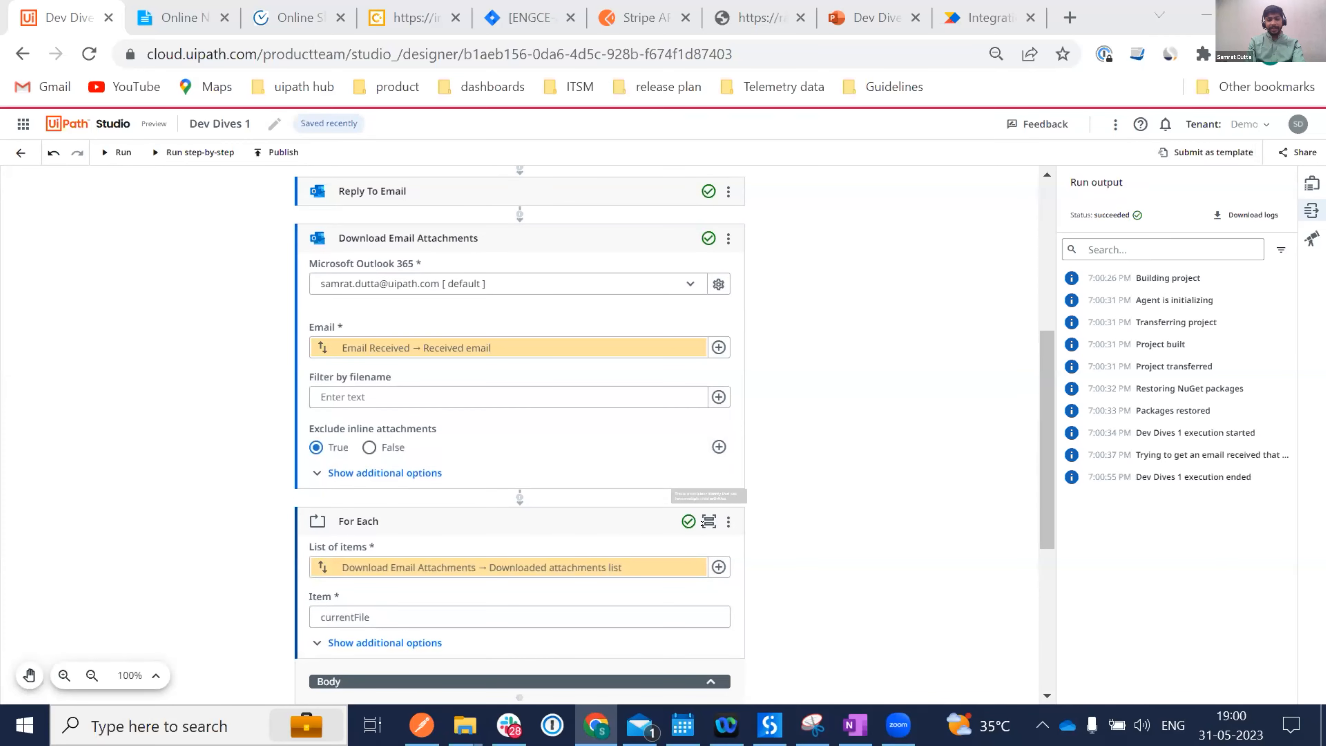
{"action": "scroll", "coordinate": [754, 470], "scroll_direction": "down", "scroll_amount": 4}
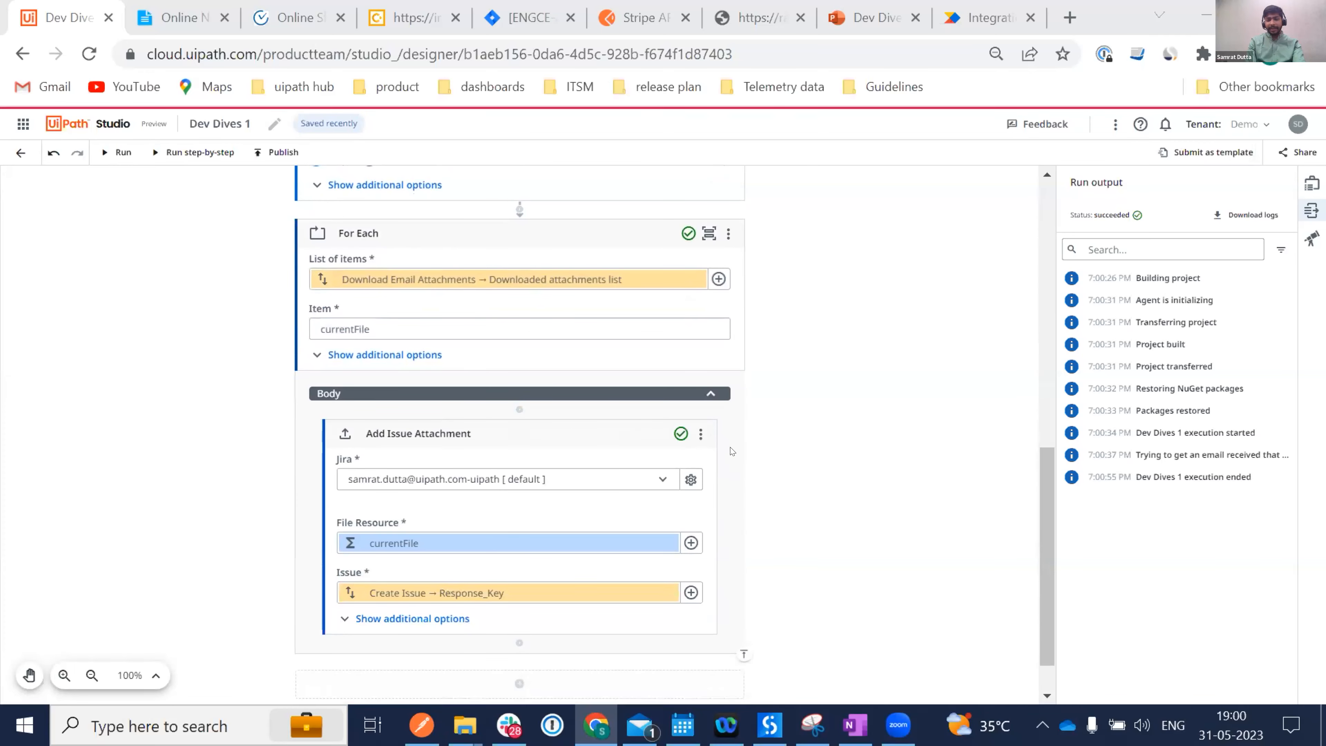
{"action": "scroll", "coordinate": [725, 441], "scroll_direction": "down", "scroll_amount": 1}
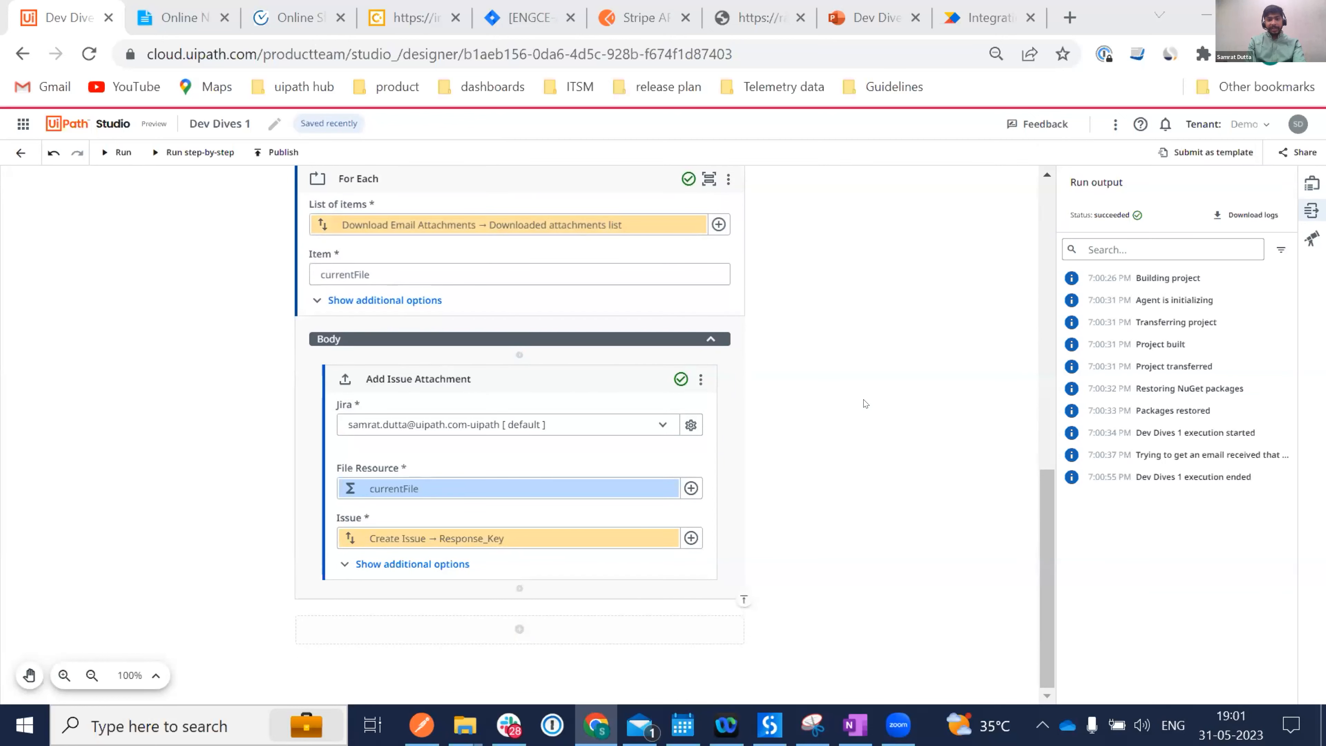
Read the French RE: Issue reply in Mail, then open a new browser tab.
{"action": "left_click", "coordinate": [631, 715]}
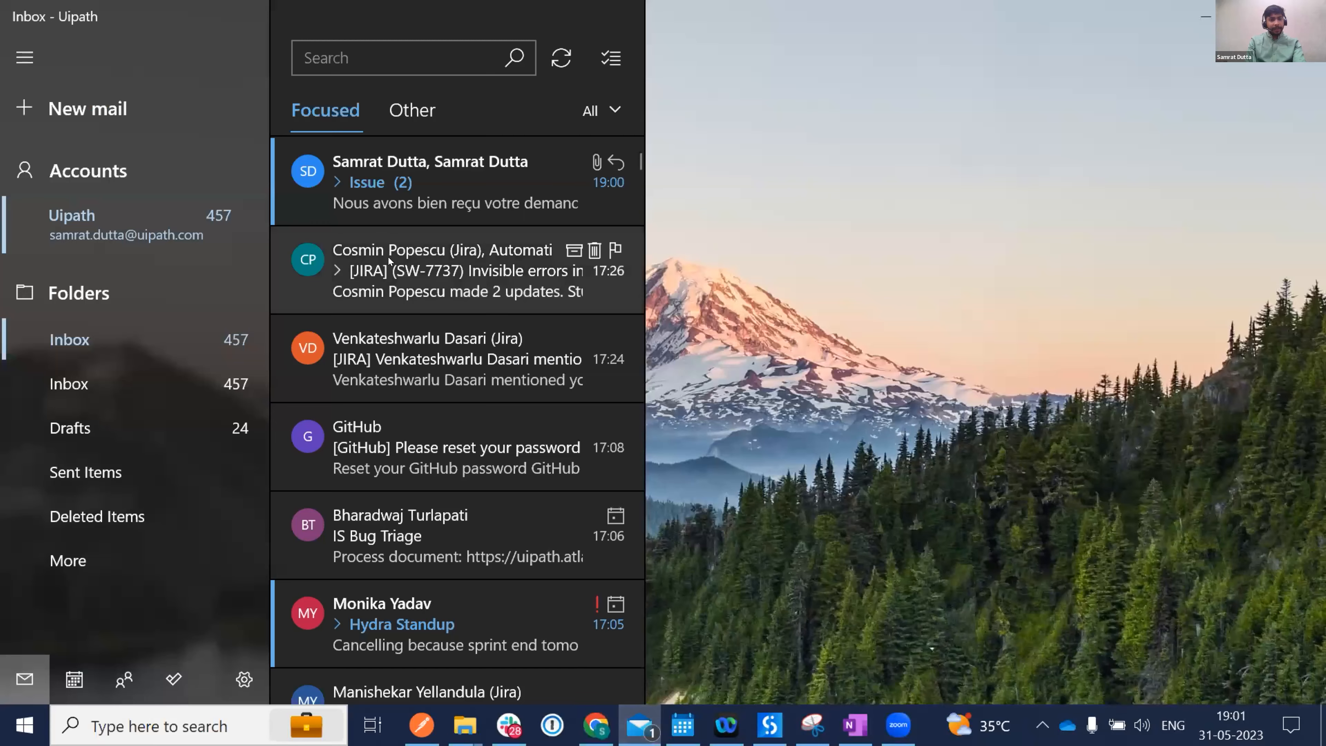
{"action": "left_click", "coordinate": [369, 204]}
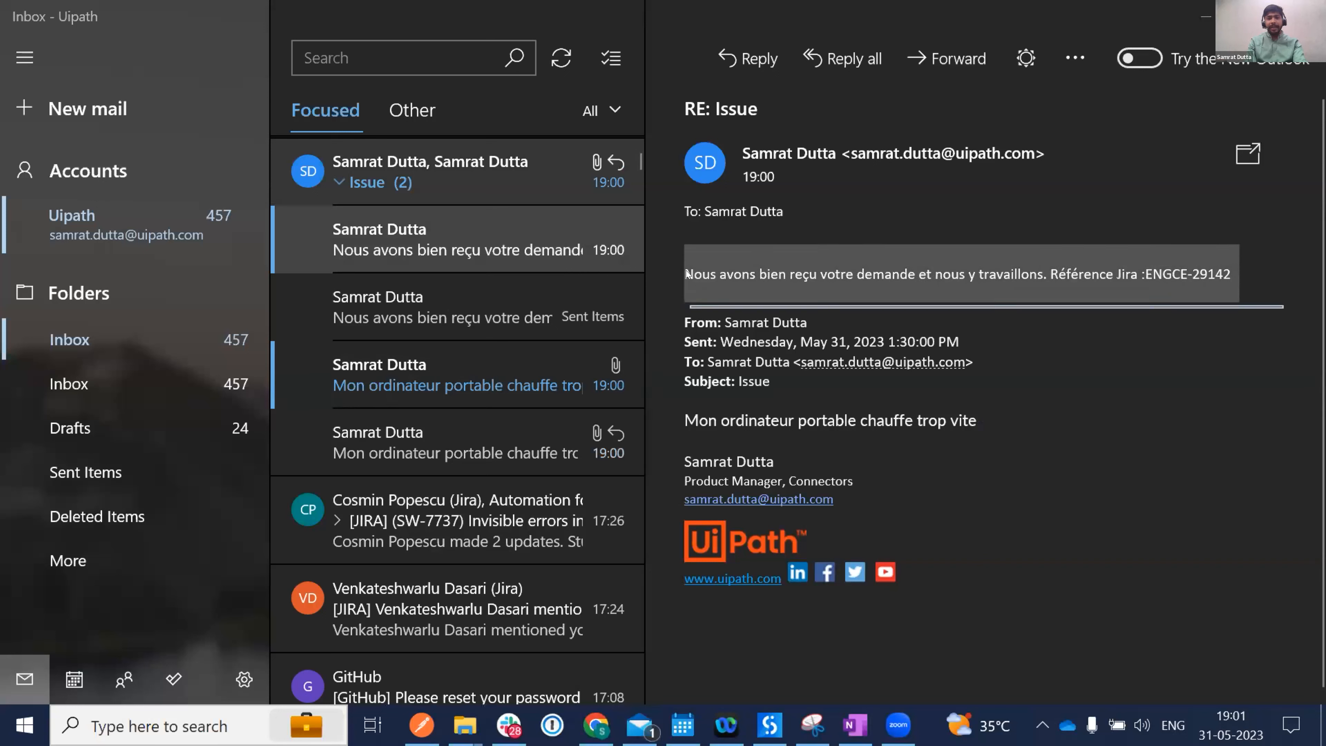
{"action": "key", "text": "alt+Tab"}
{"action": "key", "text": "alt+Tab"}
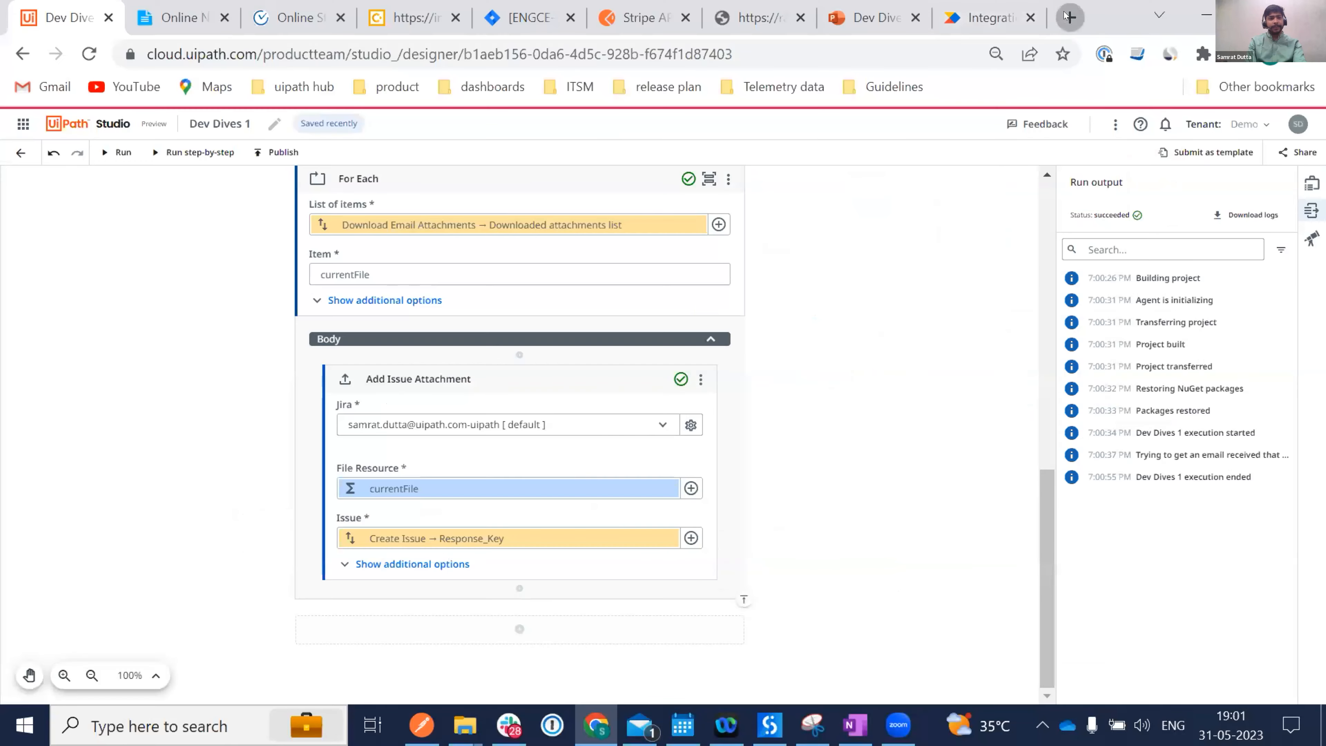
{"action": "left_click", "coordinate": [1069, 17]}
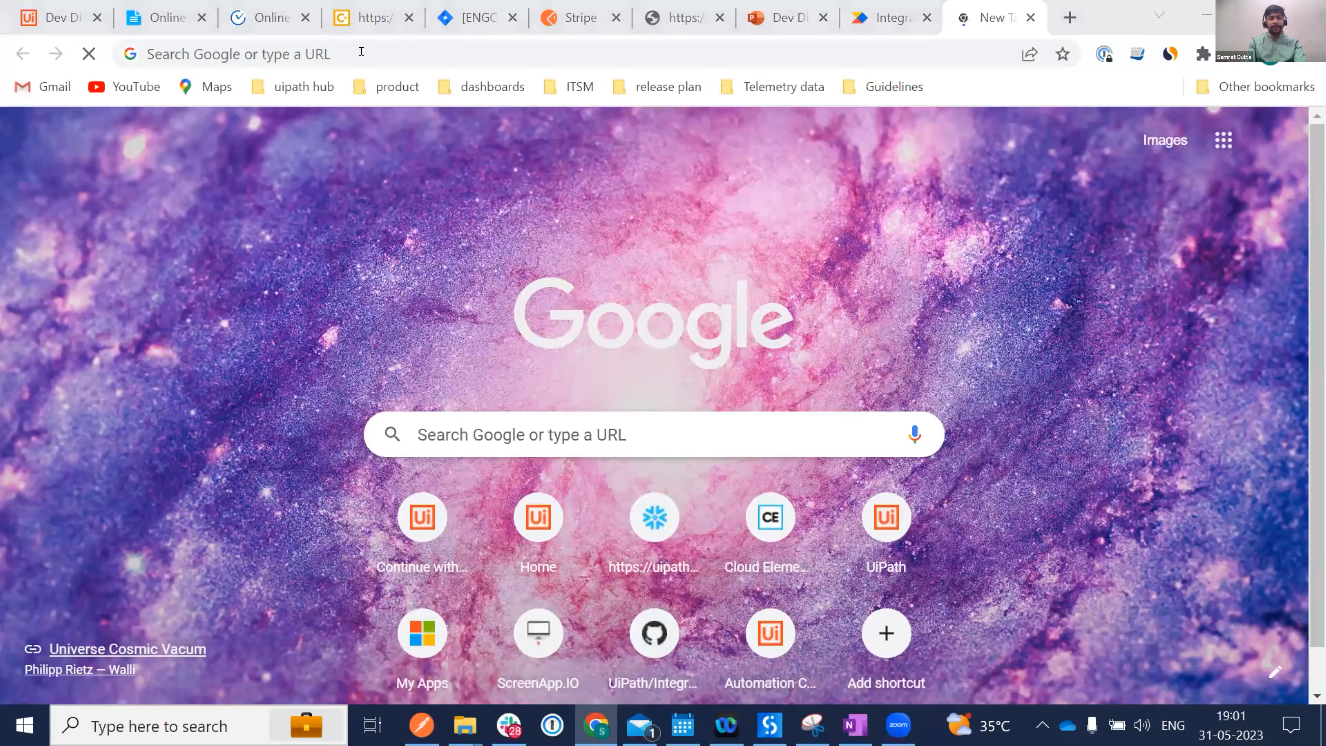
Search 'translate to english' and paste the French reply text into Google's translator.
{"action": "left_click", "coordinate": [361, 51]}
{"action": "type", "text": "transl"}
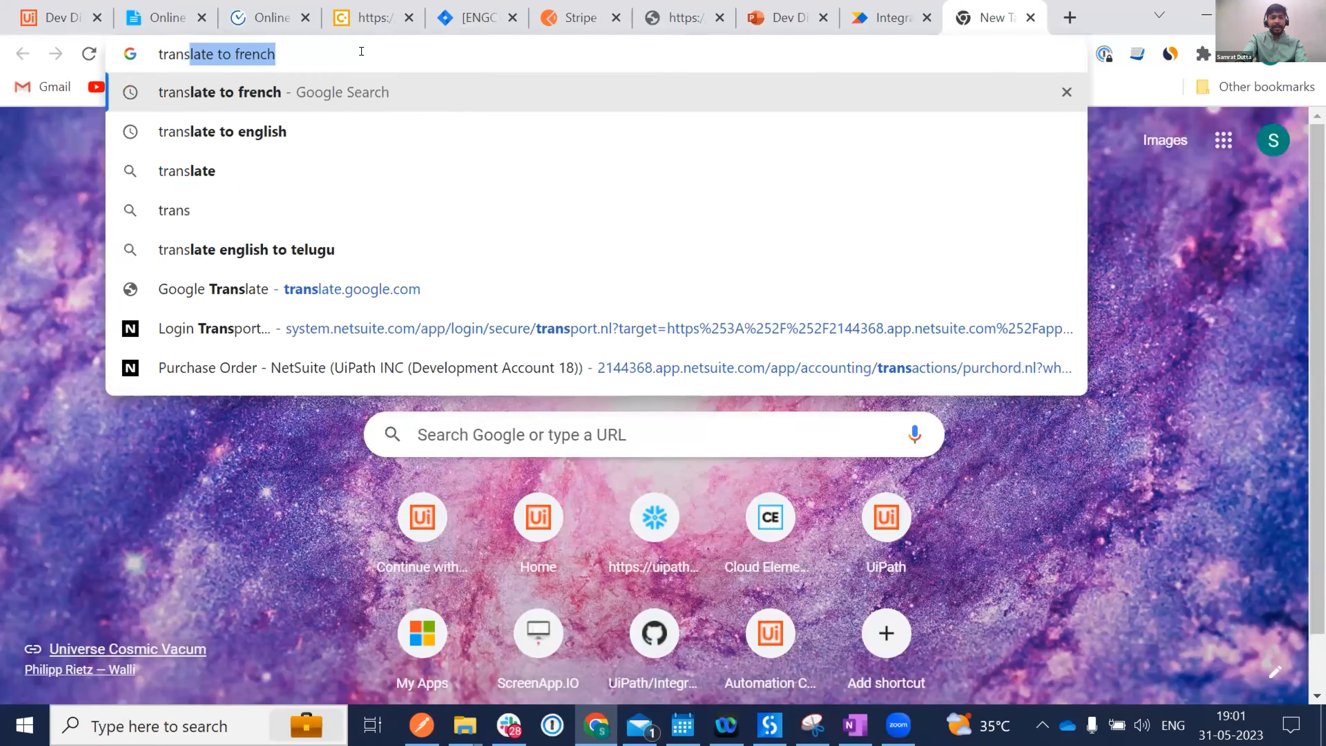
{"action": "key", "text": "Down"}
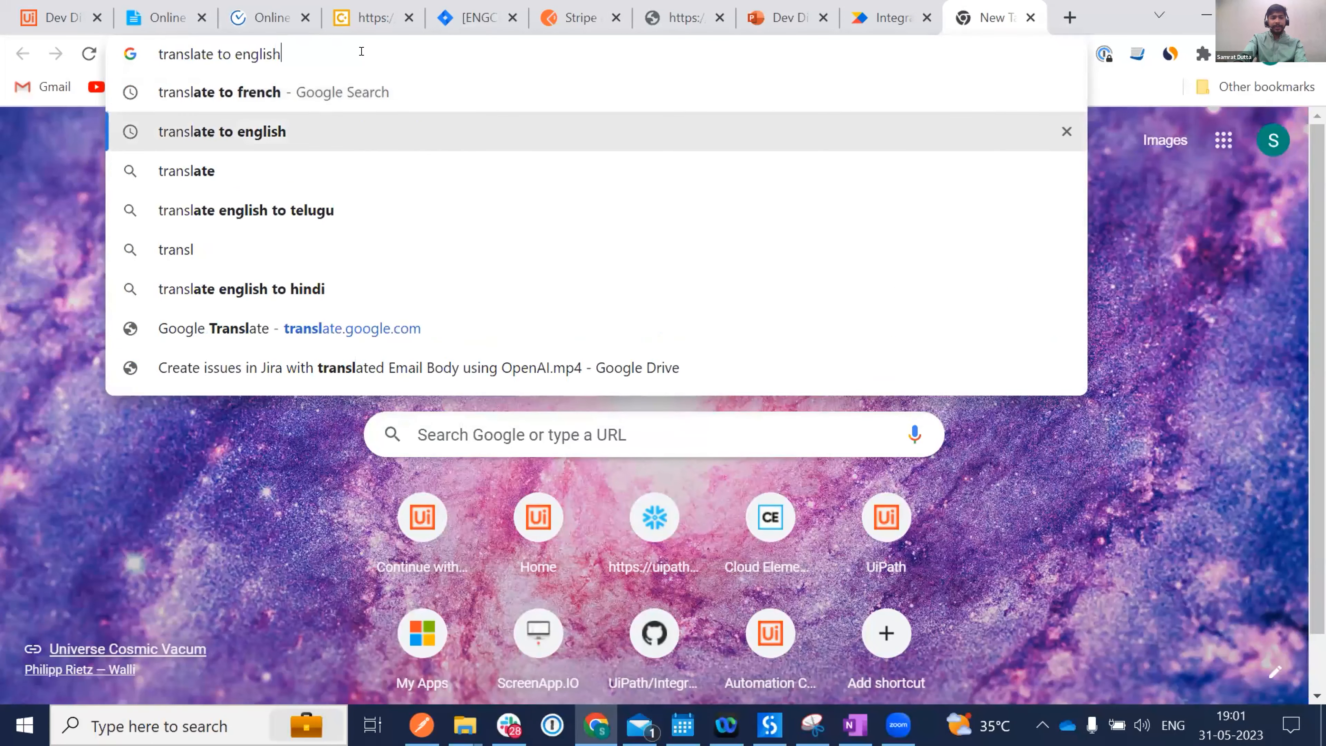
{"action": "key", "text": "Return"}
{"action": "type", "text": "Nous avons bien reçu votre demande et nous y travaillons. Référence Jira :ENGCE-29142"}
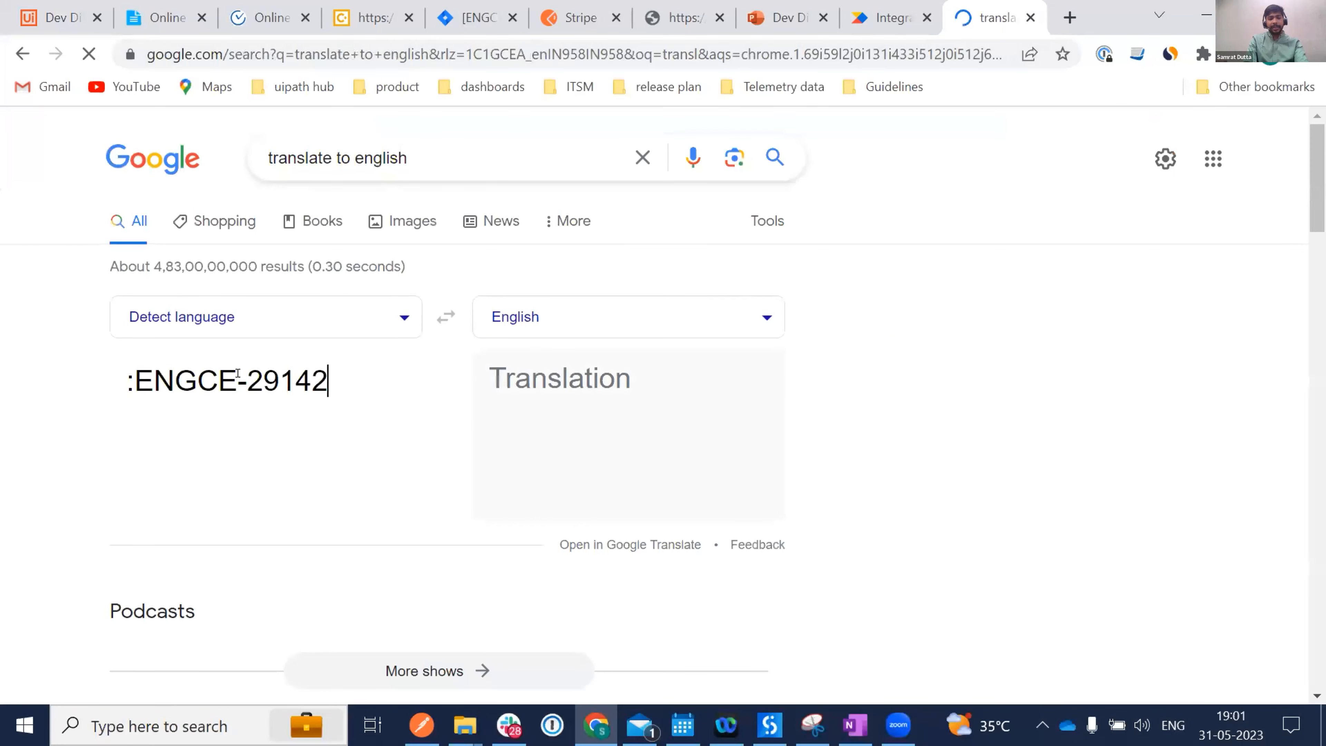
{"action": "key", "text": "ctrl+a"}
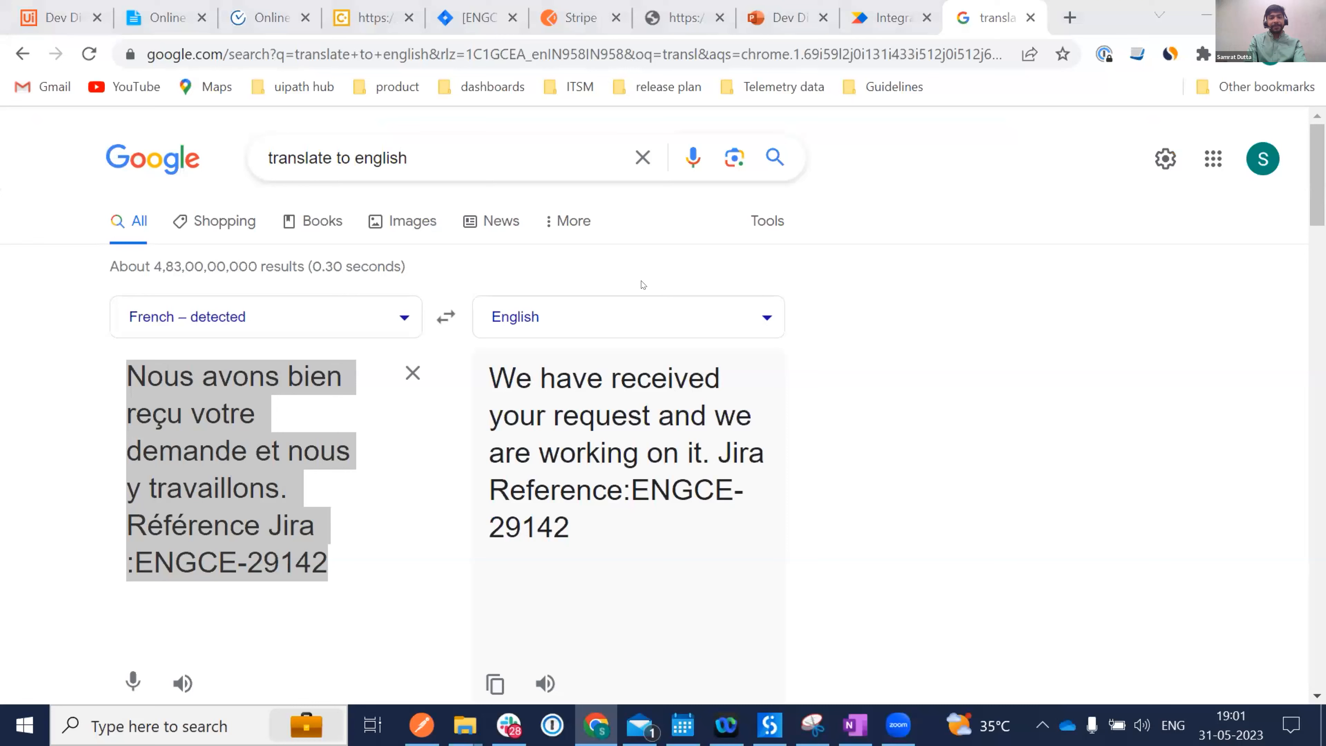
{"action": "left_click", "coordinate": [456, 20]}
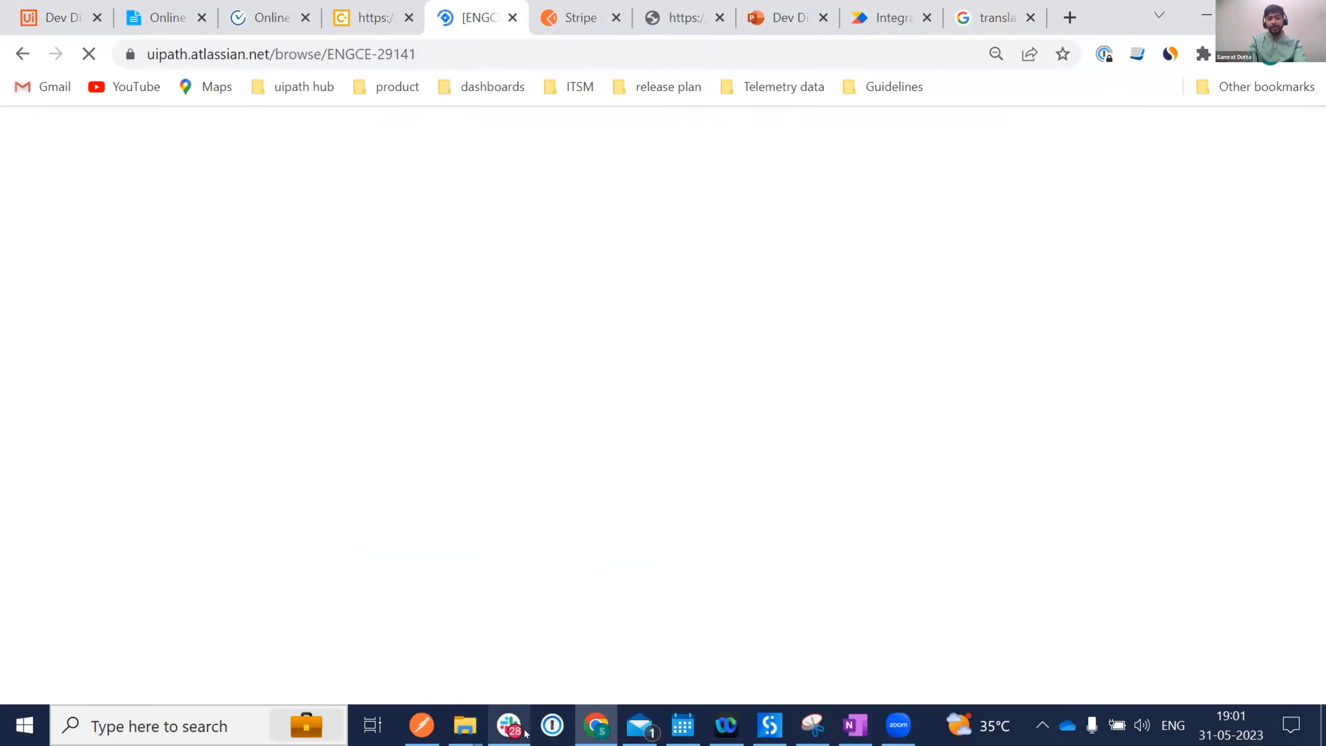
Copy the Jira reference ENGCE-29142 from the RE: Issue reply email and switch back to Chrome.
{"action": "left_click", "coordinate": [643, 724]}
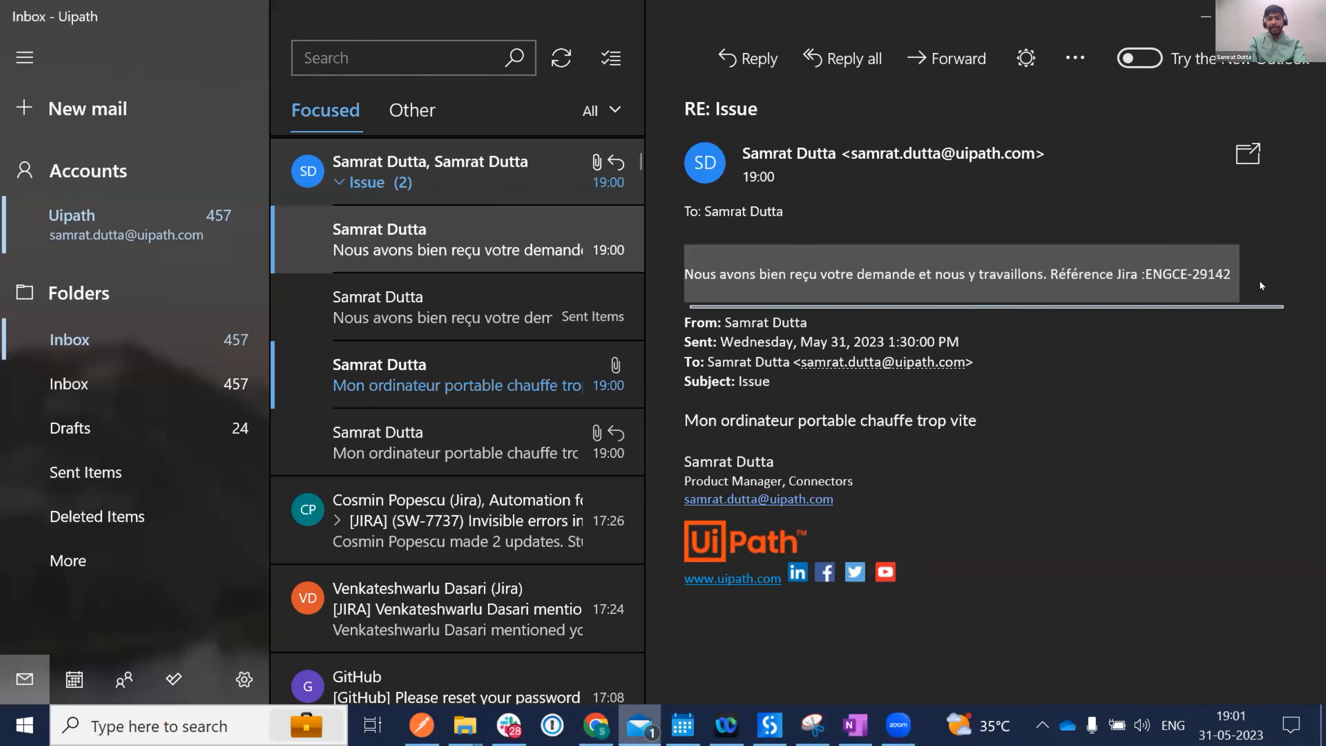
{"action": "left_click", "coordinate": [1233, 271]}
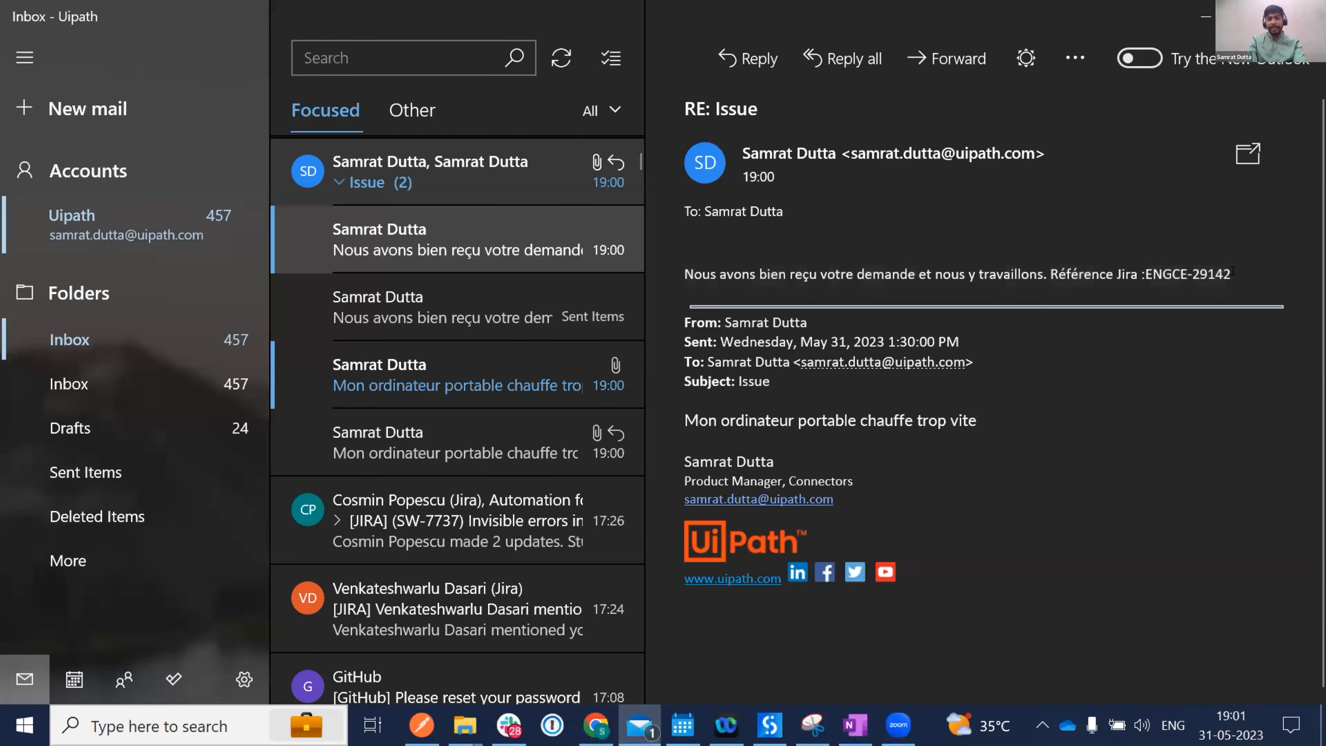
{"action": "double_click", "coordinate": [1136, 272]}
{"action": "key", "text": "ctrl+c"}
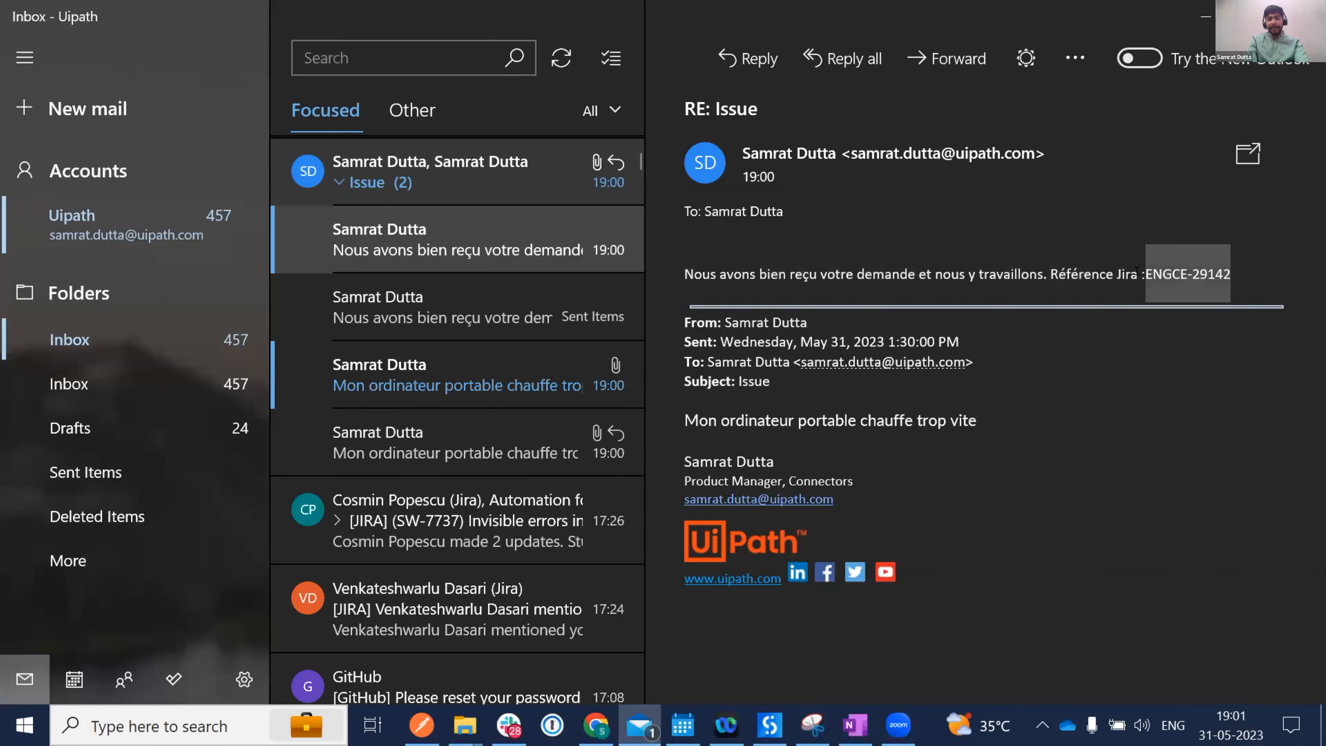
{"action": "key", "text": "Tab"}
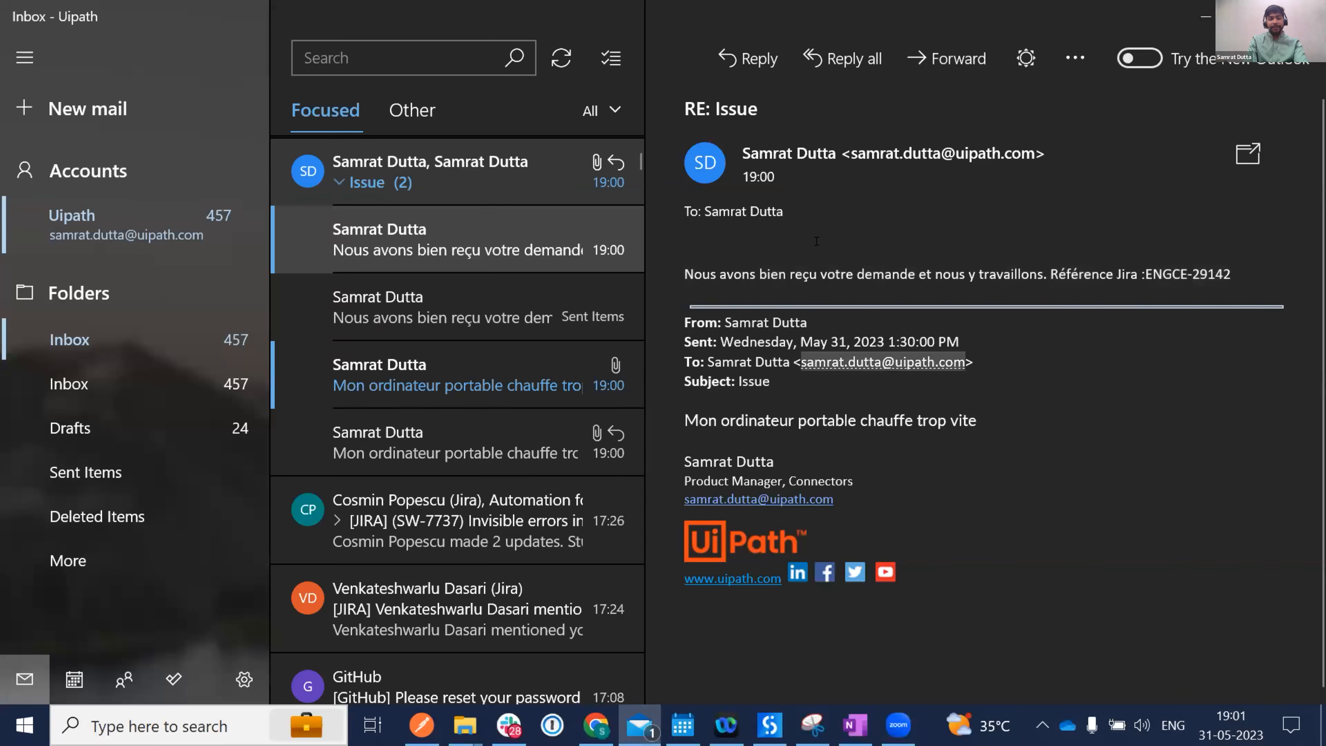
{"action": "key", "text": "alt+Tab"}
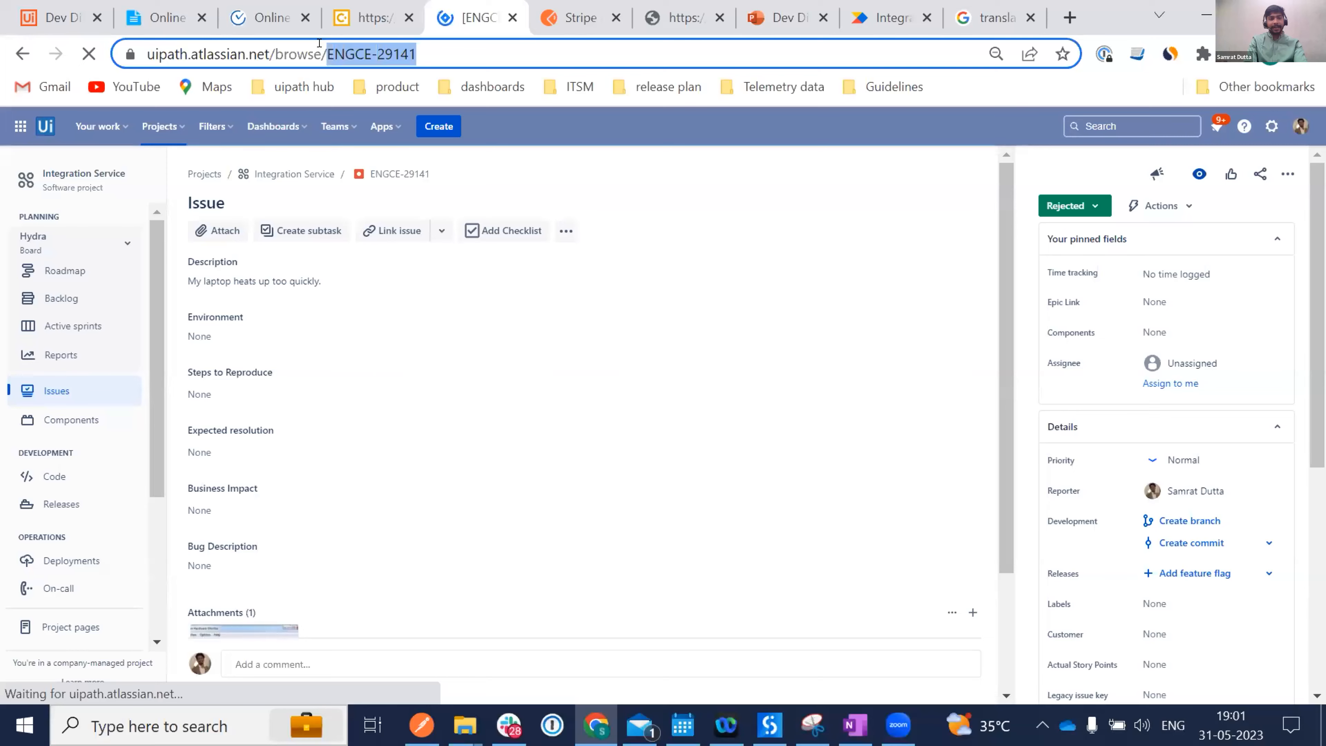
Load Jira issue ENGCE-29142, check its overheating description and image attachment, then return to Dev Dives 1.
{"action": "key", "text": "ctrl+v"}
{"action": "key", "text": "Return"}
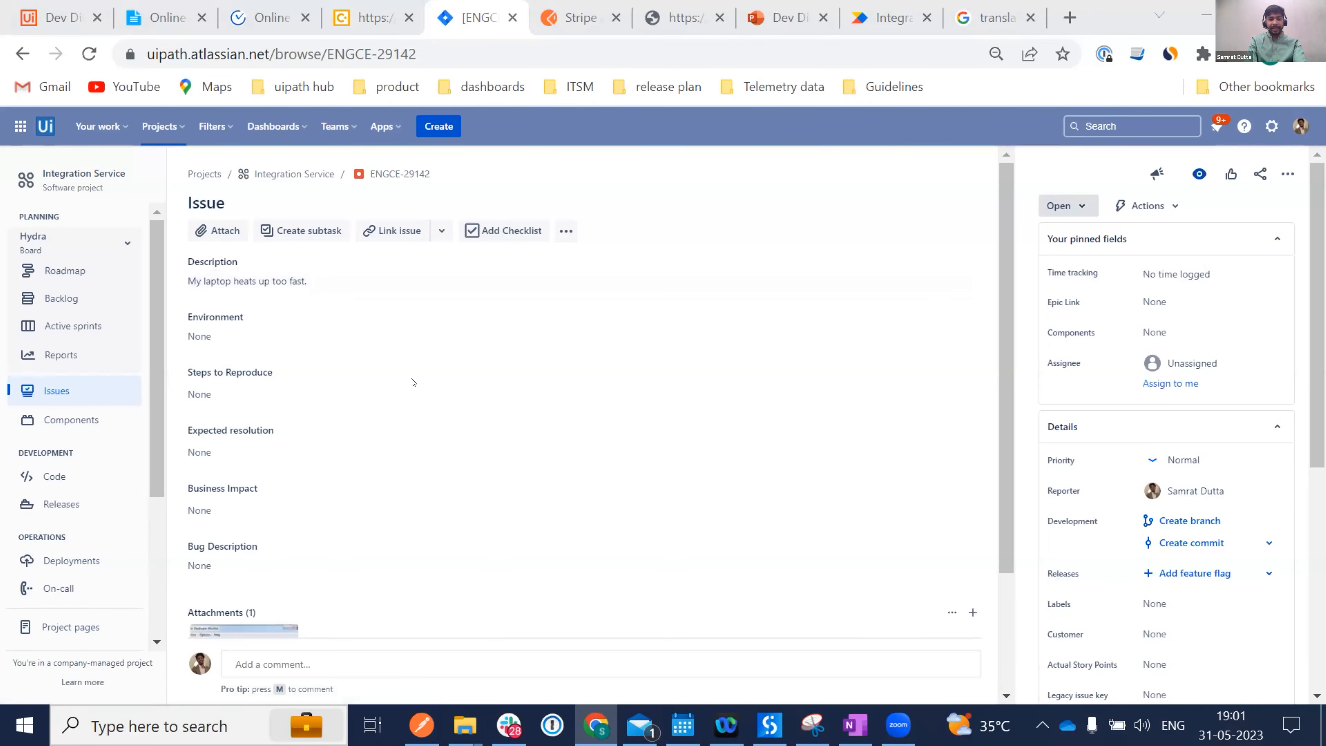
{"action": "scroll", "coordinate": [241, 494], "scroll_direction": "down", "scroll_amount": 3}
{"action": "mouse_move", "coordinate": [230, 514]}
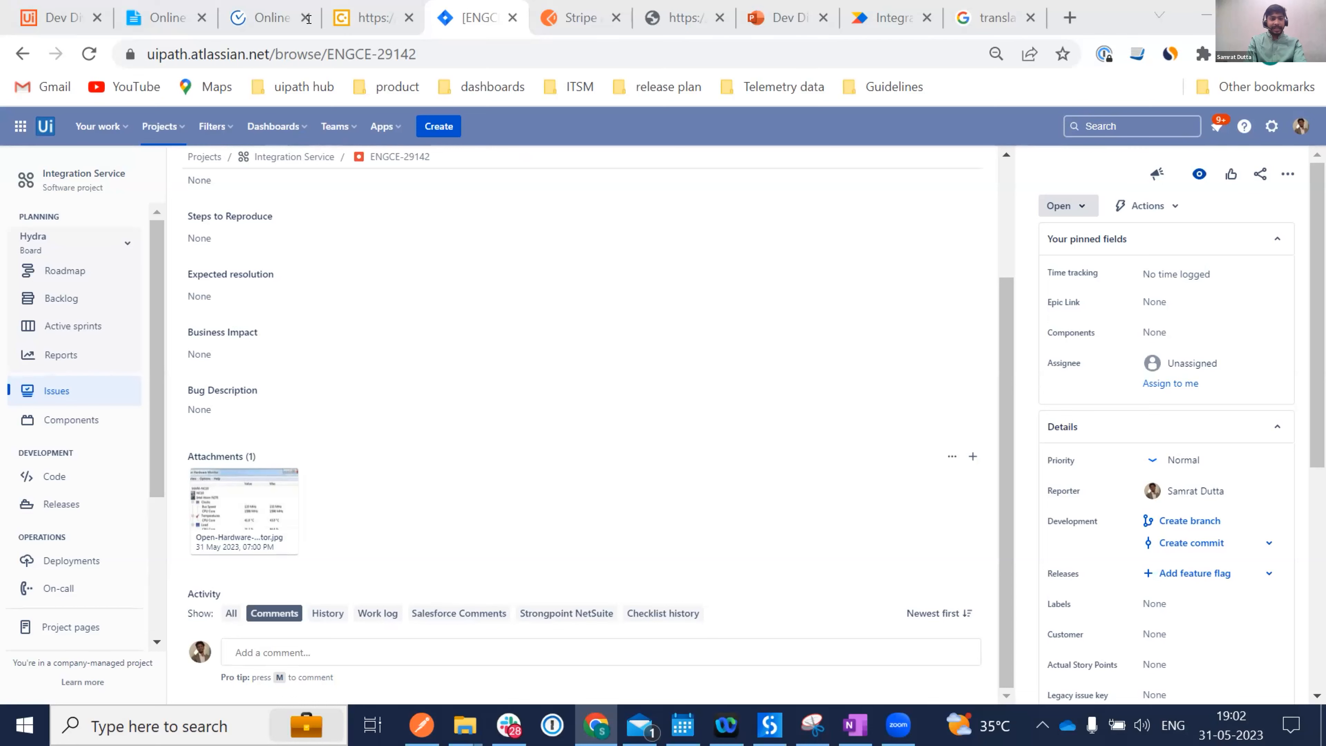
{"action": "mouse_move", "coordinate": [36, 17]}
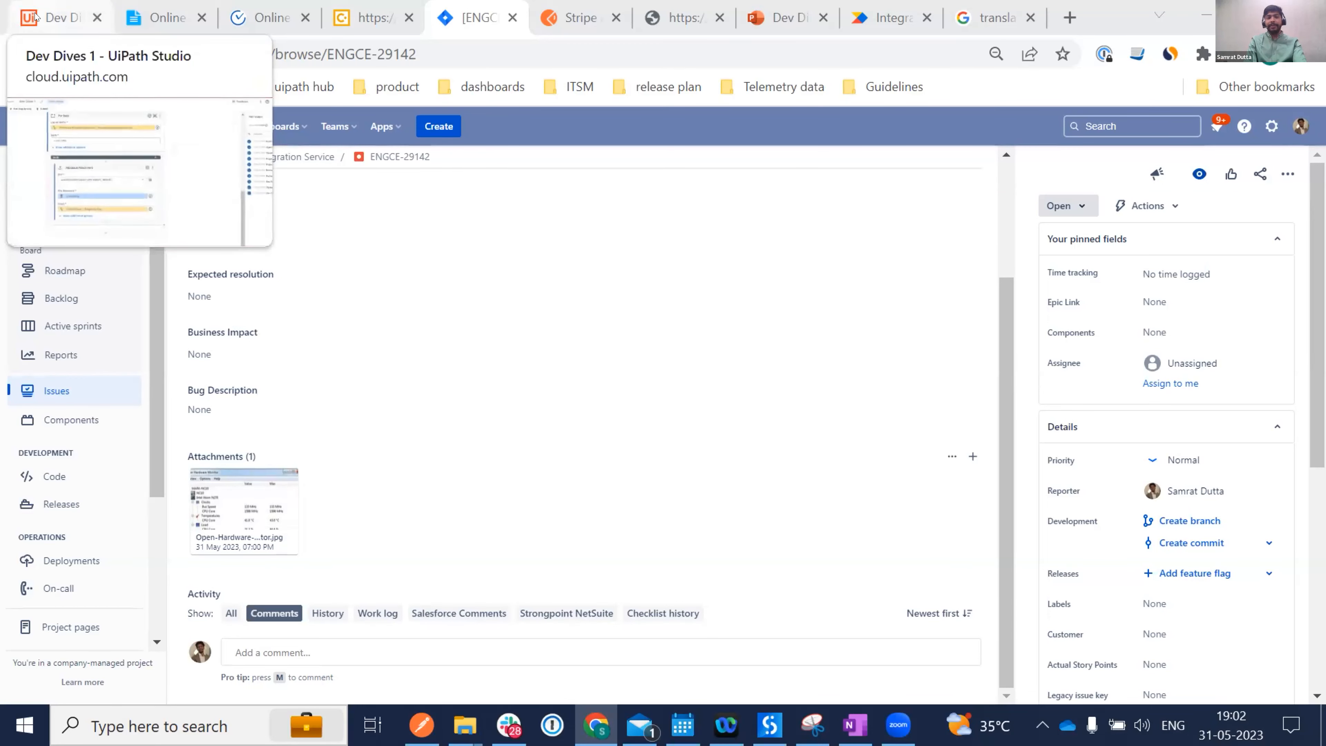
{"action": "left_click", "coordinate": [36, 18]}
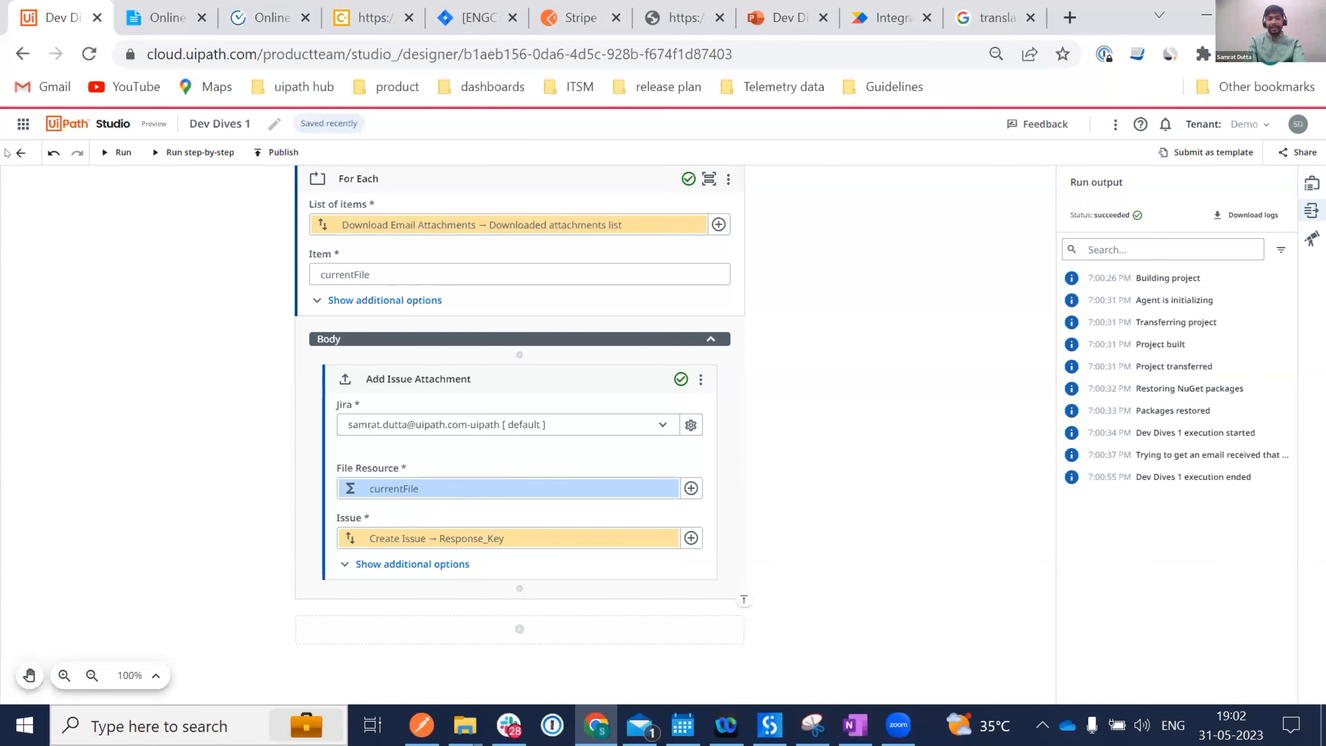
From the projects list, create a new project named 'Dev Dives 2'.
{"action": "left_click", "coordinate": [21, 153]}
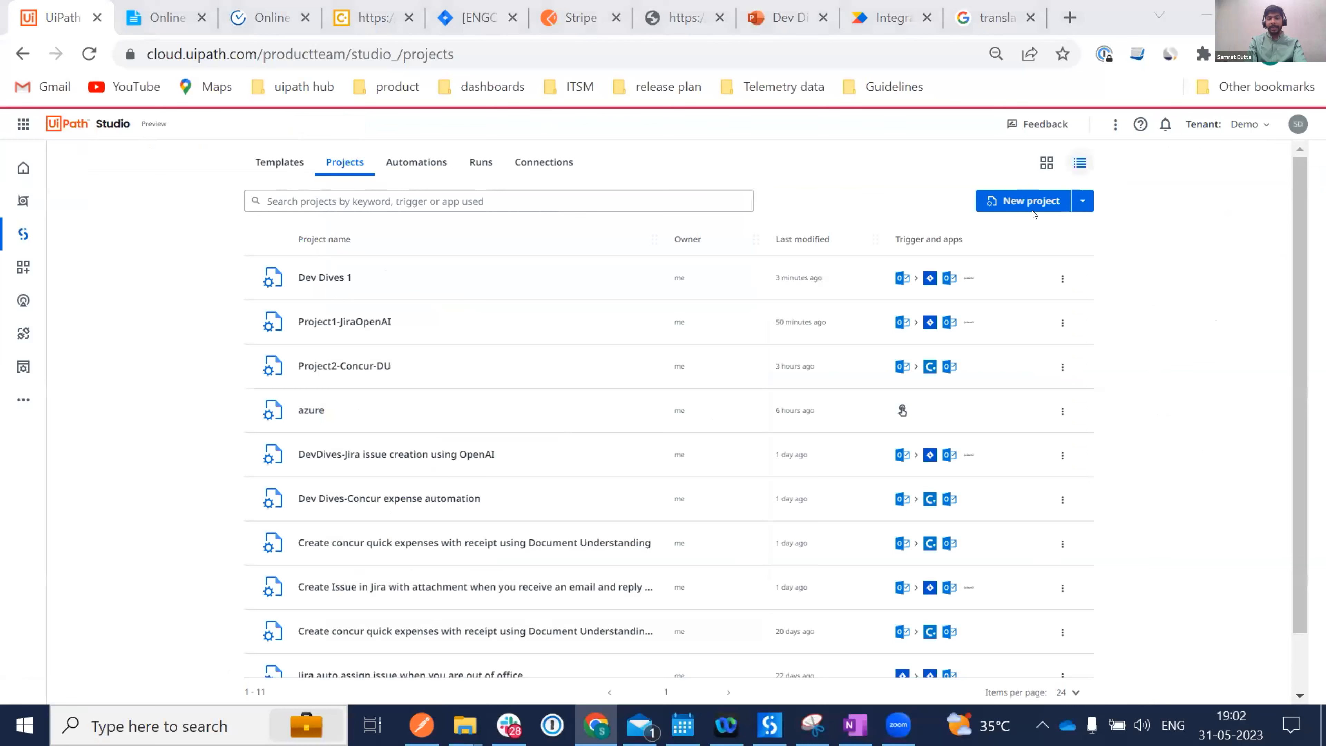
{"action": "left_click", "coordinate": [1013, 202]}
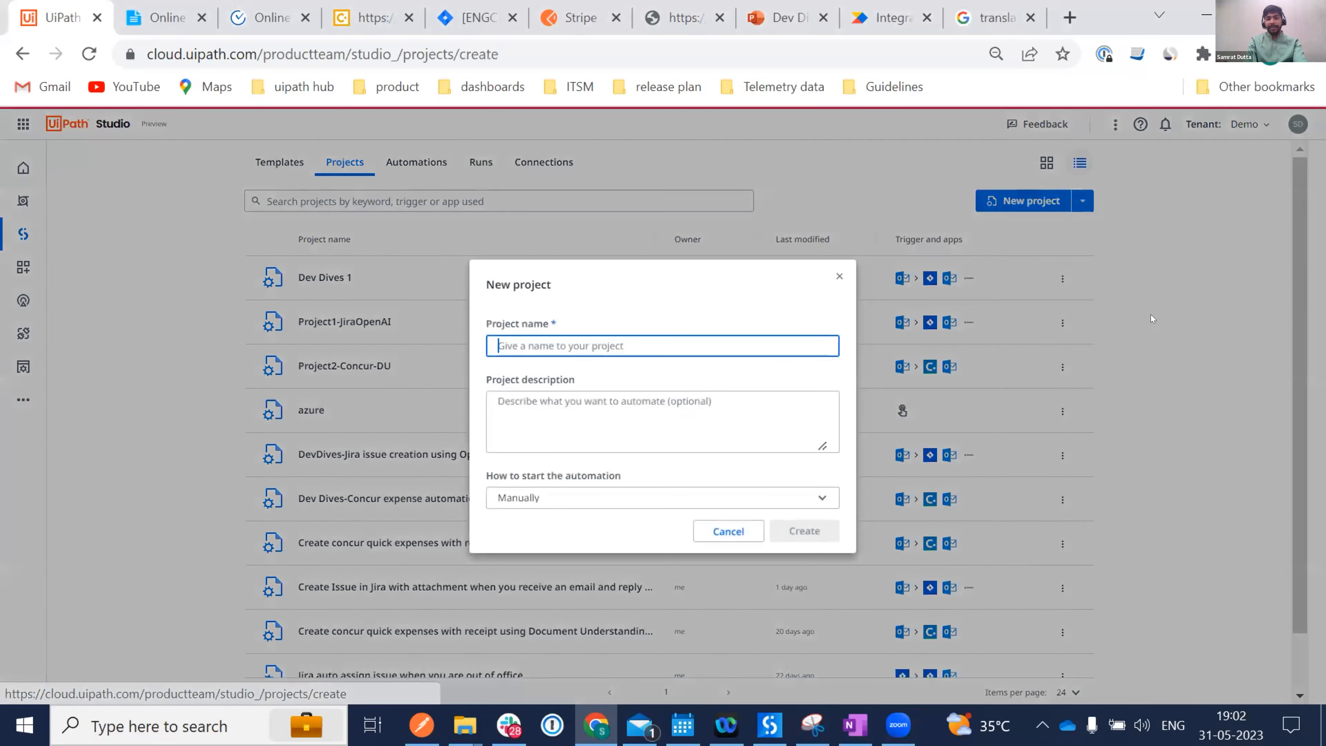
{"action": "type", "text": "Dev Dives 2"}
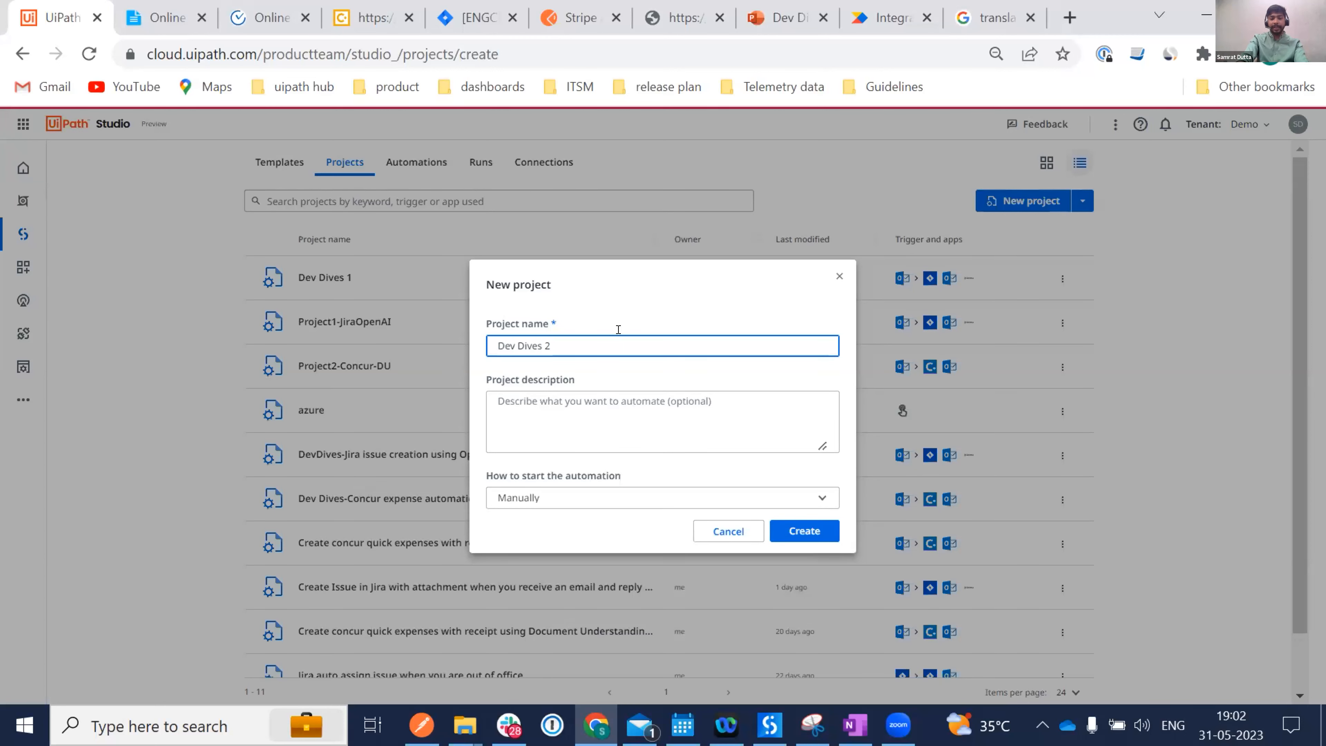
{"action": "key", "text": "Return"}
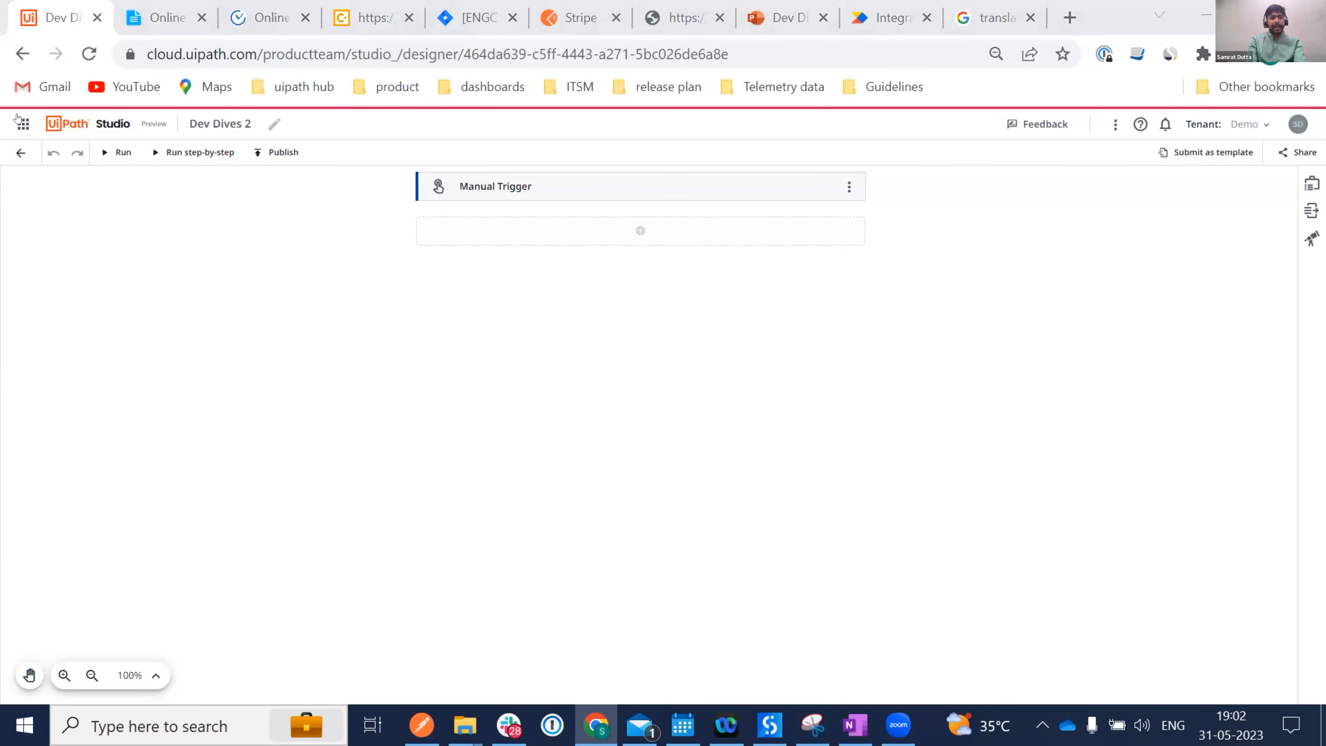
Leave the new Dev Dives 2 project and return to the projects list.
{"action": "right_click", "coordinate": [47, 17]}
{"action": "left_click", "coordinate": [35, 290]}
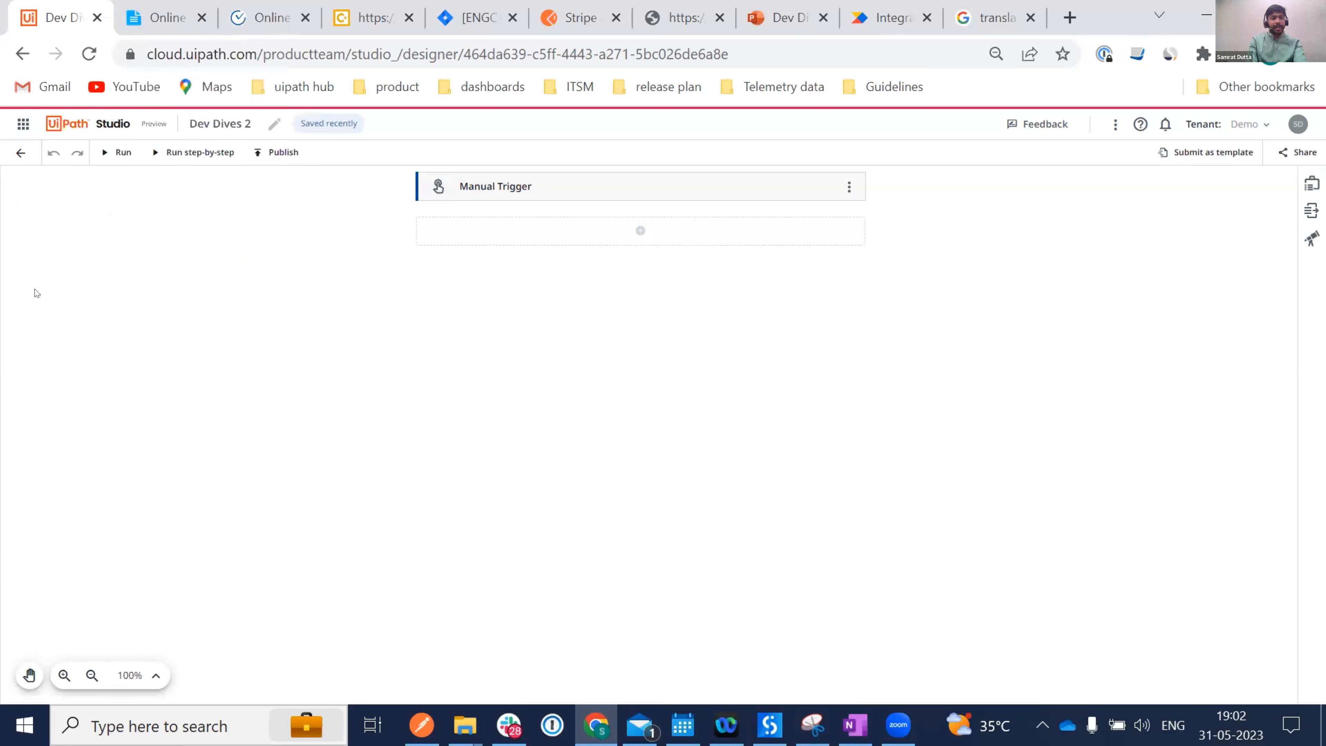
{"action": "left_click", "coordinate": [18, 153]}
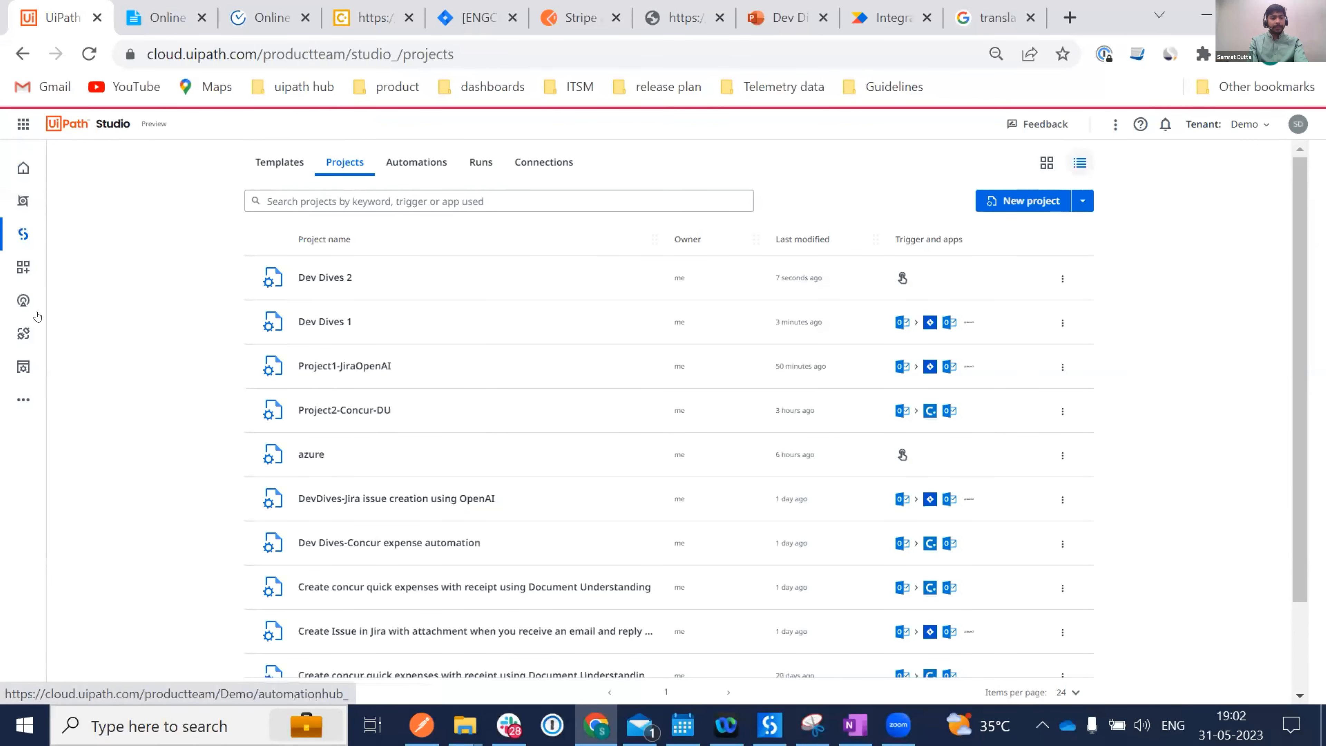
In Integration Service, list the connections of the subfolder under Shared in My folders.
{"action": "left_click", "coordinate": [21, 334]}
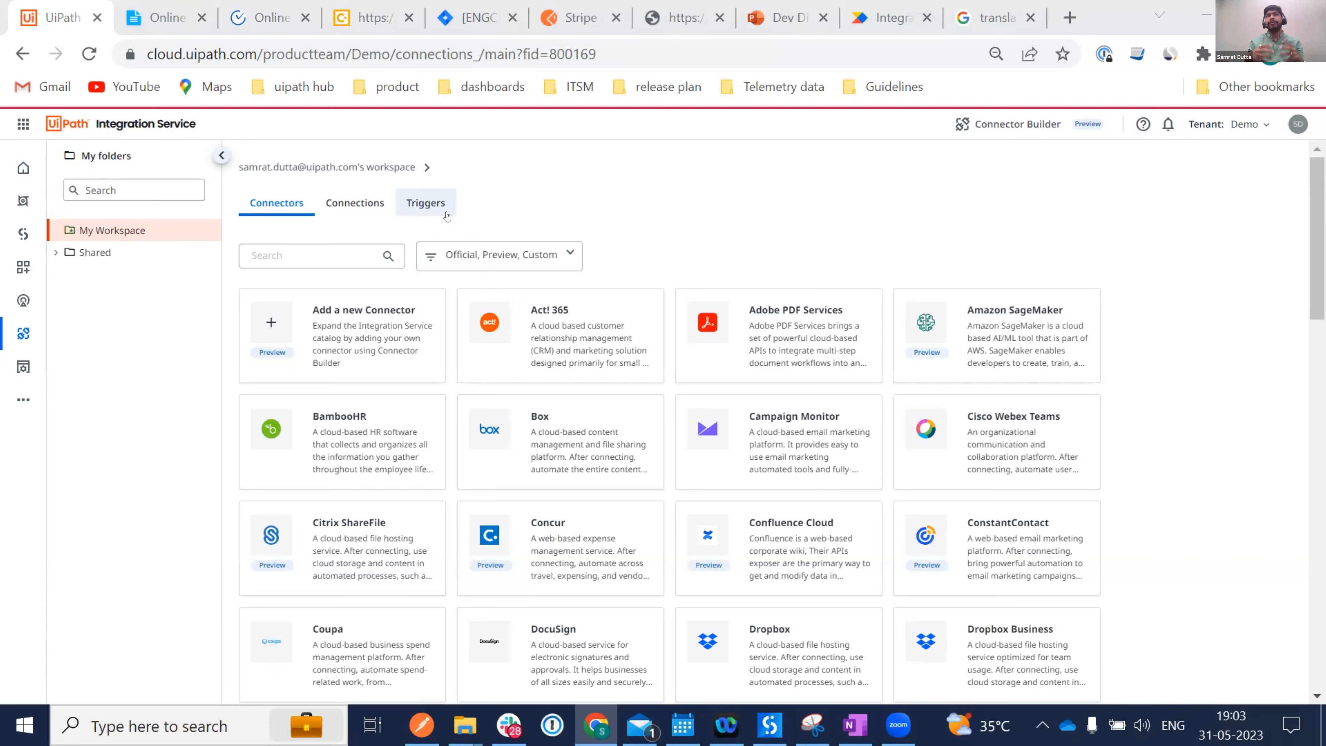
{"action": "left_click", "coordinate": [52, 252]}
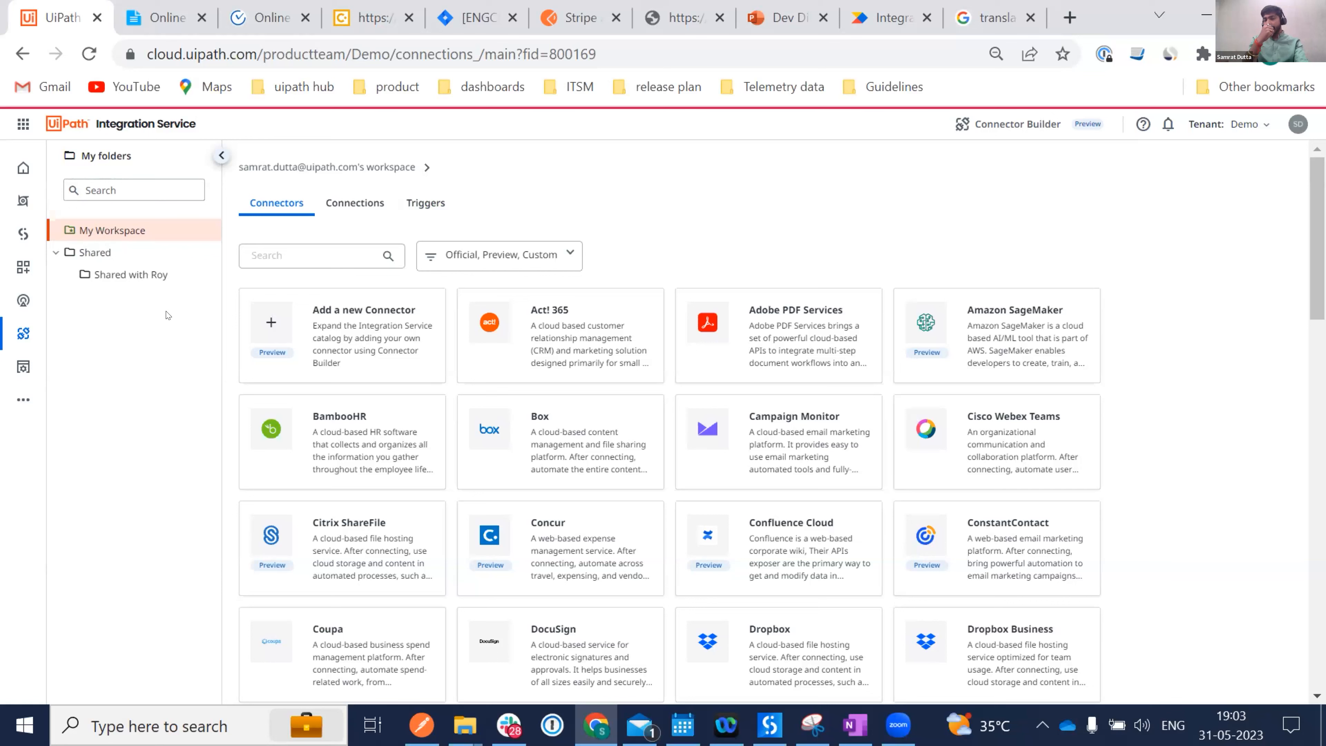
{"action": "left_click", "coordinate": [126, 282]}
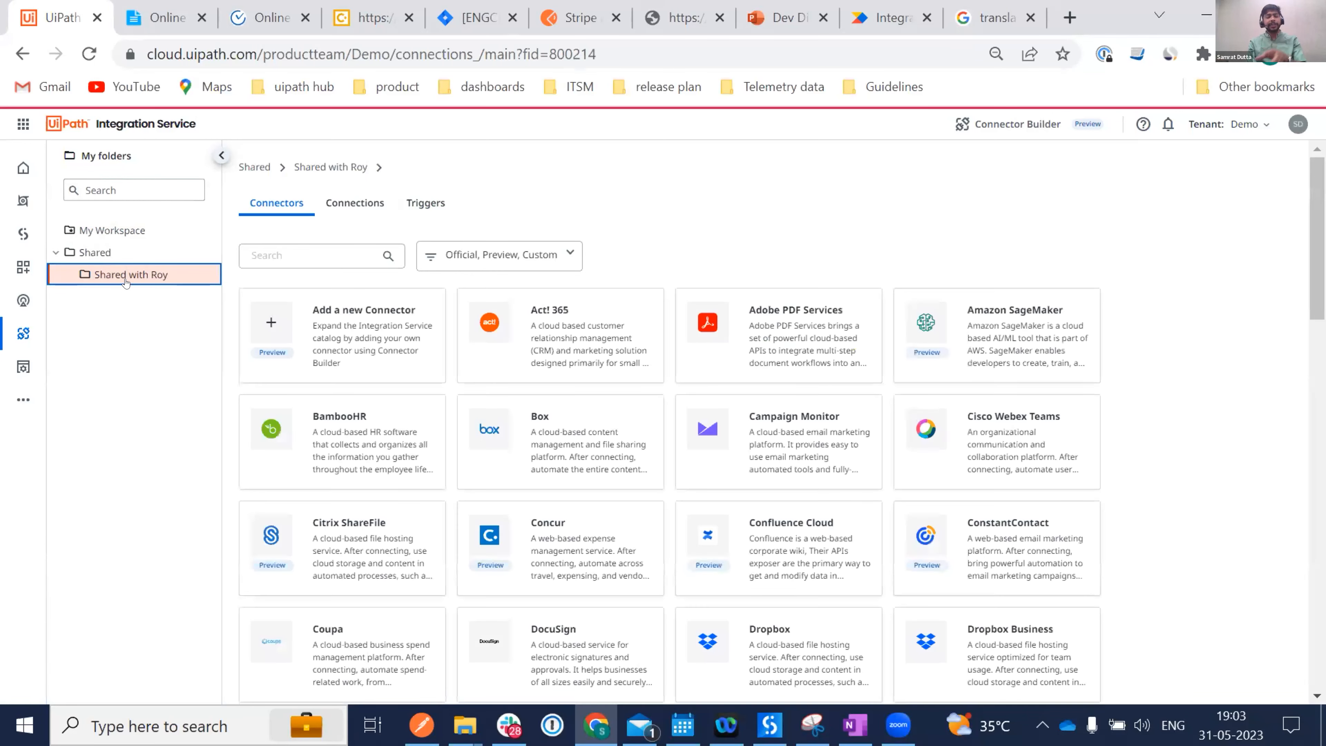
{"action": "left_click", "coordinate": [359, 205]}
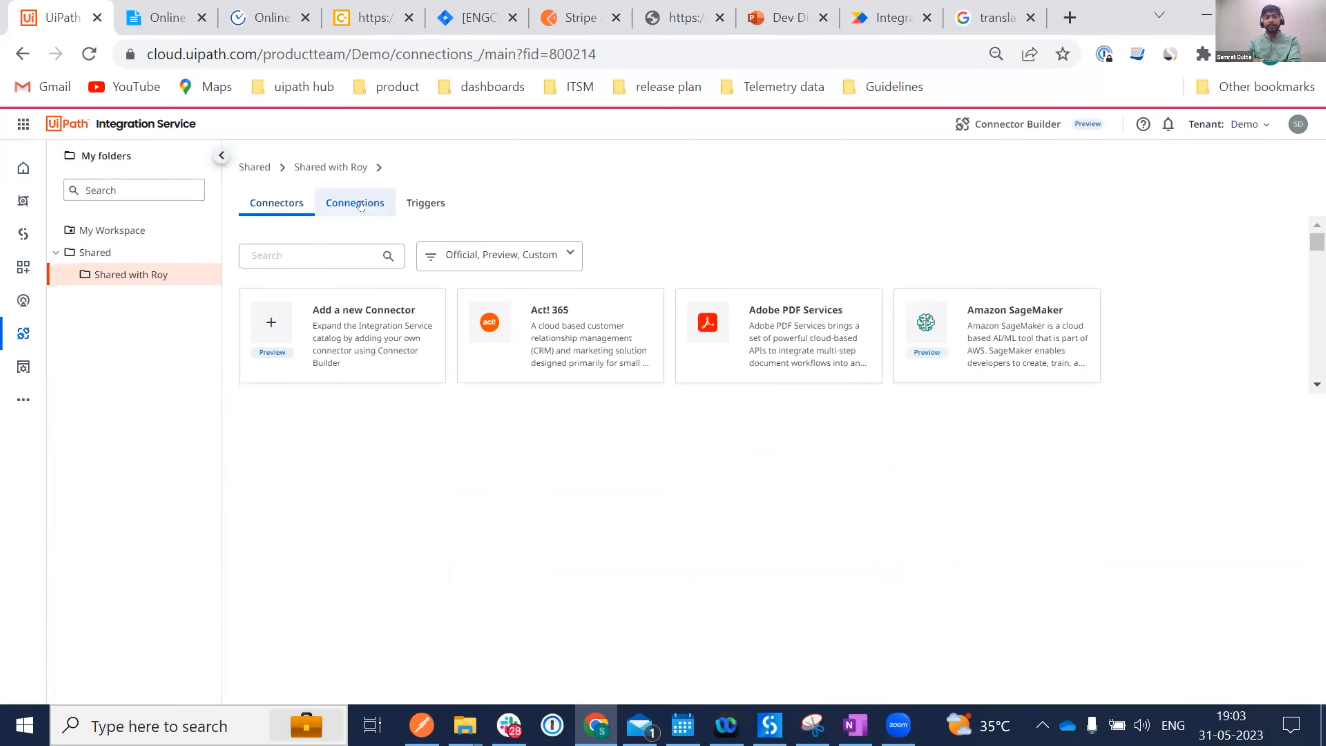
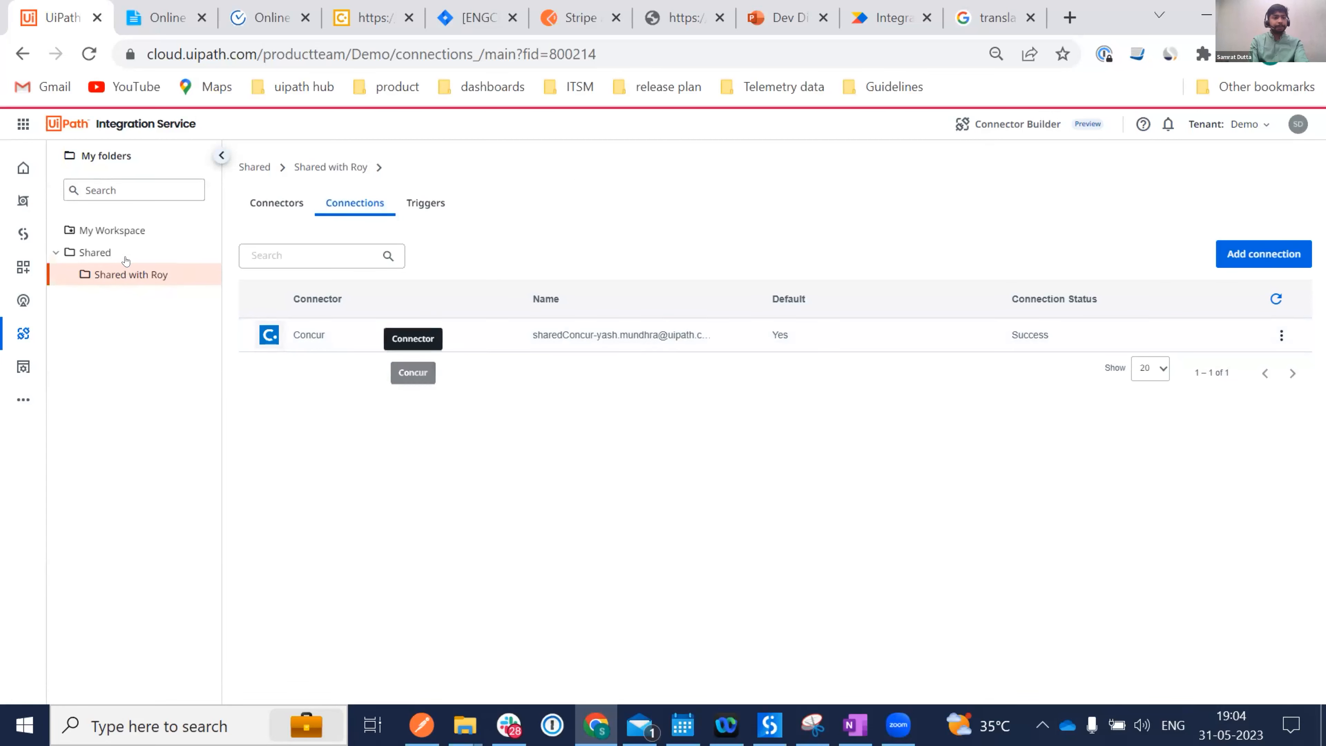
Open the Dev Dives 2 workflow in the Studio Web designer from the left navigation.
{"action": "left_click", "coordinate": [18, 237]}
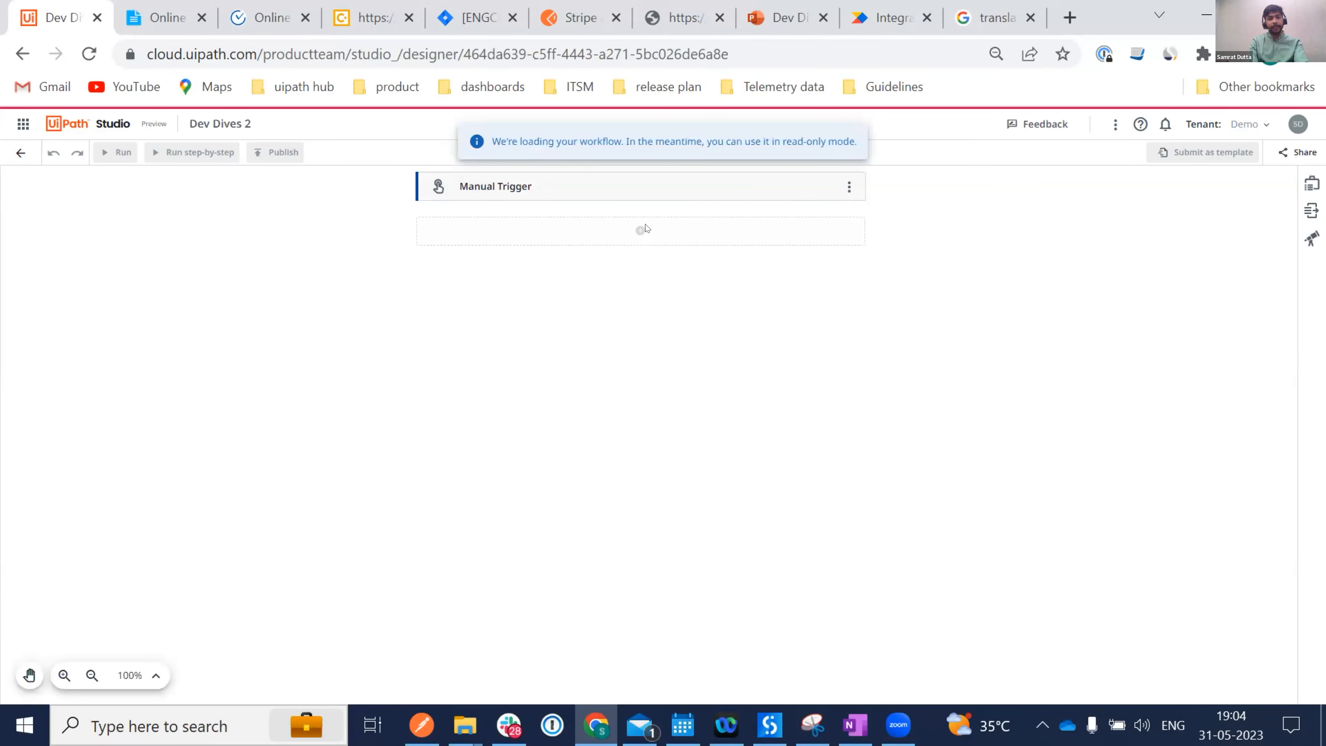
Switch the Manual Trigger to the Microsoft 365 Outlook Email Received event trigger.
{"action": "left_click", "coordinate": [849, 186]}
{"action": "left_click", "coordinate": [899, 212]}
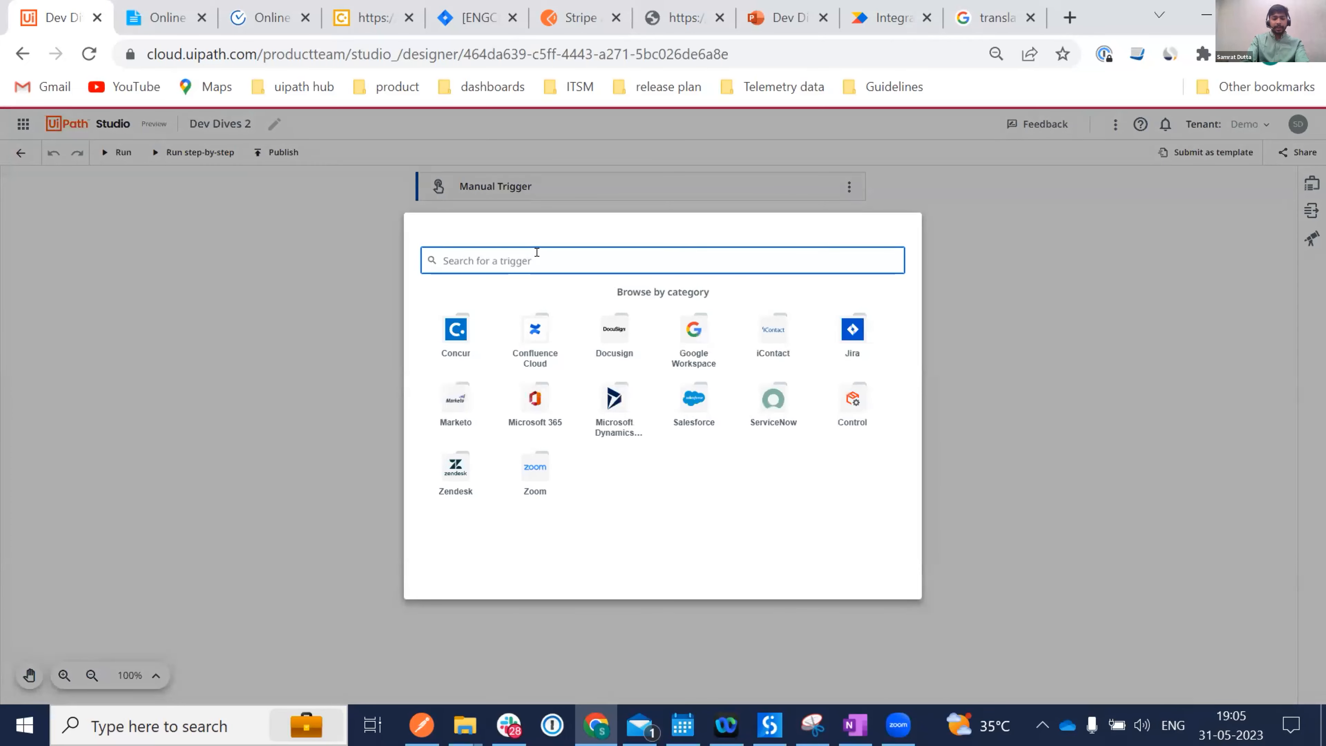
{"action": "type", "text": "O"}
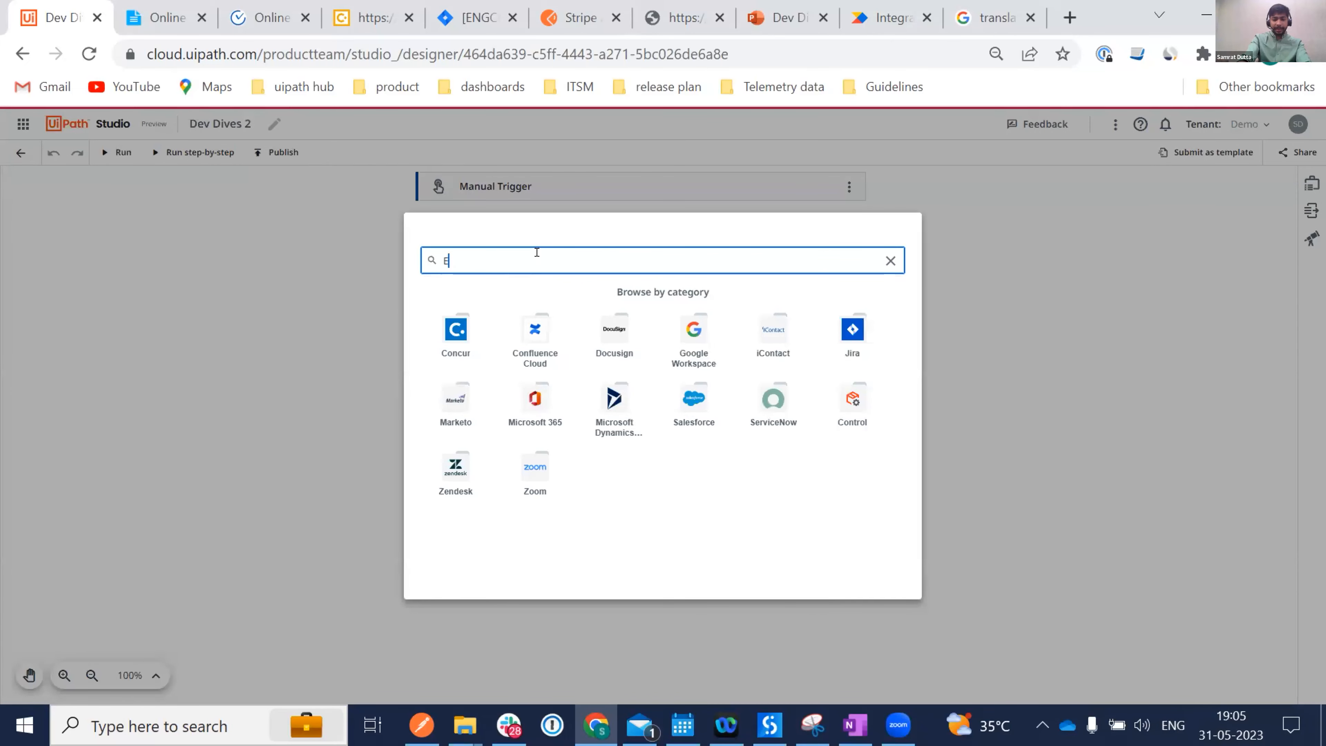
{"action": "key", "text": "BackSpace"}
{"action": "type", "text": "Outlook"}
{"action": "left_click", "coordinate": [629, 305]}
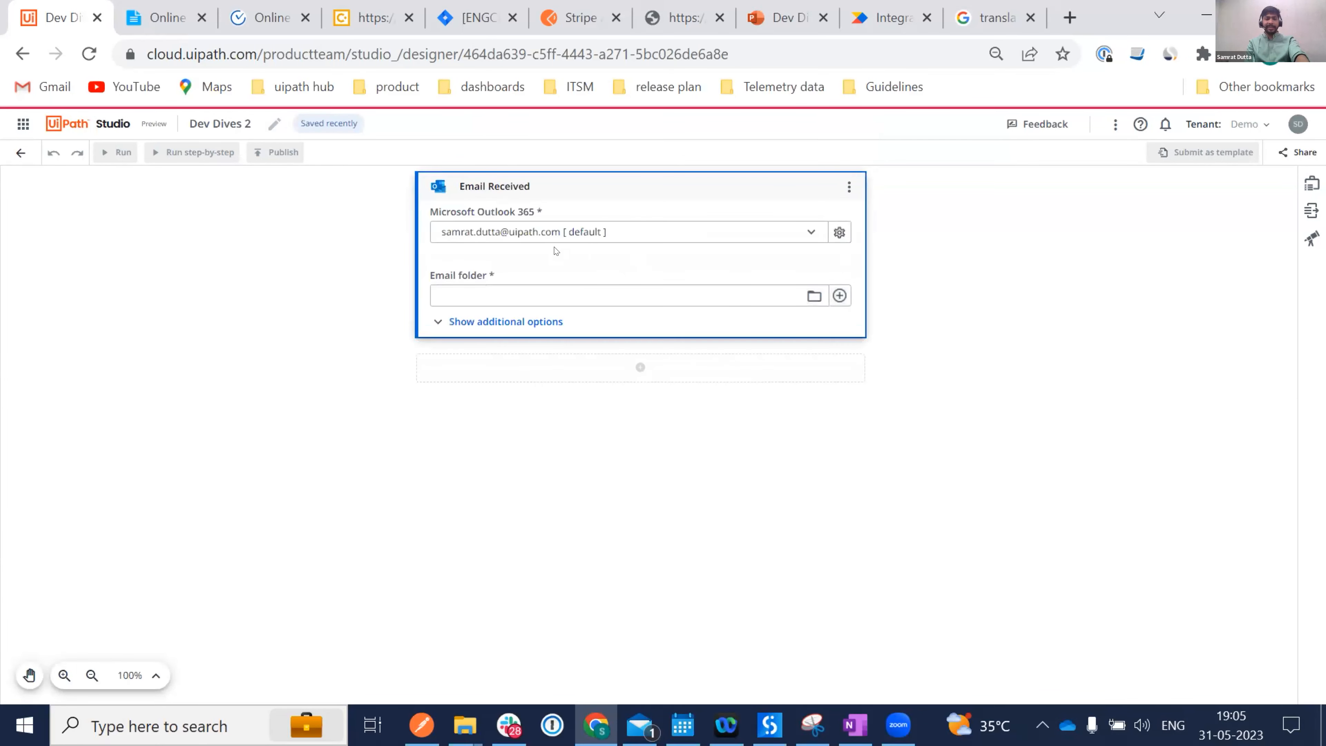
Set the Email Received trigger's email folder to Inbox and show its additional options.
{"action": "left_click", "coordinate": [814, 296]}
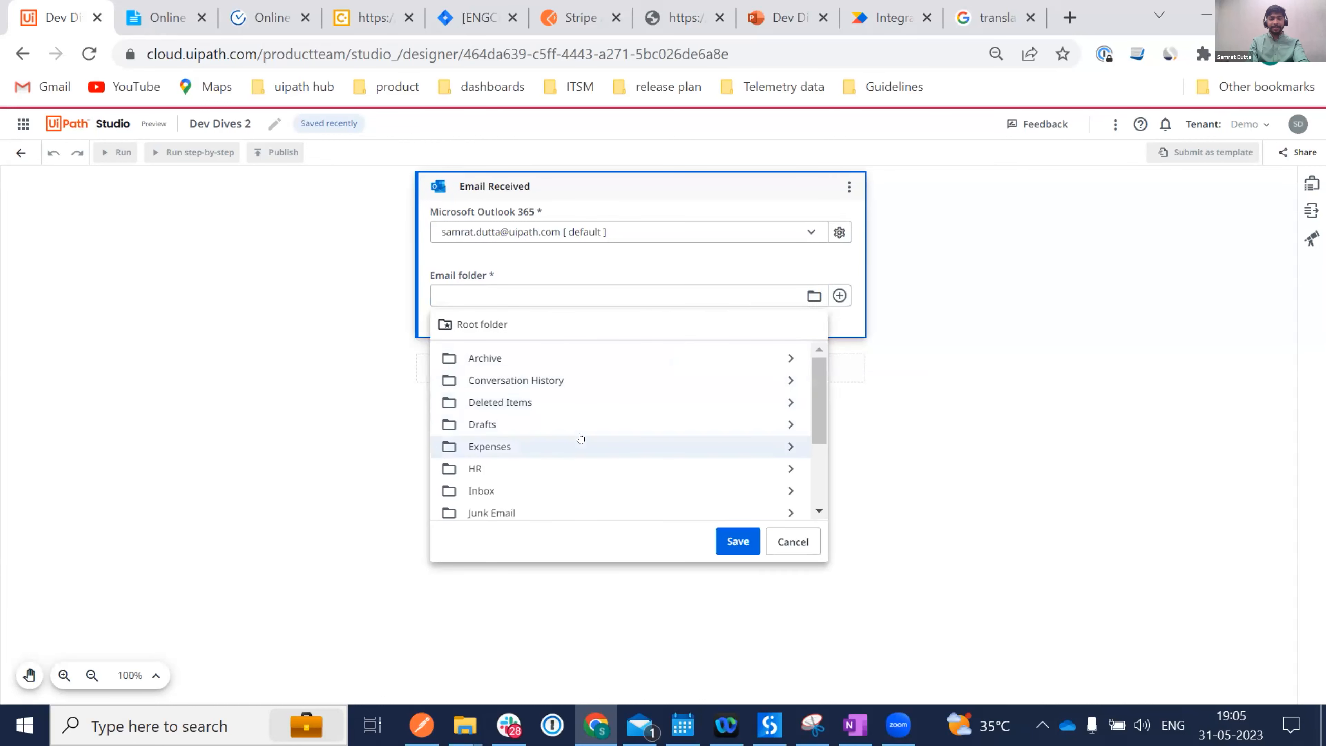
{"action": "left_click", "coordinate": [469, 493]}
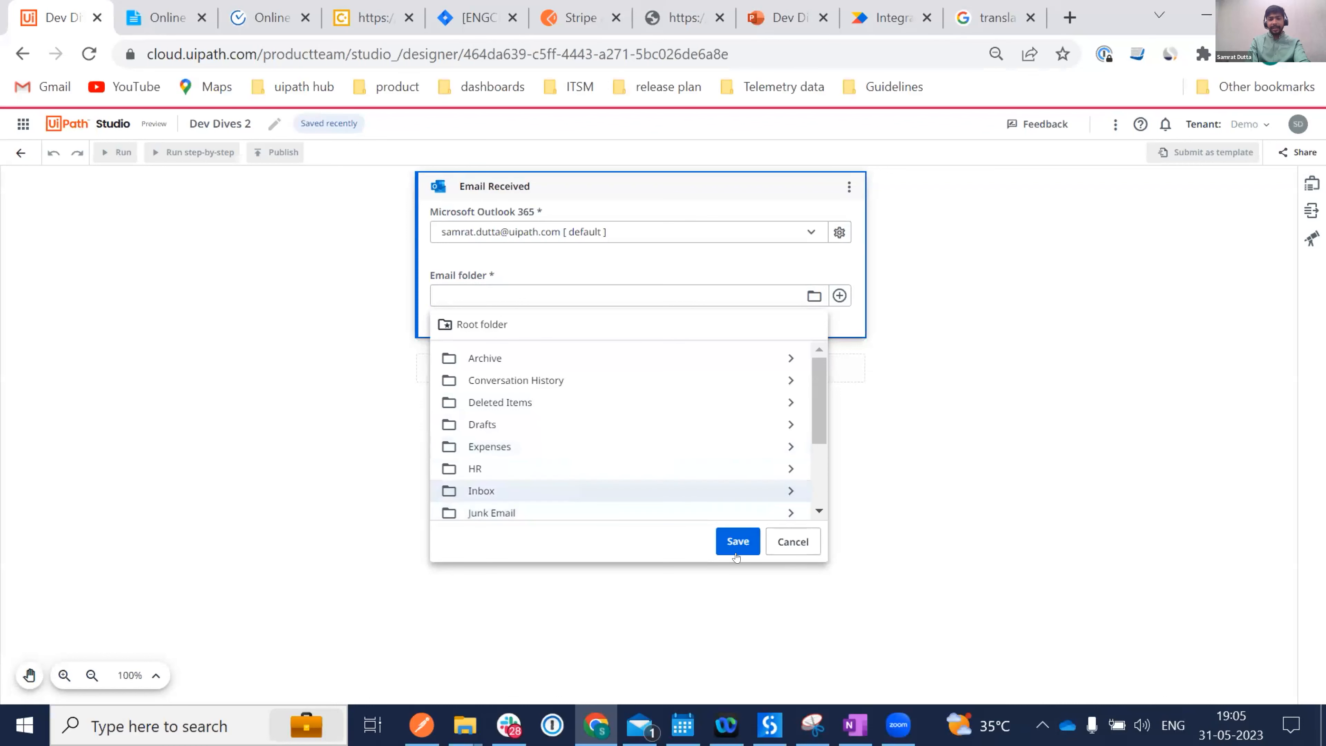
{"action": "left_click", "coordinate": [737, 541]}
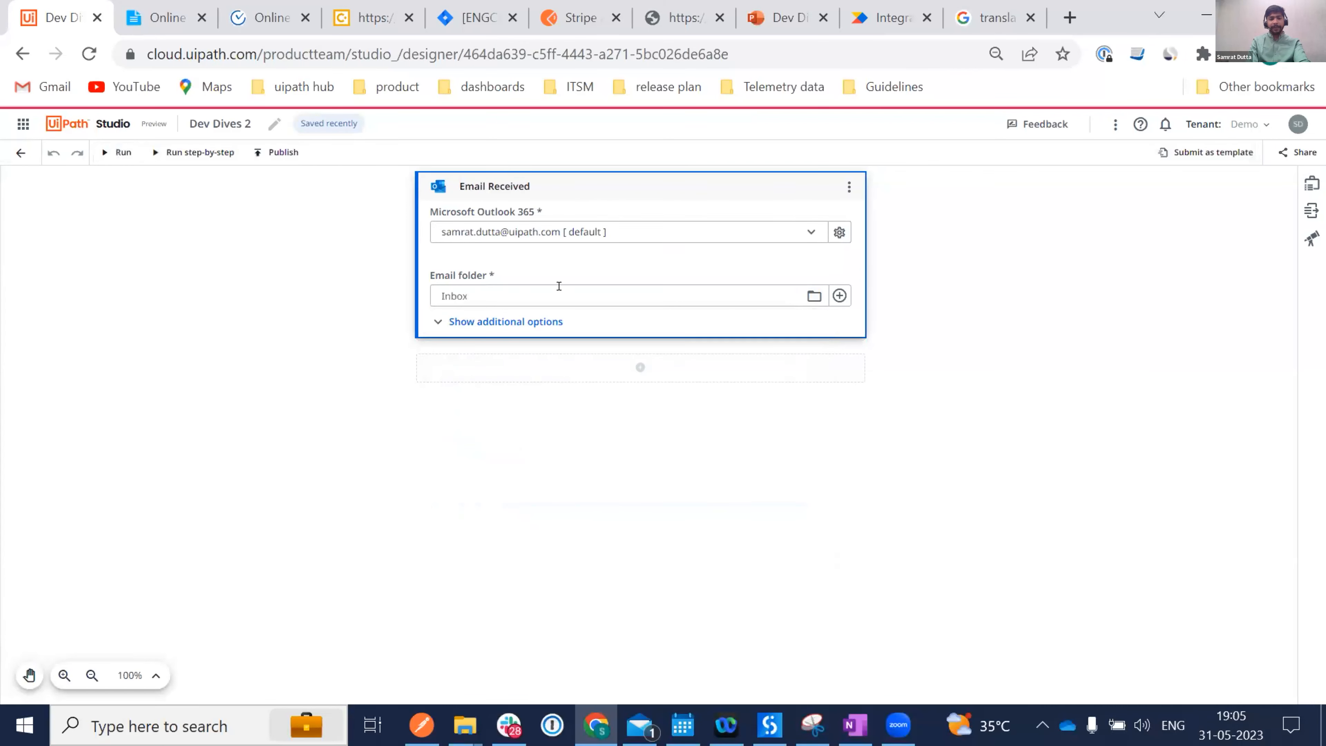
{"action": "left_click", "coordinate": [492, 323]}
{"action": "scroll", "coordinate": [686, 450], "scroll_direction": "down", "scroll_amount": 2}
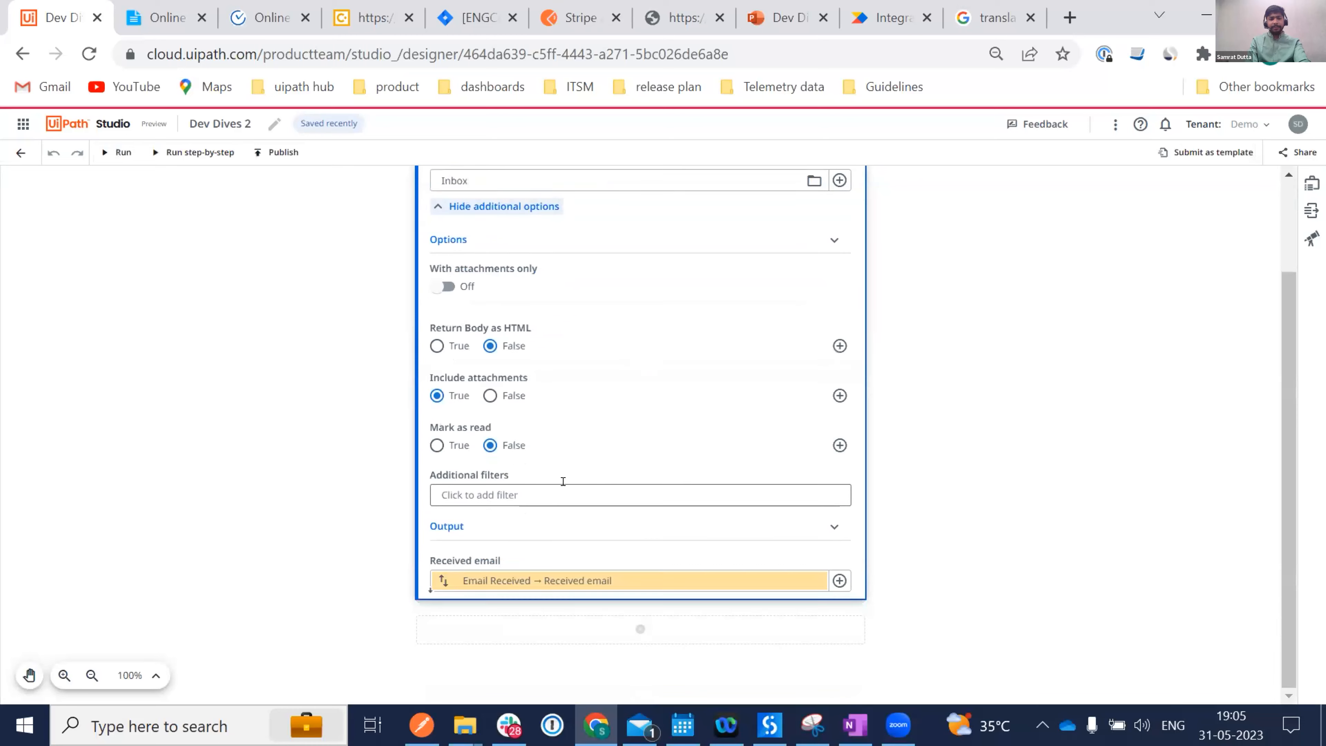
Add a trigger filter where From contains the user's own e-mail address.
{"action": "left_click", "coordinate": [515, 486]}
{"action": "left_click", "coordinate": [447, 351]}
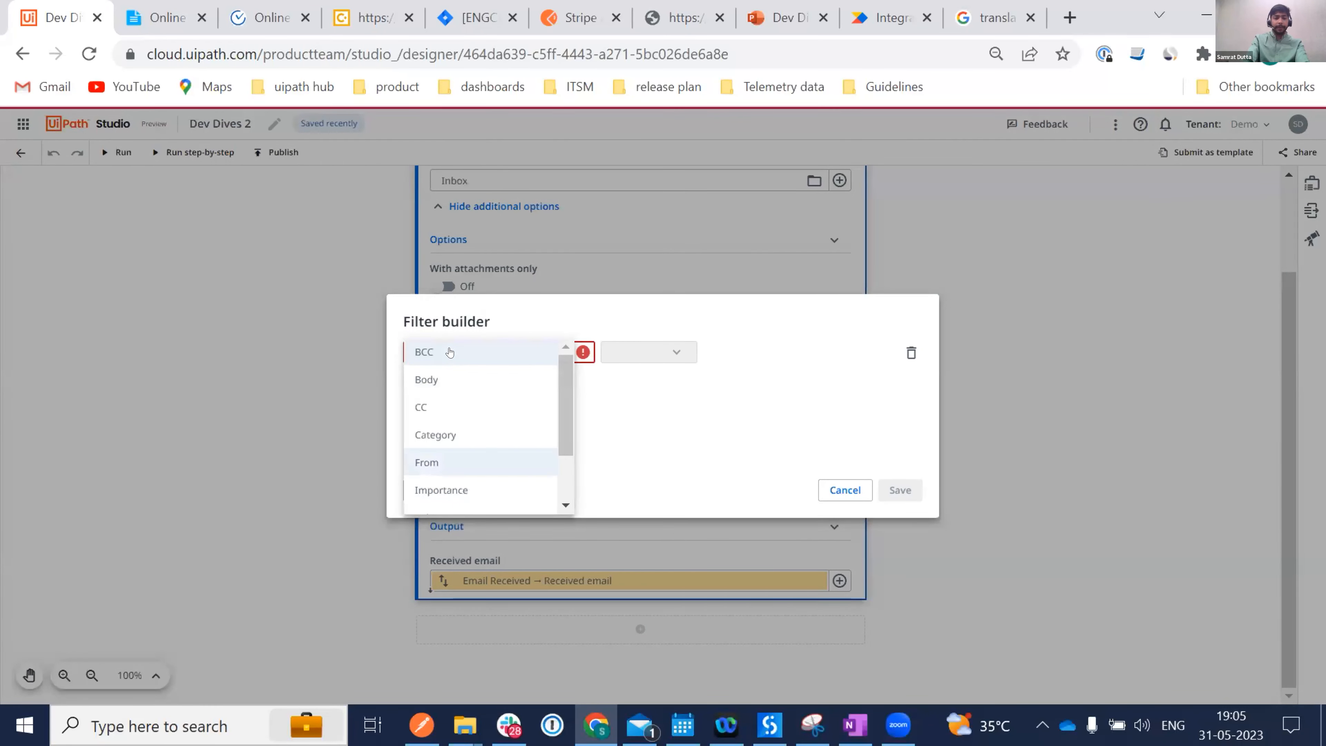
{"action": "left_click", "coordinate": [453, 461]}
{"action": "left_click", "coordinate": [780, 342]}
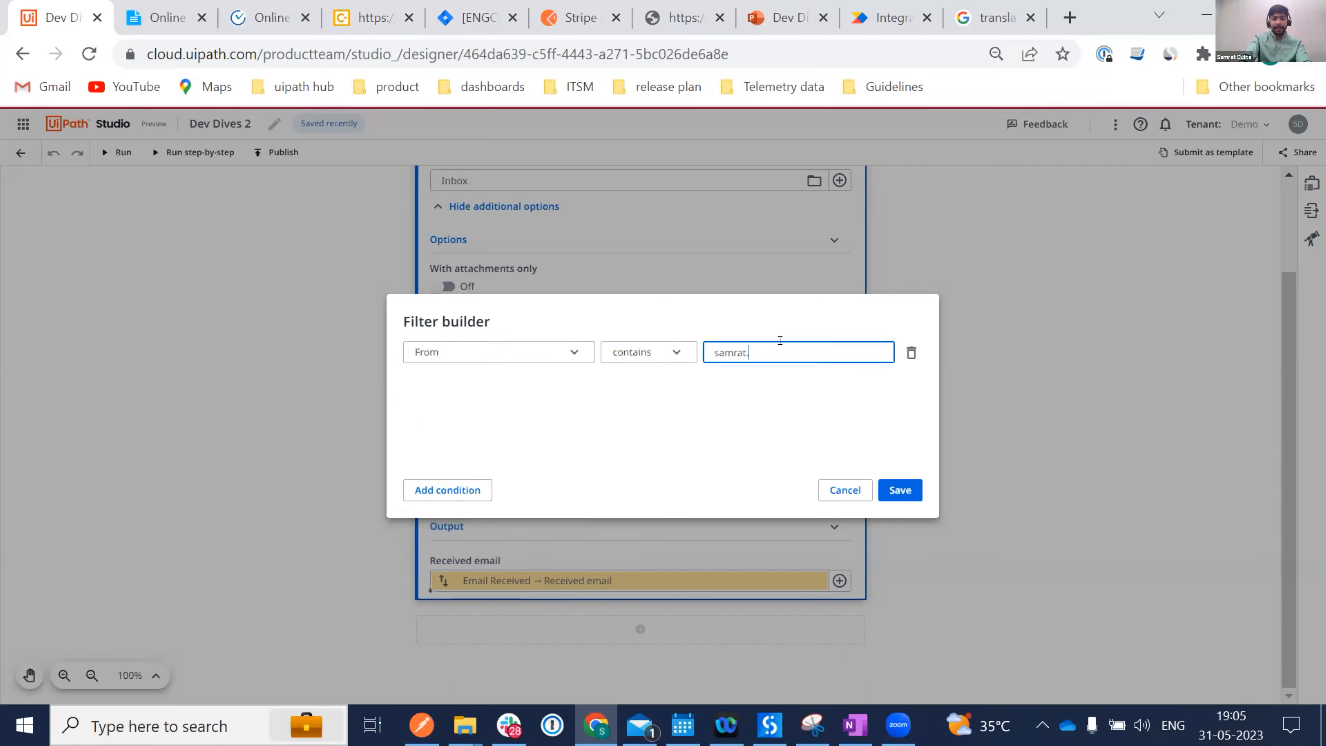
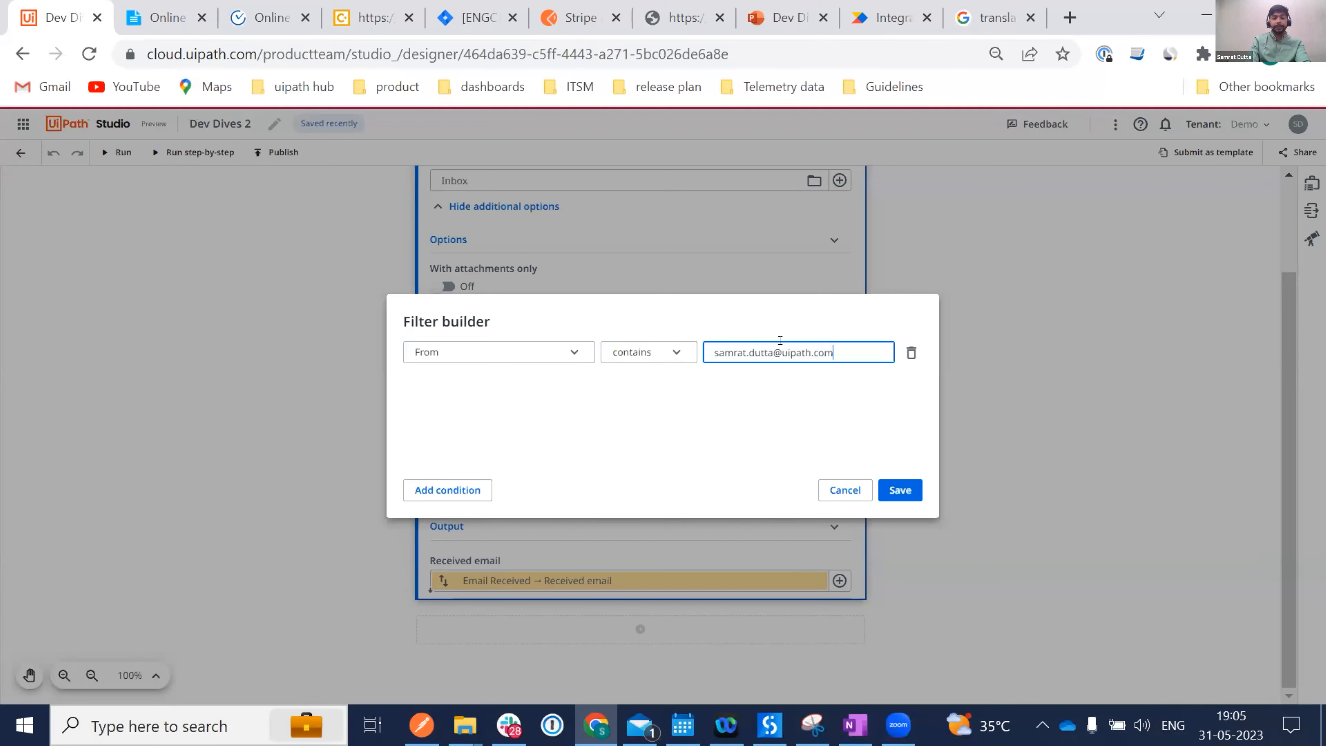
Add a second filter Subject contains 'Expense', save both filters, and collapse the trigger.
{"action": "left_click", "coordinate": [447, 489]}
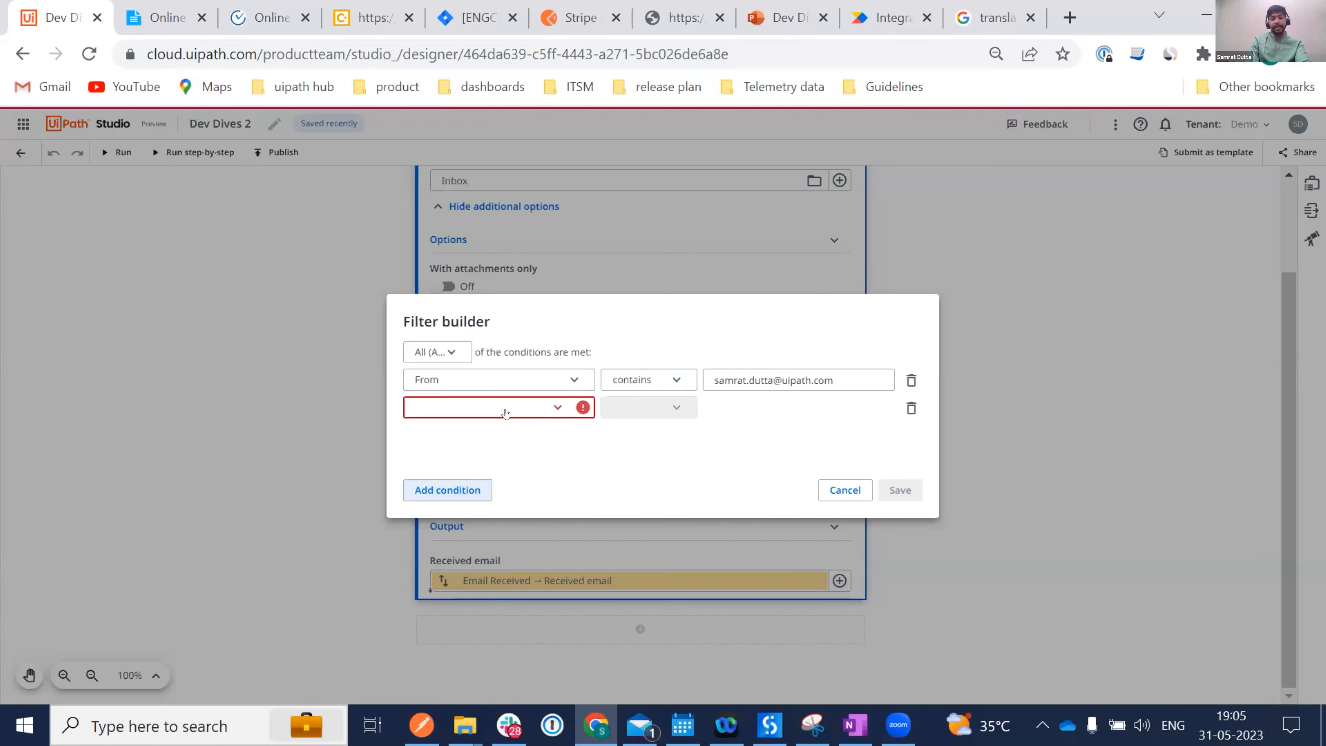
{"action": "left_click", "coordinate": [505, 412]}
{"action": "left_click", "coordinate": [470, 546]}
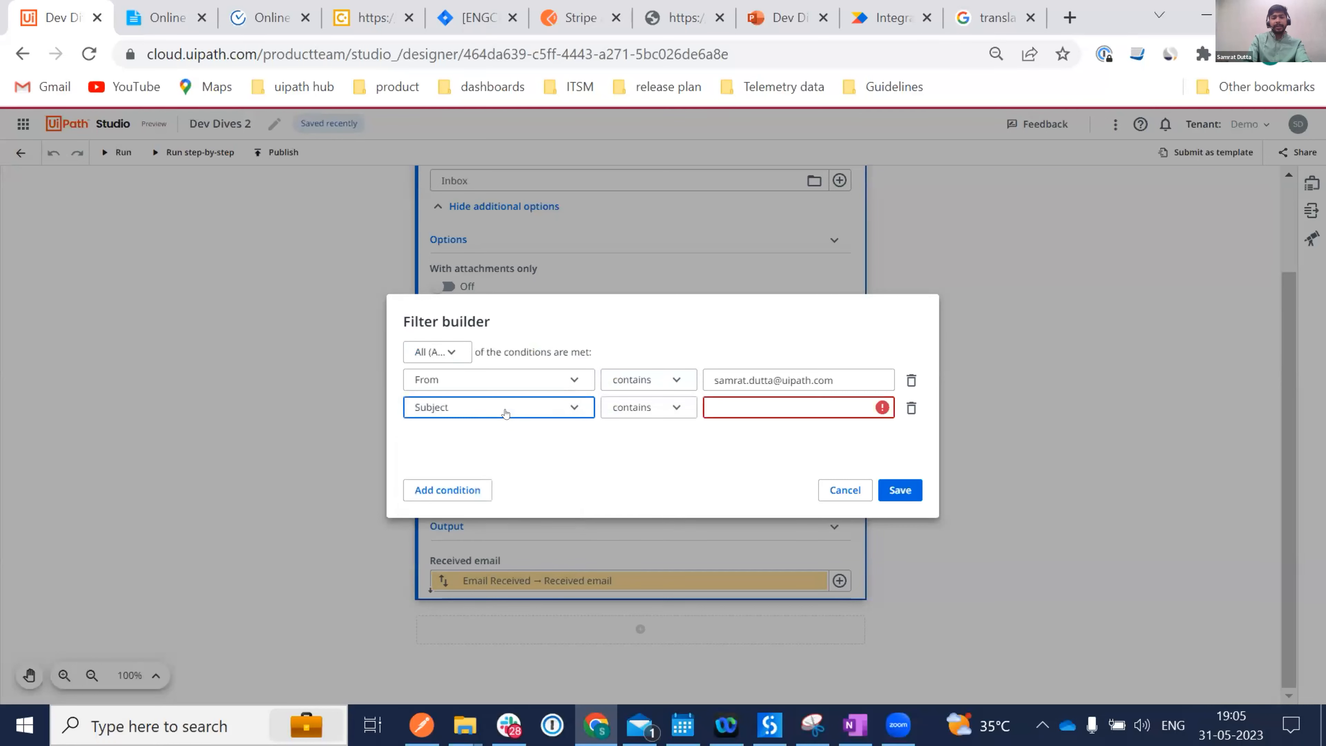
{"action": "left_click", "coordinate": [746, 398]}
{"action": "type", "text": "Ex"}
{"action": "key", "text": "BackSpace"}
{"action": "type", "text": "xpense"}
{"action": "left_click", "coordinate": [889, 492]}
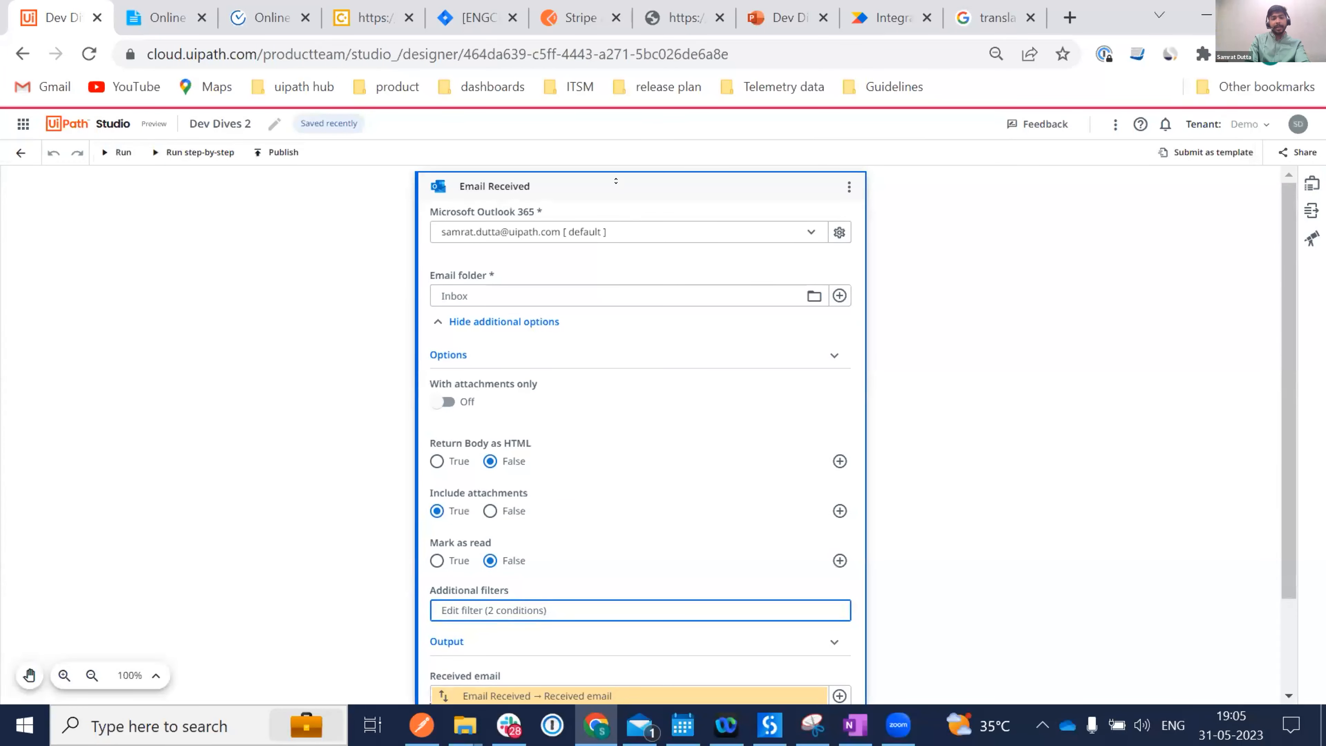
{"action": "left_click", "coordinate": [616, 181]}
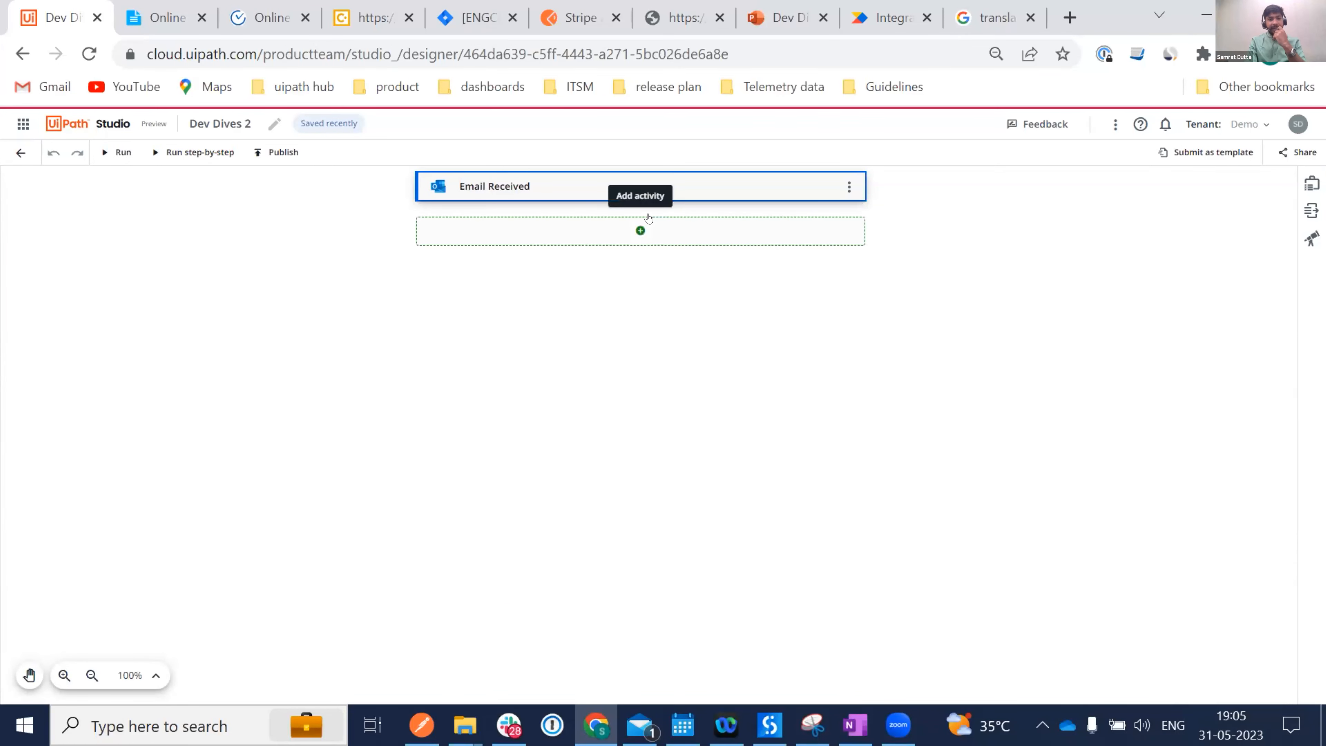
Add a Microsoft 365 Download Email activity after the trigger, then delete it.
{"action": "left_click", "coordinate": [637, 234]}
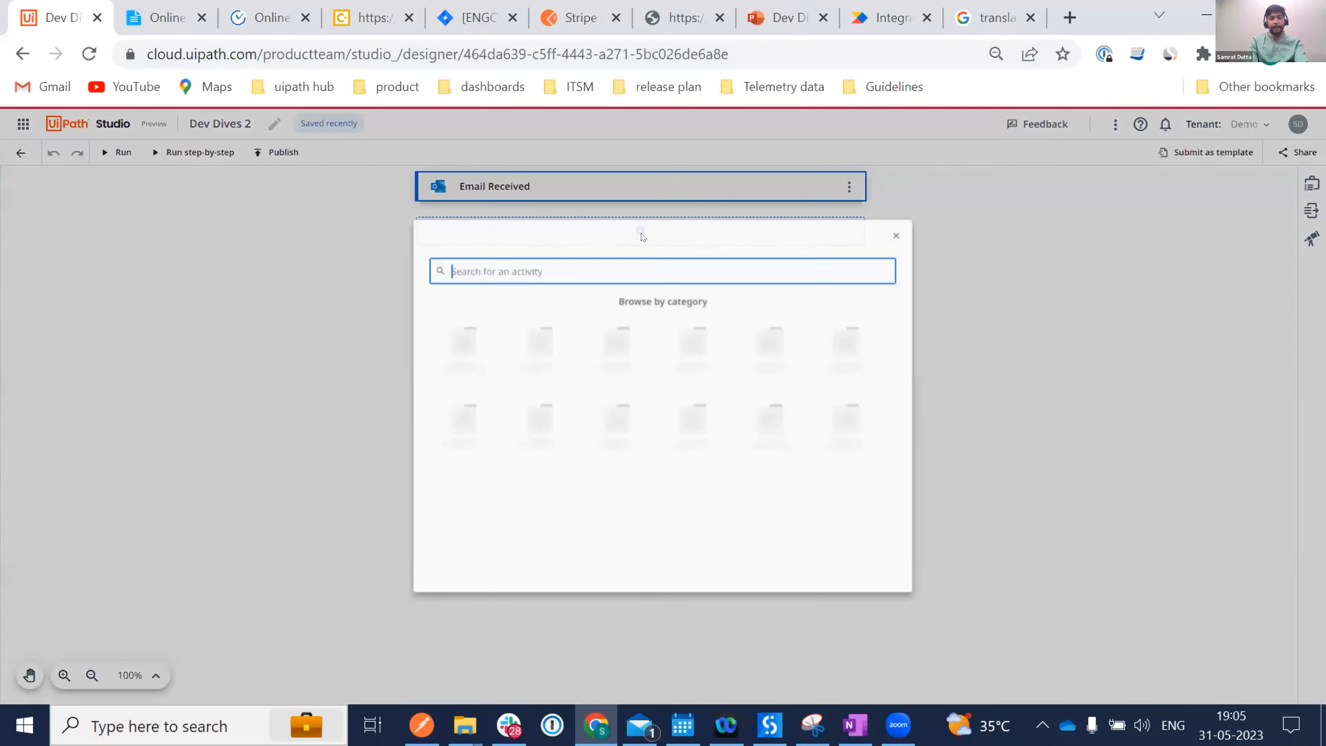
{"action": "type", "text": "Down"}
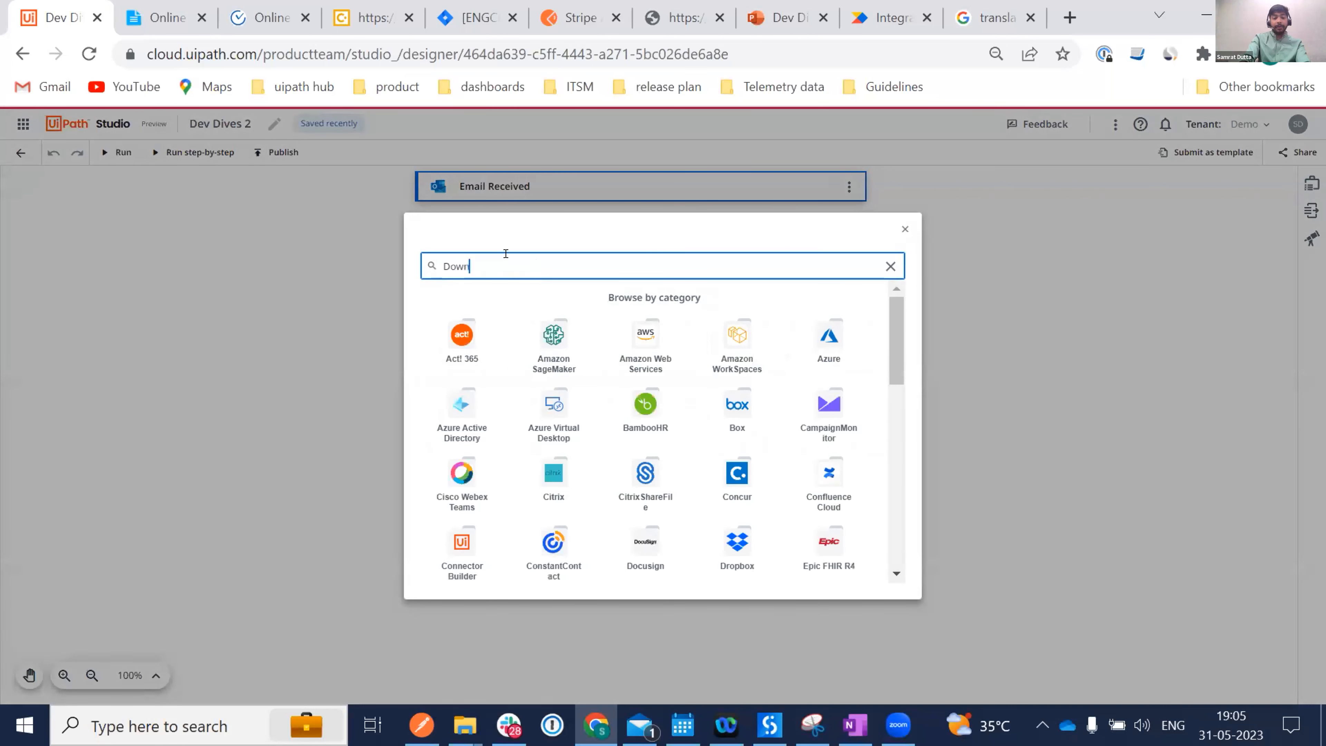
{"action": "type", "text": "load email"}
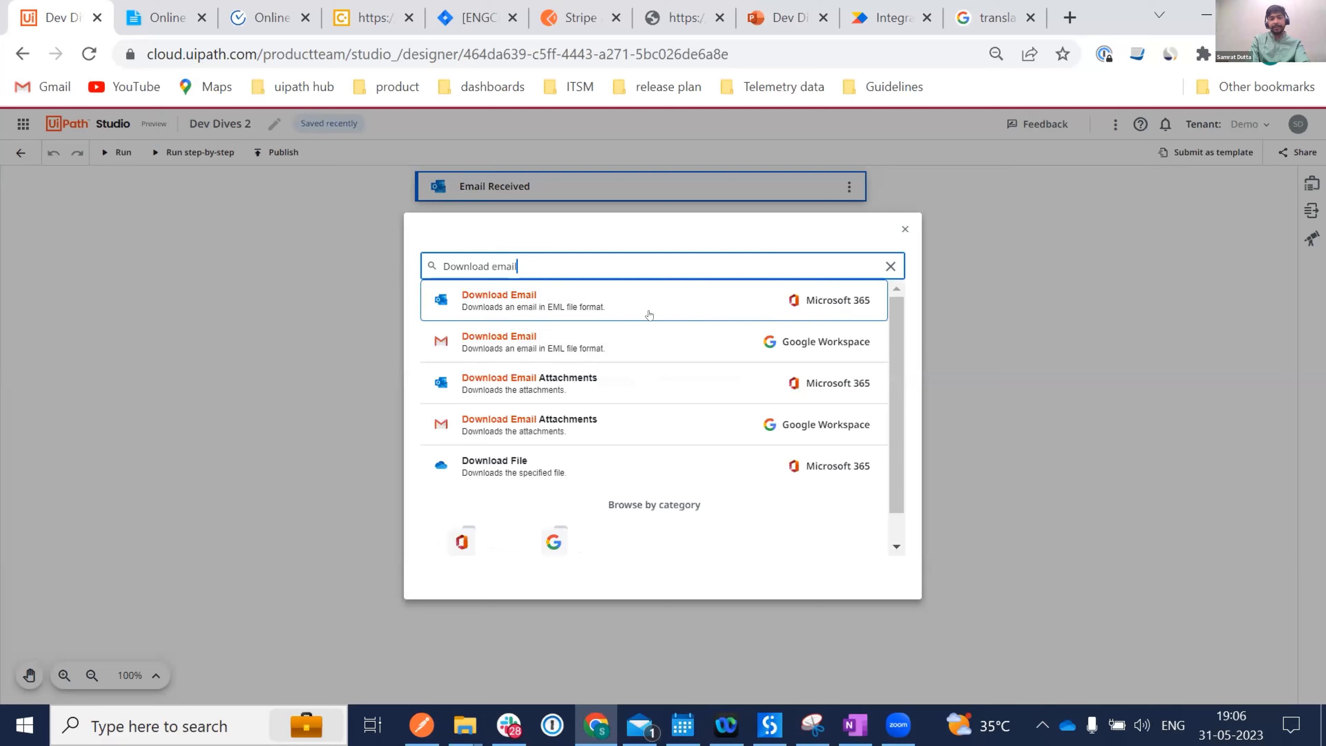
{"action": "left_click", "coordinate": [606, 305]}
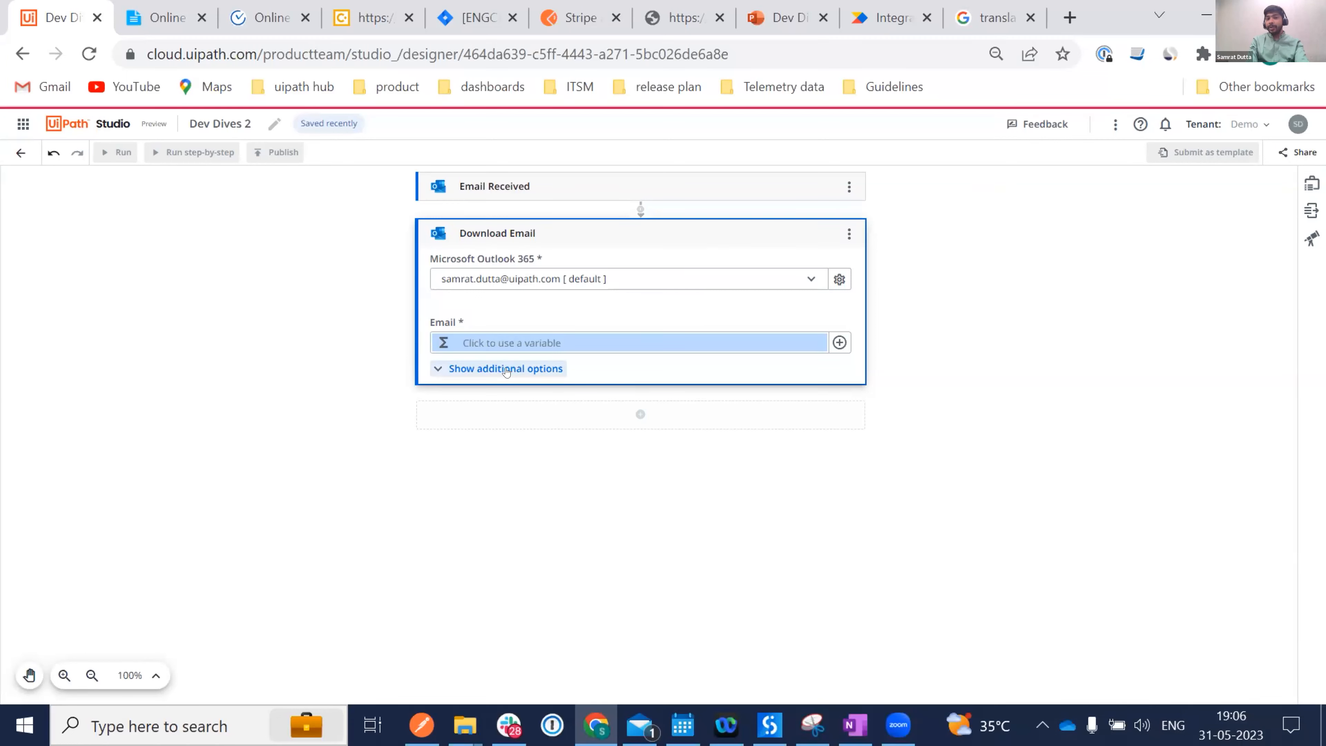
{"action": "left_click", "coordinate": [848, 234]}
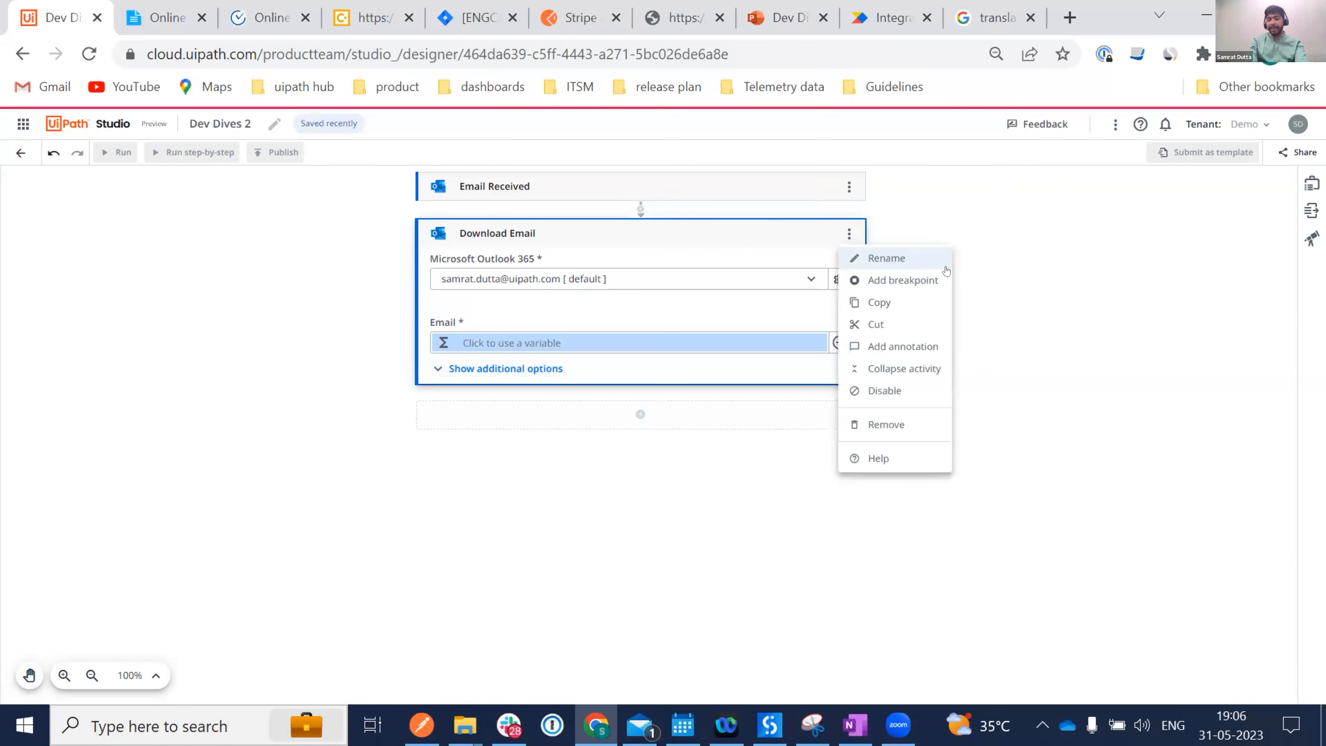
{"action": "left_click", "coordinate": [643, 303]}
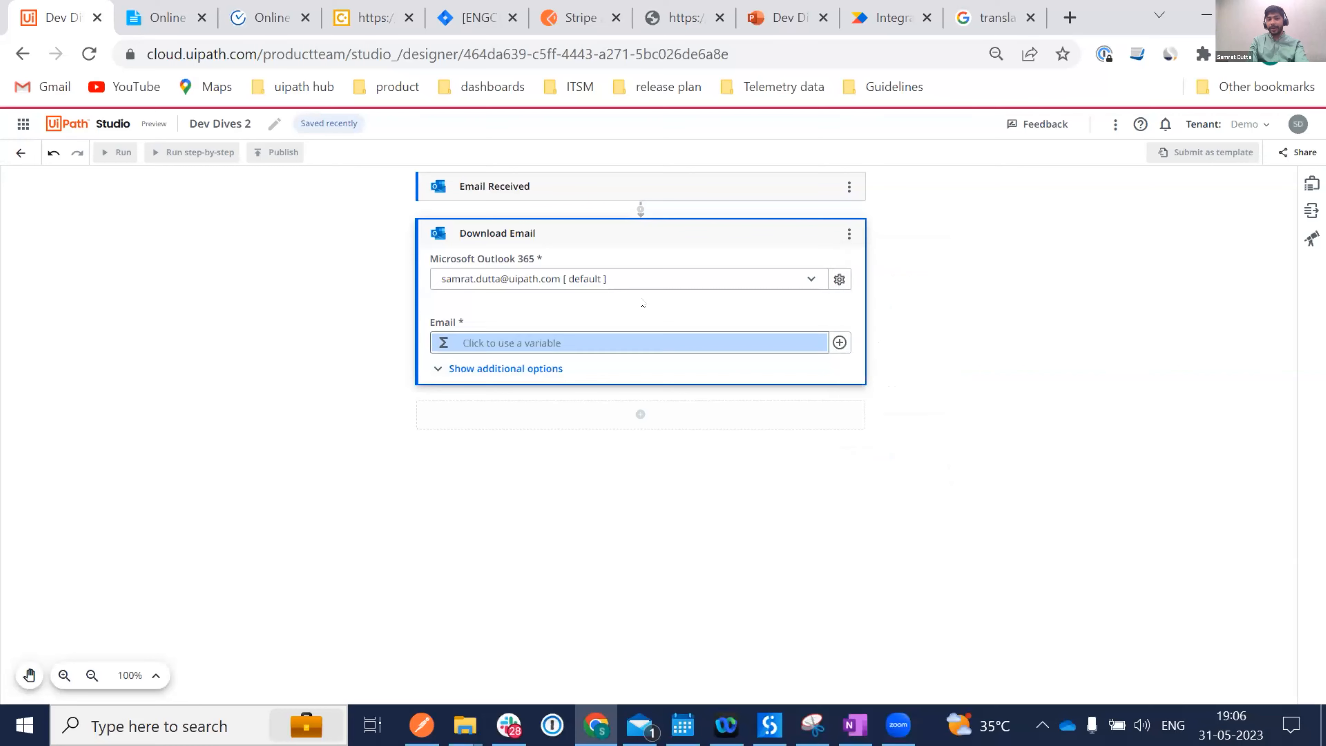
Add Download Email Attachments using the trigger's Received email, excluding inline attachments.
{"action": "type", "text": "Down"}
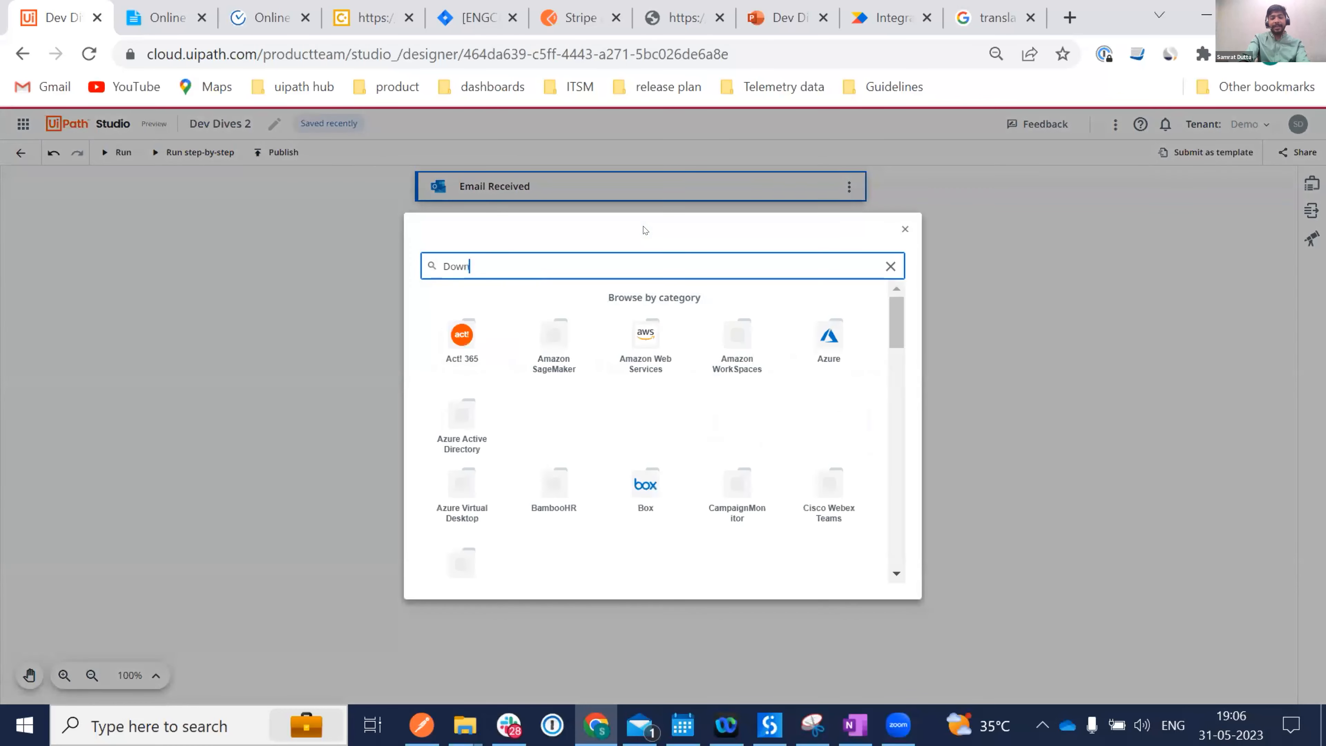
{"action": "type", "text": "load email atta"}
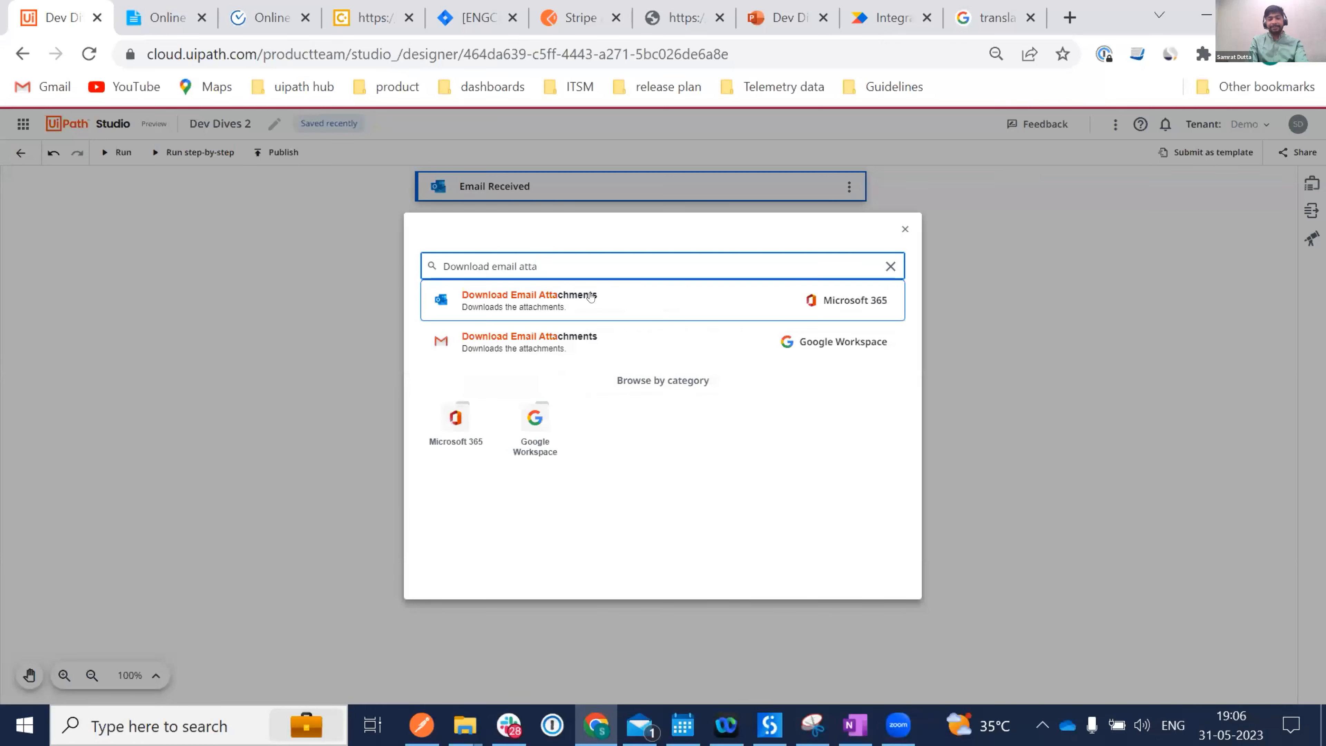
{"action": "left_click", "coordinate": [568, 299]}
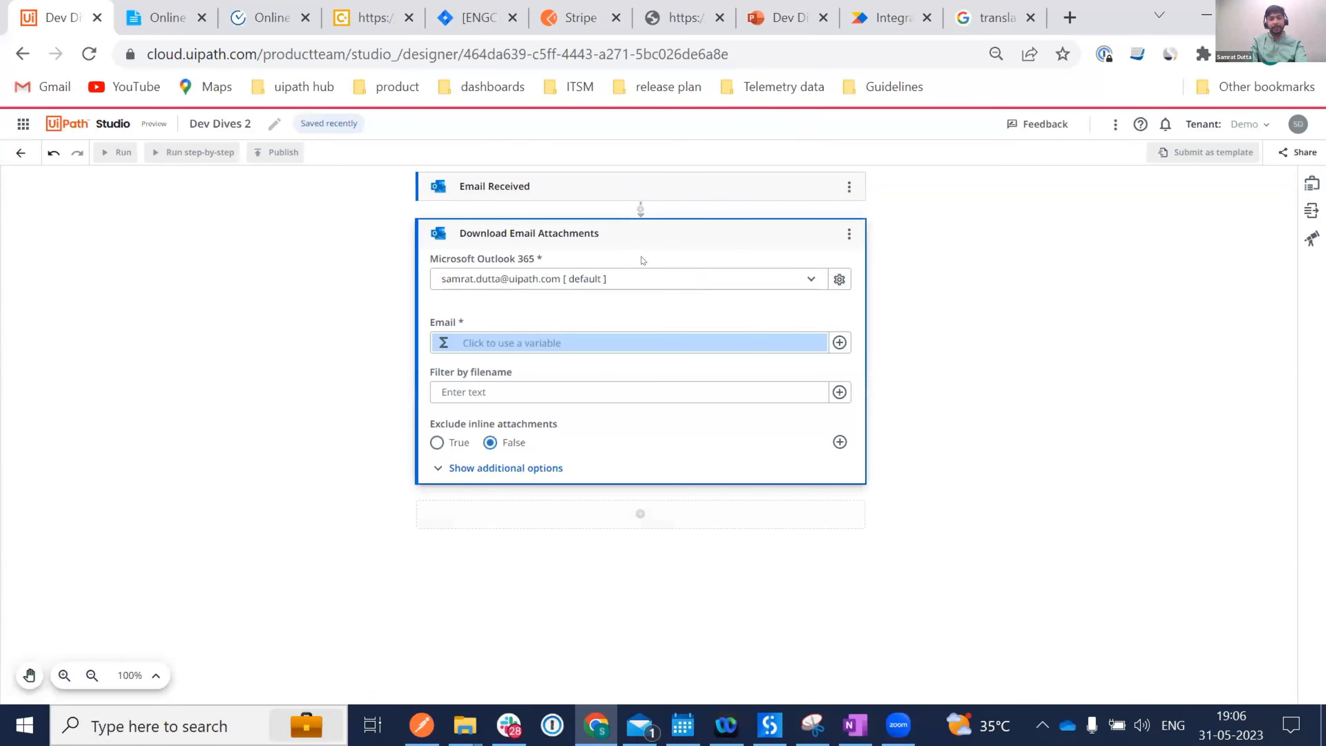
{"action": "left_click", "coordinate": [839, 342]}
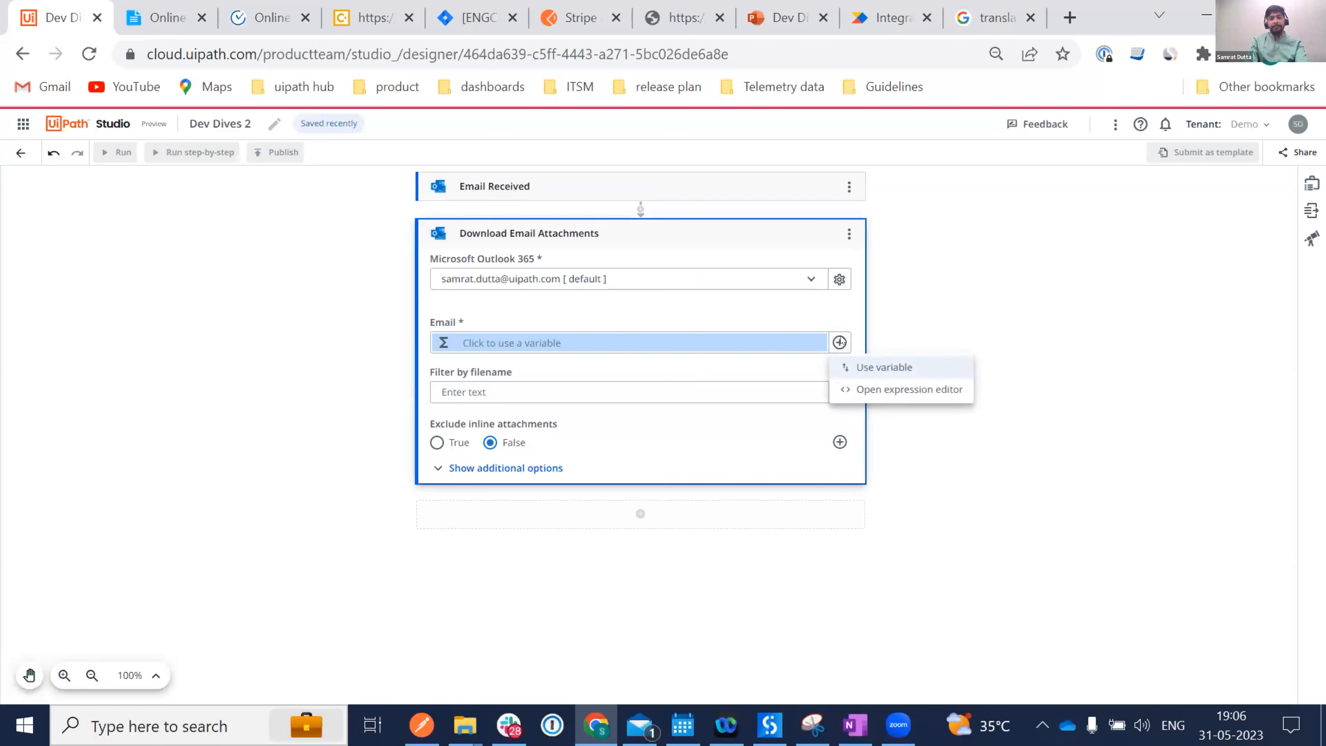
{"action": "left_click", "coordinate": [879, 368]}
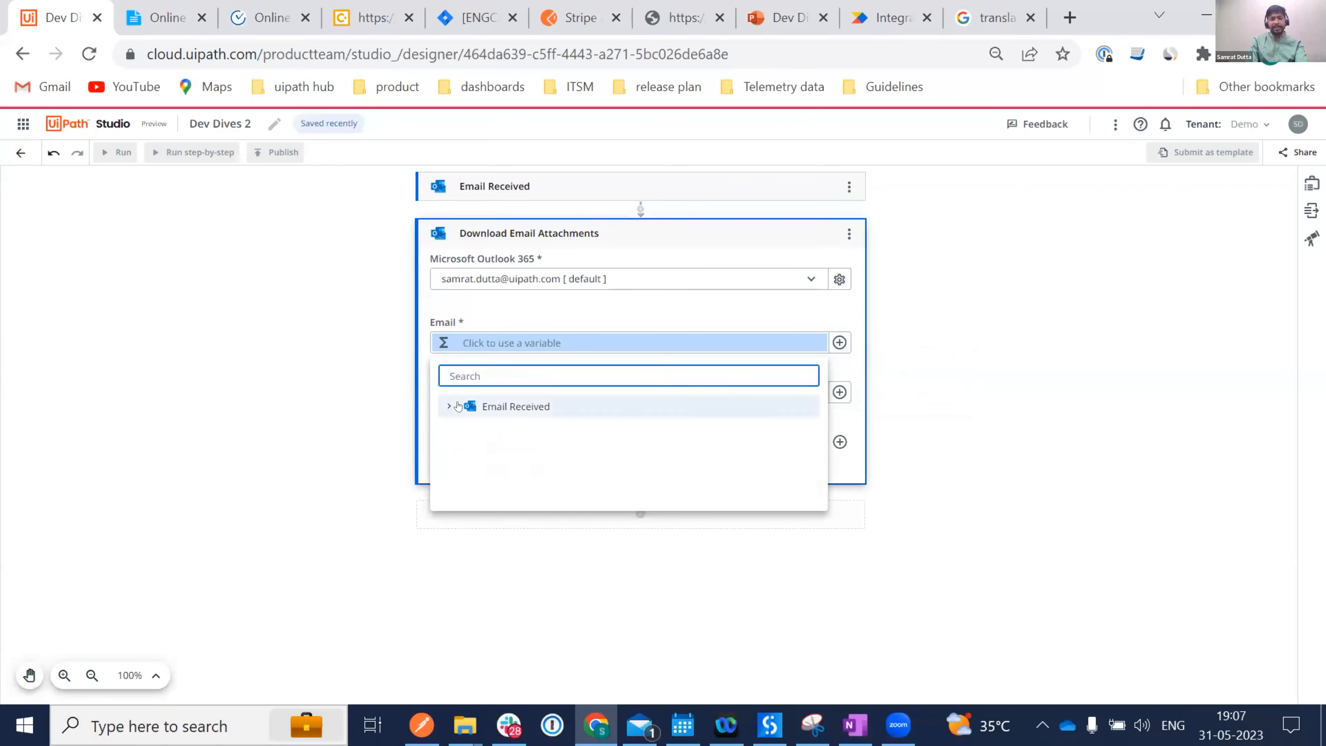
{"action": "left_click", "coordinate": [513, 436]}
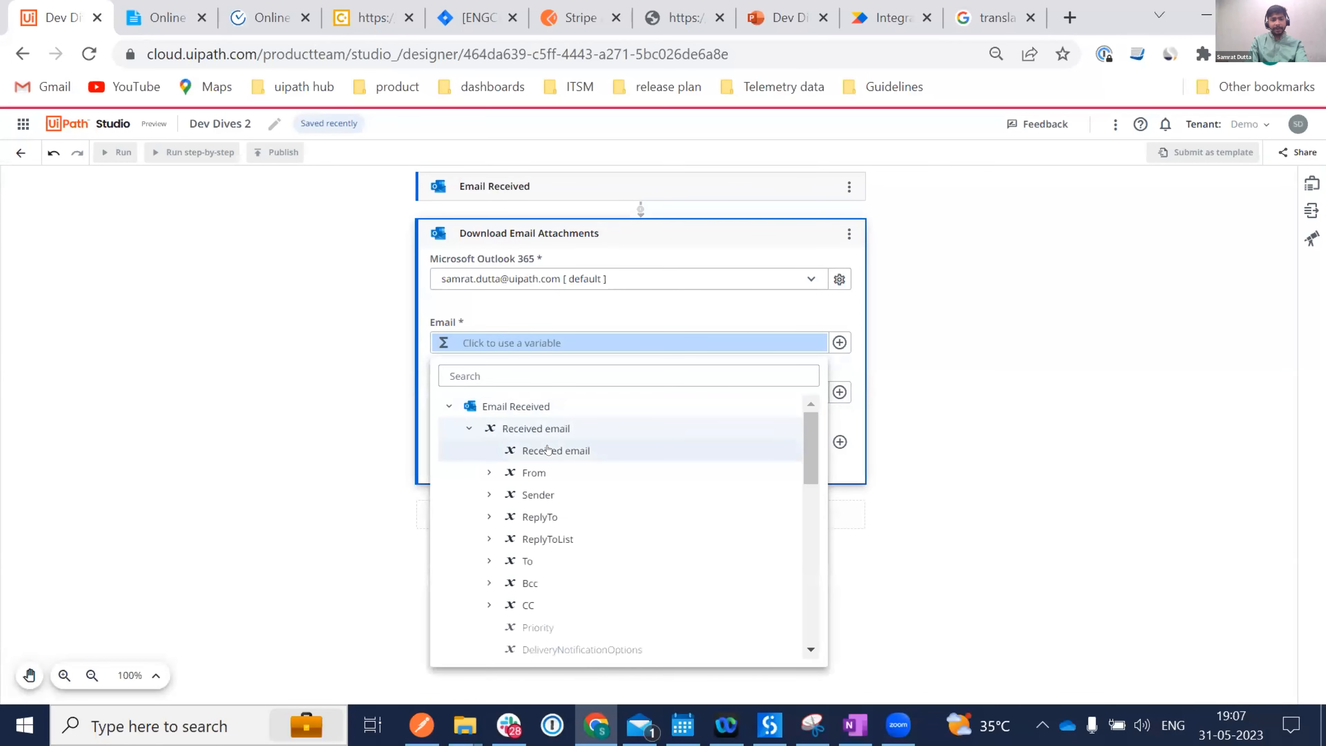
{"action": "left_click", "coordinate": [555, 449]}
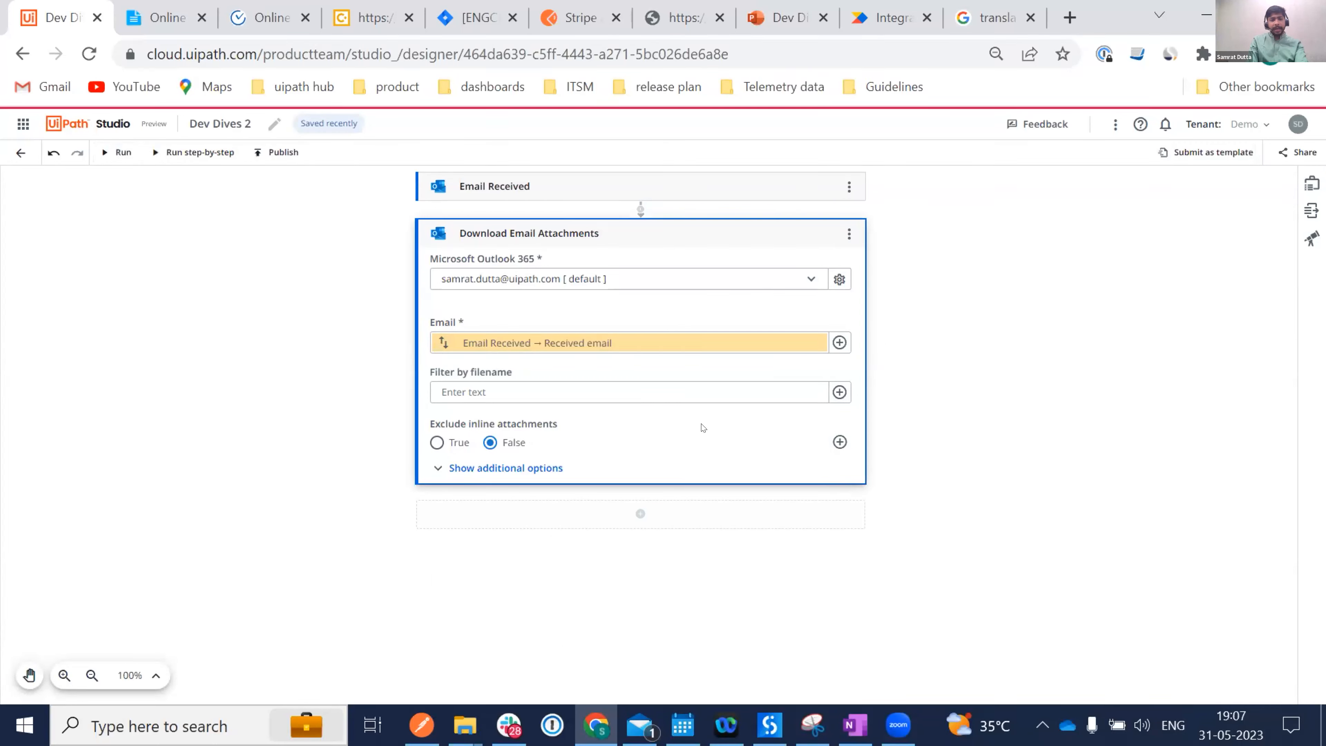
{"action": "left_click", "coordinate": [435, 443]}
Add Extract Document Data with Input file bound to the Downloaded attachments list, looping as currentFile.
{"action": "left_click", "coordinate": [635, 514]}
{"action": "type", "text": "DOcume"}
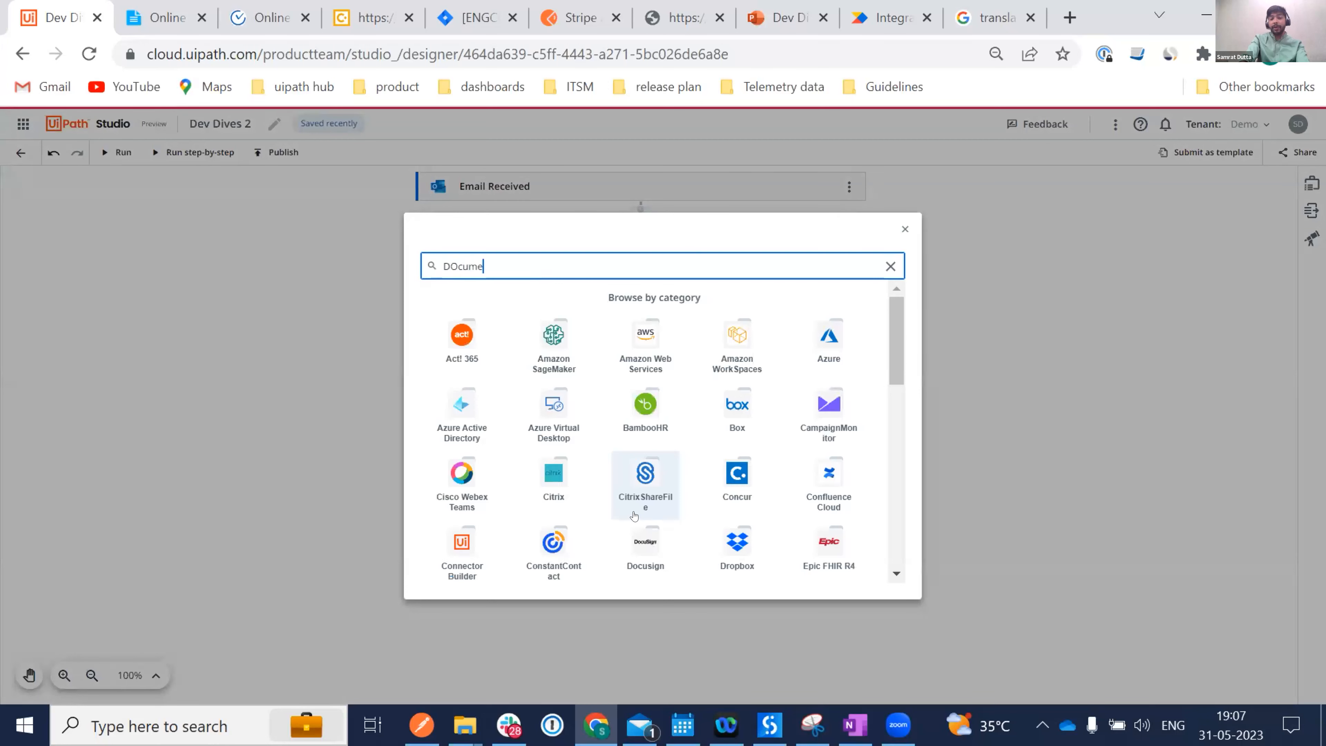
{"action": "type", "text": "t Unde"}
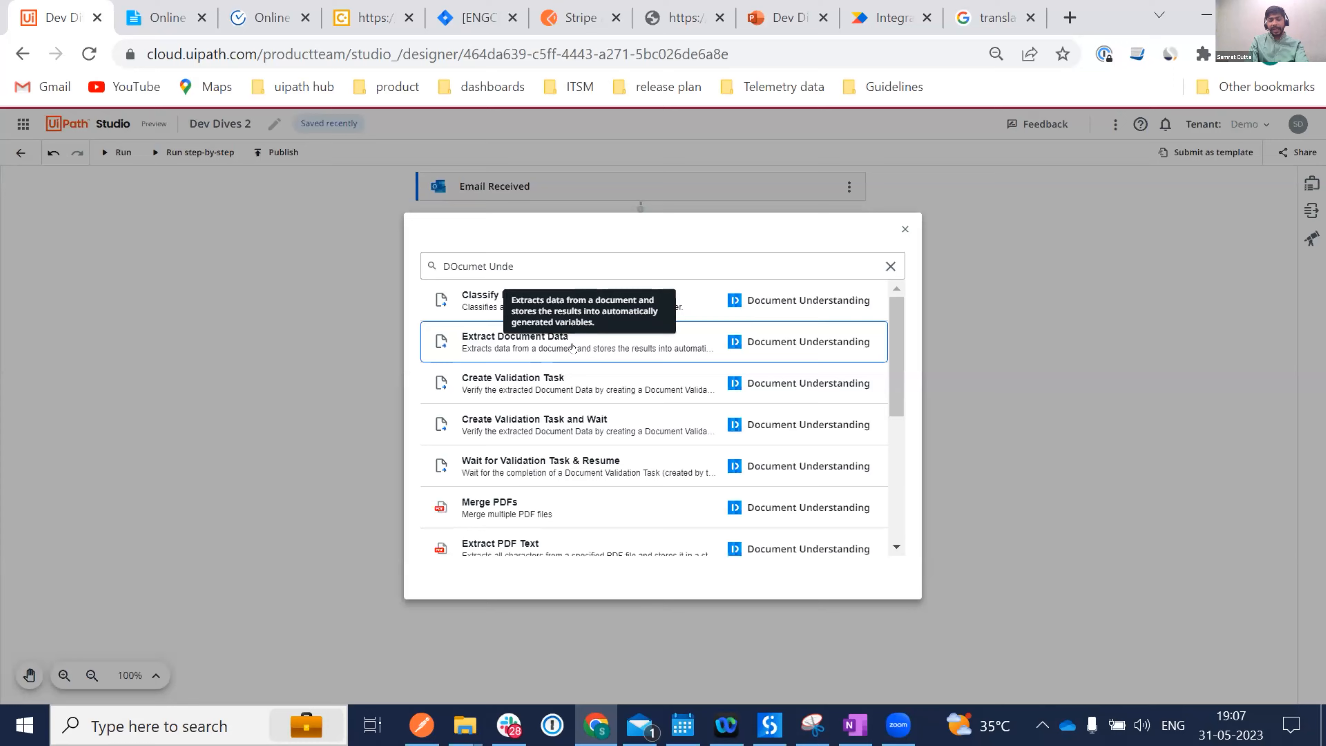
{"action": "left_click", "coordinate": [572, 348]}
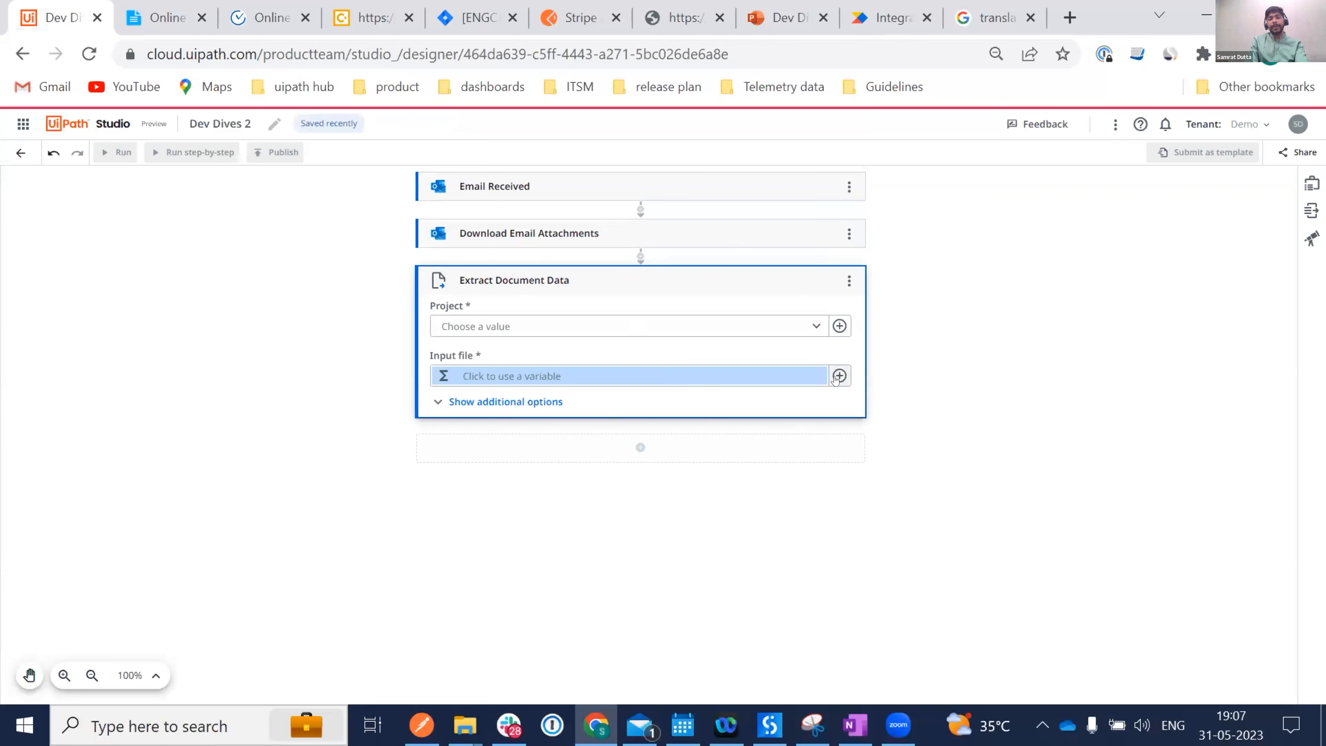
{"action": "left_click", "coordinate": [837, 377]}
{"action": "left_click", "coordinate": [888, 402]}
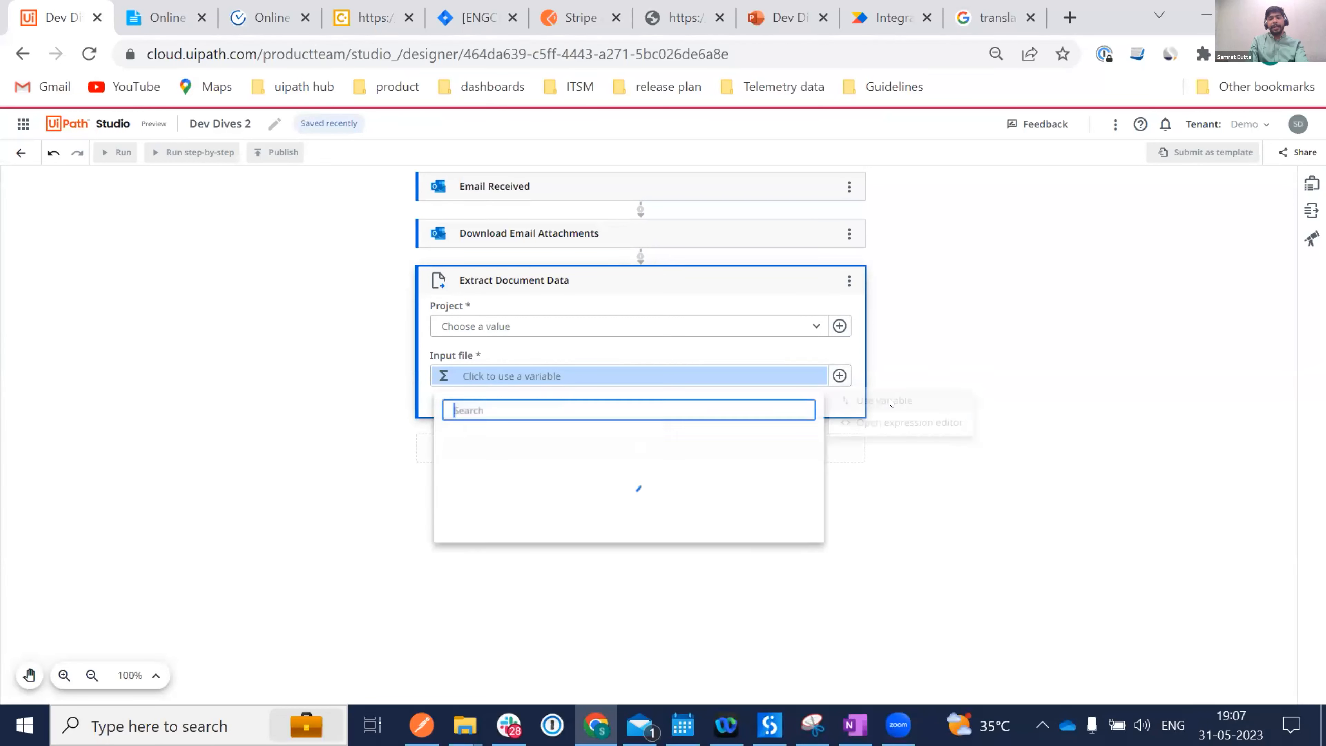
{"action": "left_click", "coordinate": [524, 440]}
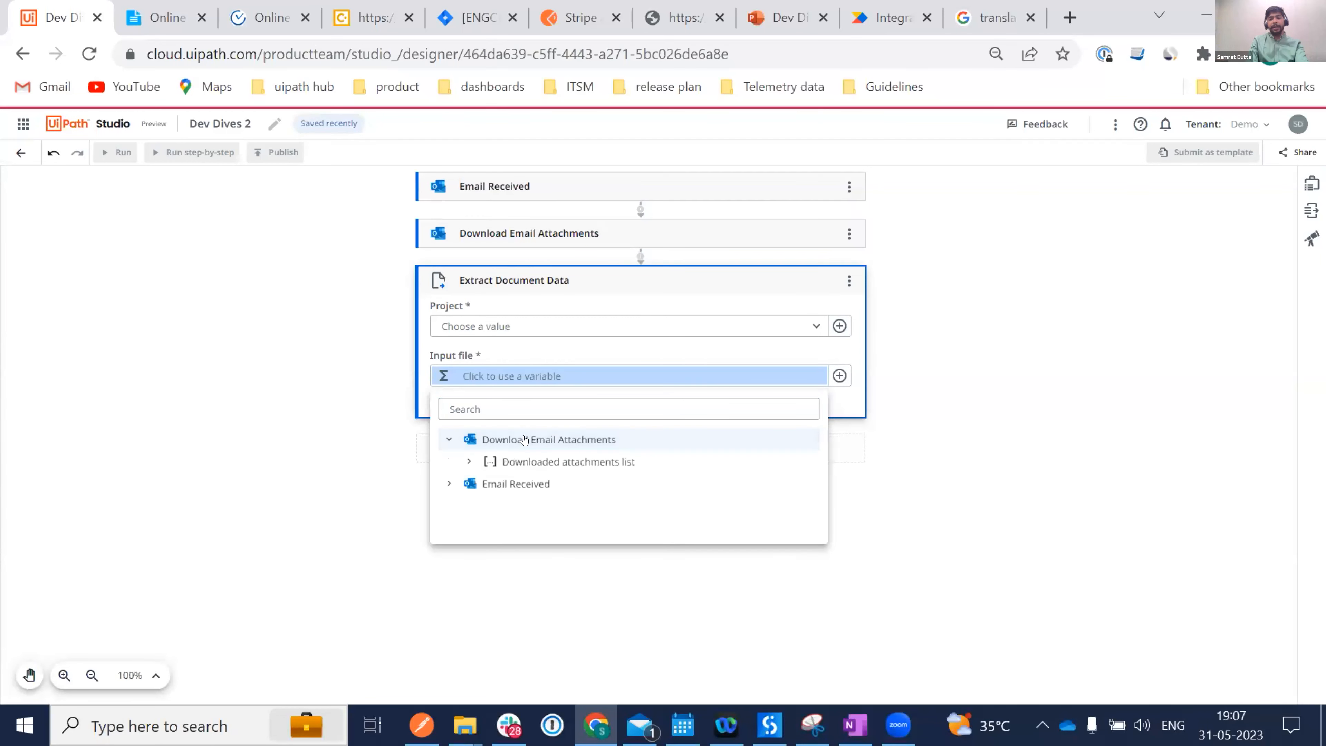
{"action": "left_click", "coordinate": [579, 460]}
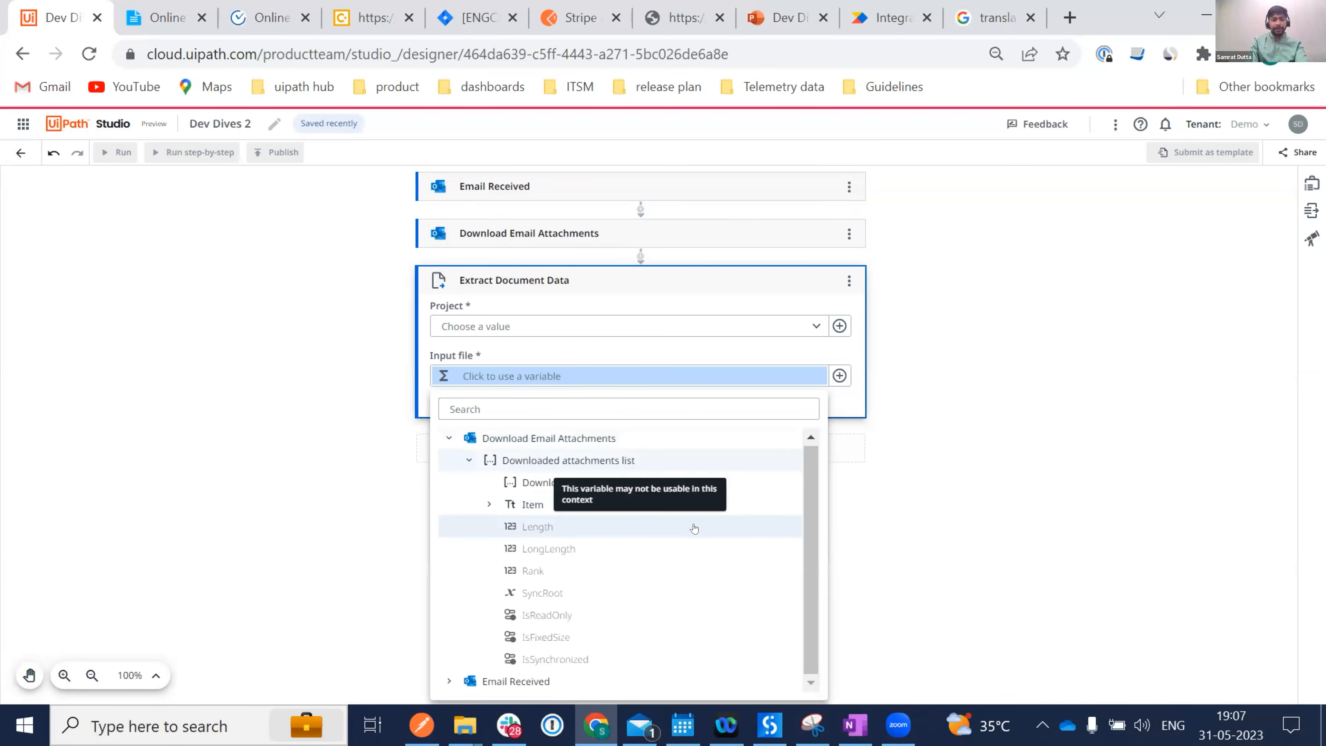
{"action": "left_click", "coordinate": [546, 482]}
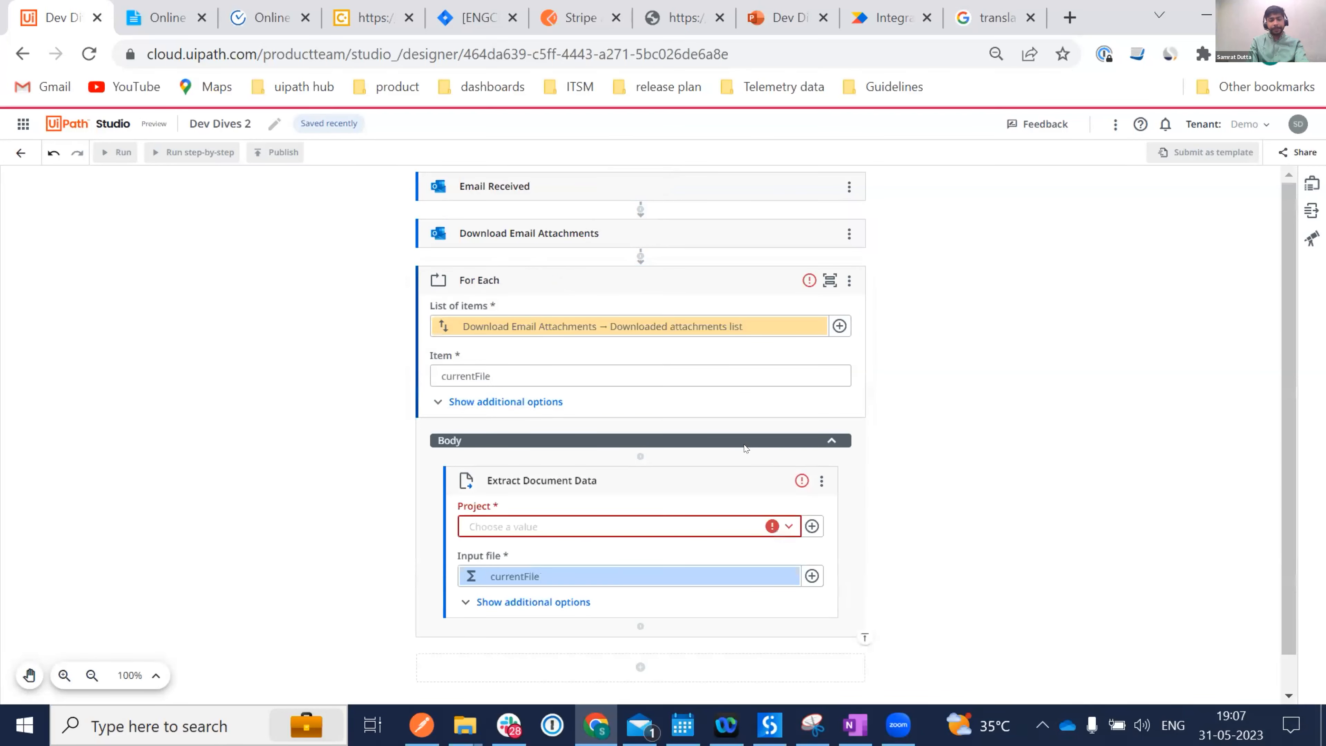
Set Extract Document Data's project to Predefined and its extractor to Receipts.
{"action": "scroll", "coordinate": [744, 444], "scroll_direction": "down", "scroll_amount": 1}
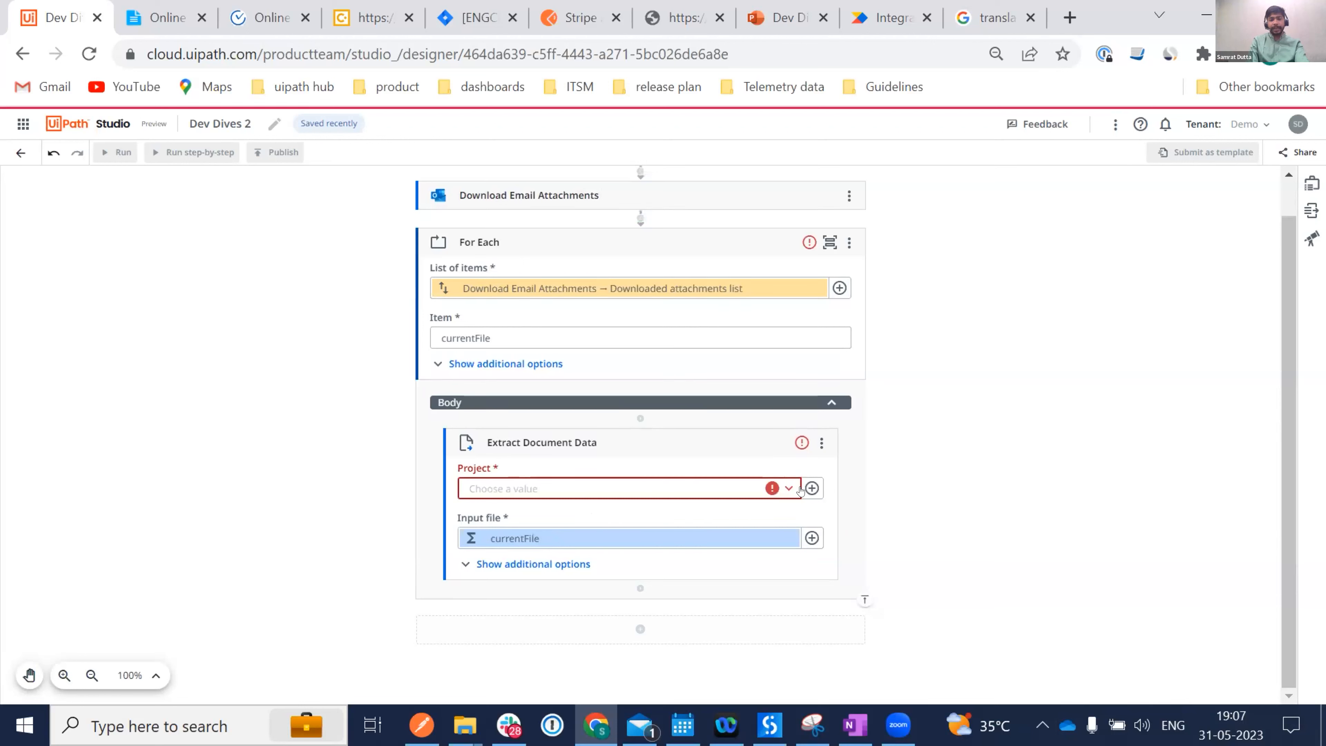
{"action": "left_click", "coordinate": [788, 488]}
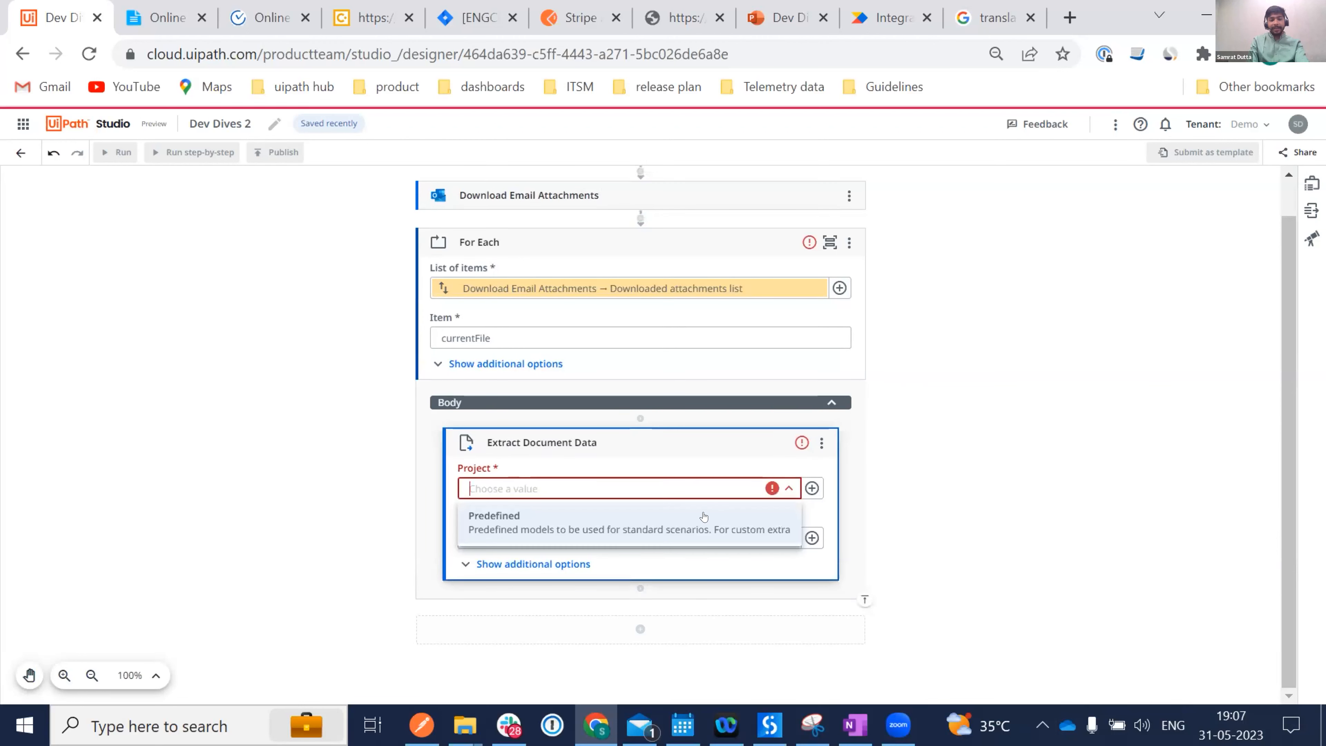
{"action": "left_click", "coordinate": [560, 517]}
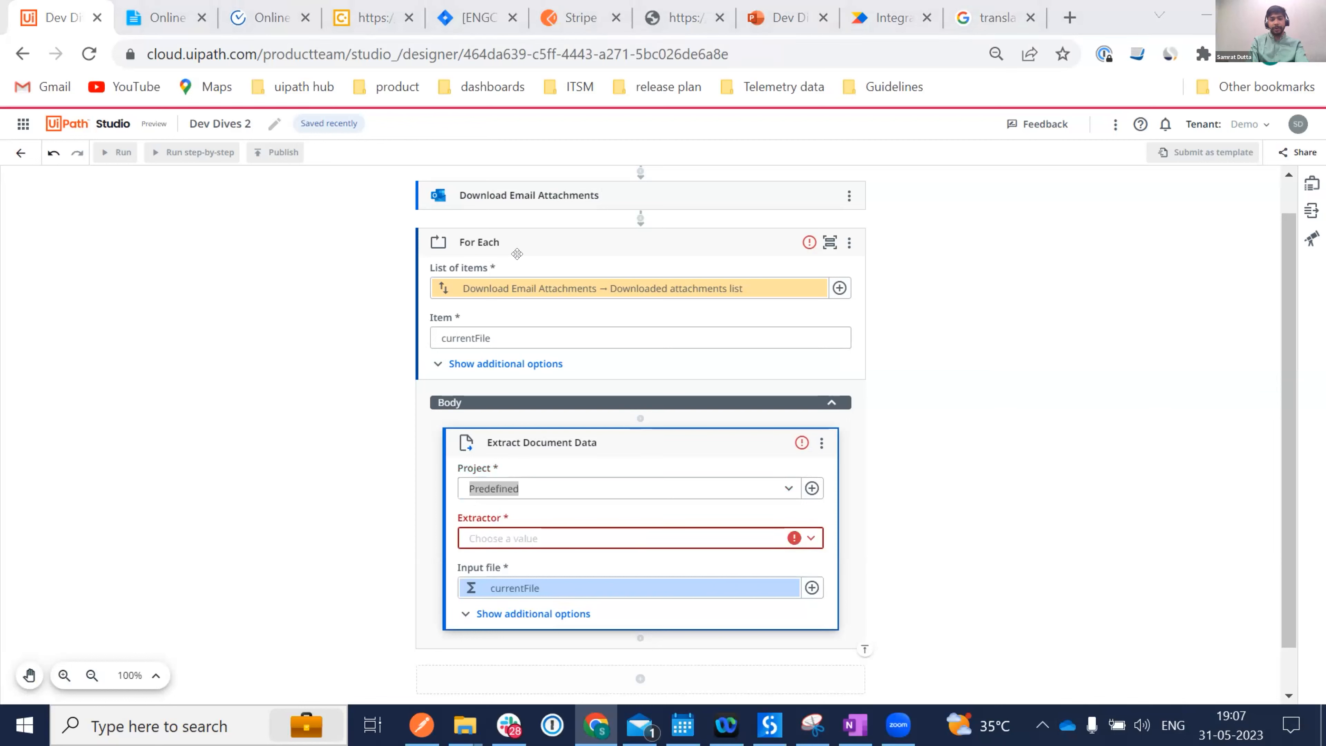
{"action": "left_click", "coordinate": [811, 538]}
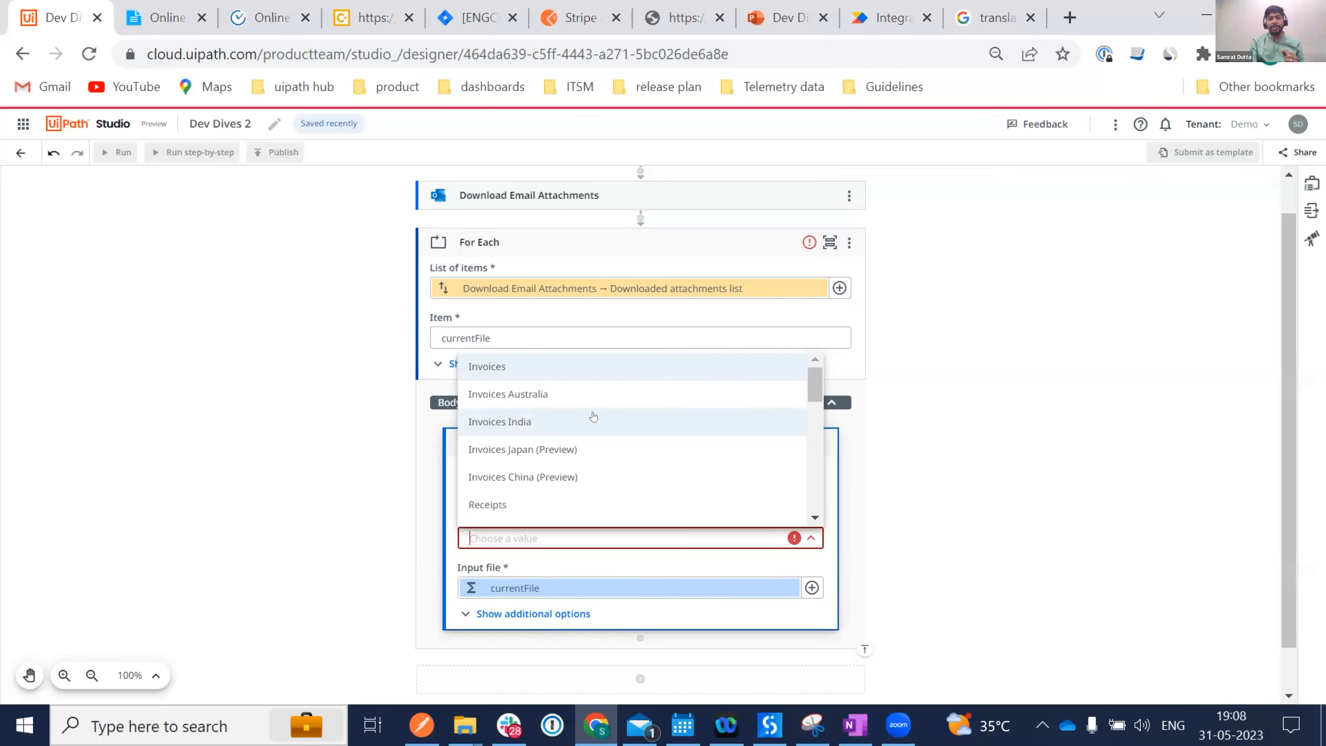
{"action": "scroll", "coordinate": [592, 416], "scroll_direction": "down", "scroll_amount": 1}
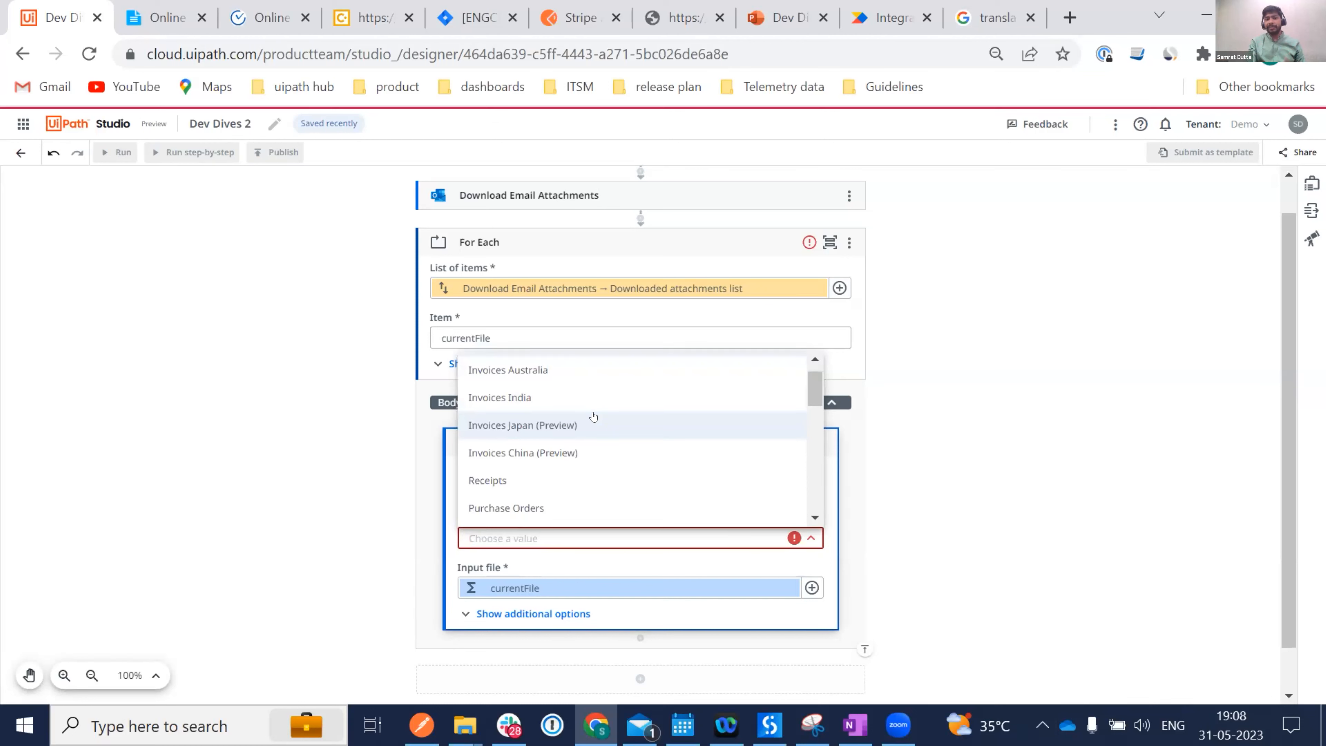
{"action": "scroll", "coordinate": [592, 416], "scroll_direction": "down", "scroll_amount": 2}
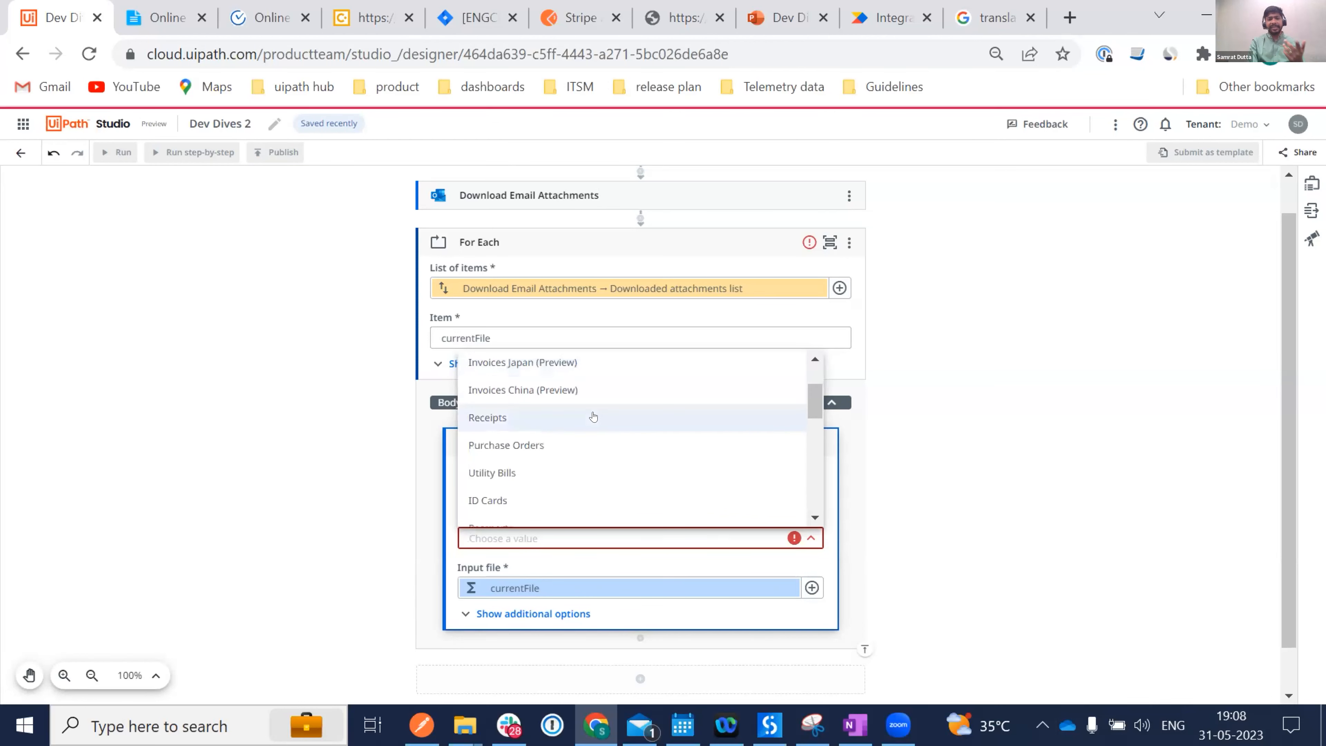
{"action": "scroll", "coordinate": [592, 417], "scroll_direction": "down", "scroll_amount": 3}
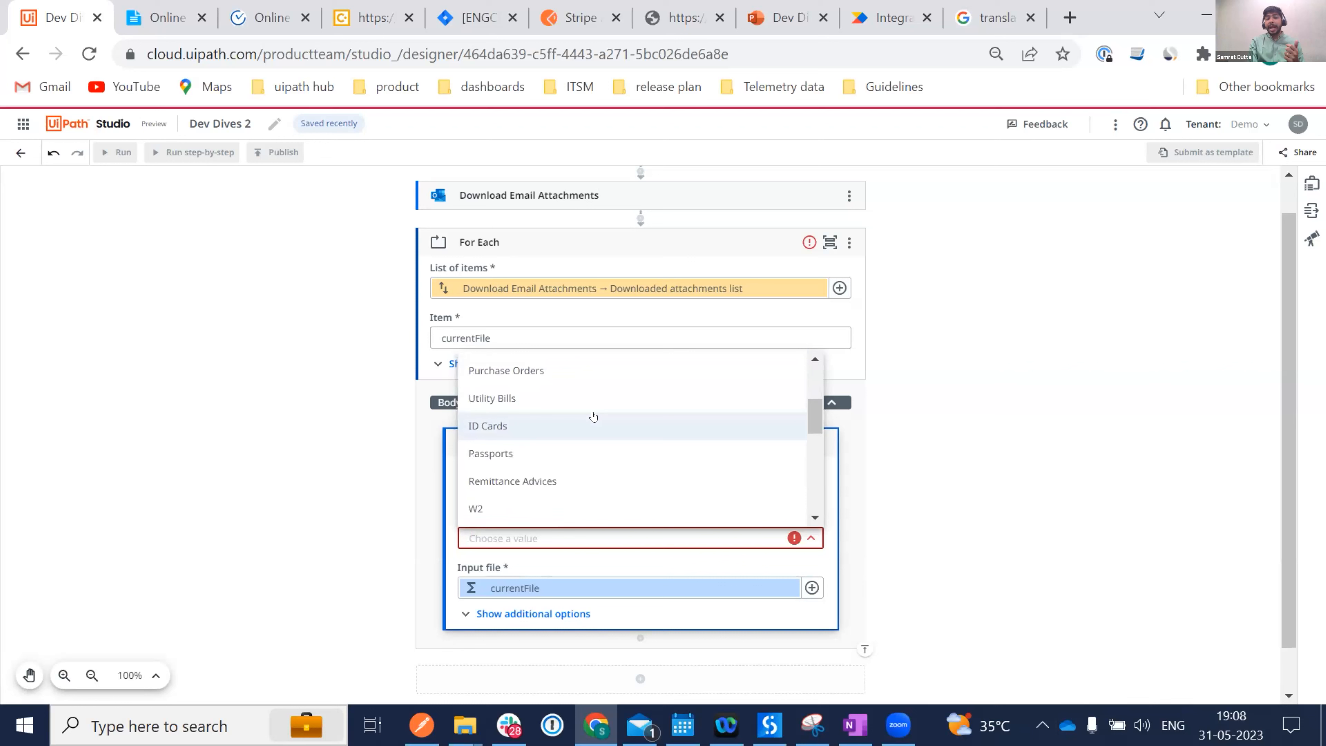
{"action": "scroll", "coordinate": [593, 416], "scroll_direction": "up", "scroll_amount": 3}
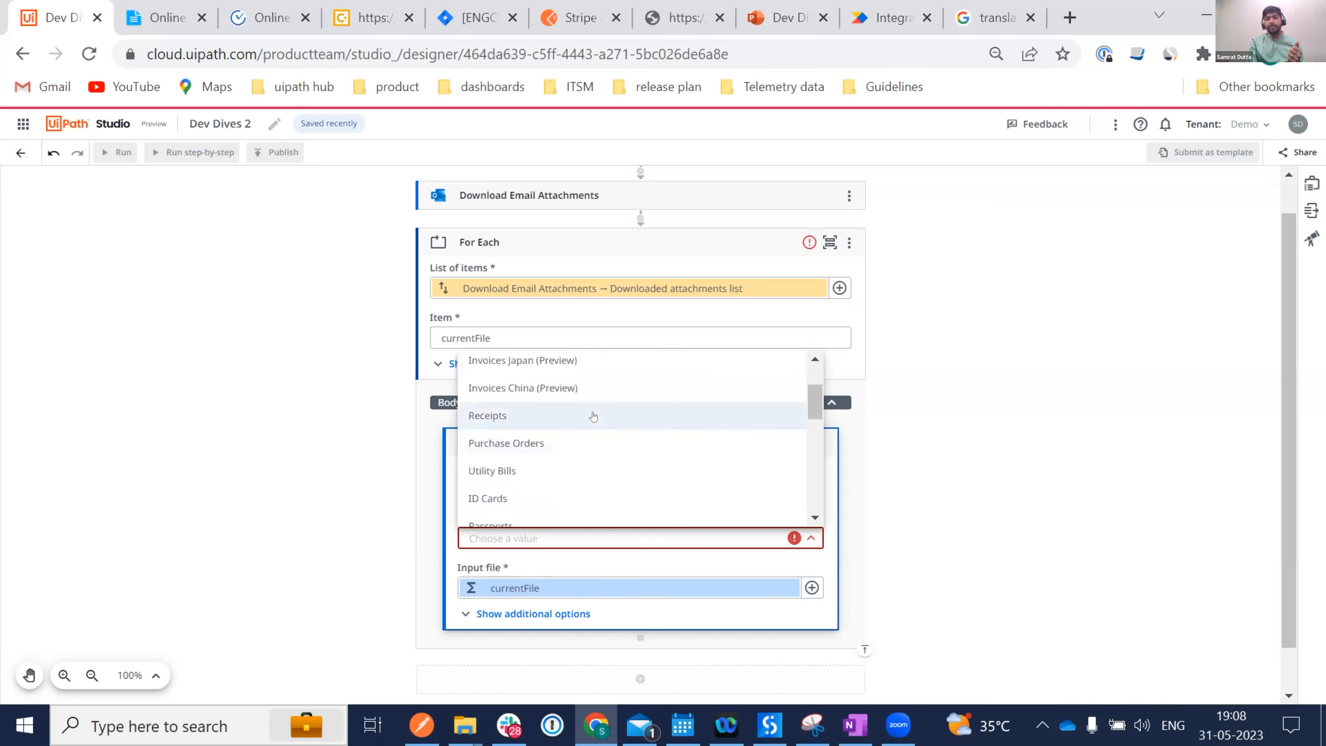
{"action": "scroll", "coordinate": [593, 417], "scroll_direction": "down", "scroll_amount": 1}
{"action": "scroll", "coordinate": [593, 416], "scroll_direction": "up", "scroll_amount": 1}
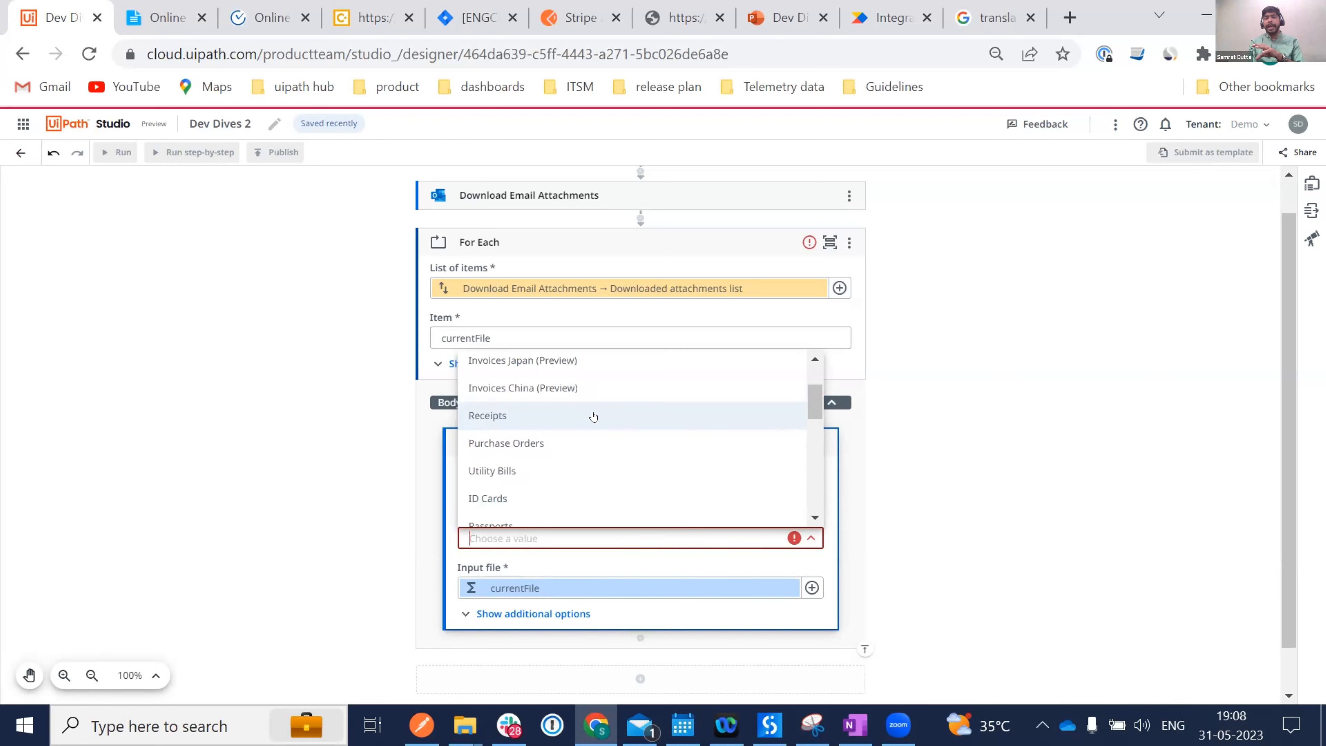
{"action": "scroll", "coordinate": [592, 417], "scroll_direction": "down", "scroll_amount": 2}
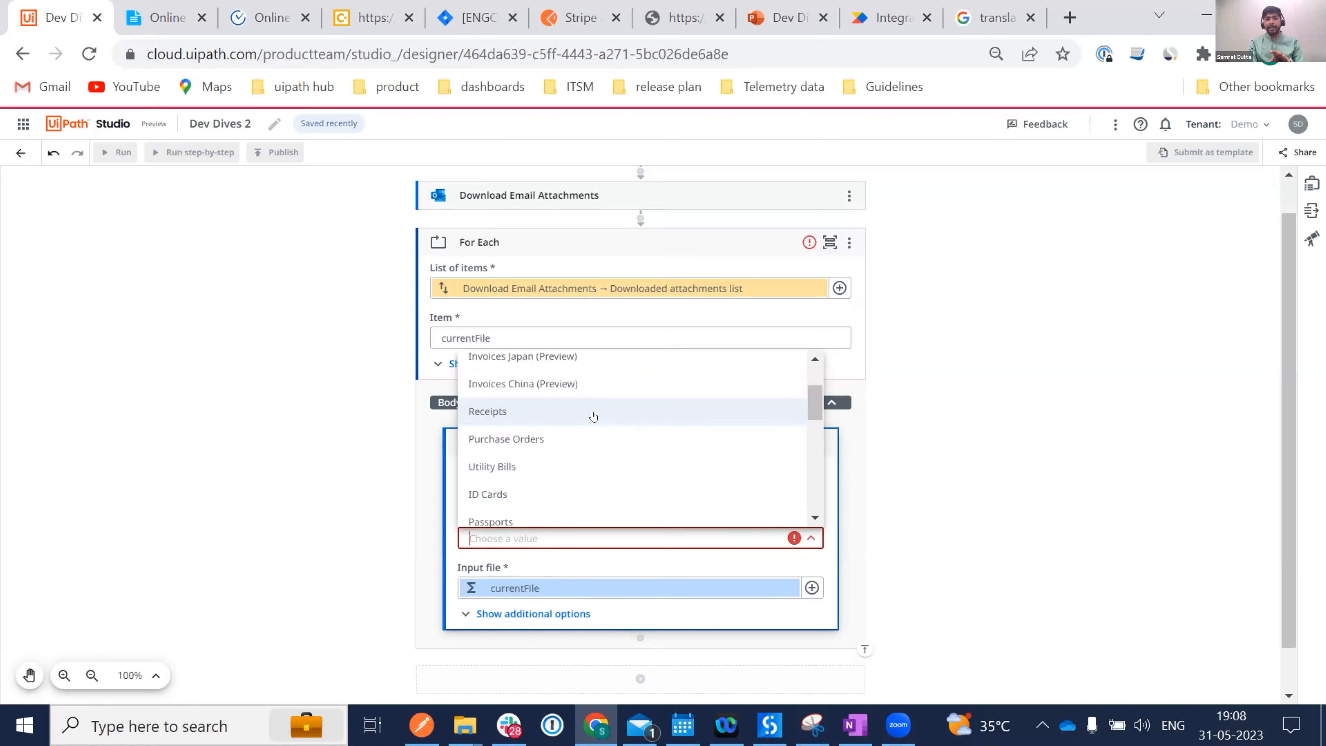
{"action": "scroll", "coordinate": [593, 417], "scroll_direction": "up", "scroll_amount": 1}
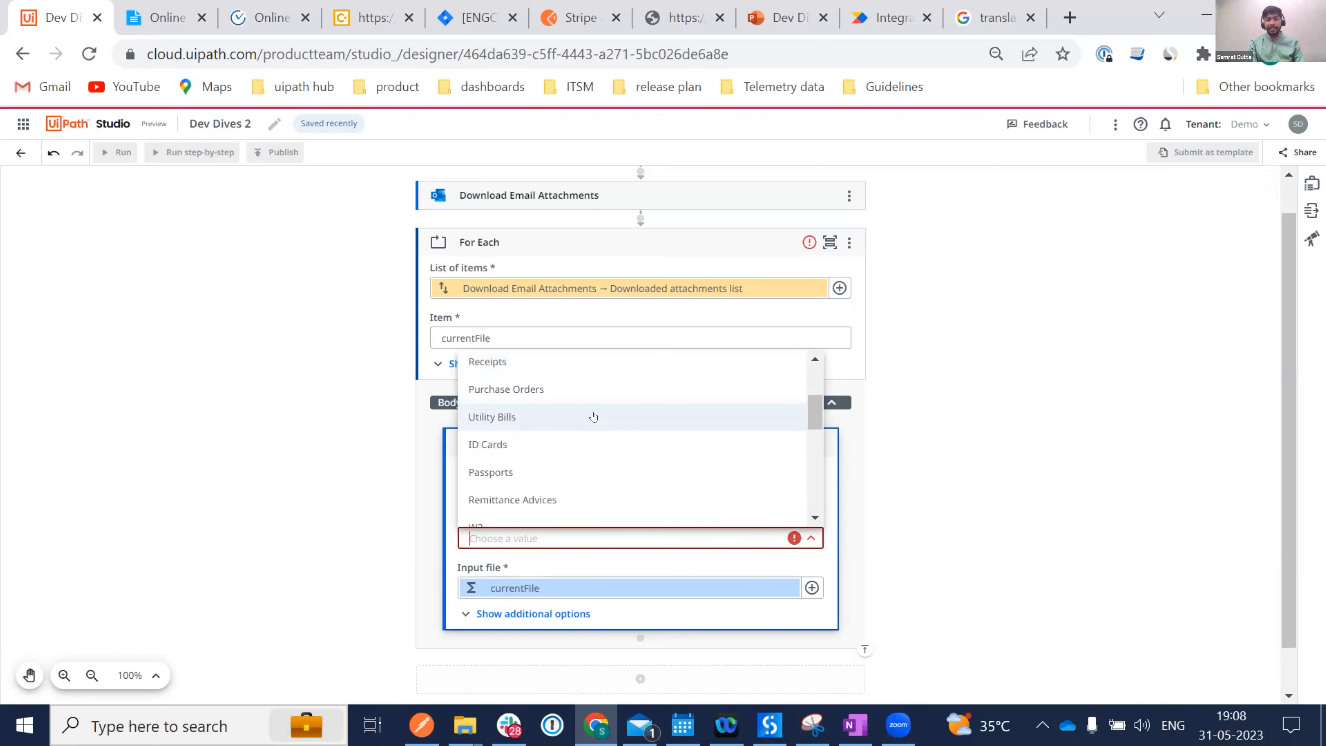
{"action": "scroll", "coordinate": [592, 416], "scroll_direction": "up", "scroll_amount": 1}
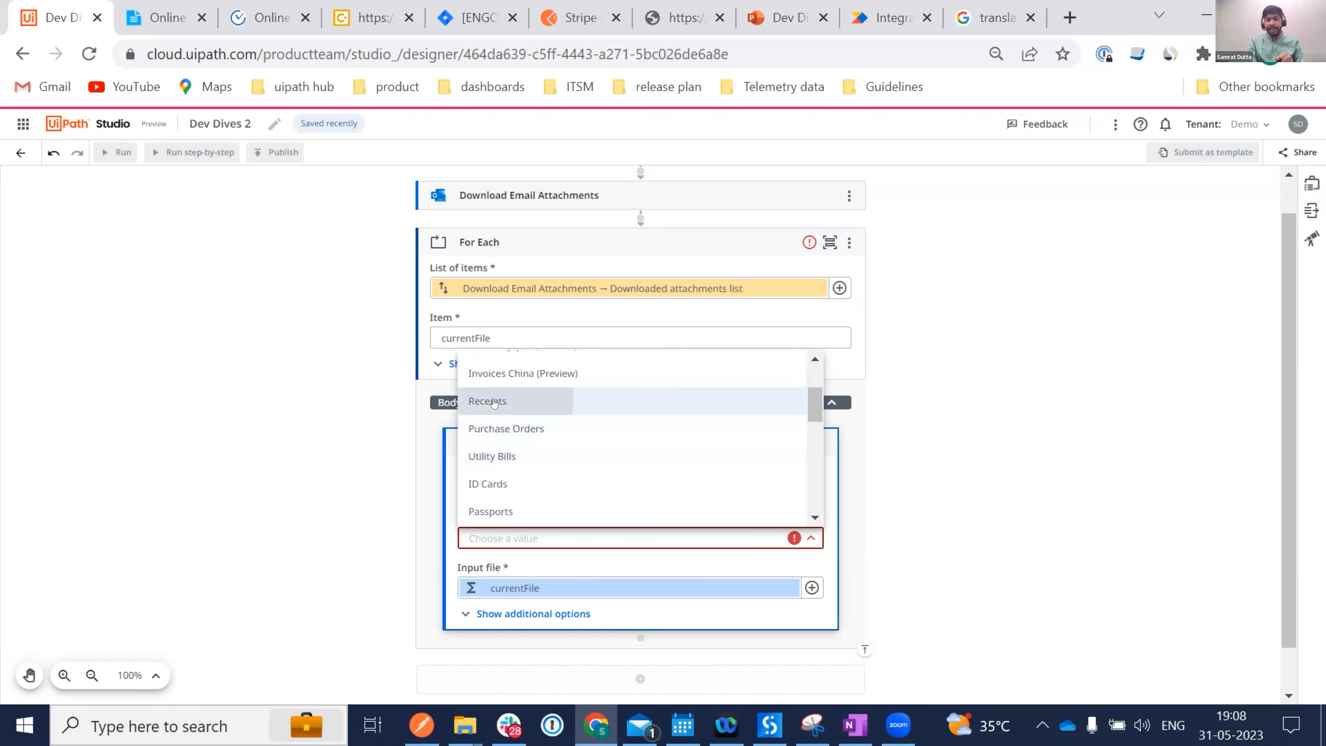
{"action": "left_click", "coordinate": [498, 401]}
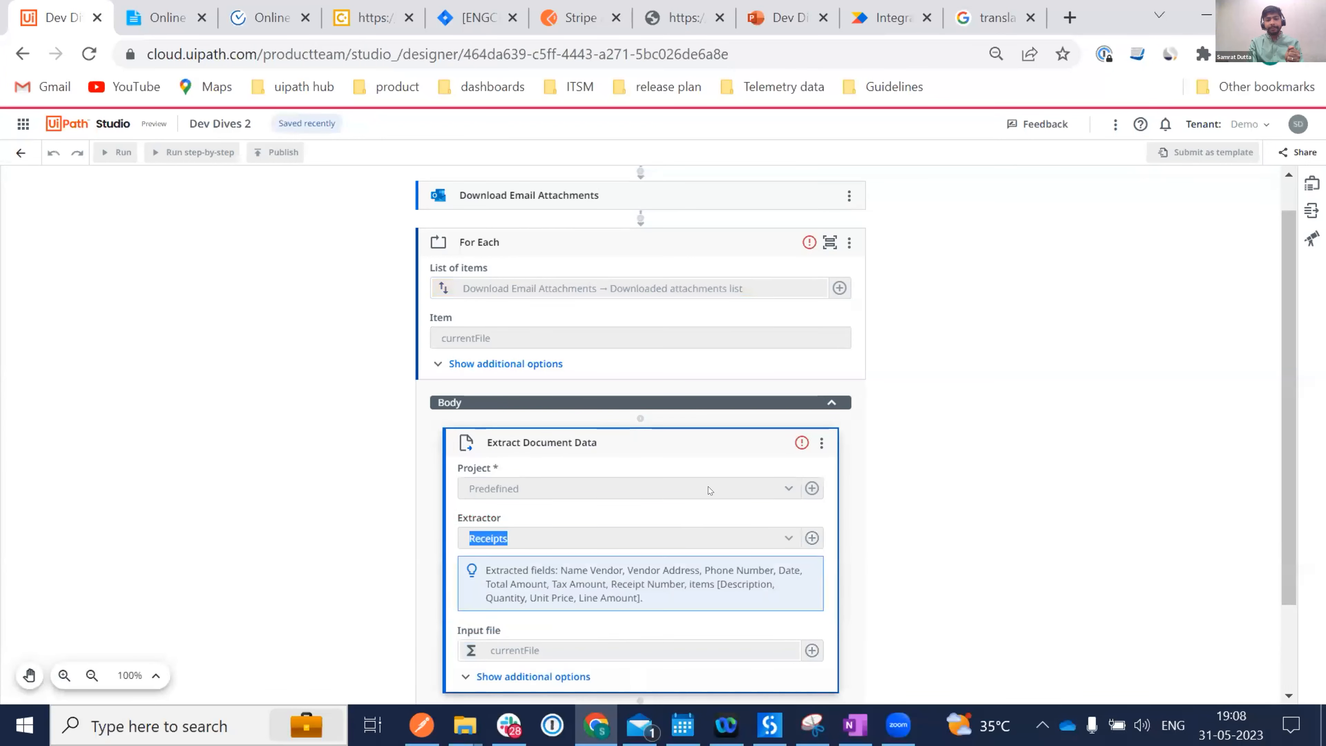
{"action": "scroll", "coordinate": [707, 486], "scroll_direction": "down", "scroll_amount": 2}
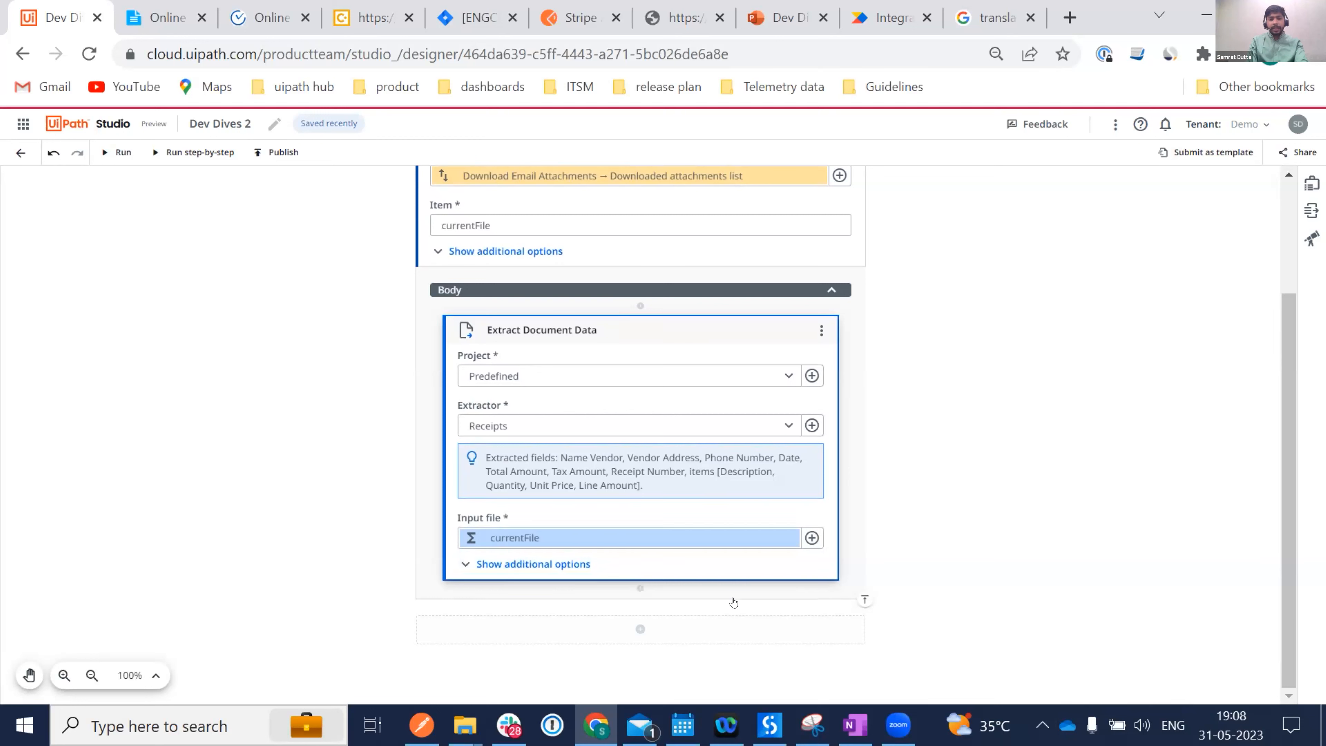
Add the Concur Add Quick Expense activity after Extract Document Data.
{"action": "left_click", "coordinate": [639, 589]}
{"action": "type", "text": "Add qu"}
{"action": "key", "text": "BackSpace"}
{"action": "key", "text": "BackSpace"}
{"action": "key", "text": "BackSpace"}
{"action": "key", "text": "BackSpace"}
{"action": "key", "text": "BackSpace"}
{"action": "key", "text": "BackSpace"}
{"action": "type", "text": "concur"}
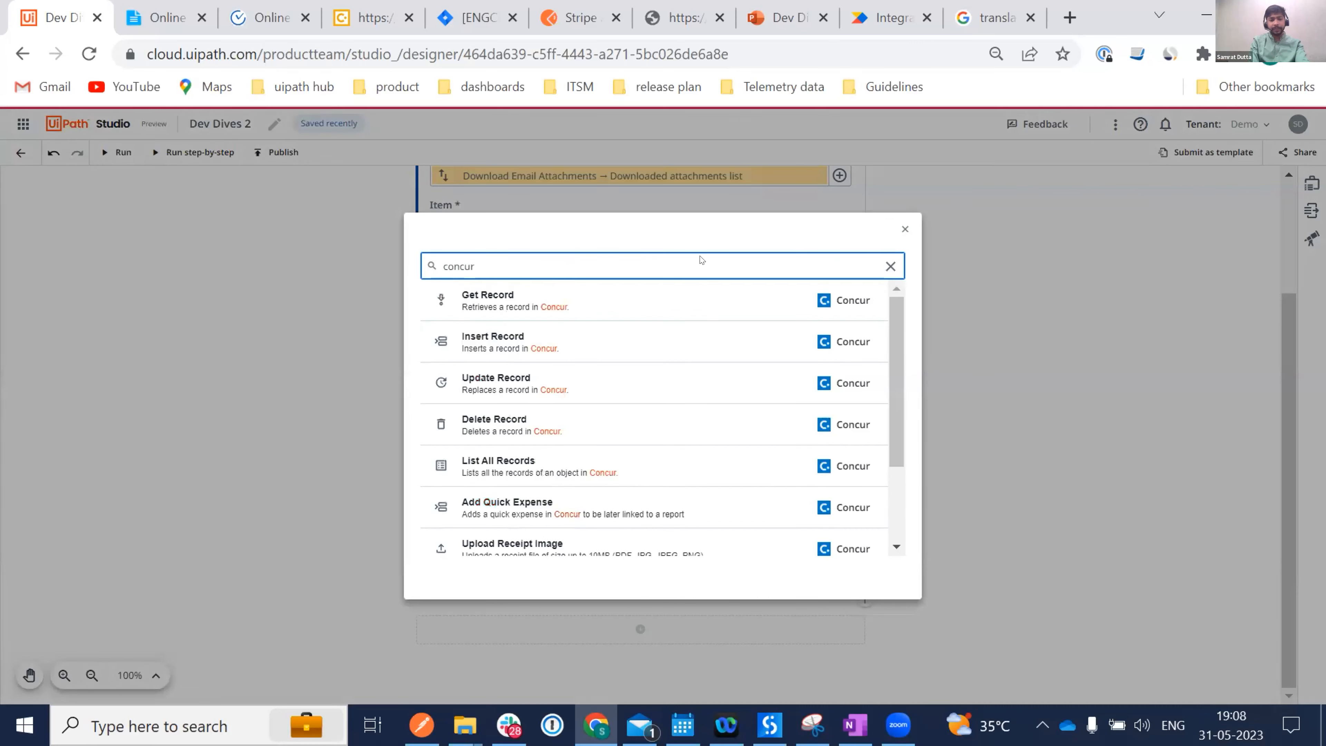
{"action": "scroll", "coordinate": [611, 459], "scroll_direction": "down", "scroll_amount": 1}
{"action": "left_click", "coordinate": [568, 470]}
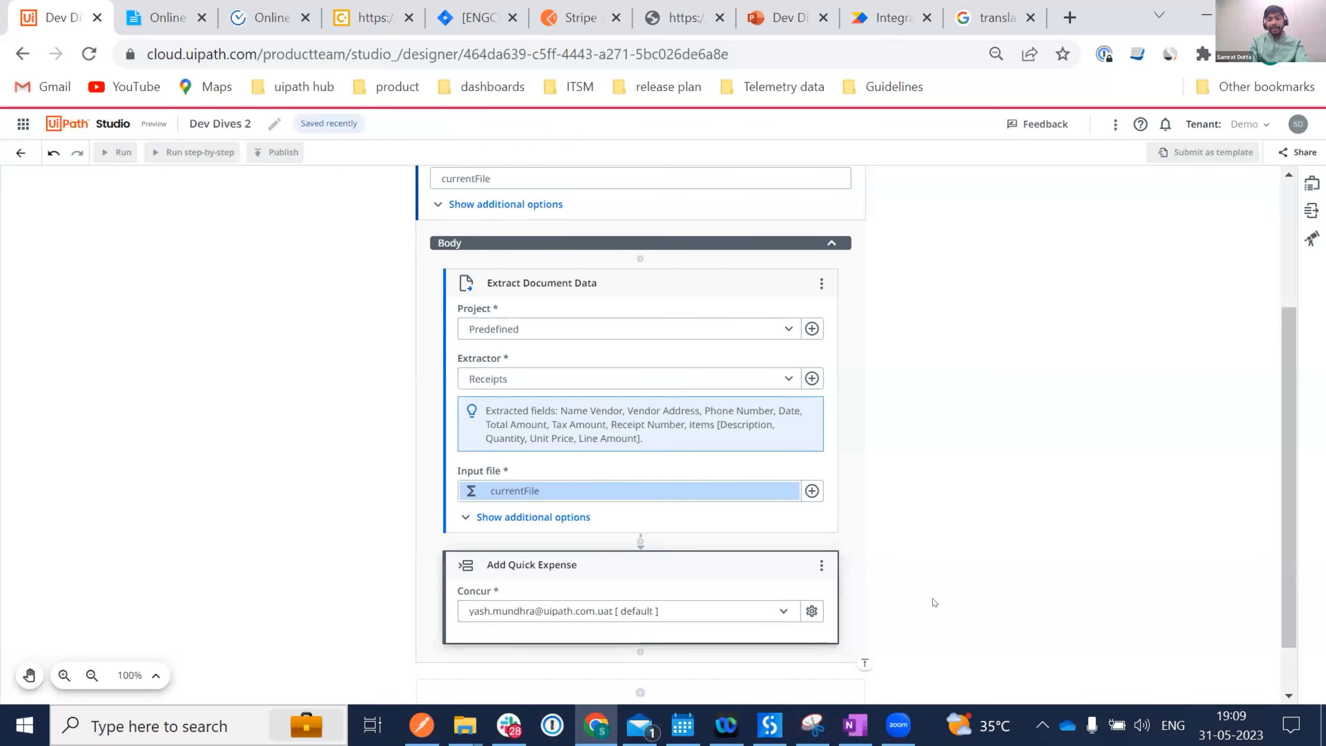
Switch Add Quick Expense to the shared Concur connection.
{"action": "scroll", "coordinate": [933, 602], "scroll_direction": "down", "scroll_amount": 1}
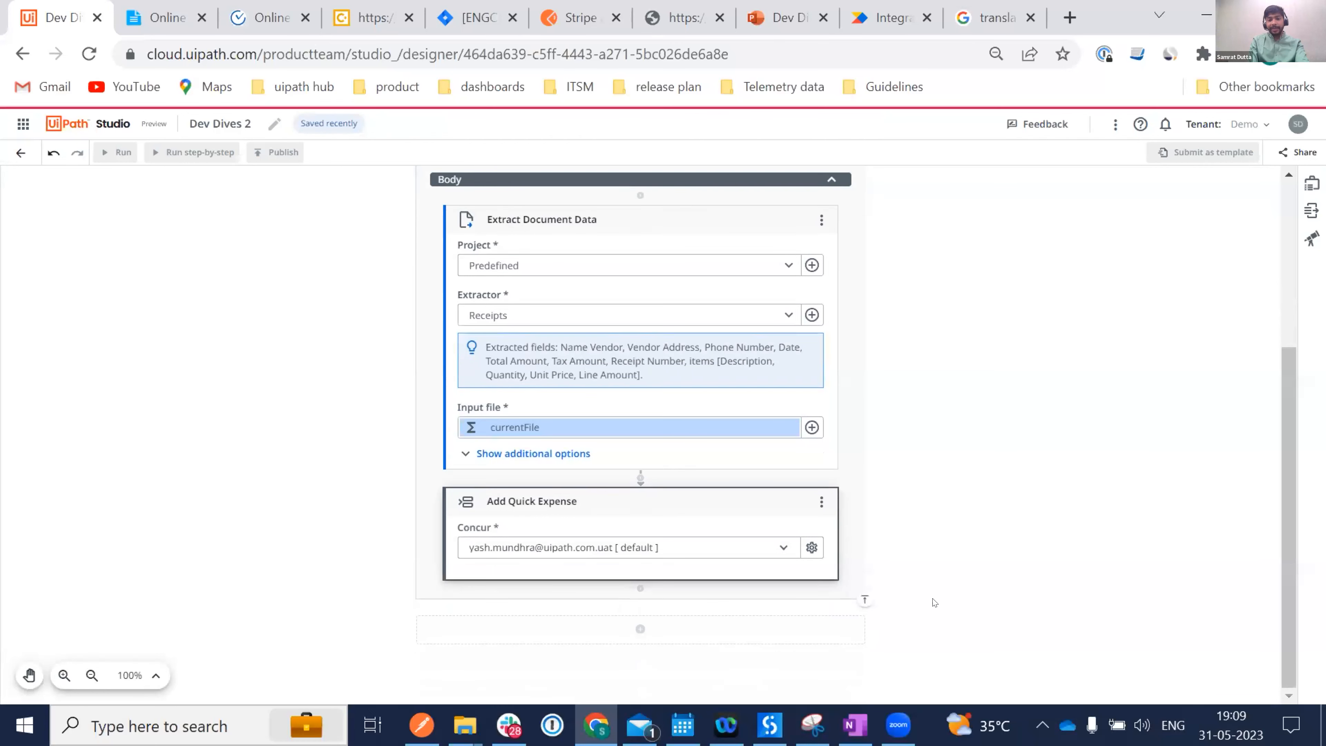
{"action": "left_click", "coordinate": [780, 548]}
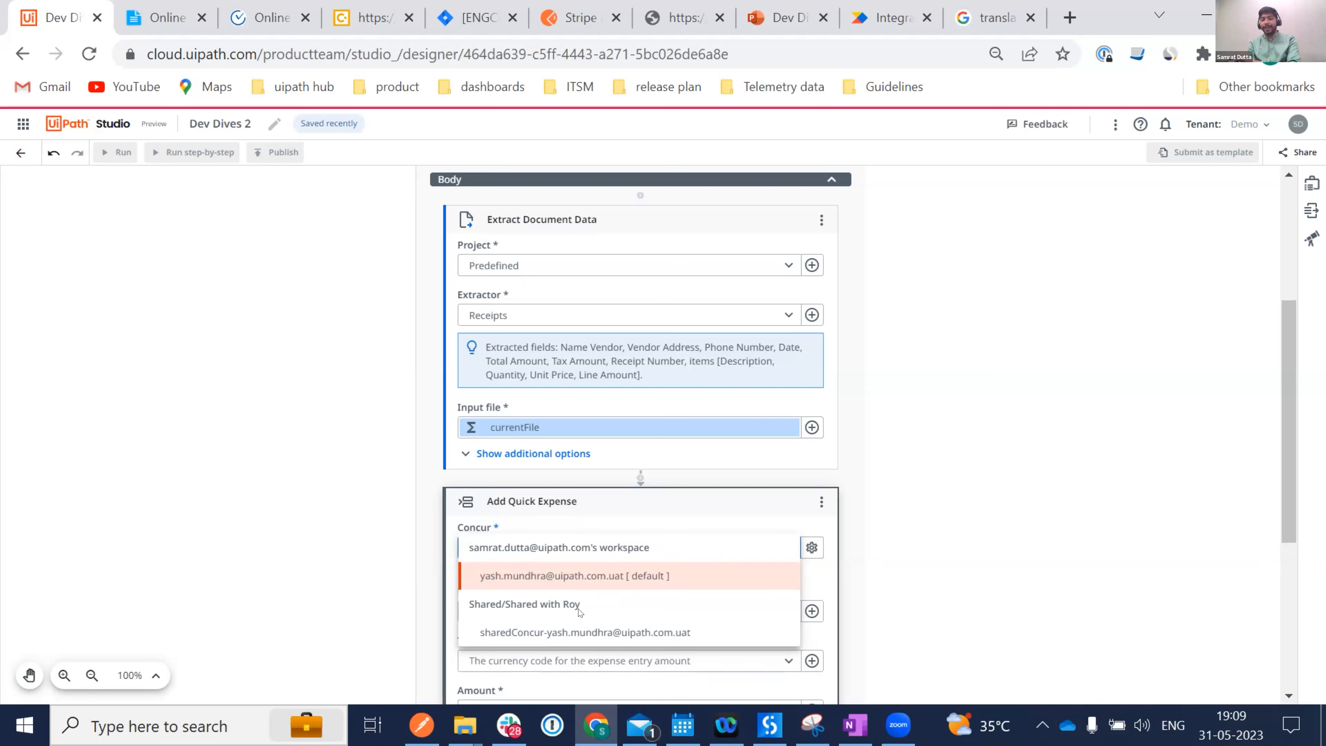
{"action": "left_click", "coordinate": [569, 632]}
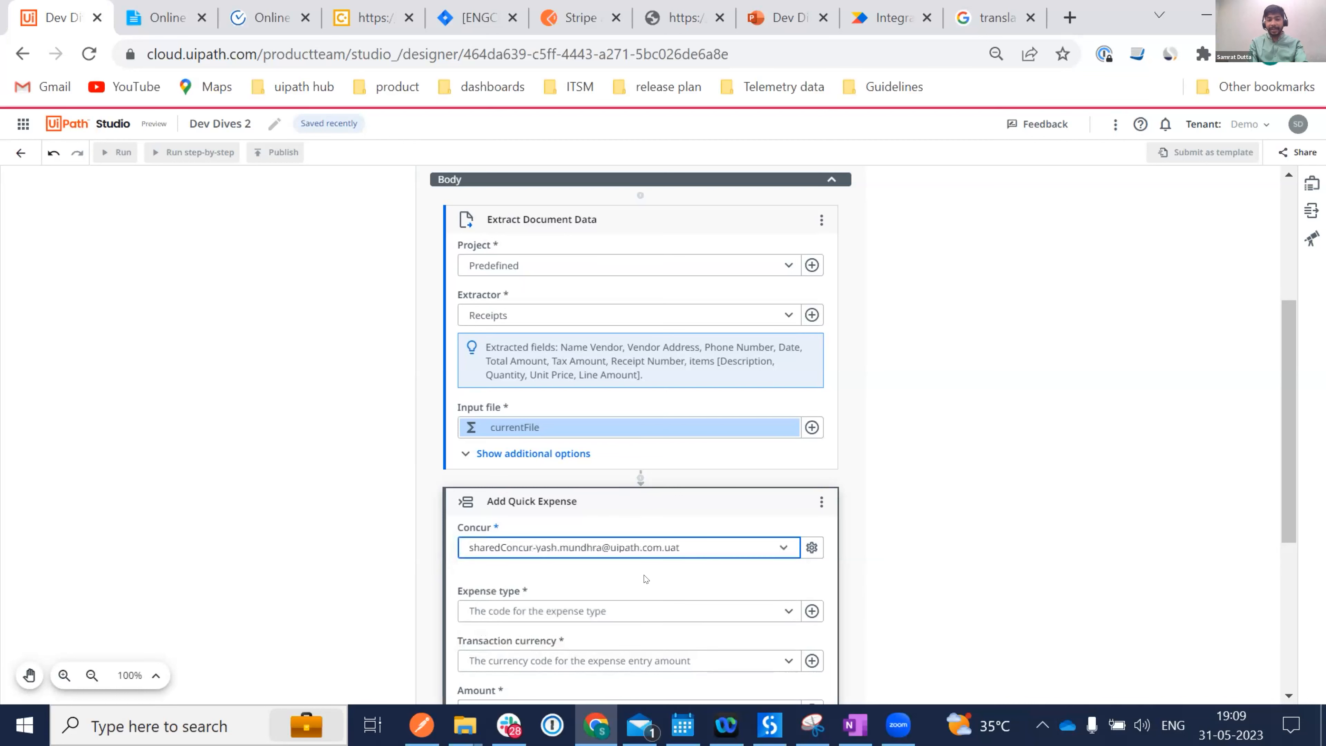
{"action": "scroll", "coordinate": [733, 561], "scroll_direction": "down", "scroll_amount": 2}
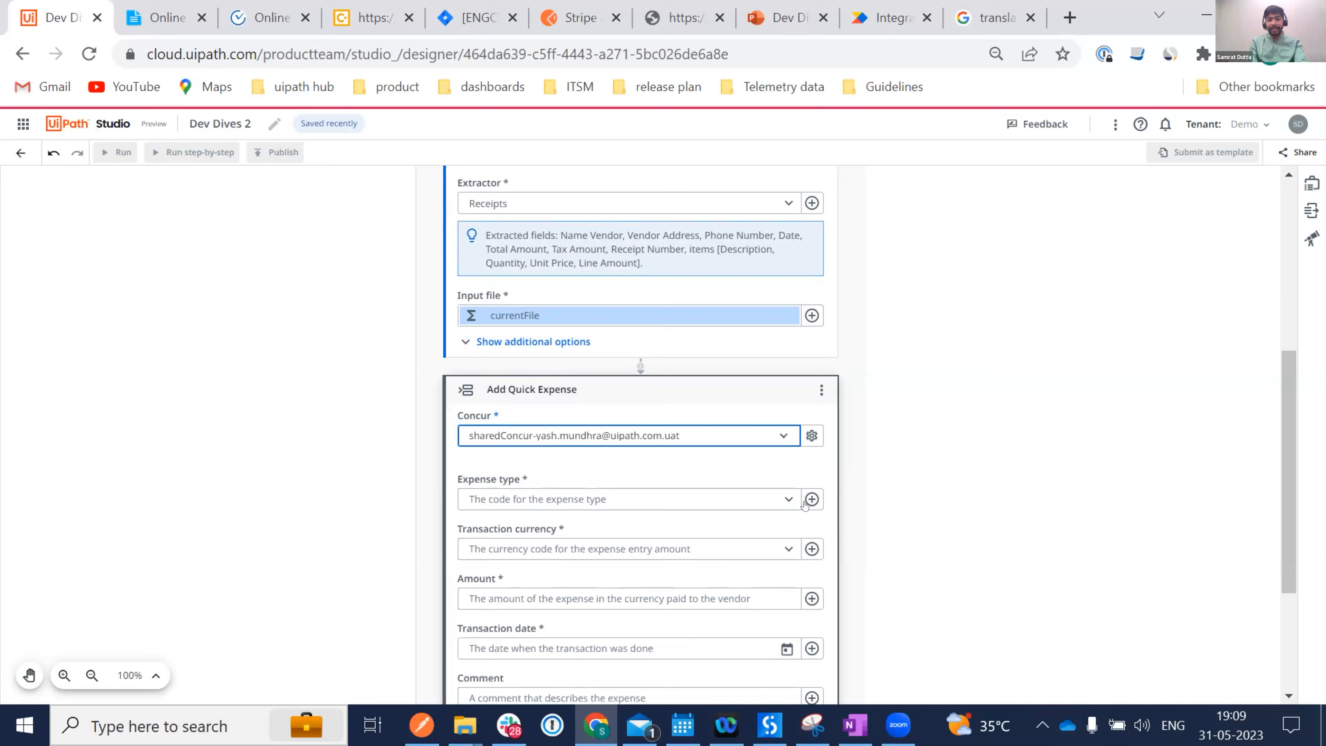
Set the expense type to TAXIX - Taxi / Uber.
{"action": "left_click", "coordinate": [788, 499]}
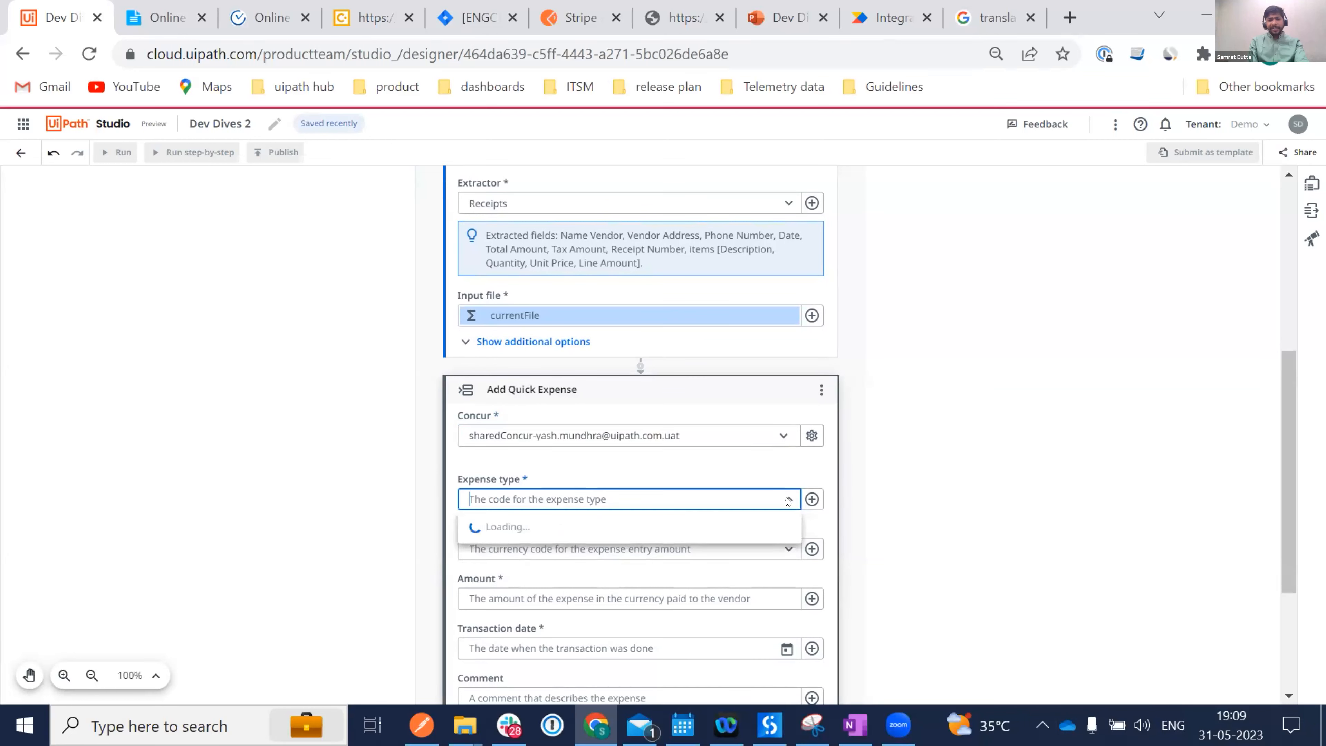
{"action": "left_click", "coordinate": [788, 498]}
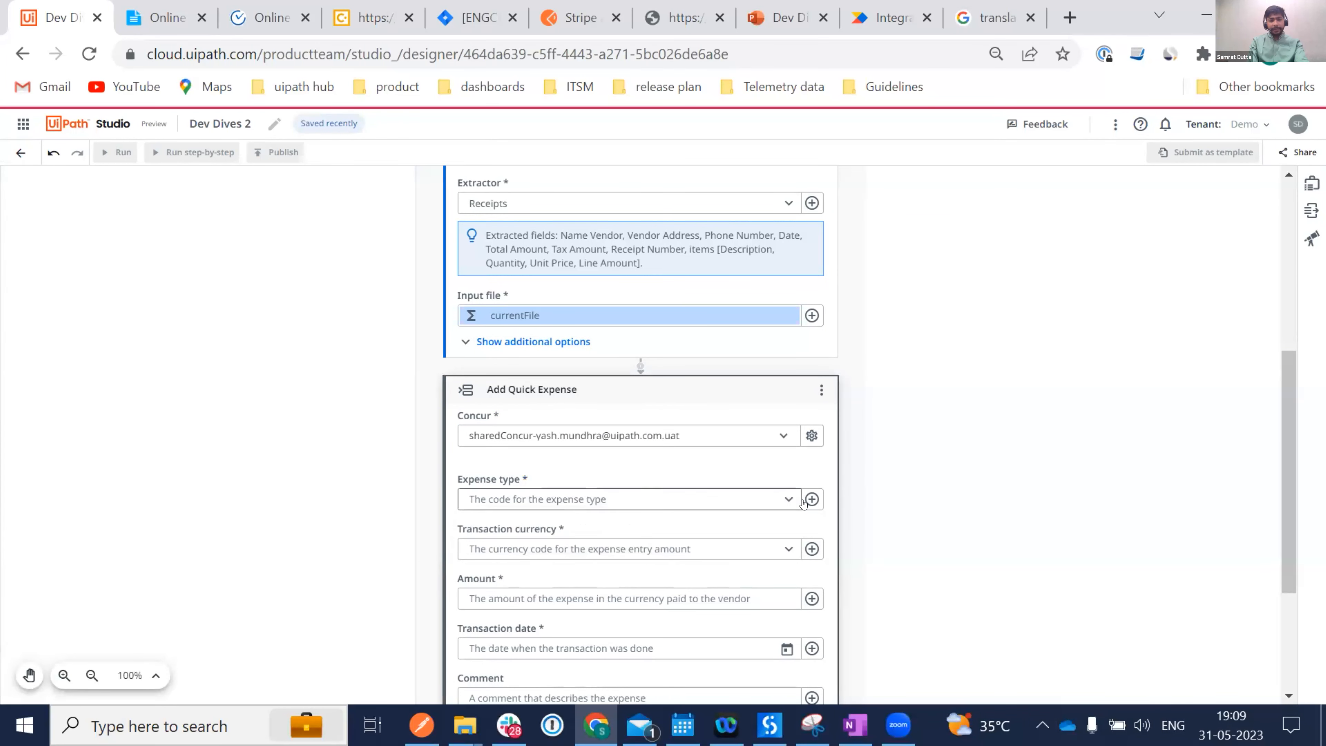
{"action": "left_click", "coordinate": [788, 495]}
{"action": "type", "text": "as"}
{"action": "key", "text": "BackSpace"}
{"action": "key", "text": "BackSpace"}
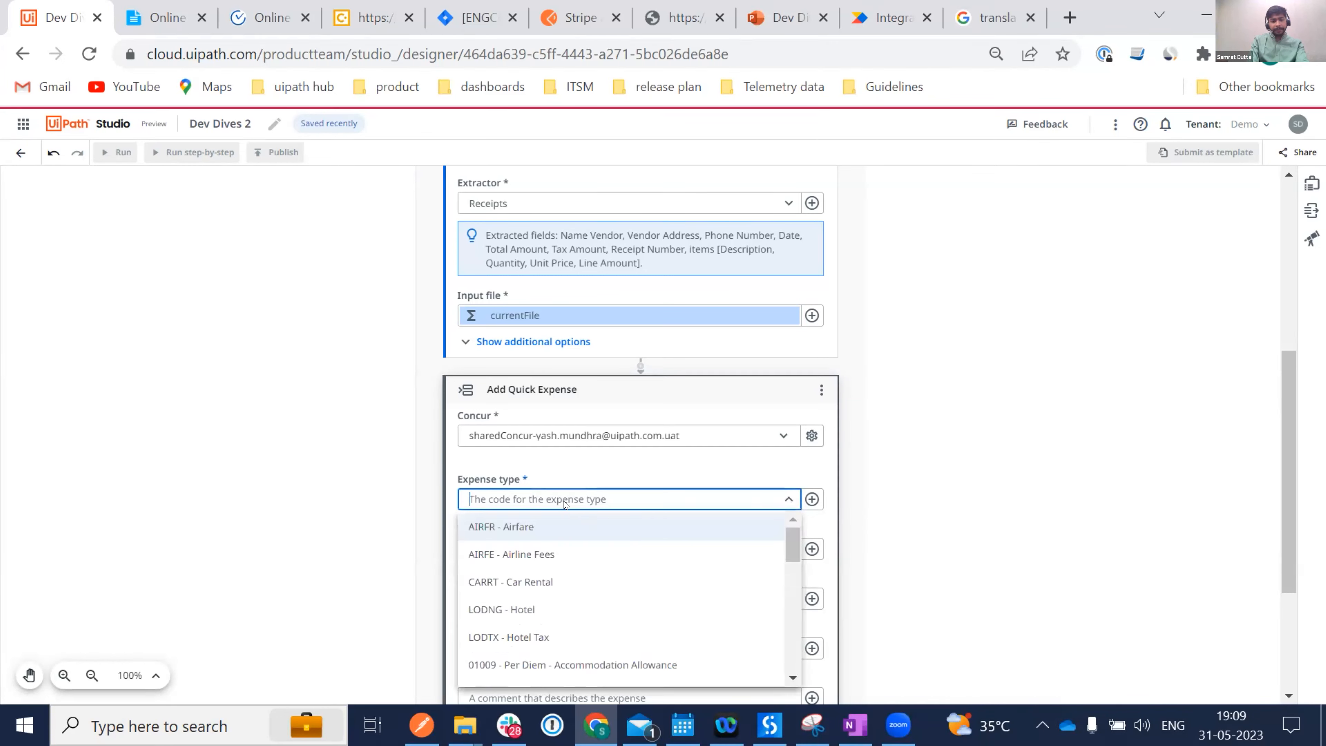
{"action": "type", "text": "Taxi"}
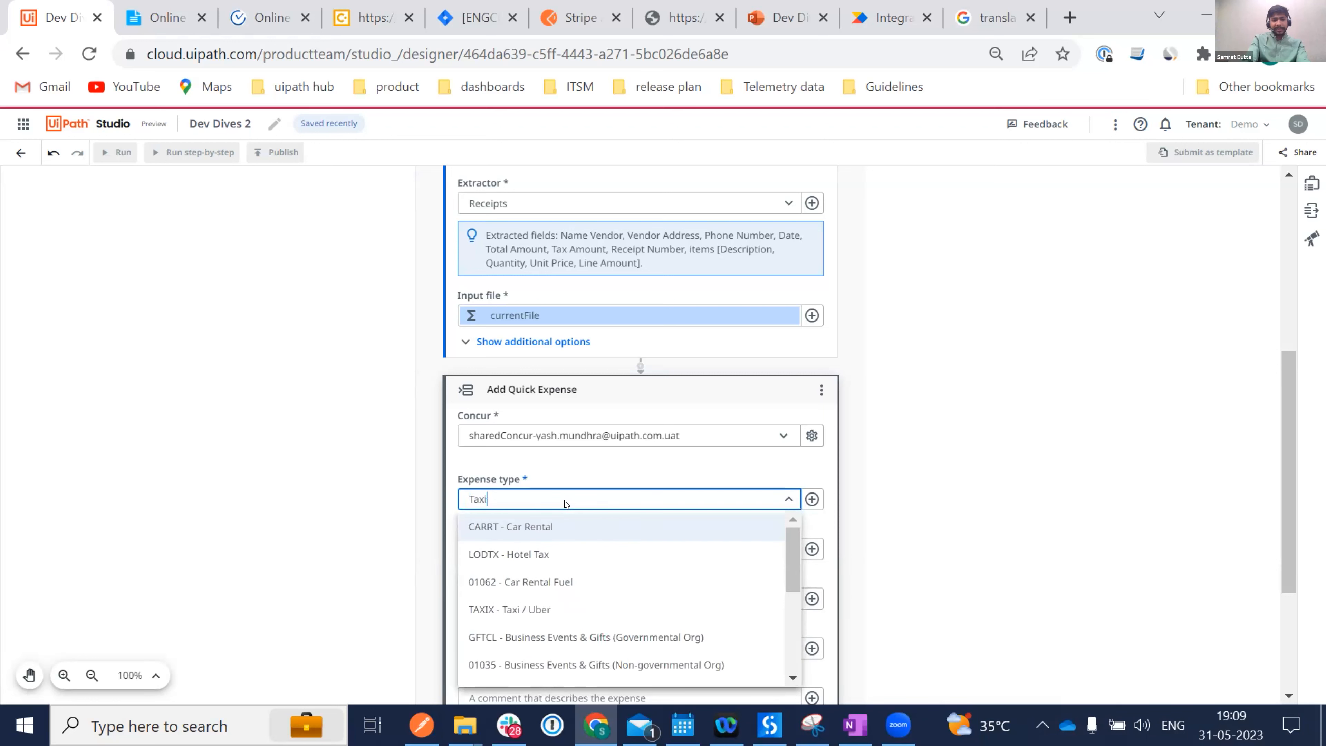
{"action": "left_click", "coordinate": [535, 525]}
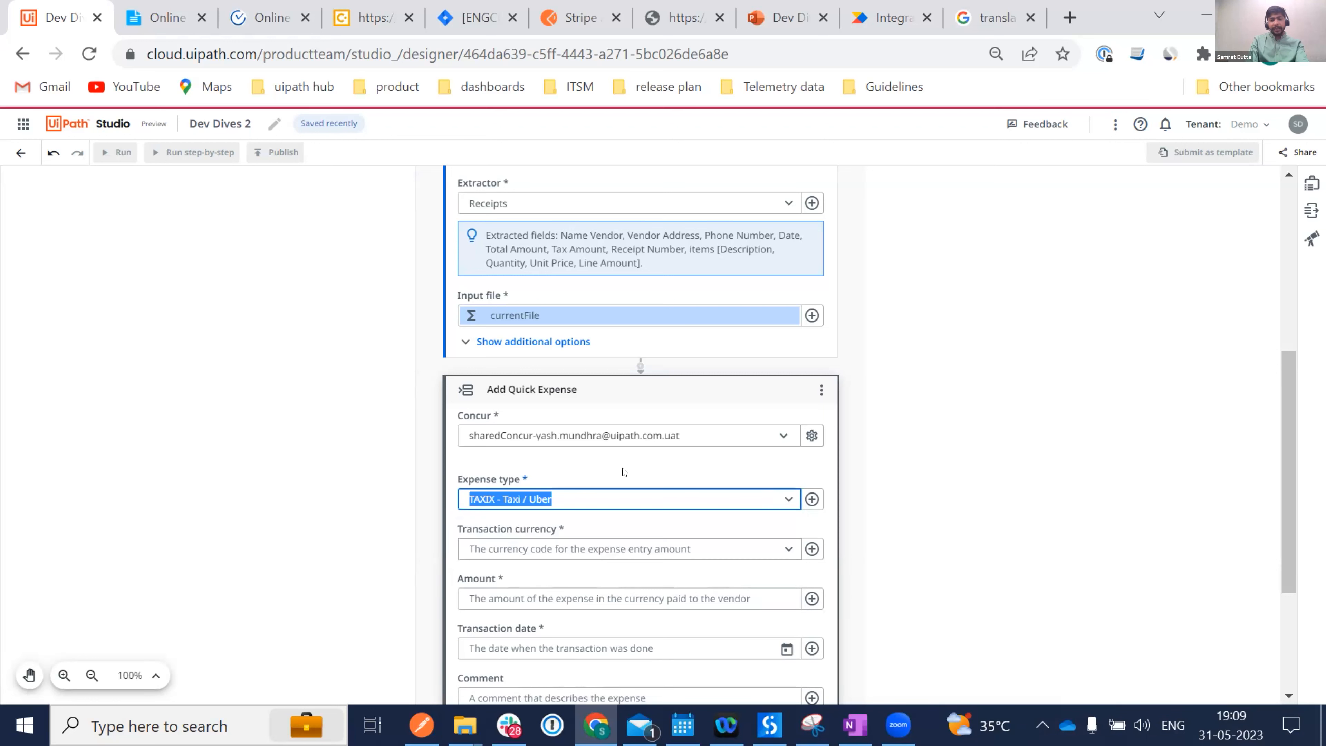
{"action": "left_click", "coordinate": [709, 458]}
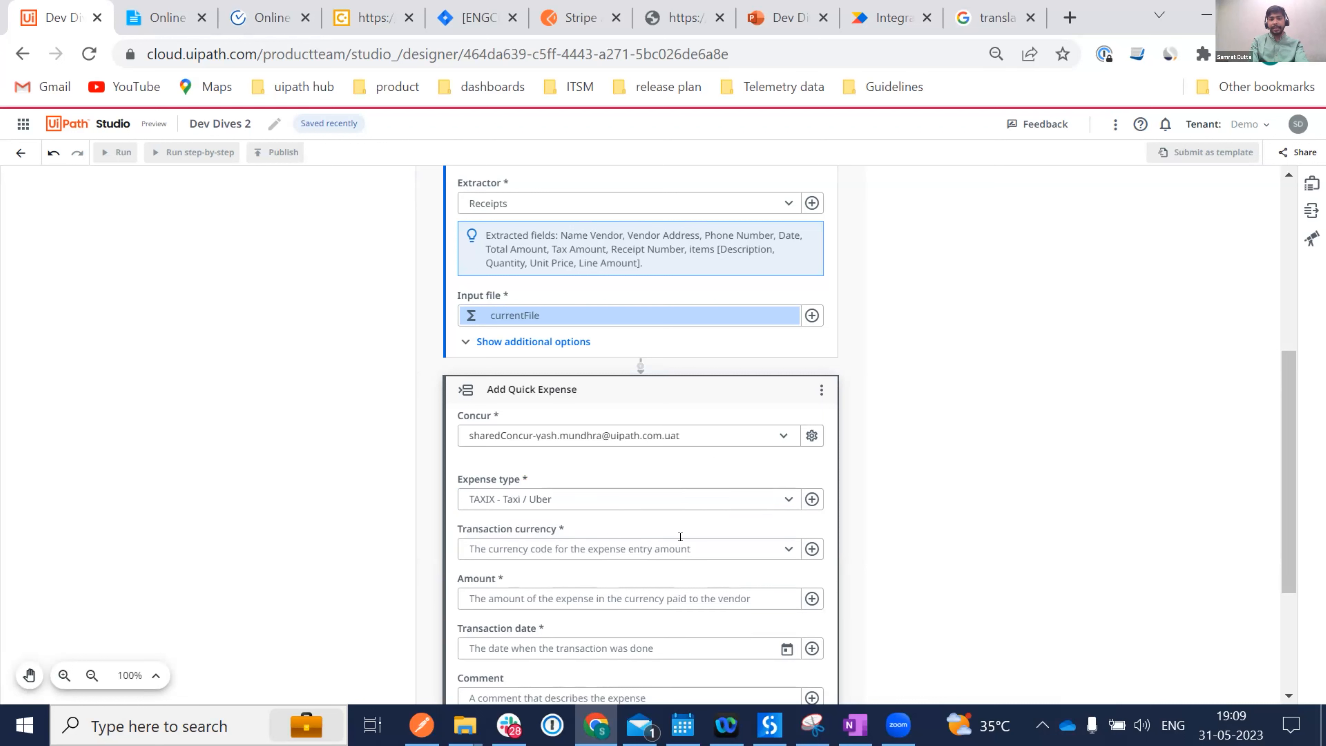
Set the transaction currency to INR.
{"action": "left_click", "coordinate": [788, 548]}
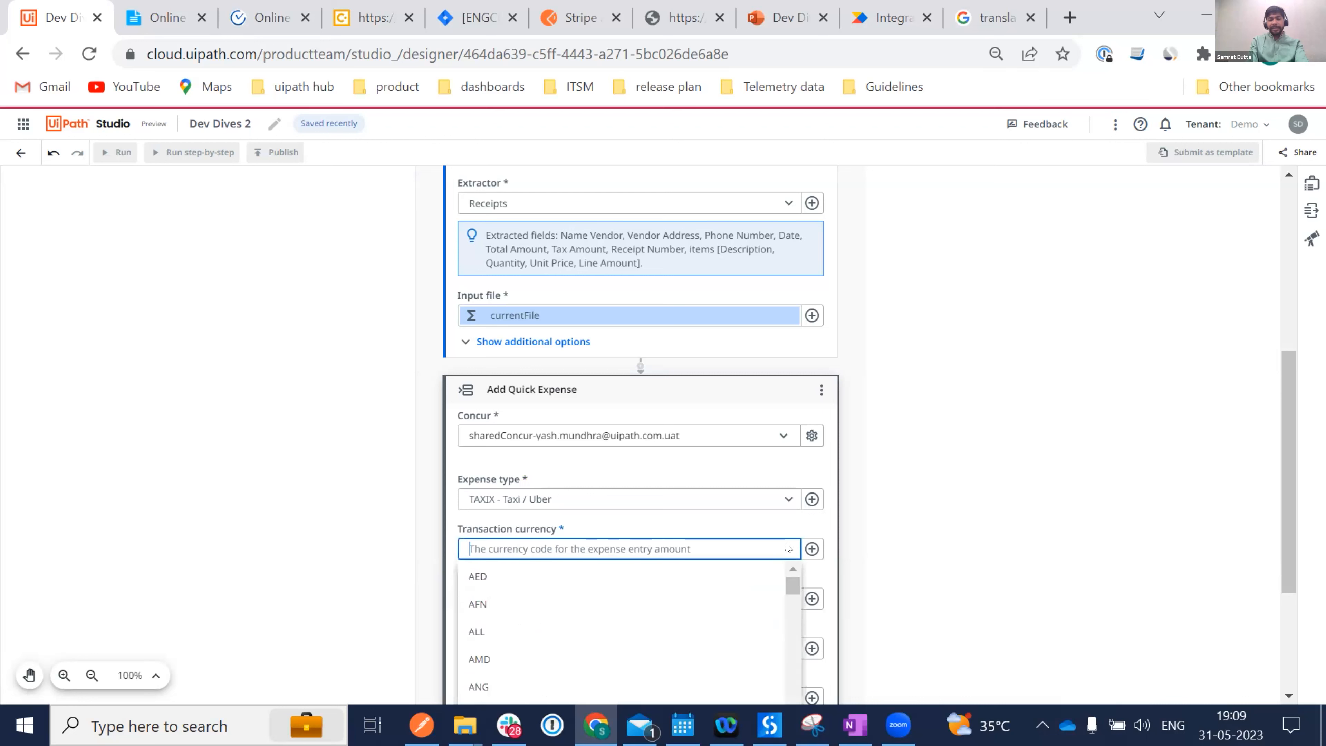
{"action": "type", "text": "Inr"}
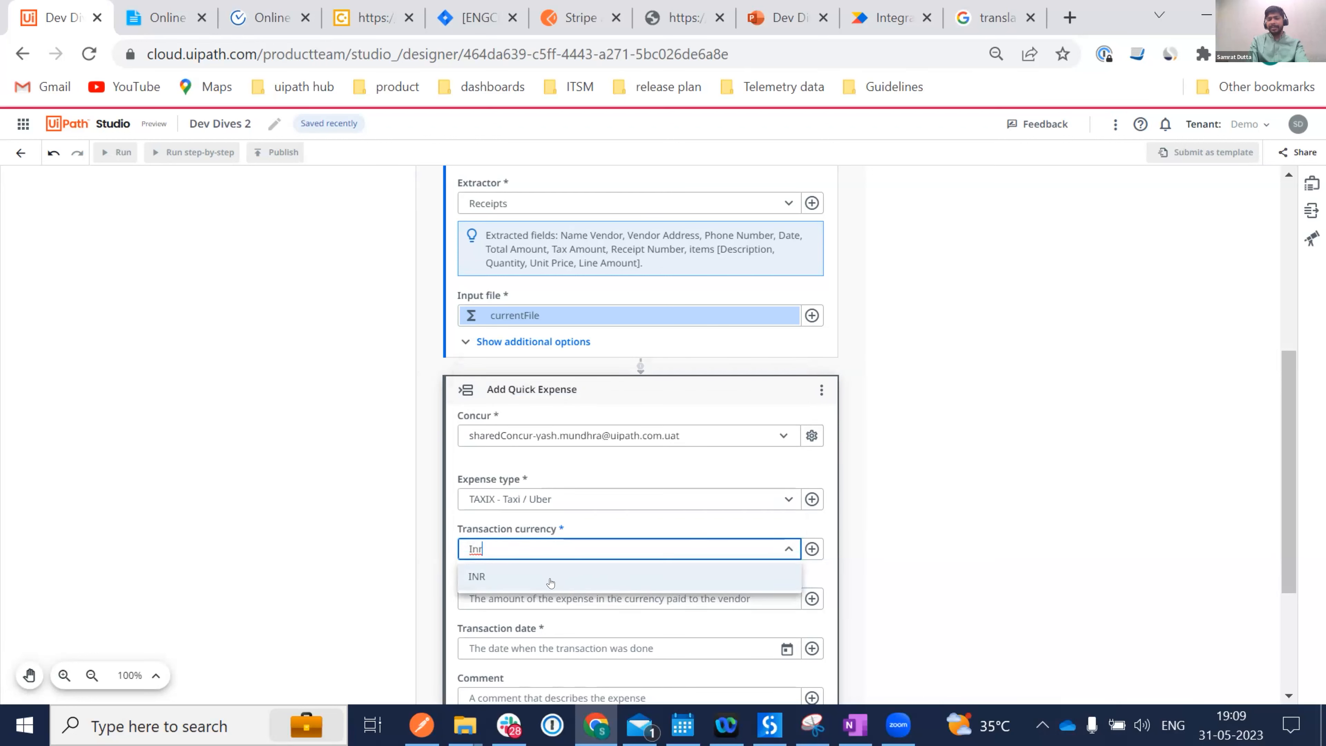
{"action": "left_click", "coordinate": [555, 578]}
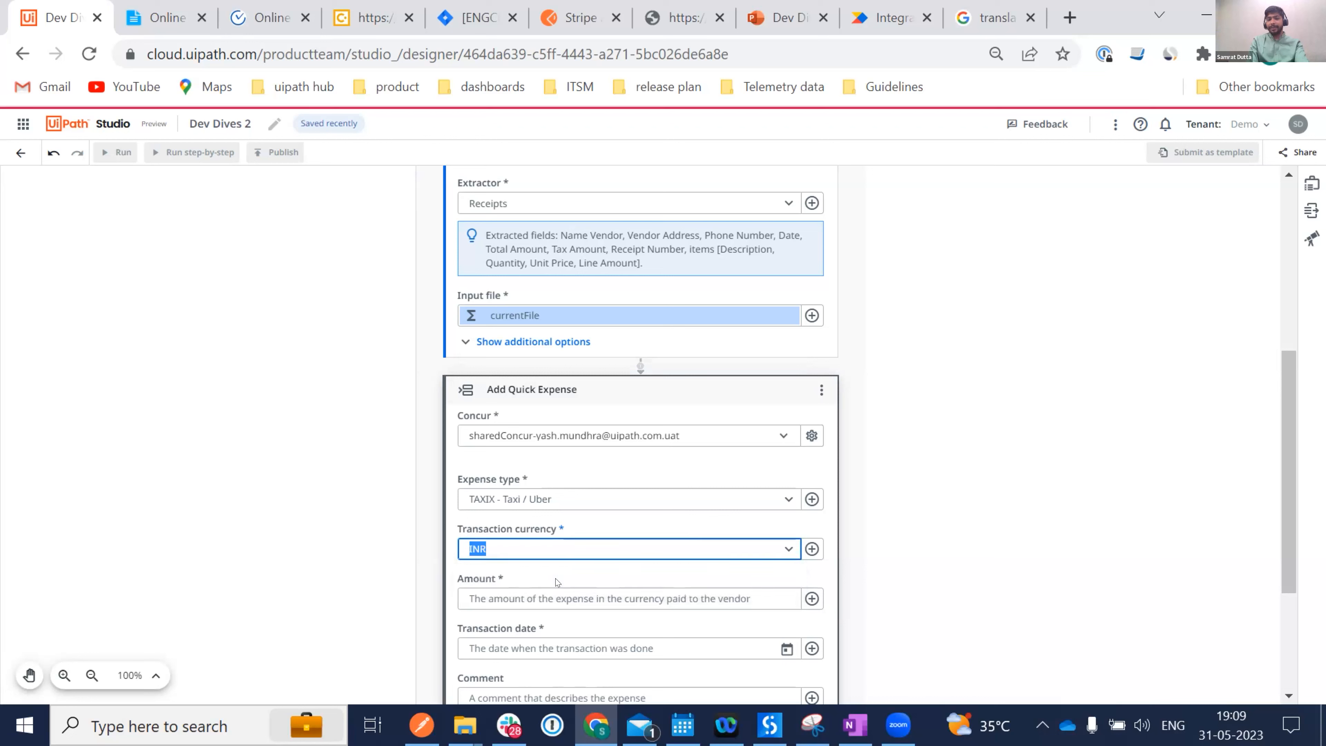
{"action": "left_click", "coordinate": [698, 526]}
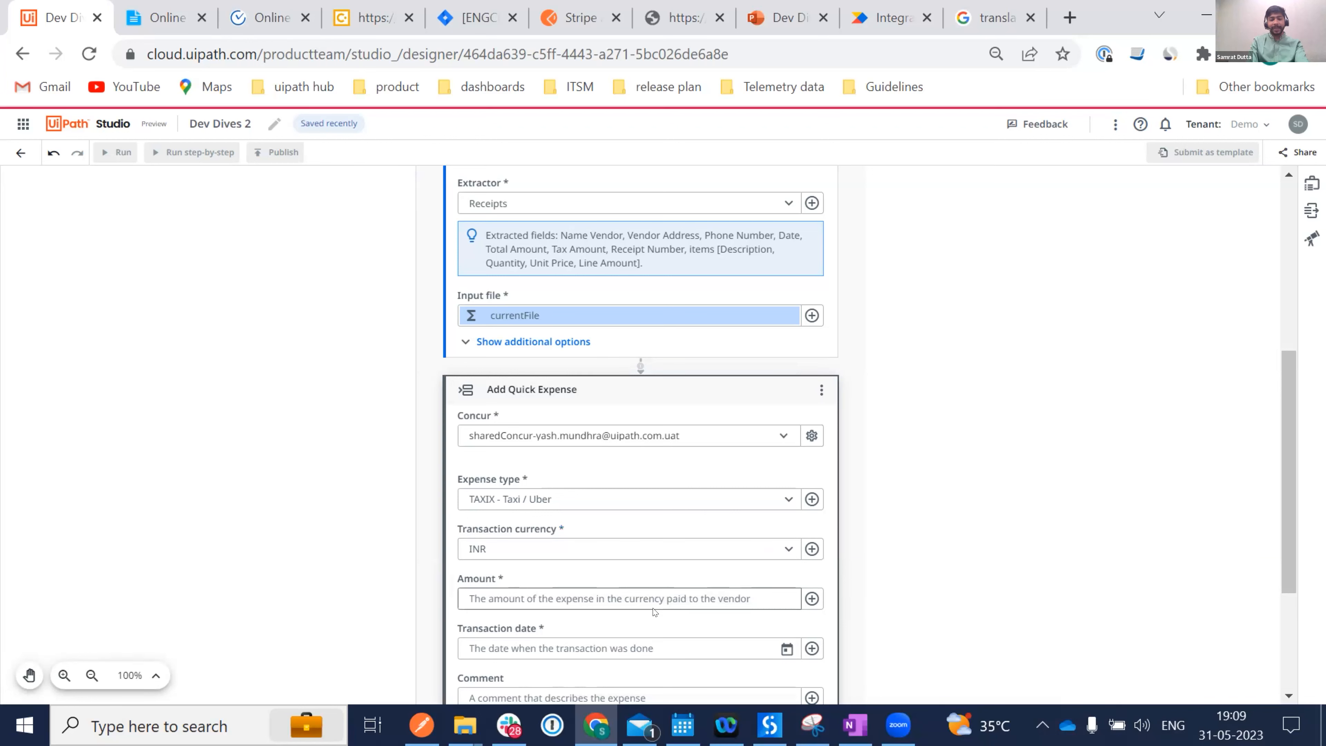
{"action": "scroll", "coordinate": [653, 609], "scroll_direction": "down", "scroll_amount": 2}
Bind the expense Amount to the extracted TotalAmount variable.
{"action": "left_click", "coordinate": [812, 502]}
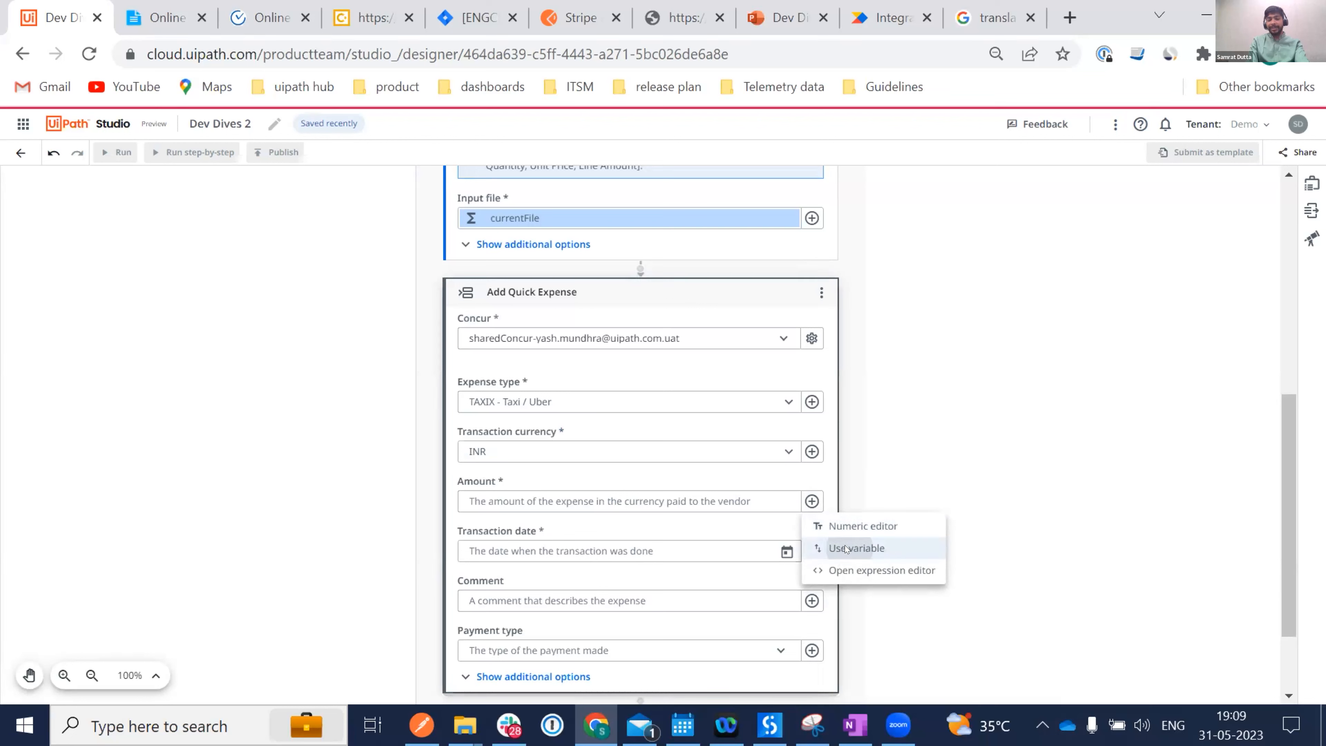
{"action": "left_click", "coordinate": [845, 548]}
{"action": "left_click", "coordinate": [517, 627]}
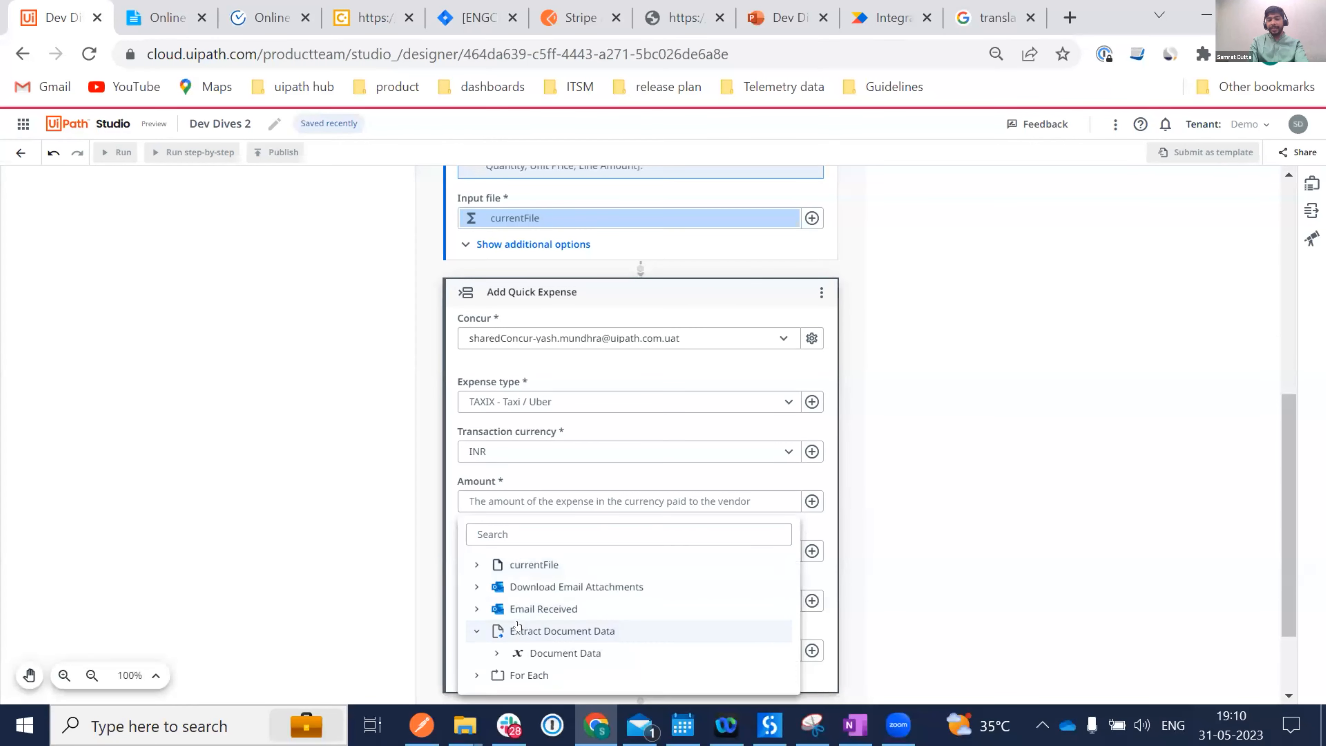
{"action": "left_click", "coordinate": [538, 653]}
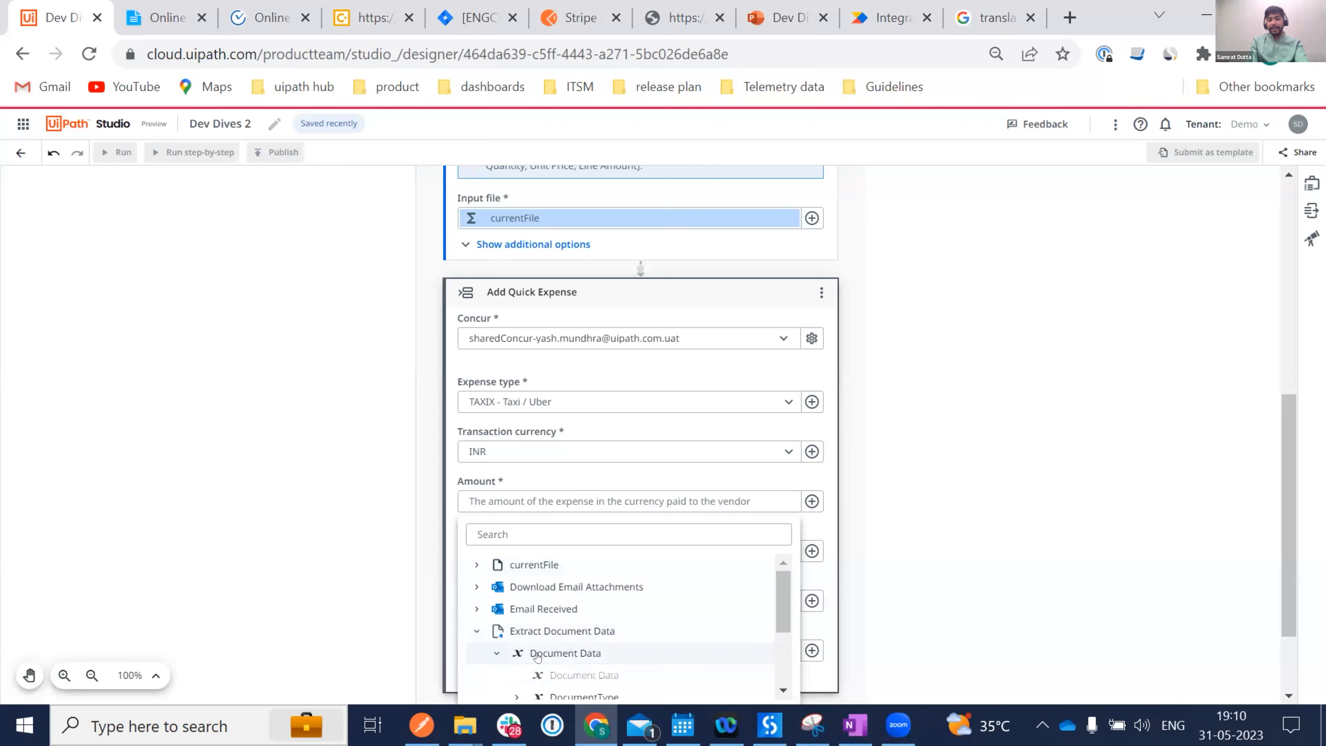
{"action": "scroll", "coordinate": [537, 657], "scroll_direction": "down", "scroll_amount": 2}
{"action": "left_click", "coordinate": [517, 600]}
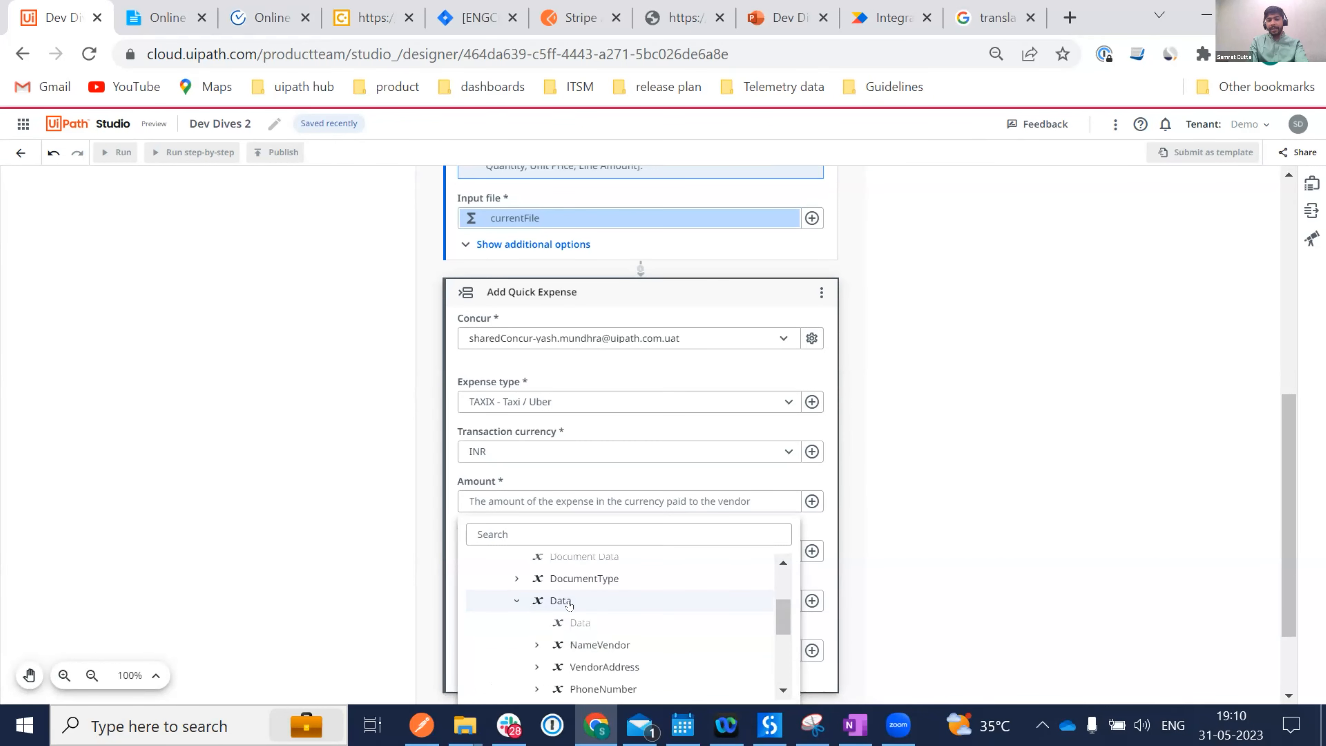
{"action": "scroll", "coordinate": [646, 628], "scroll_direction": "down", "scroll_amount": 5}
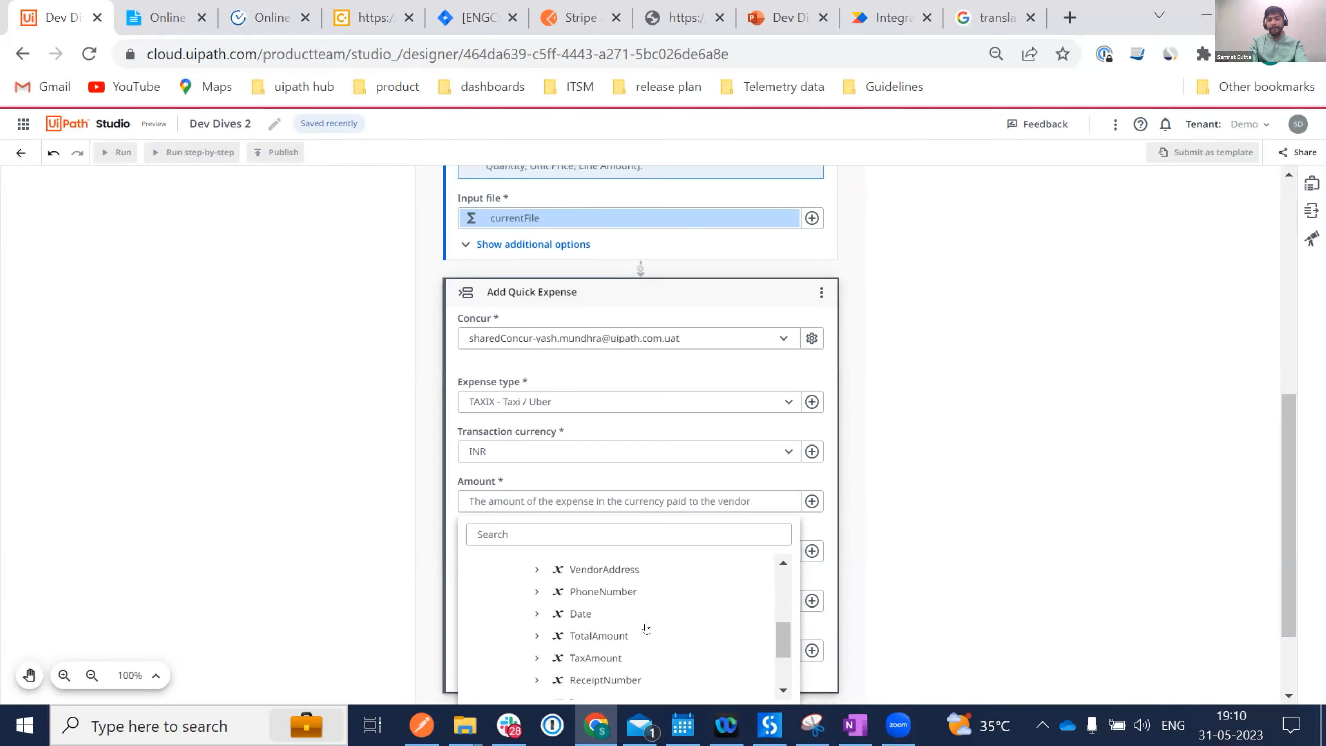
{"action": "left_click", "coordinate": [613, 615]}
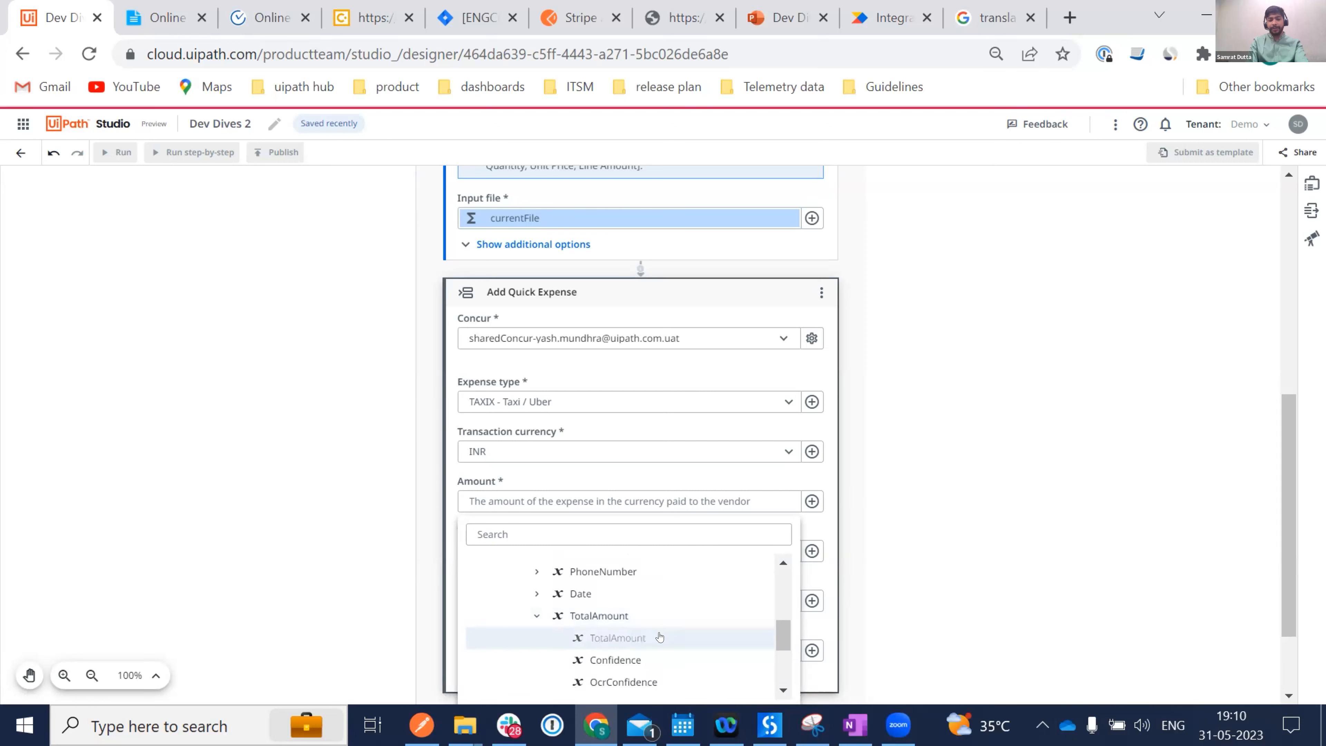
{"action": "left_click", "coordinate": [662, 634]}
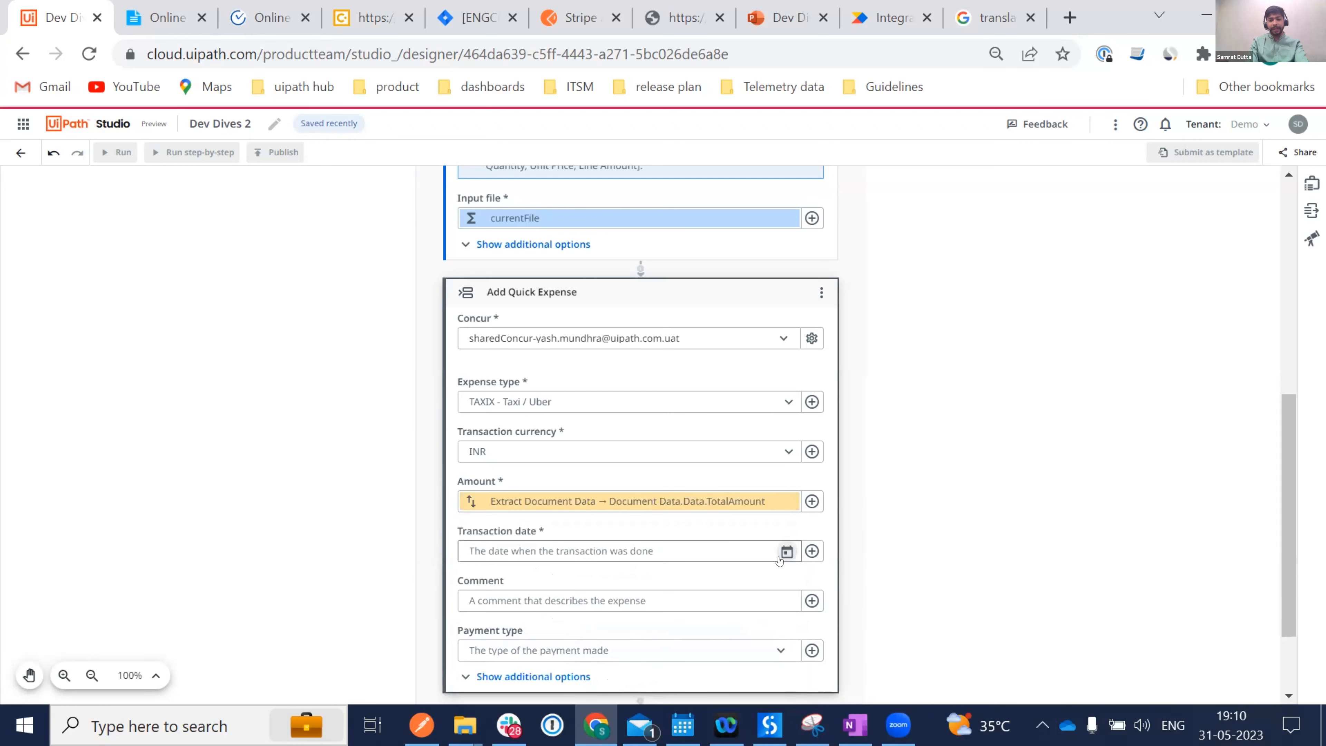
Bind the Transaction date to the extracted Date variable.
{"action": "left_click", "coordinate": [811, 549]}
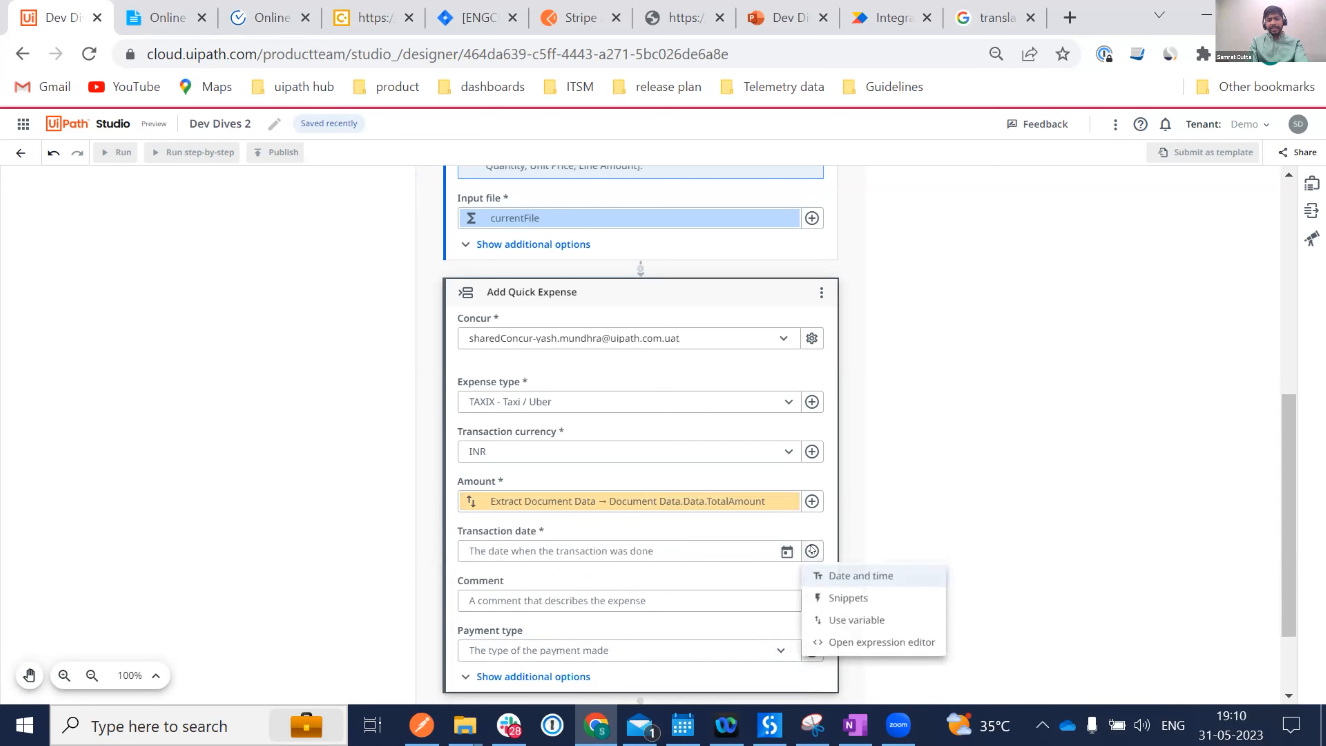
{"action": "left_click", "coordinate": [855, 618]}
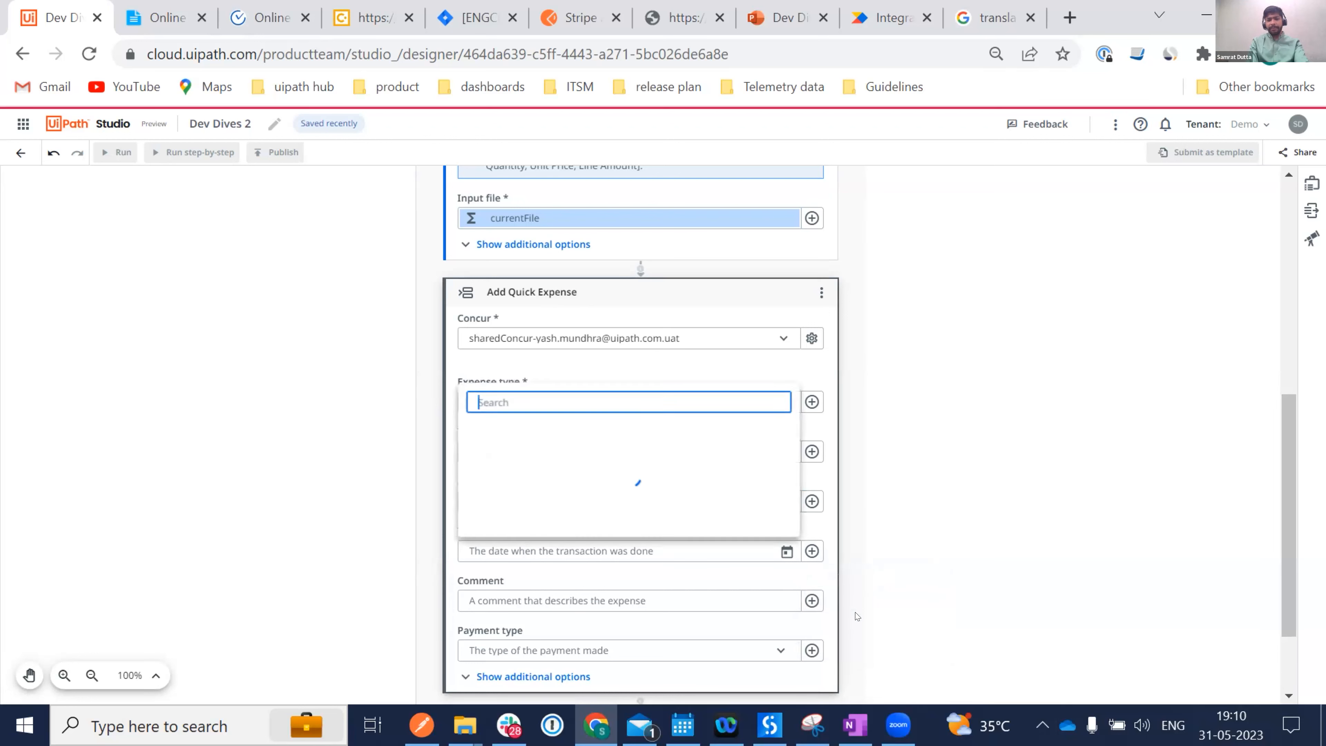
{"action": "left_click", "coordinate": [523, 490]}
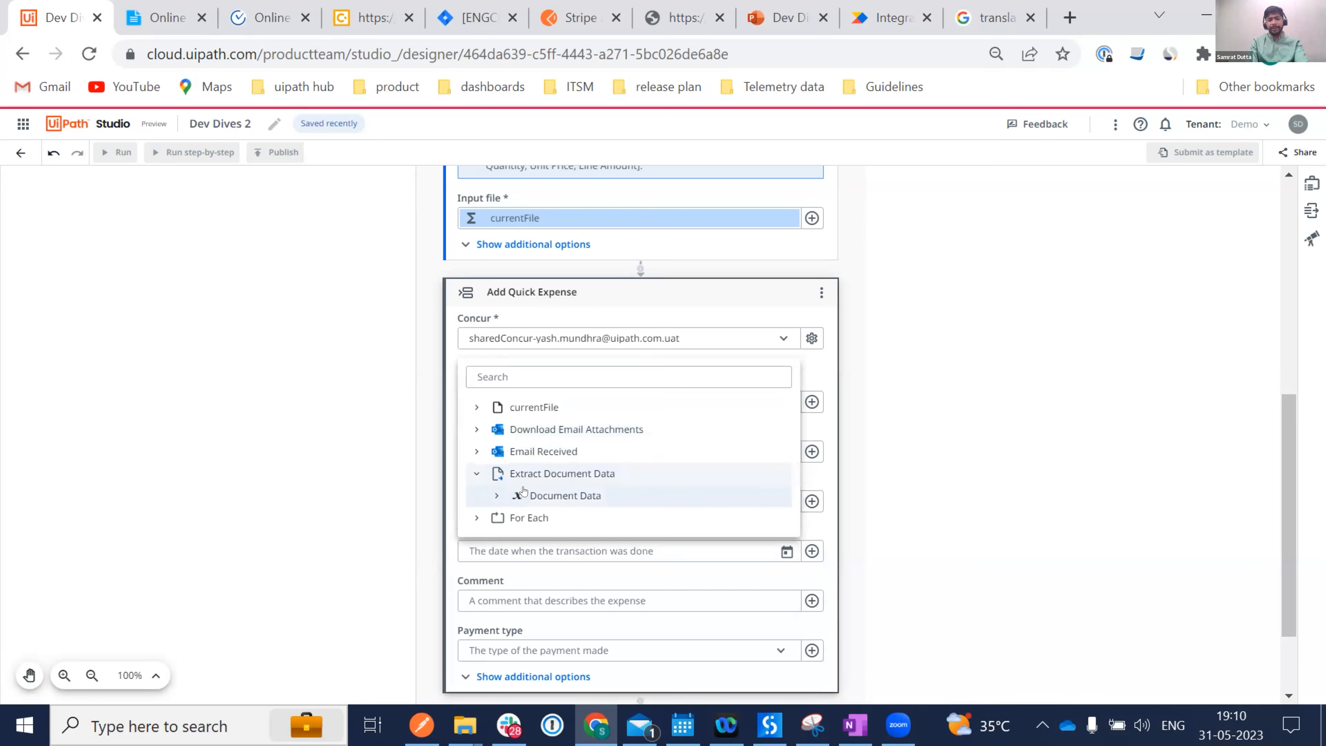
{"action": "left_click", "coordinate": [558, 494]}
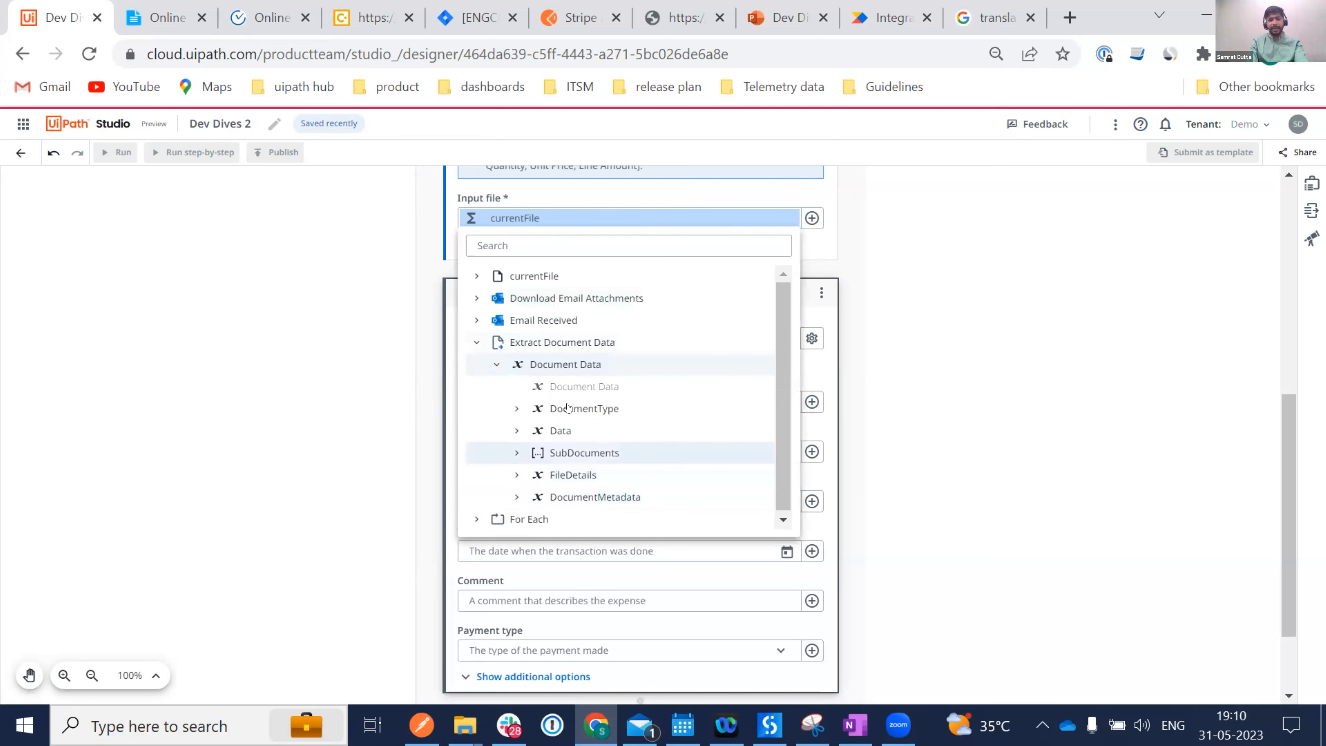
{"action": "left_click", "coordinate": [550, 429]}
{"action": "scroll", "coordinate": [637, 449], "scroll_direction": "down", "scroll_amount": 3}
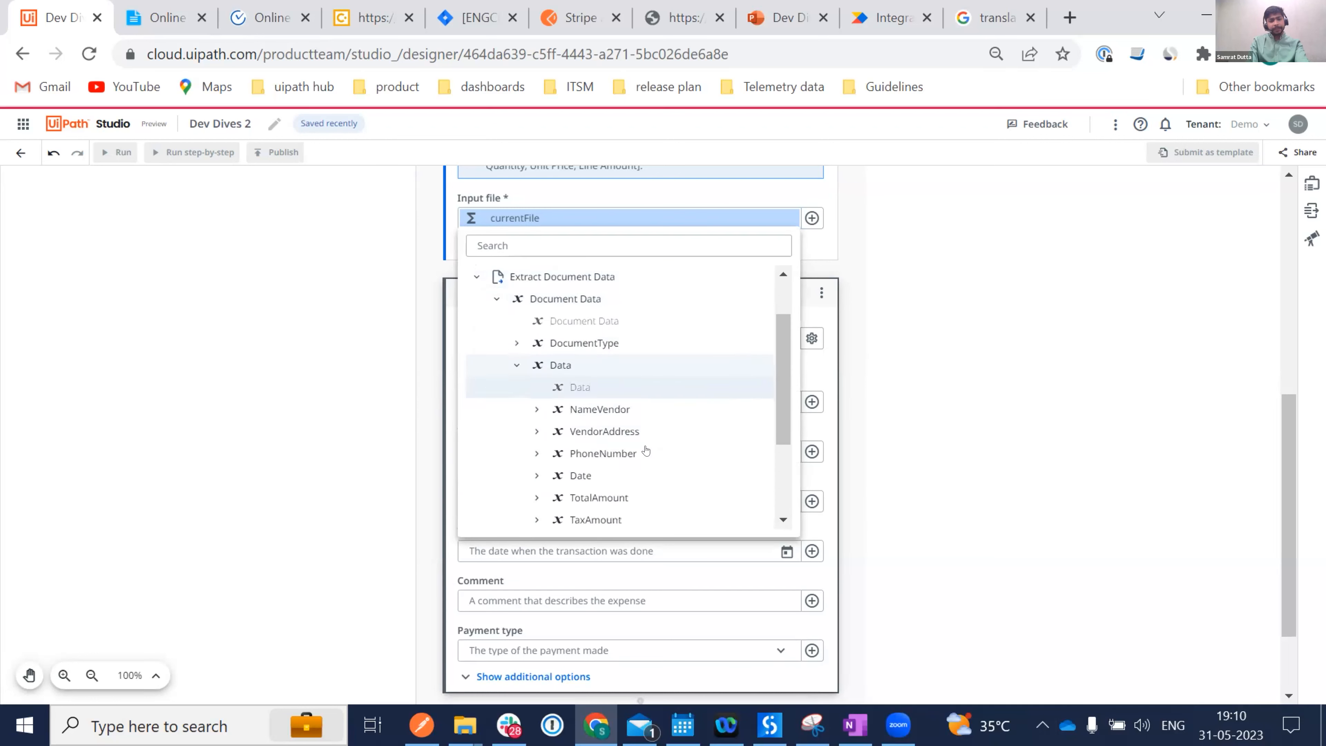
{"action": "left_click", "coordinate": [594, 418]}
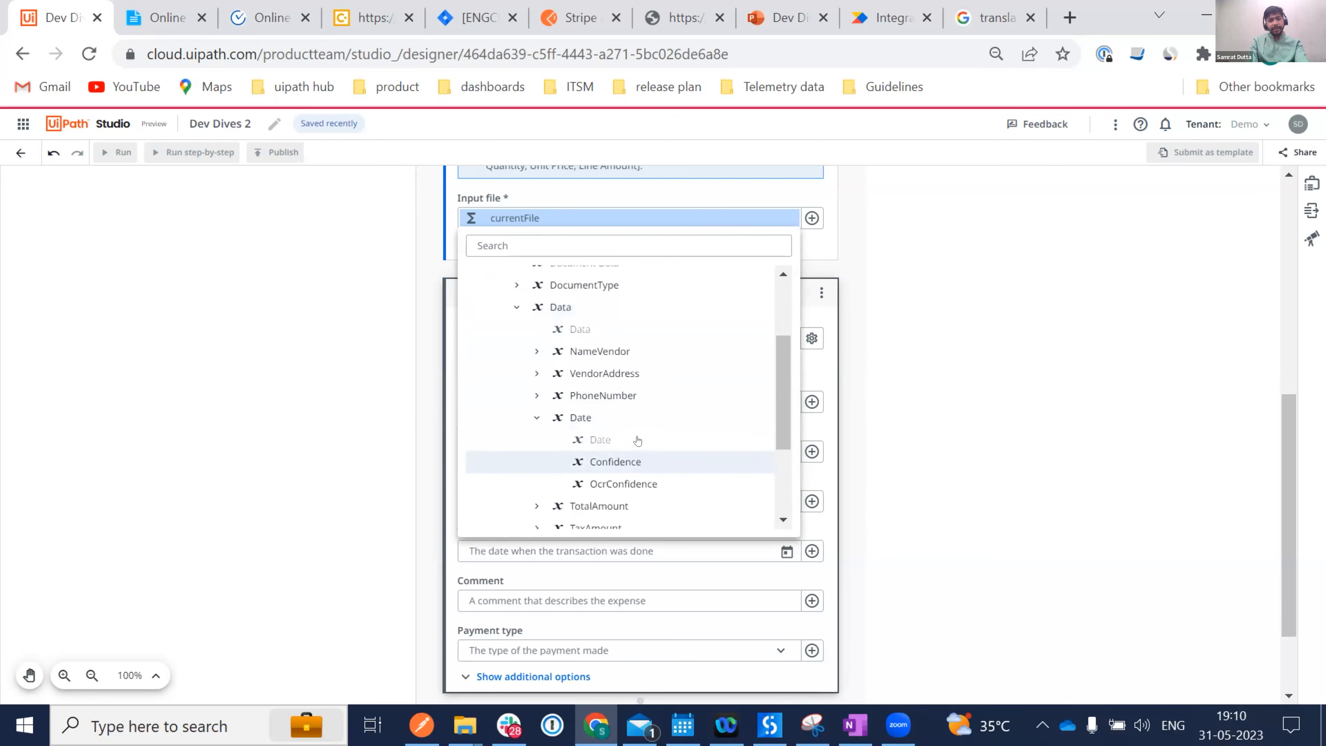
{"action": "left_click", "coordinate": [631, 439]}
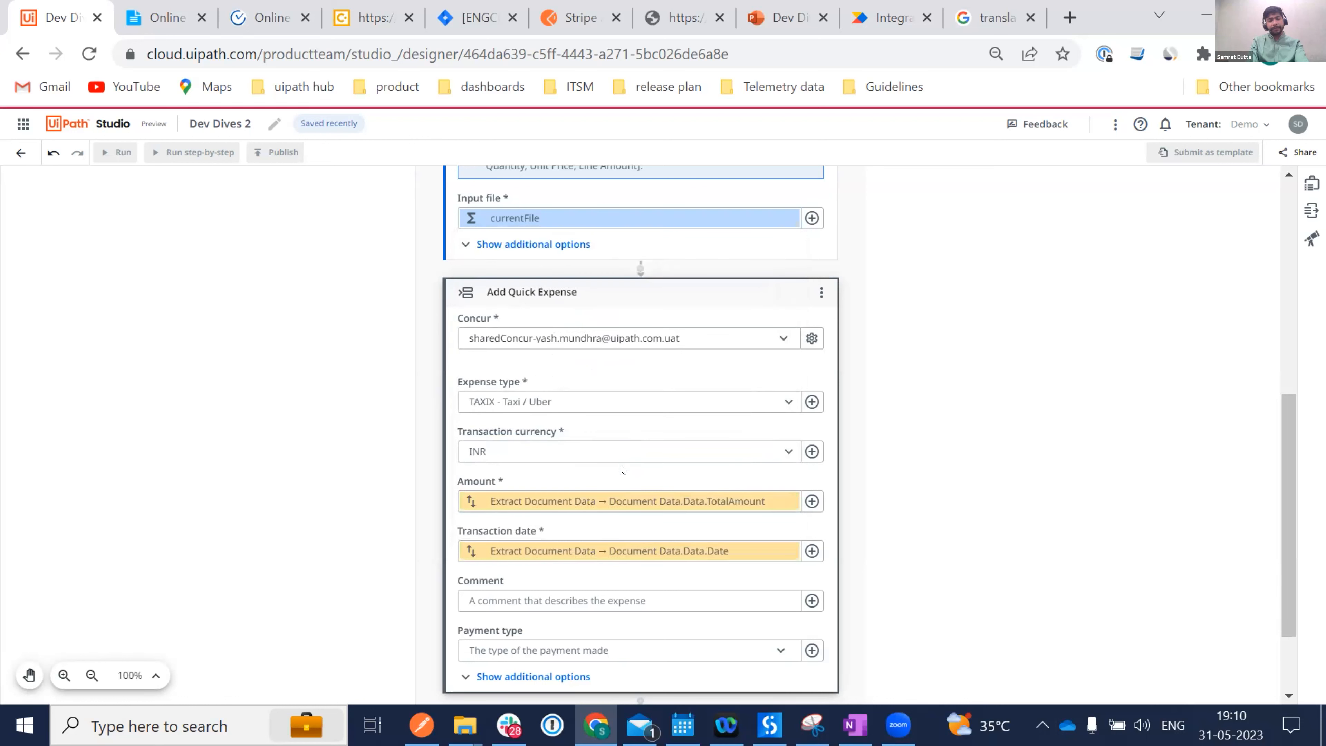
Set Payment type to Company Paid and show the additional options.
{"action": "scroll", "coordinate": [618, 575], "scroll_direction": "down", "scroll_amount": 2}
{"action": "left_click", "coordinate": [779, 564]}
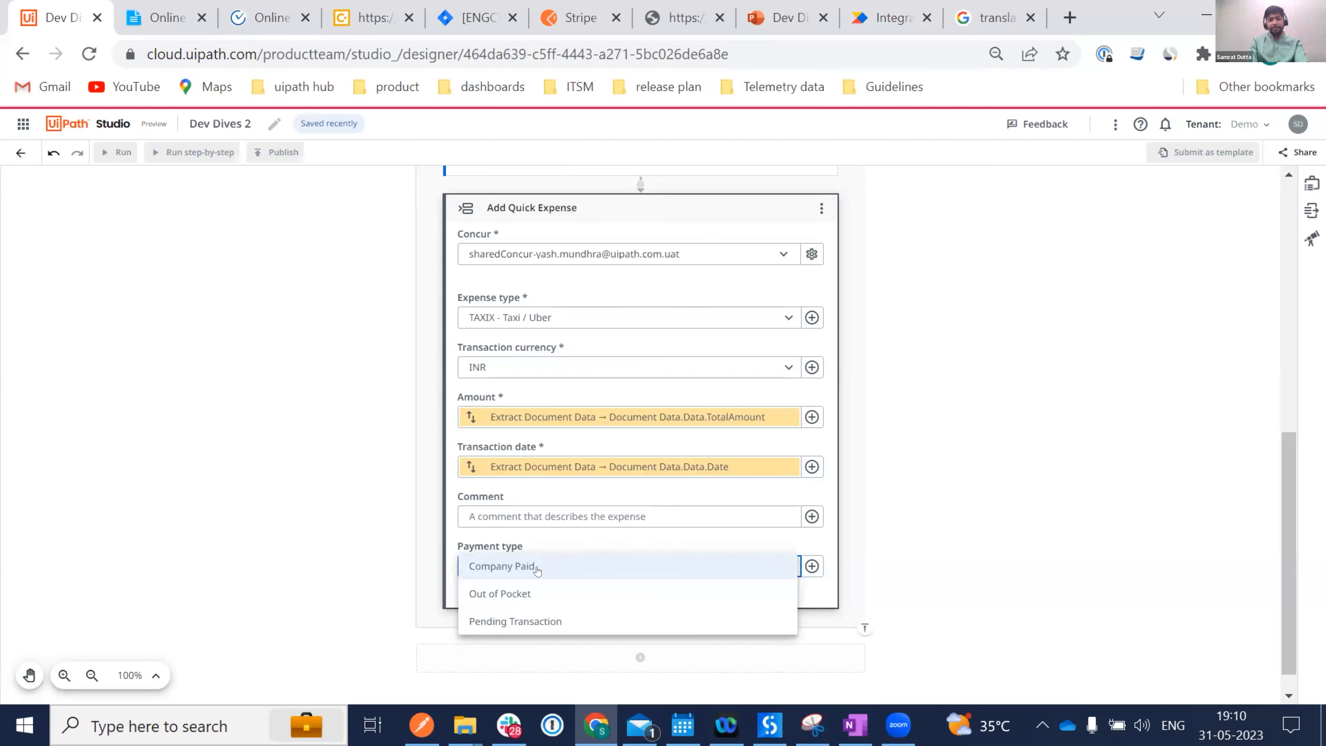
{"action": "left_click", "coordinate": [537, 568]}
{"action": "left_click", "coordinate": [527, 591]}
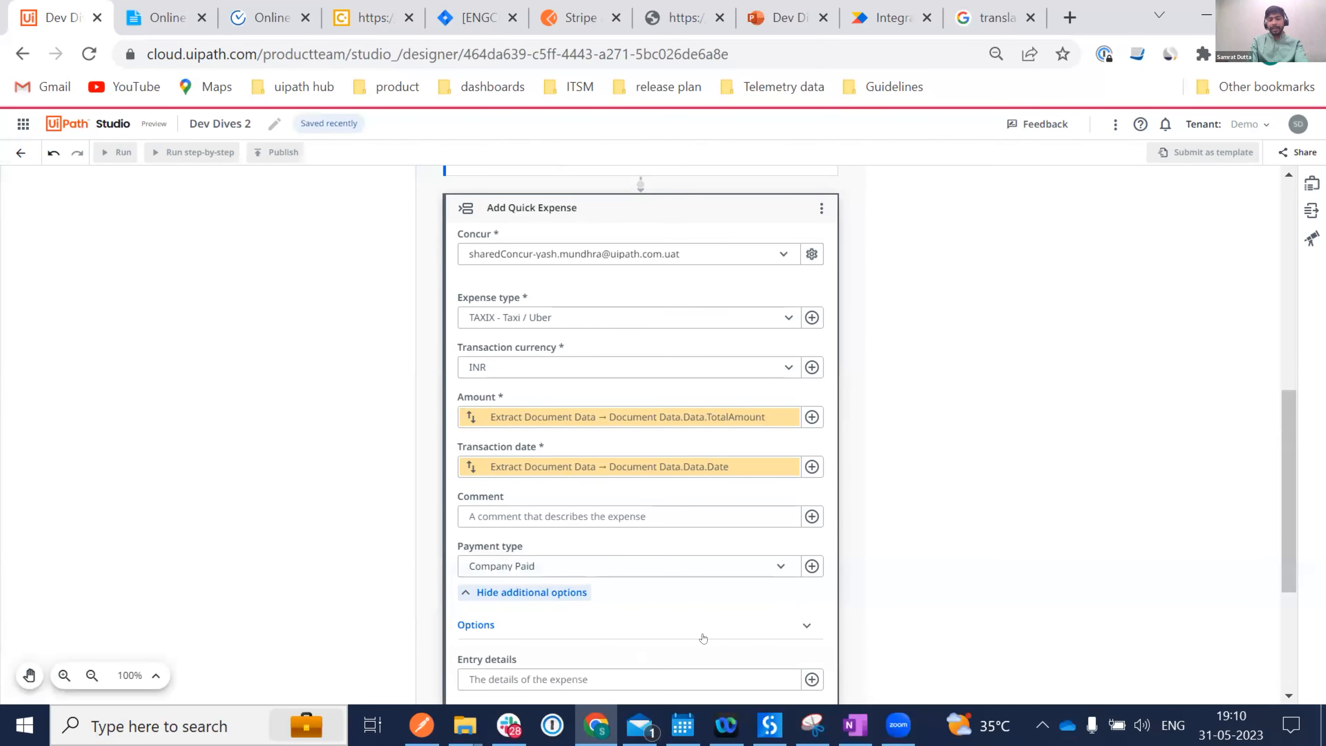
{"action": "scroll", "coordinate": [702, 637], "scroll_direction": "down", "scroll_amount": 4}
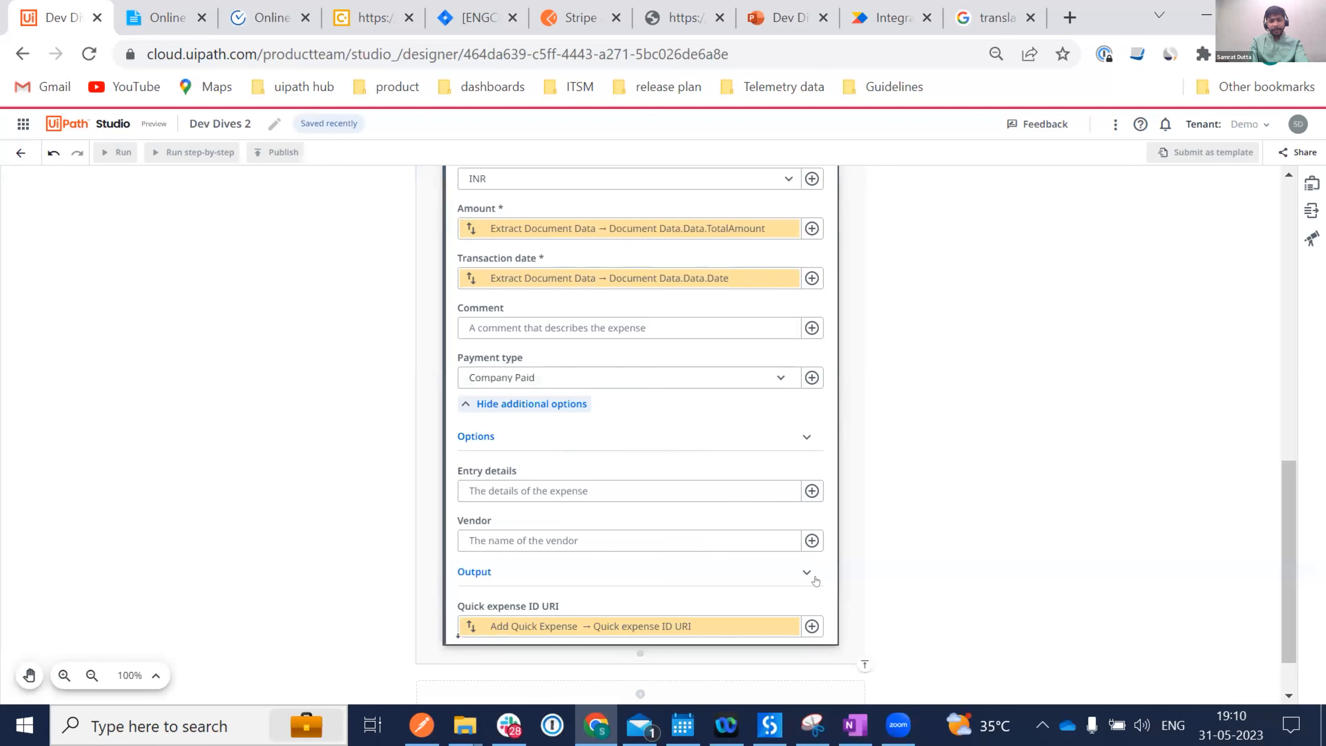
{"action": "left_click", "coordinate": [812, 541]}
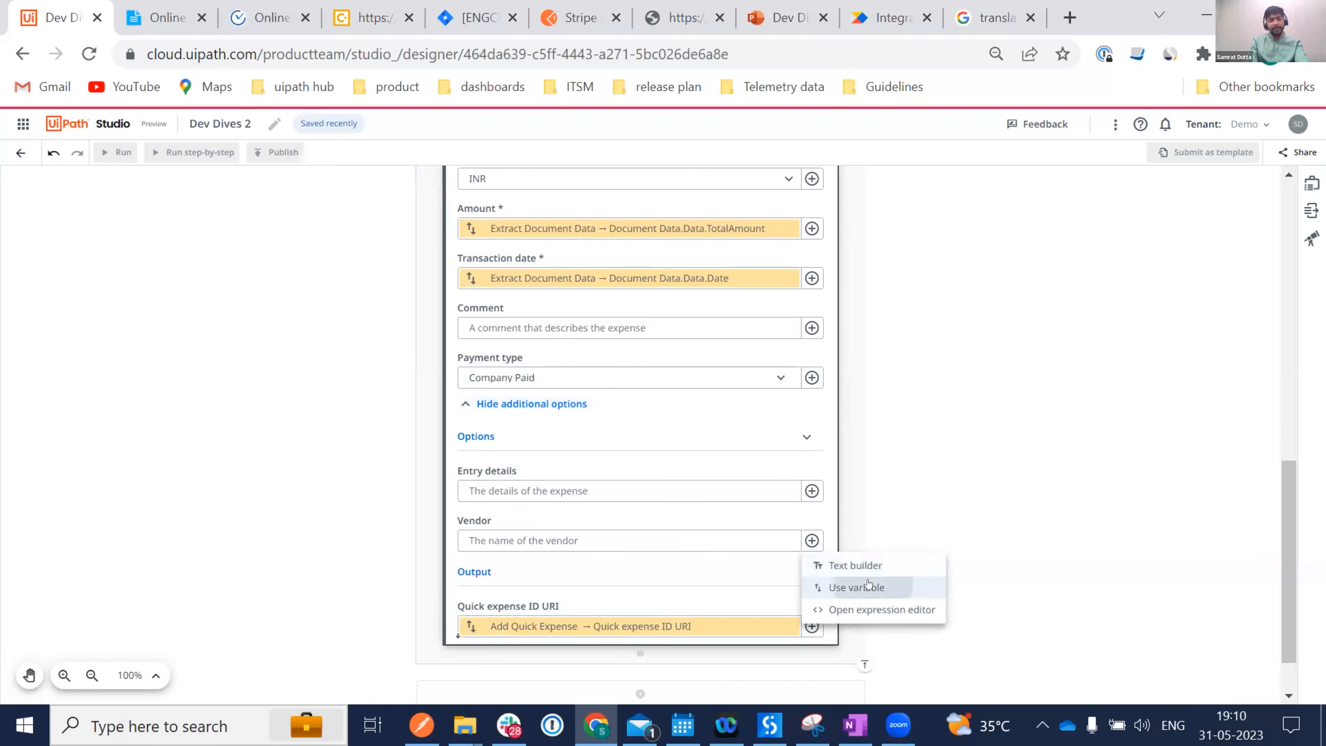
Bind the Vendor field to the extracted NameVendor variable.
{"action": "left_click", "coordinate": [835, 585]}
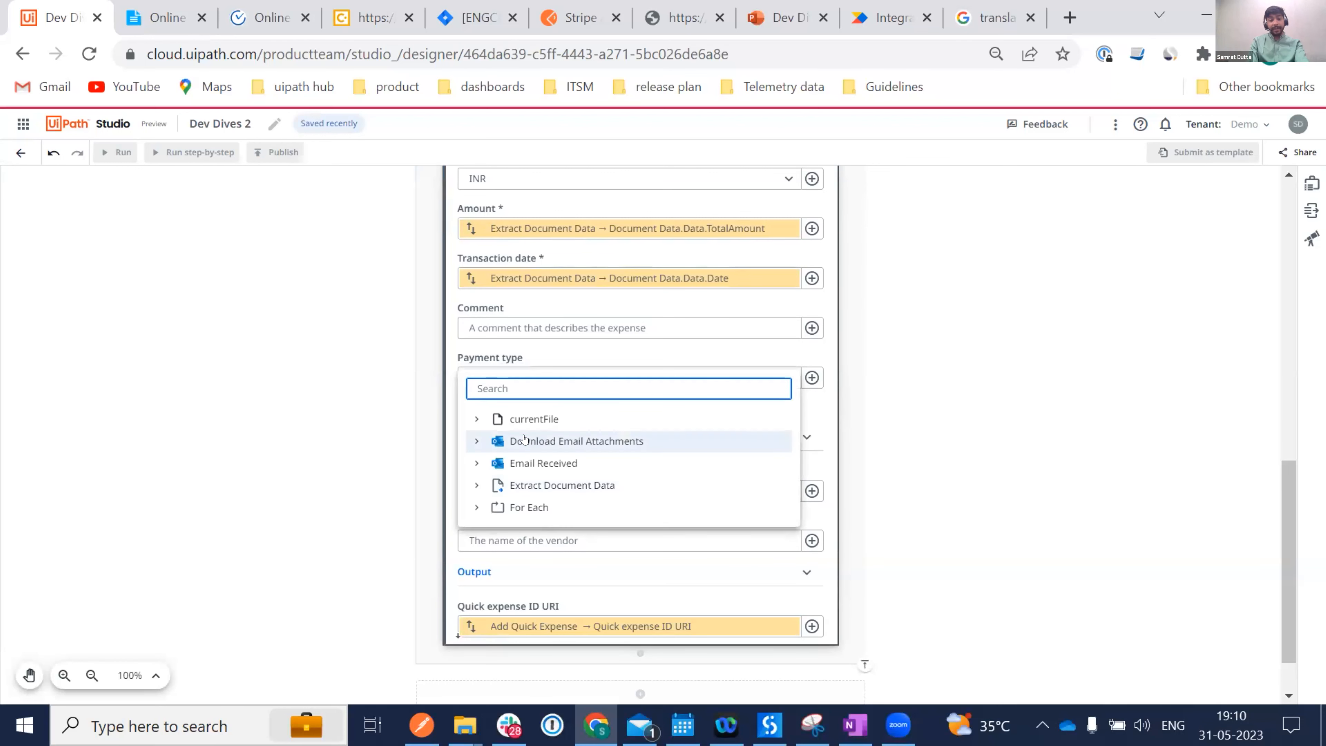
{"action": "left_click", "coordinate": [538, 483]}
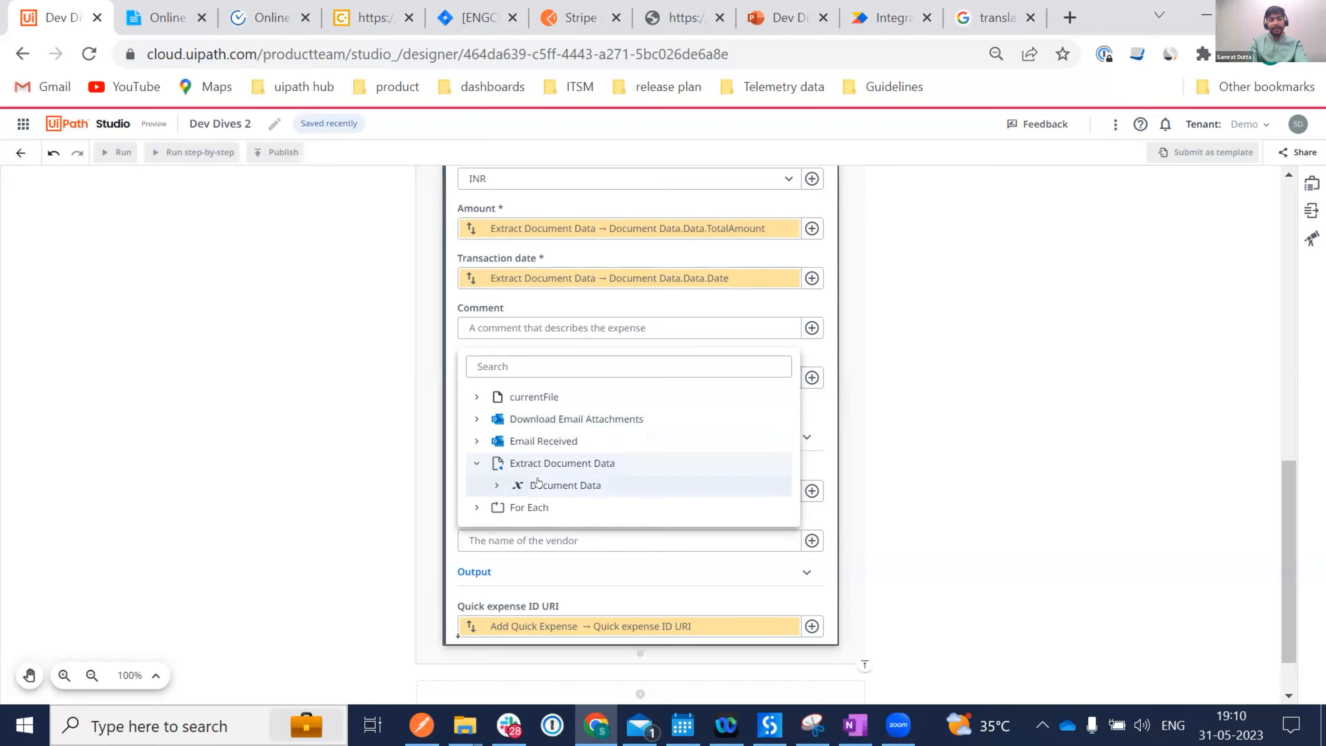
{"action": "left_click", "coordinate": [579, 489]}
{"action": "left_click", "coordinate": [546, 422]}
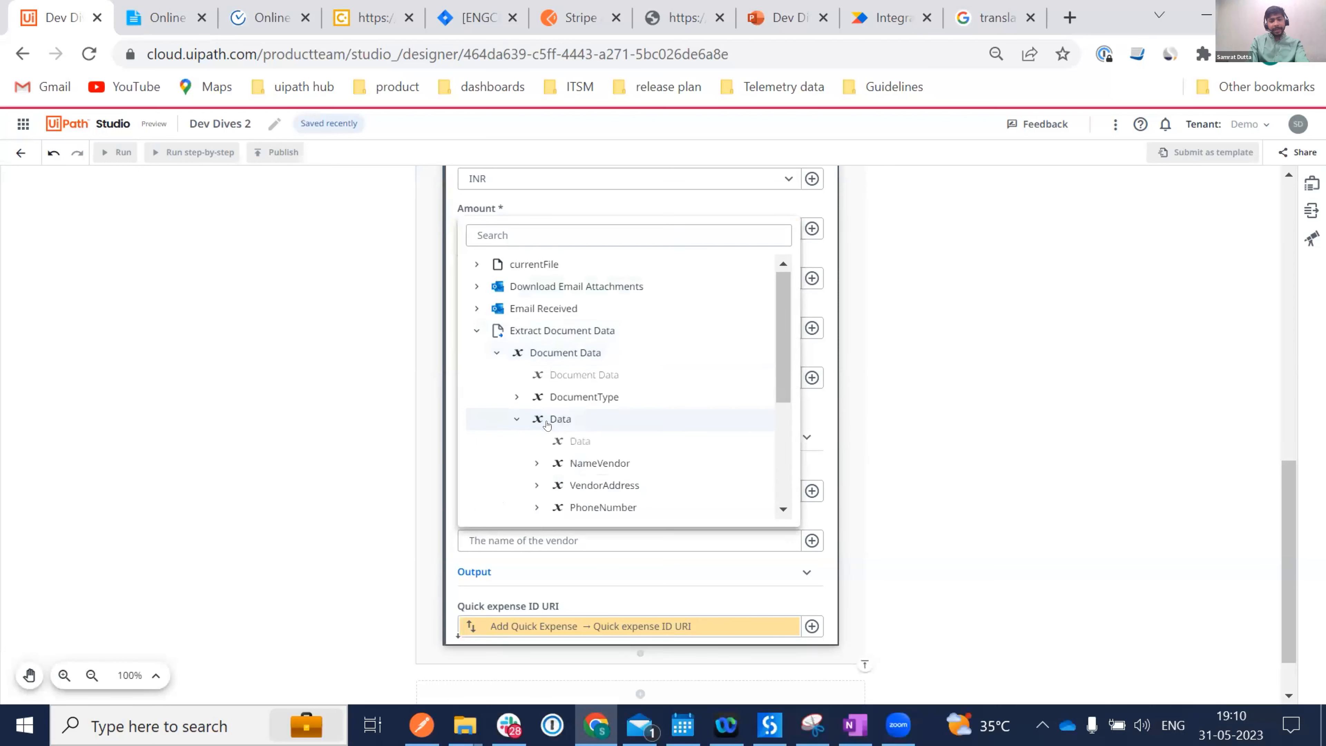
{"action": "left_click", "coordinate": [632, 463]}
{"action": "left_click", "coordinate": [652, 478]}
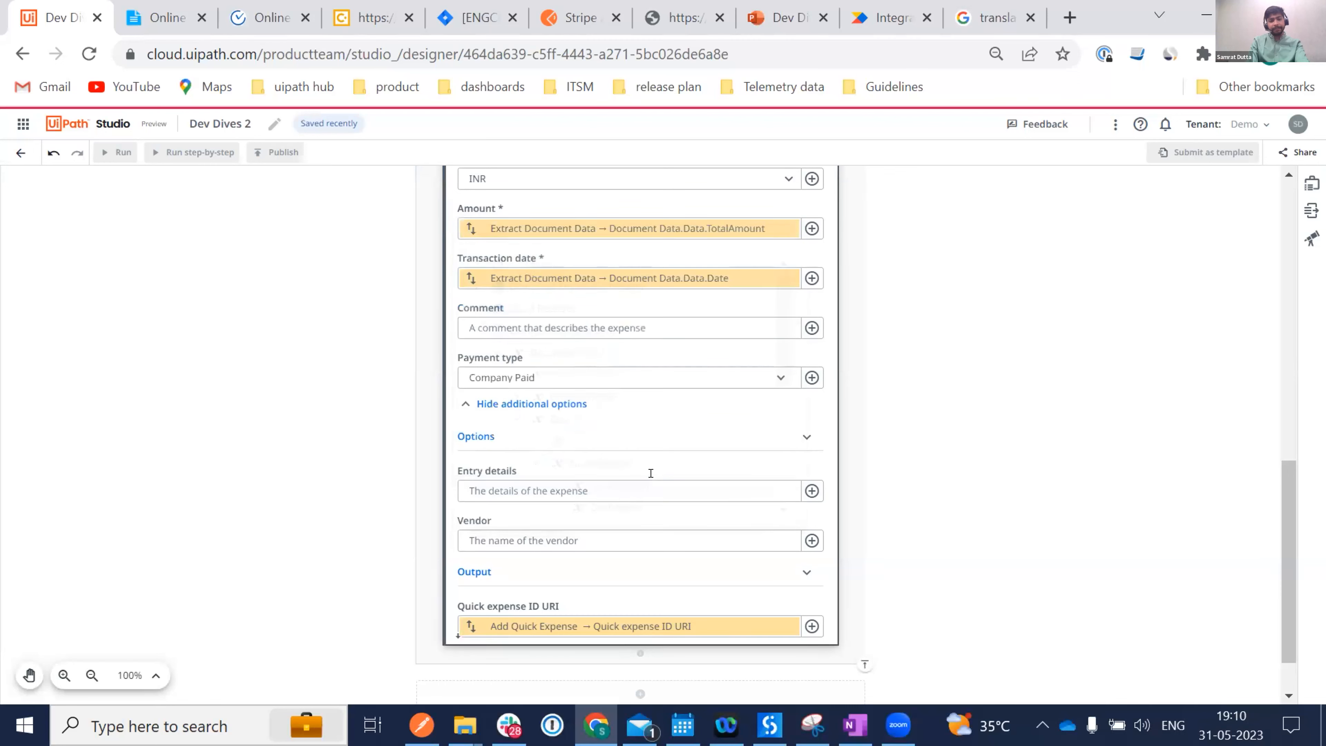
{"action": "scroll", "coordinate": [775, 473], "scroll_direction": "up", "scroll_amount": 7}
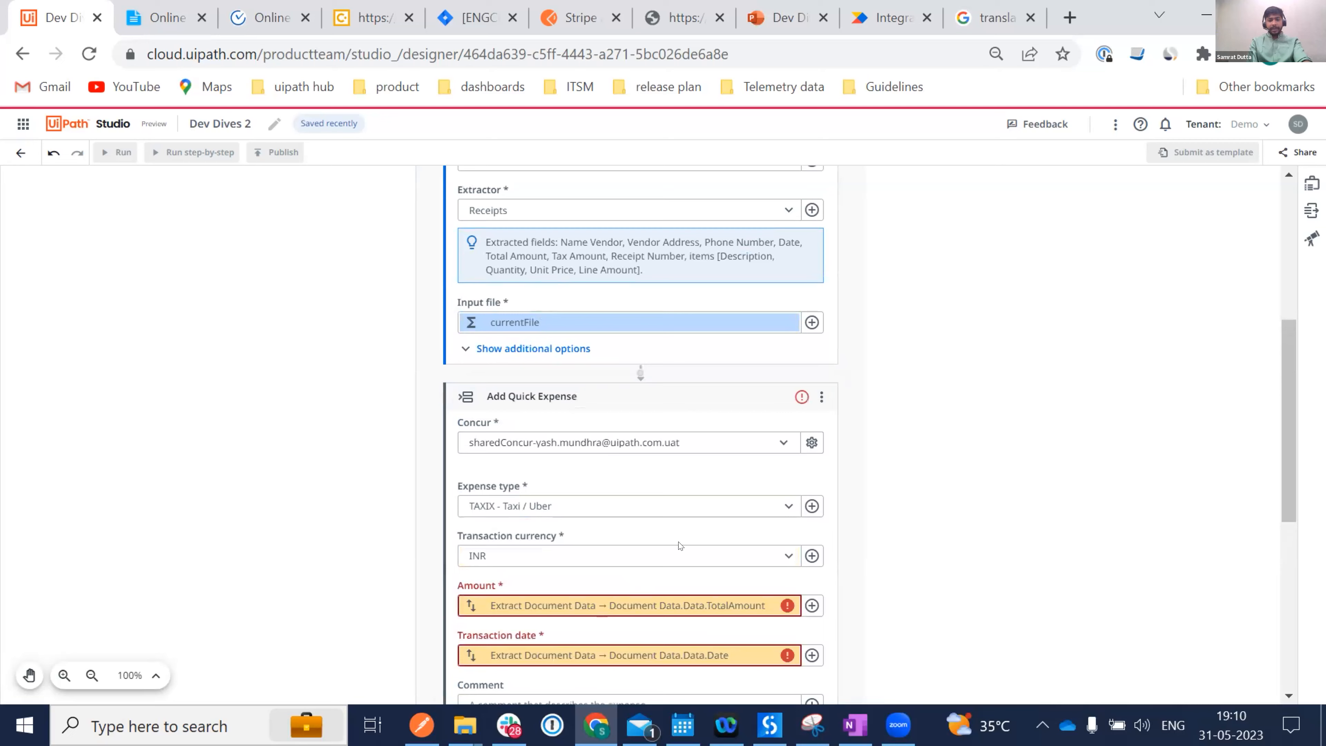
{"action": "scroll", "coordinate": [679, 545], "scroll_direction": "down", "scroll_amount": 2}
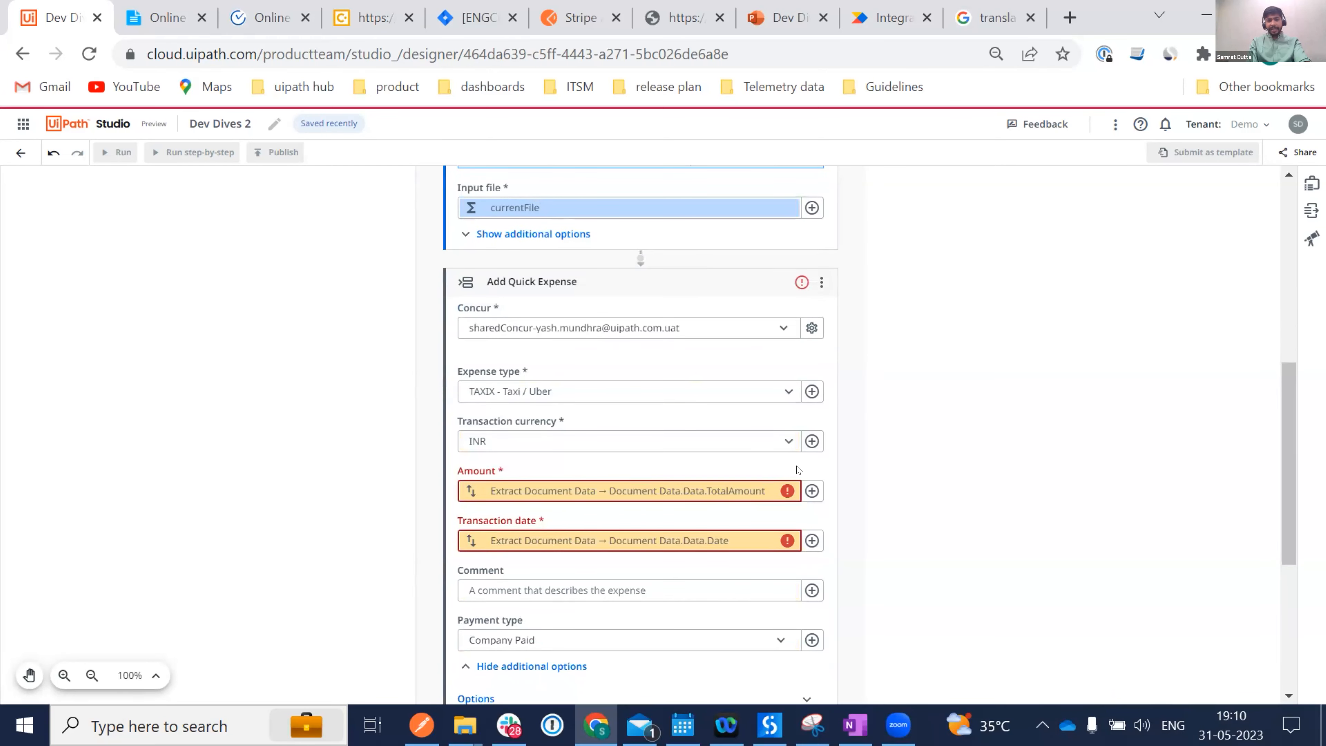
Append .Value to the Amount expression and save it.
{"action": "left_click", "coordinate": [811, 490]}
{"action": "left_click", "coordinate": [868, 560]}
{"action": "left_click", "coordinate": [769, 341]}
{"action": "key", "text": "End"}
{"action": "type", "text": ".value"}
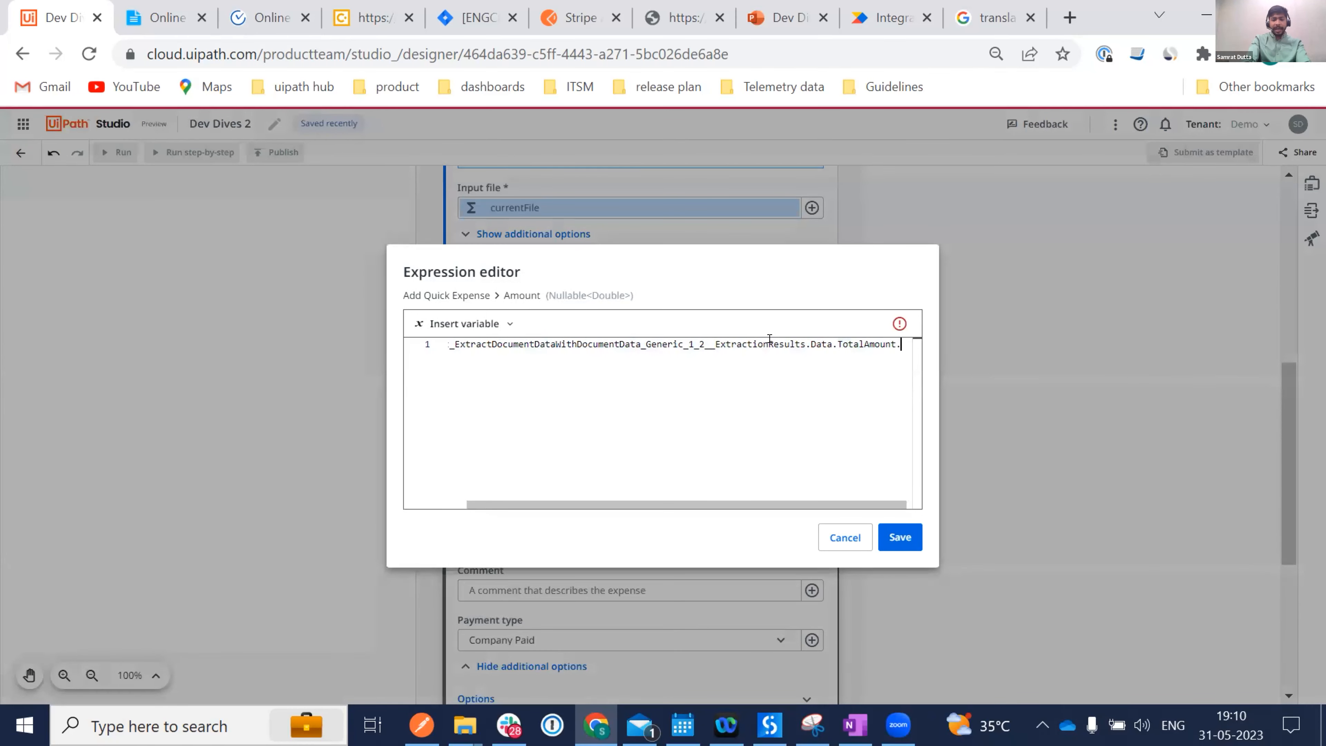
{"action": "key", "text": "Return"}
{"action": "left_click", "coordinate": [890, 538]}
Append .Value to the Transaction date expression and save it.
{"action": "left_click", "coordinate": [802, 539]}
{"action": "left_click", "coordinate": [853, 633]}
{"action": "type", "text": ".Value"}
{"action": "key", "text": "Return"}
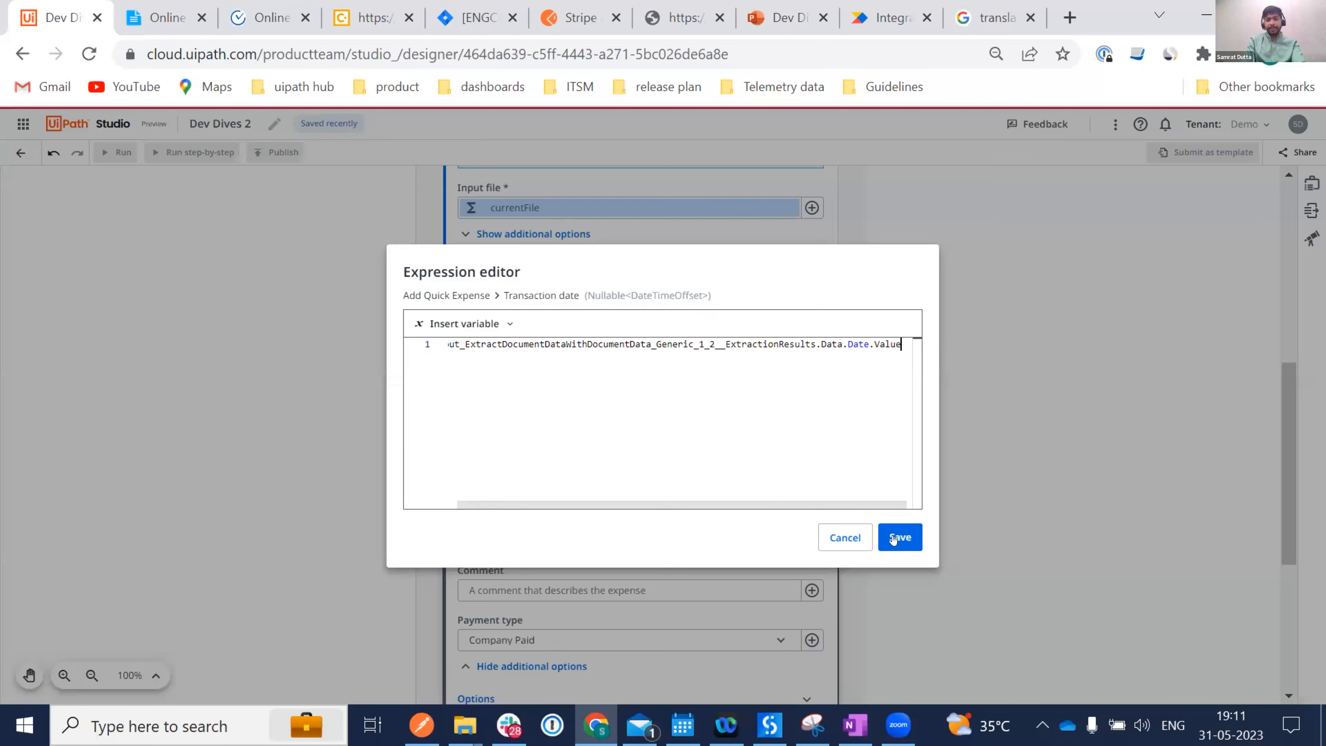
{"action": "left_click", "coordinate": [901, 538]}
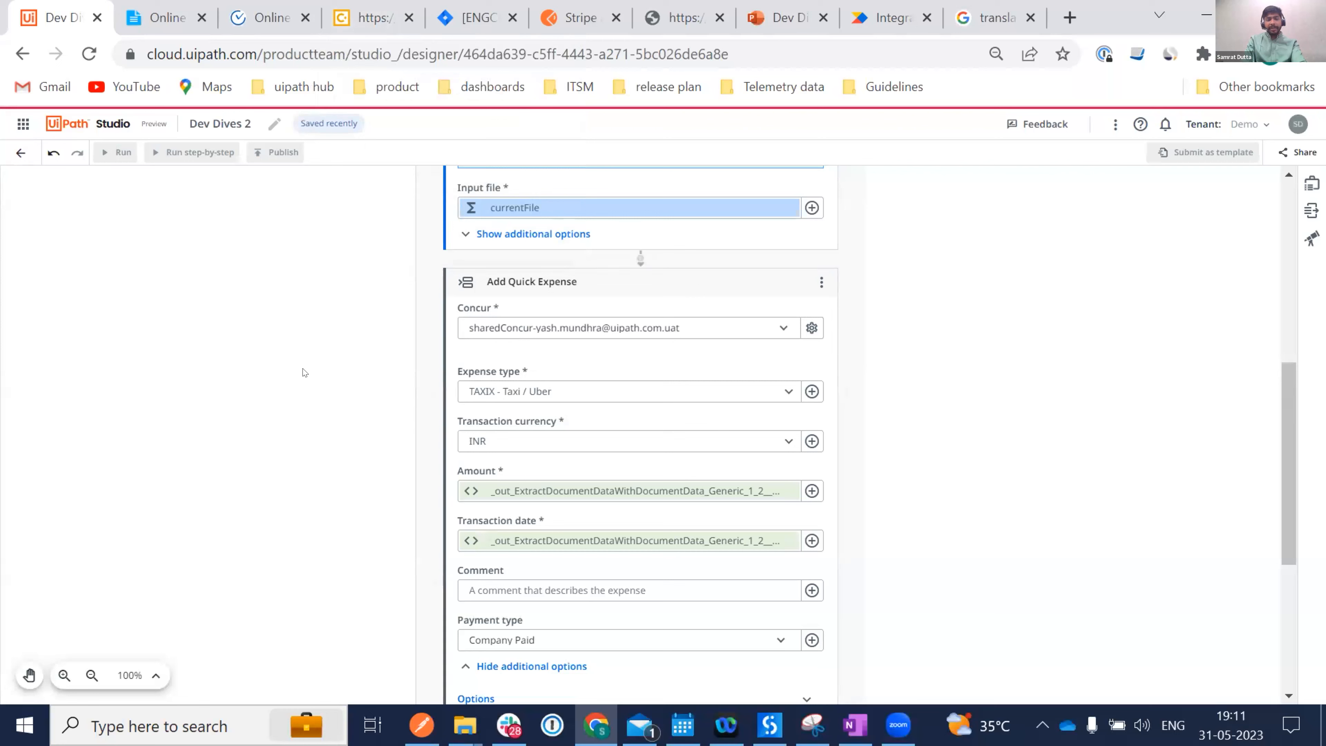
{"action": "left_click", "coordinate": [640, 724]}
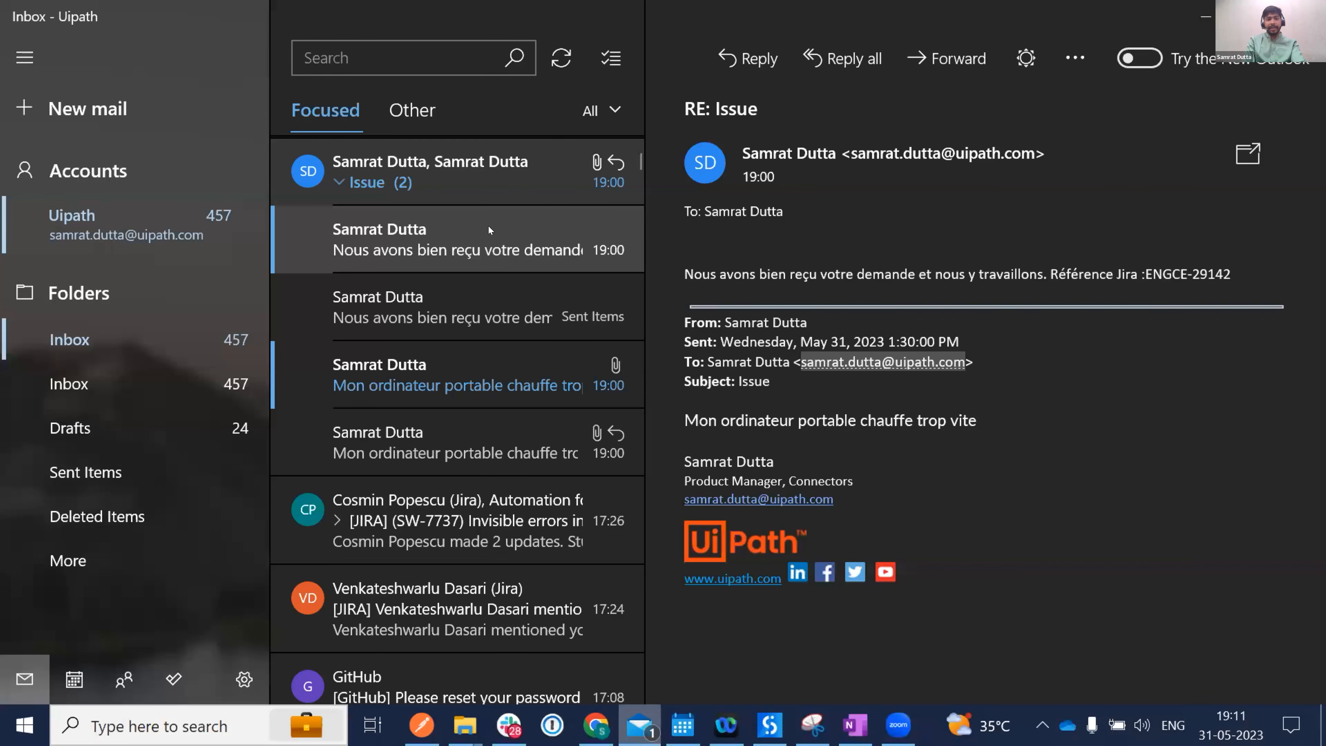
Delete the Issue conversation and start a new mail addressed to your own account.
{"action": "left_click", "coordinate": [593, 162]}
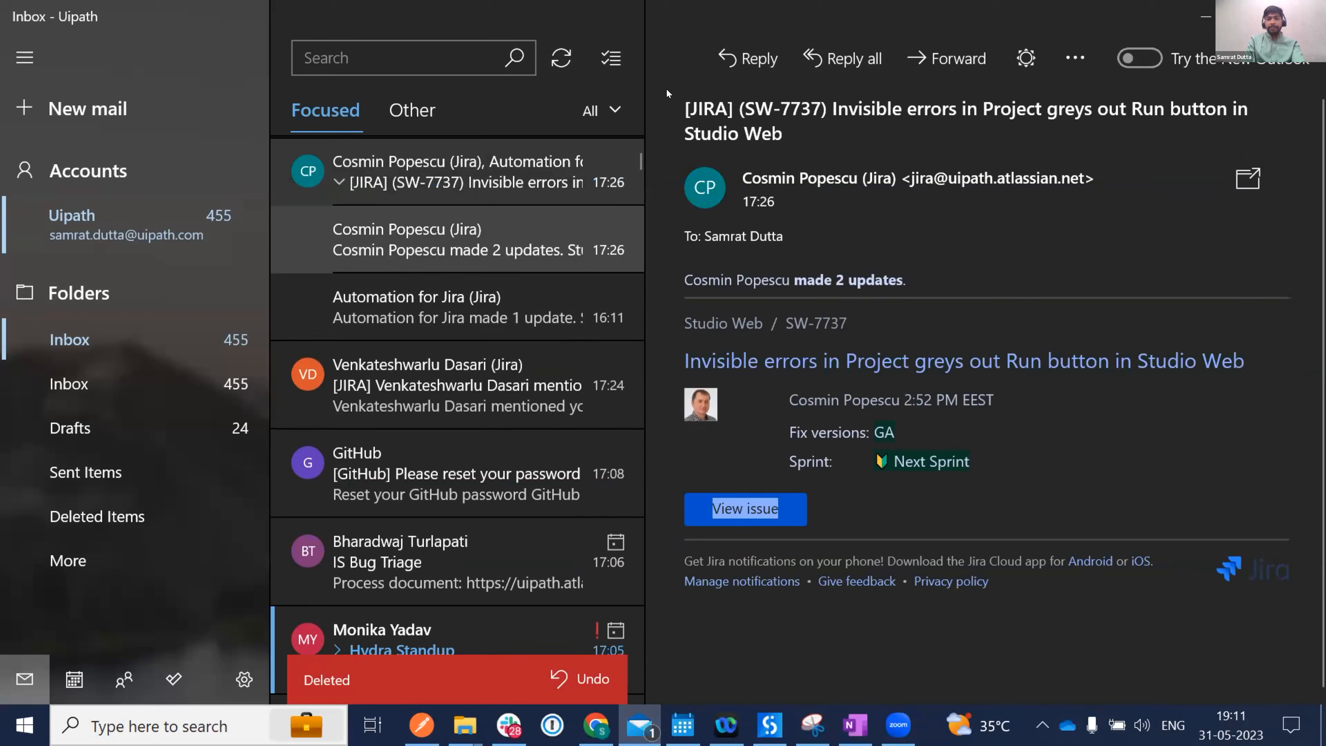
{"action": "left_click", "coordinate": [86, 109]}
{"action": "type", "text": "samrat"}
{"action": "key", "text": "Return"}
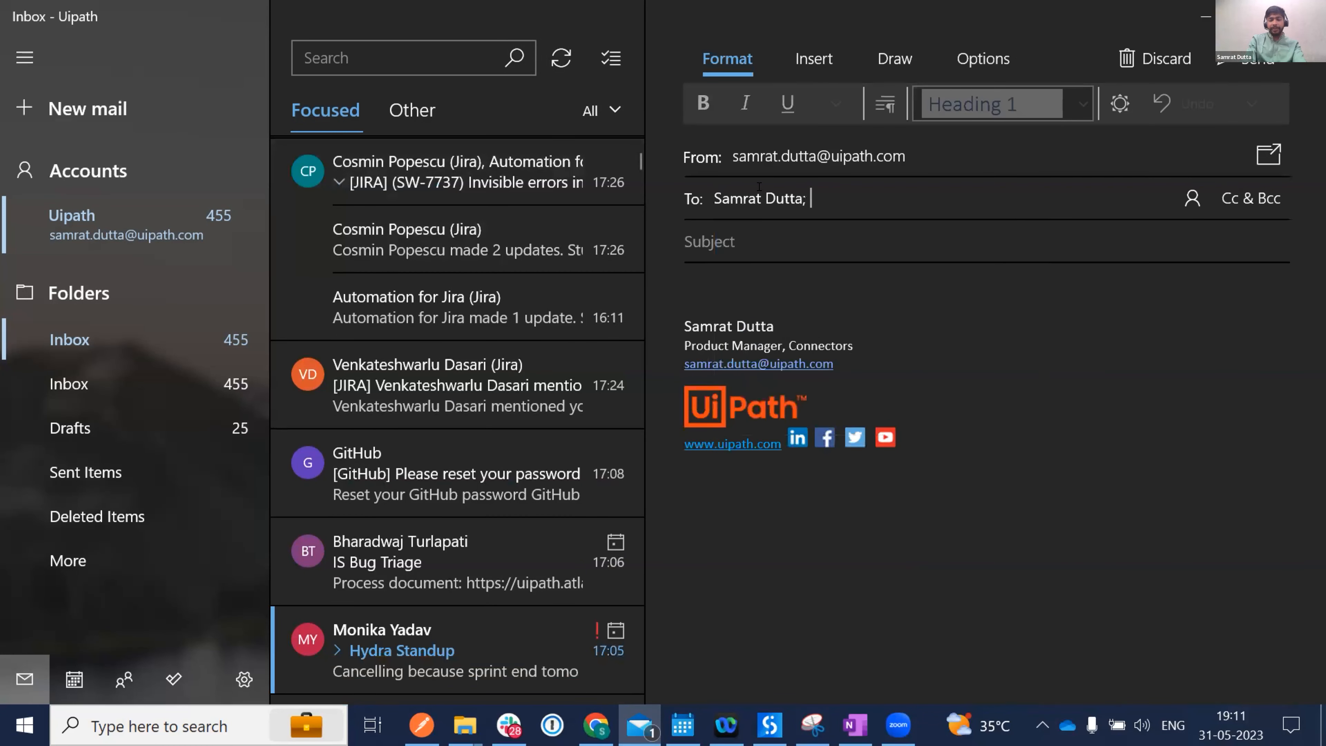
Enter the subject 'Expense receipt for Wednesday ride', correcting typos along the way.
{"action": "left_click", "coordinate": [702, 229]}
{"action": "type", "text": "Expsnse"}
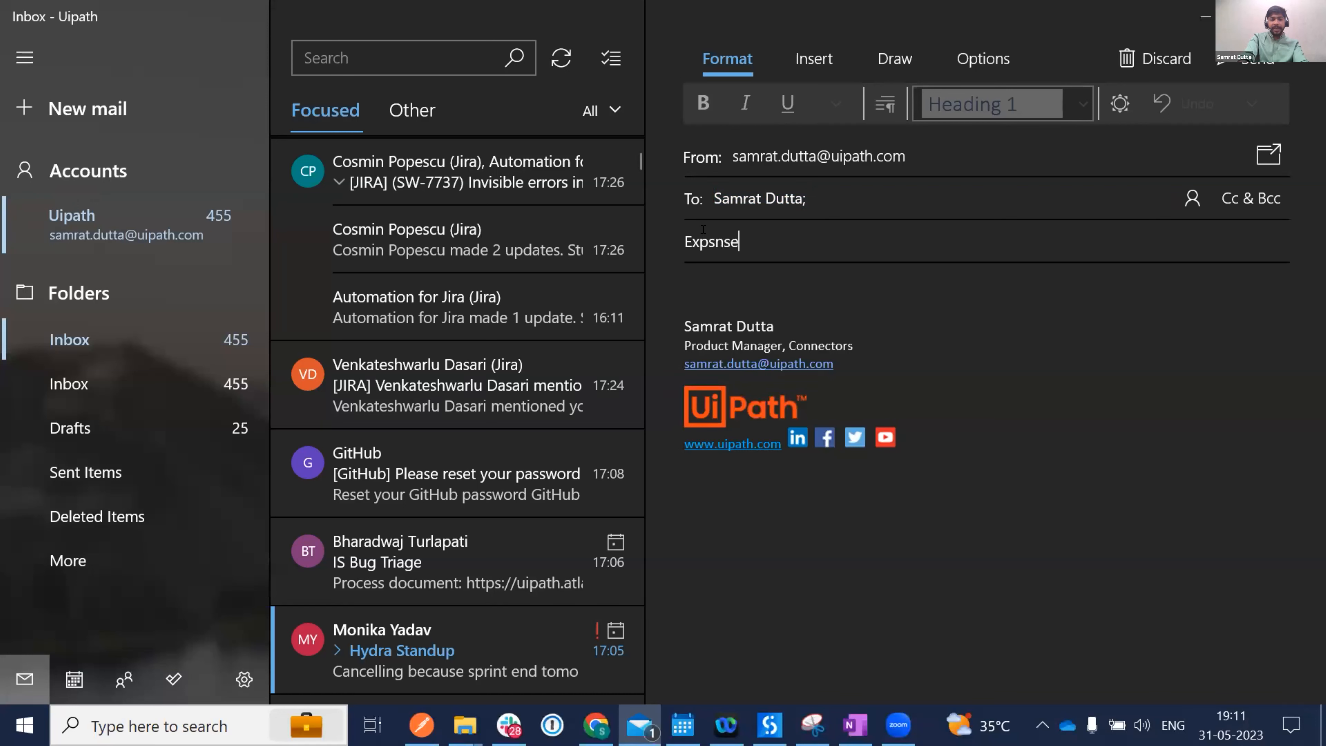
{"action": "key", "text": "BackSpace"}
{"action": "key", "text": "BackSpace"}
{"action": "key", "text": "BackSpace"}
{"action": "key", "text": "BackSpace"}
{"action": "type", "text": "ense rewce"}
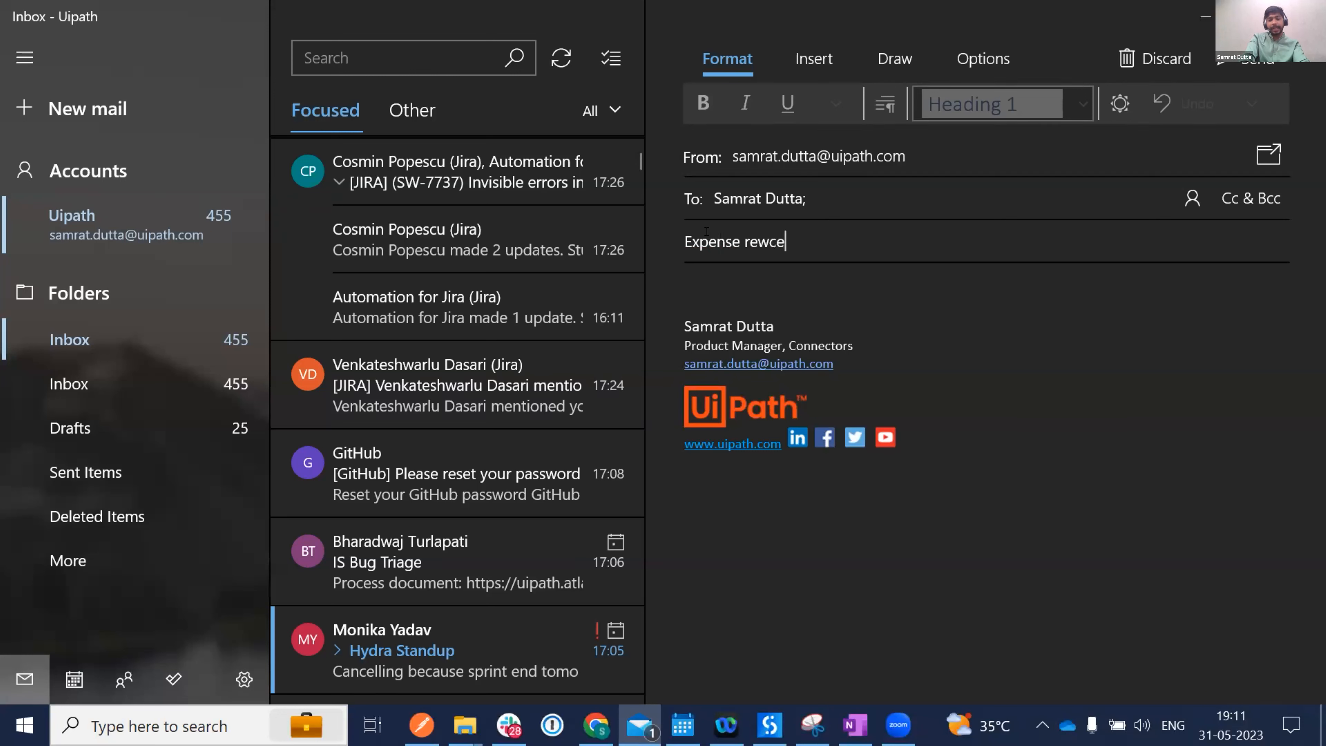
{"action": "key", "text": "BackSpace"}
{"action": "key", "text": "BackSpace"}
{"action": "type", "text": "ceipt for"}
{"action": "type", "text": " Wene"}
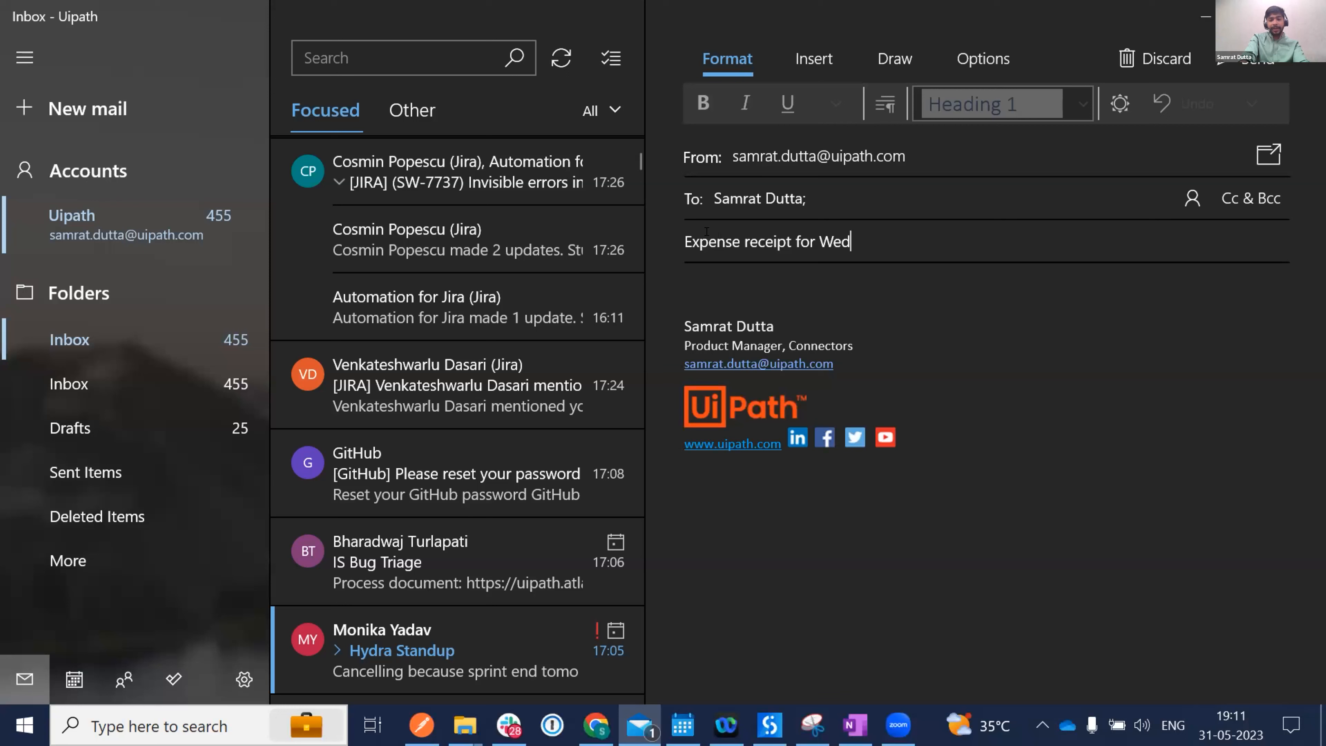
{"action": "type", "text": "dneaday ride"}
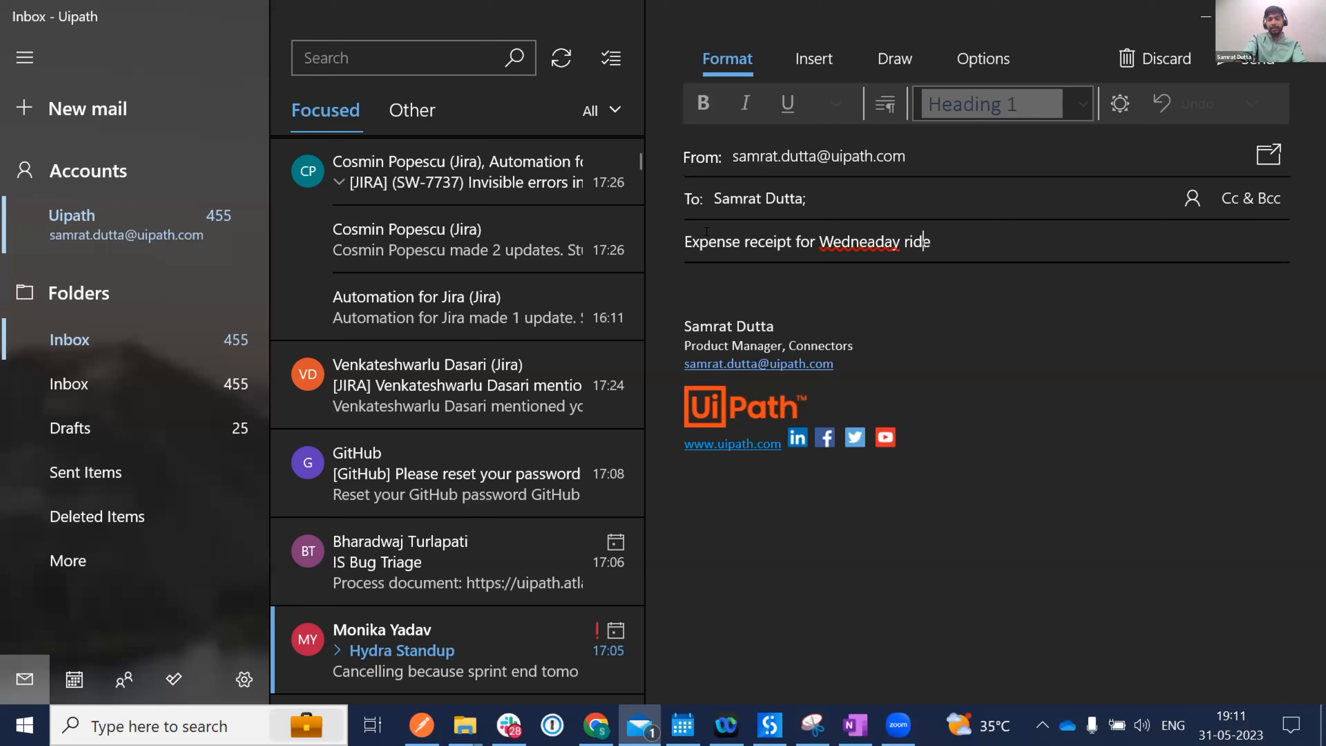
{"action": "key", "text": "BackSpace"}
{"action": "type", "text": "s"}
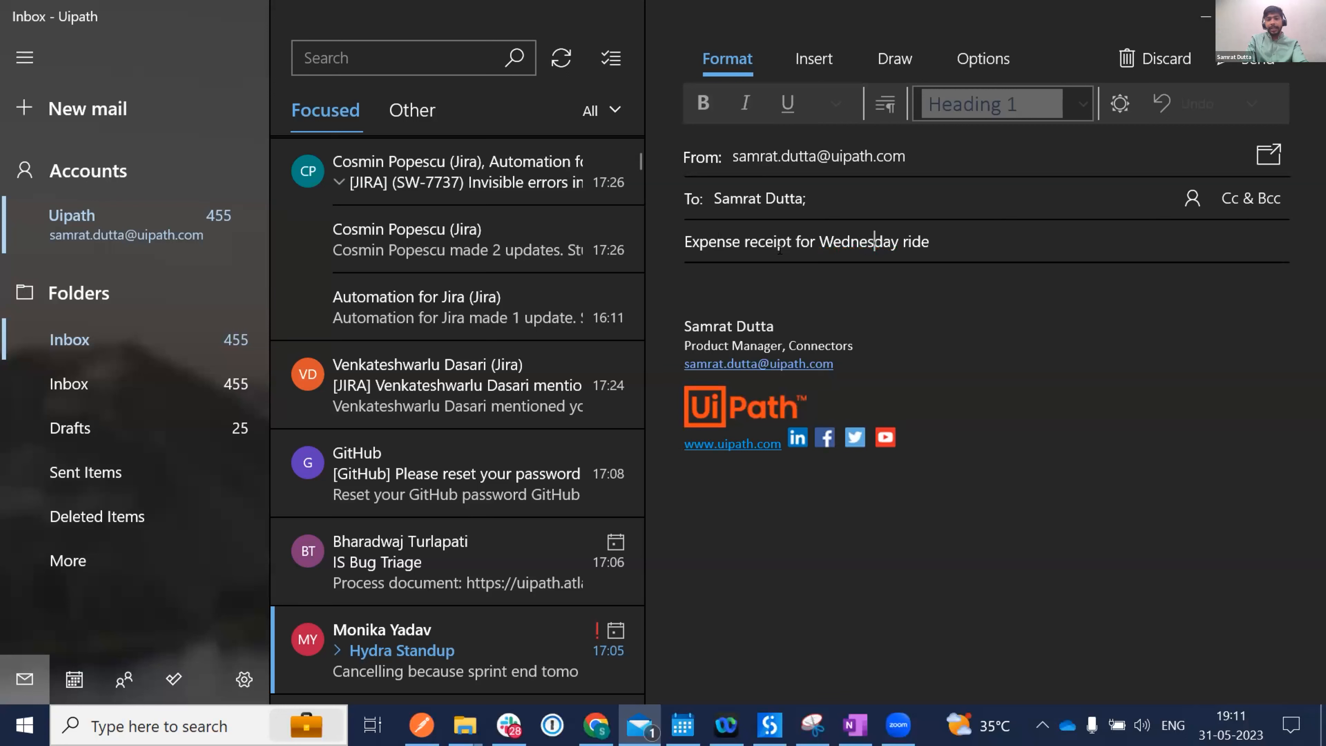
{"action": "left_click", "coordinate": [712, 283]}
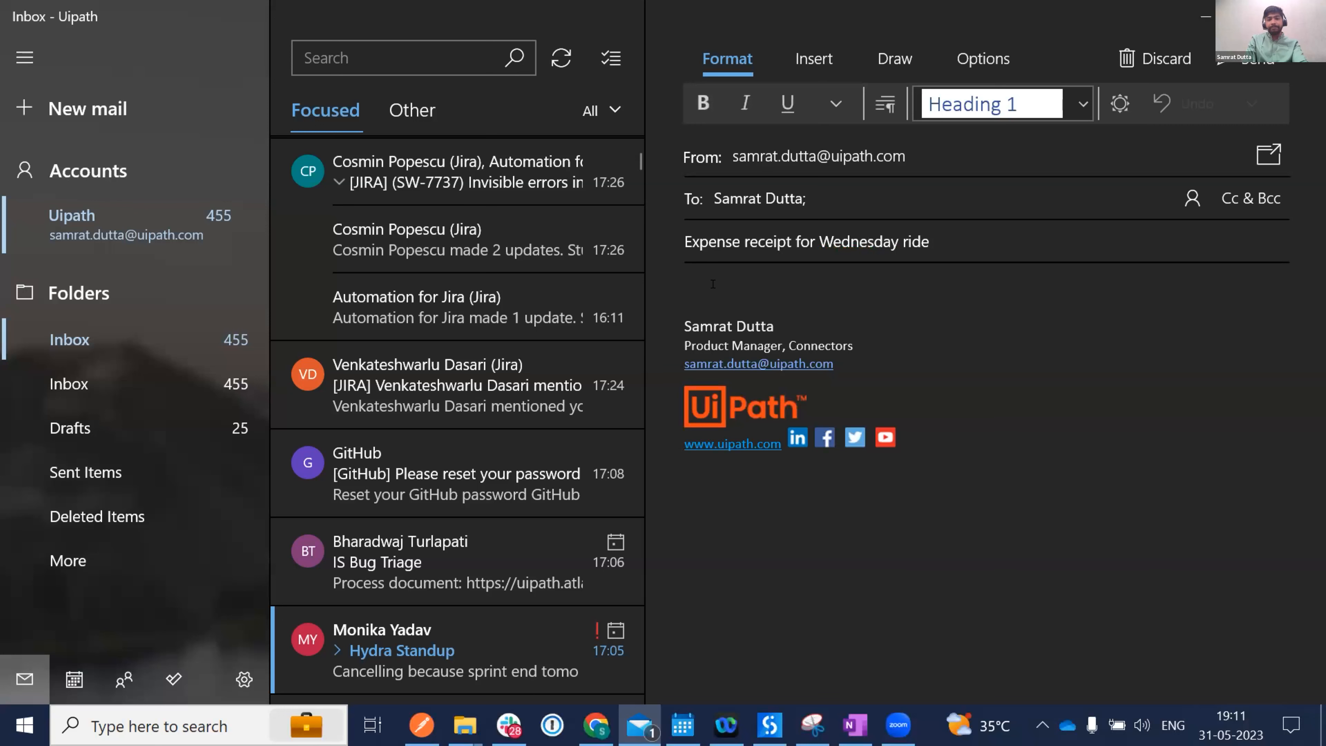
Attach the Receipt PDF file to the message.
{"action": "left_click", "coordinate": [797, 63]}
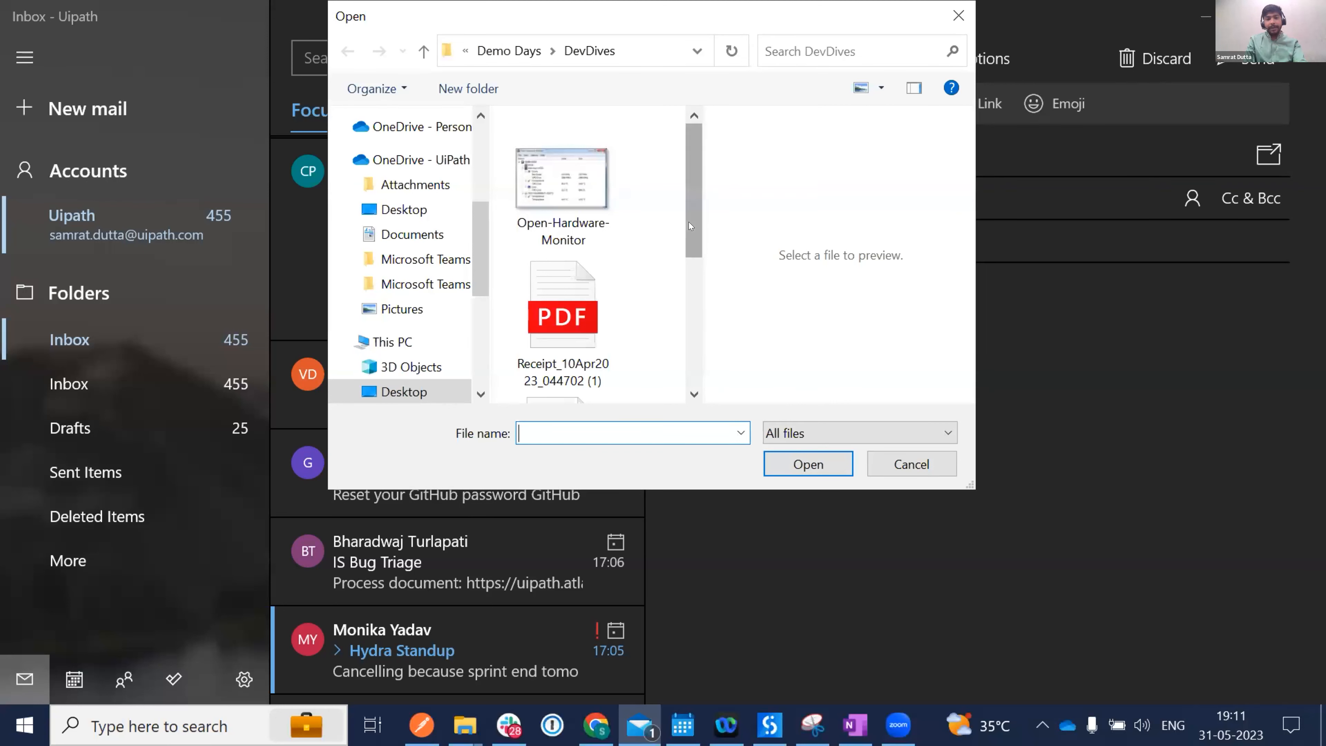
{"action": "scroll", "coordinate": [688, 225], "scroll_direction": "down", "scroll_amount": 3}
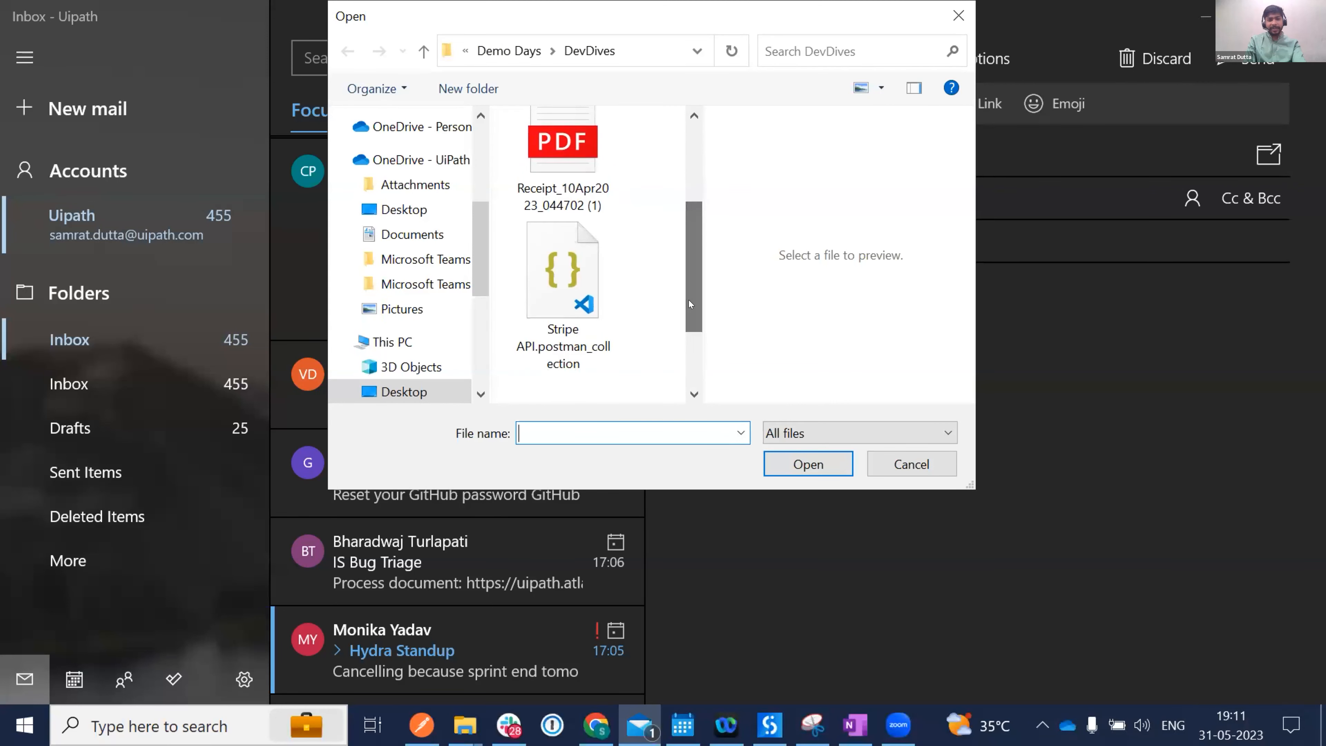
{"action": "left_click", "coordinate": [608, 205]}
{"action": "left_click", "coordinate": [807, 464]}
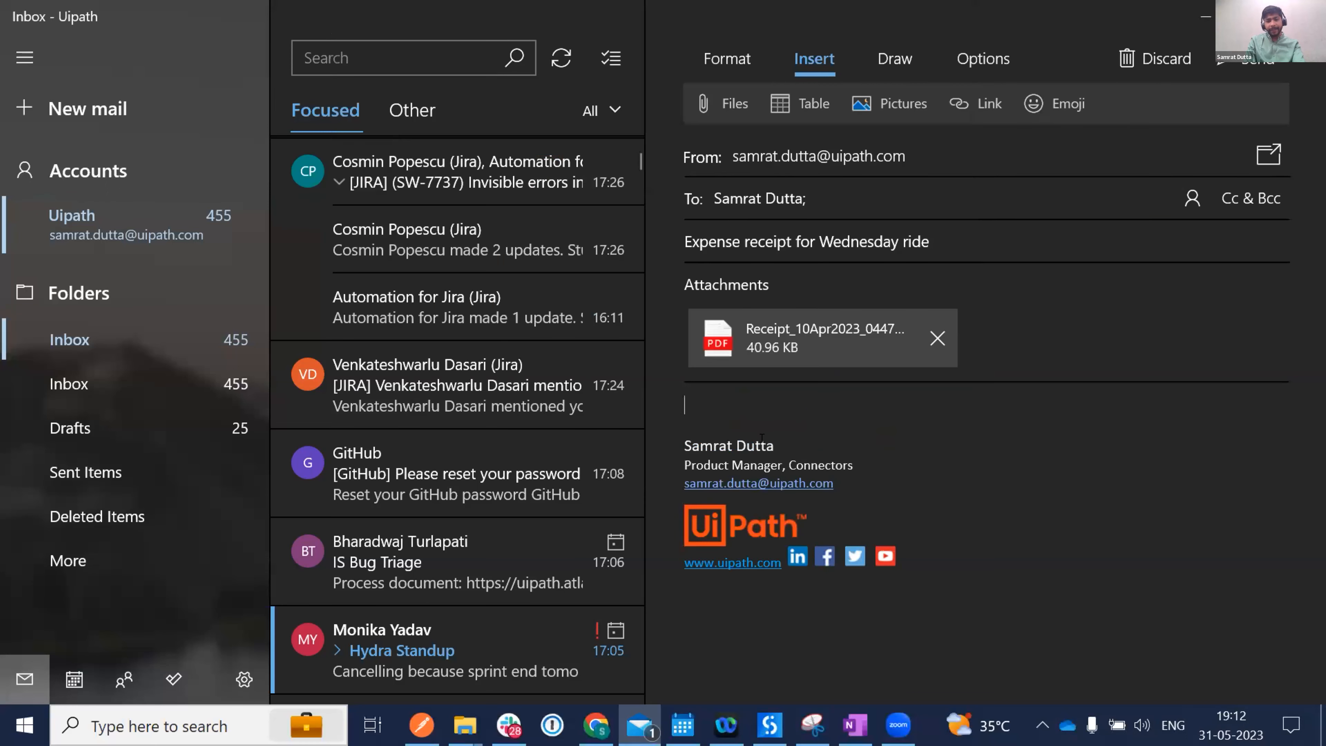
Write 'Process this' in the body and send the mail.
{"action": "left_click", "coordinate": [718, 395]}
{"action": "type", "text": "Prcess"}
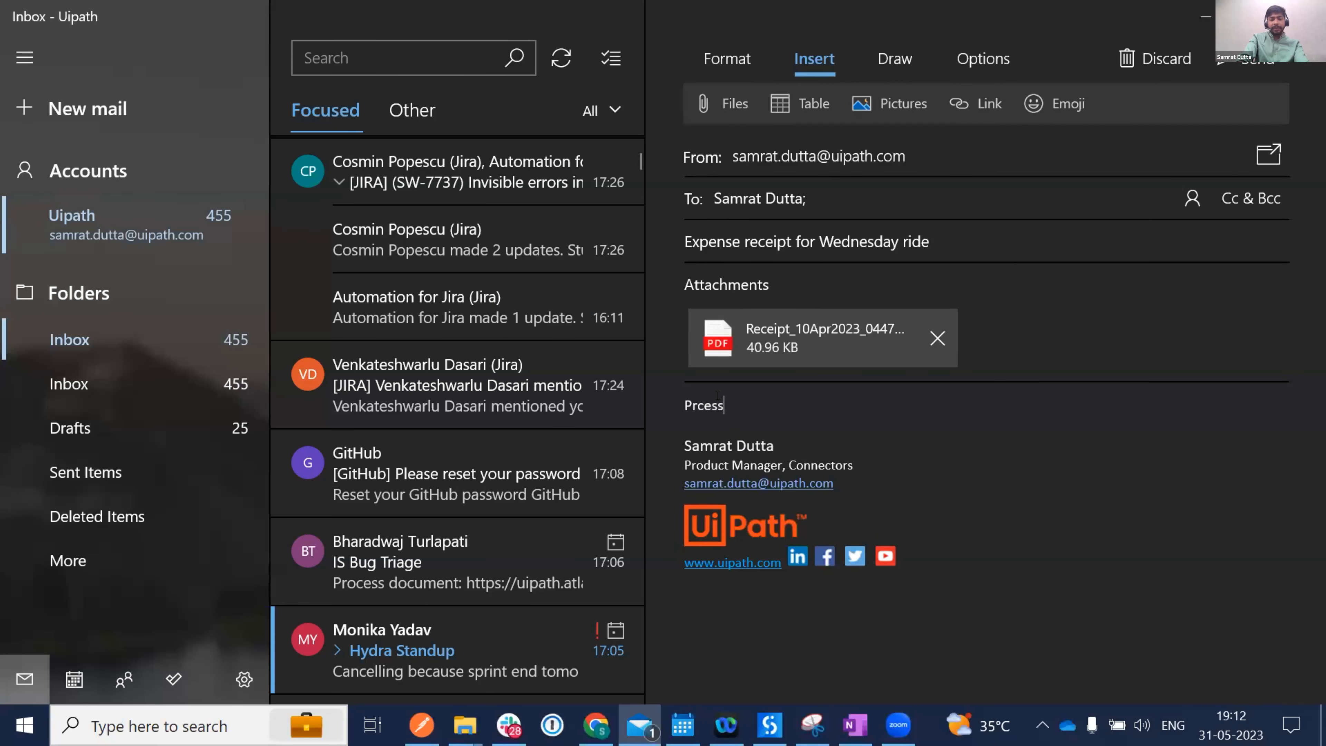
{"action": "key", "text": "Right"}
{"action": "key", "text": "Right"}
{"action": "type", "text": "o"}
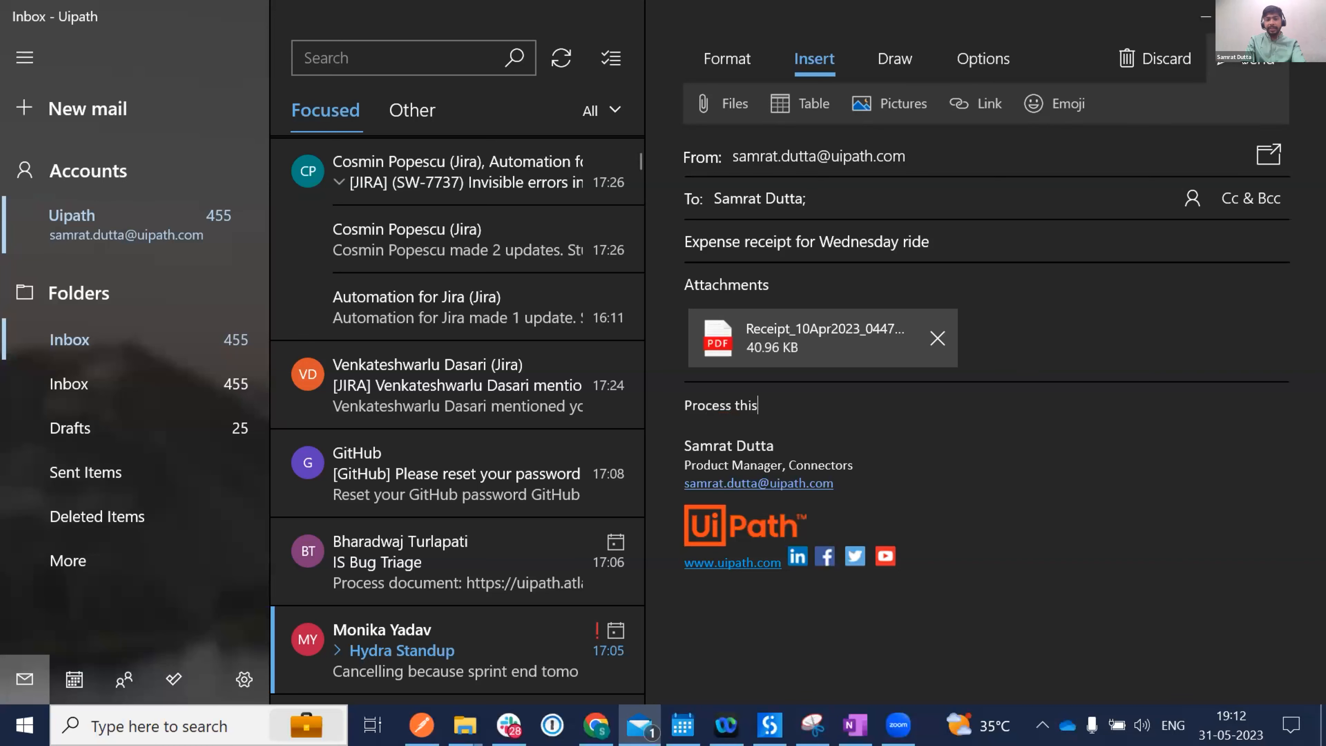
{"action": "left_click", "coordinate": [1255, 59]}
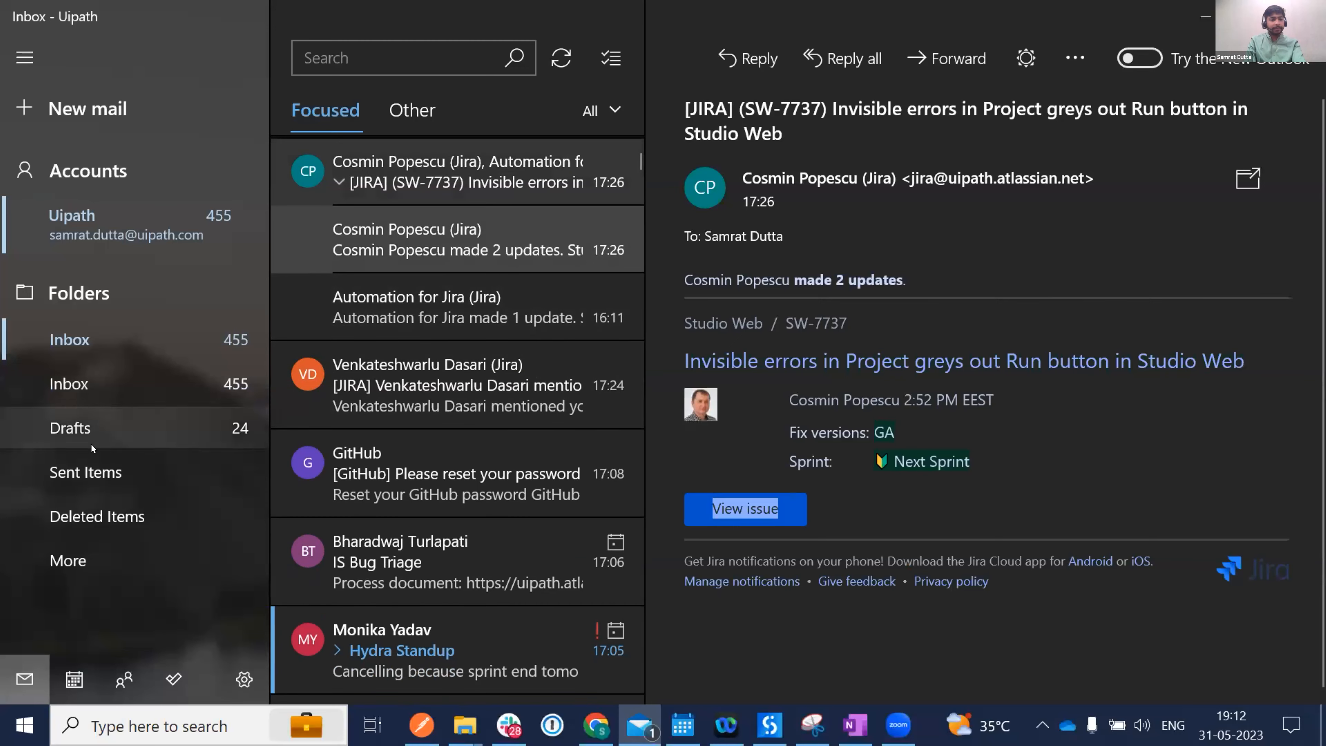
Sync Sent Items and drag the sent receipt mail onto the Inbox.
{"action": "left_click", "coordinate": [88, 472]}
{"action": "left_click", "coordinate": [557, 45]}
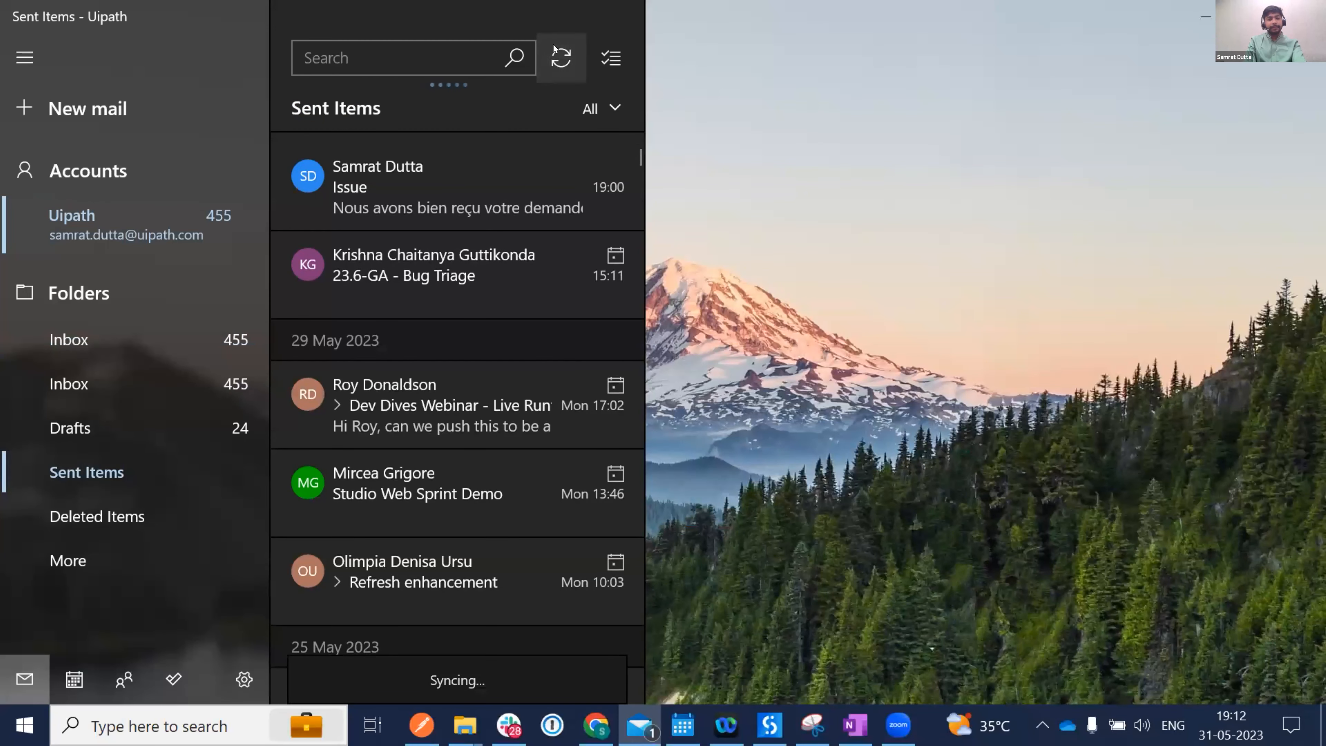
{"action": "left_click", "coordinate": [554, 50]}
{"action": "left_click", "coordinate": [554, 49]}
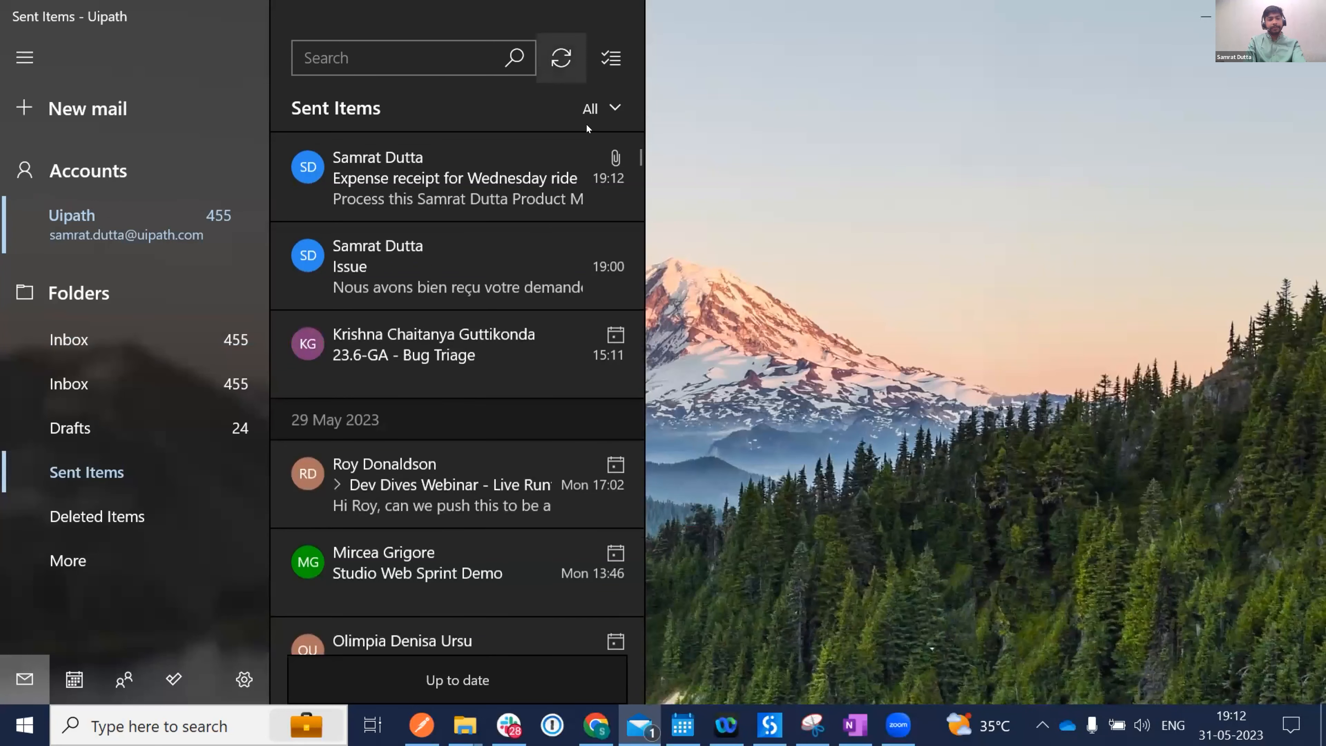
{"action": "left_click", "coordinate": [437, 183]}
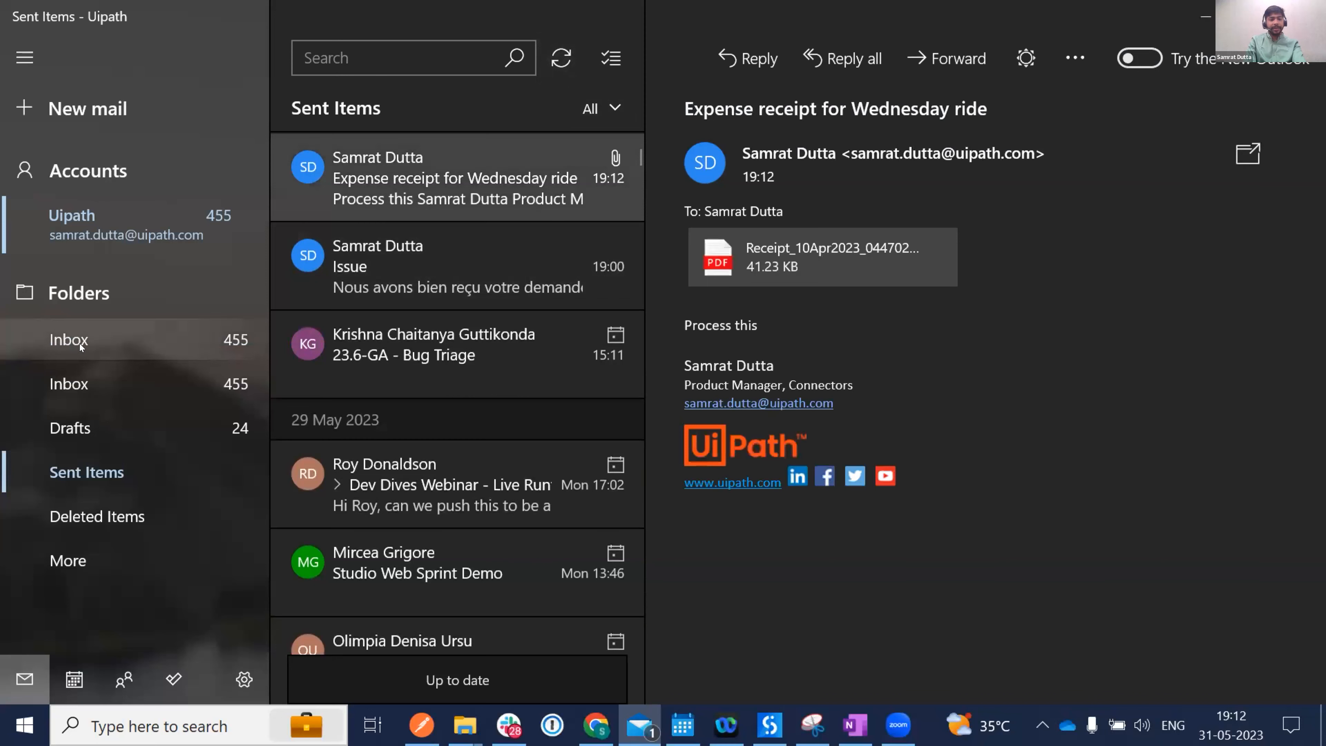
{"action": "left_click_drag", "start_coordinate": [438, 170], "coordinate": [58, 338]}
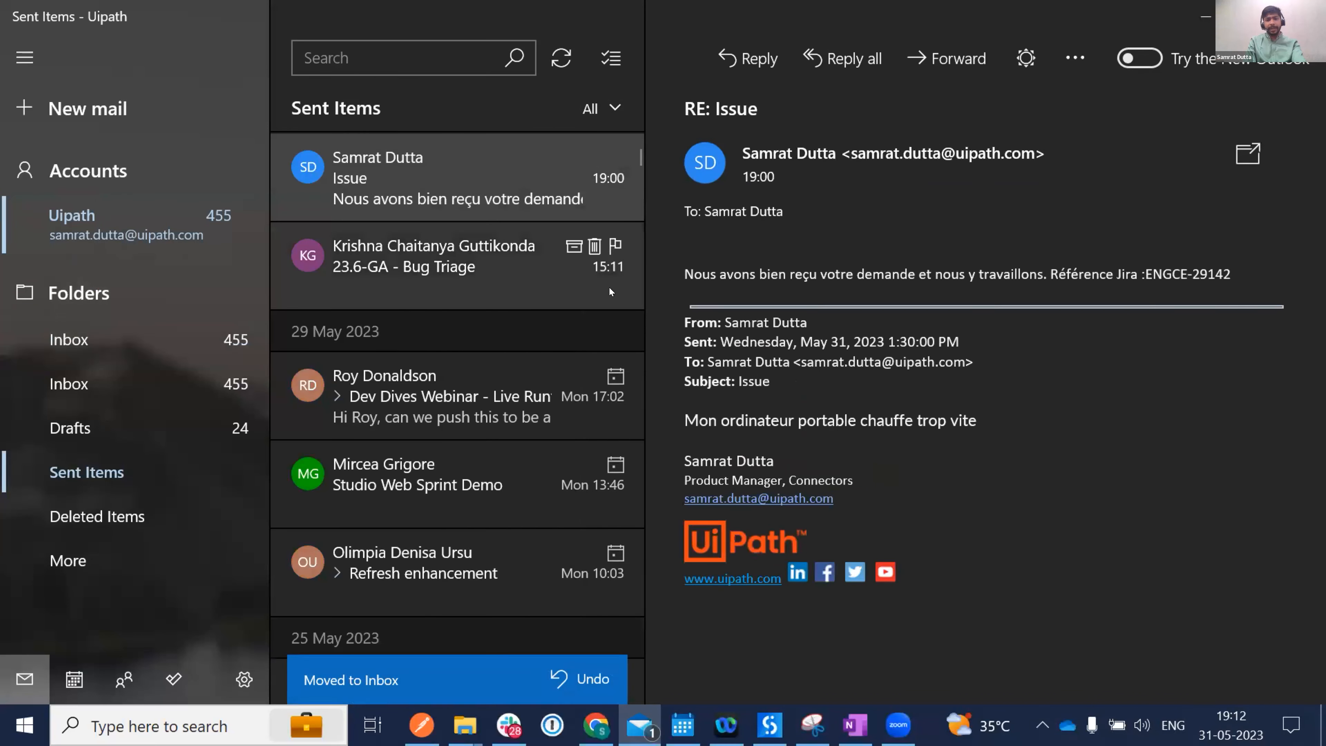
{"action": "key", "text": "alt+Tab"}
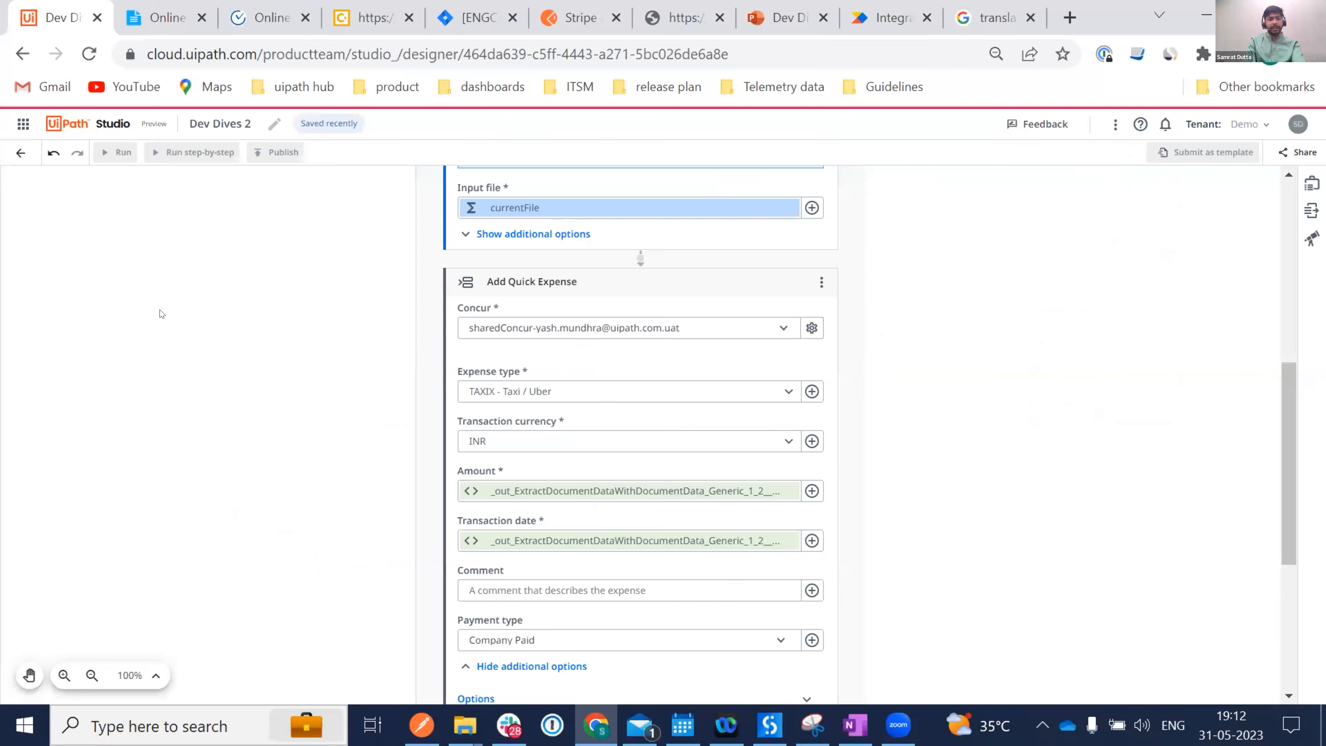
Reload the Dev Dives 2 Studio page and switch to the SAP Concur tab.
{"action": "scroll", "coordinate": [525, 328], "scroll_direction": "up", "scroll_amount": 9}
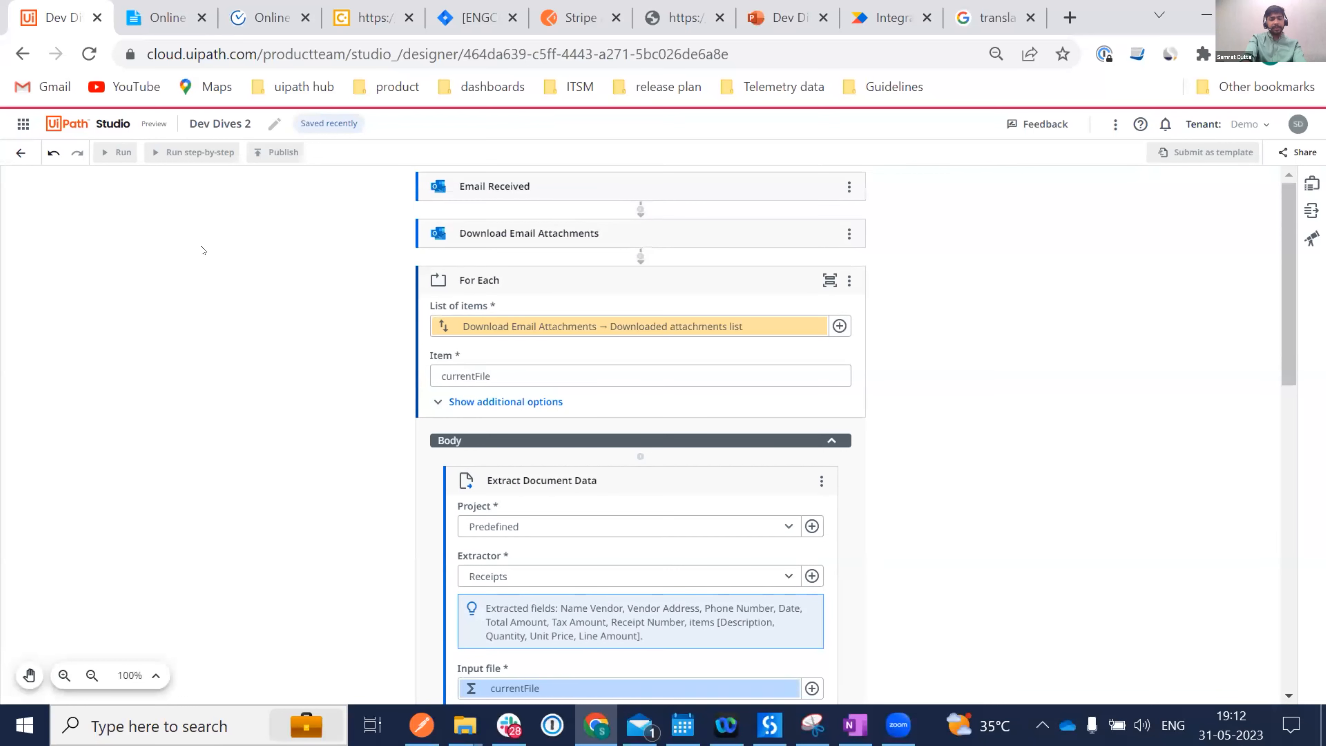
{"action": "key", "text": "F5"}
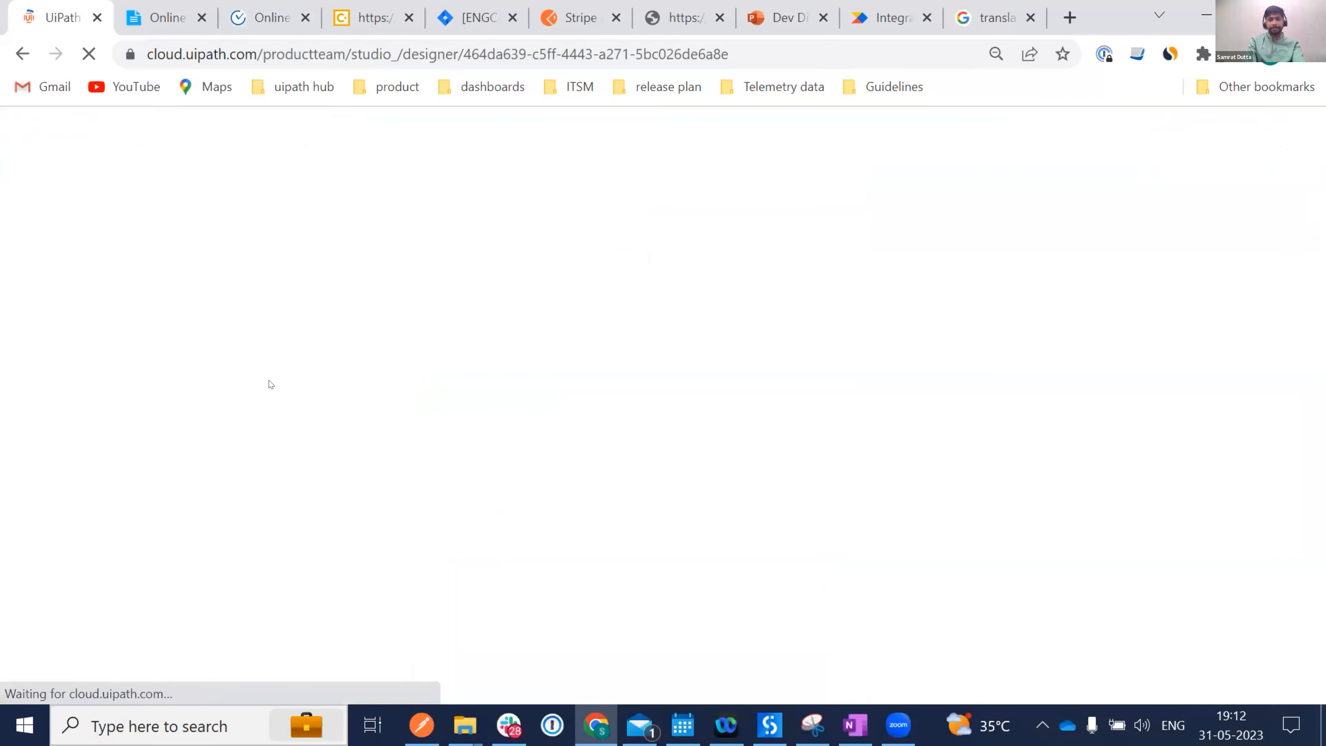
{"action": "left_click", "coordinate": [355, 24]}
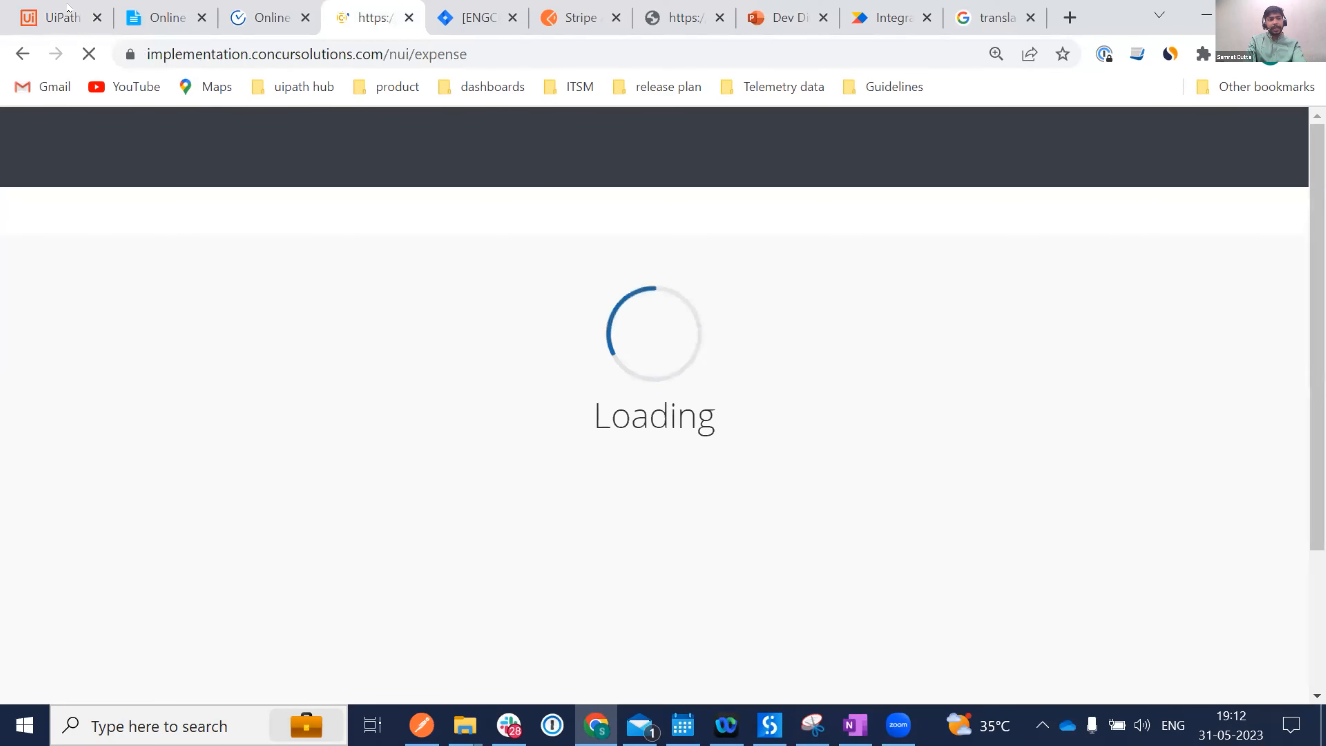
Sign in to SAP Concur with your username and account password.
{"action": "left_click", "coordinate": [48, 9]}
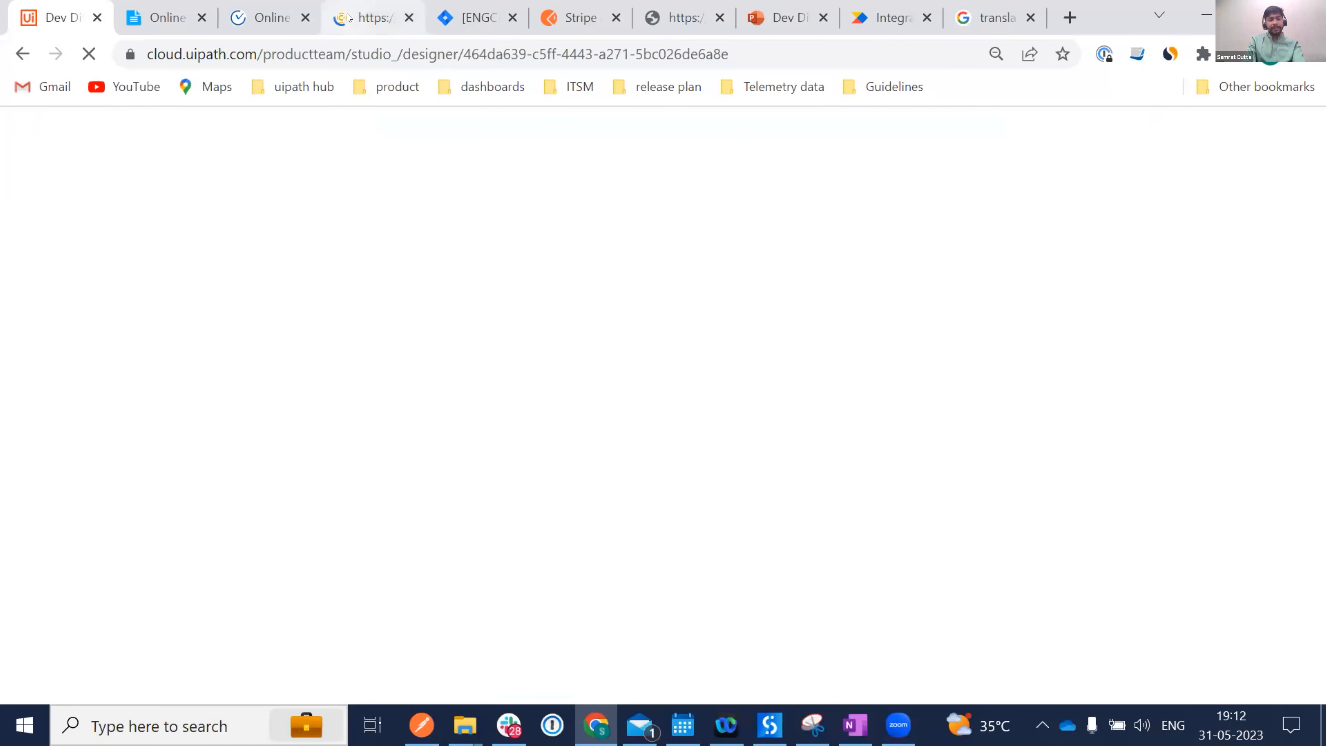
{"action": "left_click", "coordinate": [368, 17]}
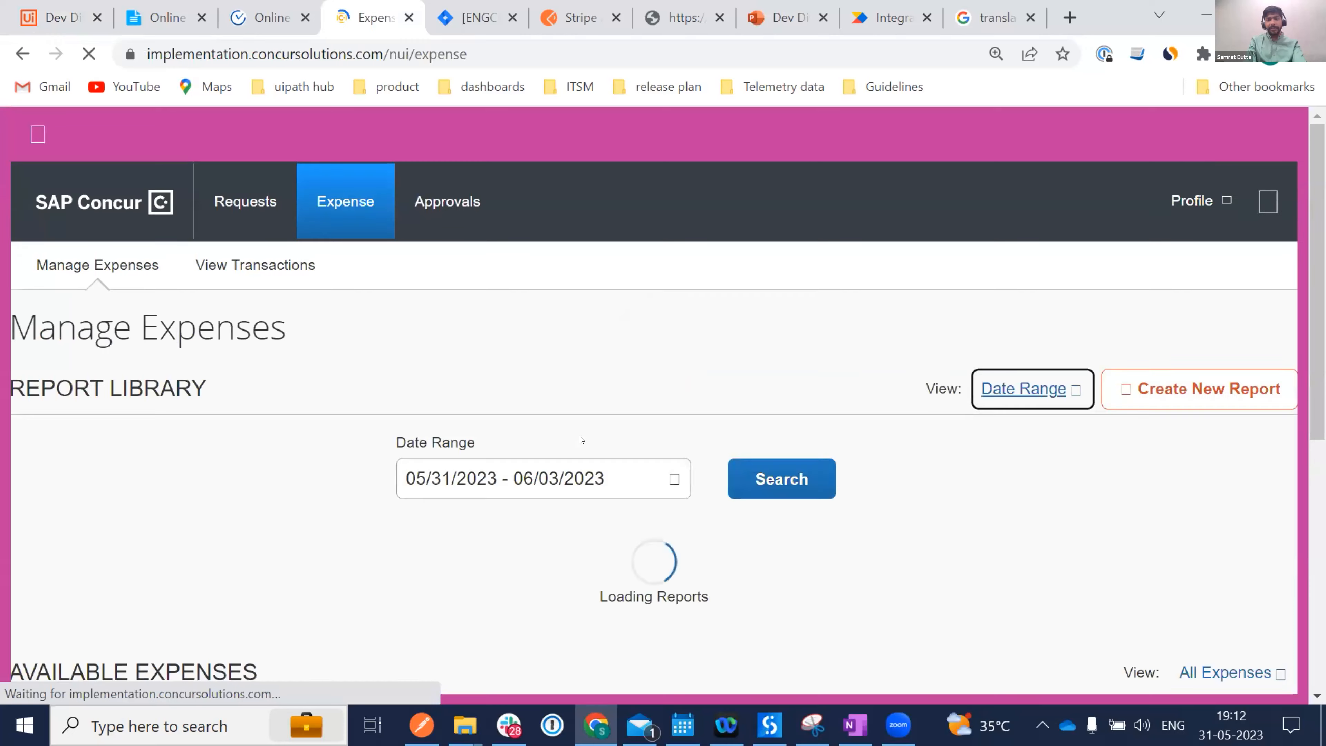
{"action": "scroll", "coordinate": [580, 439], "scroll_direction": "down", "scroll_amount": 8}
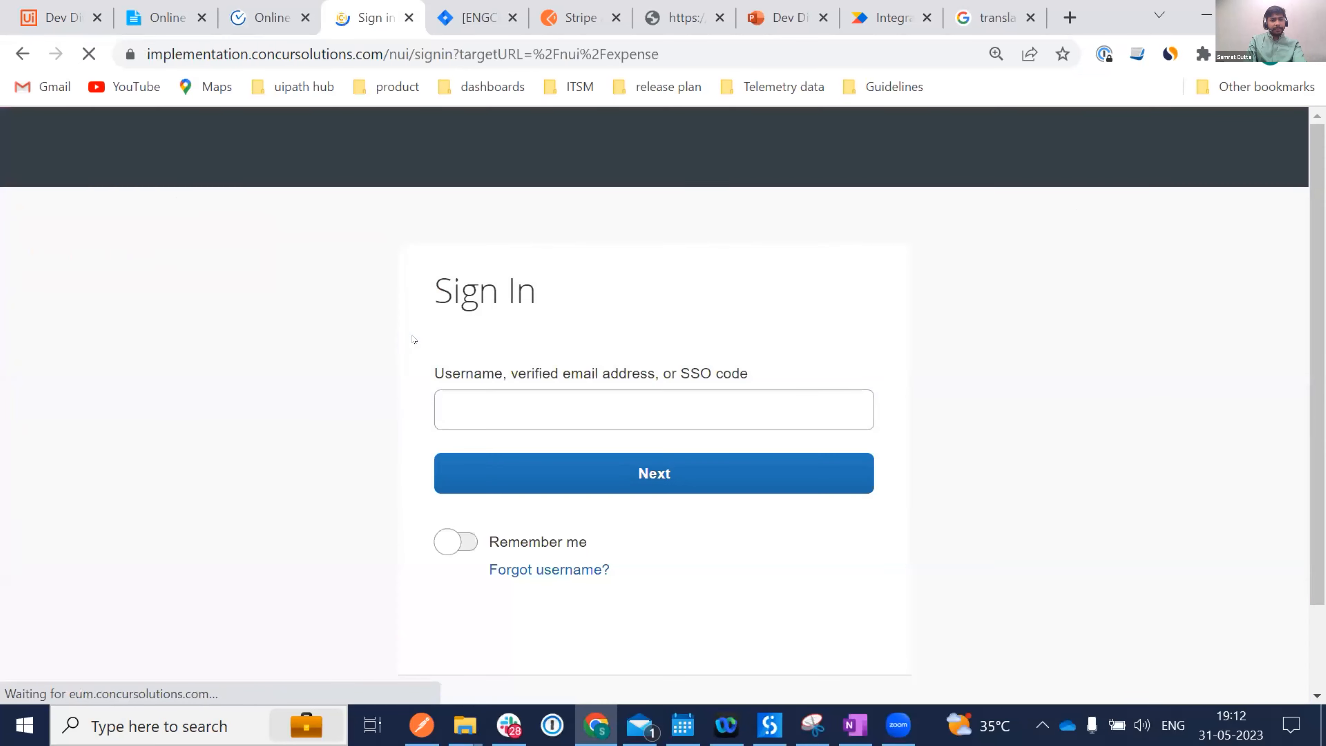
{"action": "left_click", "coordinate": [562, 408]}
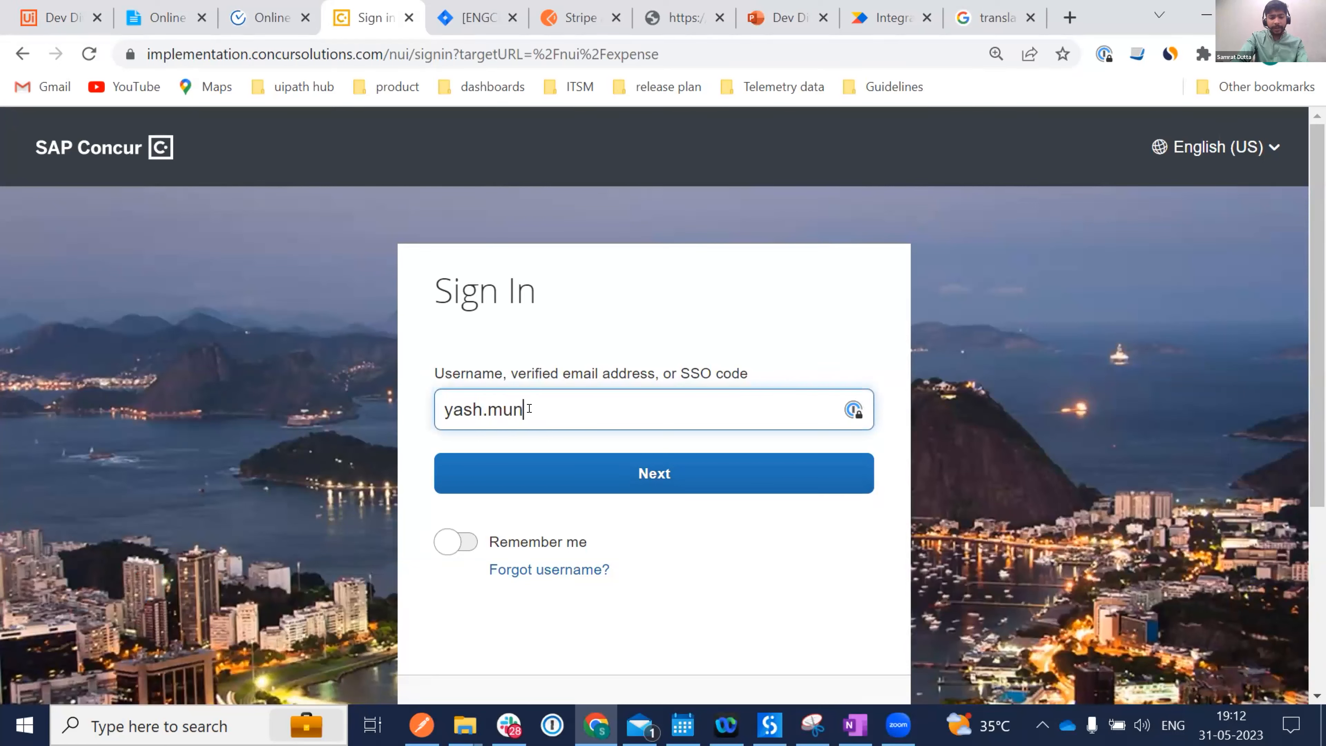
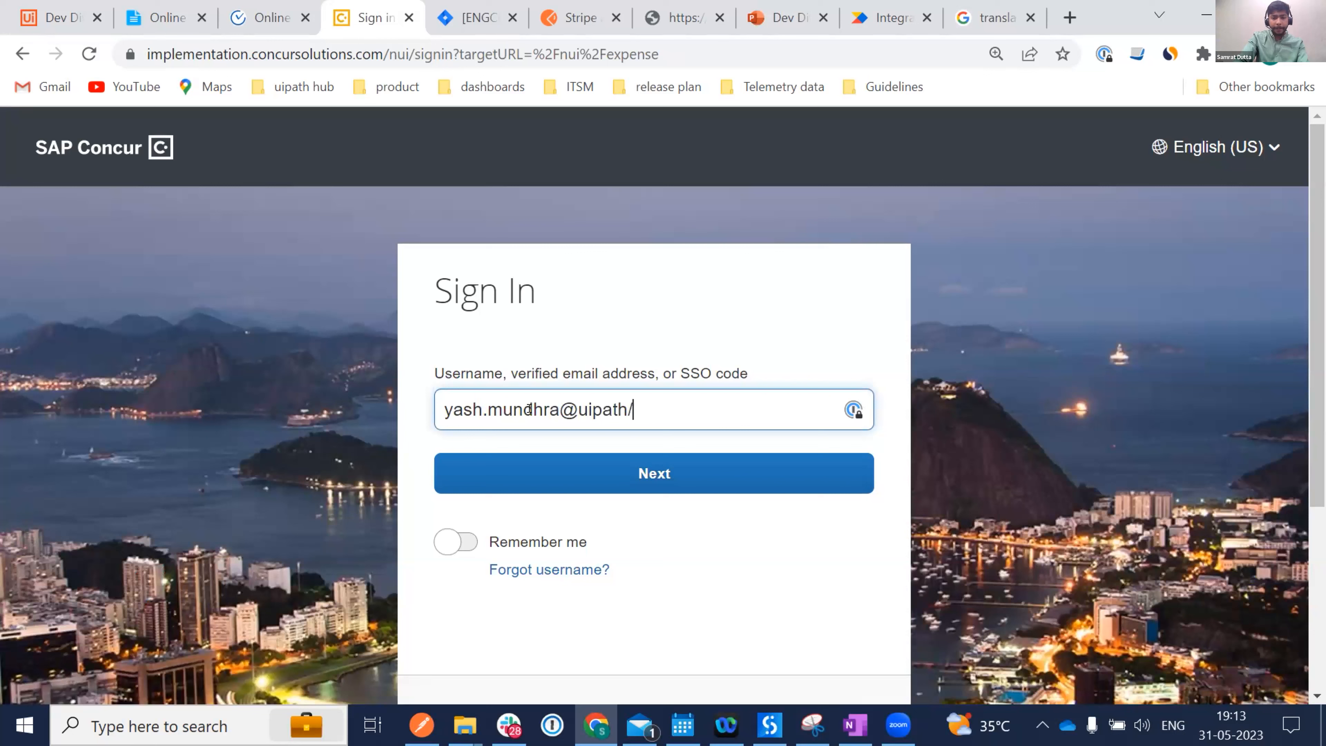
{"action": "key", "text": "Return"}
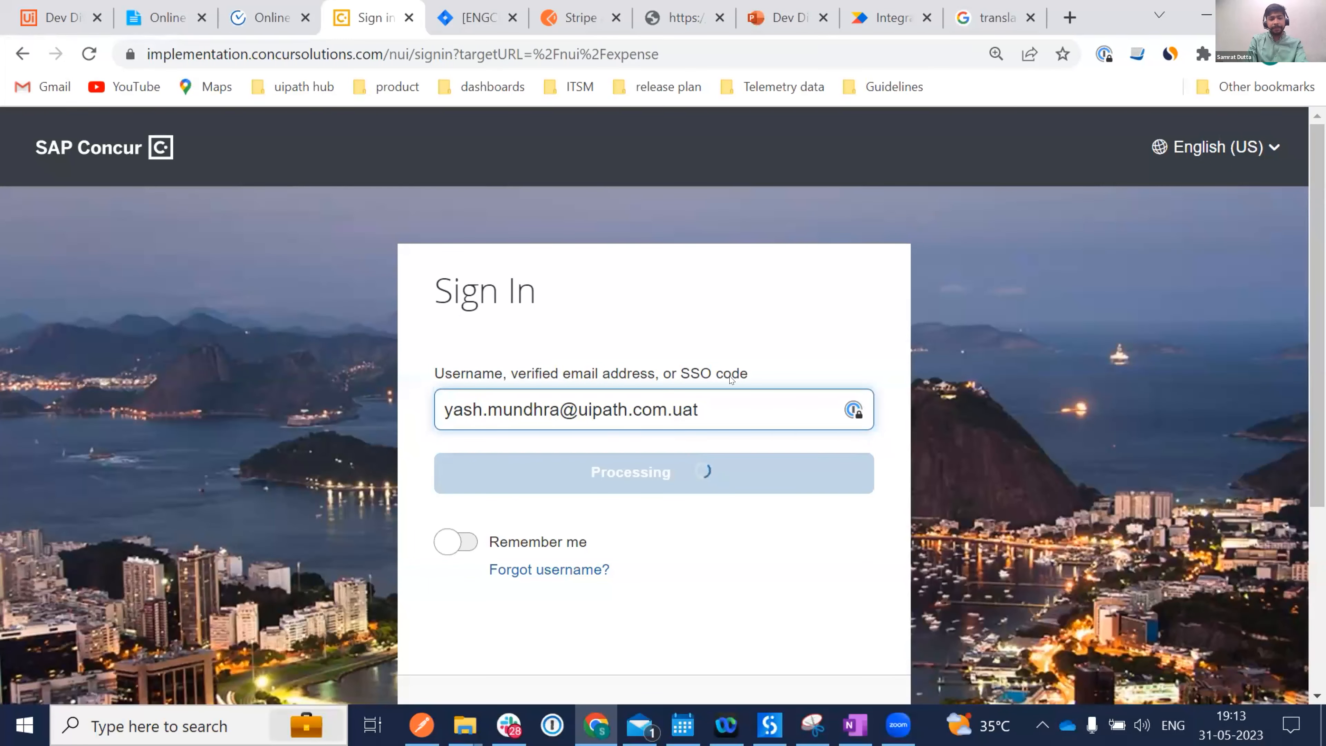
{"action": "left_click", "coordinate": [518, 440]}
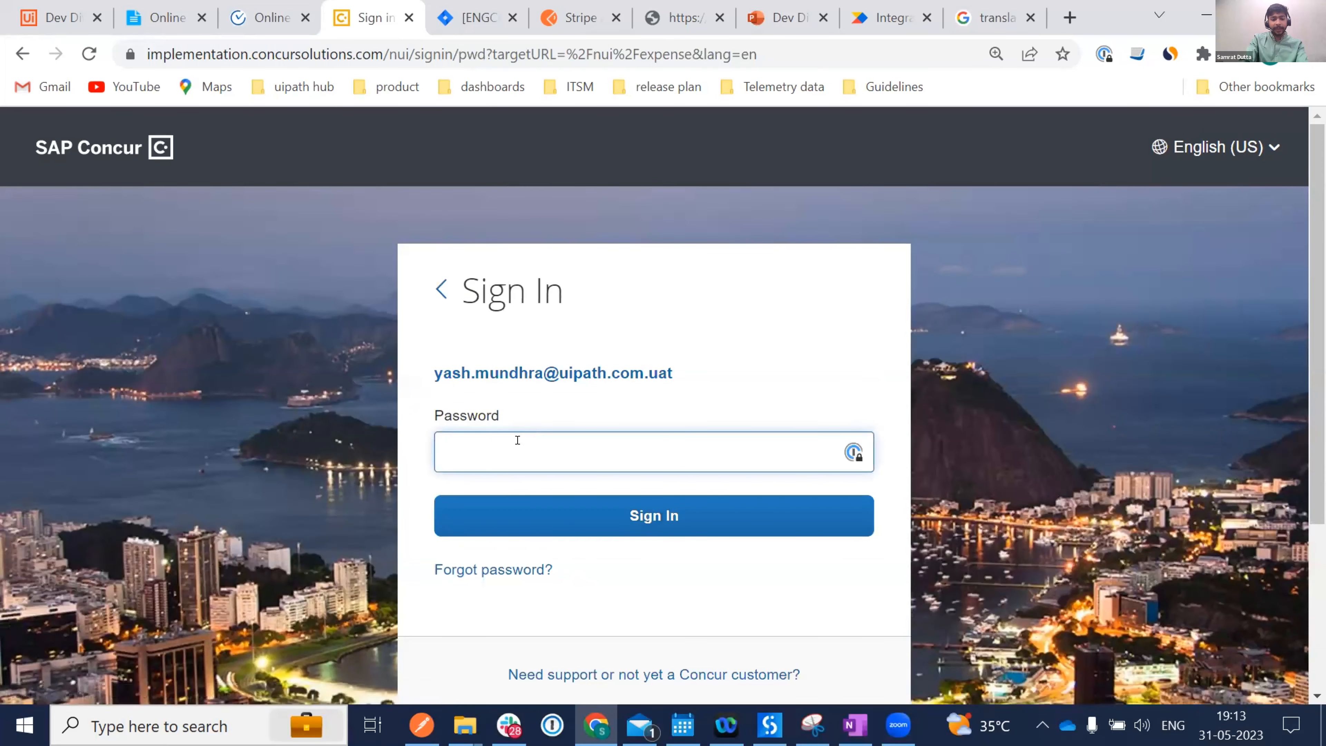
{"action": "type", "text": "•••••••••"}
{"action": "key", "text": "Return"}
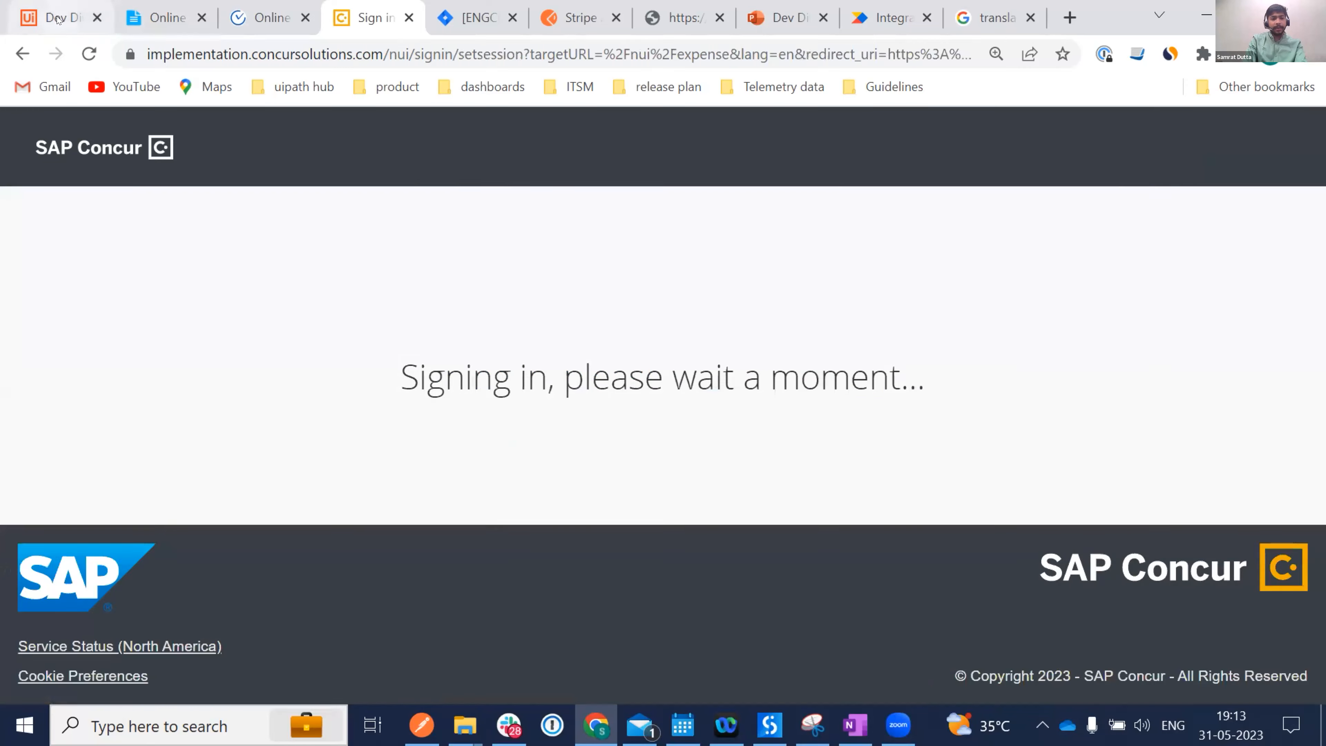
Check the Concur expense list shows only the single Uber taxi expense, then return to Studio.
{"action": "left_click", "coordinate": [58, 20]}
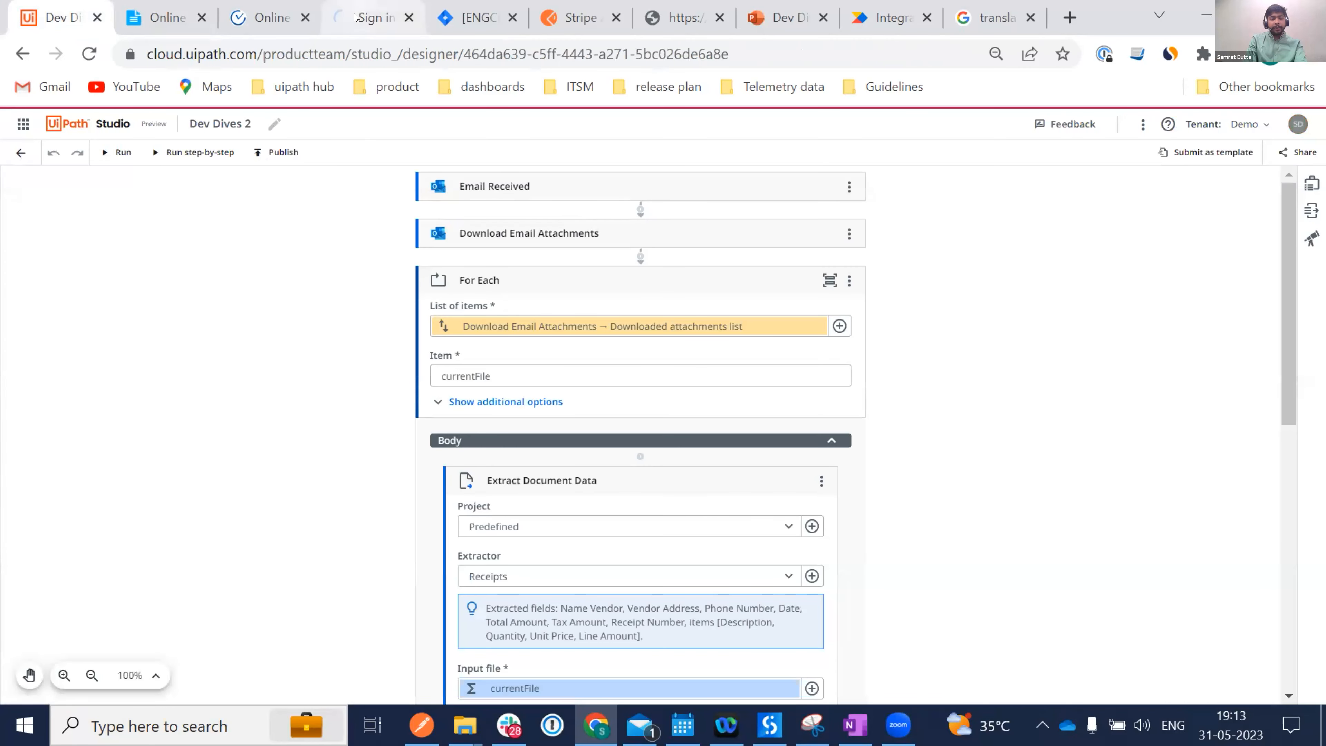
{"action": "left_click", "coordinate": [354, 17]}
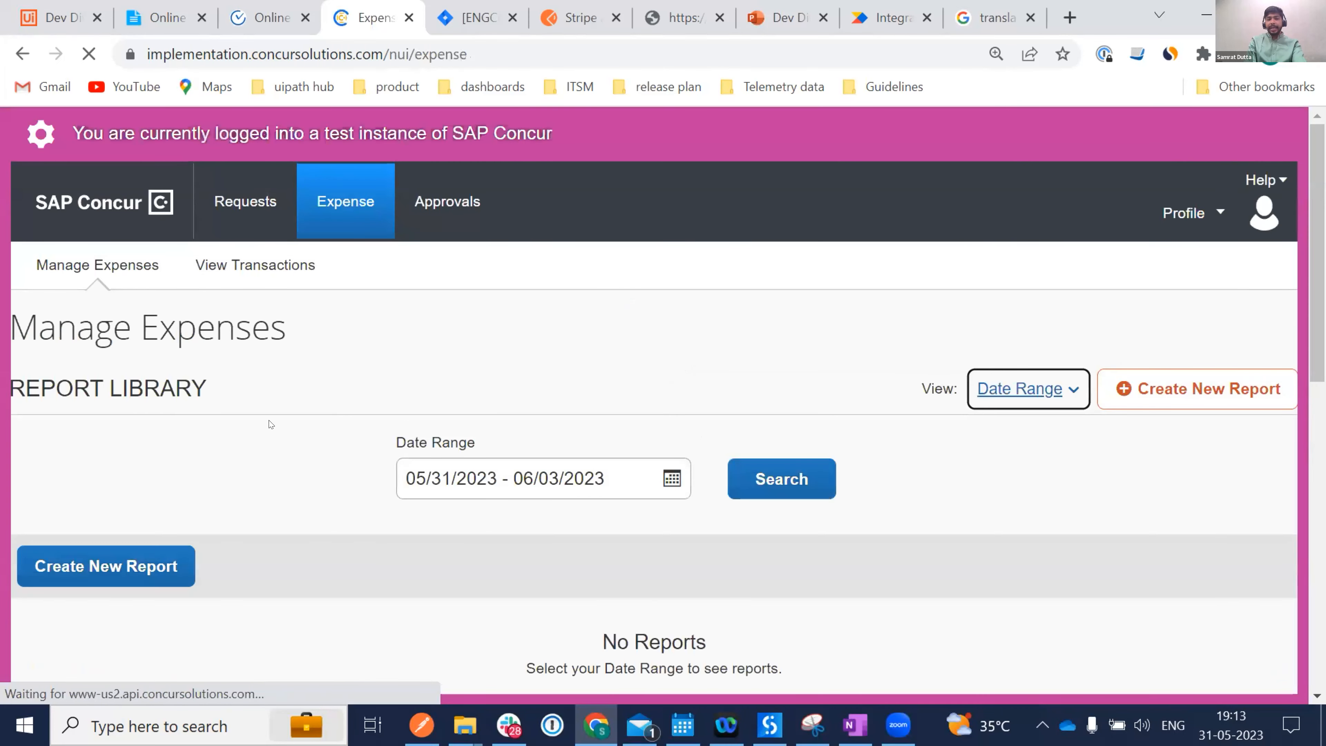
{"action": "scroll", "coordinate": [271, 426], "scroll_direction": "down", "scroll_amount": 8}
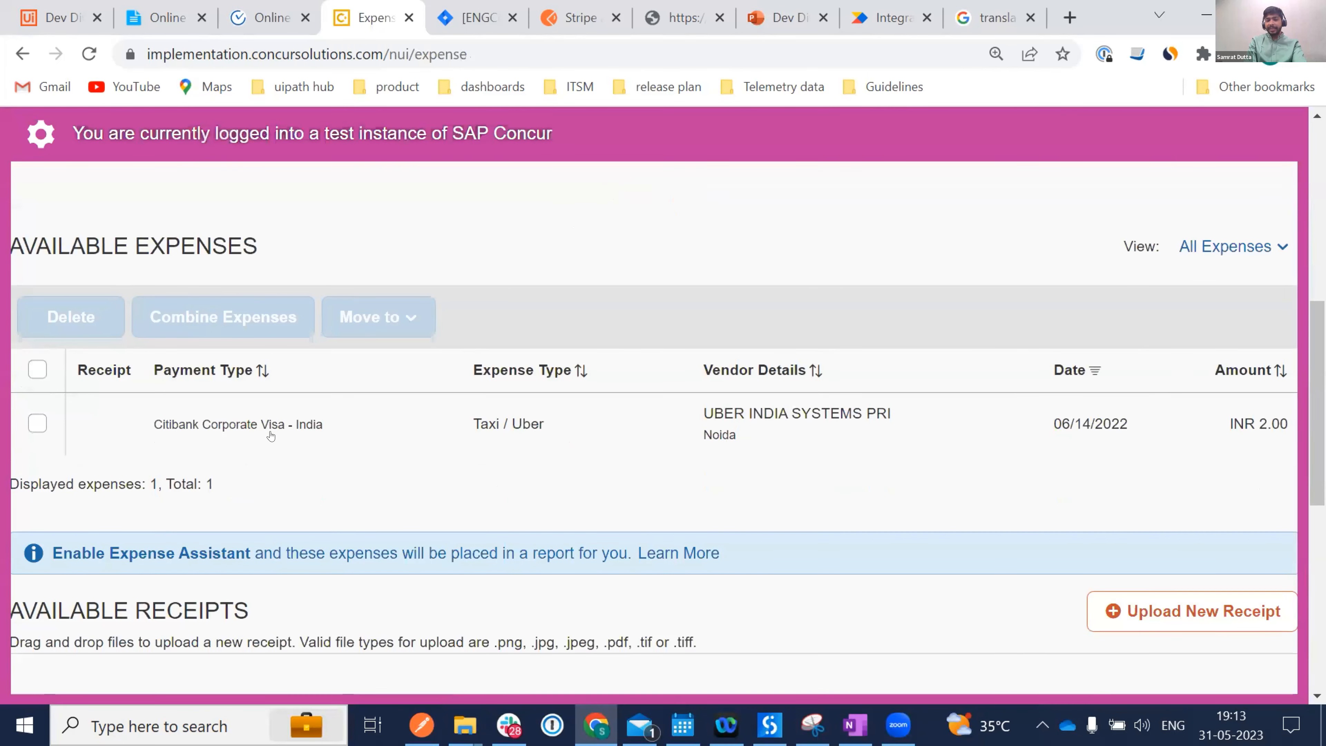
{"action": "scroll", "coordinate": [271, 436], "scroll_direction": "down", "scroll_amount": 6}
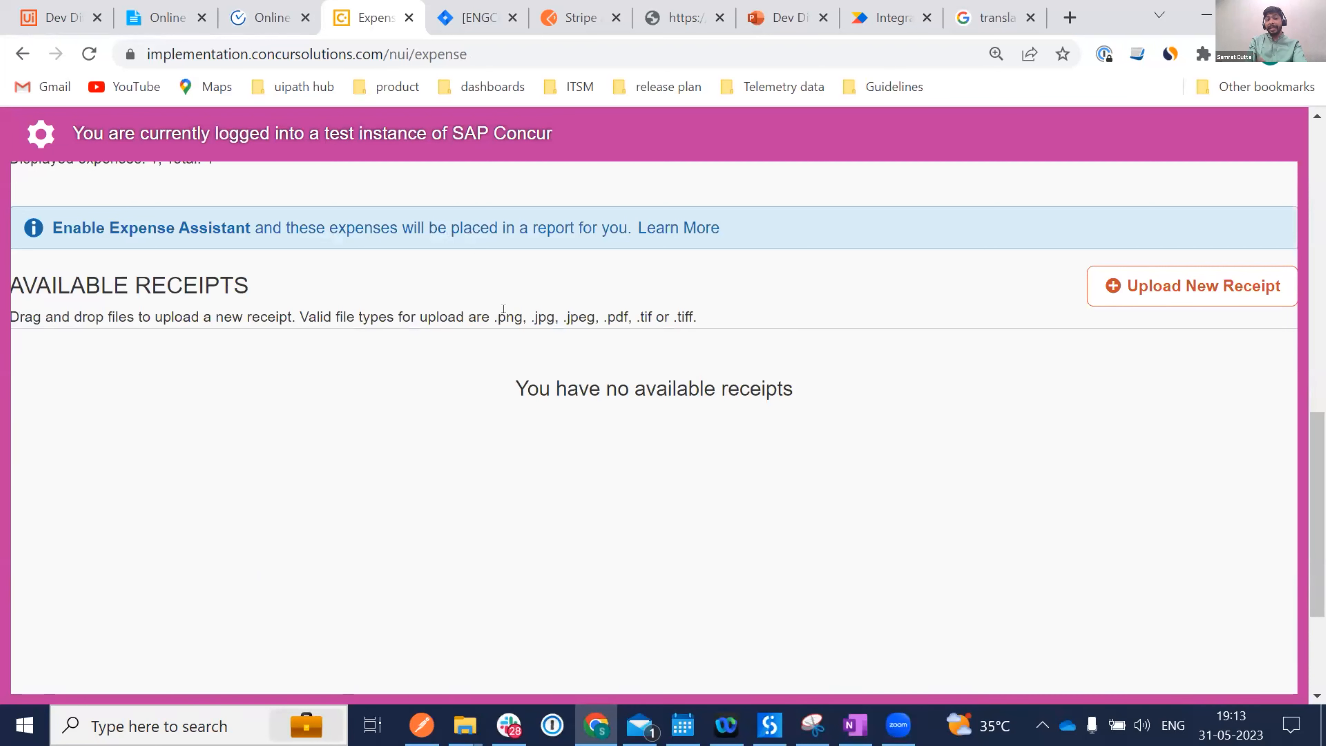
{"action": "scroll", "coordinate": [505, 313], "scroll_direction": "up", "scroll_amount": 4}
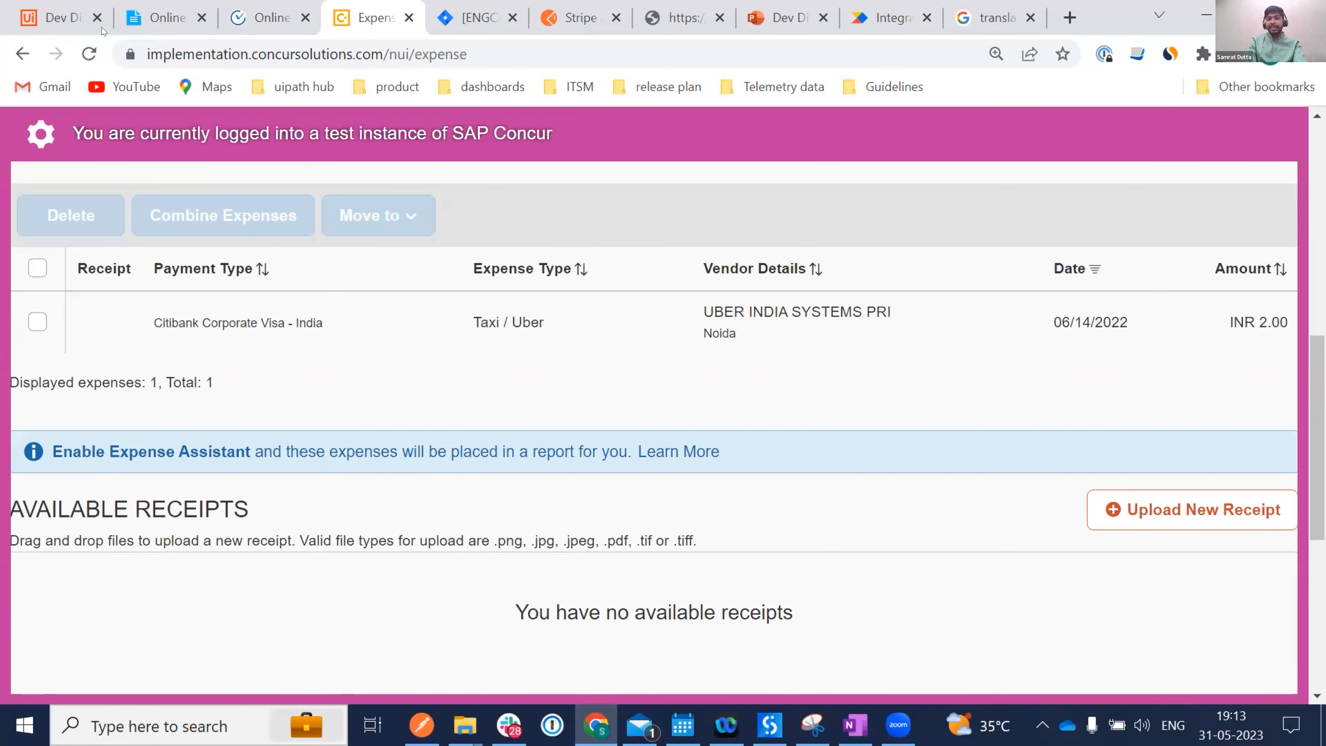
{"action": "left_click", "coordinate": [35, 18]}
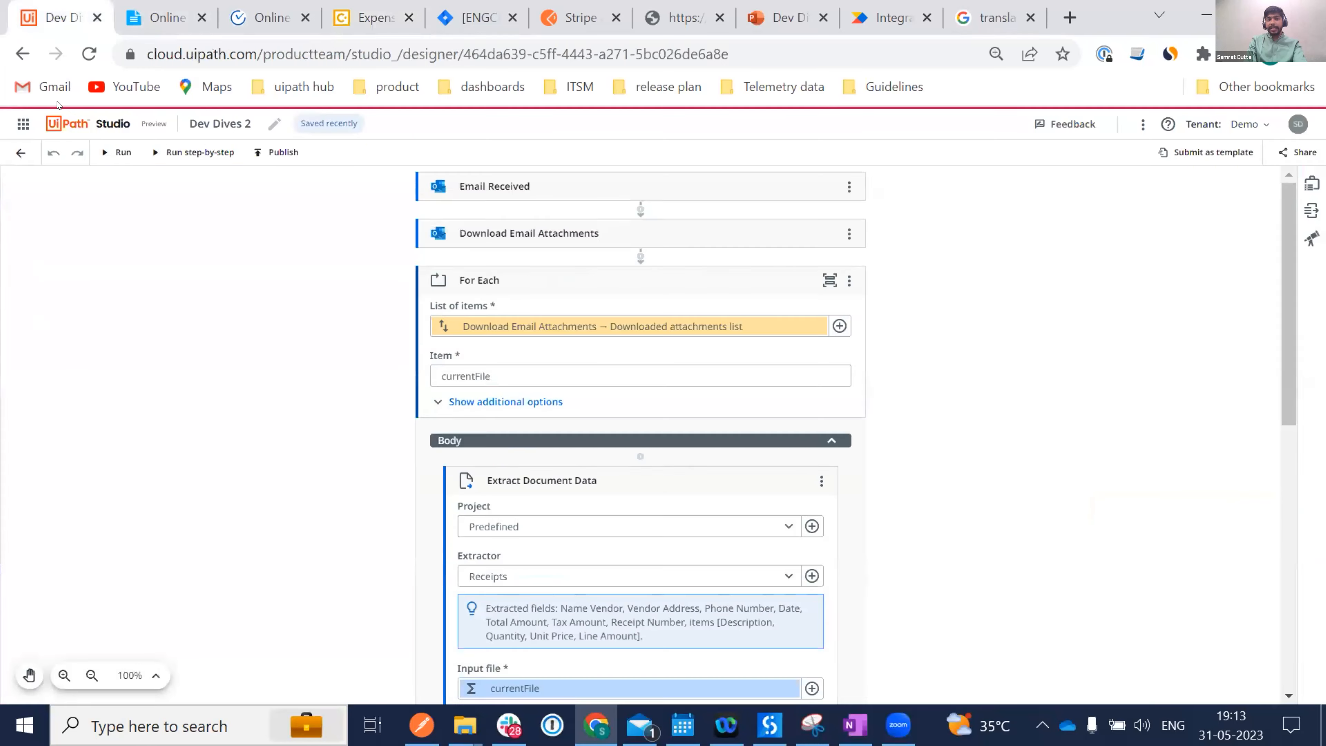
Run Dev Dives 2 and follow the Run output through build, package restore and execution.
{"action": "left_click", "coordinate": [110, 152]}
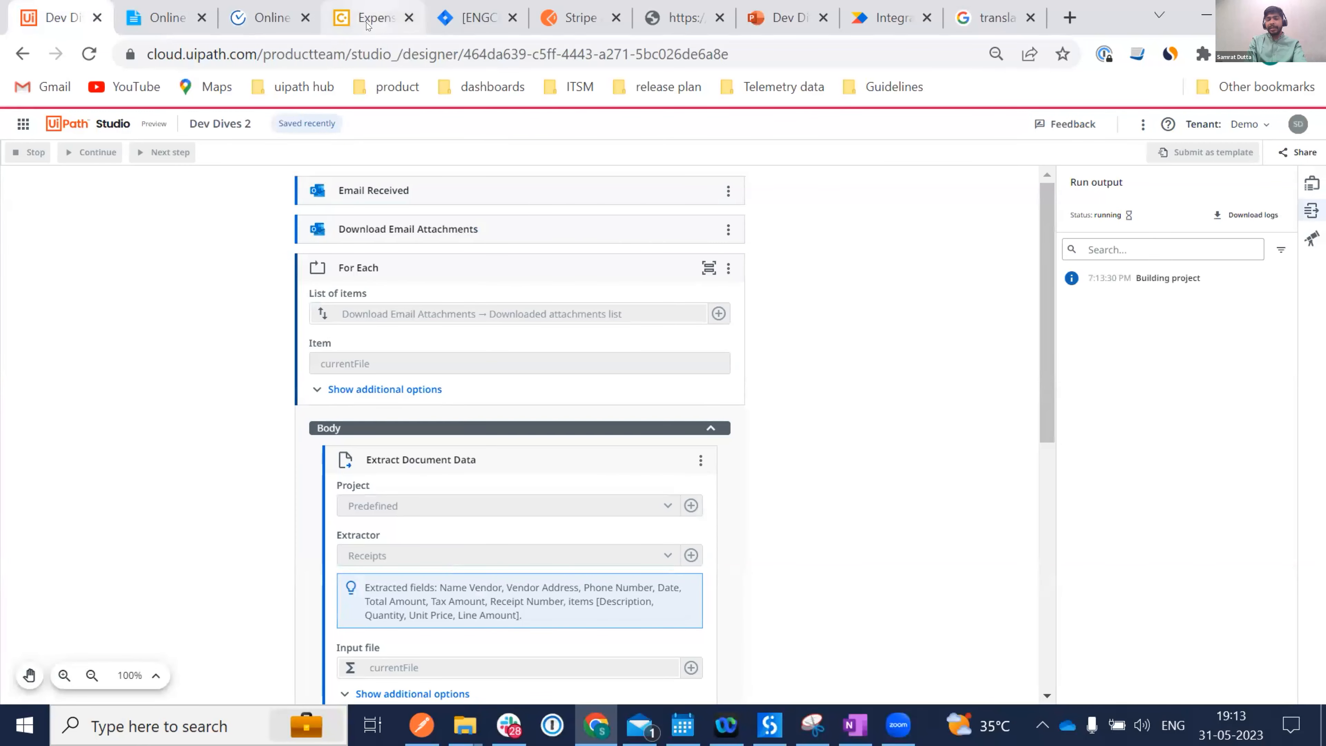
{"action": "mouse_move", "coordinate": [366, 19]}
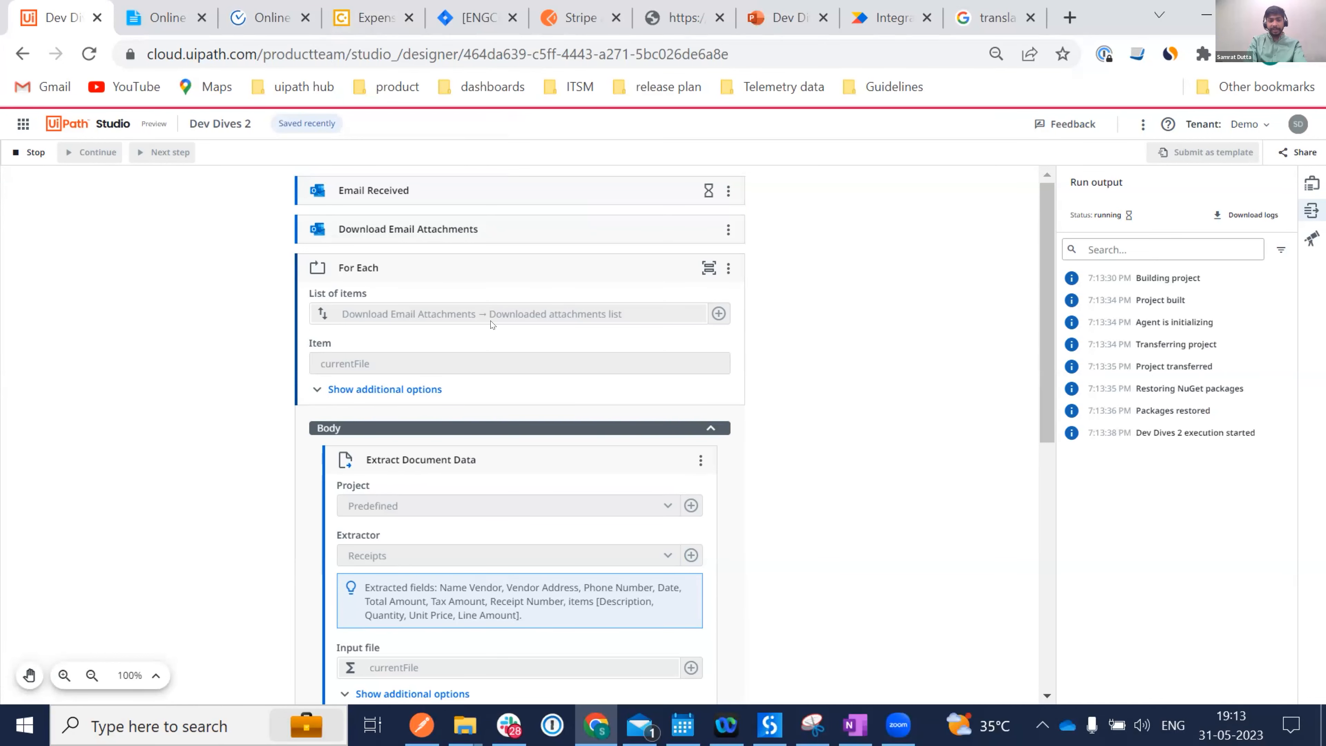
{"action": "scroll", "coordinate": [490, 324], "scroll_direction": "down", "scroll_amount": 10}
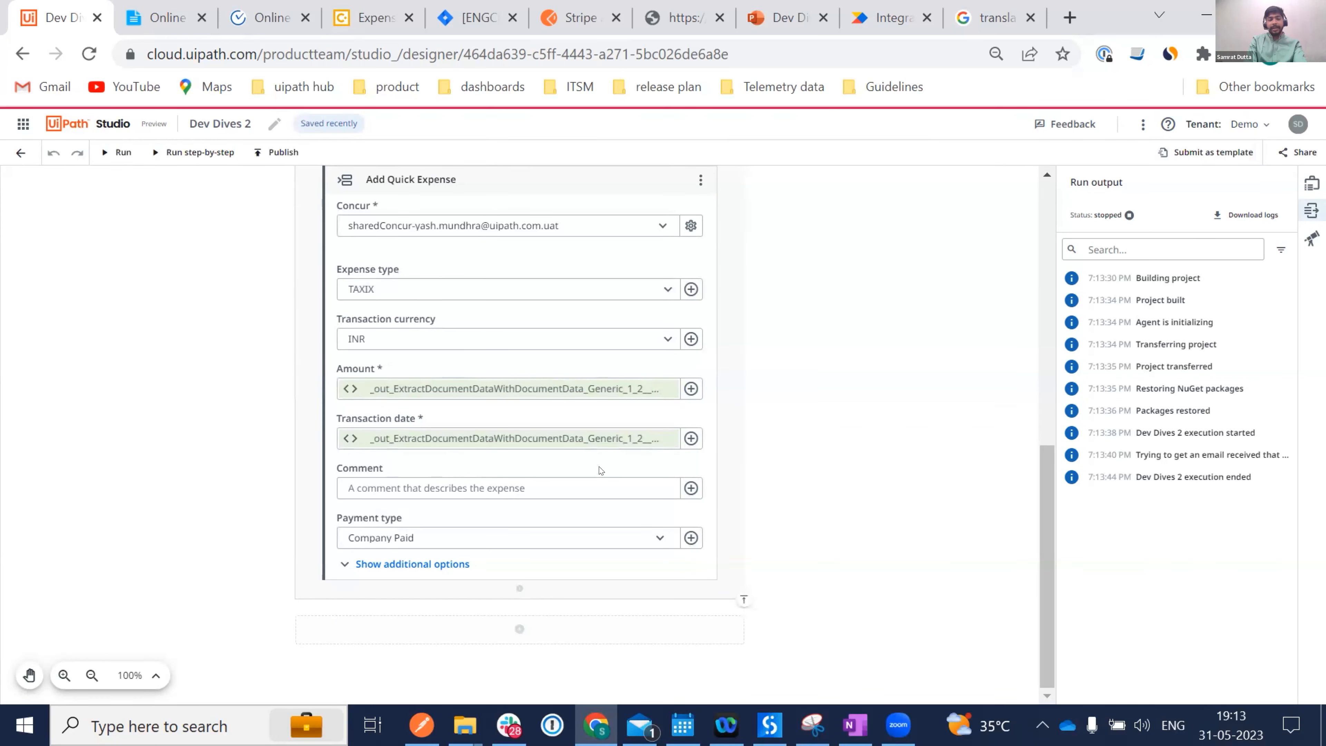
Insert Concur Upload Receipt Image below Add Quick Expense, with File Resource set to variable currentFile.
{"action": "left_click", "coordinate": [518, 589]}
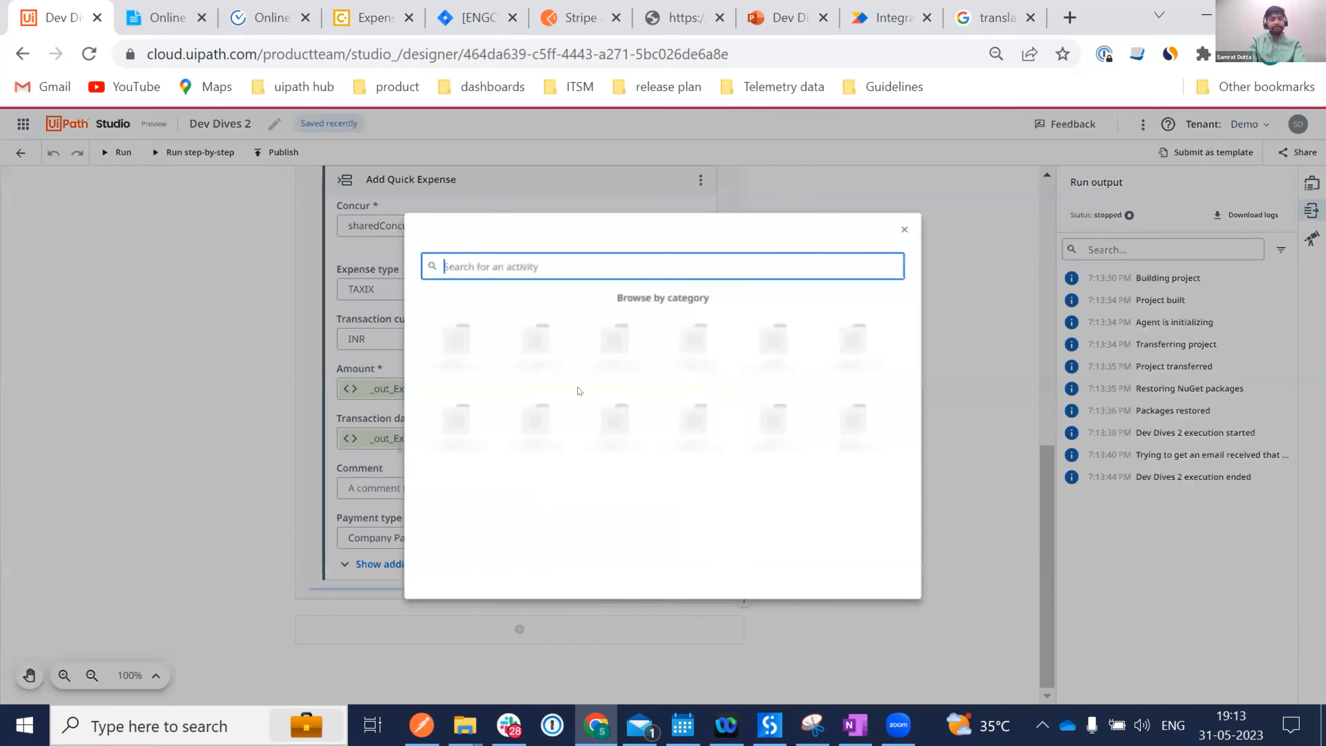
{"action": "type", "text": "Uplo"}
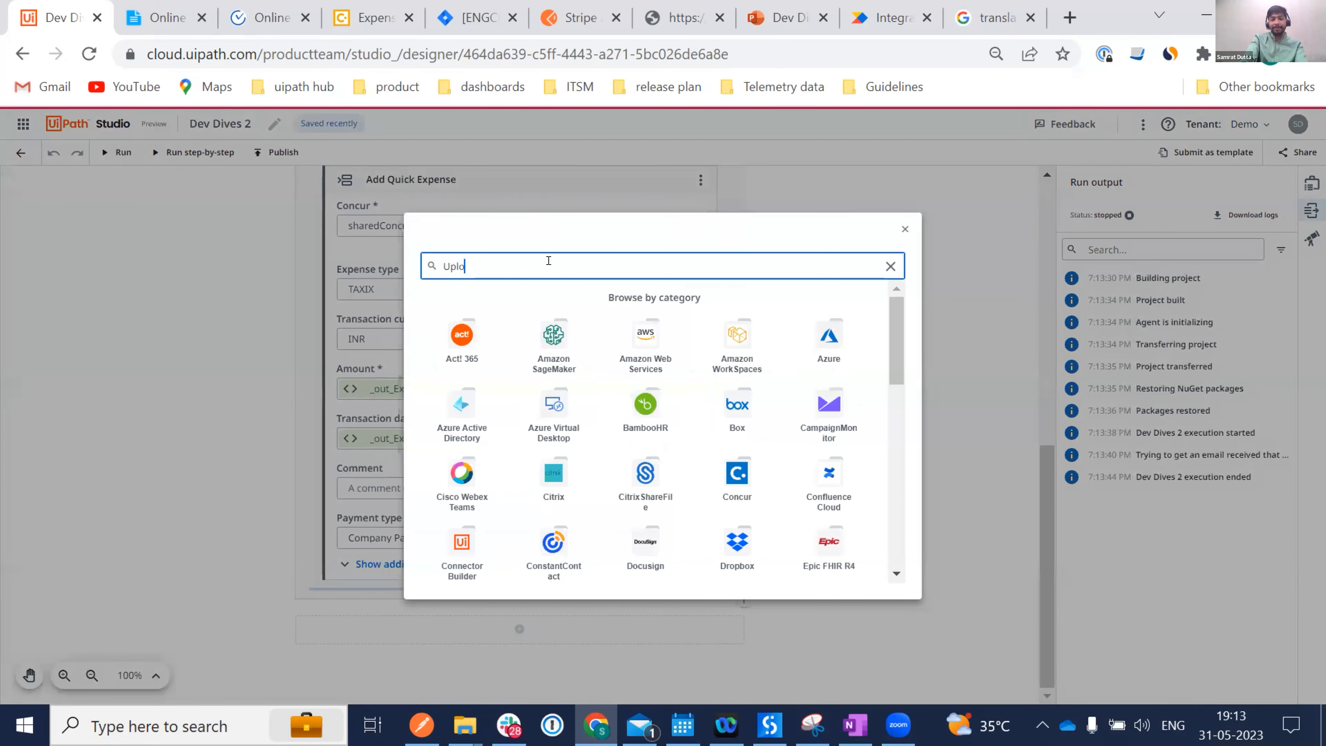
{"action": "type", "text": "ad Expe"}
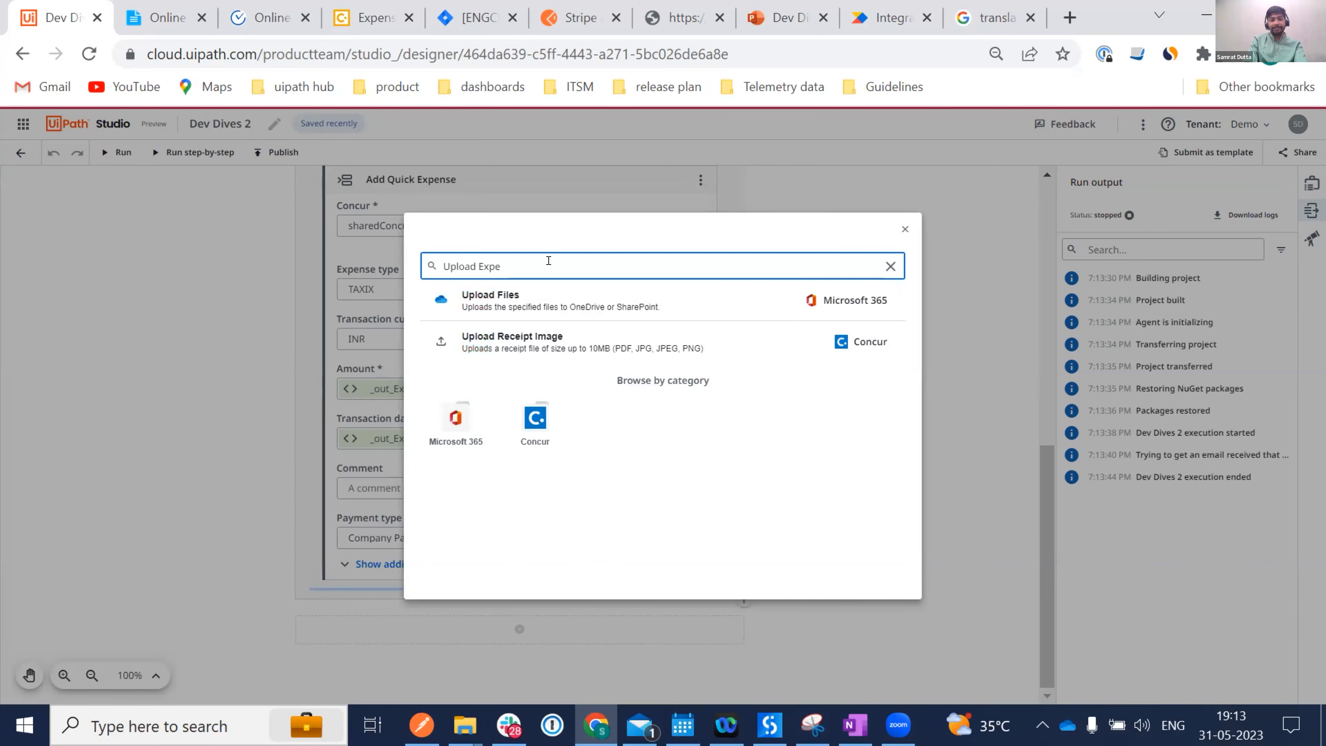
{"action": "left_click", "coordinate": [562, 340]}
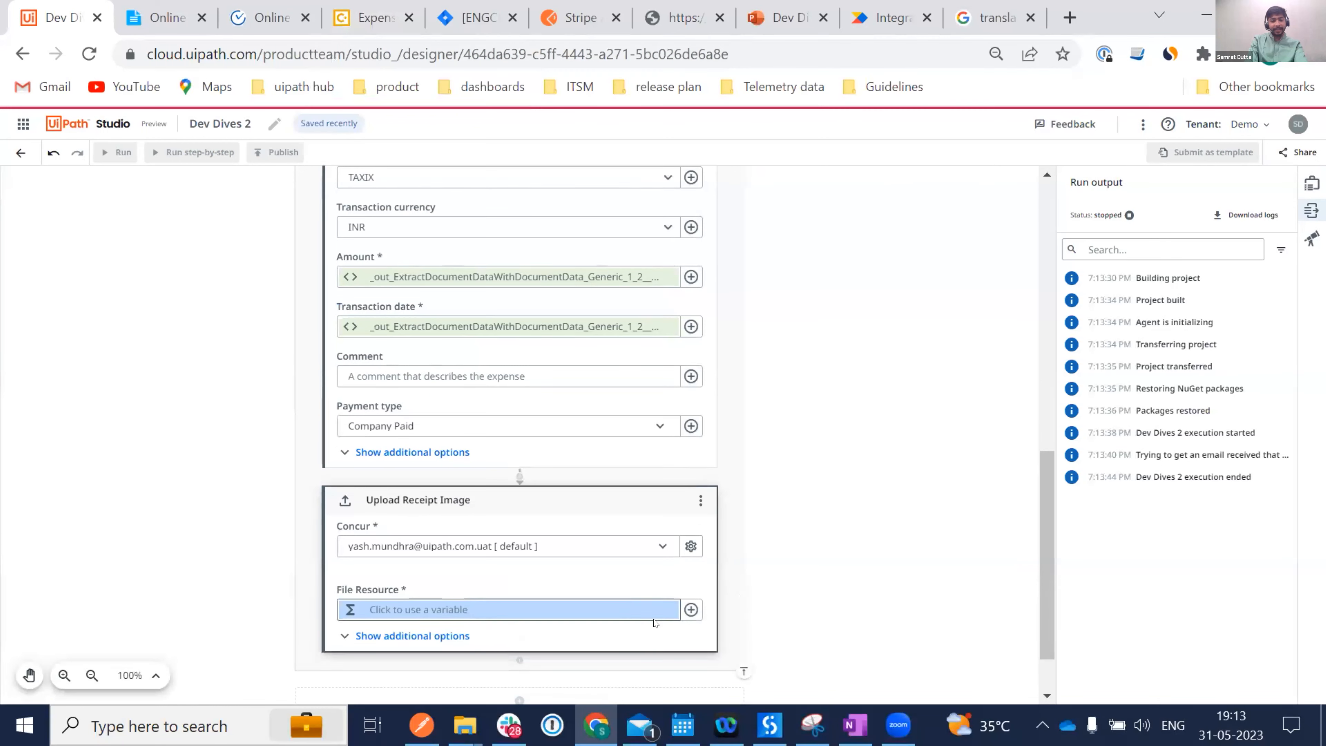
{"action": "left_click", "coordinate": [690, 610]}
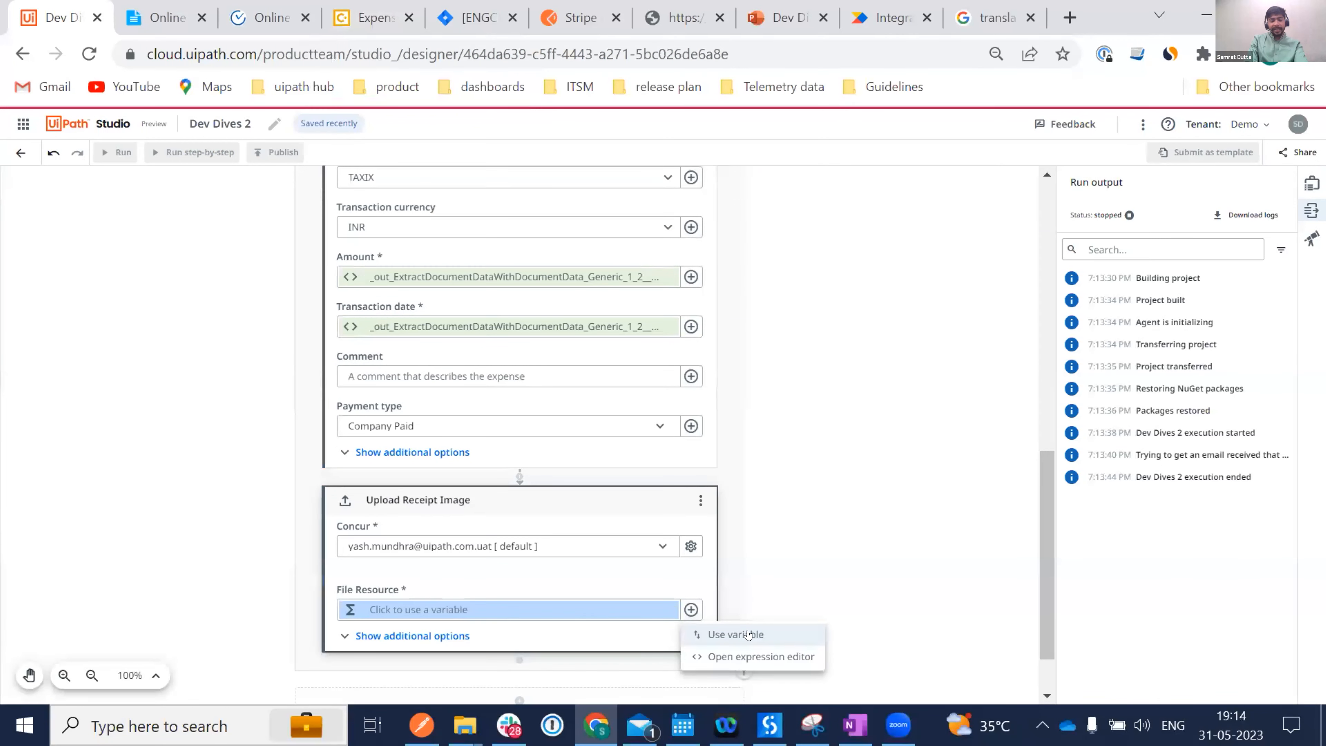
{"action": "left_click", "coordinate": [736, 633]}
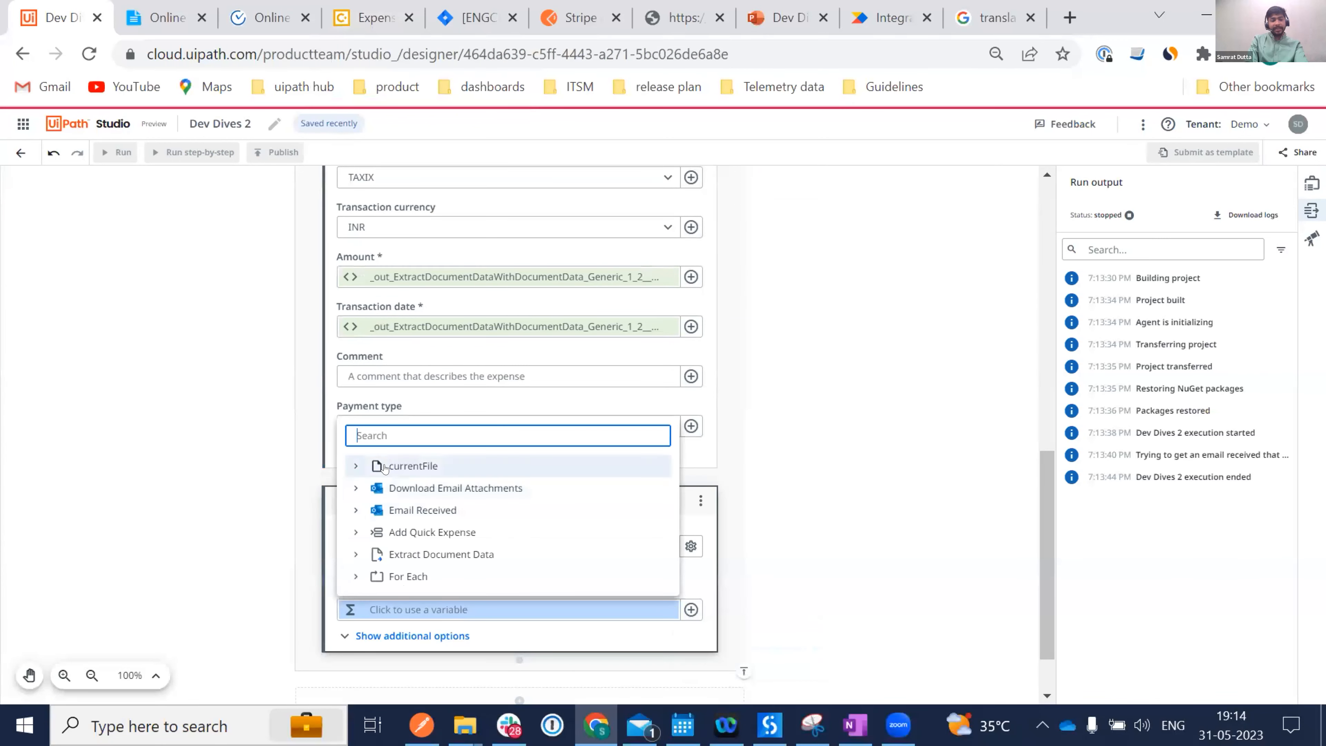
{"action": "left_click", "coordinate": [387, 464]}
{"action": "left_click", "coordinate": [433, 356]}
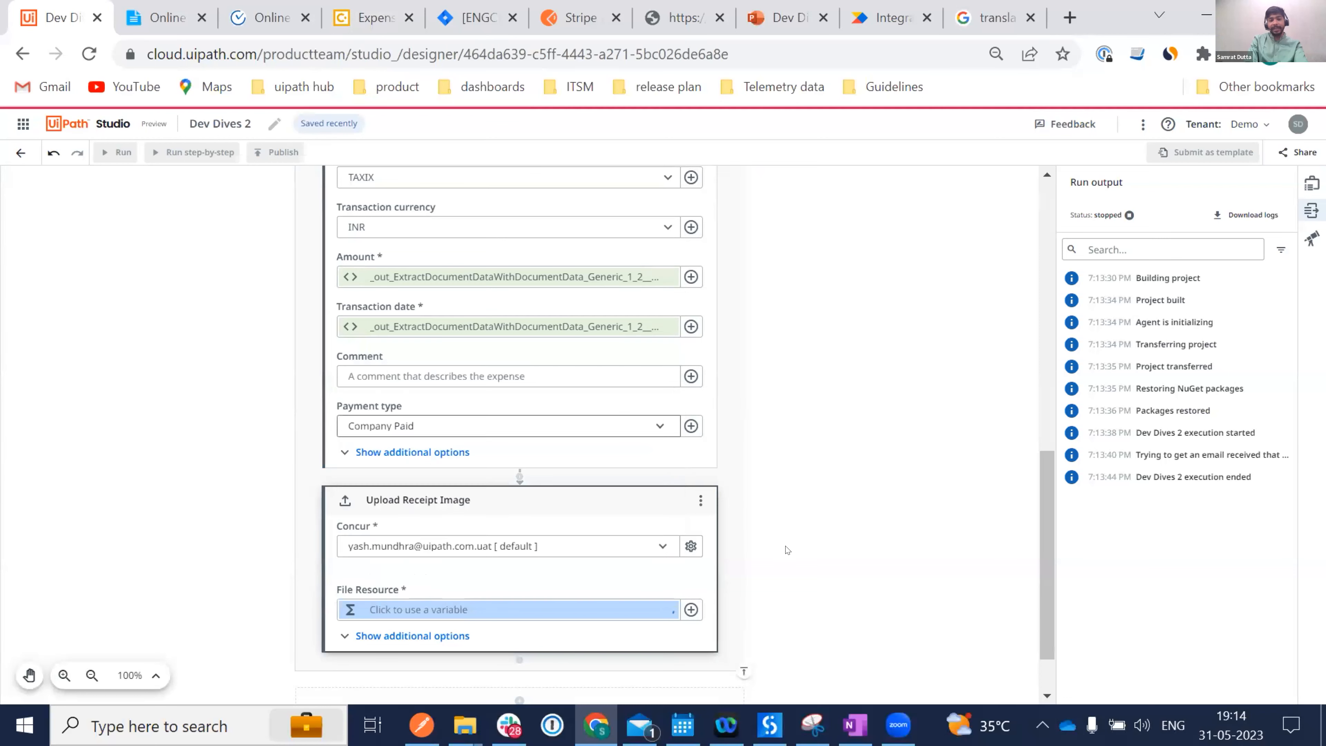
{"action": "scroll", "coordinate": [785, 548], "scroll_direction": "up", "scroll_amount": 10}
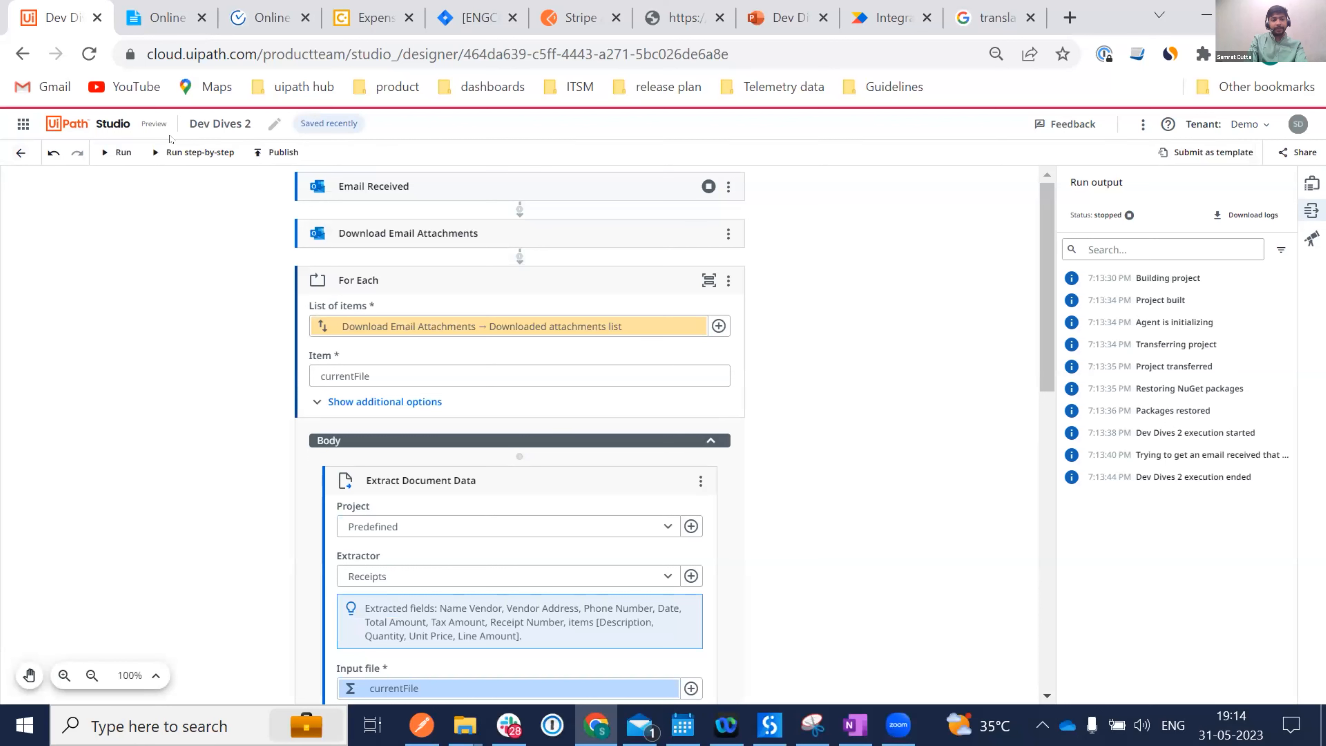
Run the updated Dev Dives 2 workflow and watch the canvas until Run output shows succeeded.
{"action": "left_click", "coordinate": [183, 152]}
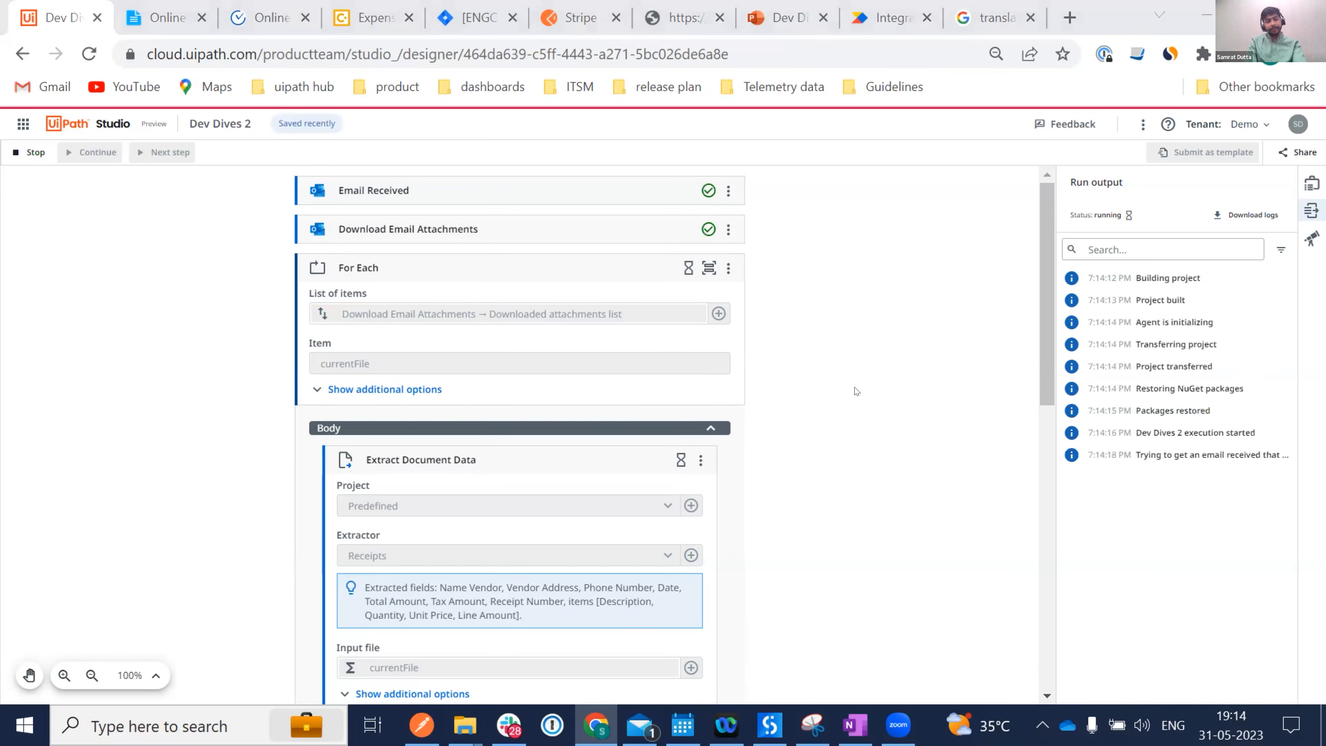
{"action": "scroll", "coordinate": [855, 390], "scroll_direction": "down", "scroll_amount": 2}
{"action": "scroll", "coordinate": [856, 390], "scroll_direction": "up", "scroll_amount": 1}
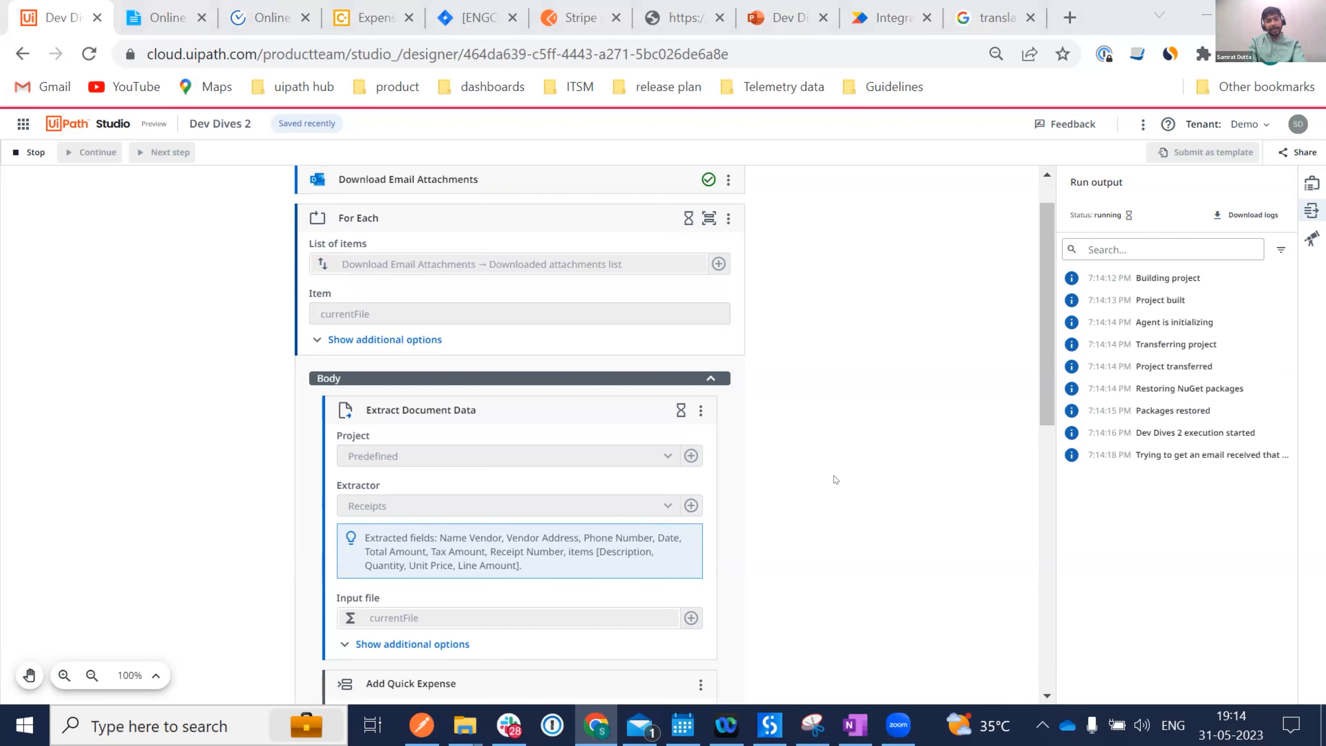
{"action": "scroll", "coordinate": [835, 479], "scroll_direction": "down", "scroll_amount": 4}
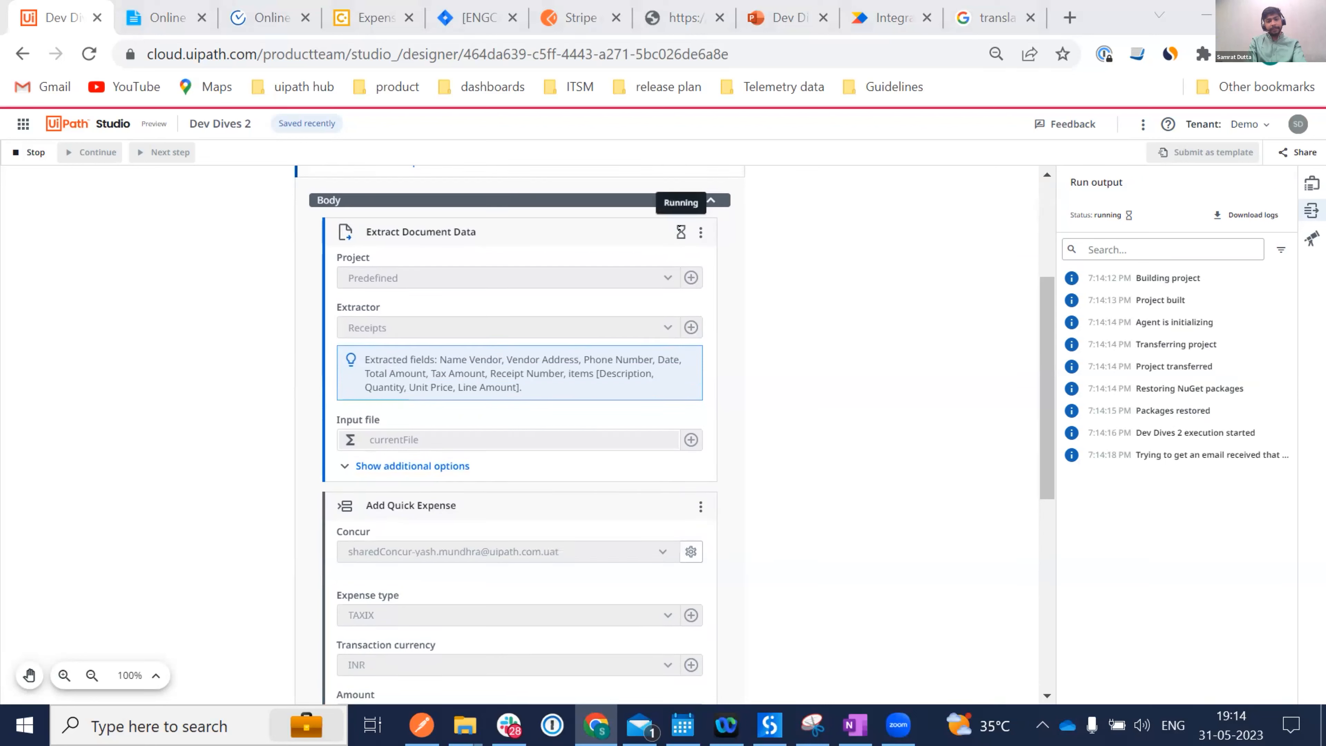
{"action": "scroll", "coordinate": [844, 415], "scroll_direction": "down", "scroll_amount": 4}
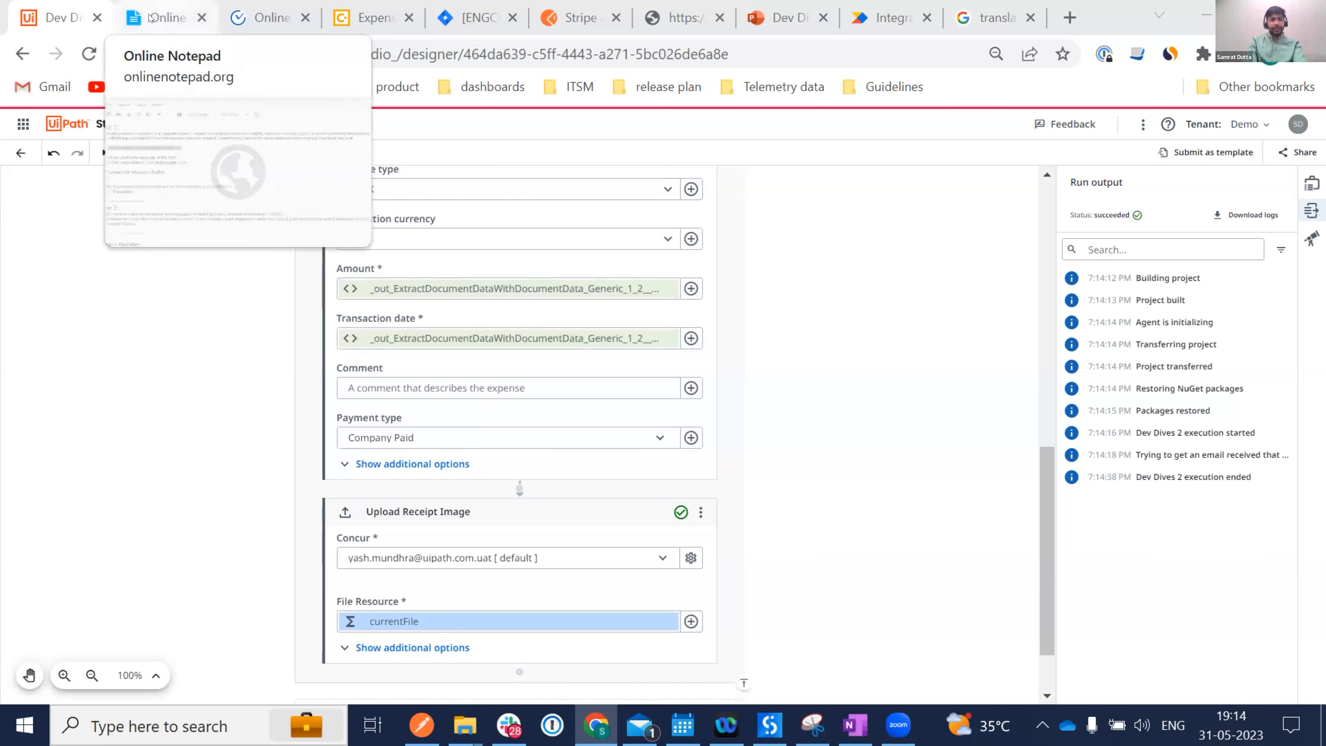
Reload Concur, preview the uploaded ₹320.85 Uber receipt, then go back to Studio Web.
{"action": "left_click", "coordinate": [368, 17]}
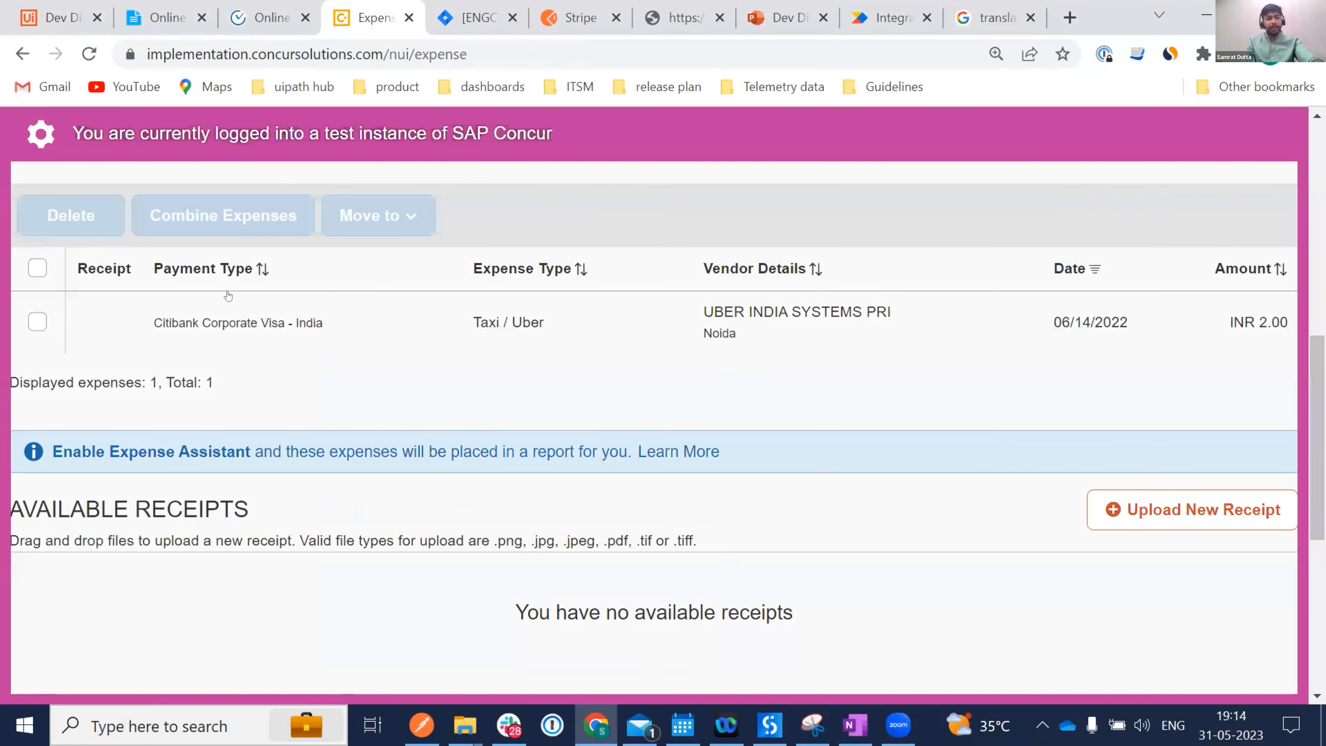
{"action": "key", "text": "F5"}
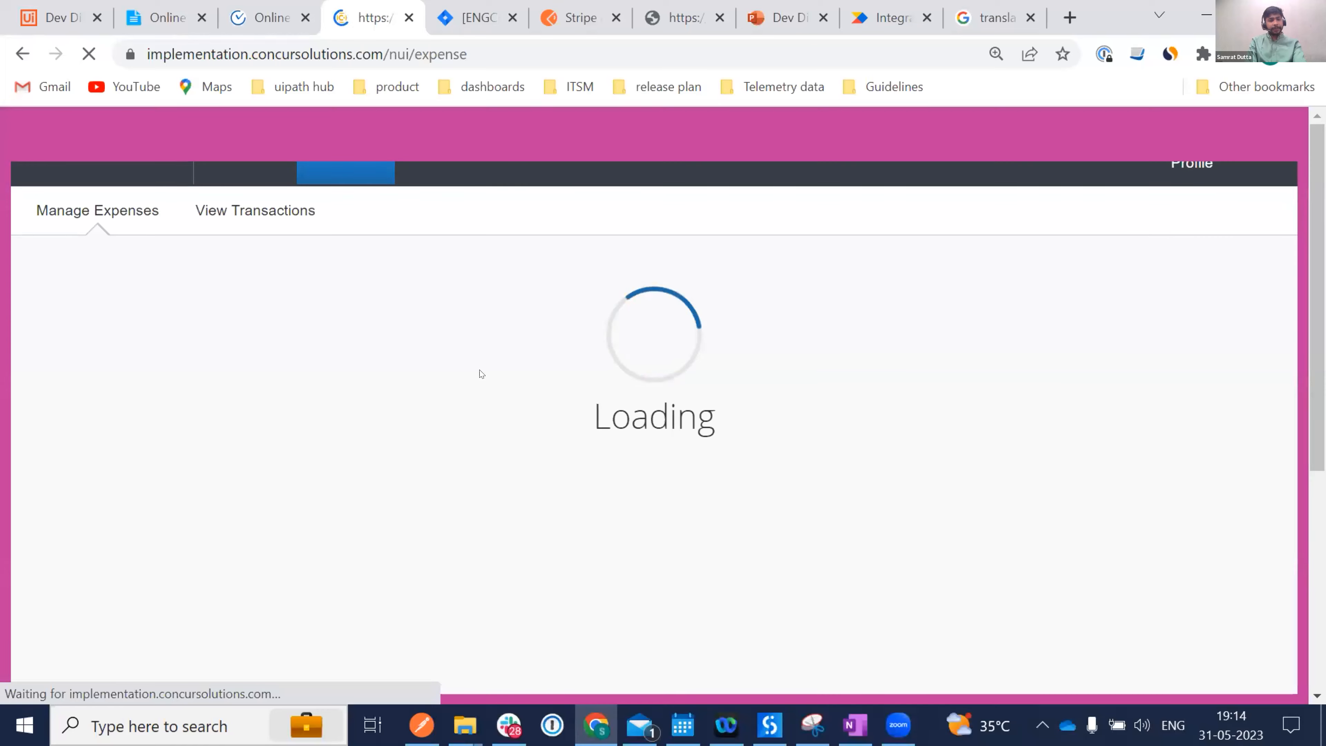
{"action": "scroll", "coordinate": [270, 417], "scroll_direction": "down", "scroll_amount": 5}
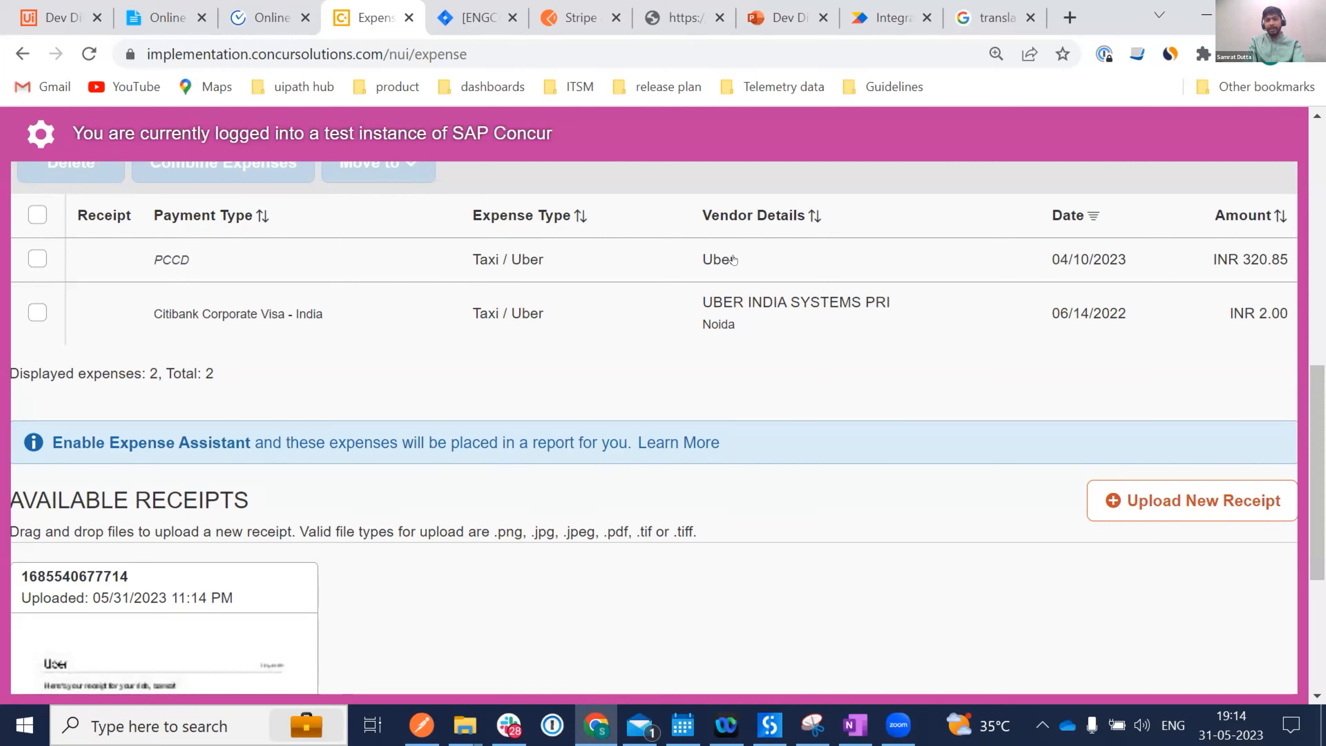
{"action": "scroll", "coordinate": [571, 397], "scroll_direction": "down", "scroll_amount": 1}
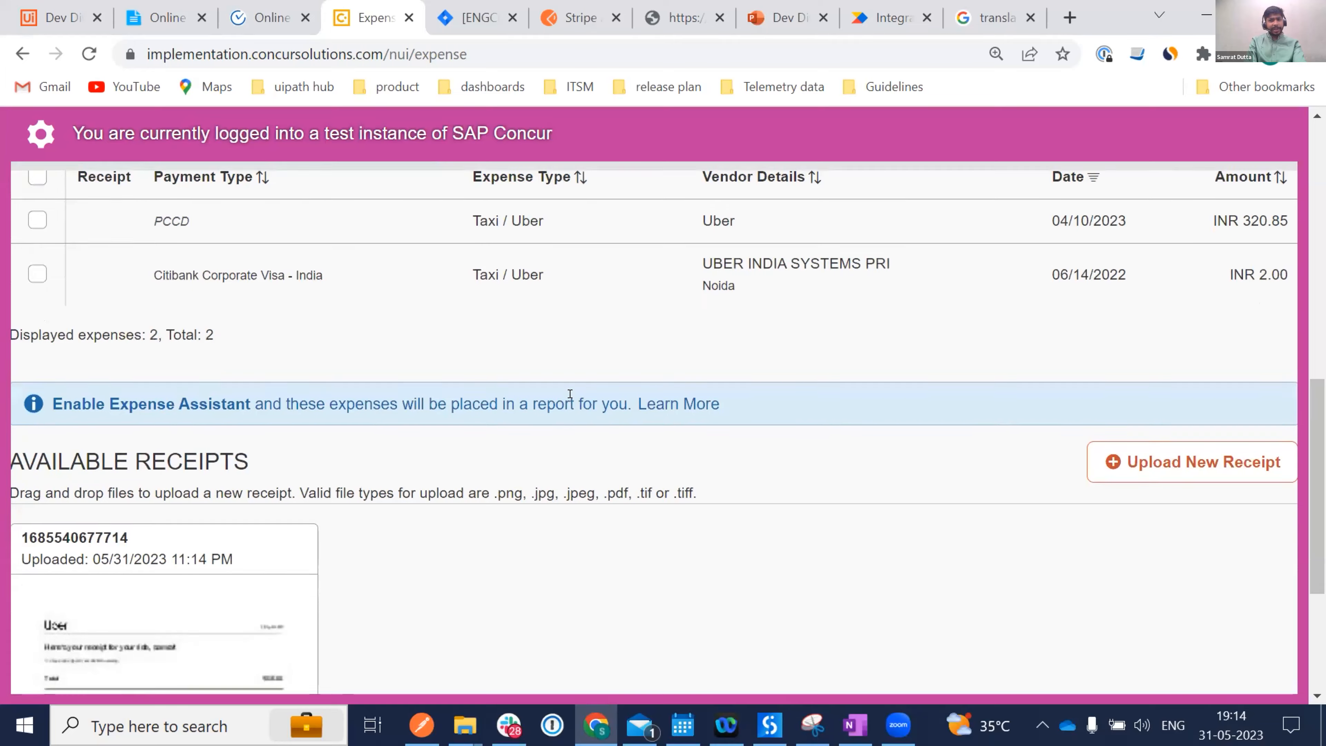
{"action": "scroll", "coordinate": [570, 394], "scroll_direction": "down", "scroll_amount": 3}
{"action": "left_click", "coordinate": [168, 502]}
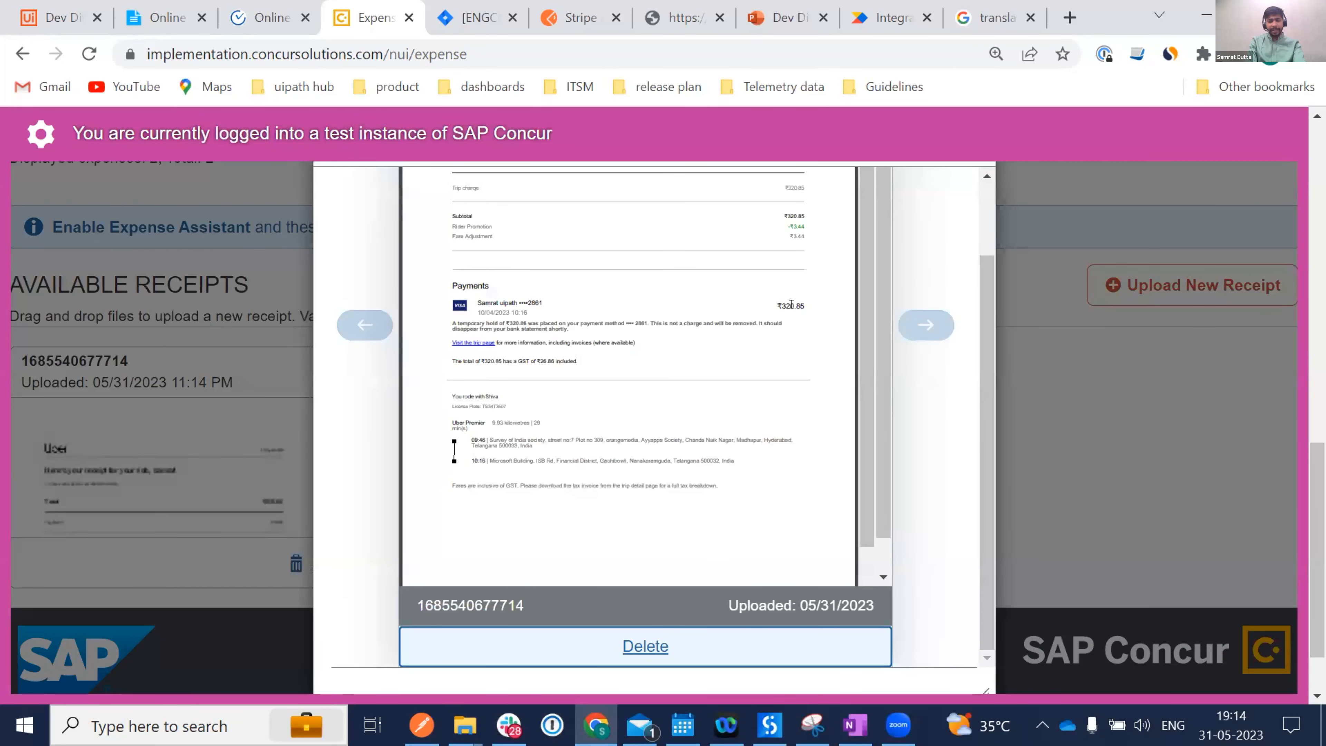
{"action": "scroll", "coordinate": [792, 304], "scroll_direction": "up", "scroll_amount": 3}
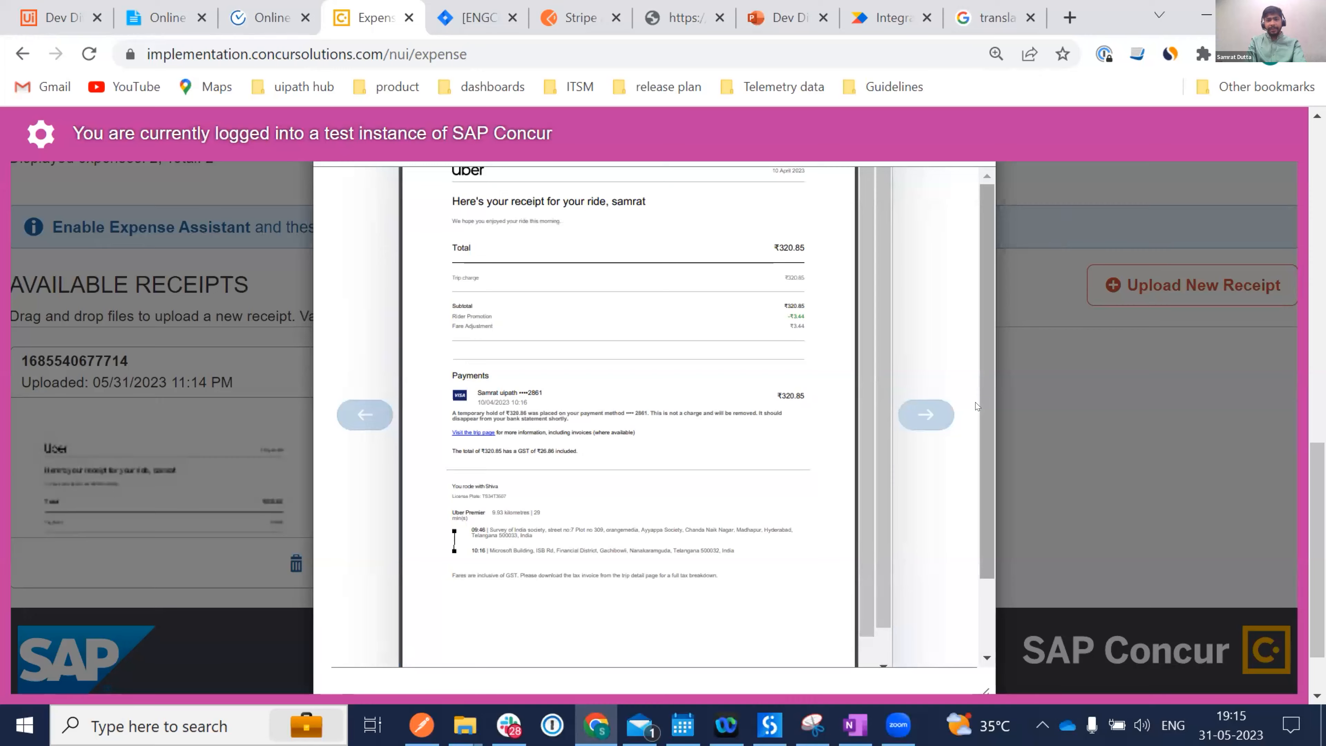
{"action": "left_click", "coordinate": [1143, 285]}
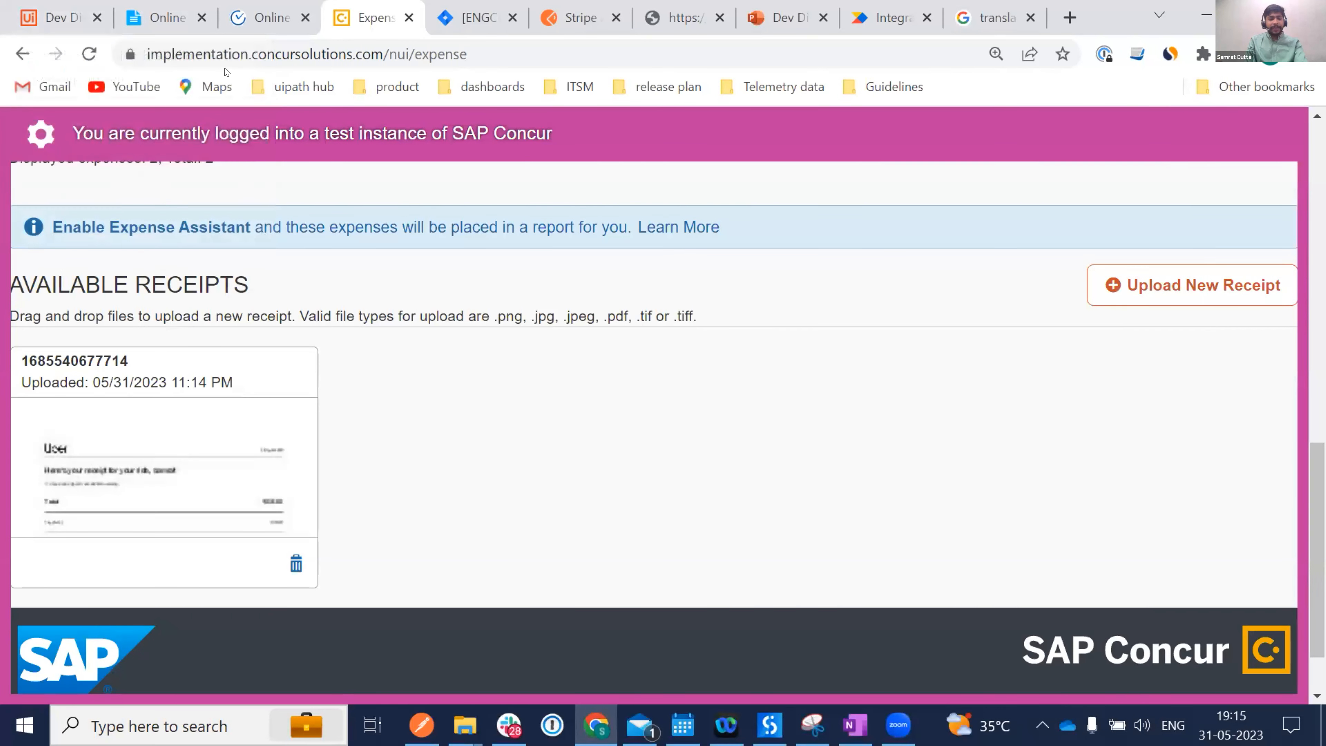
{"action": "left_click", "coordinate": [46, 19]}
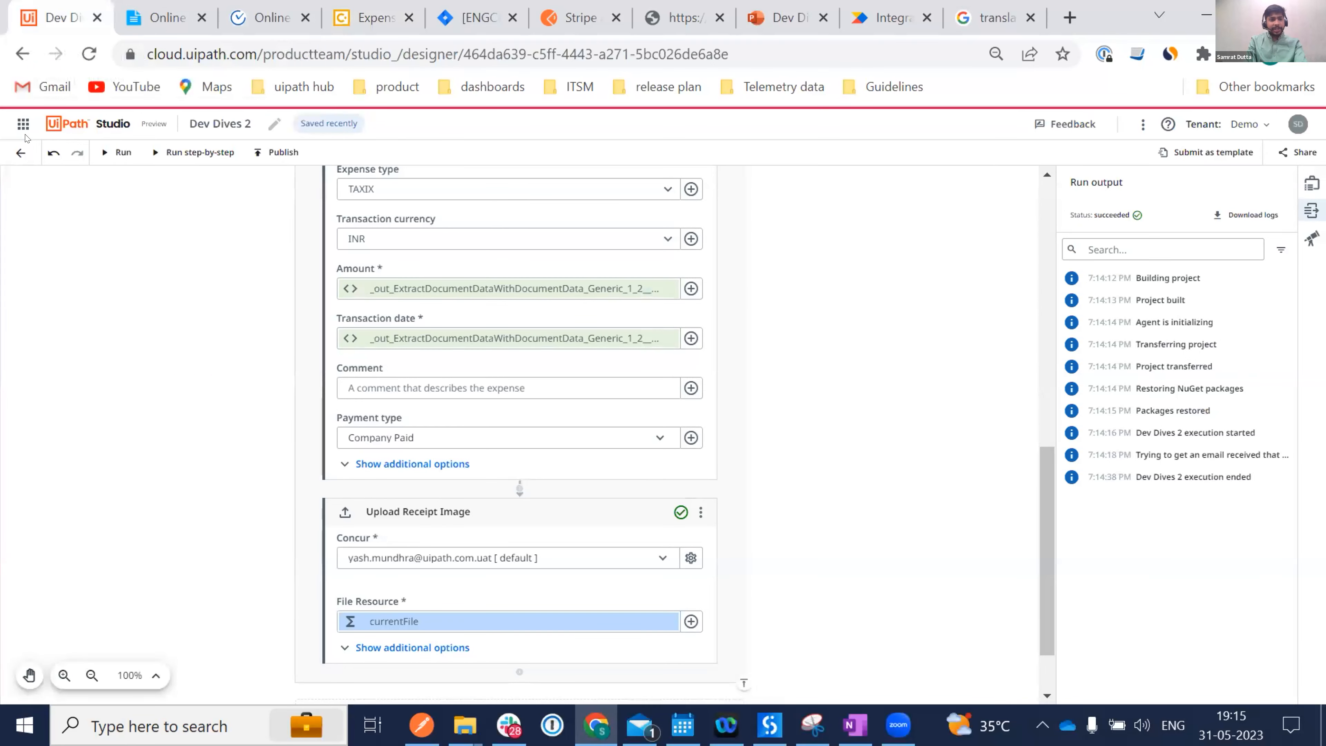
Go from the projects list to Integration Service's Connector Builder.
{"action": "left_click", "coordinate": [18, 152]}
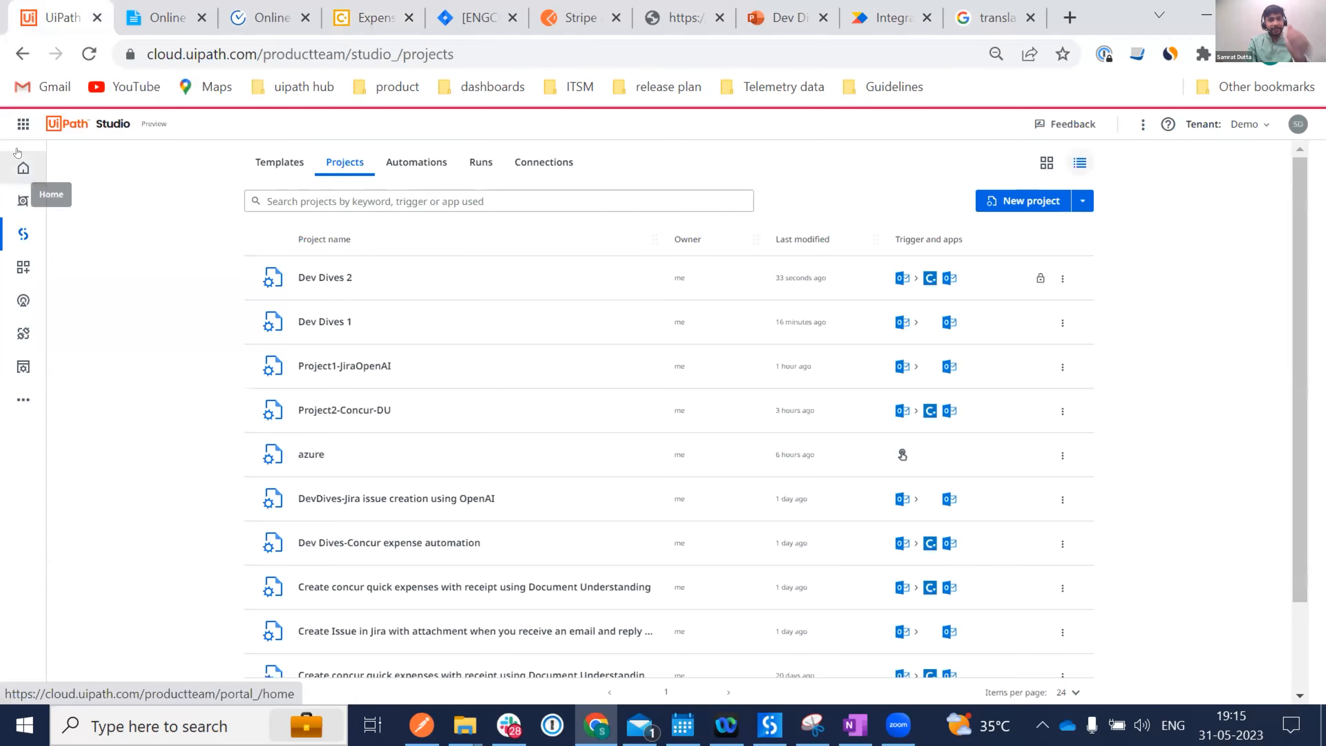
{"action": "left_click", "coordinate": [22, 334]}
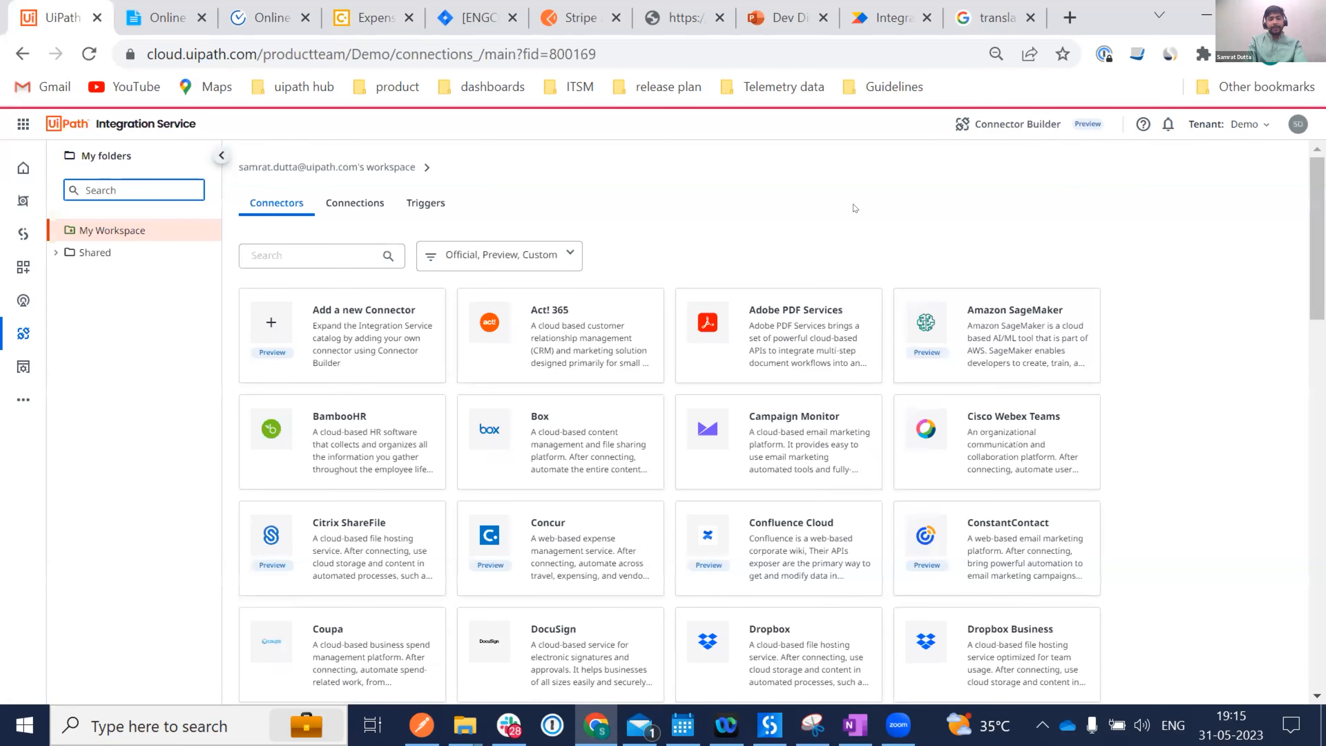
{"action": "left_click", "coordinate": [990, 126]}
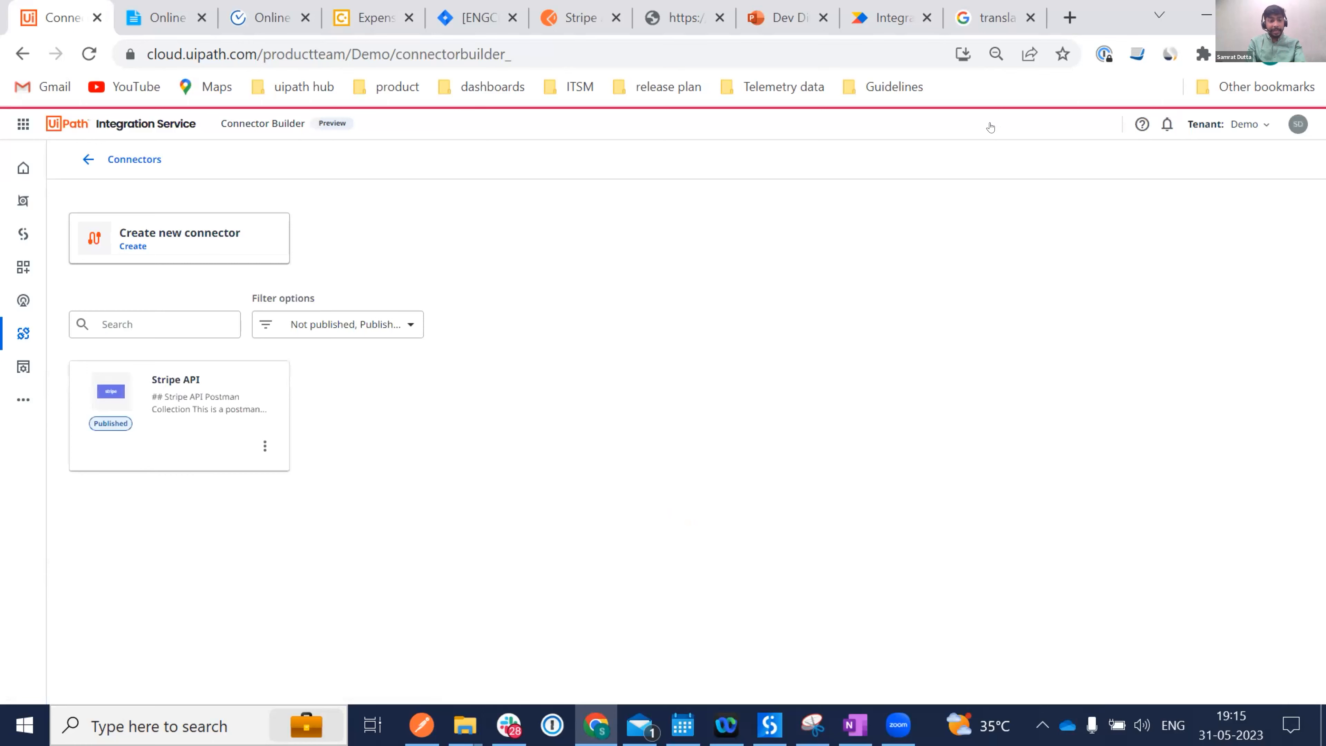
Attempt to delete the Stripe API connector via More options, confirming, then retry.
{"action": "left_click", "coordinate": [263, 446]}
{"action": "left_click", "coordinate": [243, 503]}
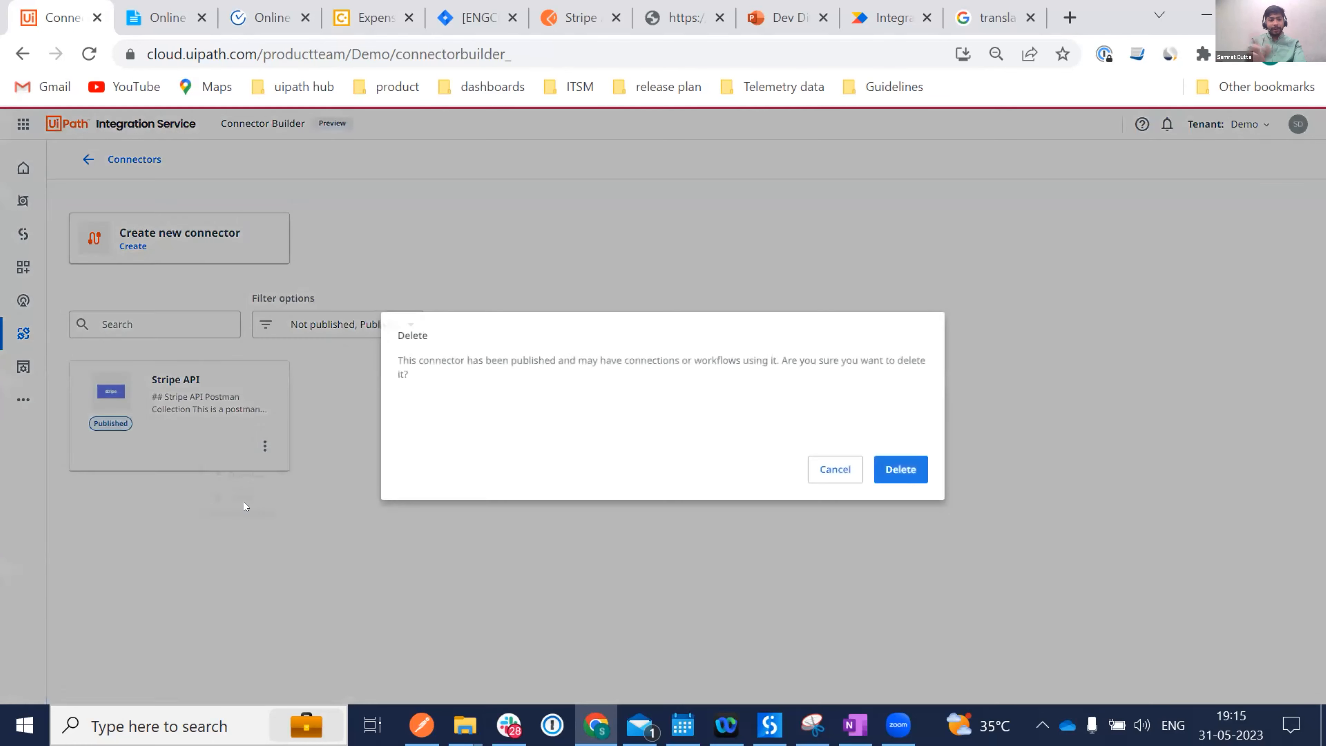
{"action": "left_click", "coordinate": [891, 471]}
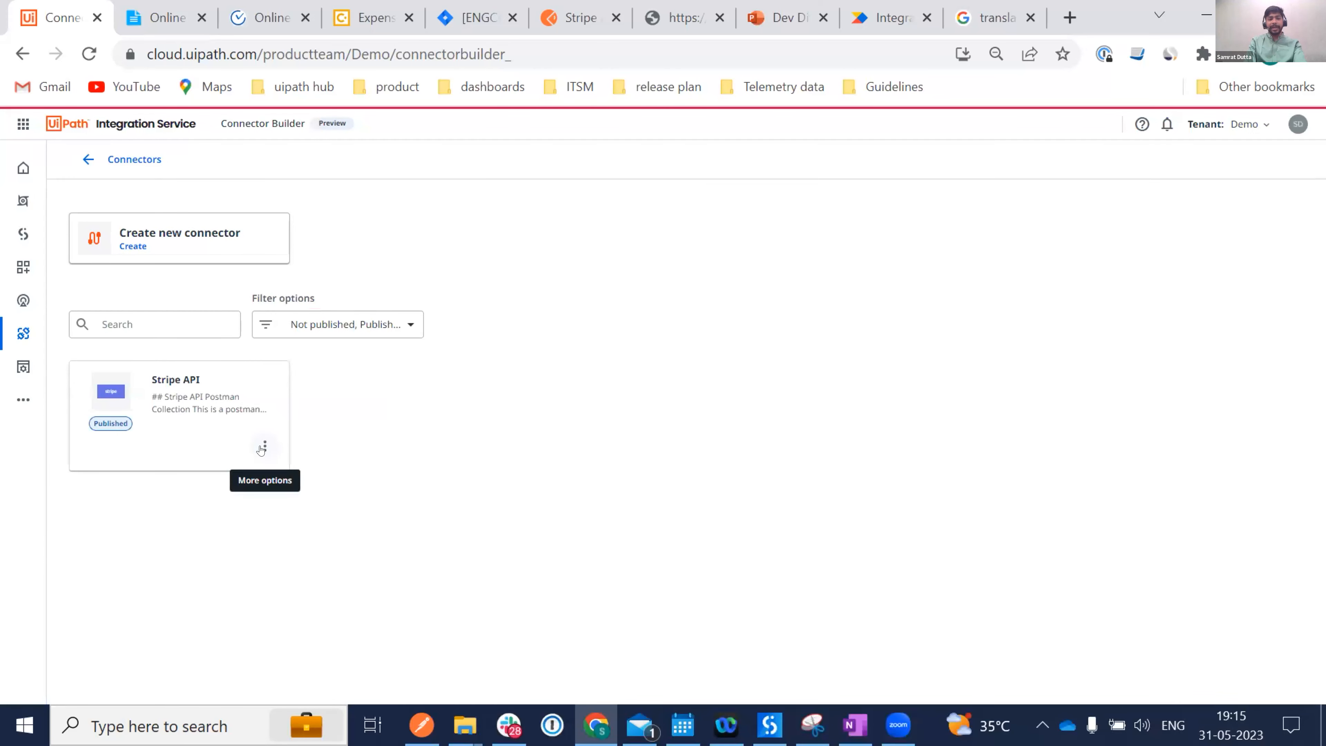
{"action": "left_click", "coordinate": [263, 447]}
{"action": "left_click", "coordinate": [232, 506]}
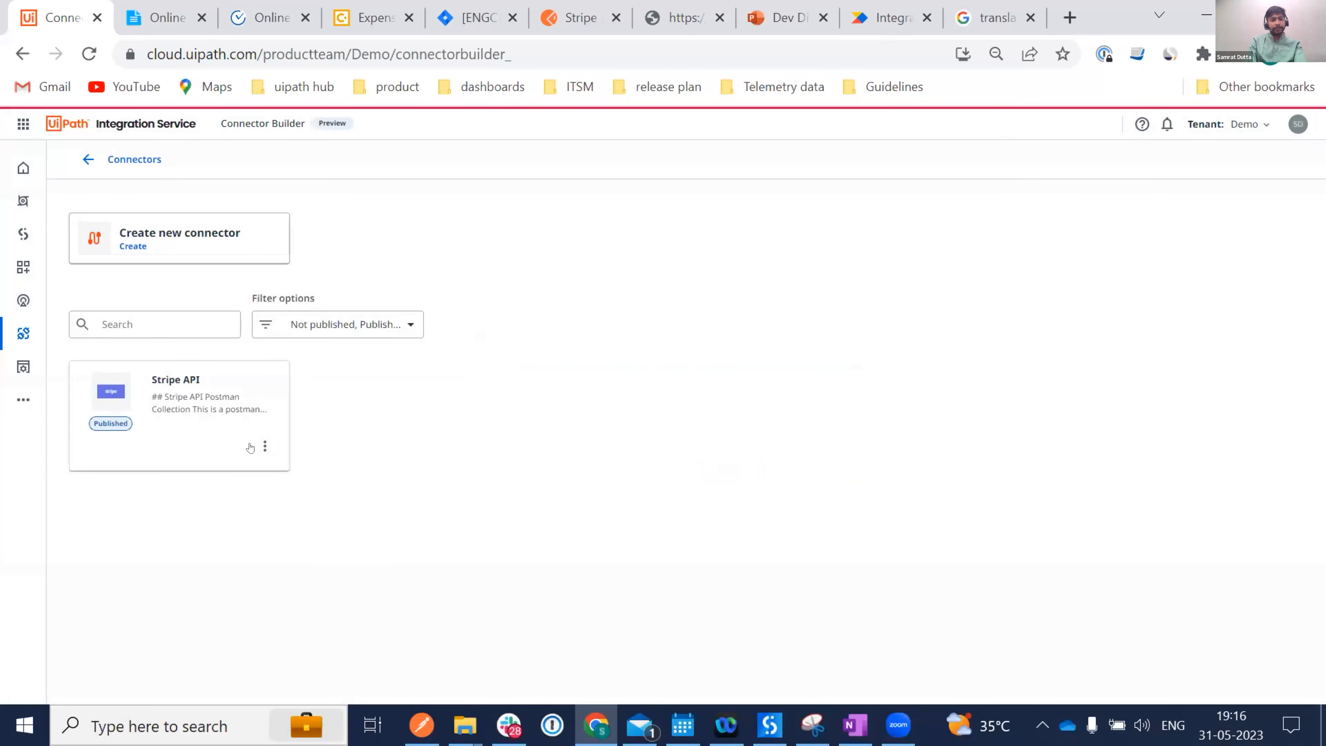
Start a new connector, dismiss the gateway timeout error, and stay on From local file.
{"action": "left_click", "coordinate": [170, 249]}
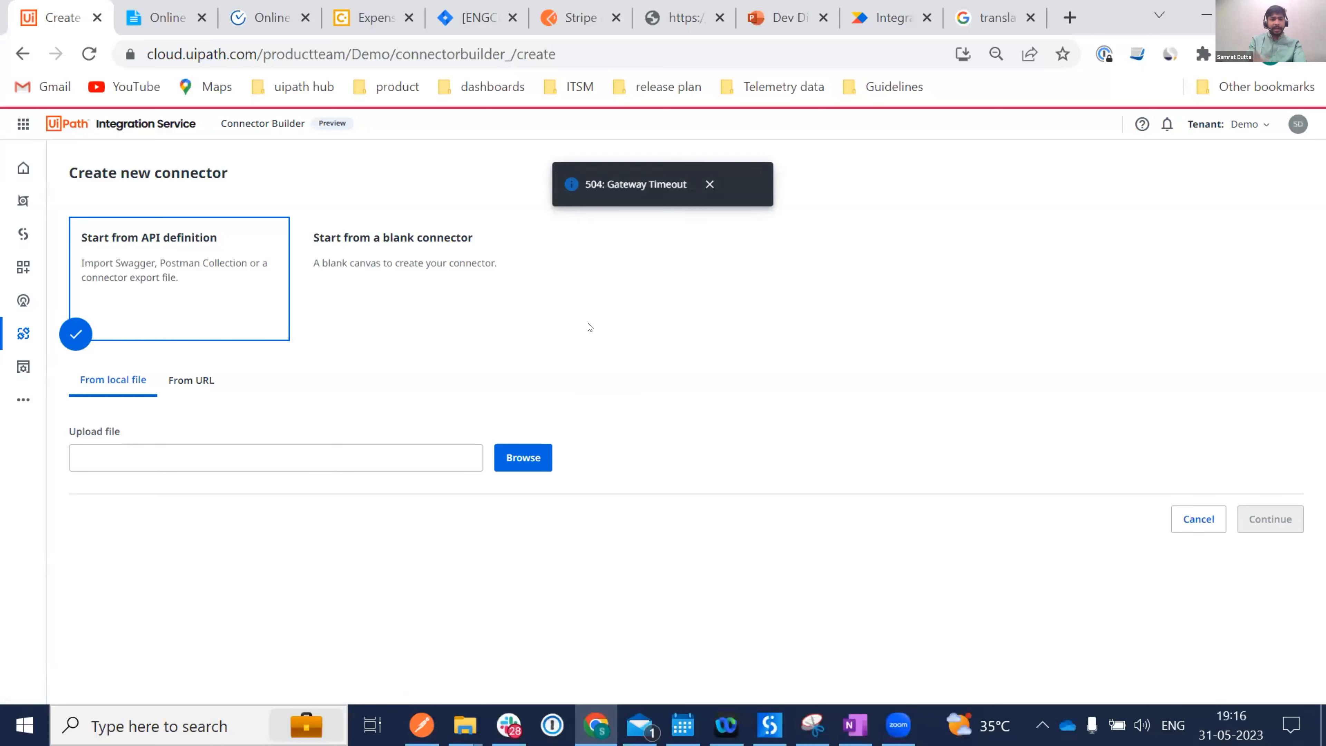
{"action": "left_click", "coordinate": [710, 183]}
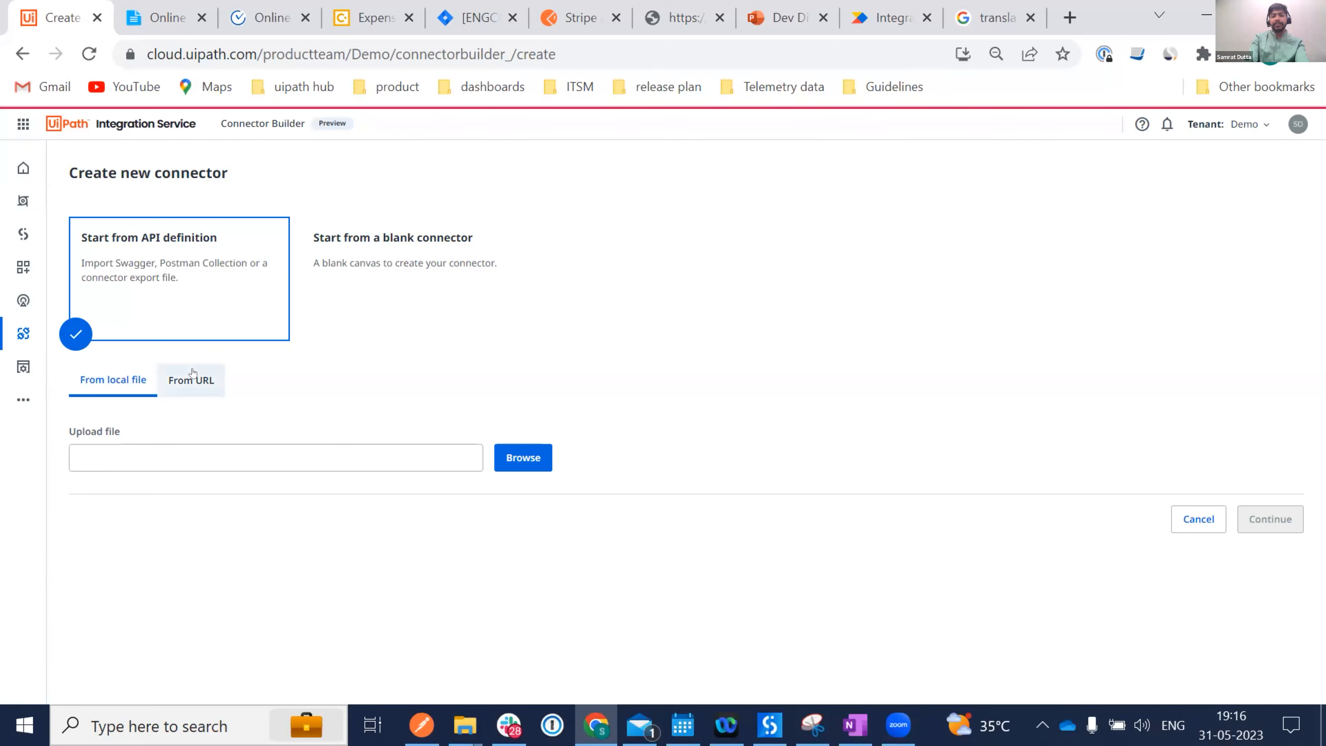
{"action": "left_click", "coordinate": [191, 379]}
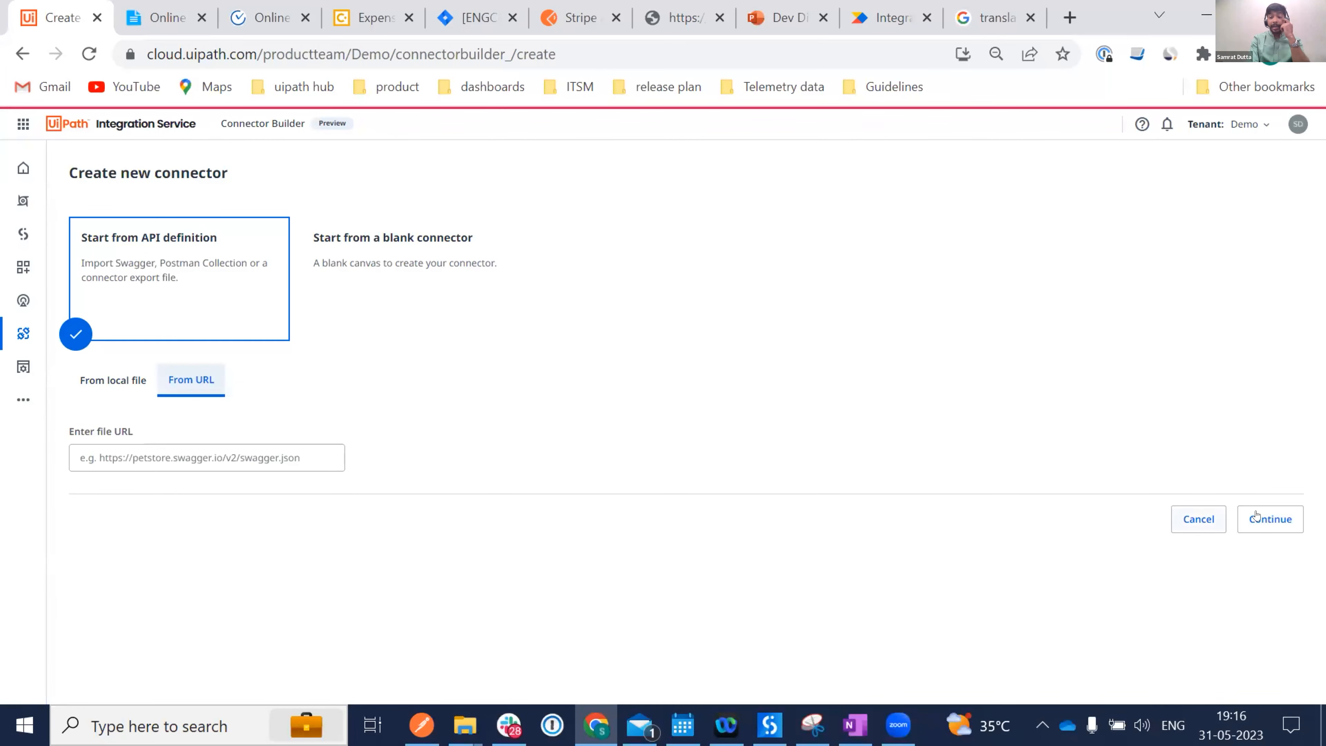
{"action": "left_click", "coordinate": [105, 391]}
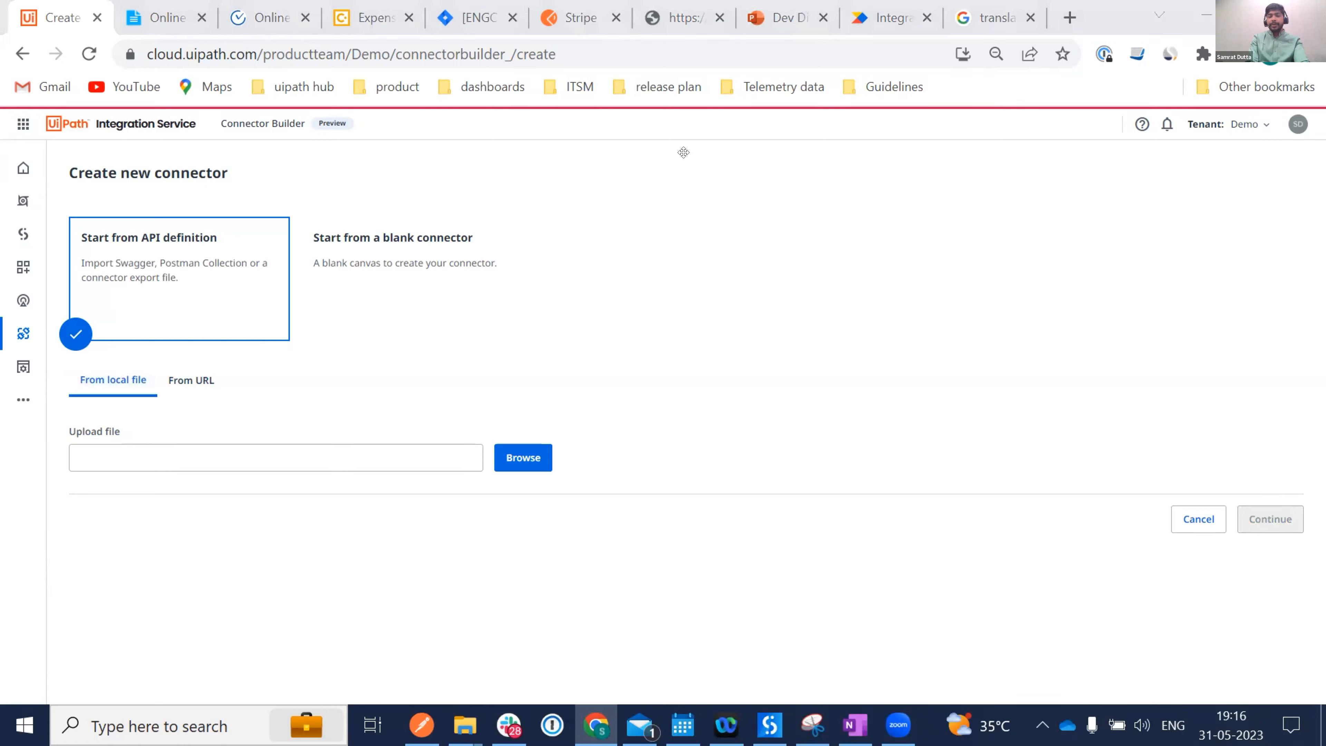
Browse to and load Stripe API.postman_collection.json as the API definition.
{"action": "left_click", "coordinate": [533, 457]}
{"action": "left_click_drag", "start_coordinate": [378, 233], "coordinate": [377, 357]}
{"action": "left_click", "coordinate": [243, 218]}
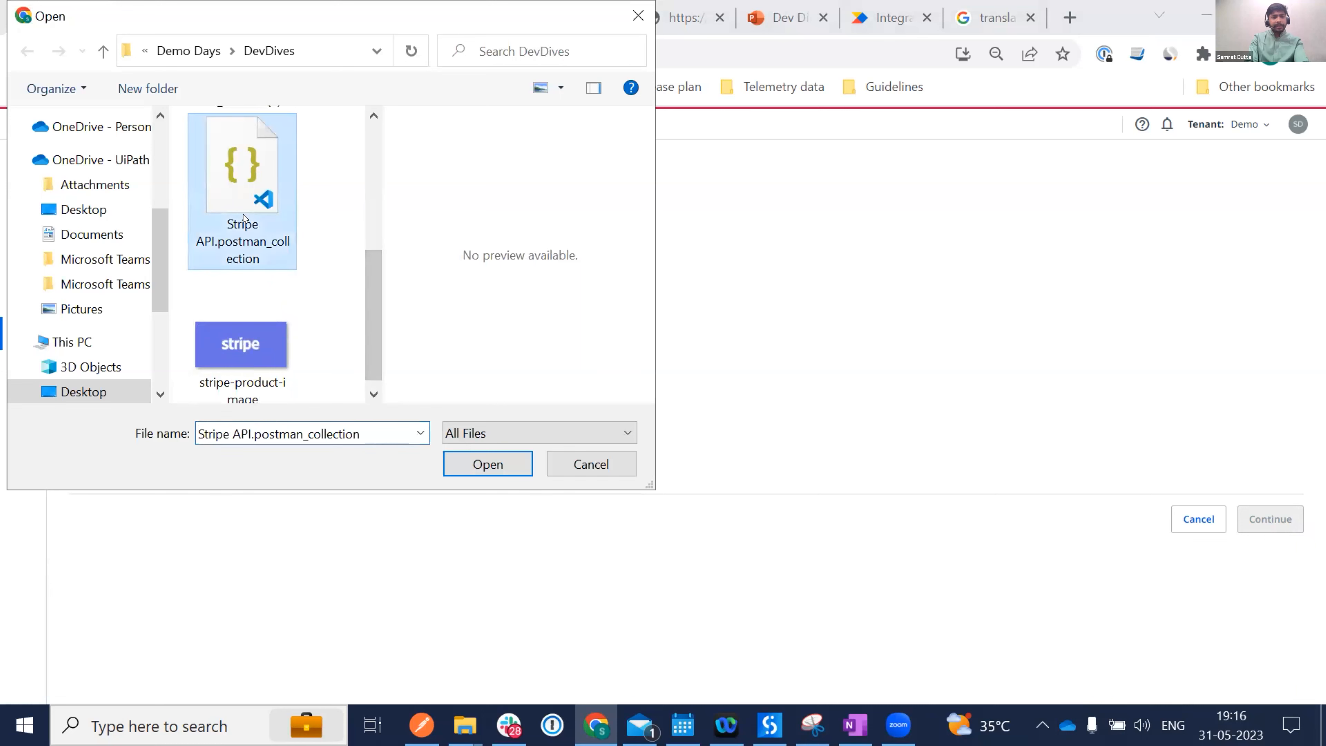
{"action": "left_click", "coordinate": [479, 470]}
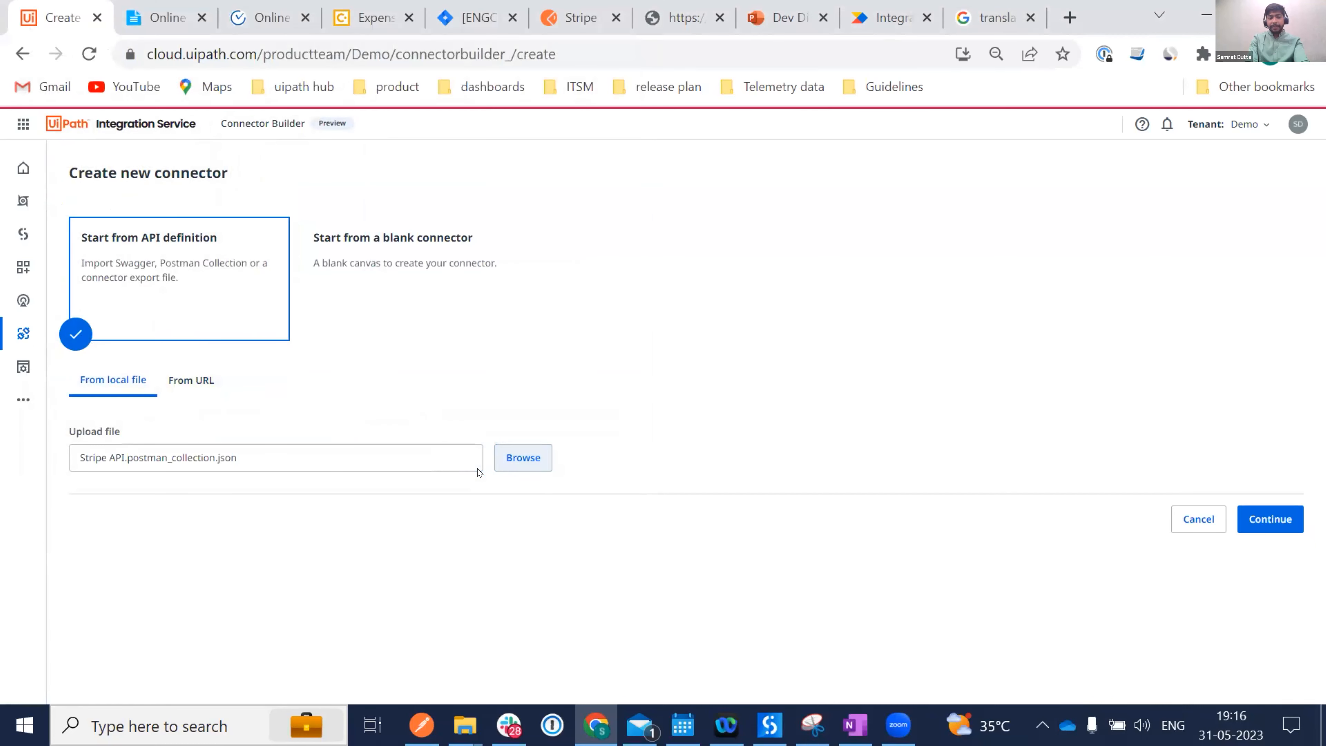
Import the Stripe definition with only the Invoices resource selected.
{"action": "left_click", "coordinate": [1265, 526]}
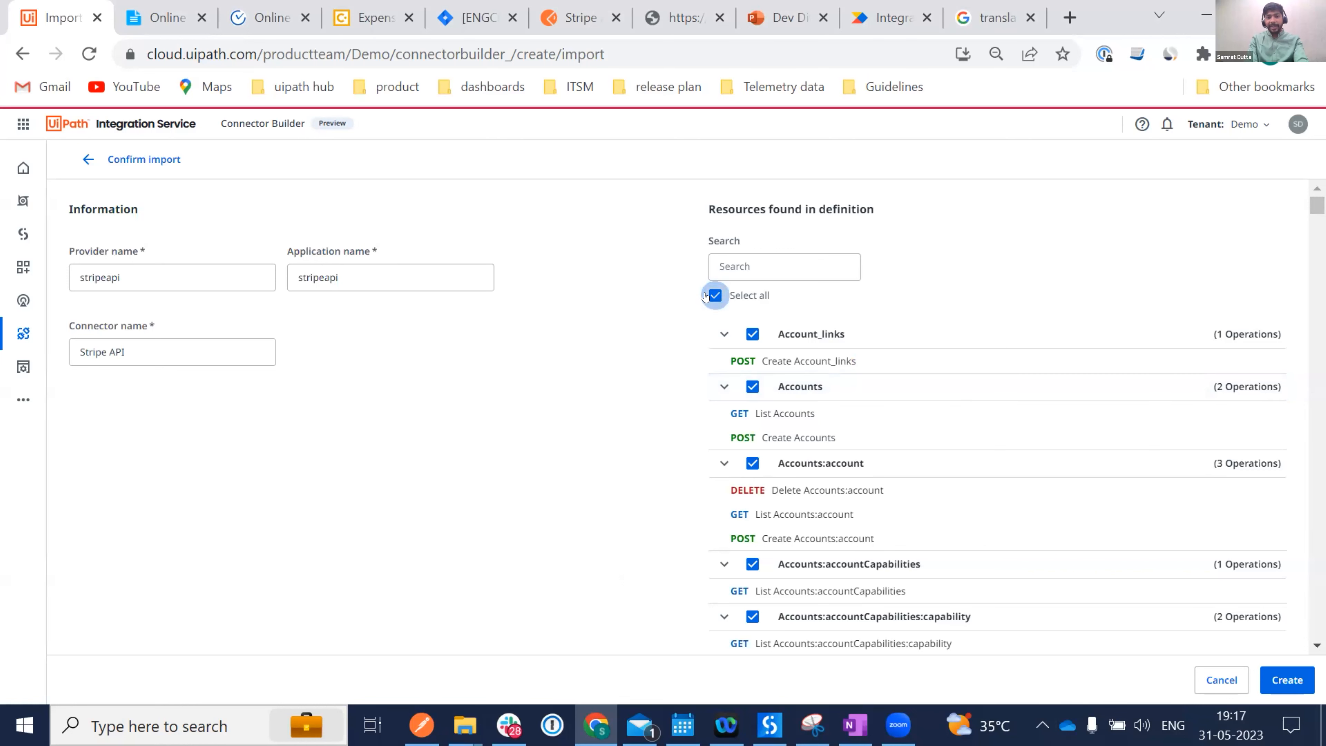
{"action": "key", "text": "space"}
{"action": "left_click", "coordinate": [773, 268]}
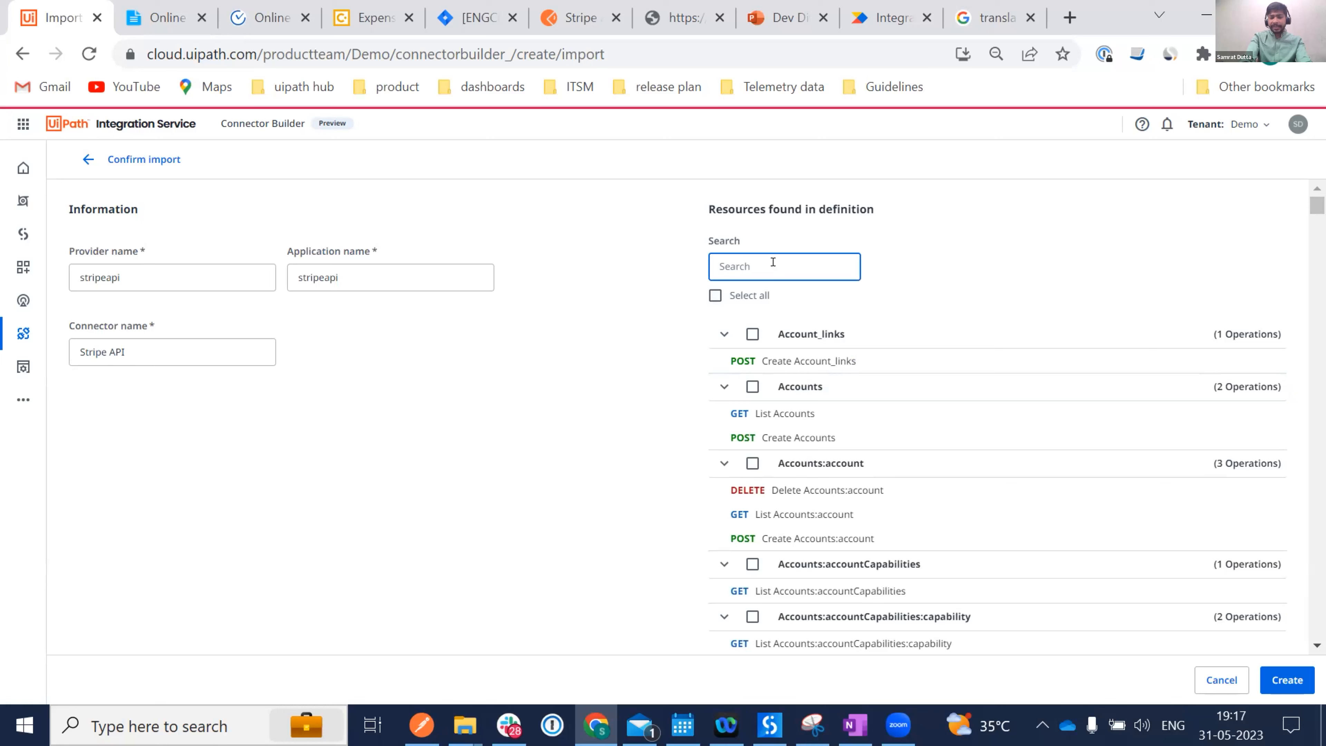
{"action": "type", "text": "Invoice"}
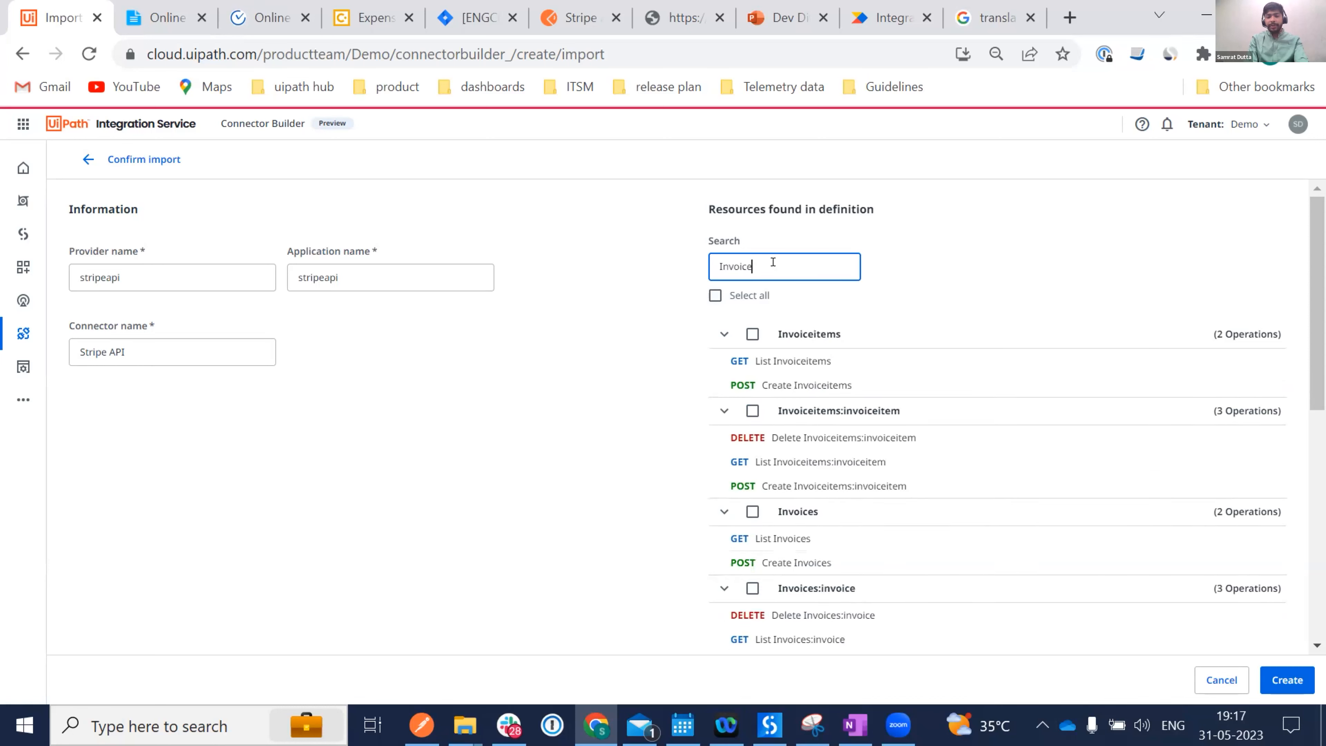
{"action": "type", "text": "s"}
{"action": "left_click", "coordinate": [752, 334]}
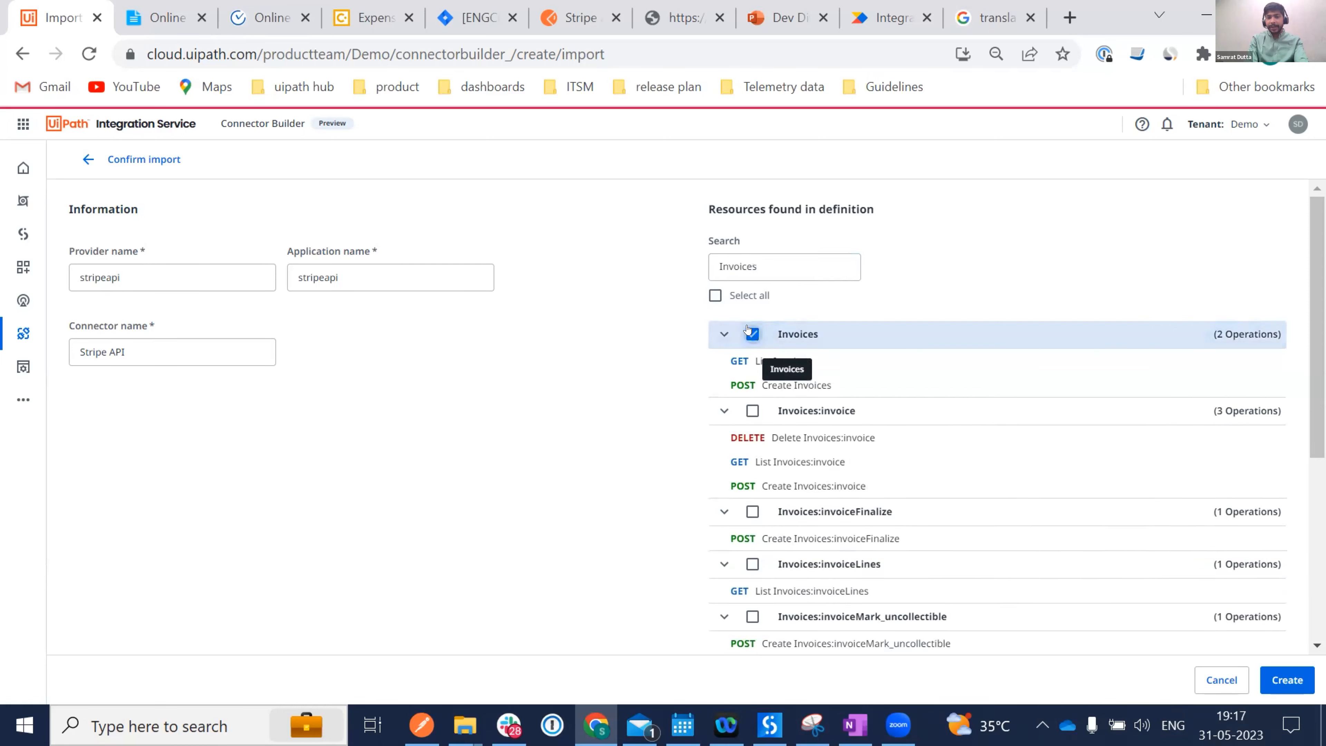
Name the provider stripeapidevdives and the connector Stripe, then create the connector.
{"action": "left_click", "coordinate": [139, 264]}
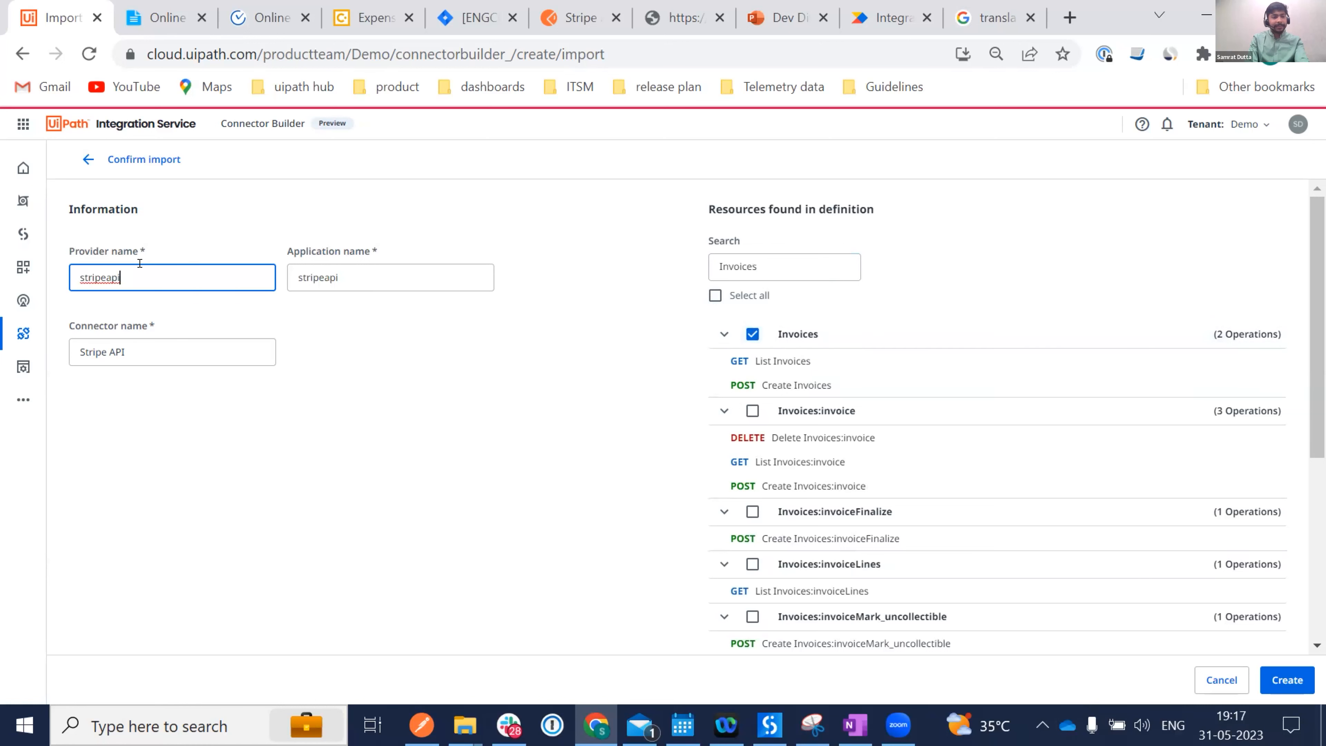
{"action": "type", "text": "dev"}
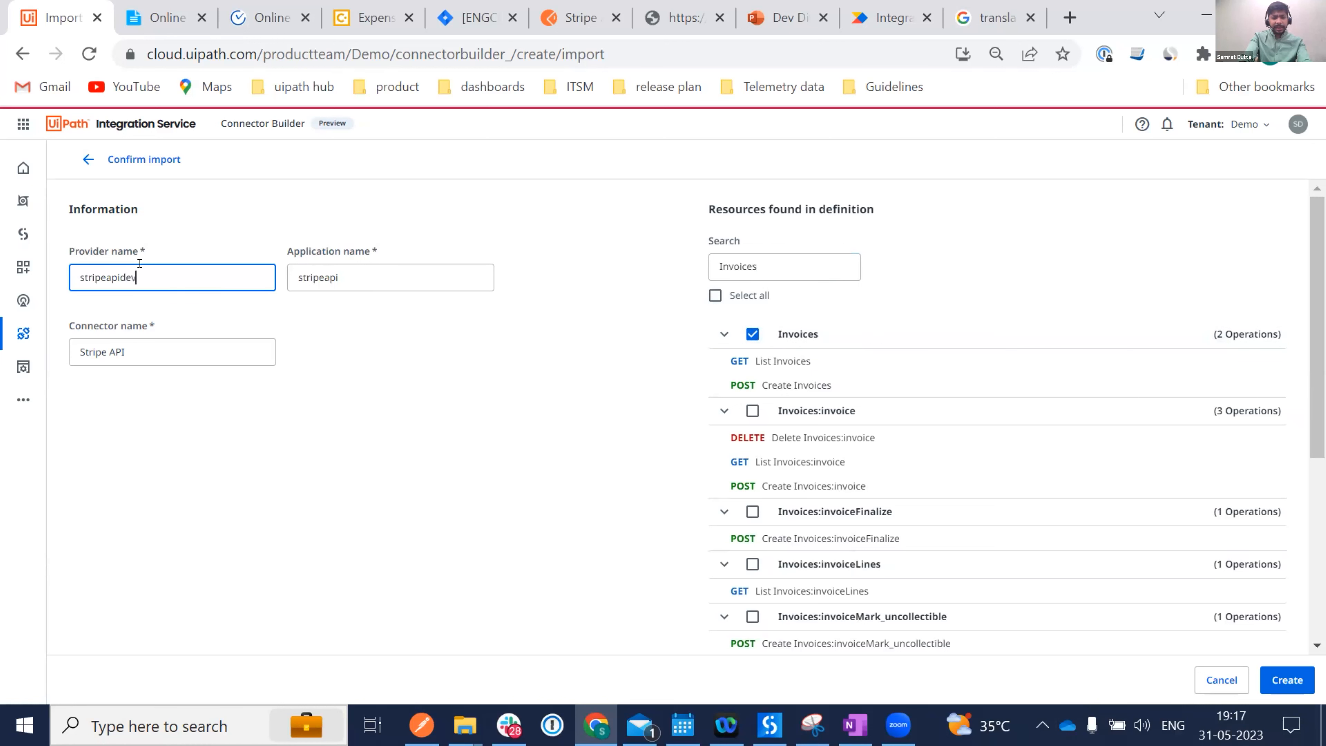
{"action": "type", "text": "dives"}
{"action": "double_click", "coordinate": [132, 340]}
{"action": "key", "text": "BackSpace"}
{"action": "key", "text": "BackSpace"}
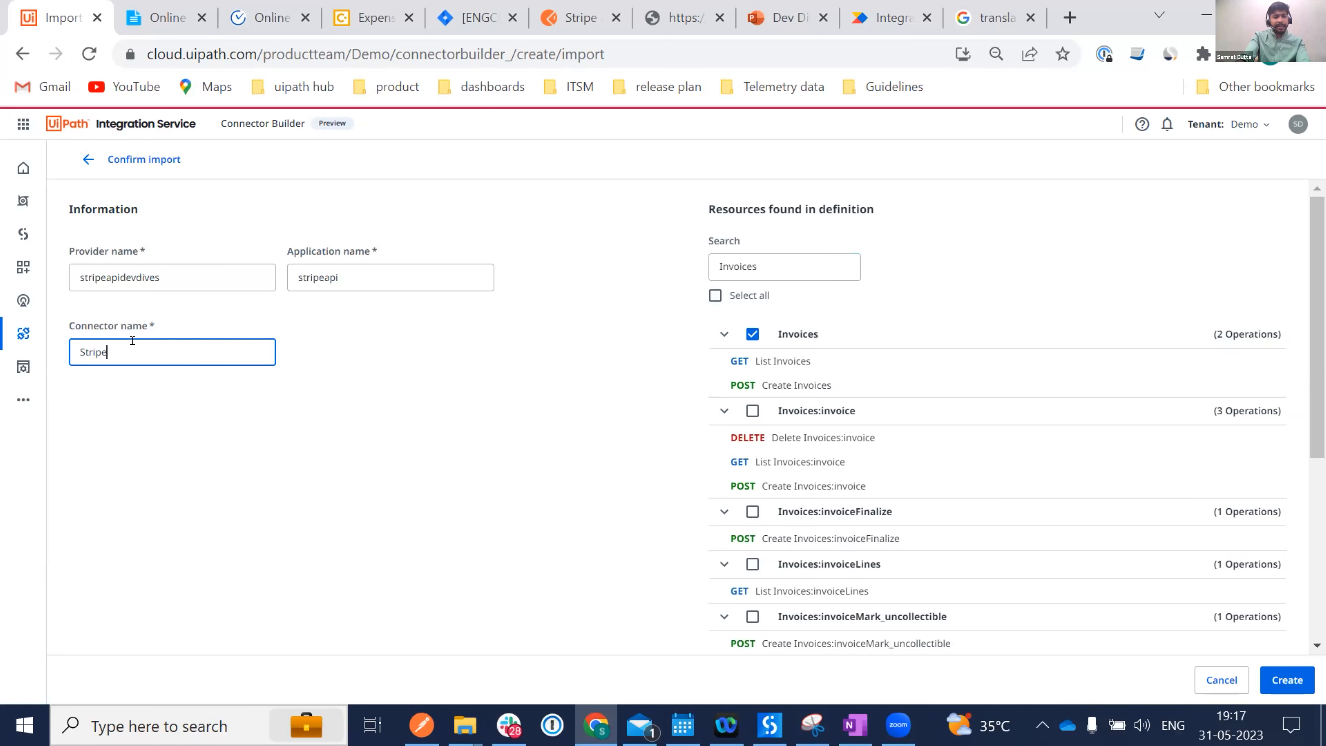
{"action": "left_click", "coordinate": [1286, 680]}
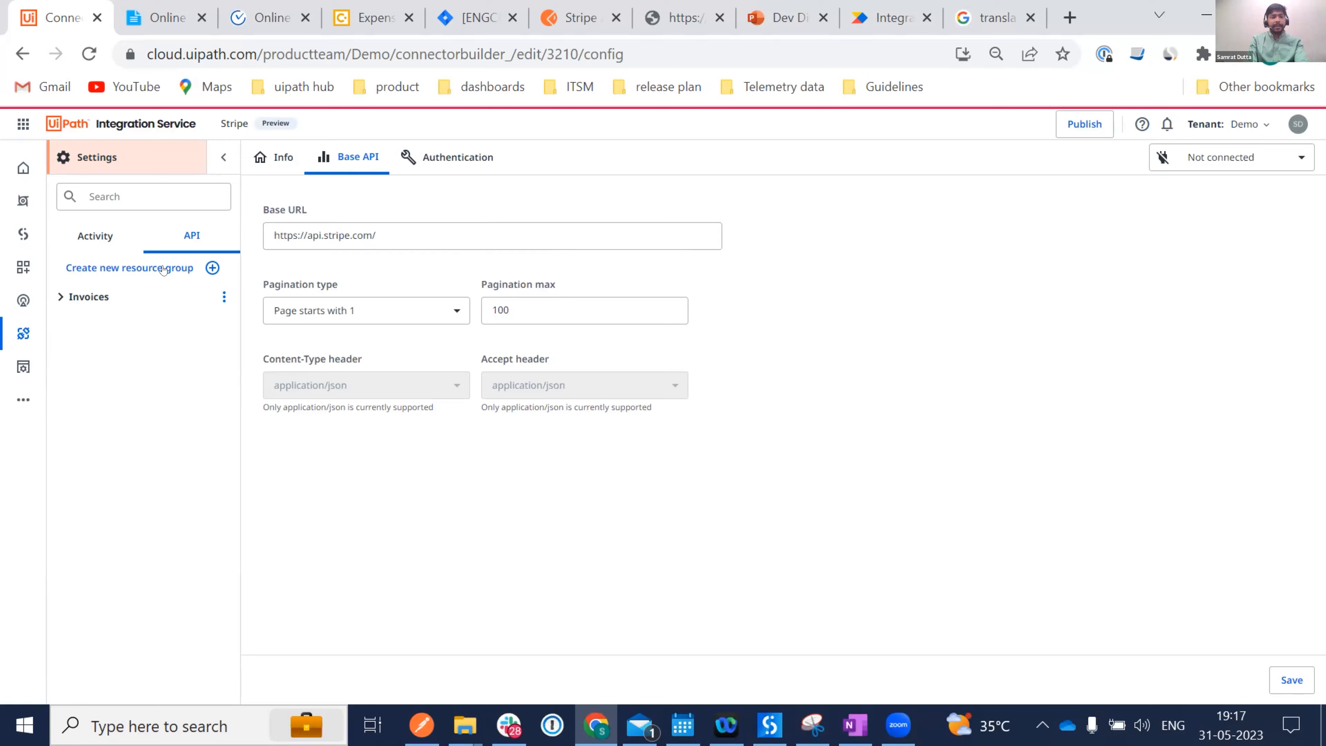
{"action": "left_click", "coordinate": [84, 296]}
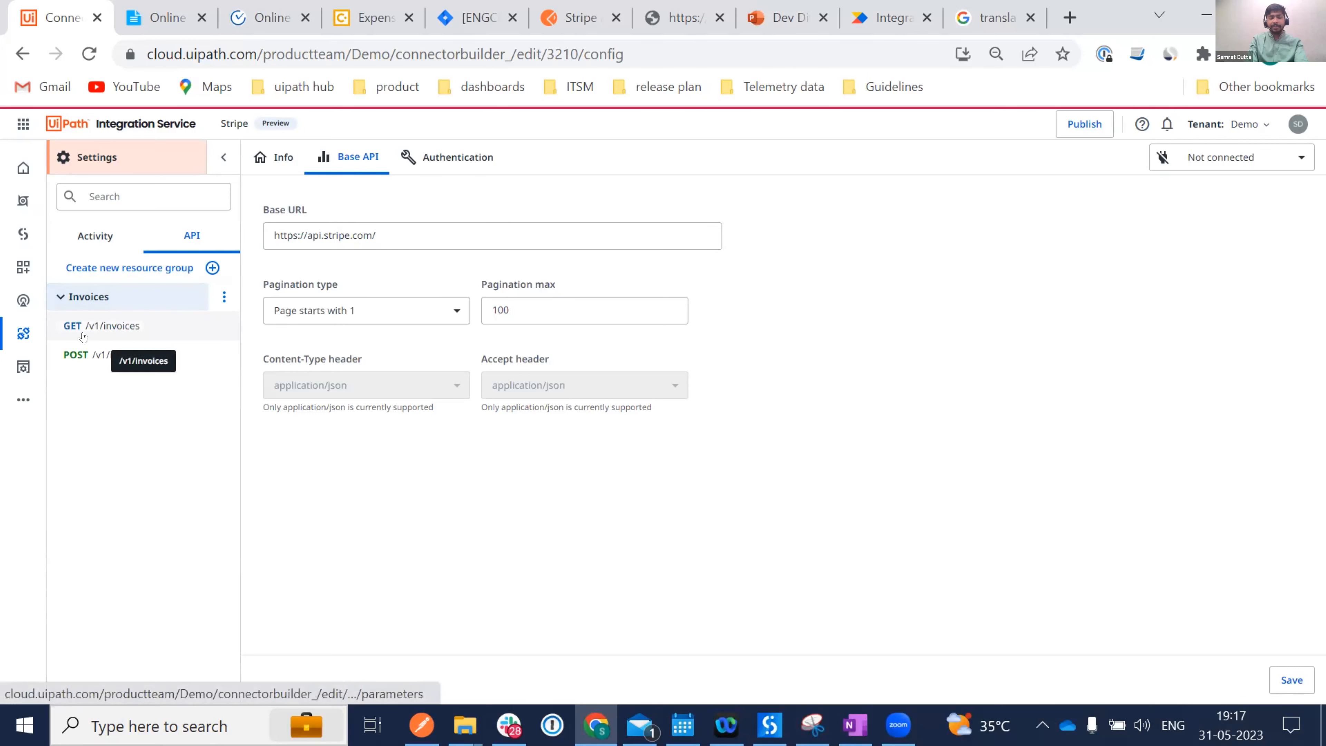
{"action": "left_click", "coordinate": [408, 220]}
{"action": "type", "text": "v1"}
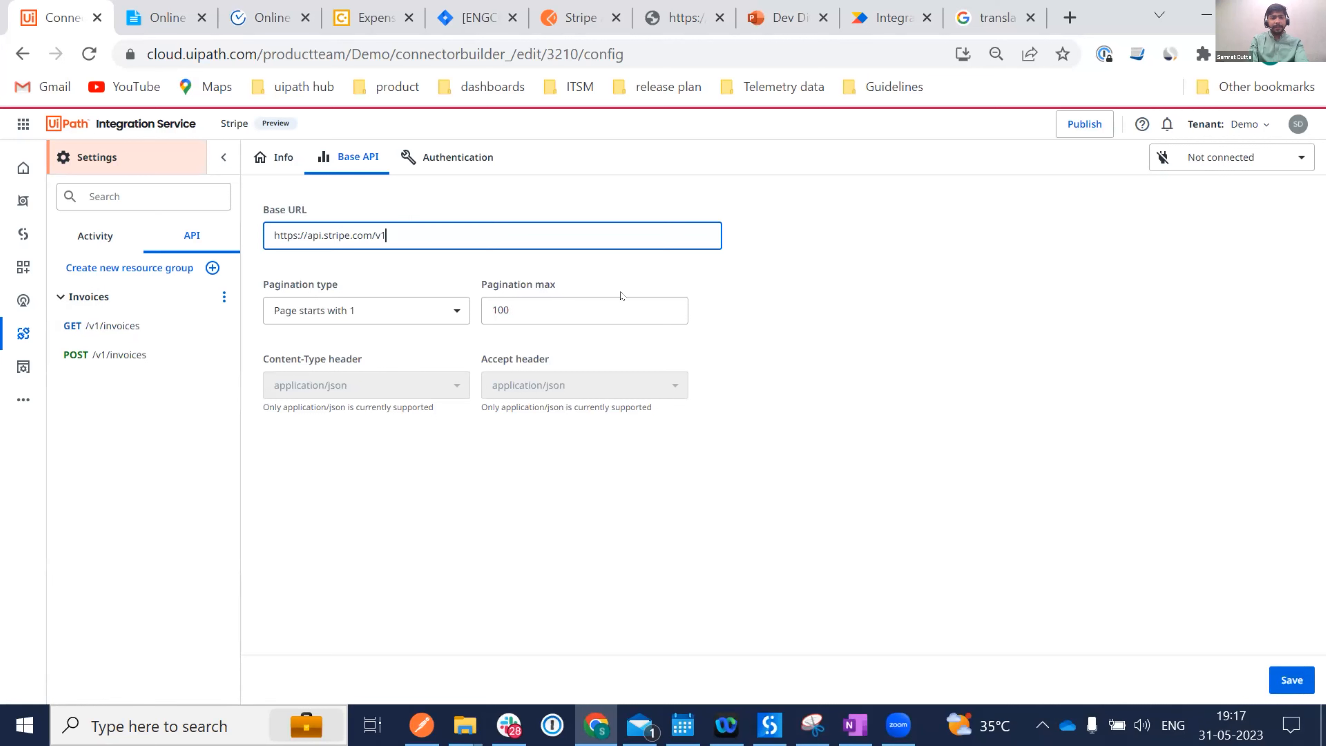
{"action": "left_click", "coordinate": [447, 316]}
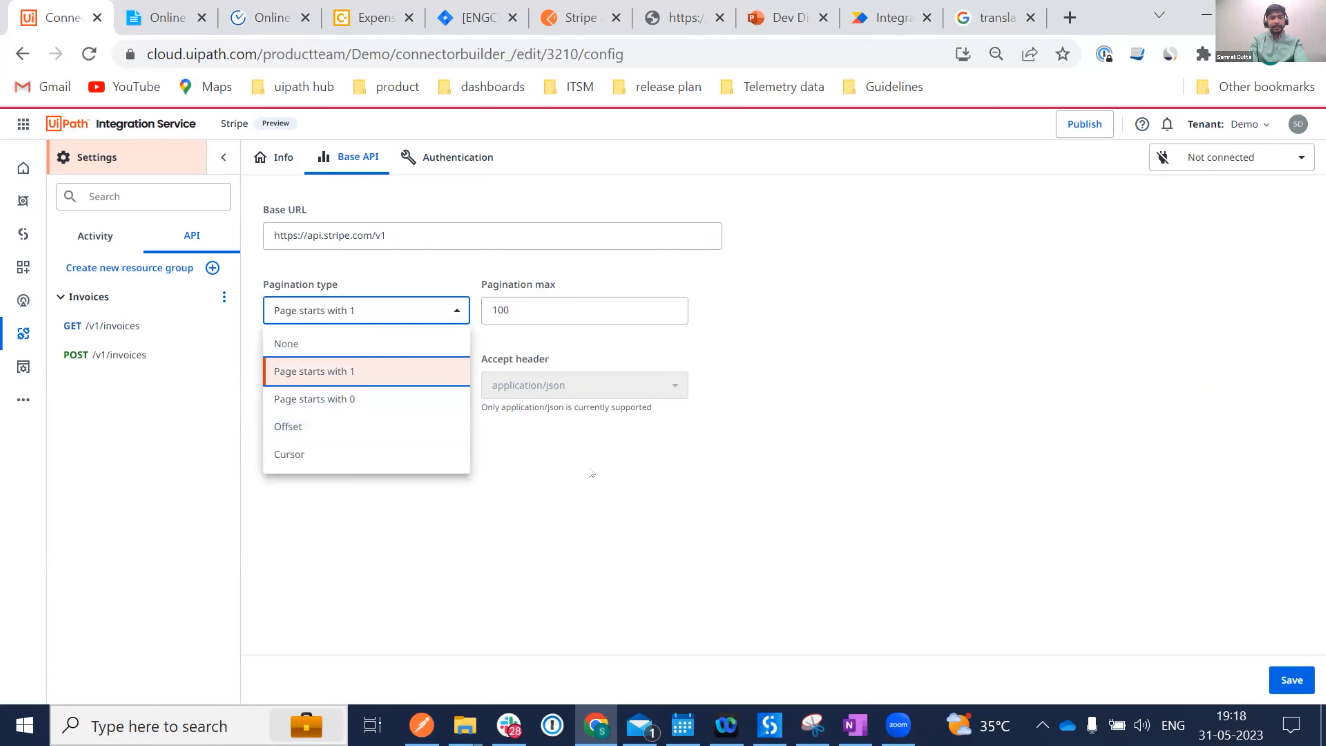
{"action": "left_click", "coordinate": [555, 490]}
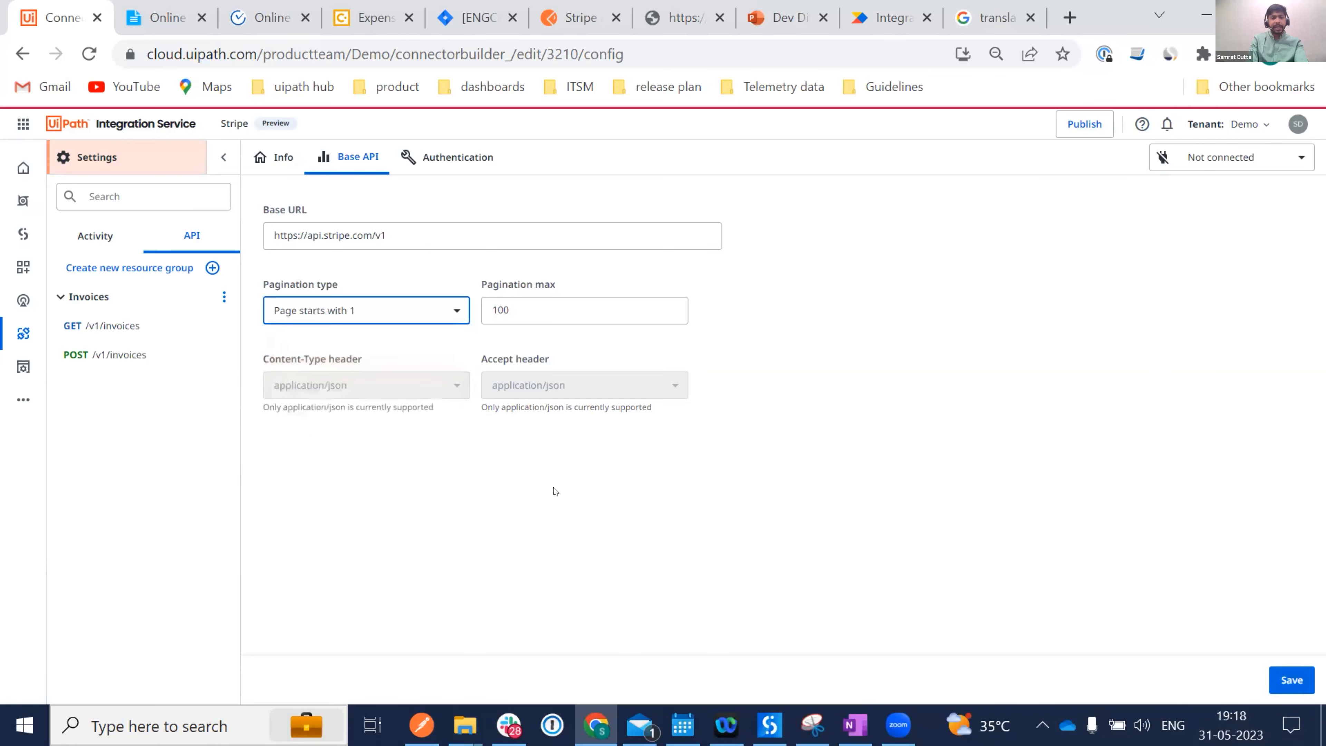
{"action": "left_click", "coordinate": [446, 172]}
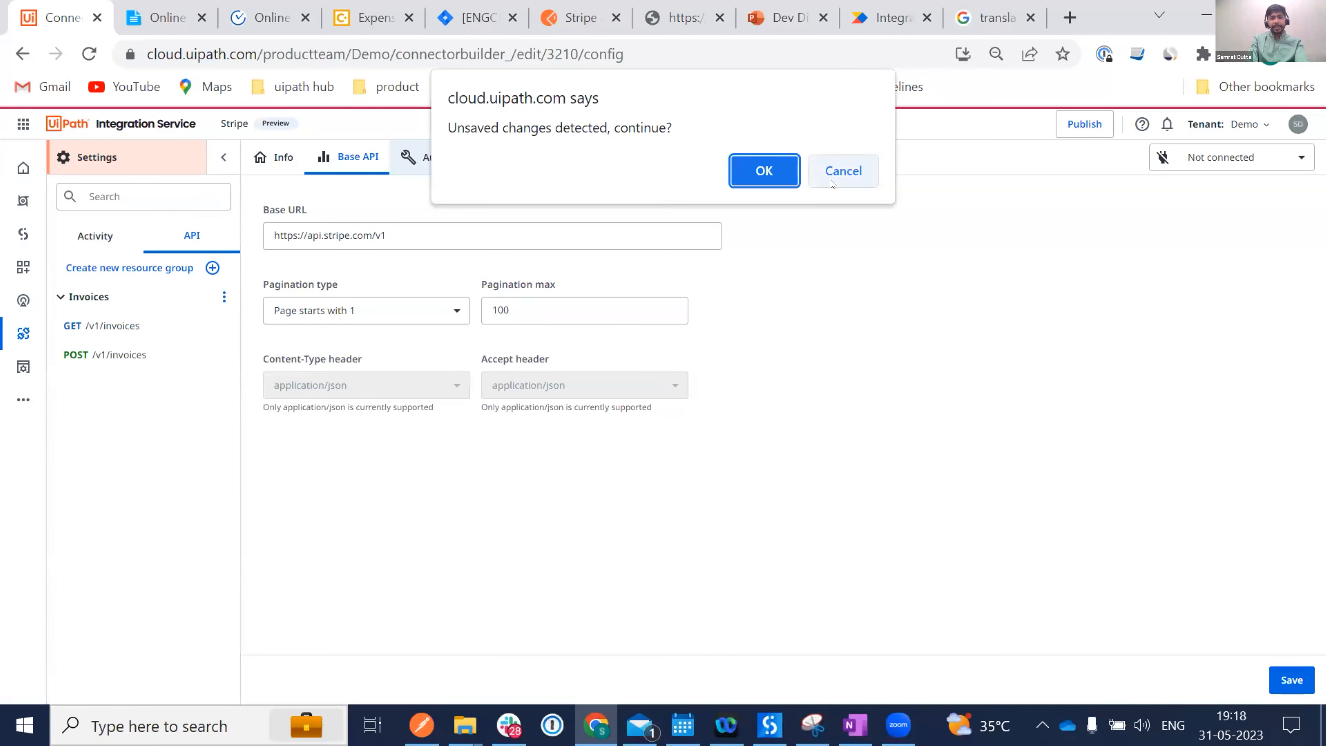
{"action": "left_click", "coordinate": [844, 174]}
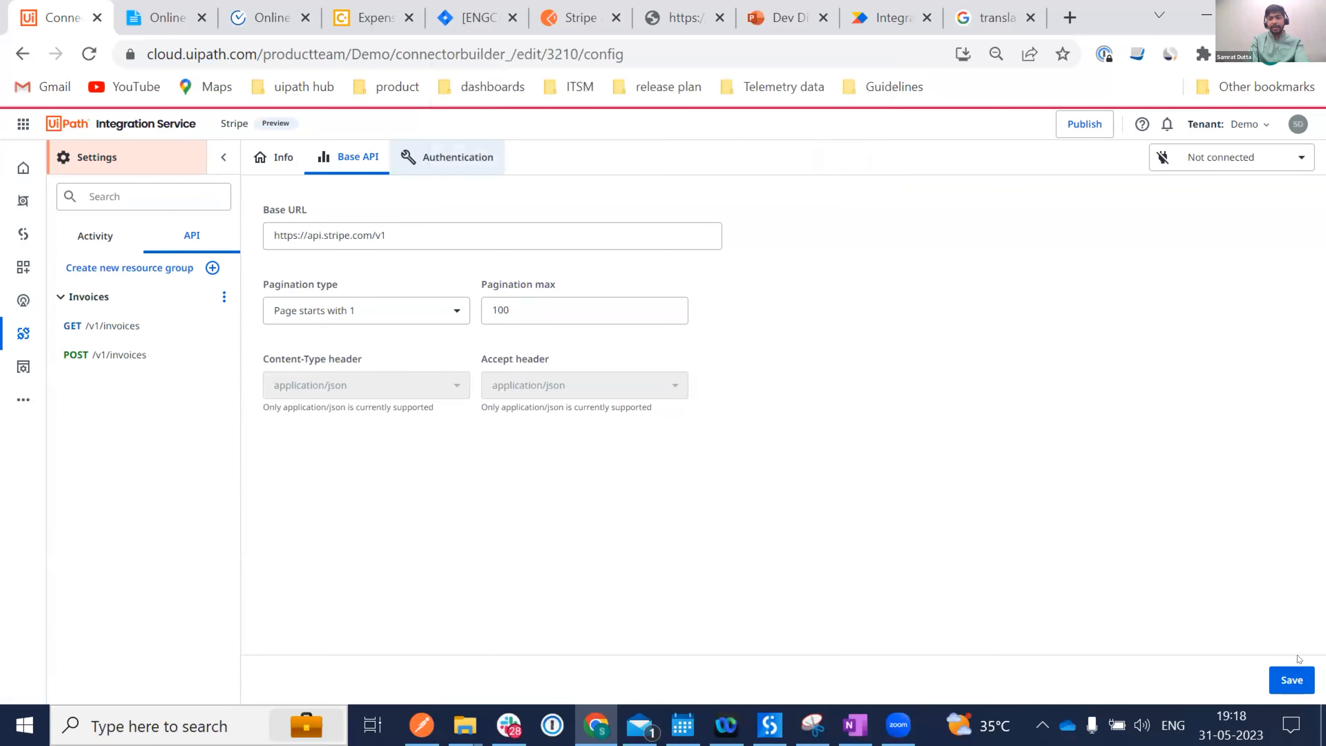
{"action": "left_click", "coordinate": [1286, 681]}
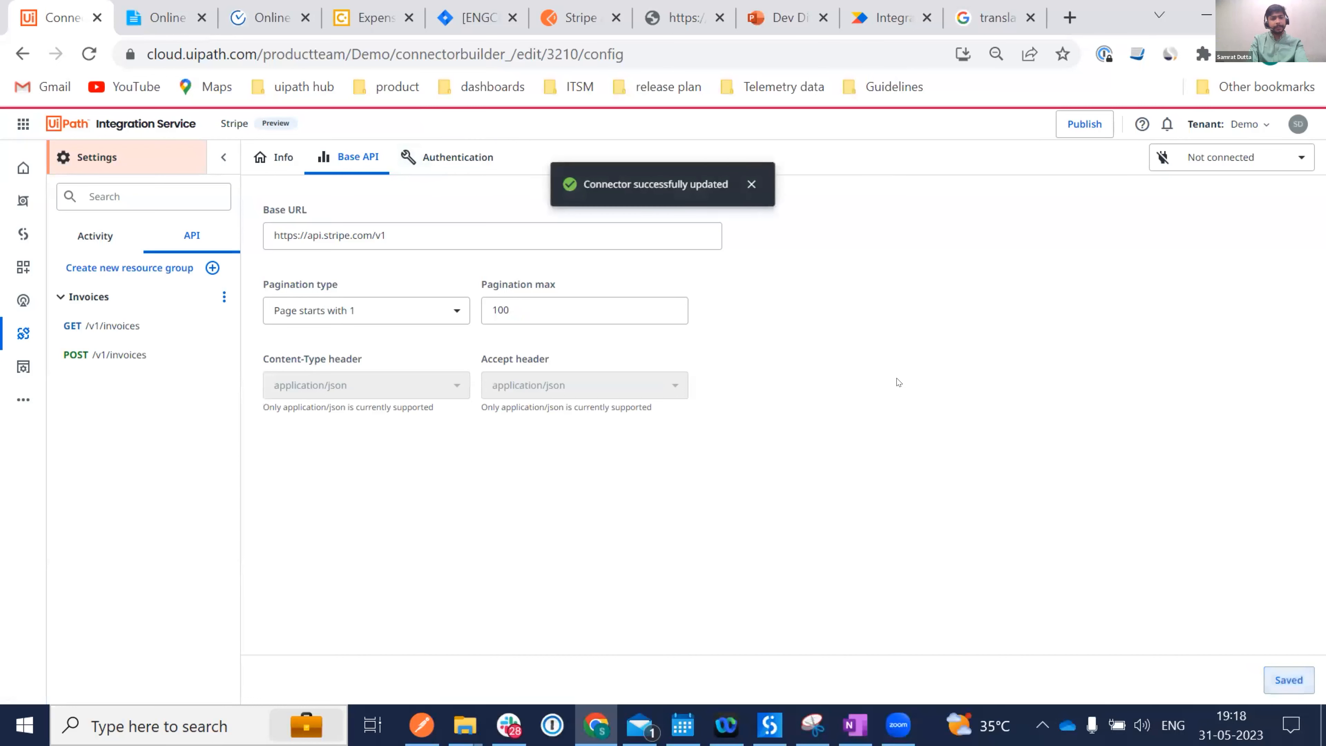
{"action": "left_click", "coordinate": [437, 158]}
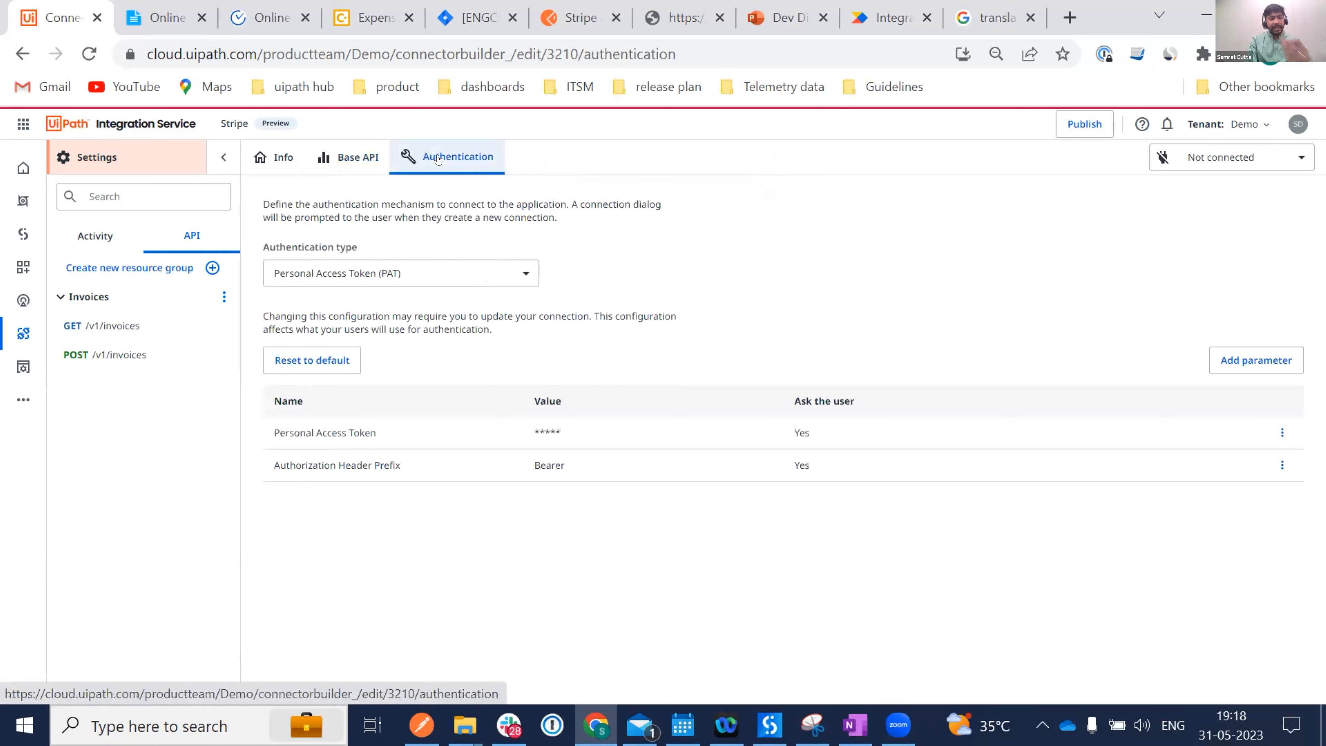
Keep Personal Access Token authentication and reset its parameters to default.
{"action": "left_click", "coordinate": [432, 270]}
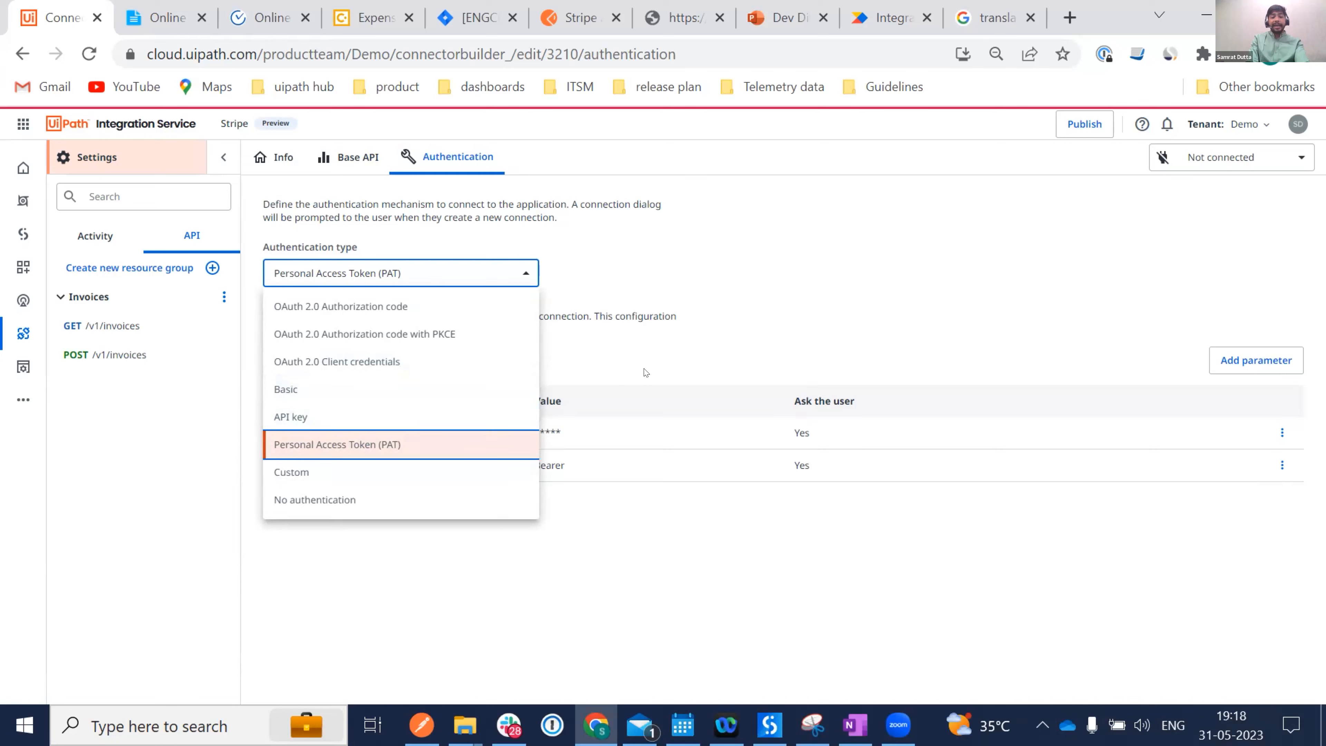
{"action": "left_click", "coordinate": [665, 336]}
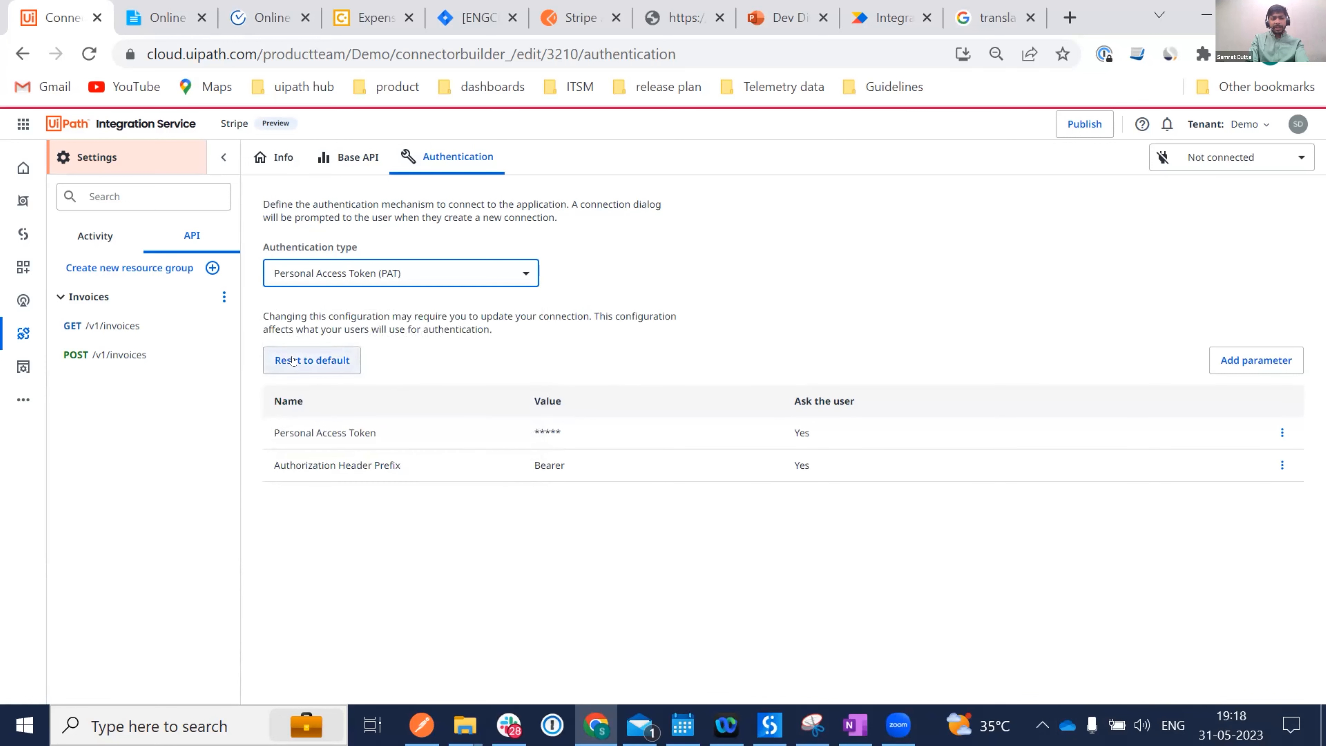
{"action": "left_click", "coordinate": [293, 360]}
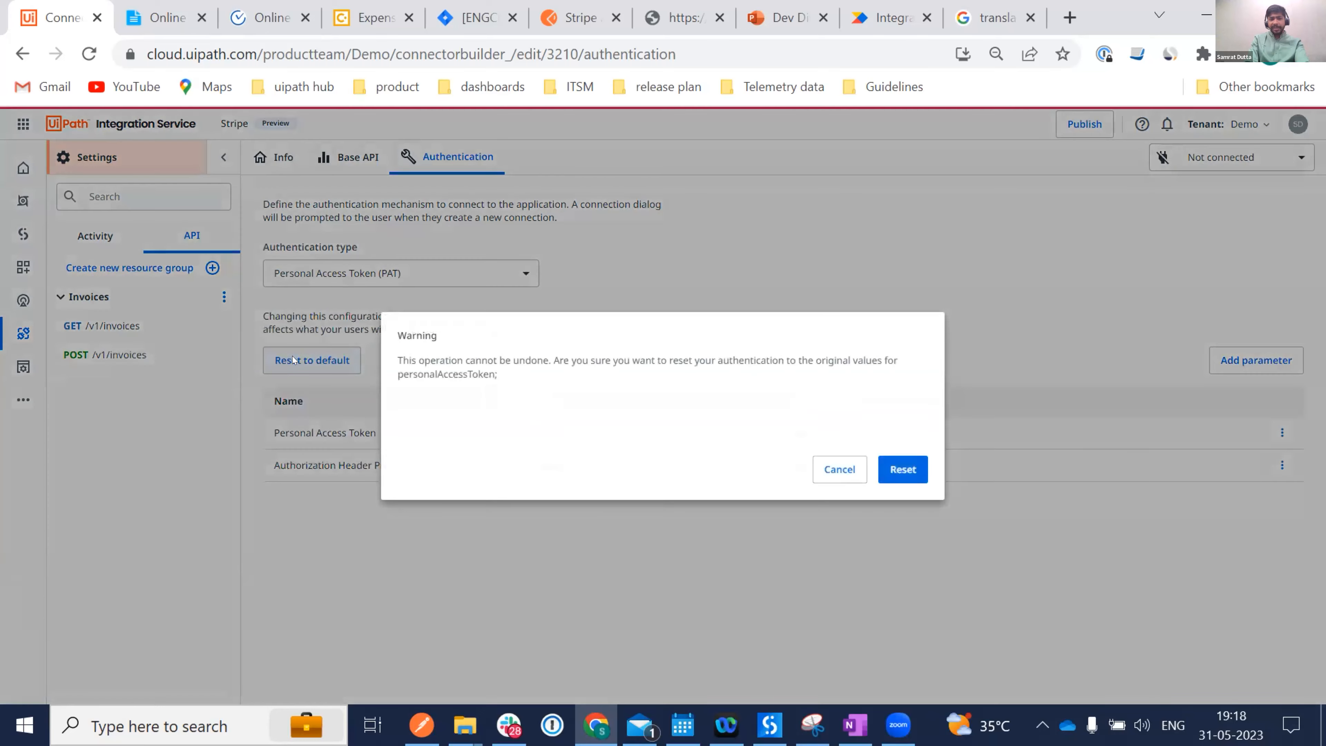
{"action": "left_click", "coordinate": [902, 470]}
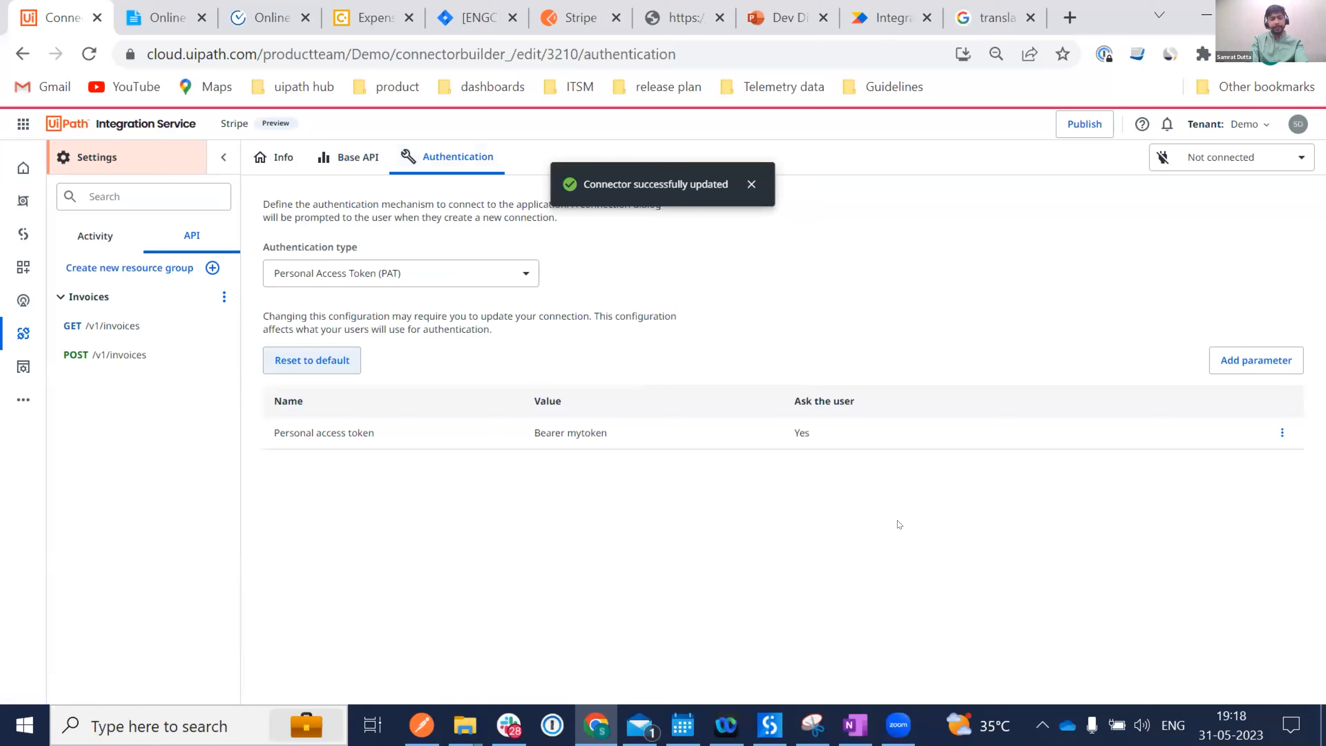
{"action": "left_click", "coordinate": [749, 187]}
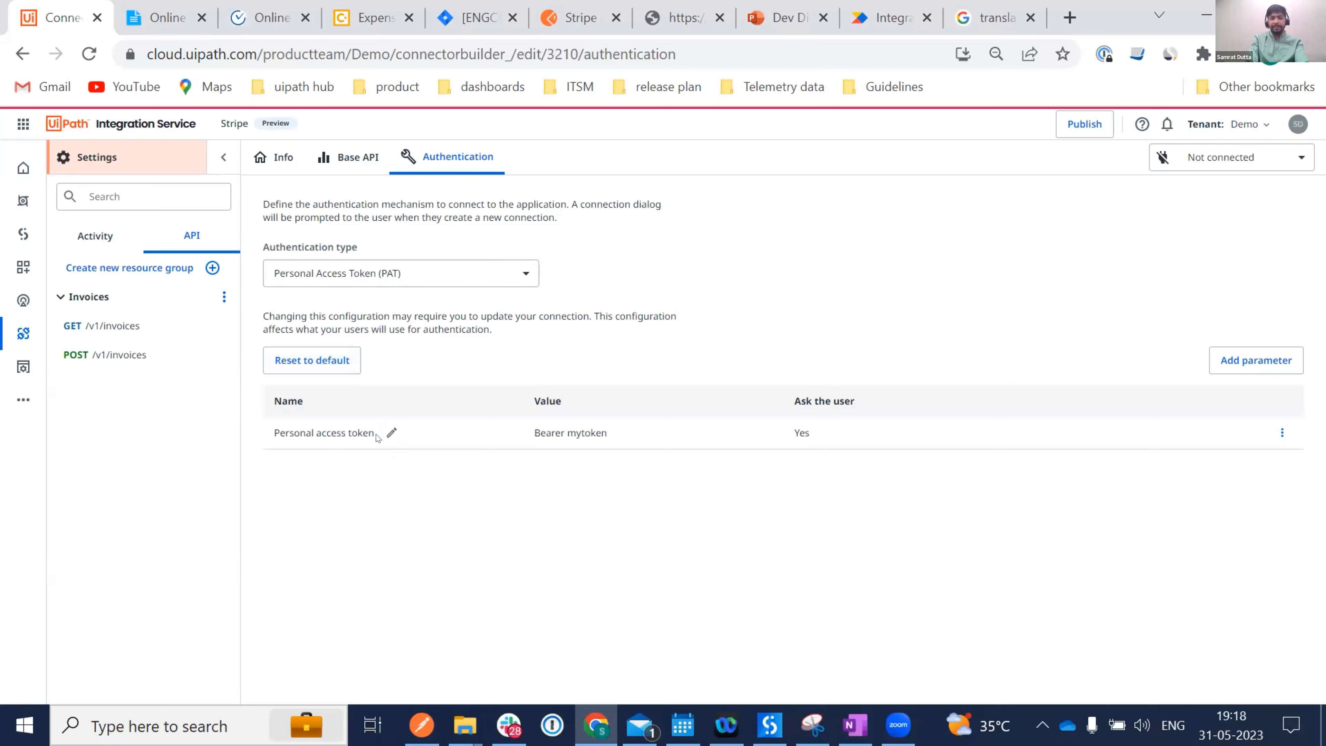
Rename the token parameter to 'Security key'.
{"action": "left_click", "coordinate": [389, 433]}
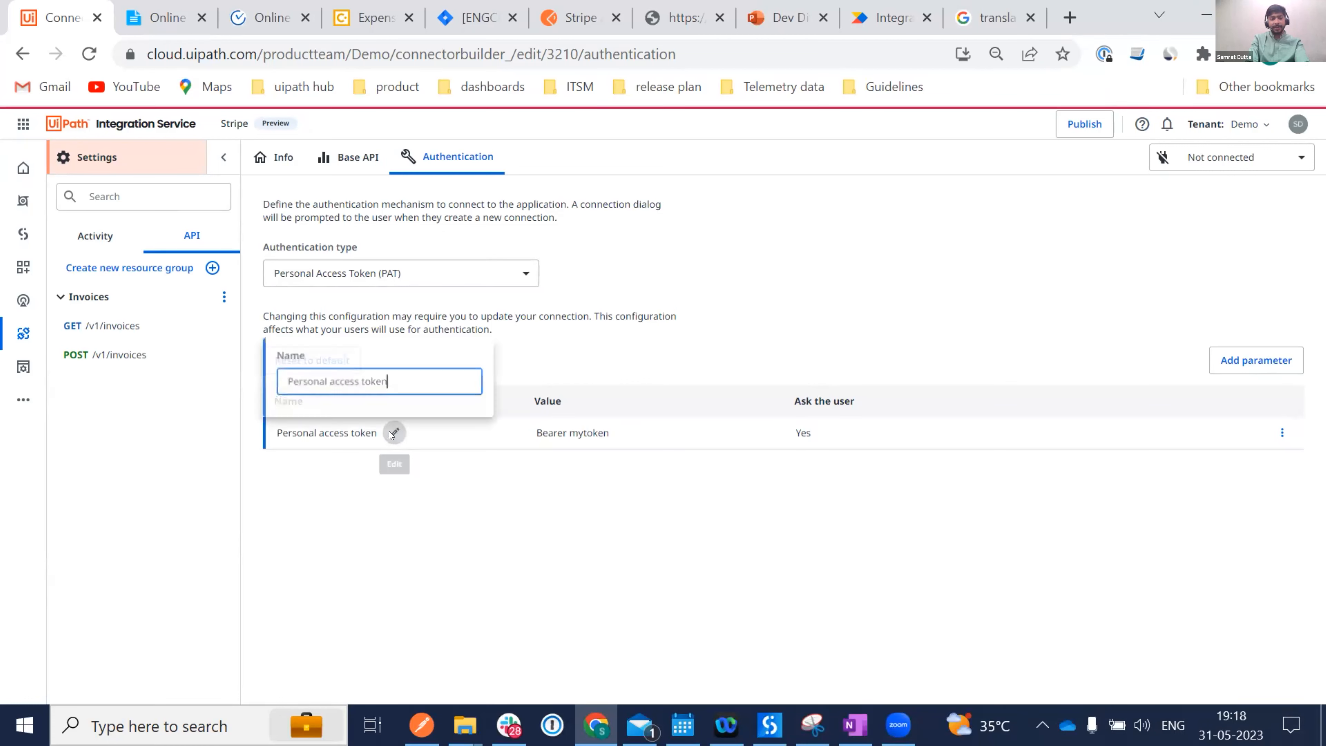
{"action": "key", "text": "ctrl+a"}
{"action": "type", "text": "Security key"}
{"action": "key", "text": "Return"}
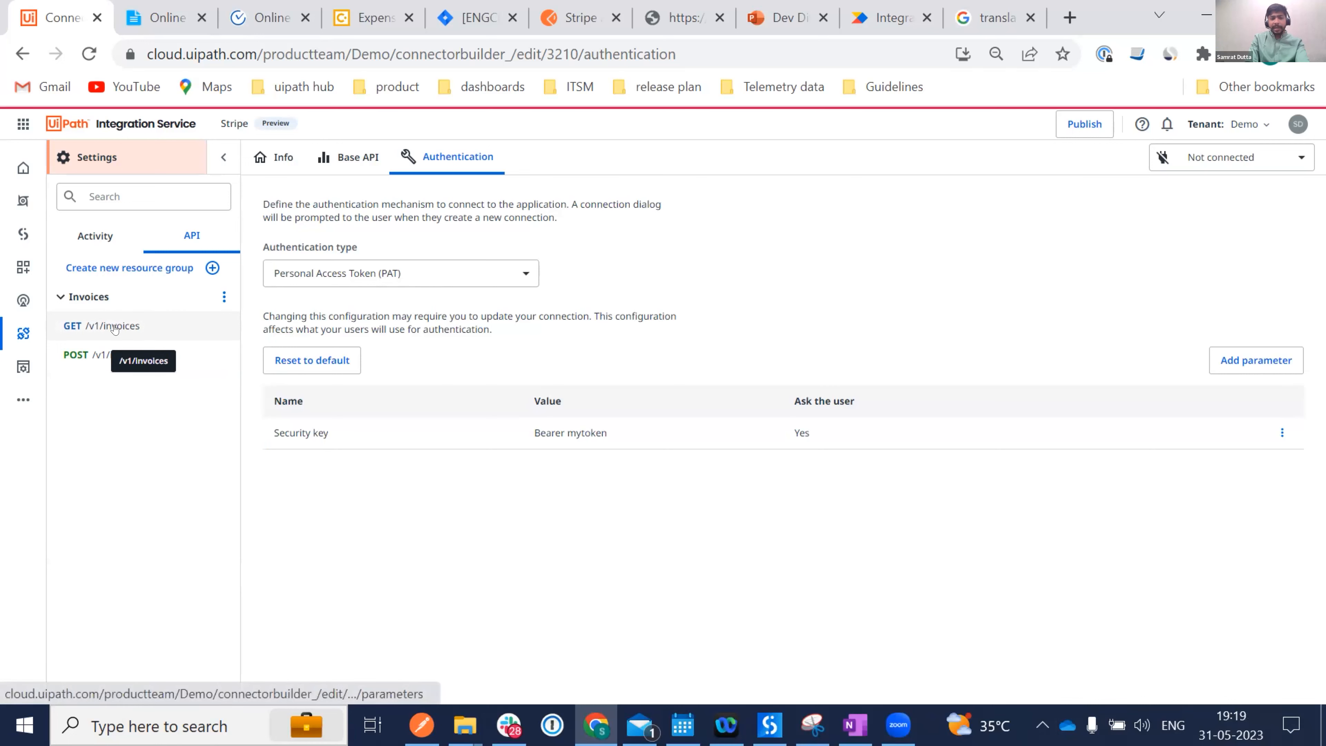
Trim the GET invoices request path to /invoices and open the Not connected connection choices.
{"action": "left_click", "coordinate": [94, 326]}
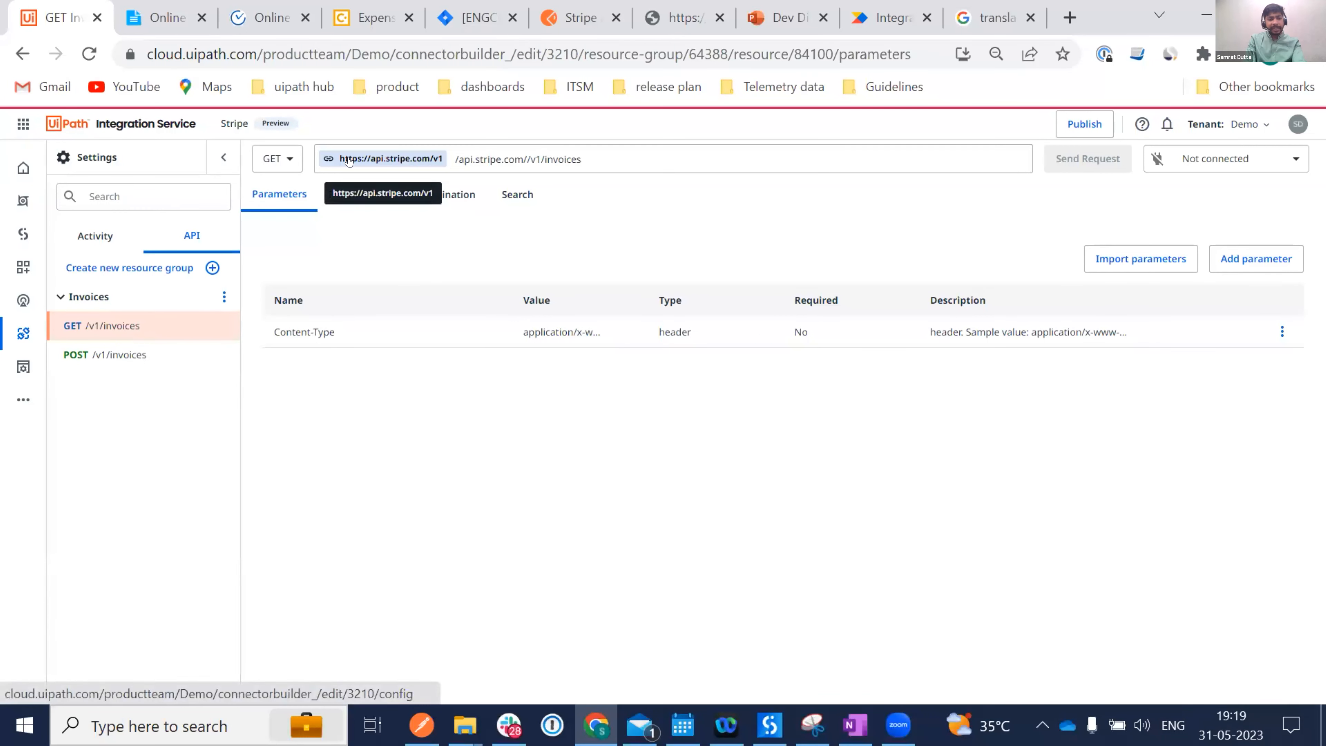
{"action": "left_click_drag", "start_coordinate": [475, 157], "coordinate": [390, 159]}
{"action": "key", "text": "BackSpace"}
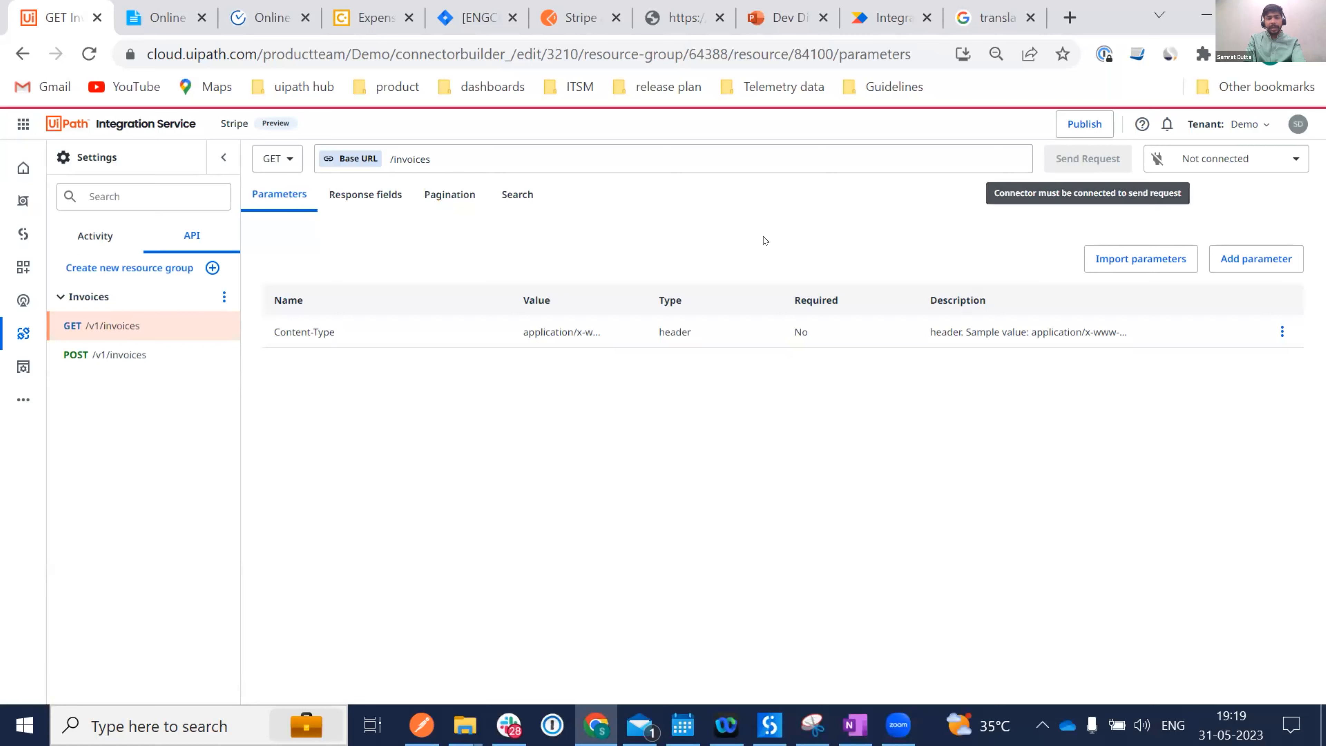
{"action": "left_click", "coordinate": [1221, 163]}
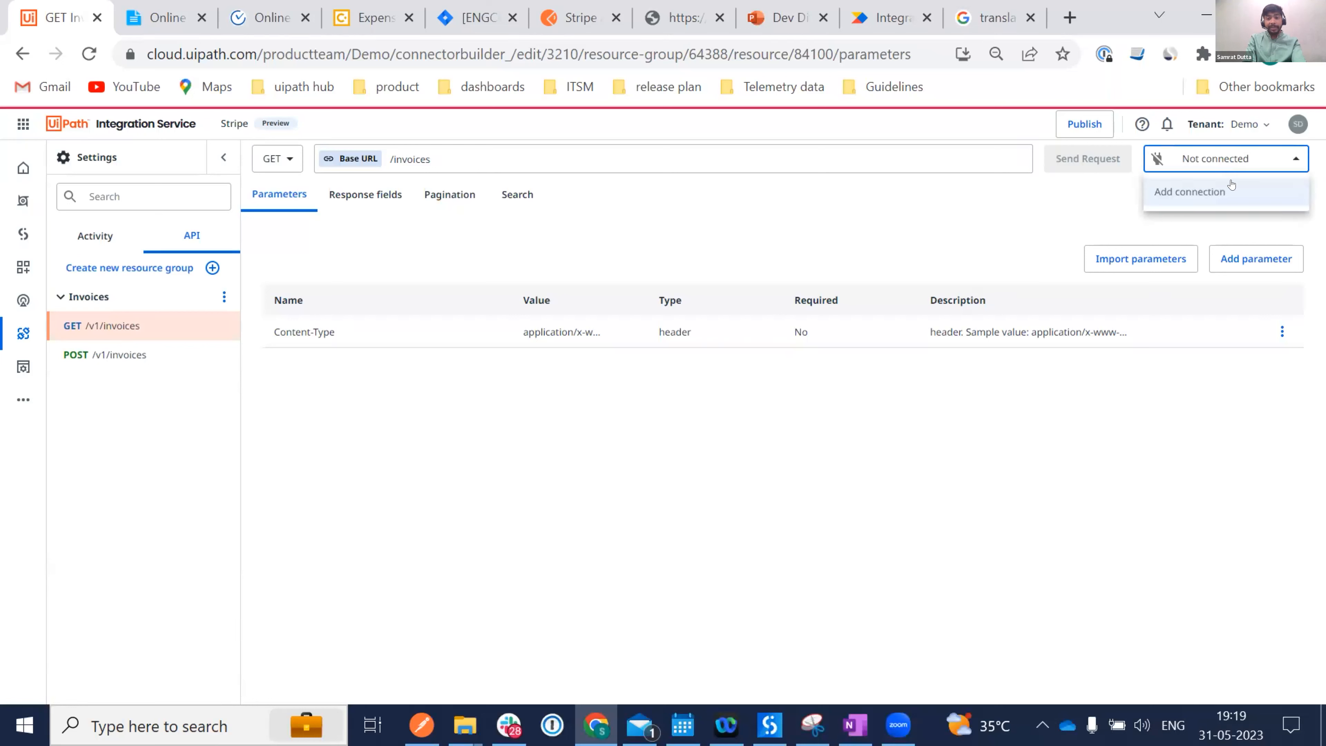
Start a new Stripe connection and copy the Stripe secret key from the notes tab.
{"action": "left_click", "coordinate": [1188, 194]}
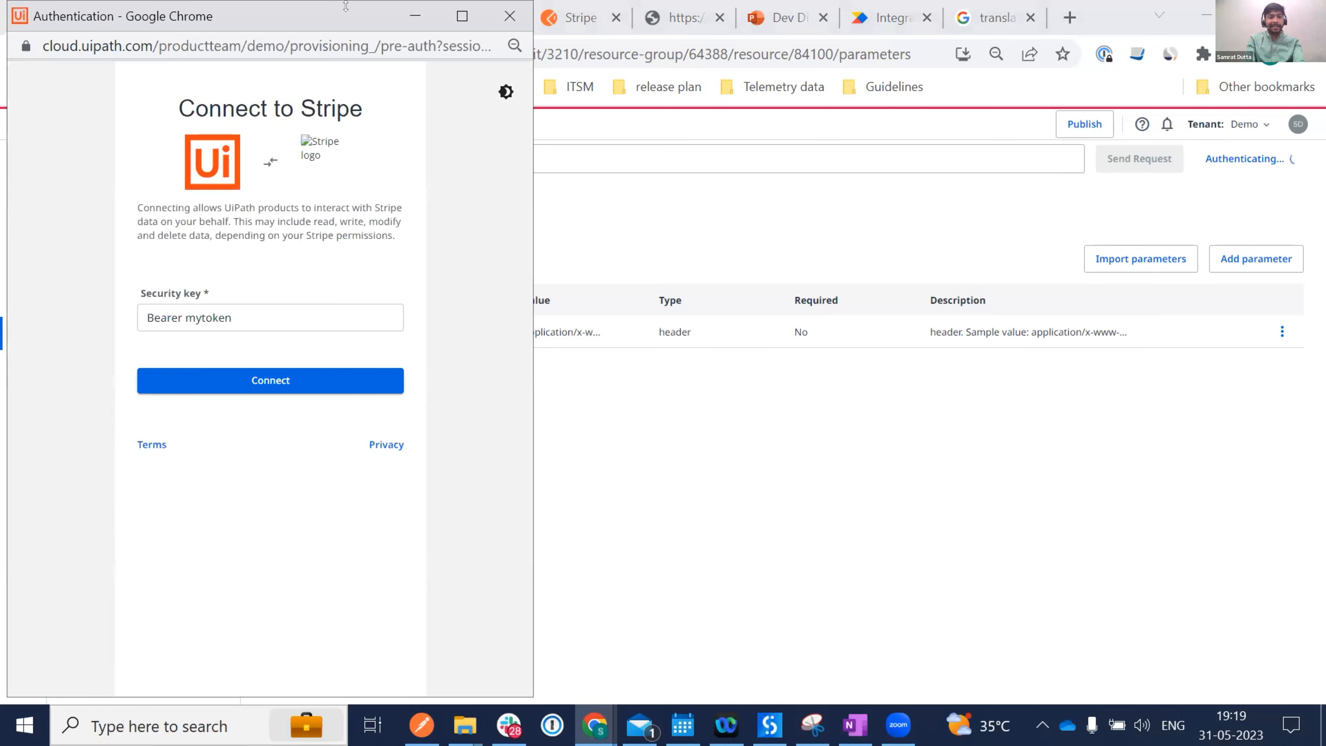
{"action": "left_click_drag", "start_coordinate": [357, 18], "coordinate": [1048, 29]}
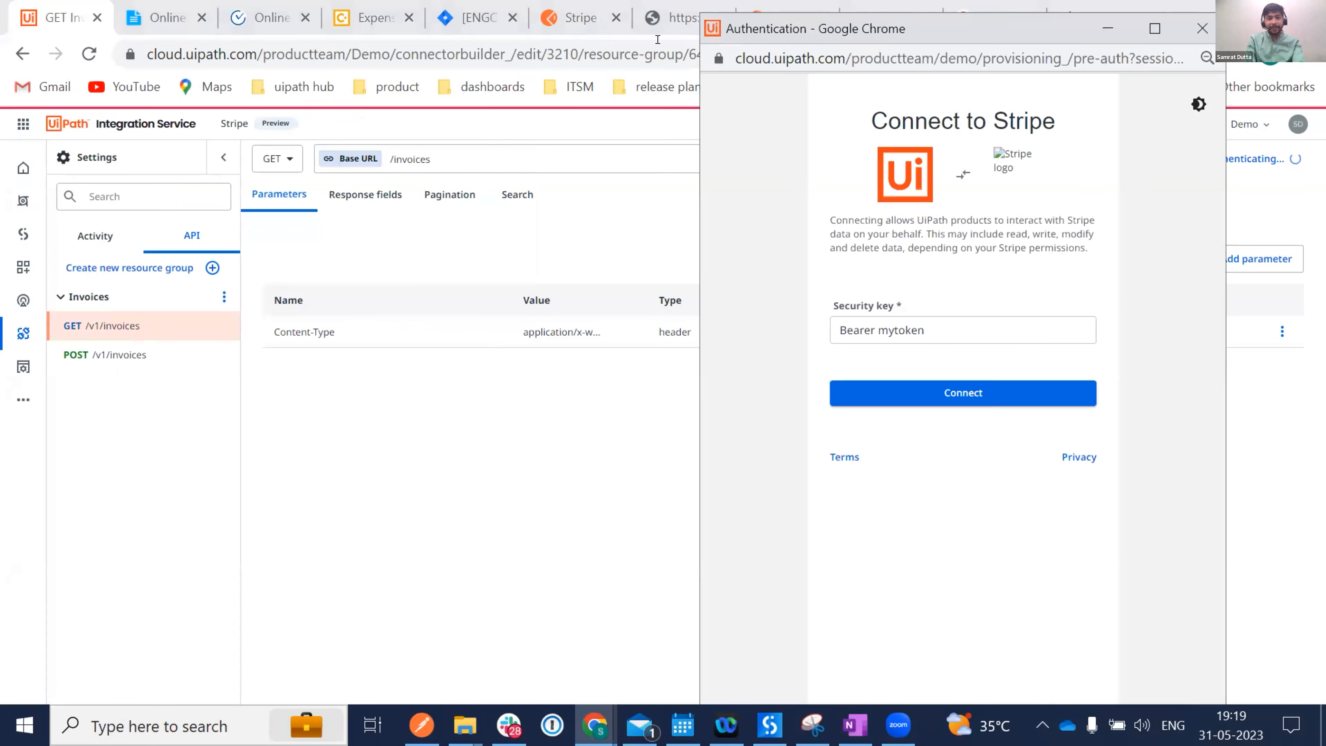
{"action": "left_click", "coordinate": [167, 17]}
{"action": "scroll", "coordinate": [397, 418], "scroll_direction": "down", "scroll_amount": 7}
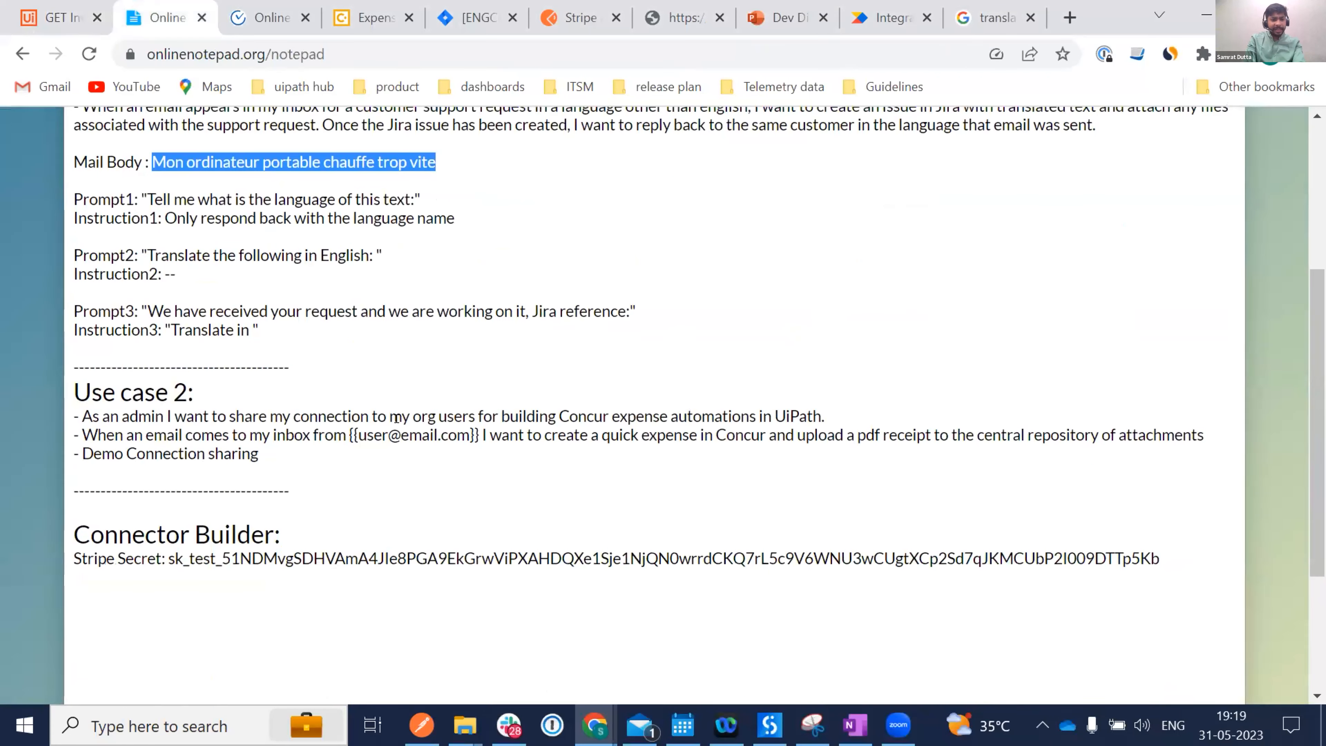
{"action": "left_click", "coordinate": [163, 338]}
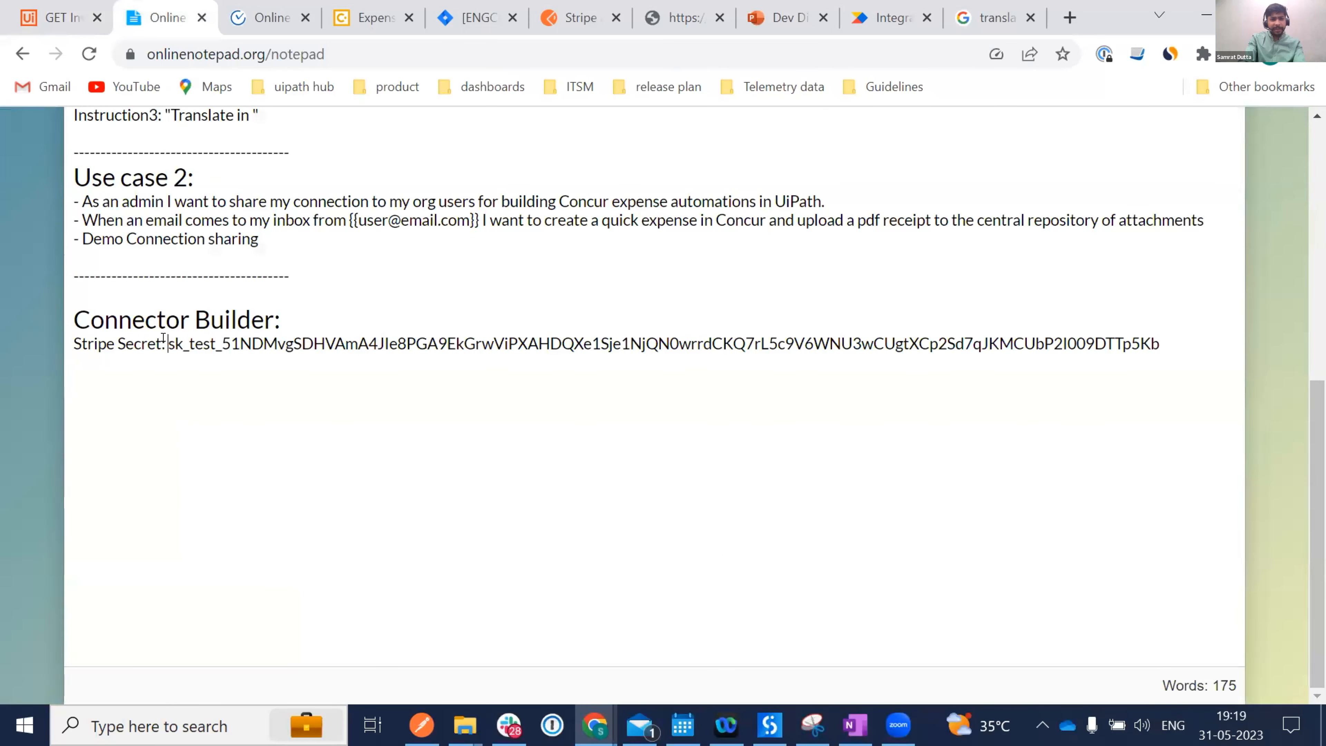
{"action": "key", "text": "shift+End"}
Paste the secret key over the 'mytoken' Security key placeholder and connect to Stripe.
{"action": "left_click", "coordinate": [63, 17]}
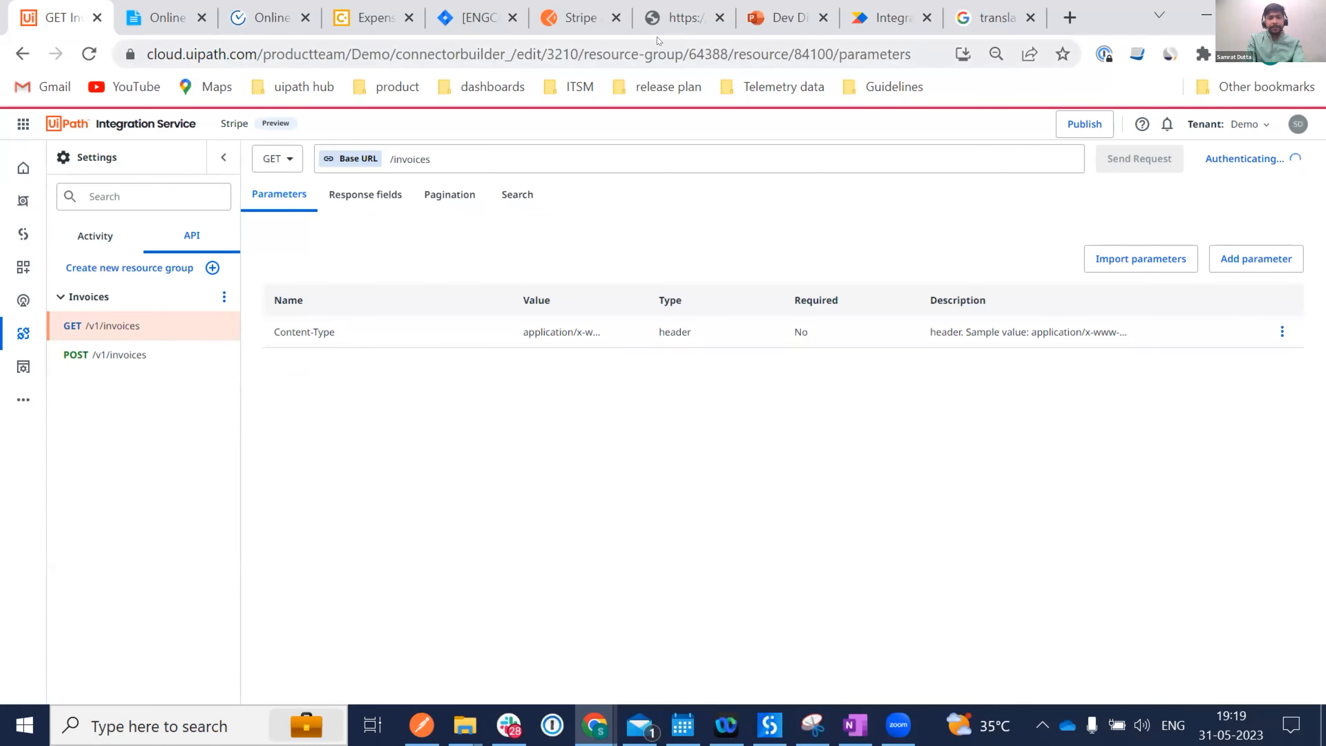
{"action": "mouse_move", "coordinate": [594, 725]}
{"action": "left_click", "coordinate": [708, 621]}
{"action": "double_click", "coordinate": [905, 319]}
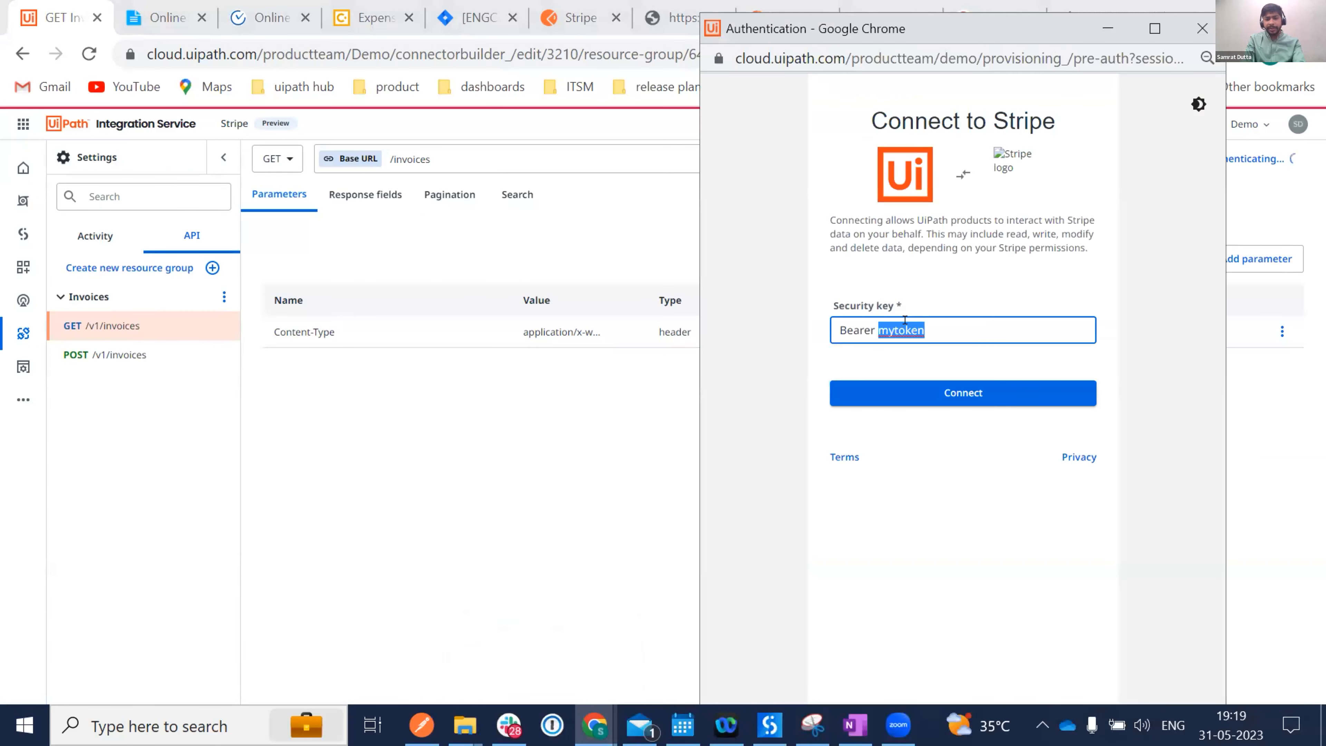
{"action": "key", "text": "ctrl+v"}
{"action": "left_click", "coordinate": [933, 401]}
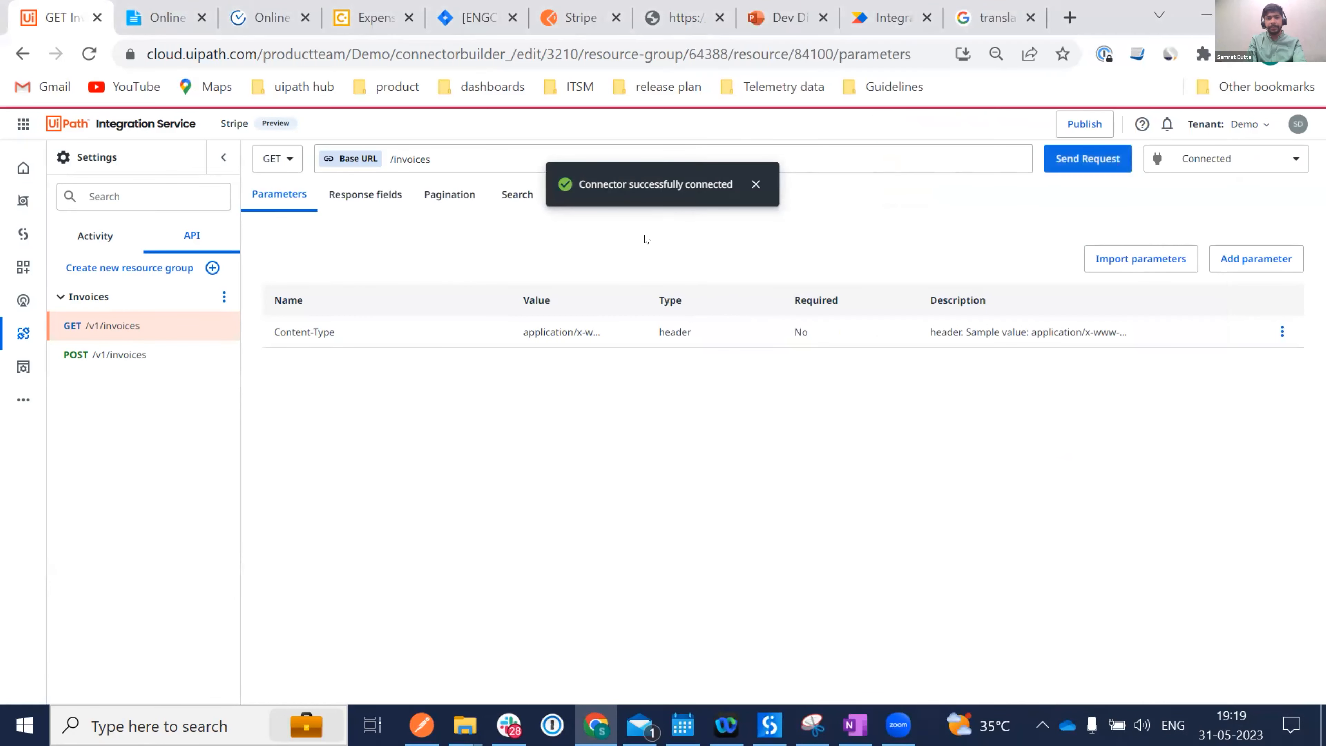
Send GET /invoices, saving it into a new Invoices group, and execute it for Success 200.
{"action": "left_click", "coordinate": [1078, 160]}
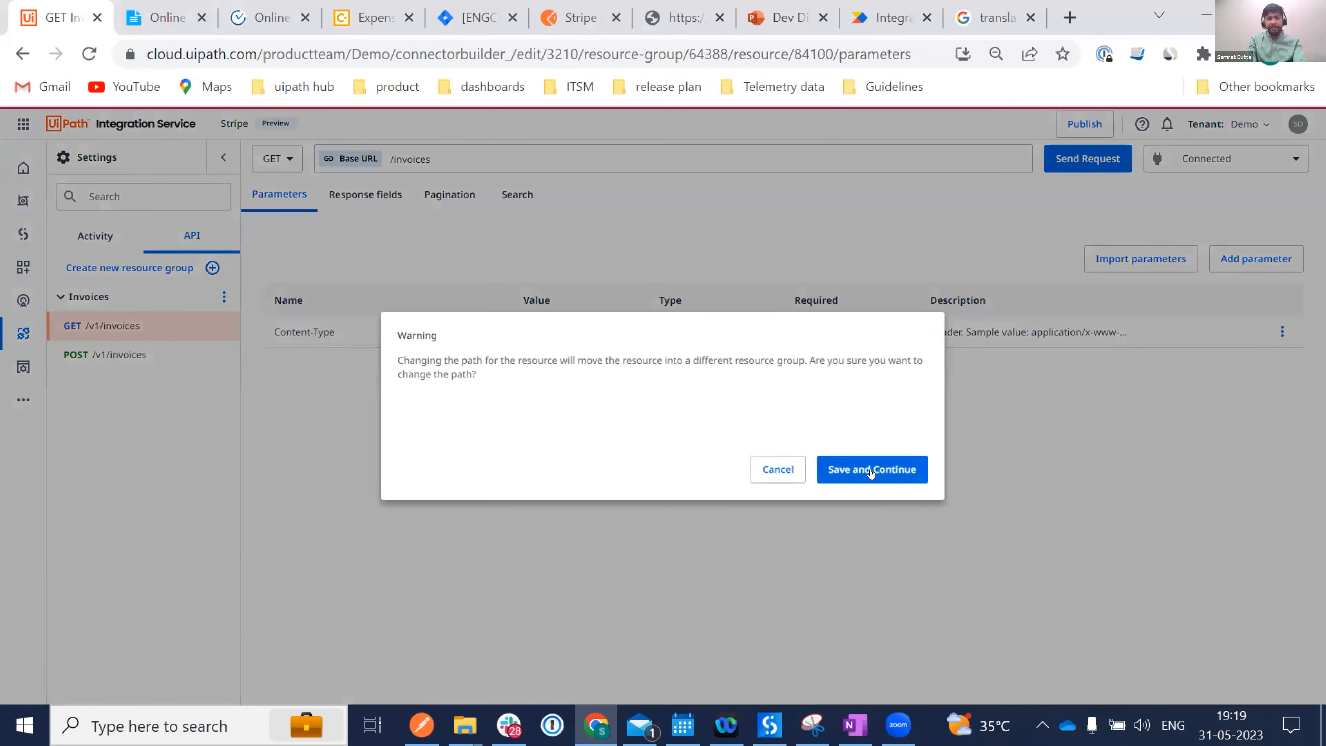
{"action": "left_click", "coordinate": [856, 470]}
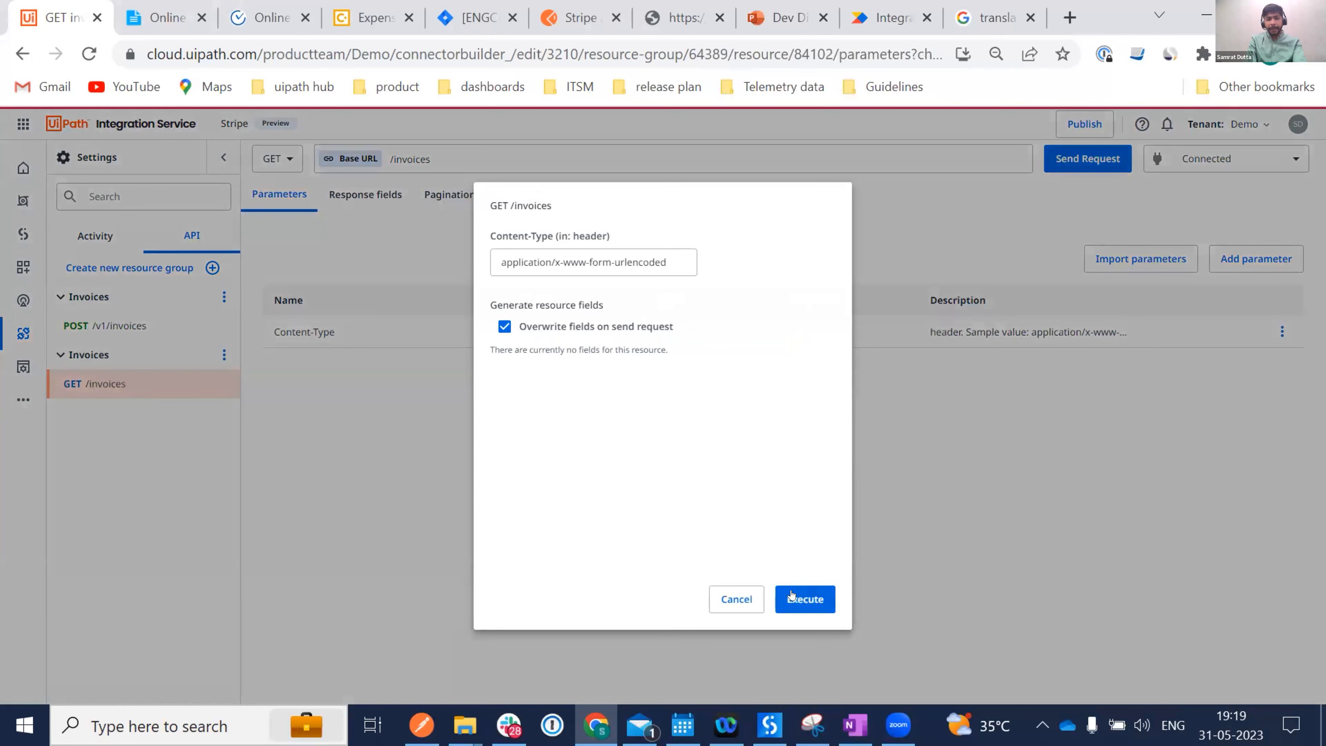
{"action": "left_click", "coordinate": [790, 594]}
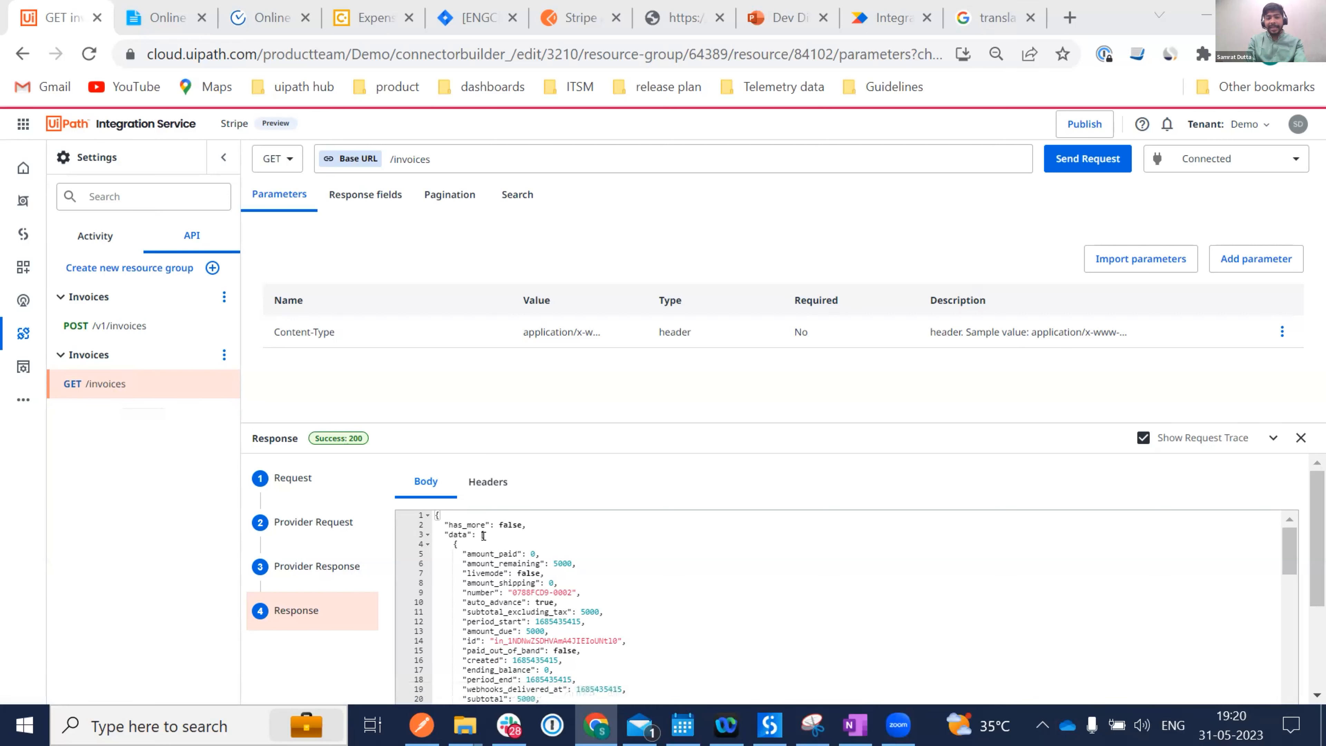
Set the response root key for the invoices response fields to data.
{"action": "double_click", "coordinate": [449, 533]}
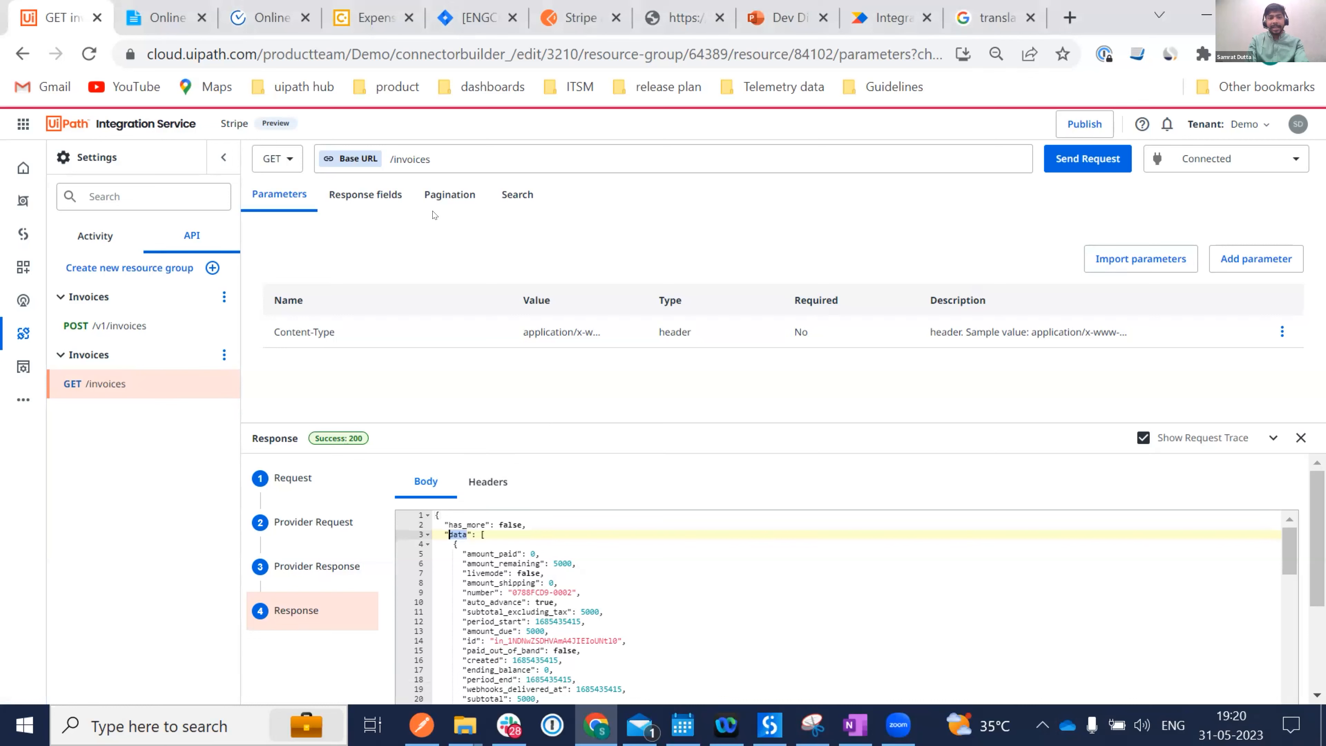
{"action": "left_click", "coordinate": [350, 195]}
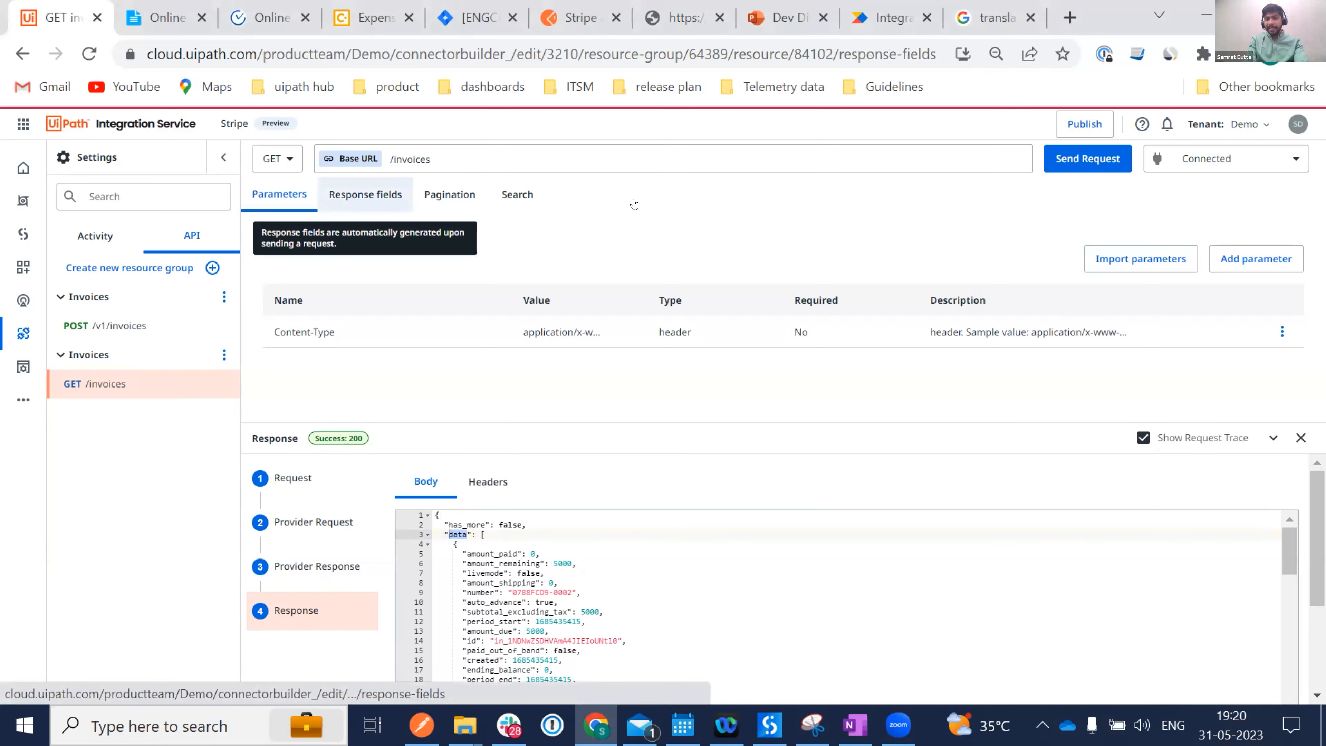
{"action": "left_click", "coordinate": [1186, 236]}
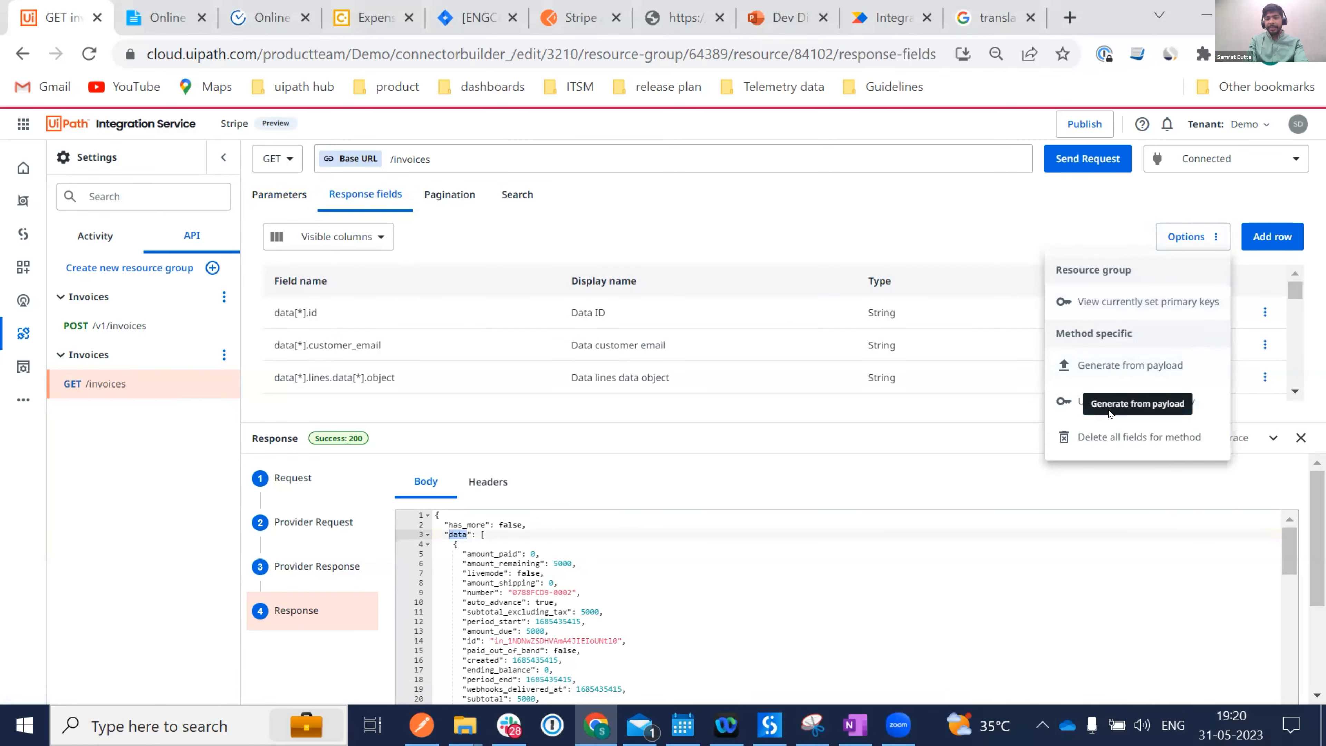
{"action": "left_click", "coordinate": [1174, 402]}
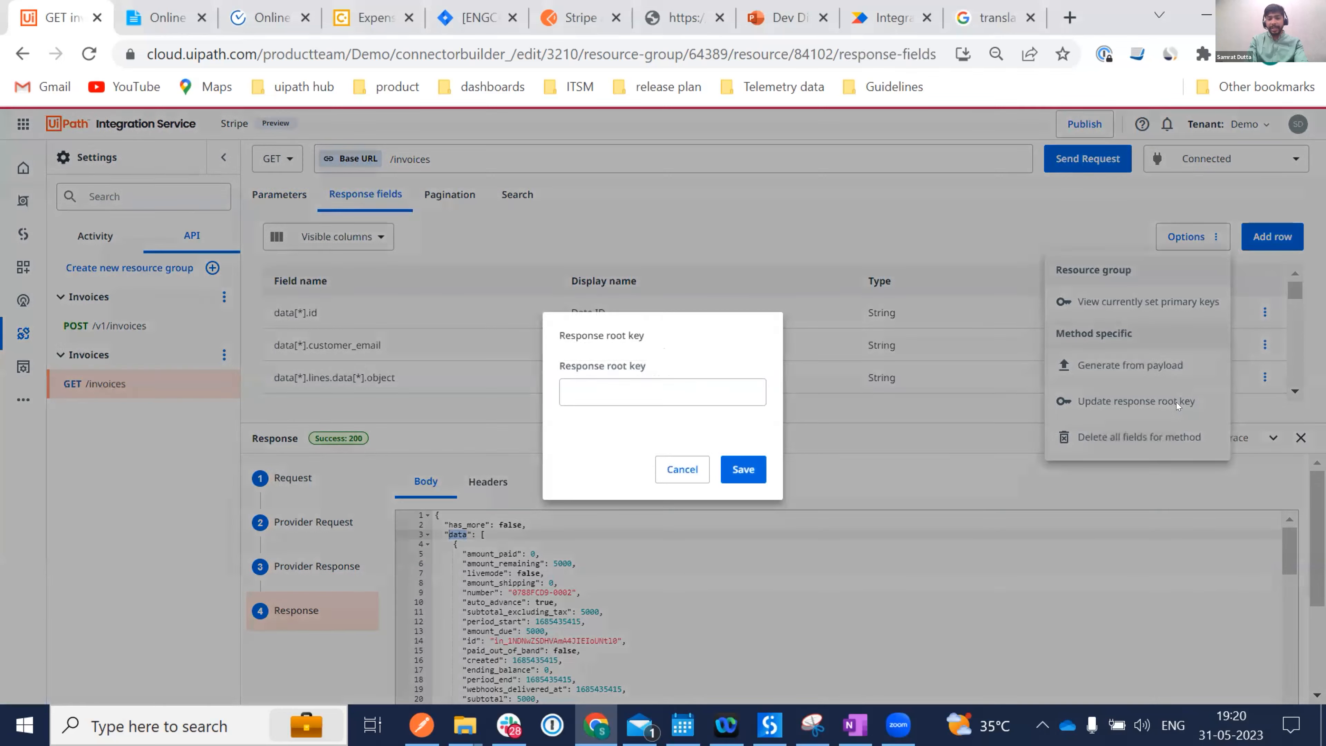
{"action": "left_click", "coordinate": [618, 382]}
{"action": "type", "text": "data"}
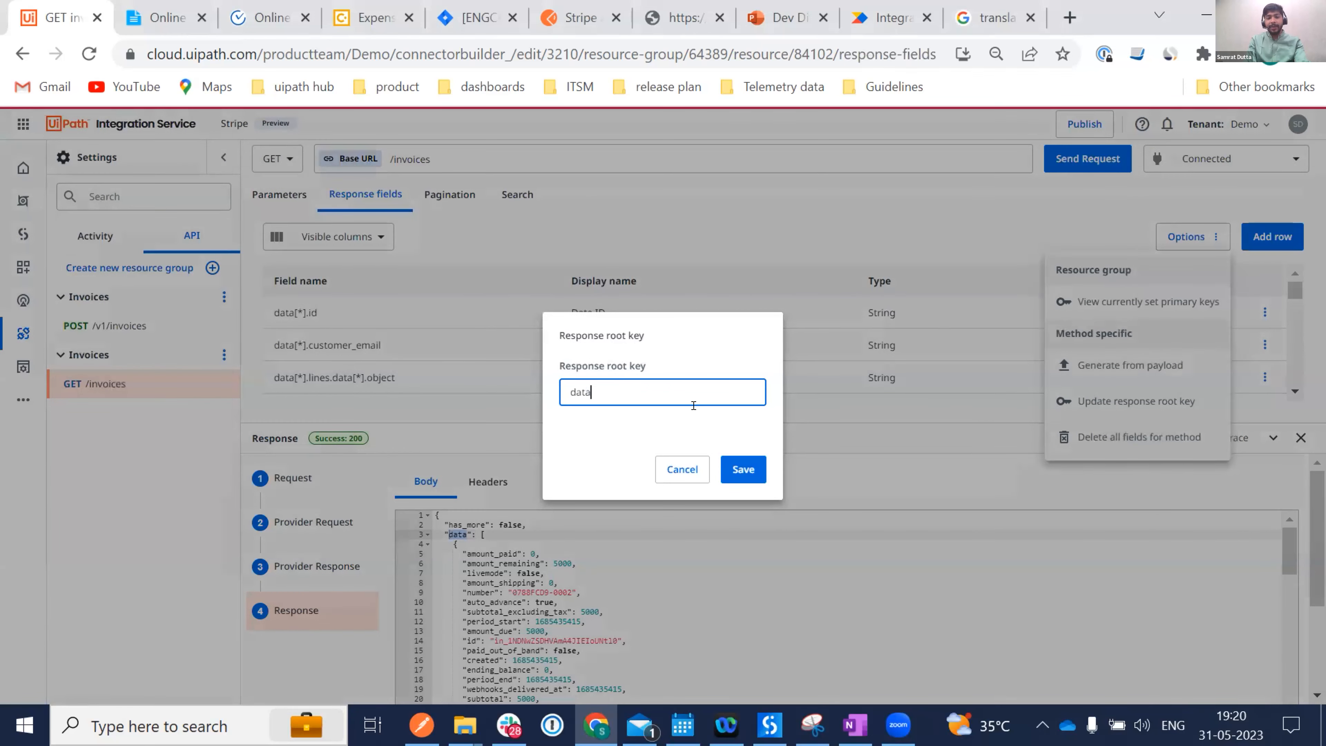
{"action": "left_click", "coordinate": [736, 469]}
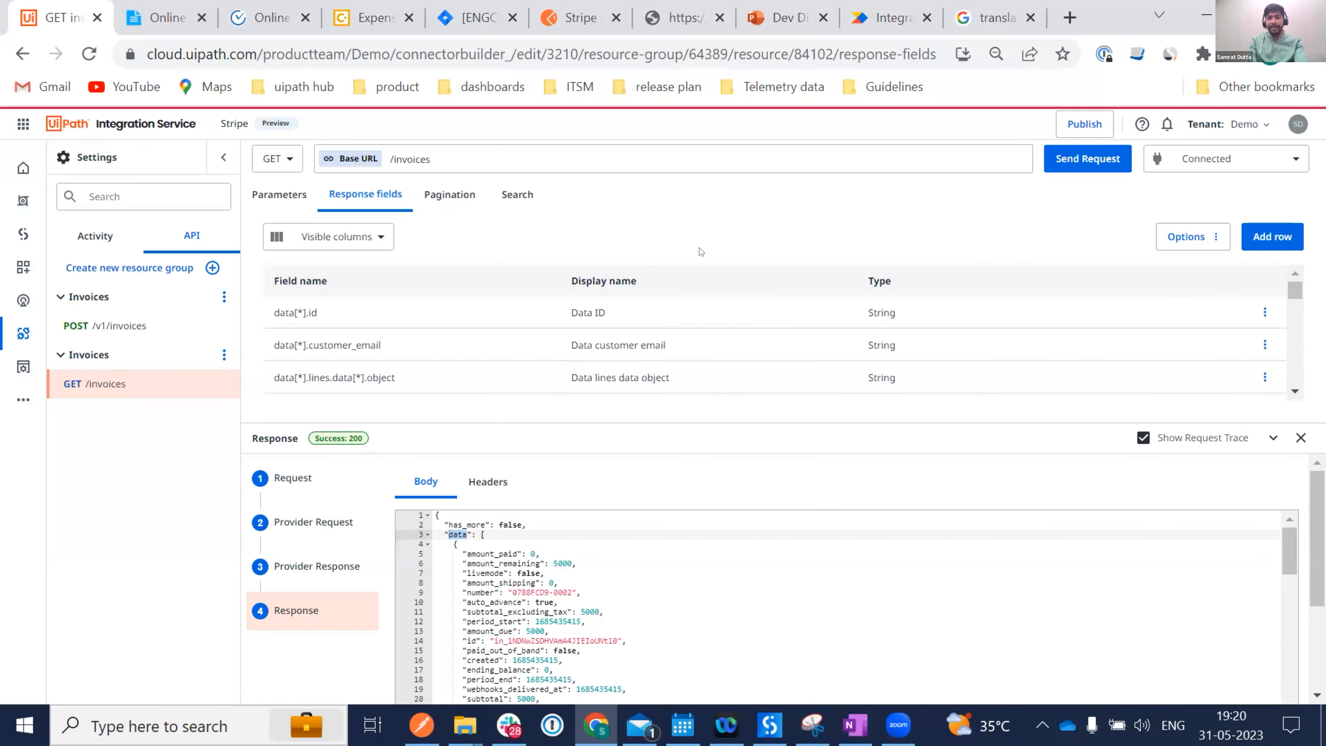
Resend GET /invoices with Overwrite fields checked to regenerate fields including amount_remaining.
{"action": "left_click", "coordinate": [1068, 163]}
{"action": "left_click", "coordinate": [499, 327]}
{"action": "left_click", "coordinate": [809, 600]}
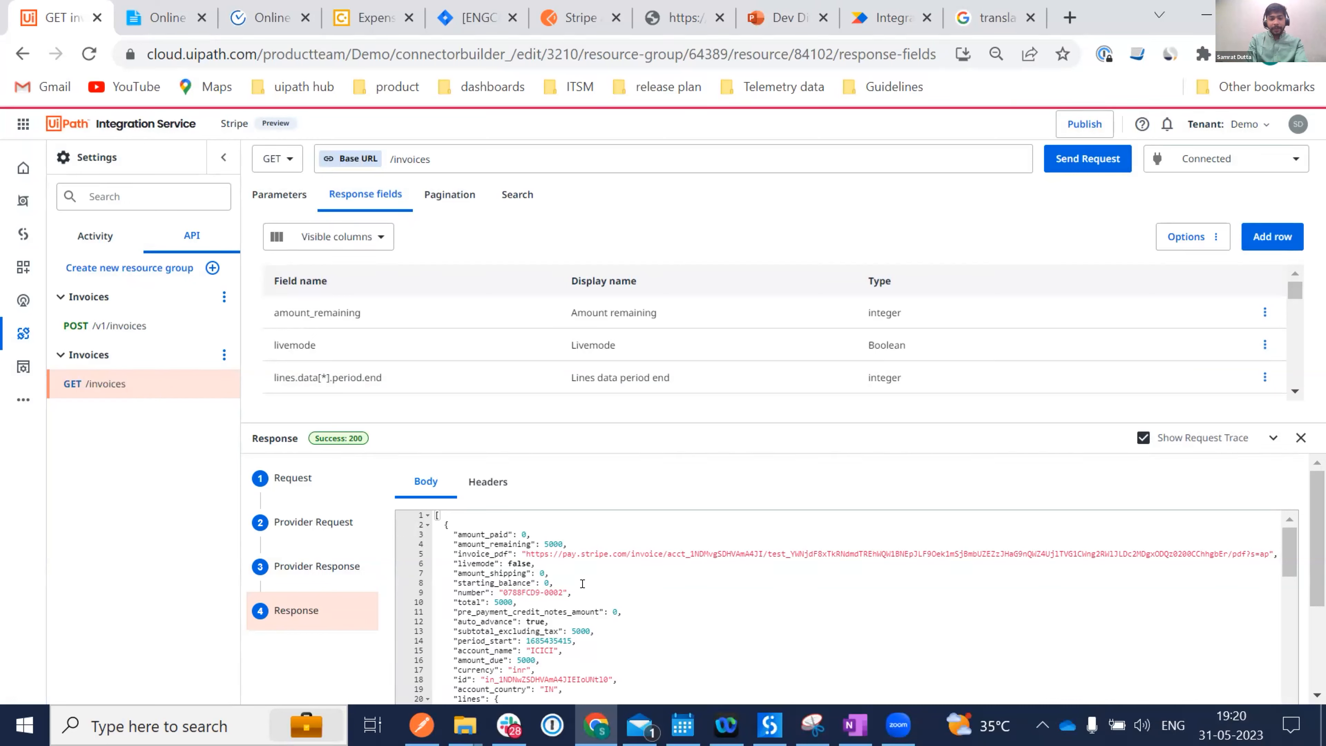
{"action": "left_click", "coordinate": [280, 194]}
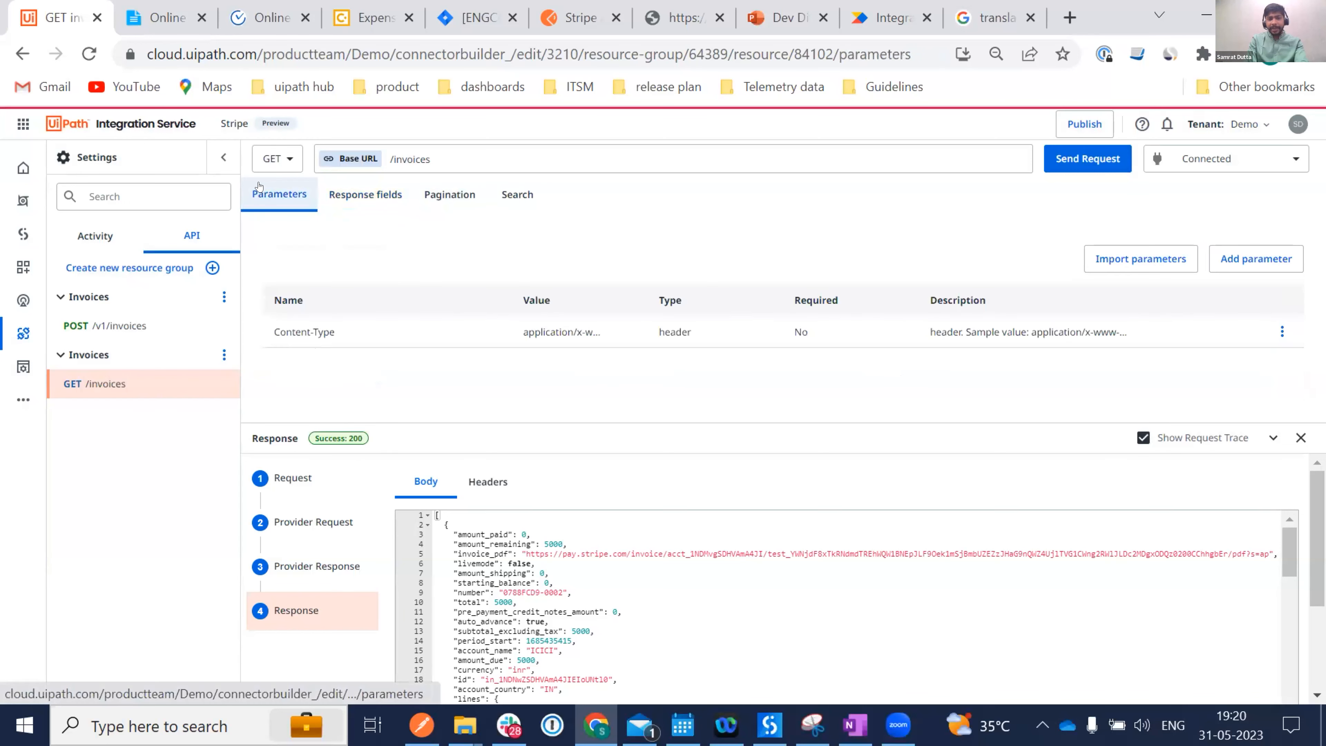
{"action": "left_click", "coordinate": [1281, 331]}
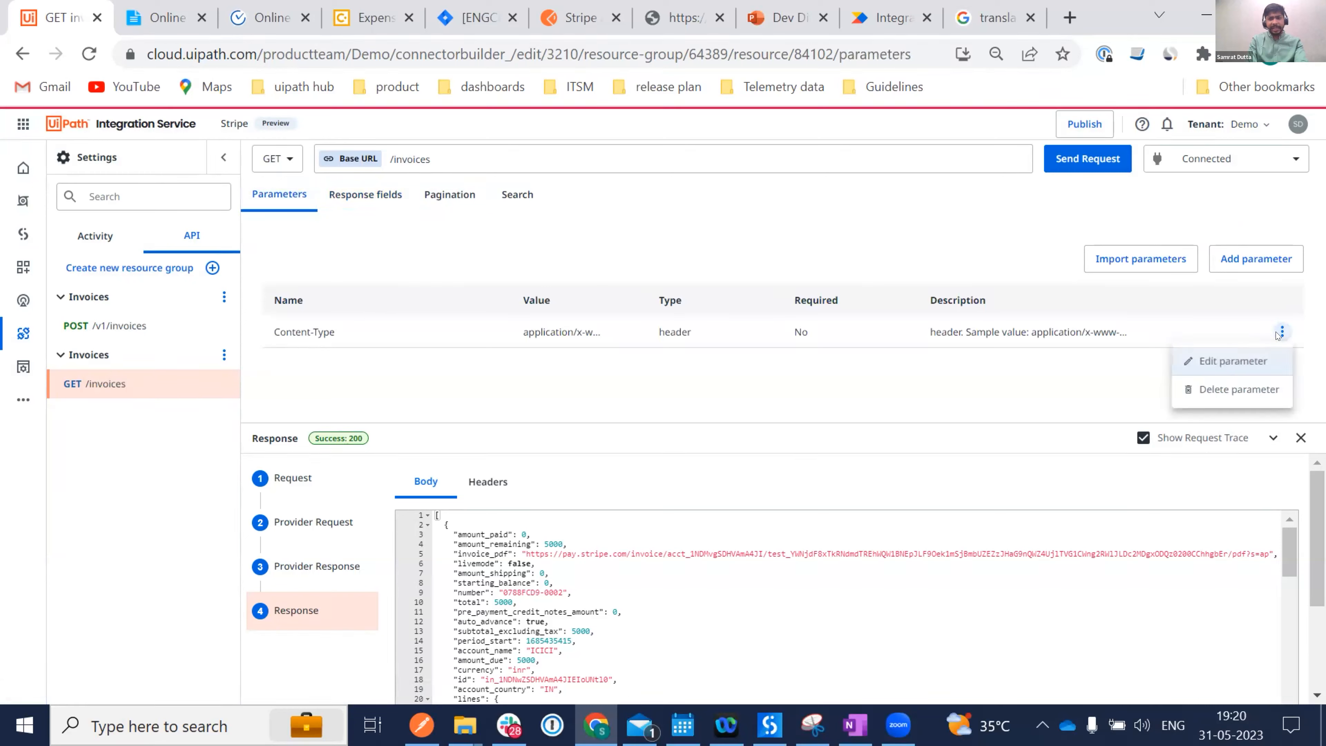
Delete the Content-Type header parameter from GET /invoices and confirm the deletion.
{"action": "left_click", "coordinate": [1211, 392]}
{"action": "left_click", "coordinate": [811, 469]}
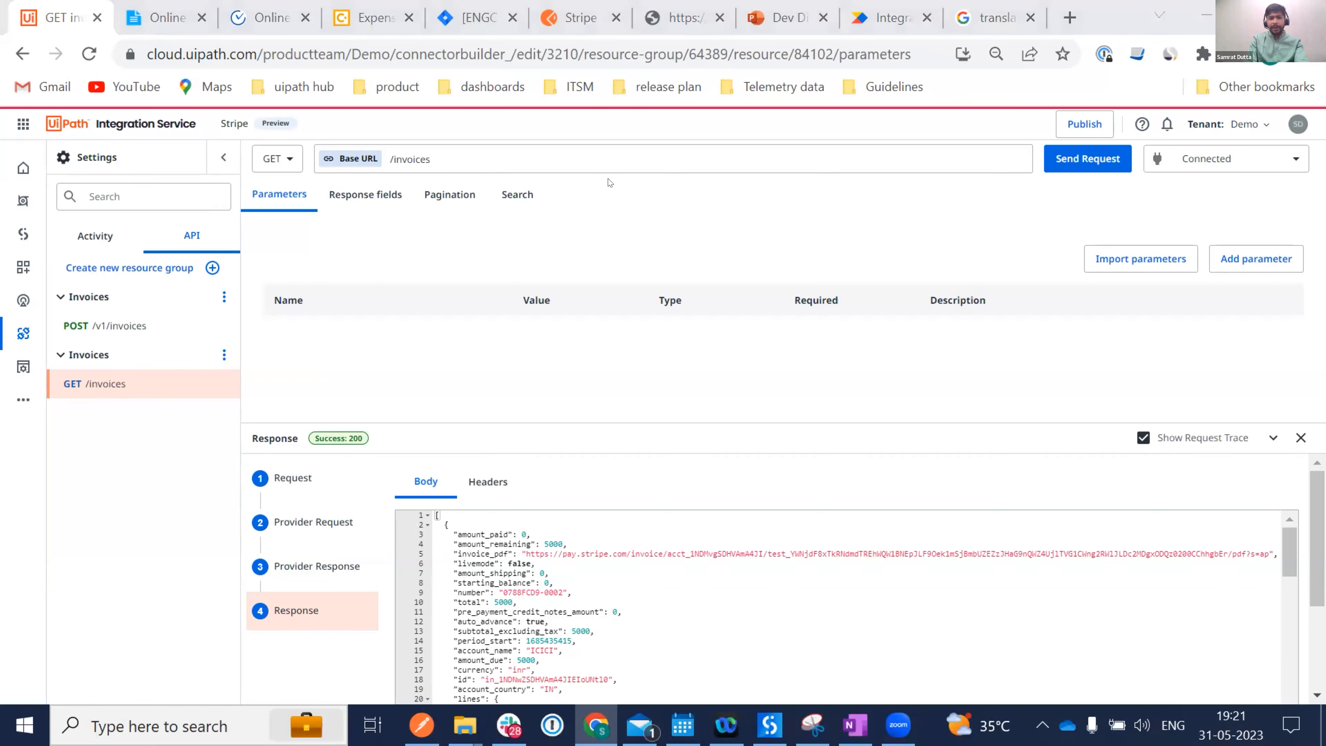
Publish the Stripe connector after replacing its description with 'Dev ives sample'.
{"action": "left_click", "coordinate": [1078, 128]}
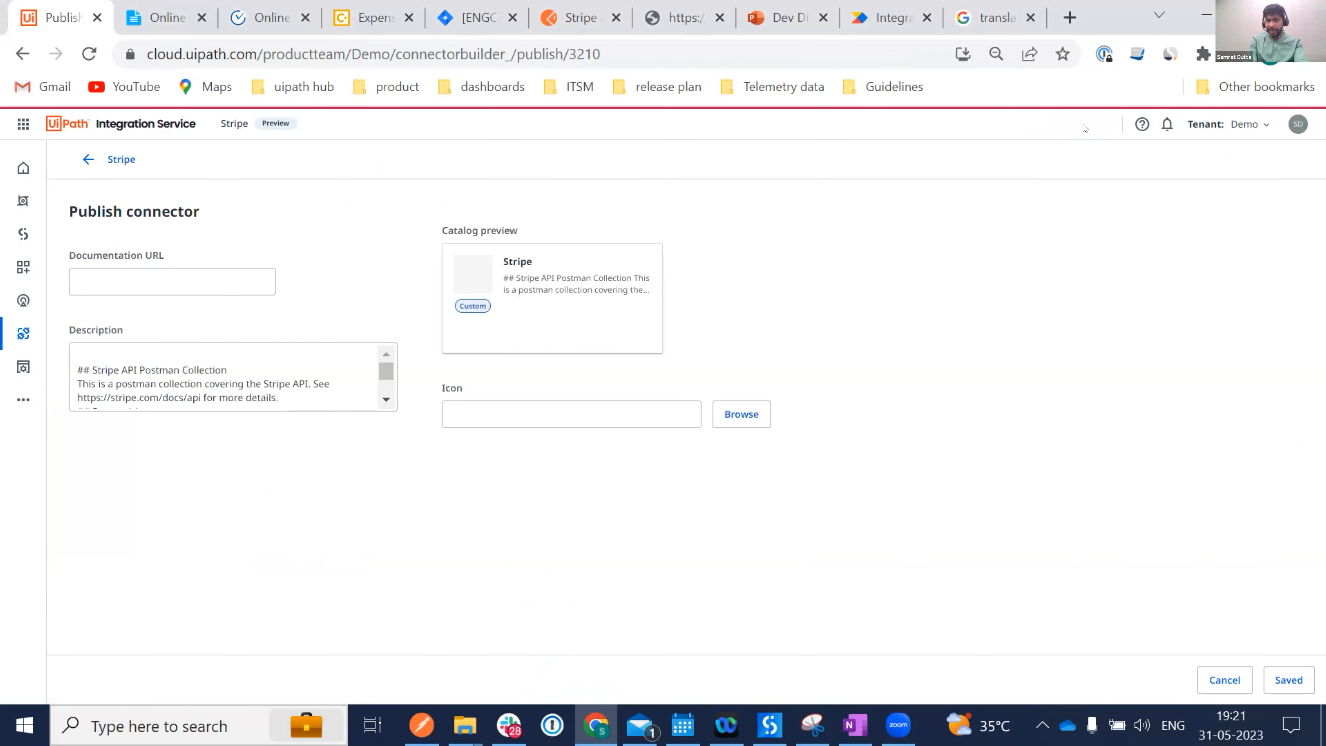
{"action": "left_click", "coordinate": [201, 396]}
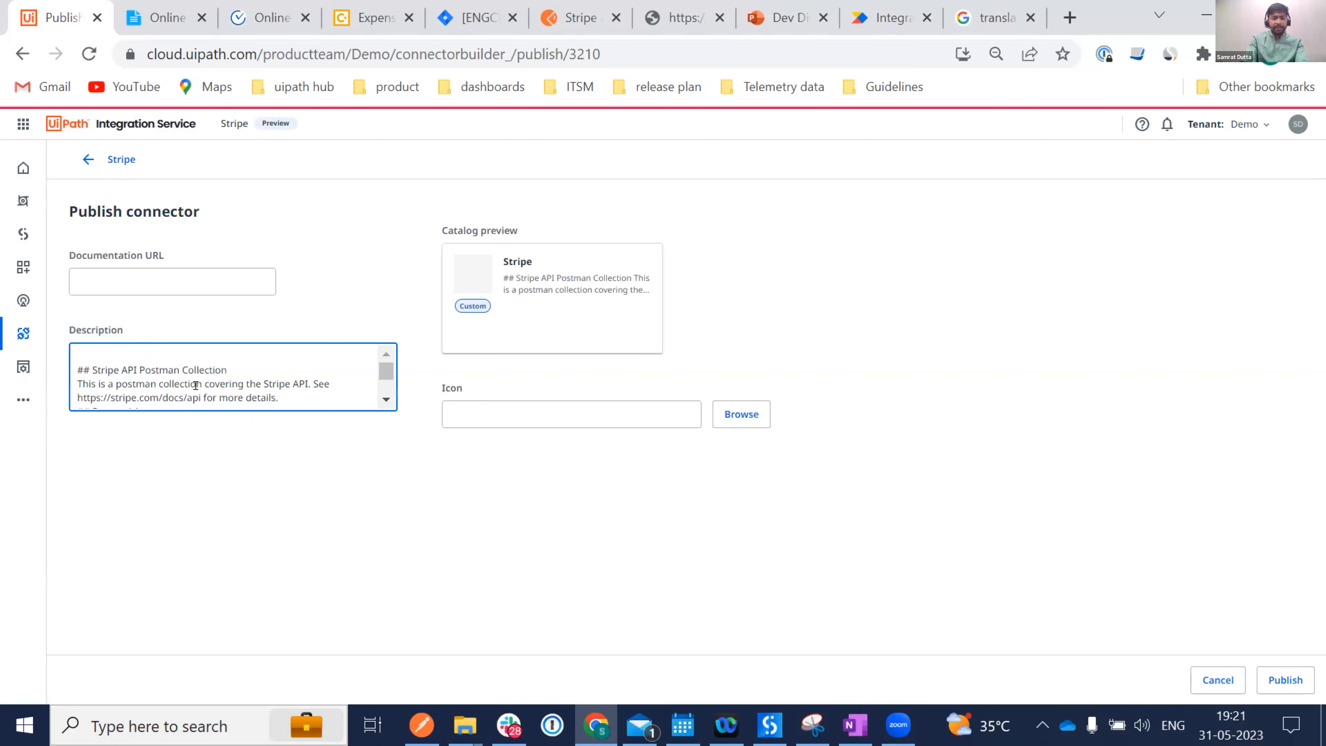
{"action": "key", "text": "ctrl+a"}
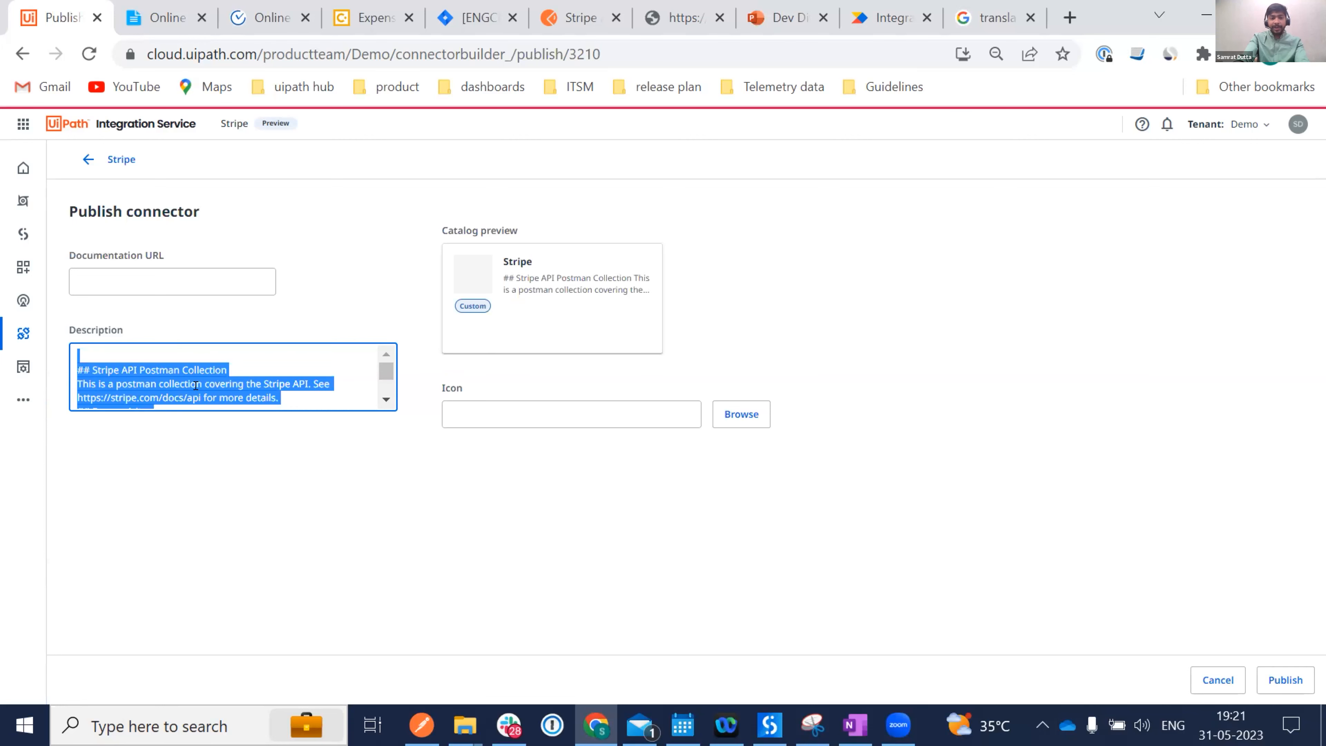
{"action": "key", "text": "BackSpace"}
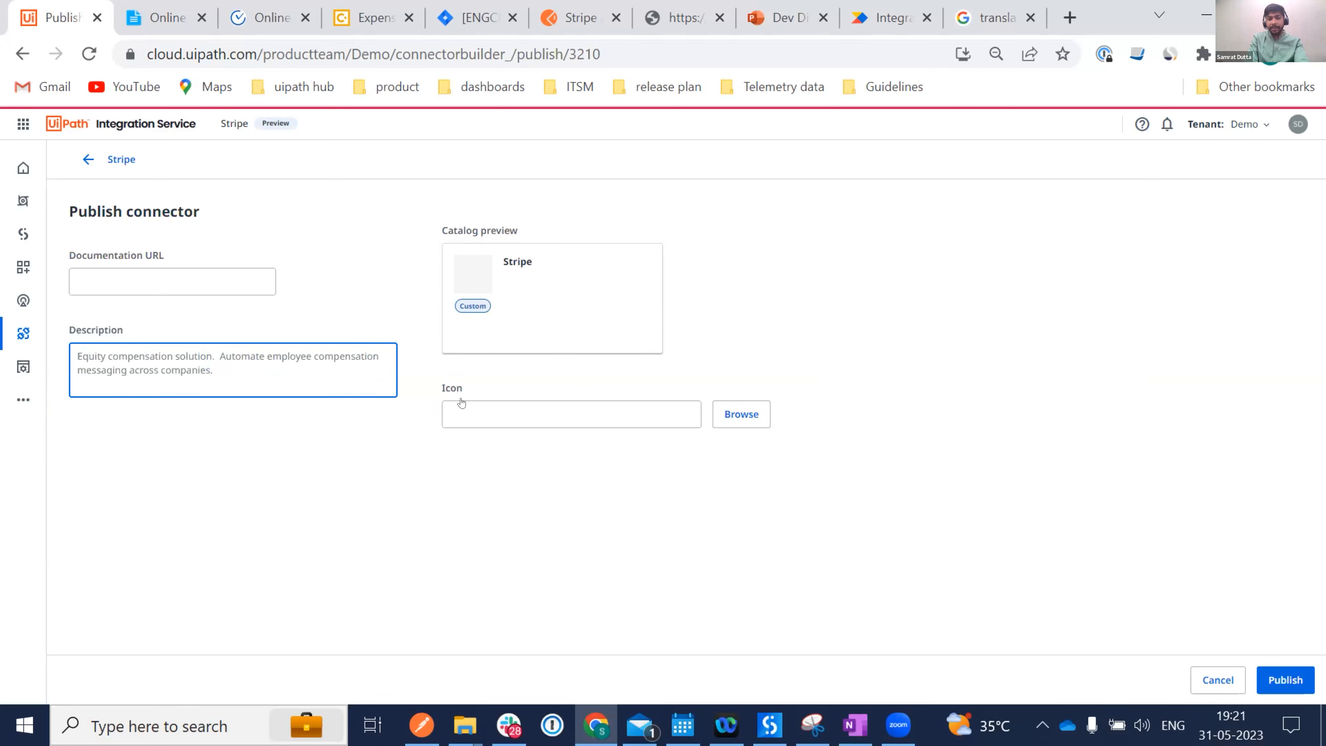
{"action": "left_click", "coordinate": [966, 417]}
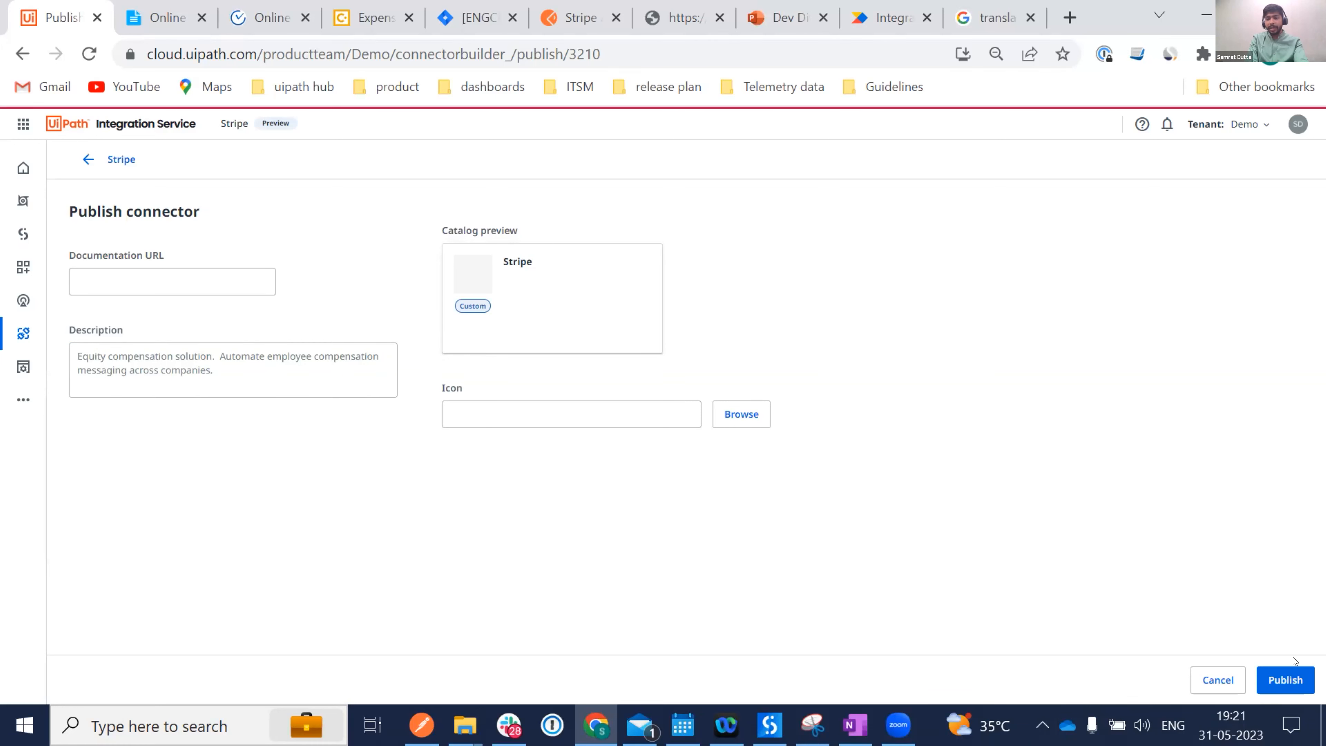
{"action": "left_click", "coordinate": [1281, 679]}
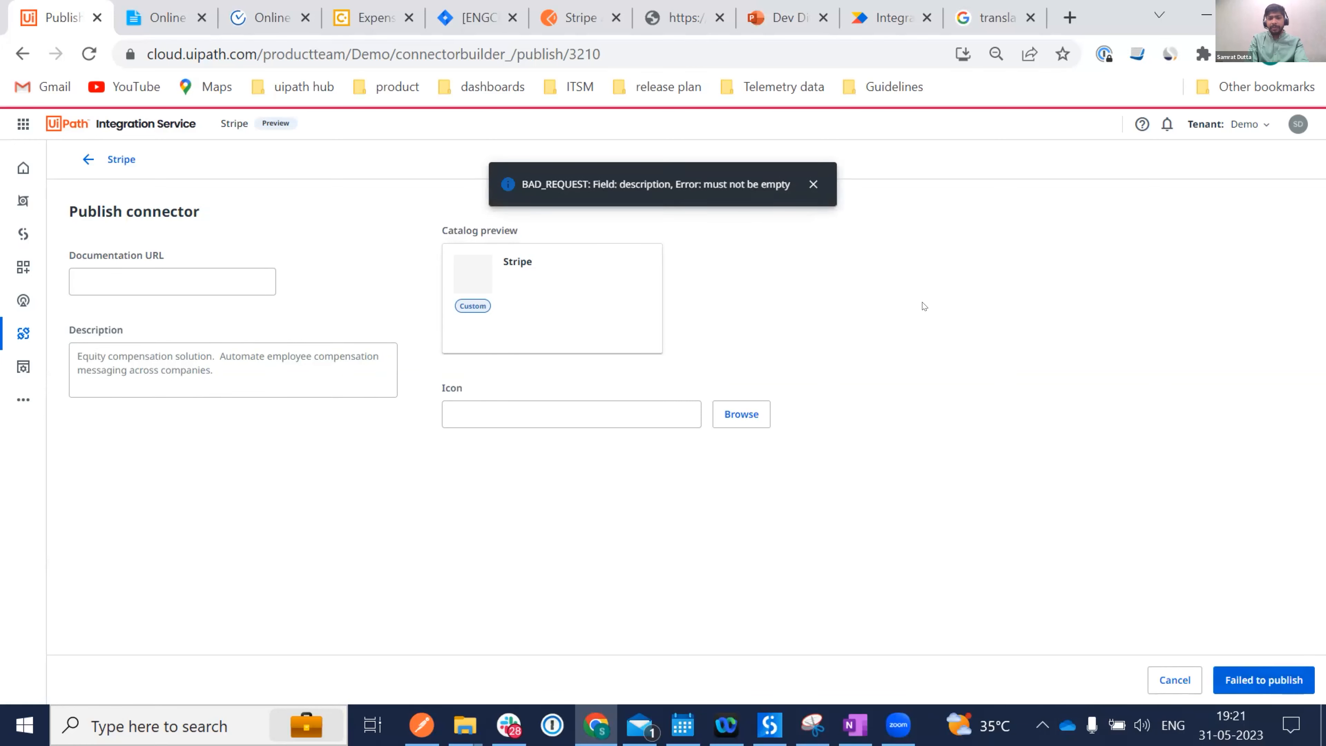
{"action": "left_click", "coordinate": [813, 183]}
{"action": "left_click", "coordinate": [207, 365]}
{"action": "type", "text": "D"}
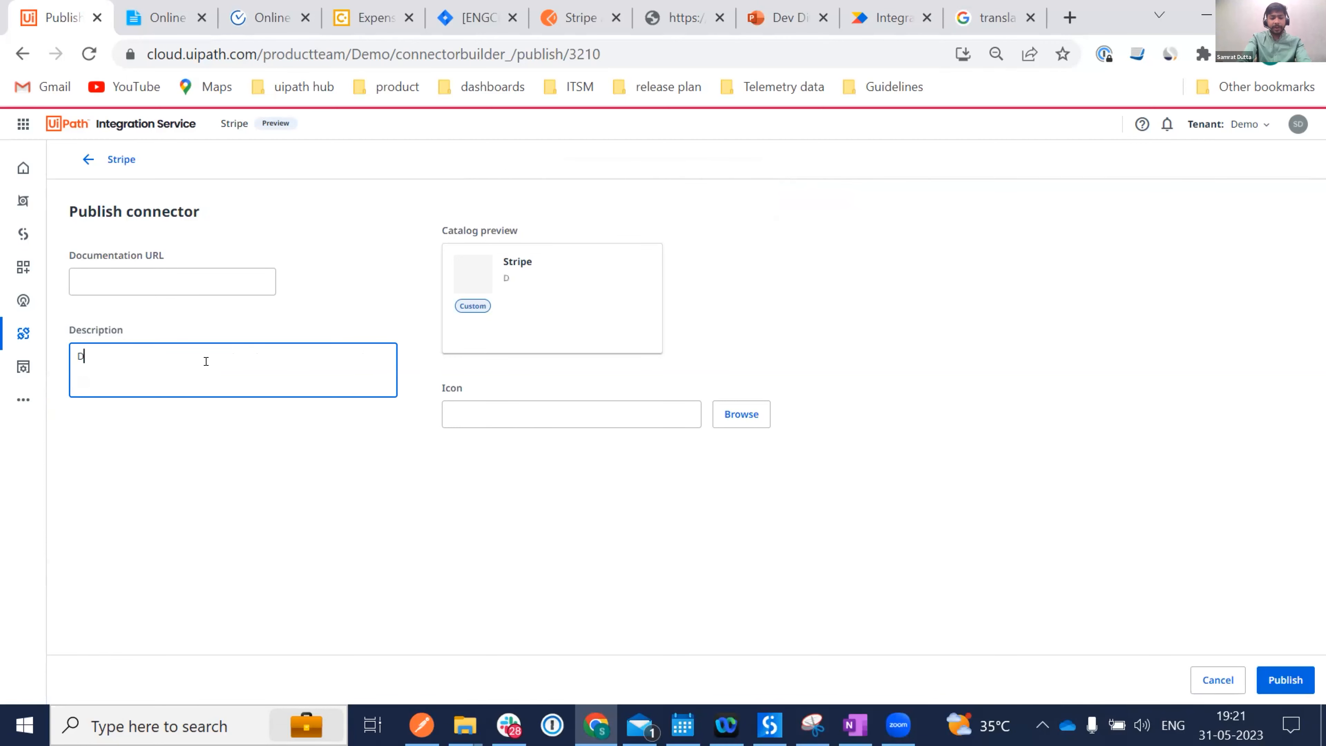
{"action": "type", "text": "ev ives "}
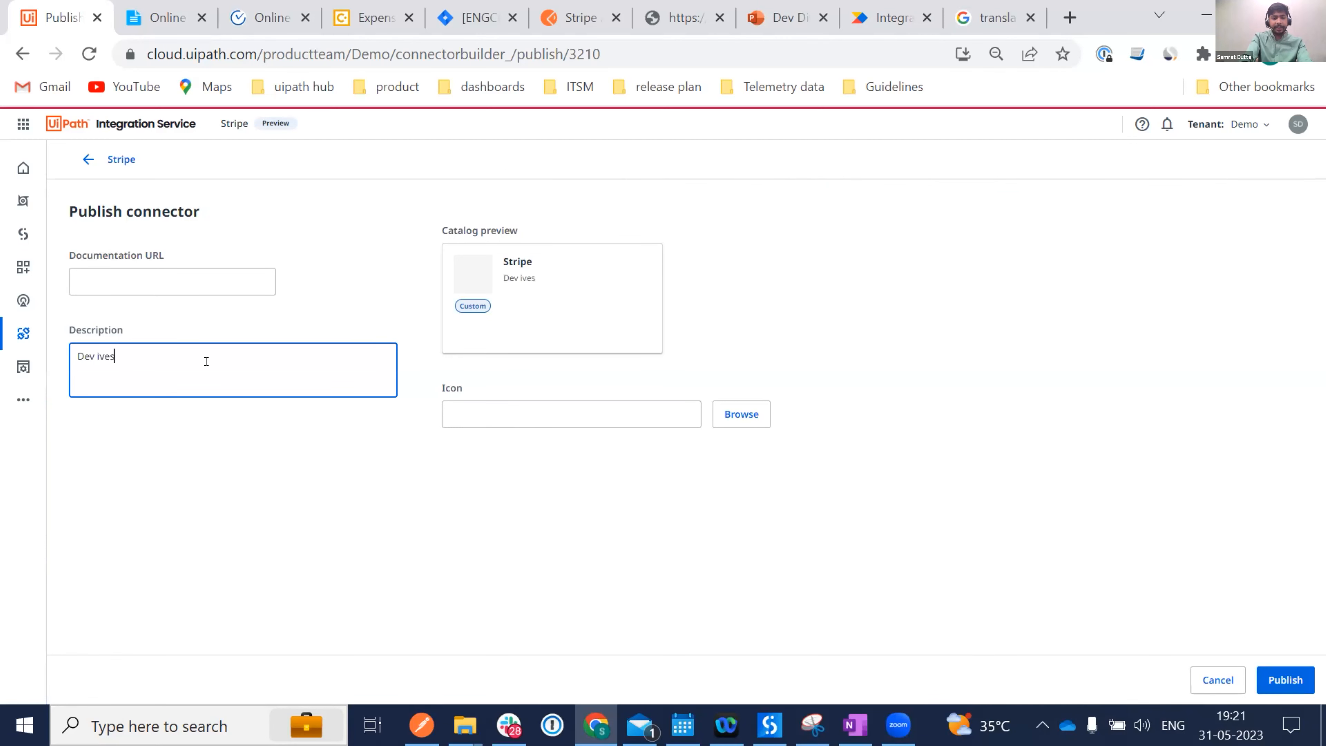
{"action": "type", "text": "sample"}
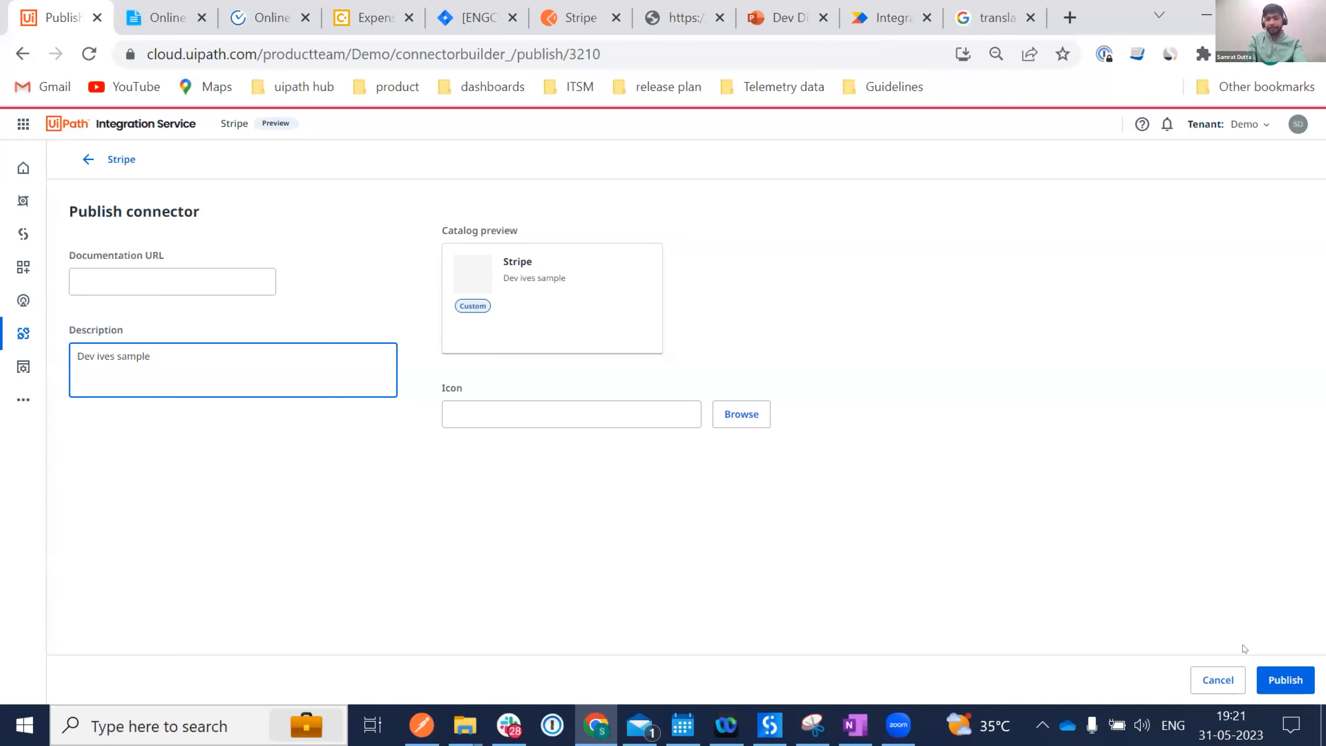
{"action": "left_click", "coordinate": [1278, 677]}
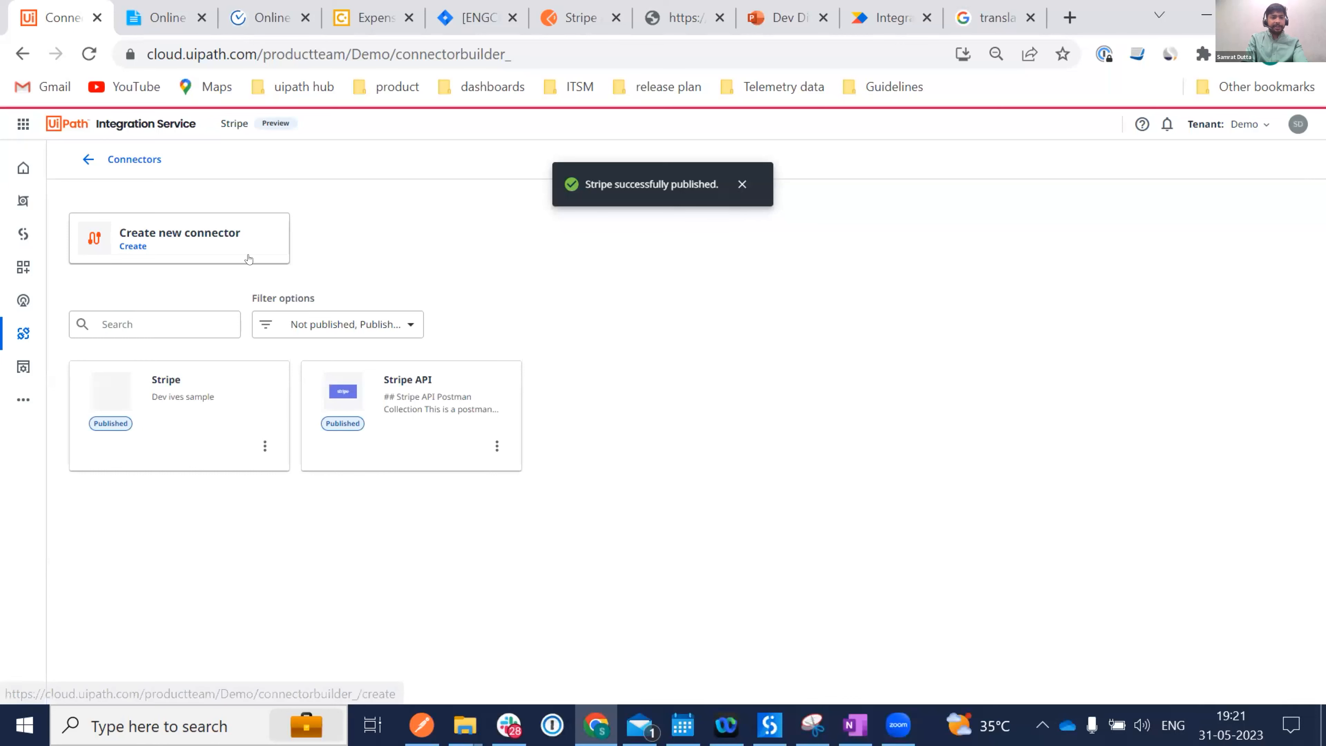
Switch to Studio Web and create a new project named CB with a Manual Trigger.
{"action": "left_click", "coordinate": [21, 235]}
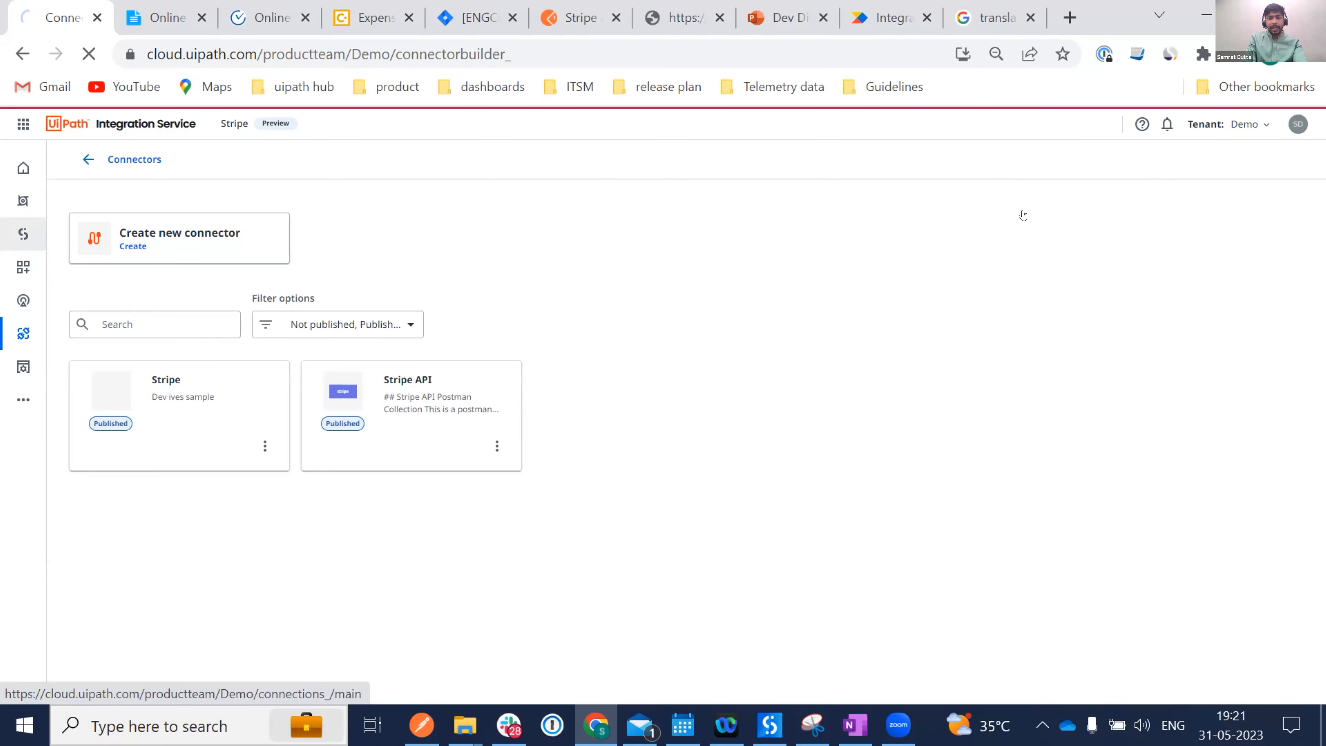
{"action": "left_click", "coordinate": [1044, 197]}
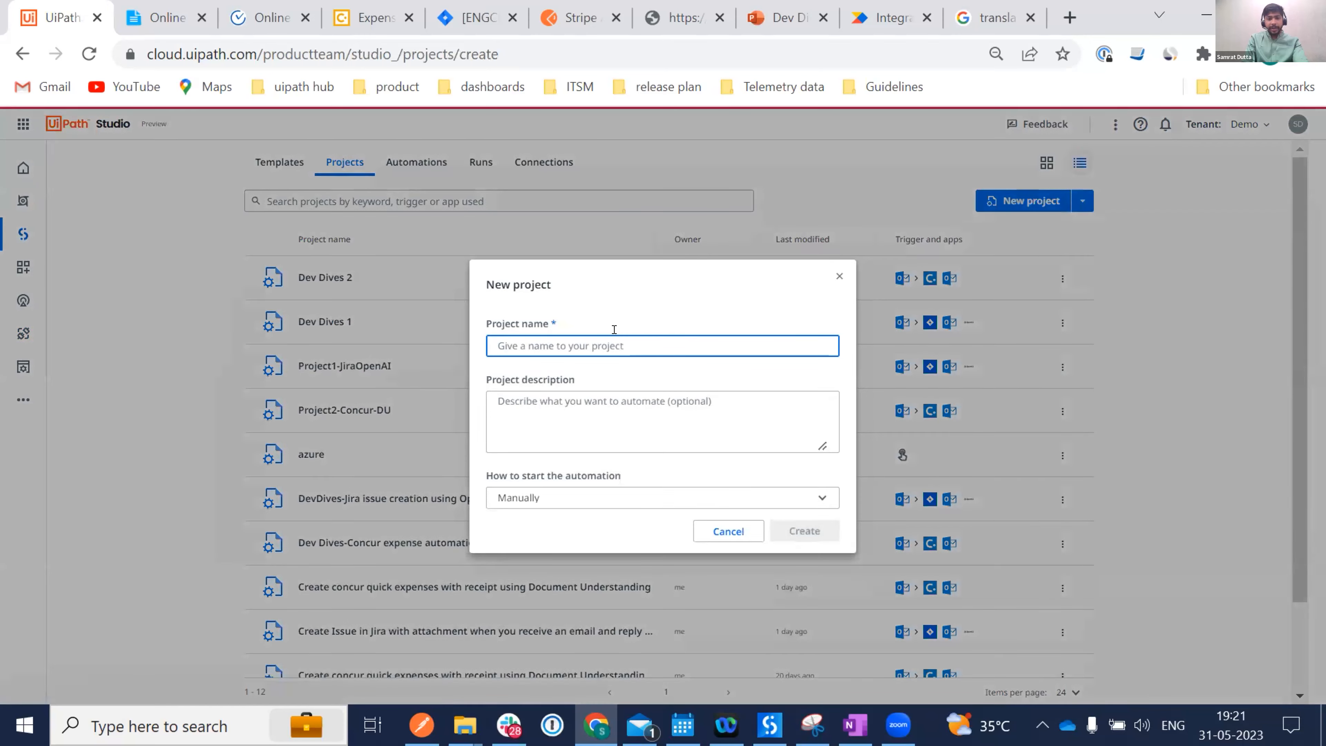
{"action": "type", "text": "CB"}
{"action": "key", "text": "Return"}
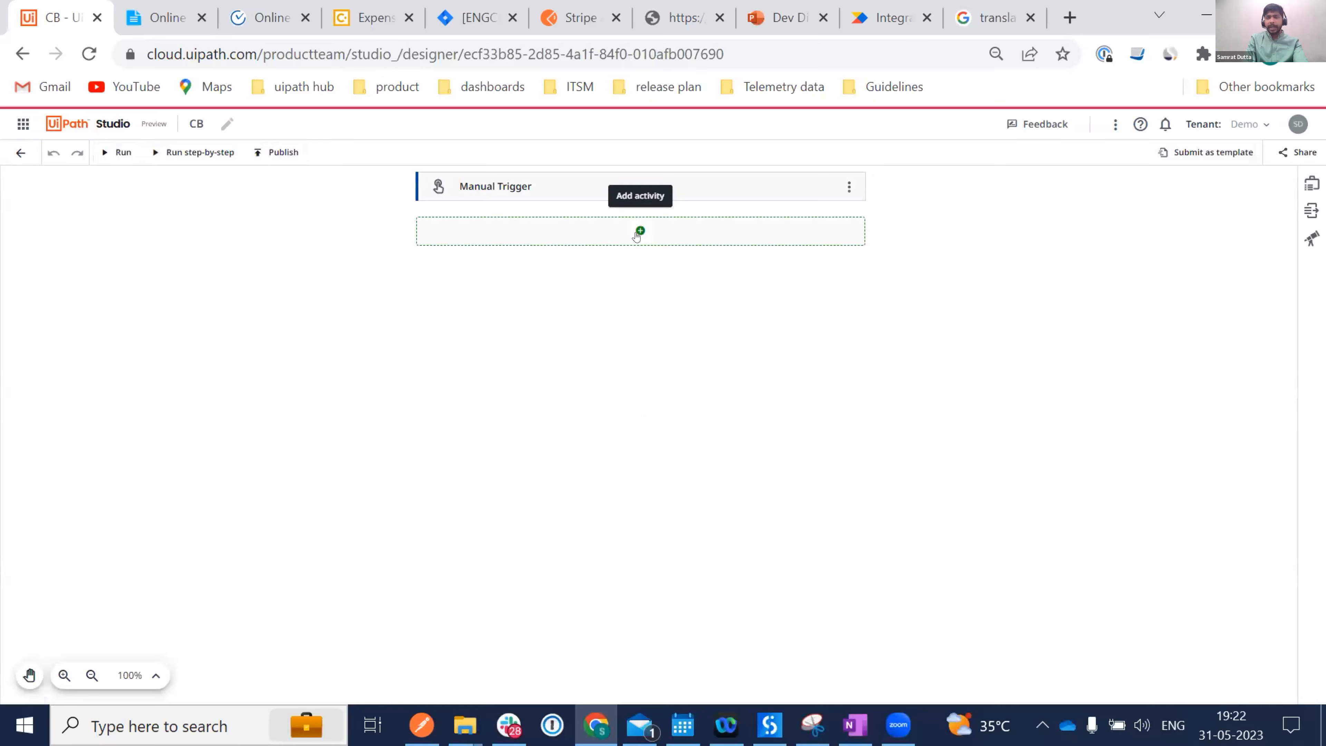
Add a Connector Builder List All Records step after the trigger using the Stripe connector.
{"action": "left_click", "coordinate": [640, 231]}
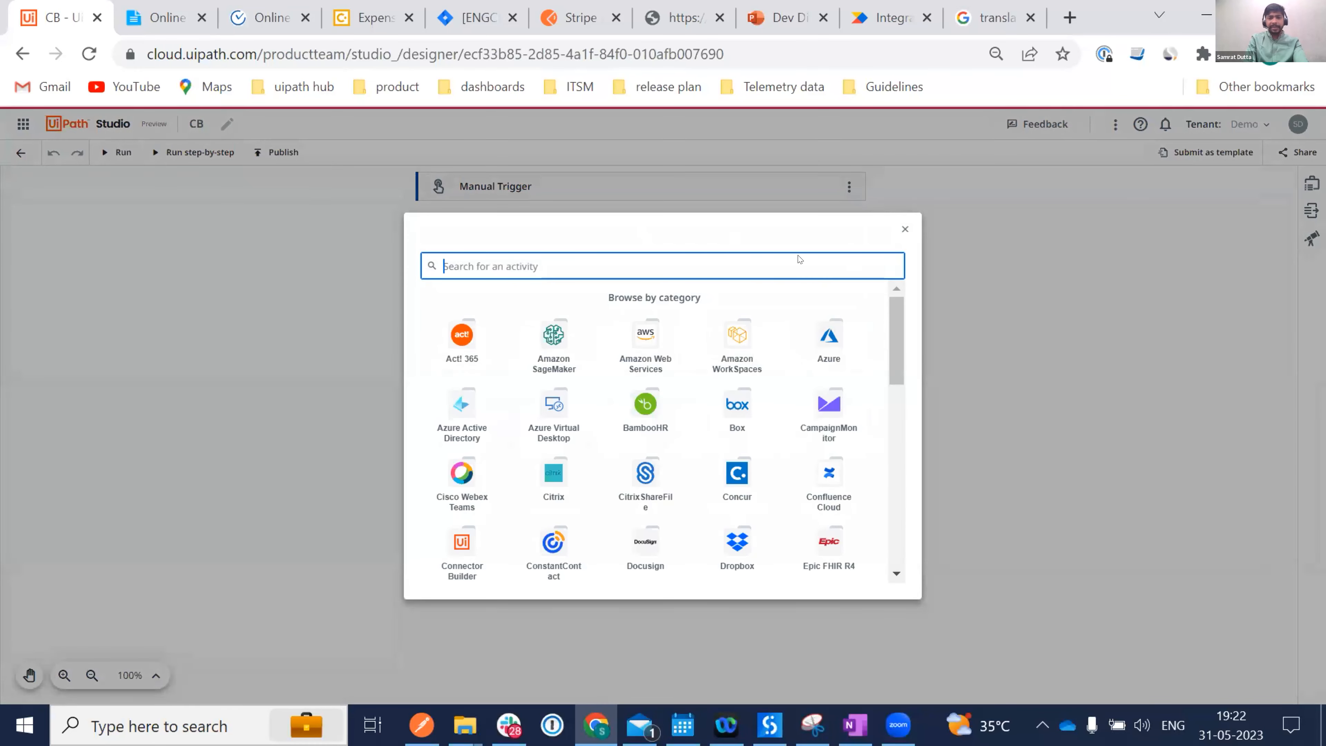
{"action": "type", "text": "Conne"}
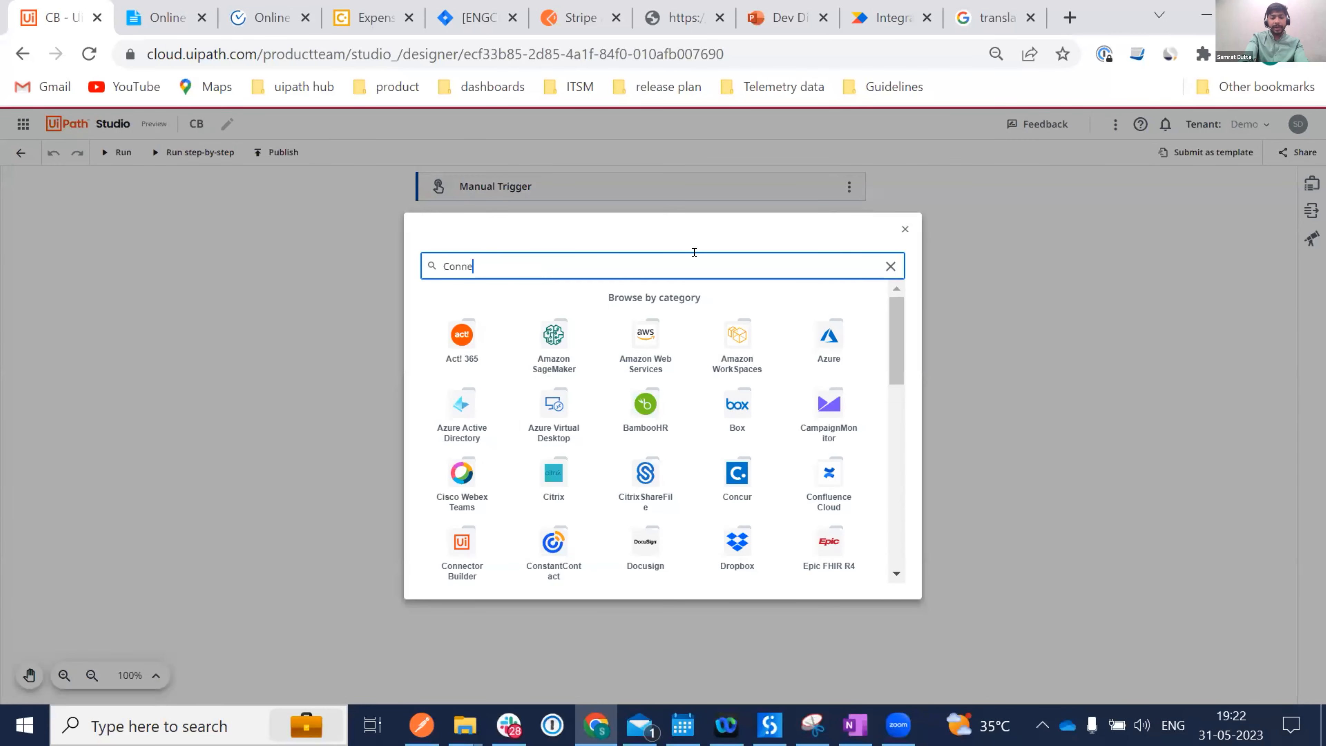
{"action": "type", "text": "ctor Builder"}
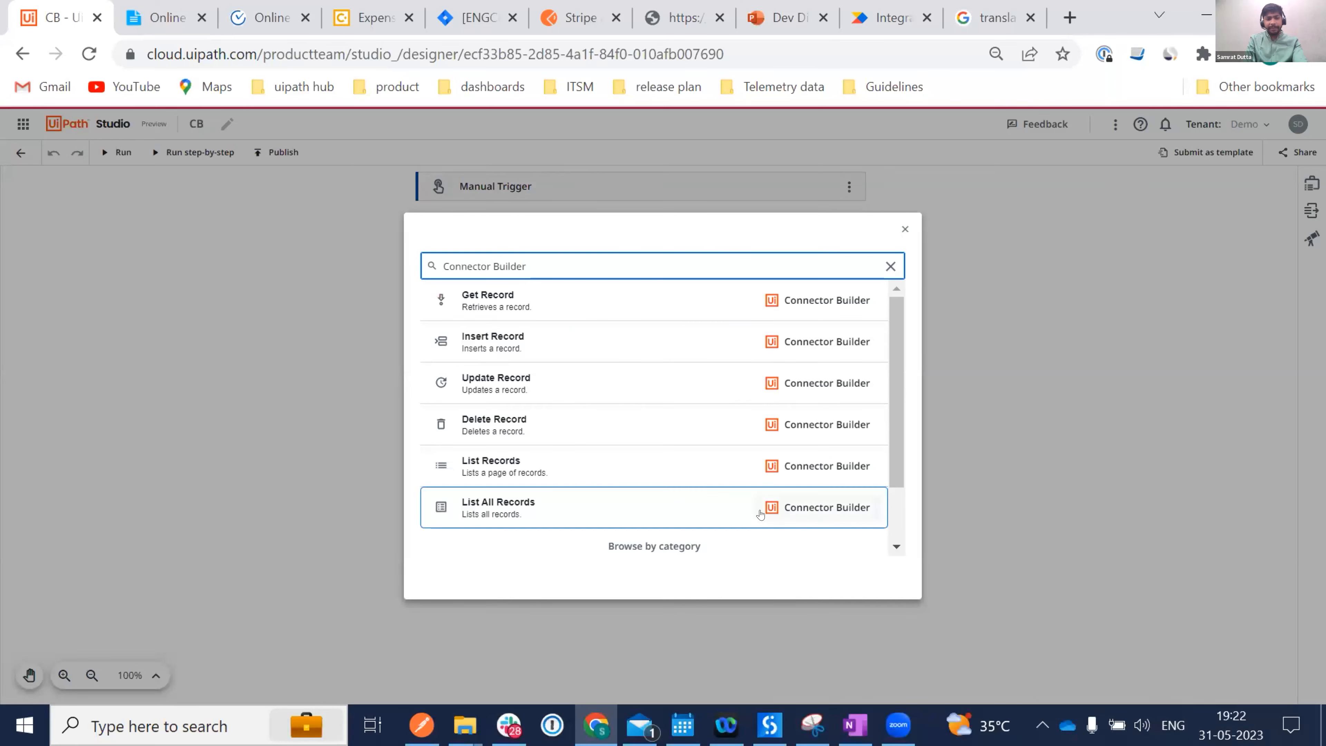
{"action": "left_click", "coordinate": [502, 524]}
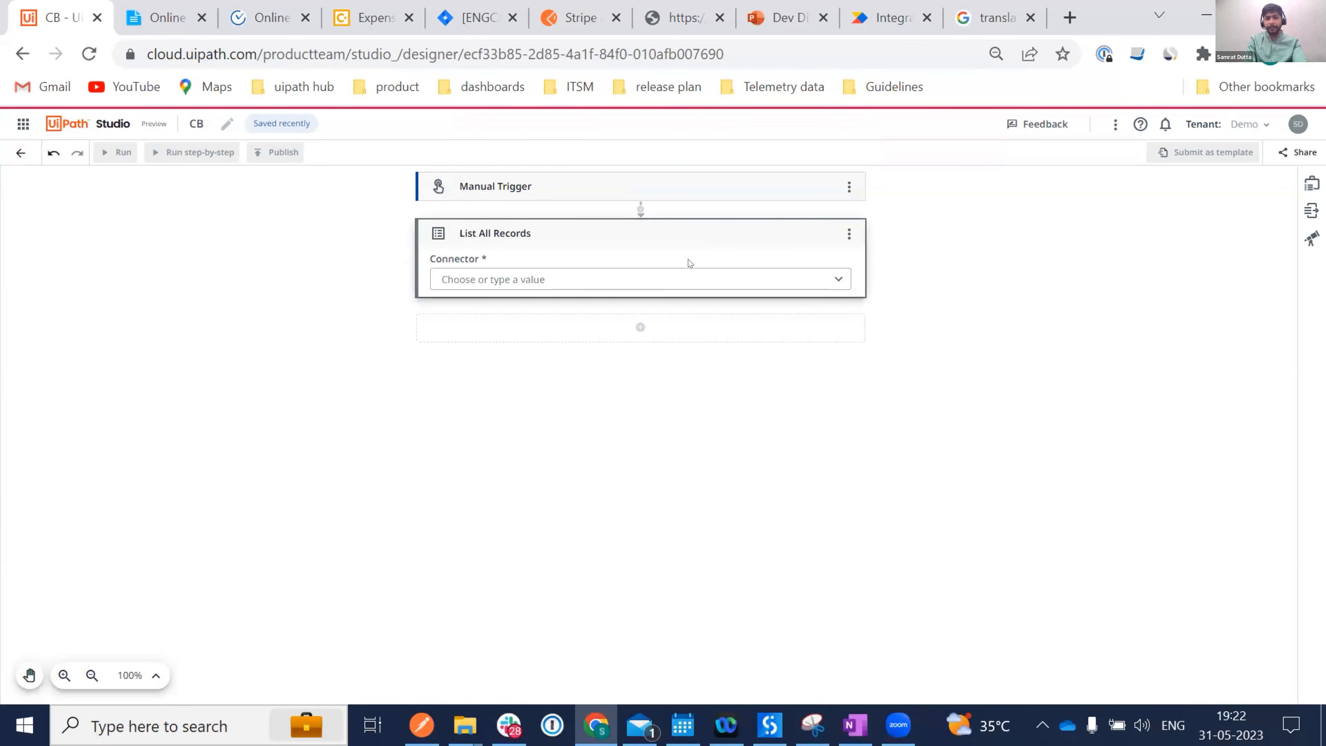
{"action": "left_click", "coordinate": [586, 280]}
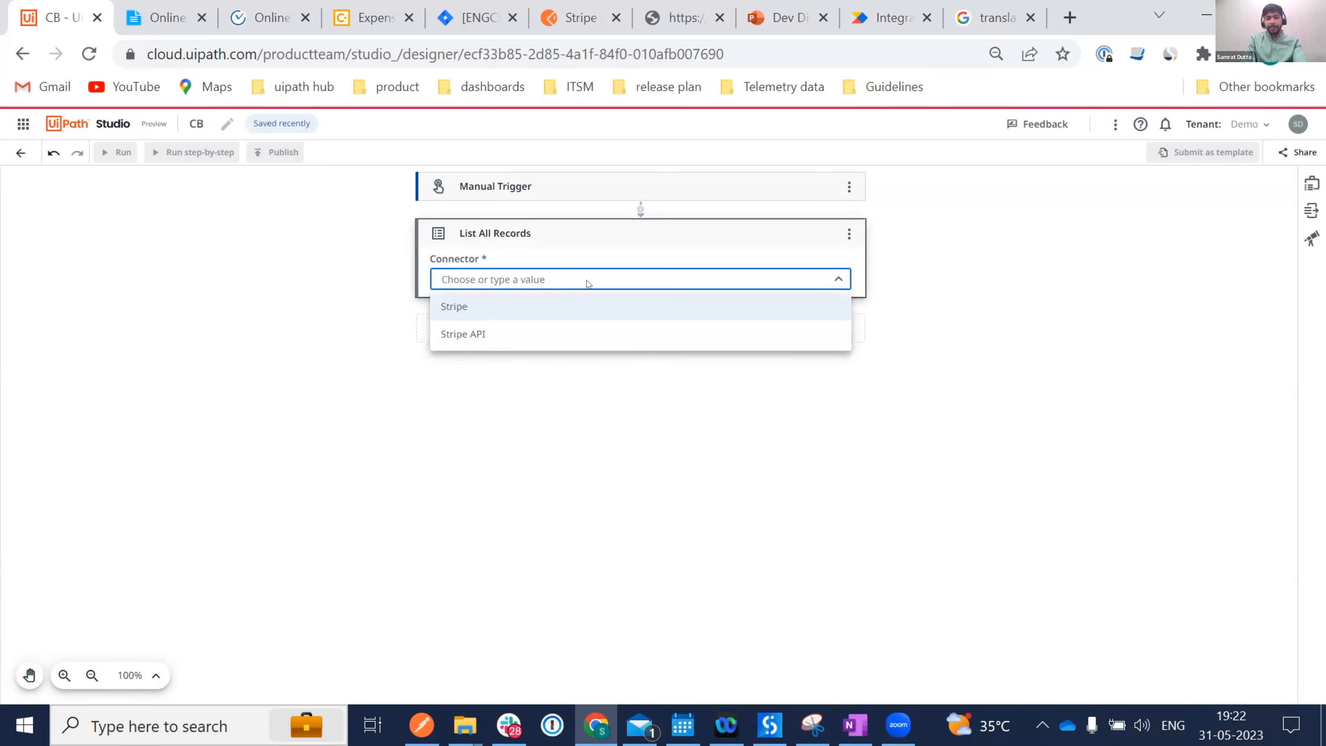
{"action": "left_click", "coordinate": [489, 305]}
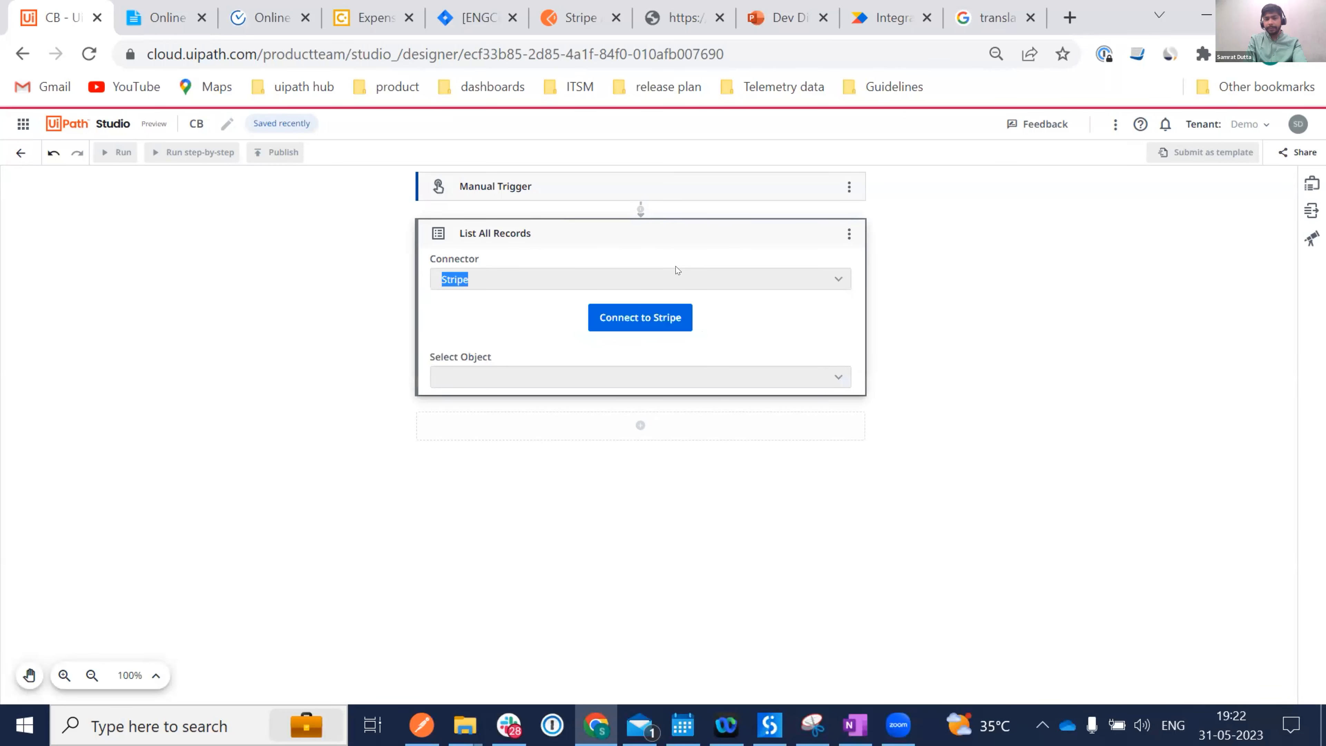
Create the Stripe connection by pasting the Stripe secret key from the notes.
{"action": "left_click", "coordinate": [616, 317]}
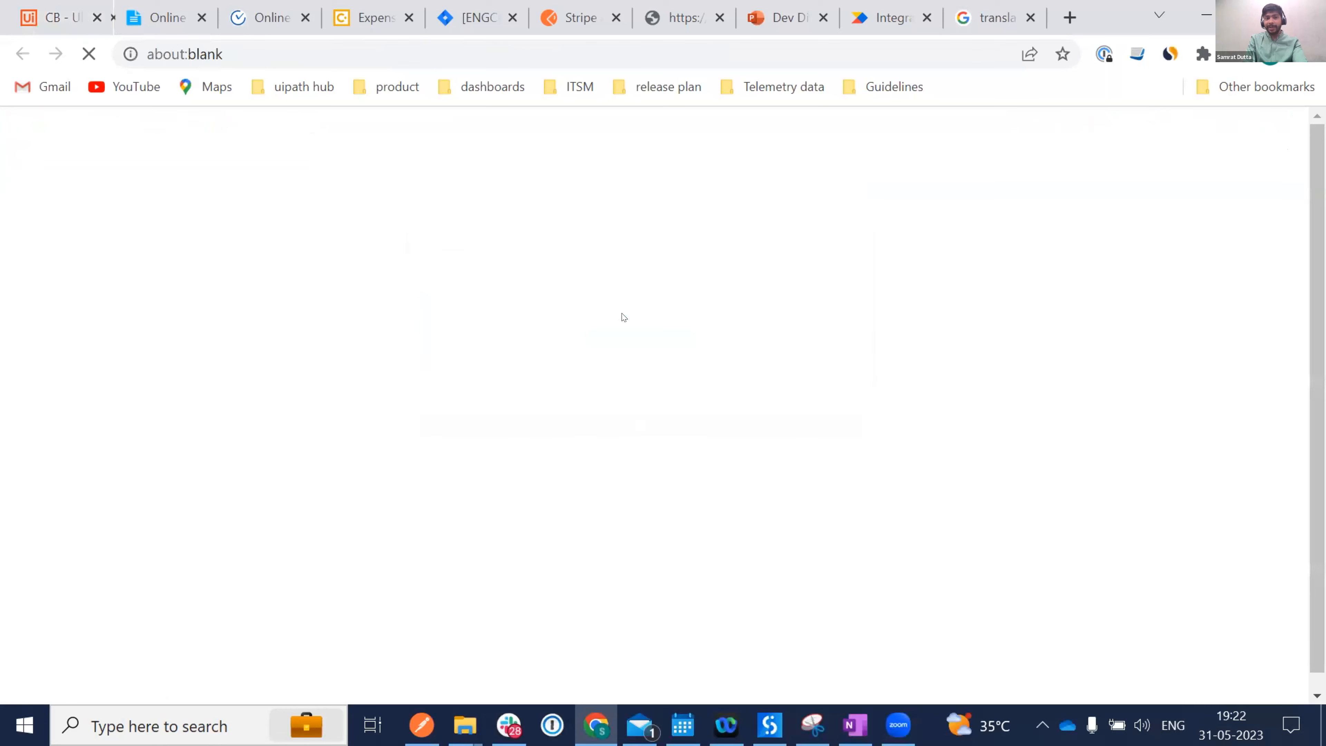
{"action": "left_click", "coordinate": [225, 26]}
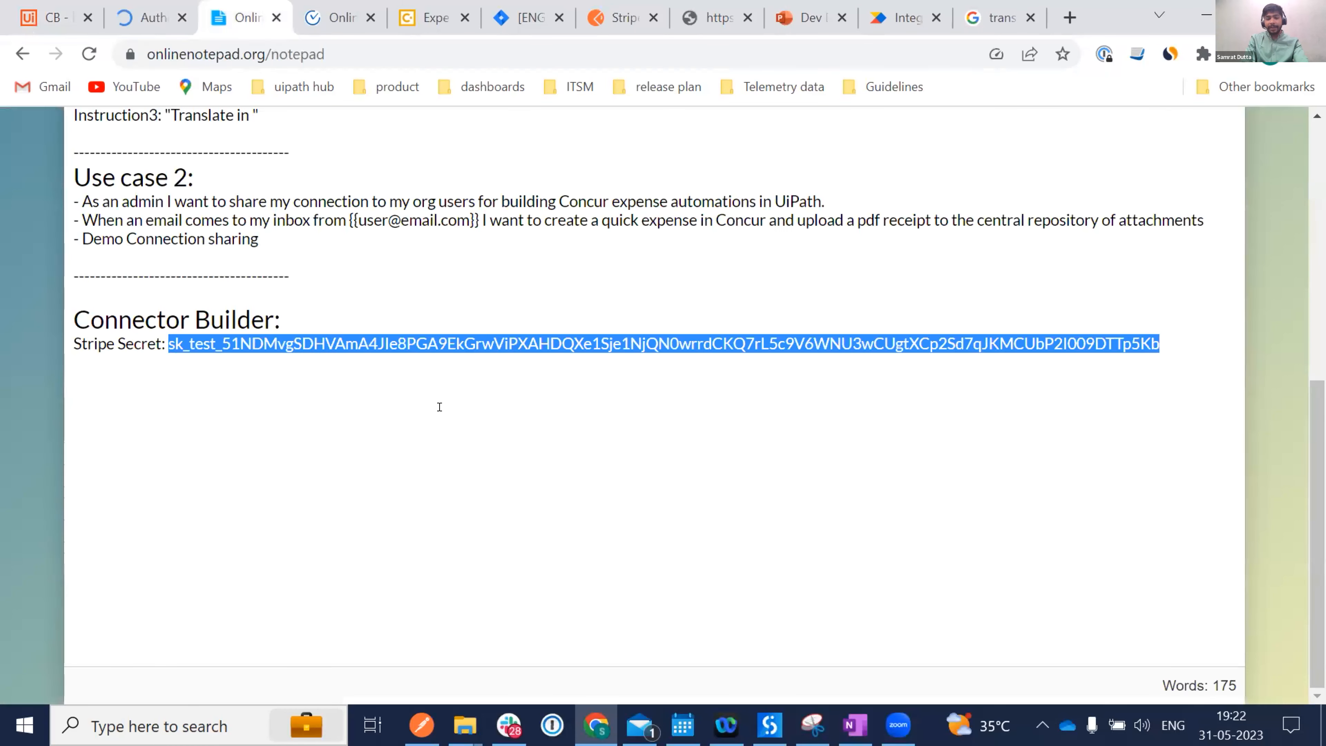
{"action": "left_click", "coordinate": [32, 17]}
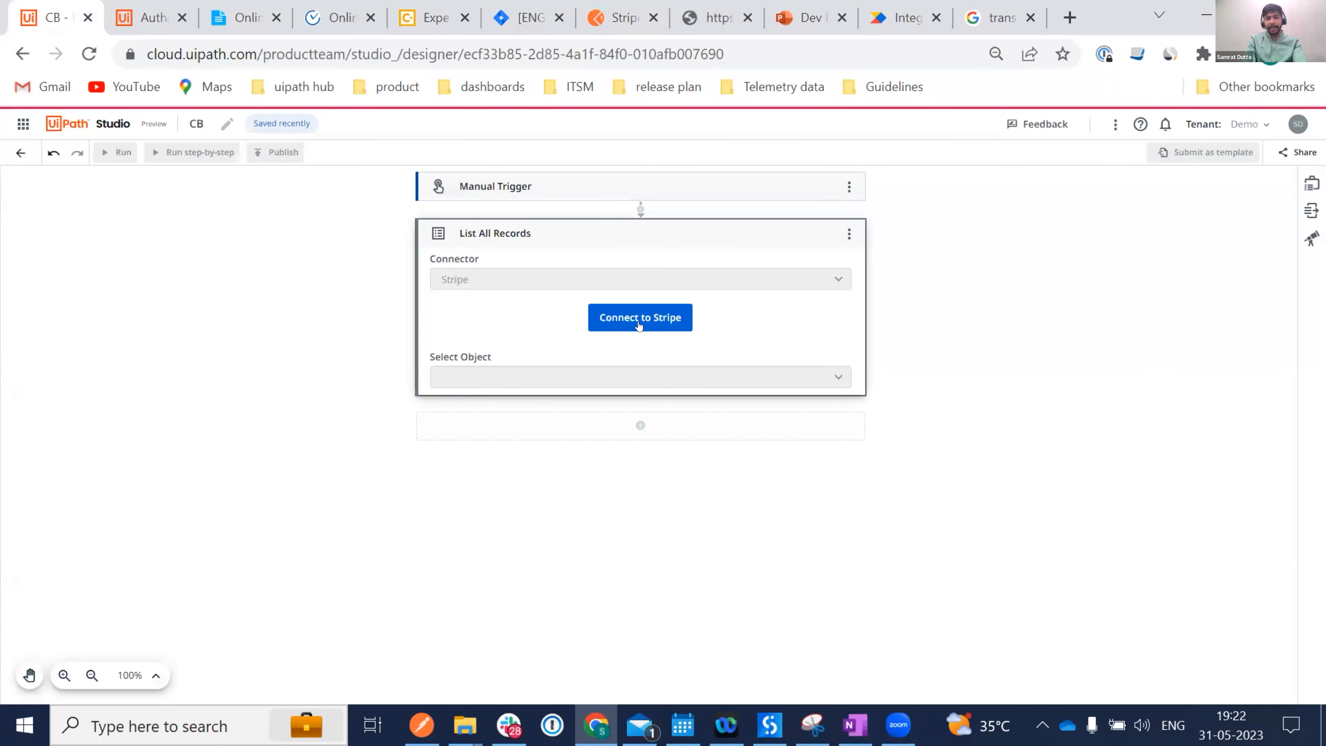
{"action": "left_click", "coordinate": [122, 16]}
{"action": "double_click", "coordinate": [595, 348]}
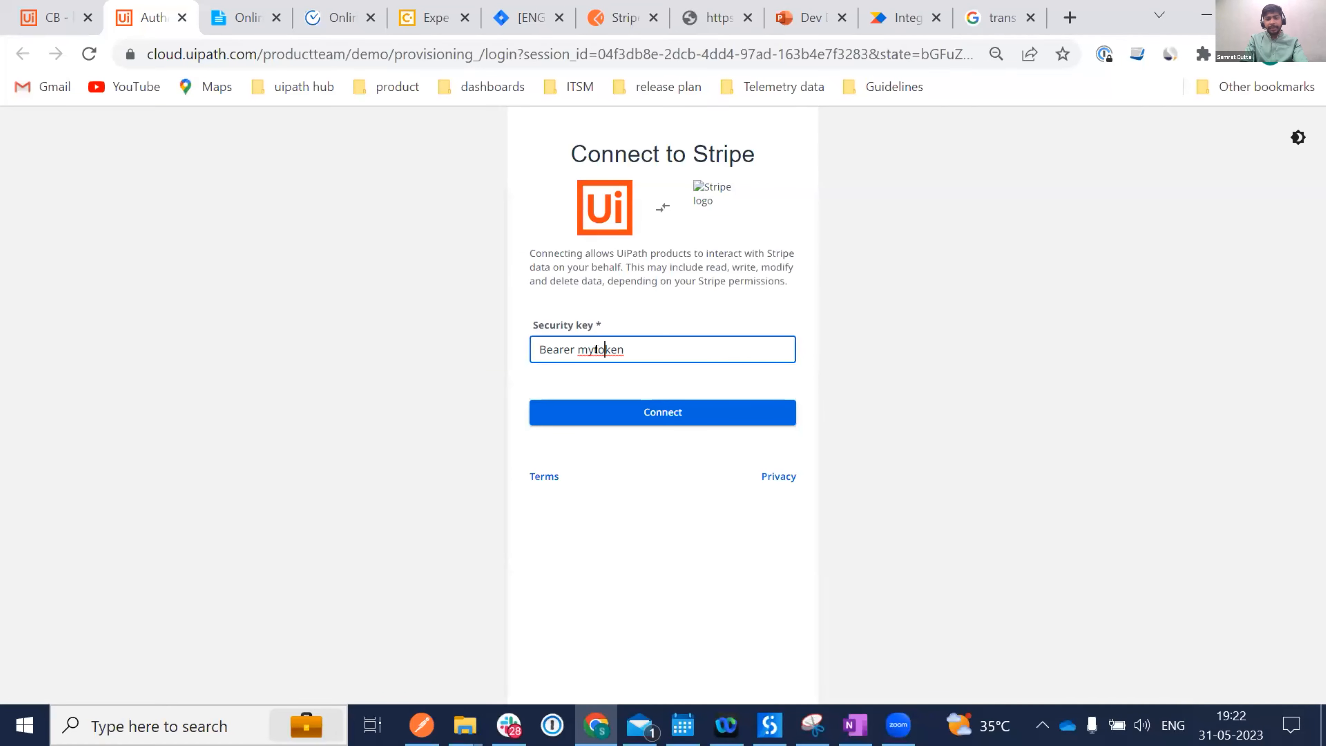
{"action": "key", "text": "ctrl+v"}
{"action": "left_click", "coordinate": [636, 416]}
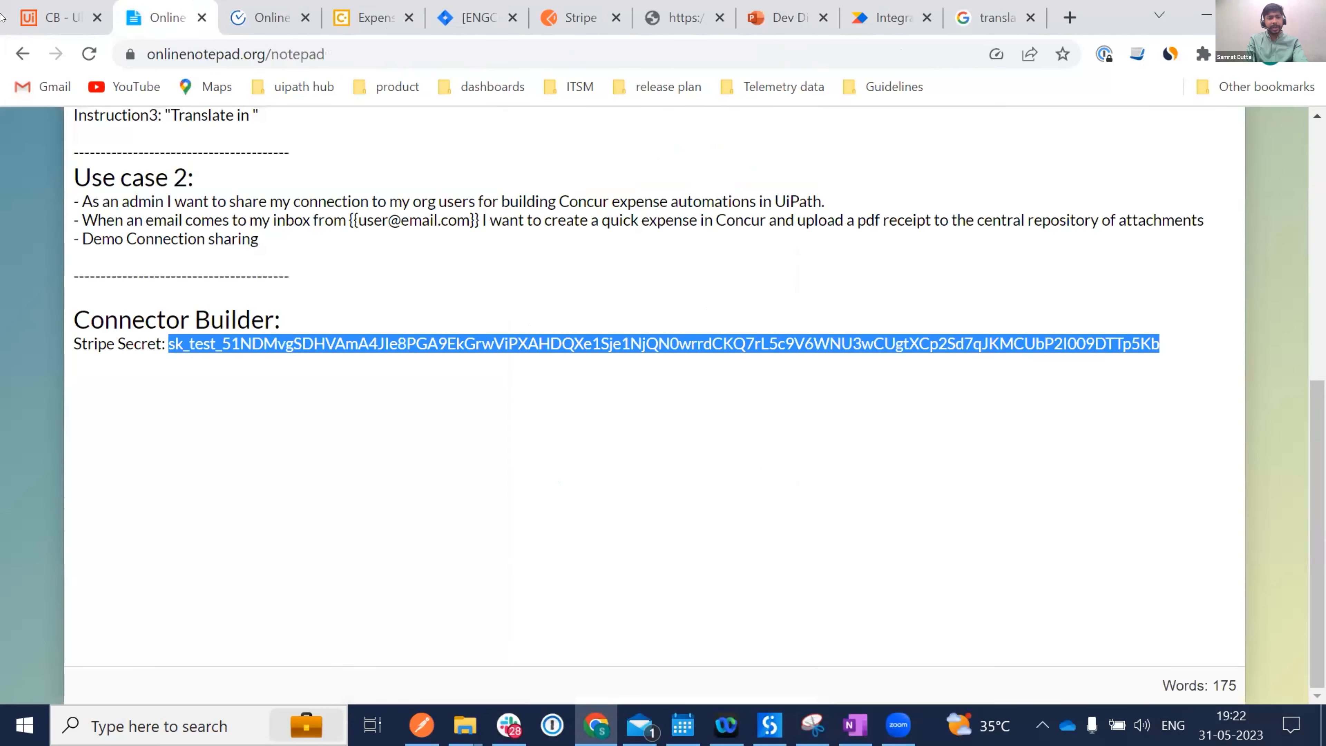
{"action": "left_click", "coordinate": [59, 8]}
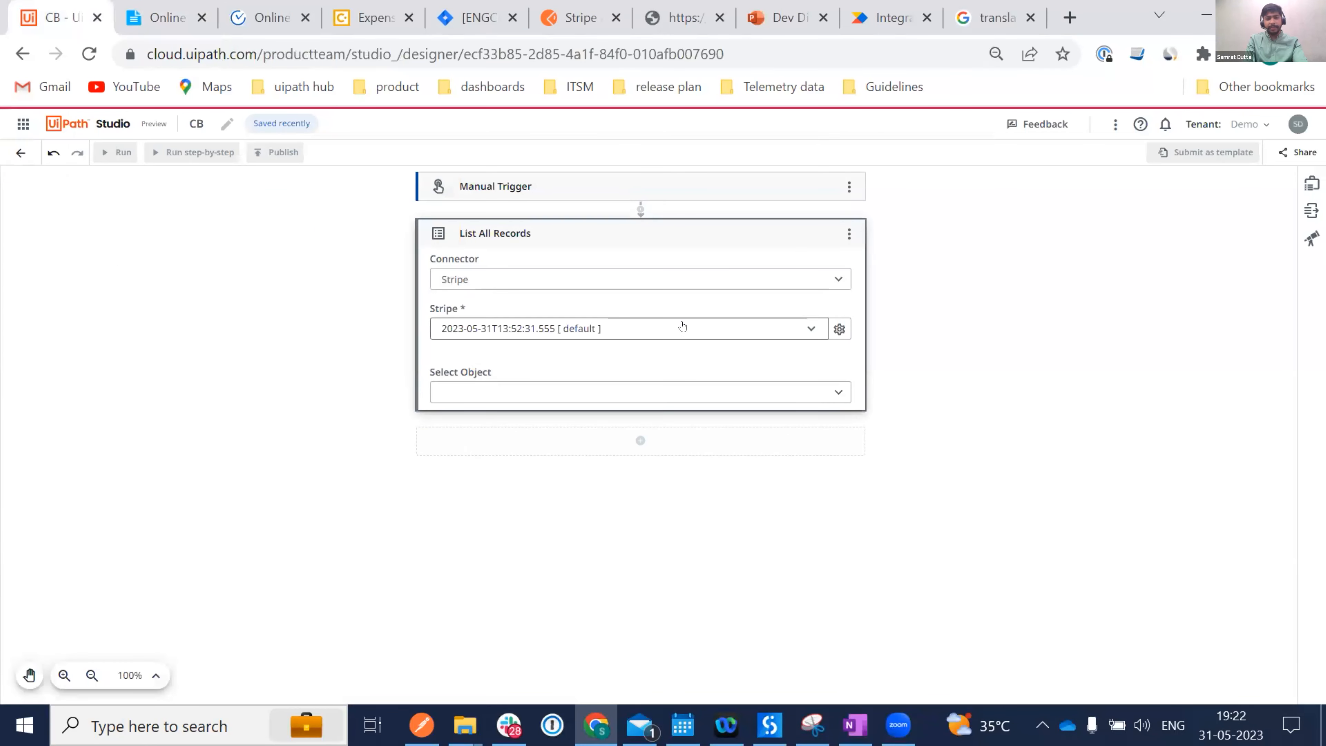
Set List All Records to fetch the Invoices object.
{"action": "left_click", "coordinate": [603, 392]}
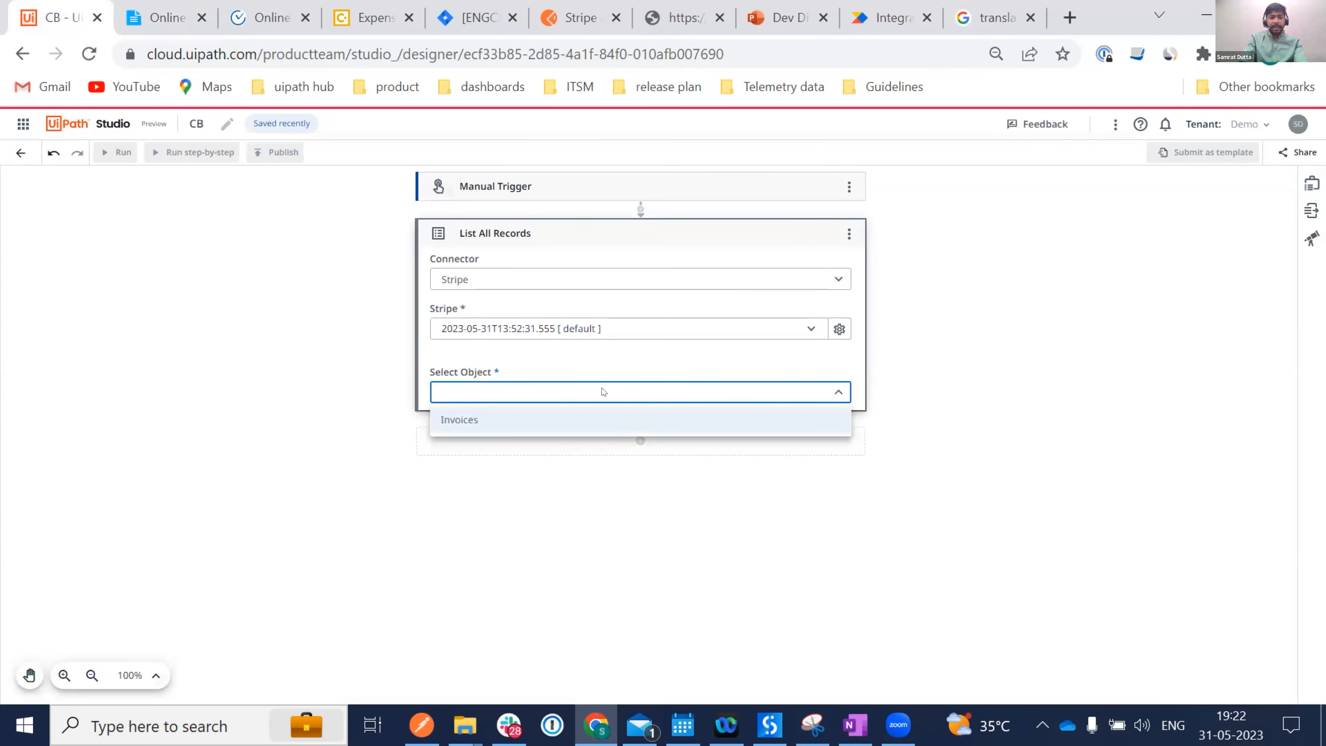
{"action": "left_click", "coordinate": [524, 425]}
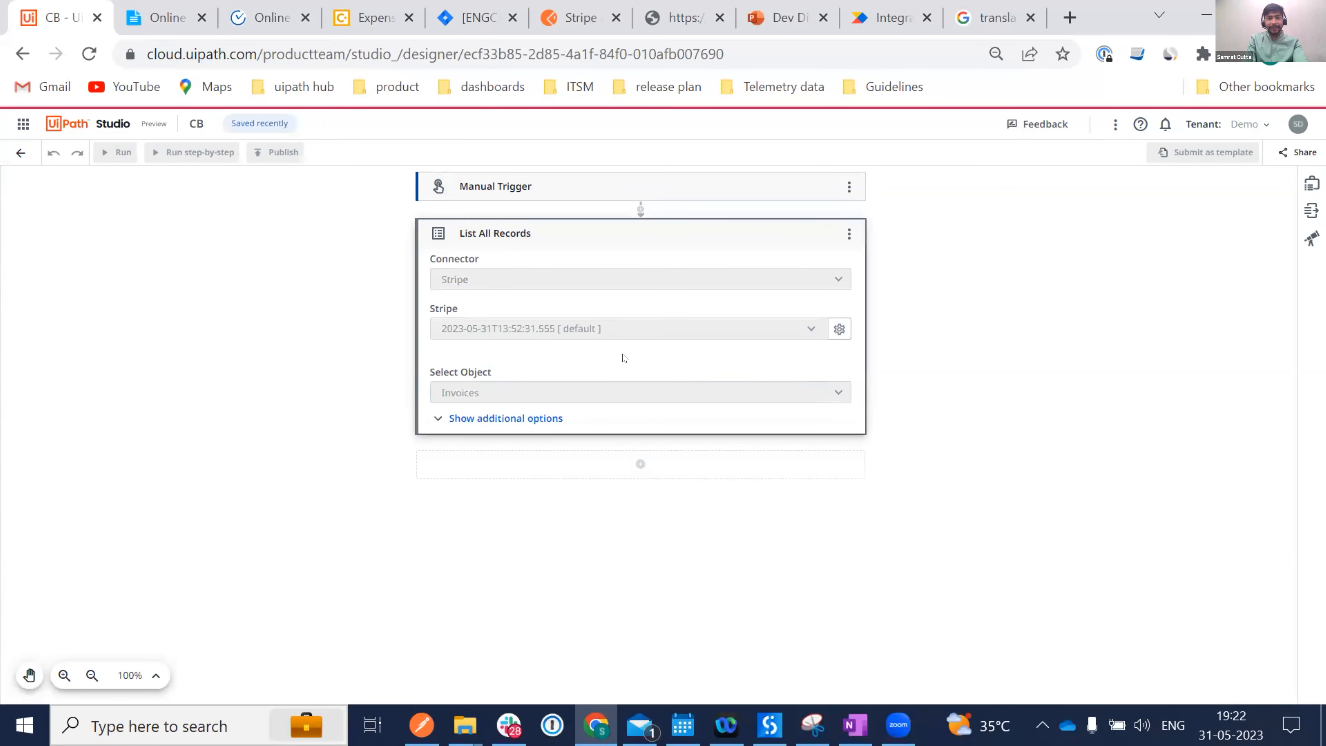
{"action": "left_click", "coordinate": [503, 423]}
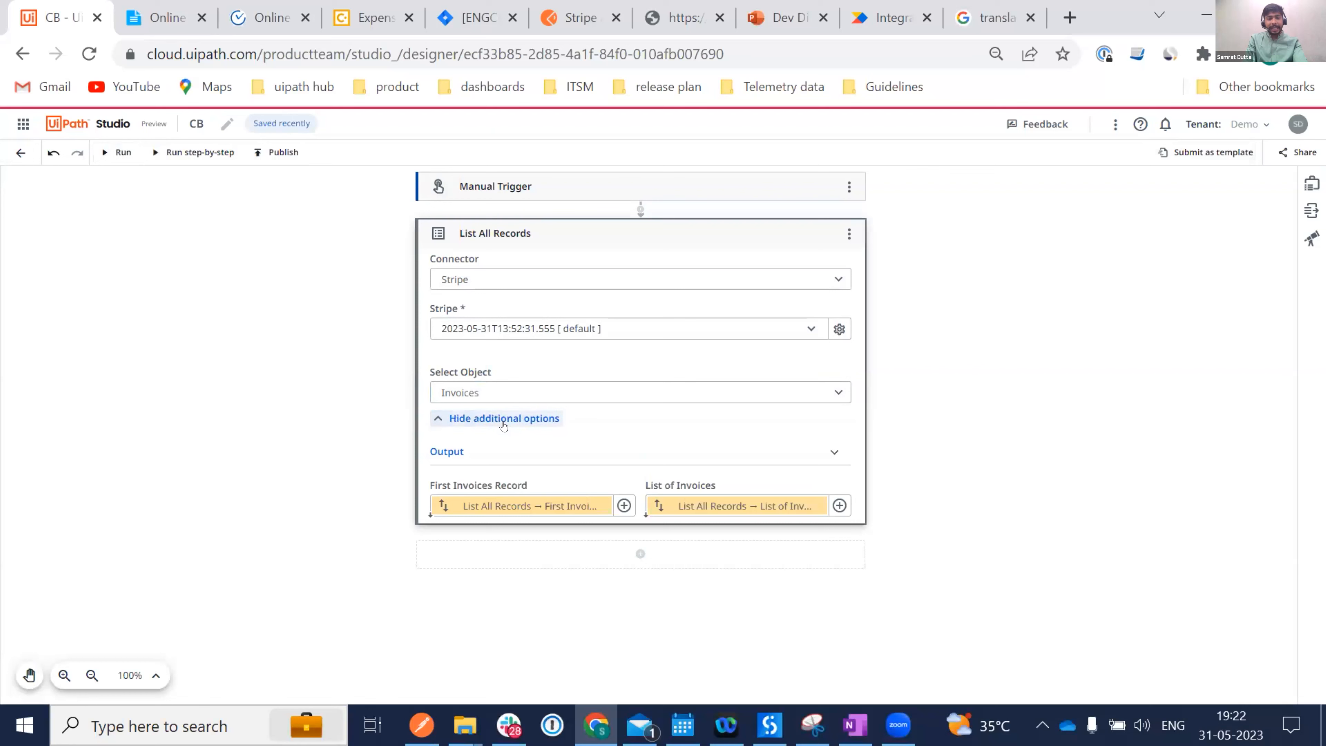
Add a Write Line whose Text is the First Invoices Record's amount_remaining variable.
{"action": "left_click", "coordinate": [640, 551]}
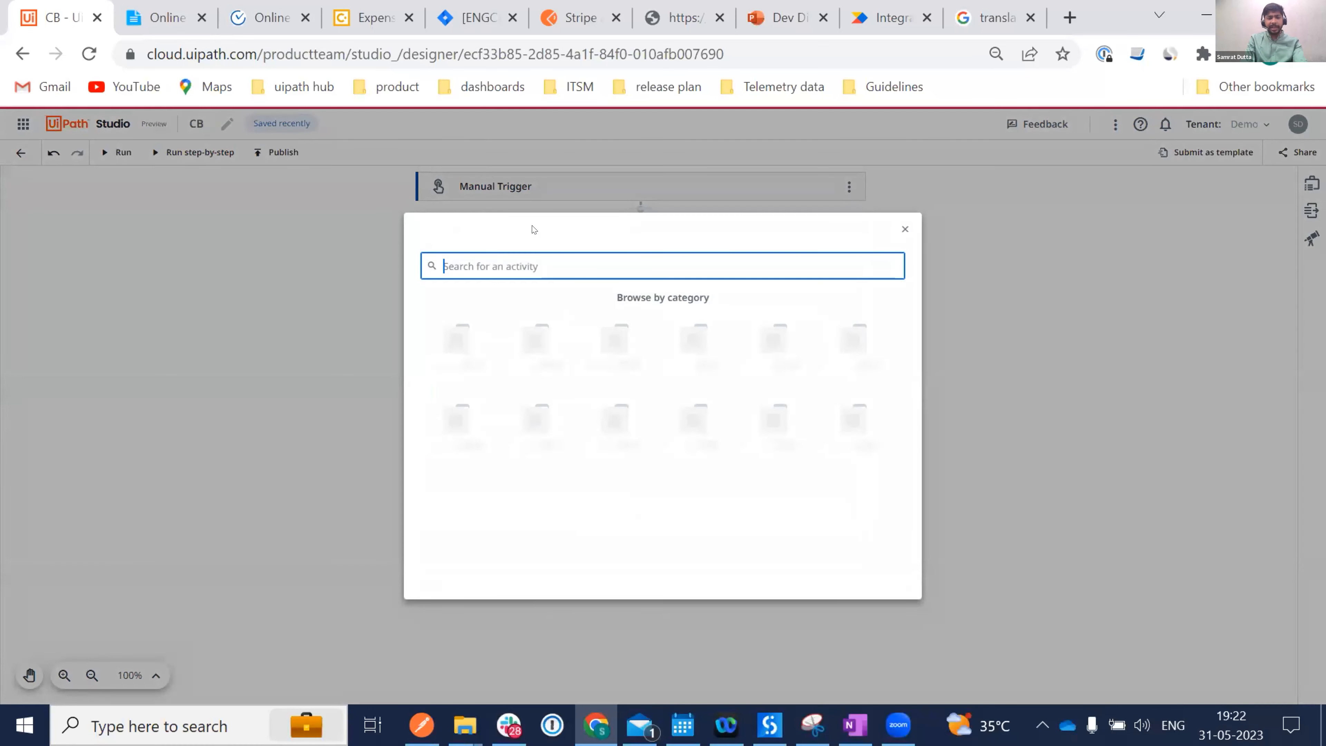
{"action": "type", "text": "write"}
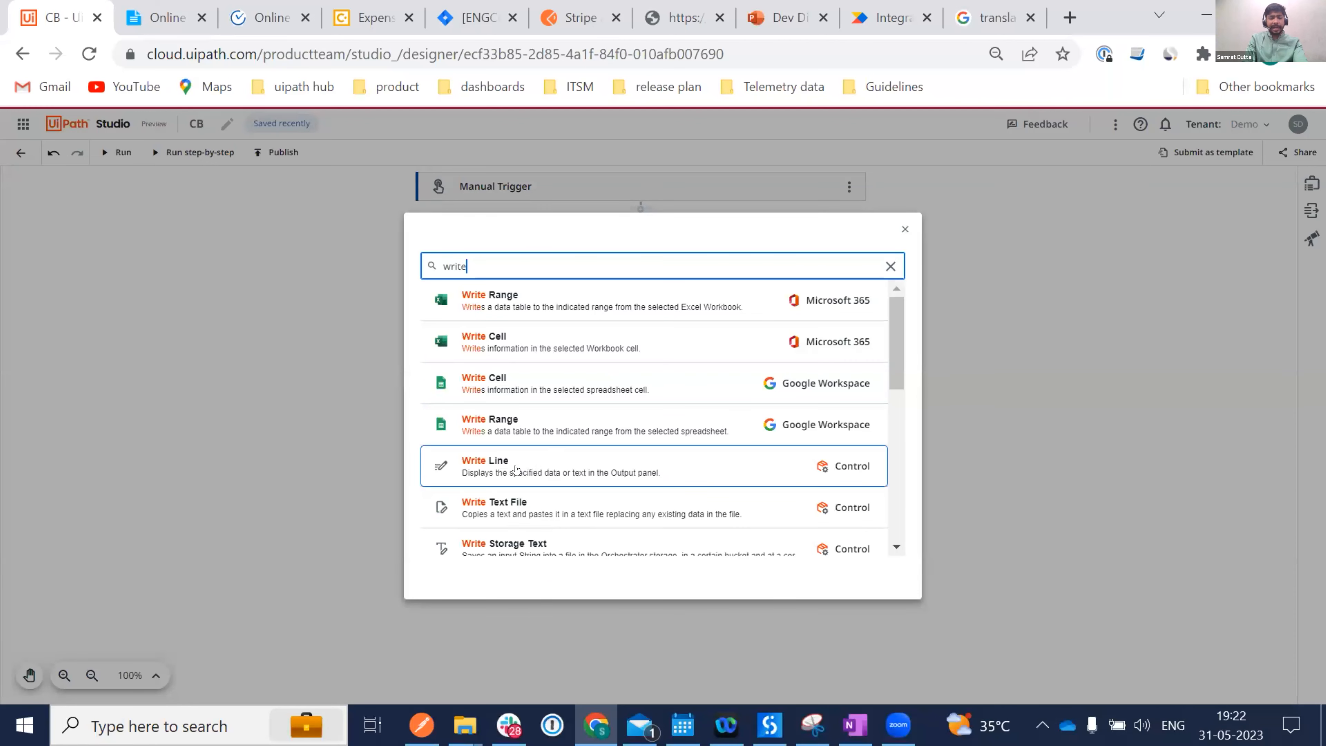
{"action": "left_click", "coordinate": [522, 469]}
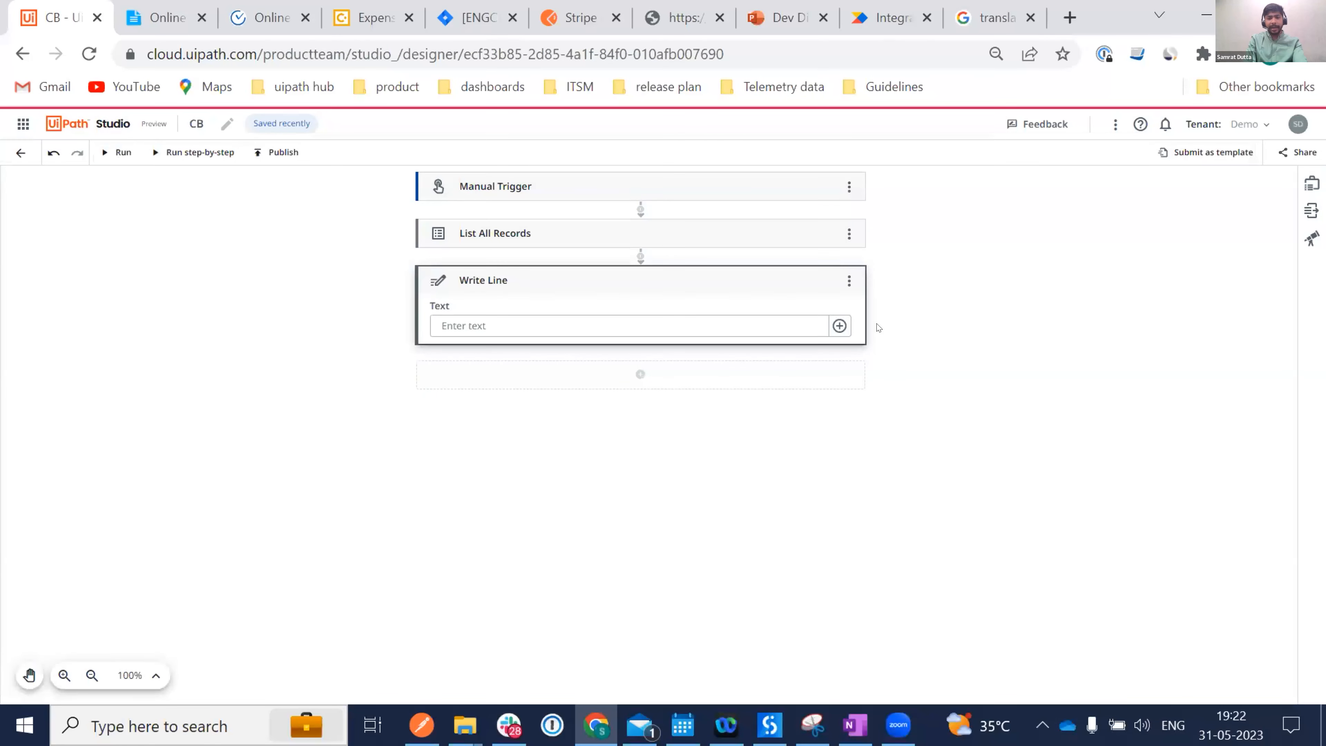
{"action": "left_click", "coordinate": [839, 325]}
{"action": "left_click", "coordinate": [883, 374]}
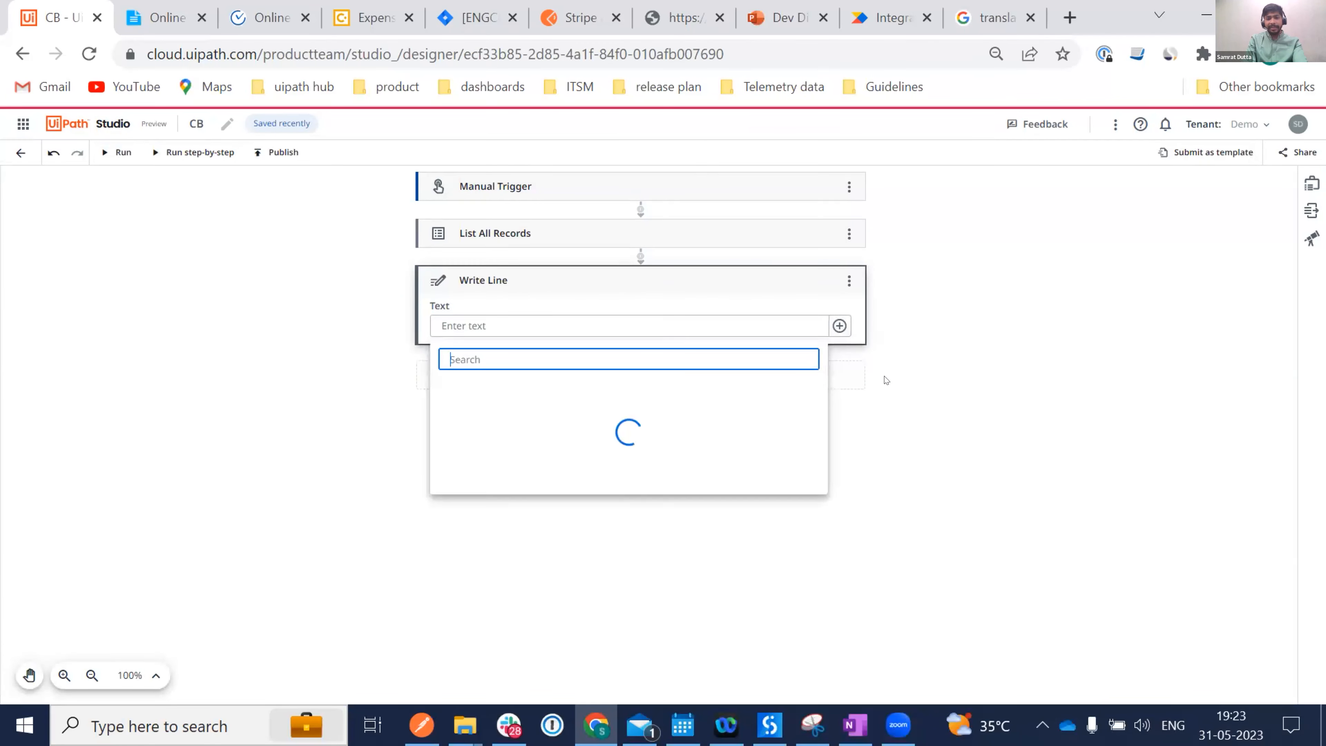
{"action": "left_click", "coordinate": [516, 392]}
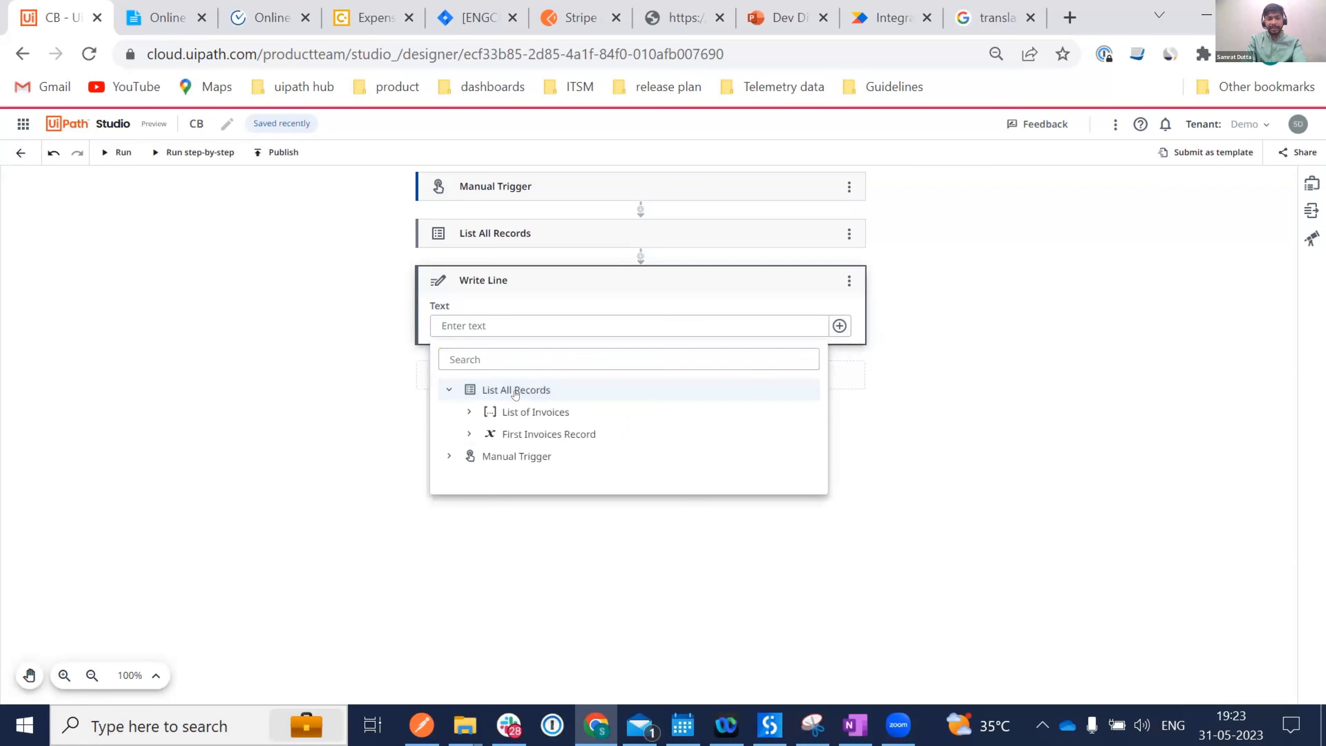
{"action": "left_click", "coordinate": [539, 435]}
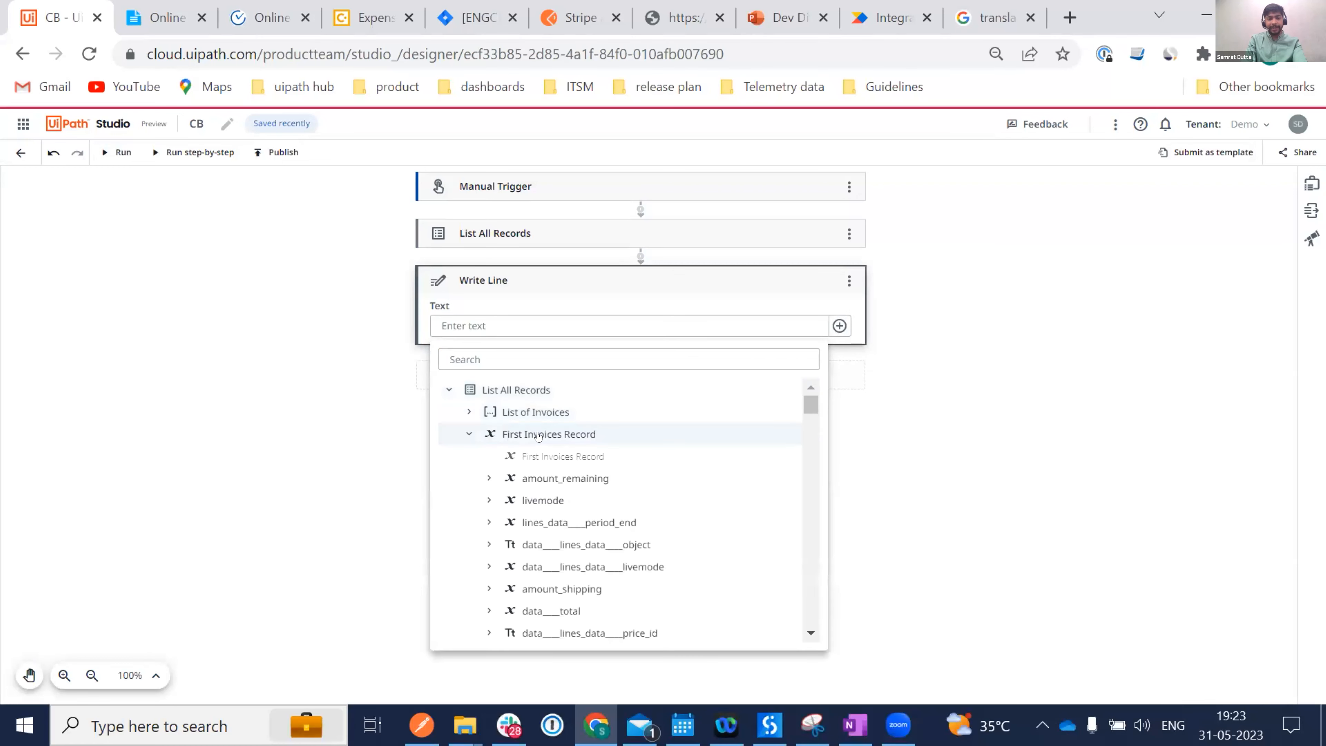
{"action": "left_click", "coordinate": [582, 480]}
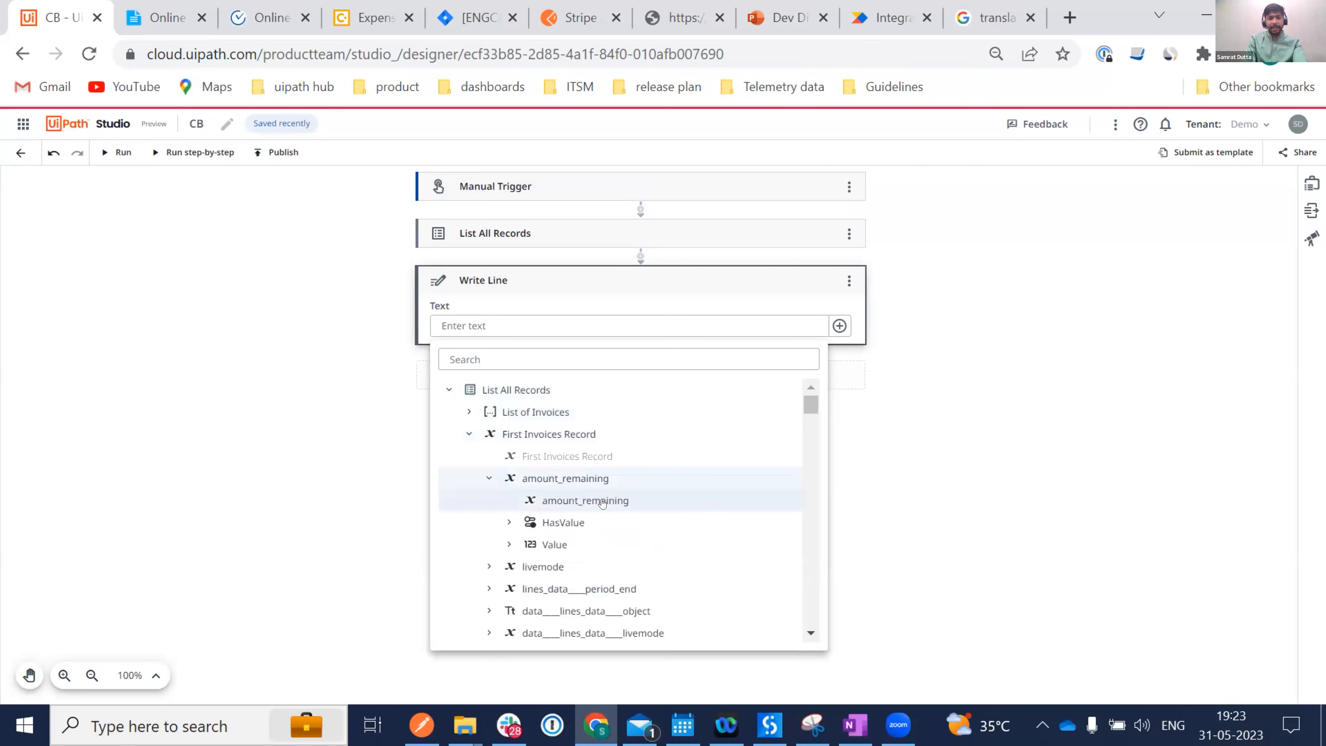
{"action": "left_click", "coordinate": [603, 502]}
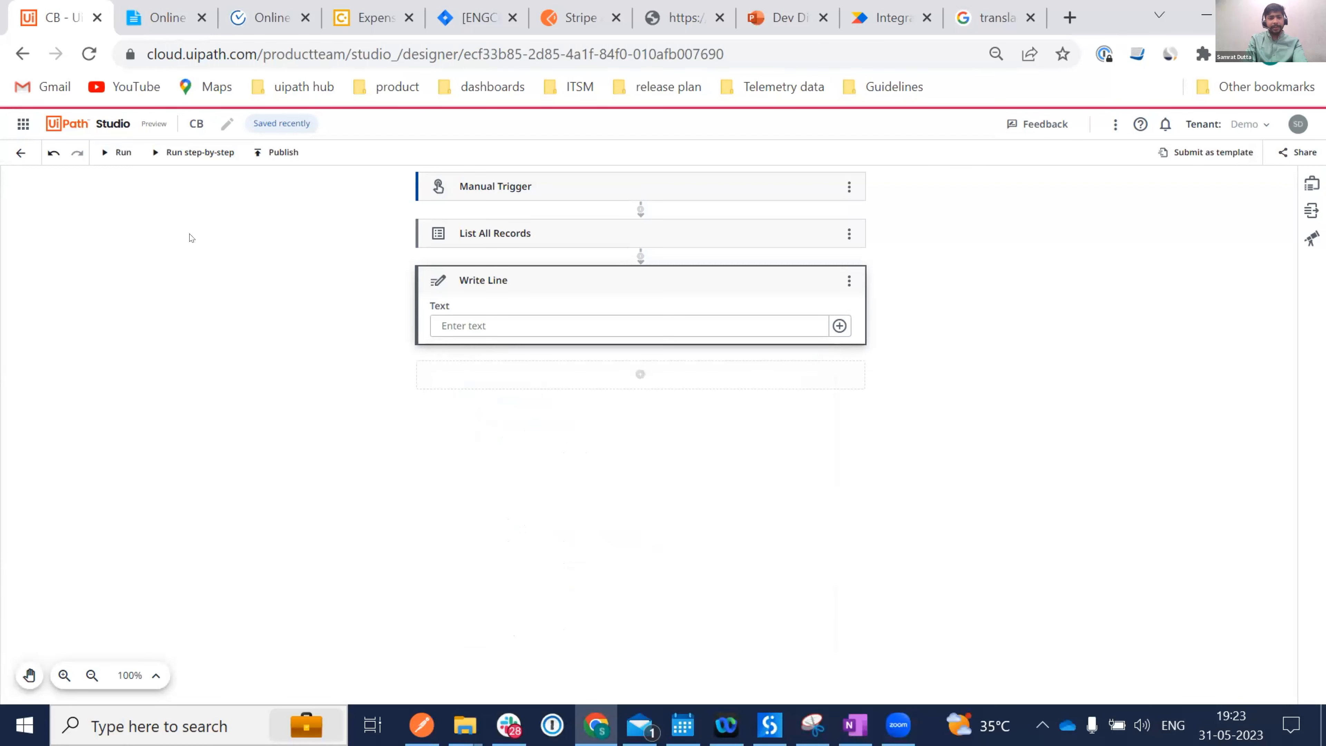
Run the CB project, confirm 5000 in the Run output, then show the 'Dev Dives MAY Deck' Next steps slide.
{"action": "left_click", "coordinate": [104, 152]}
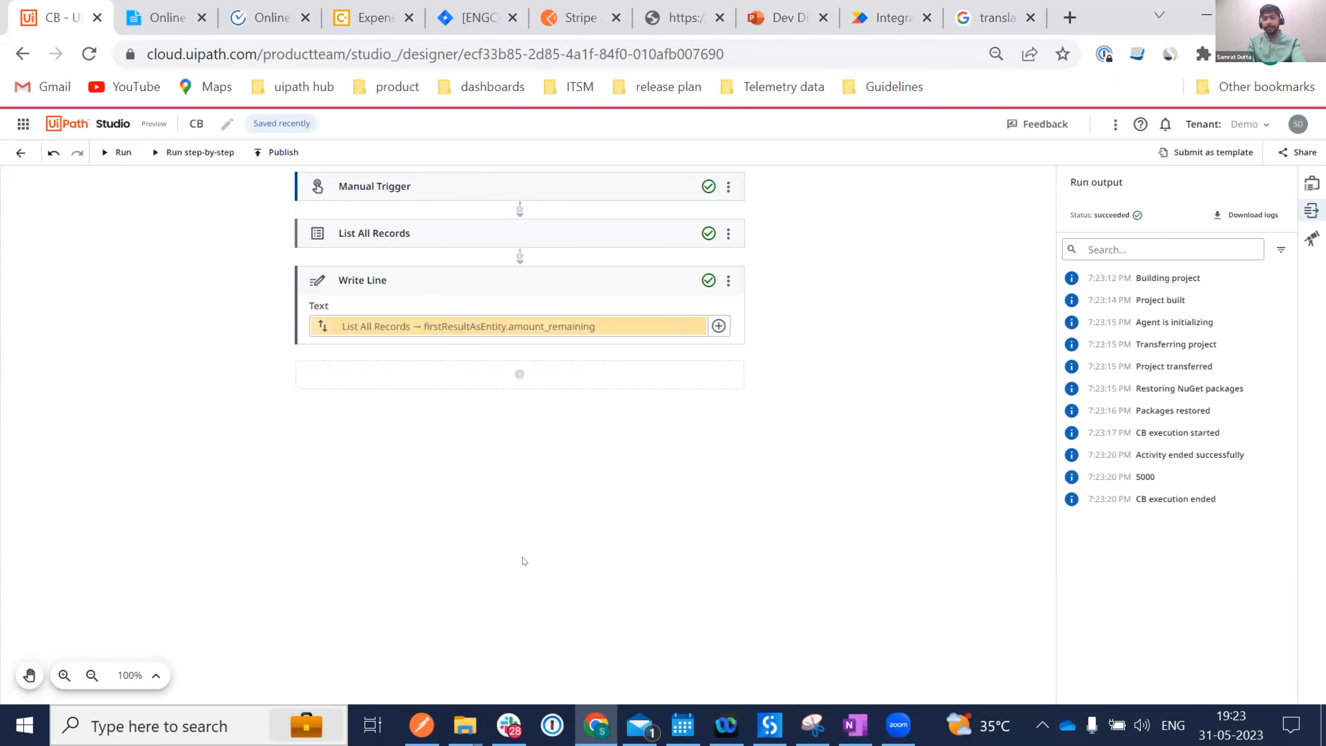
{"action": "double_click", "coordinate": [1144, 477]}
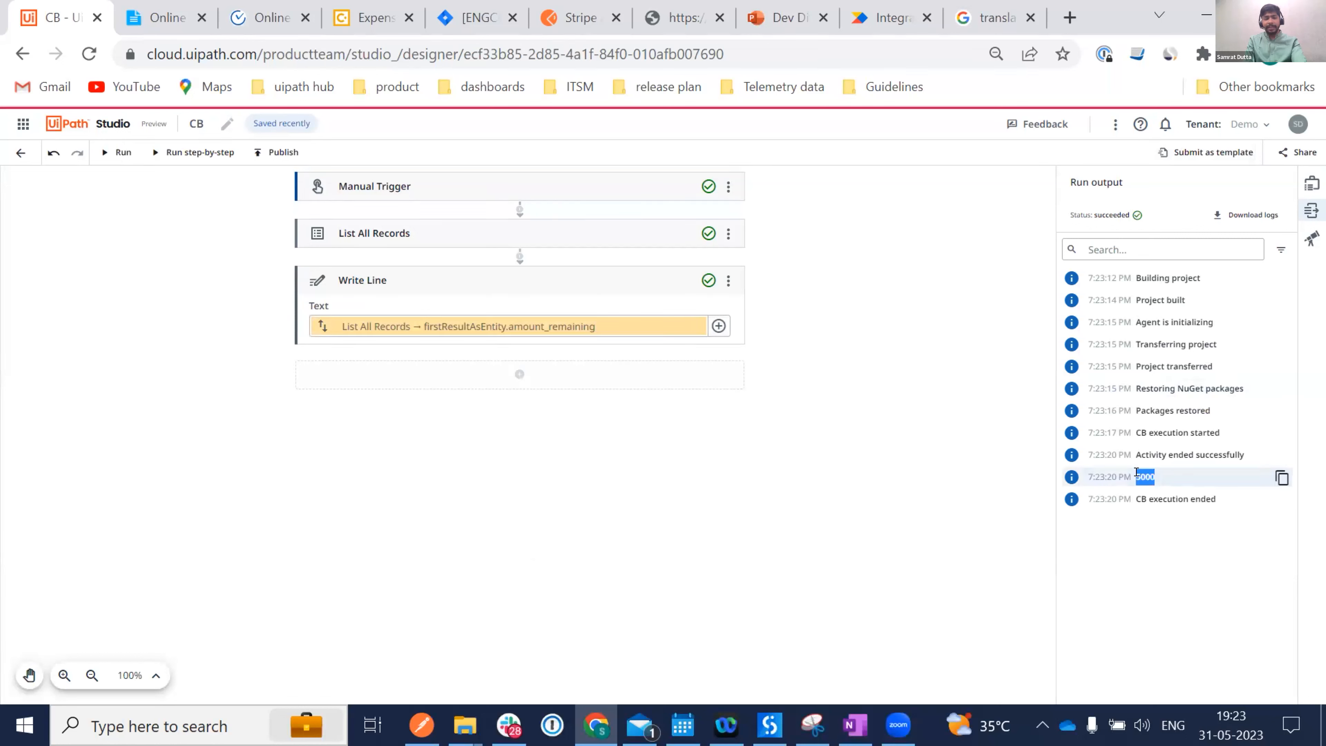
{"action": "left_click", "coordinate": [588, 113]}
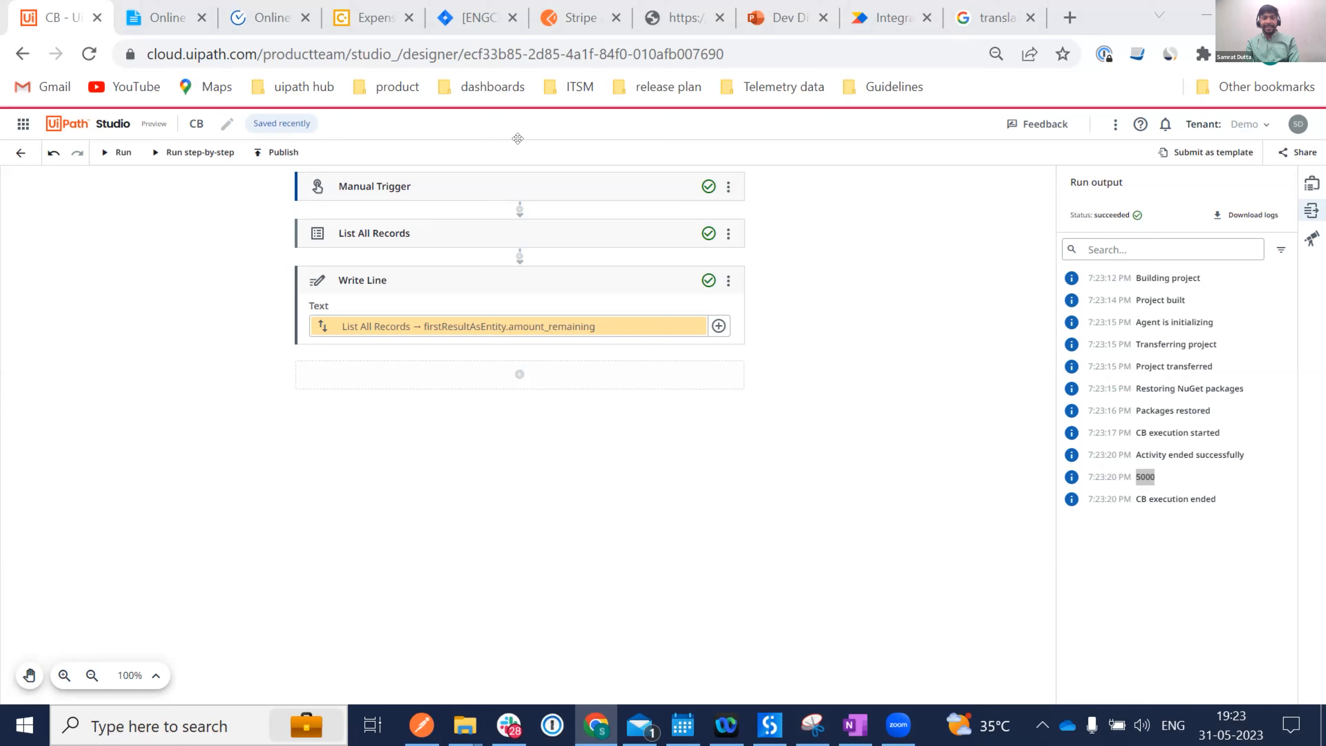
{"action": "left_click", "coordinate": [788, 19]}
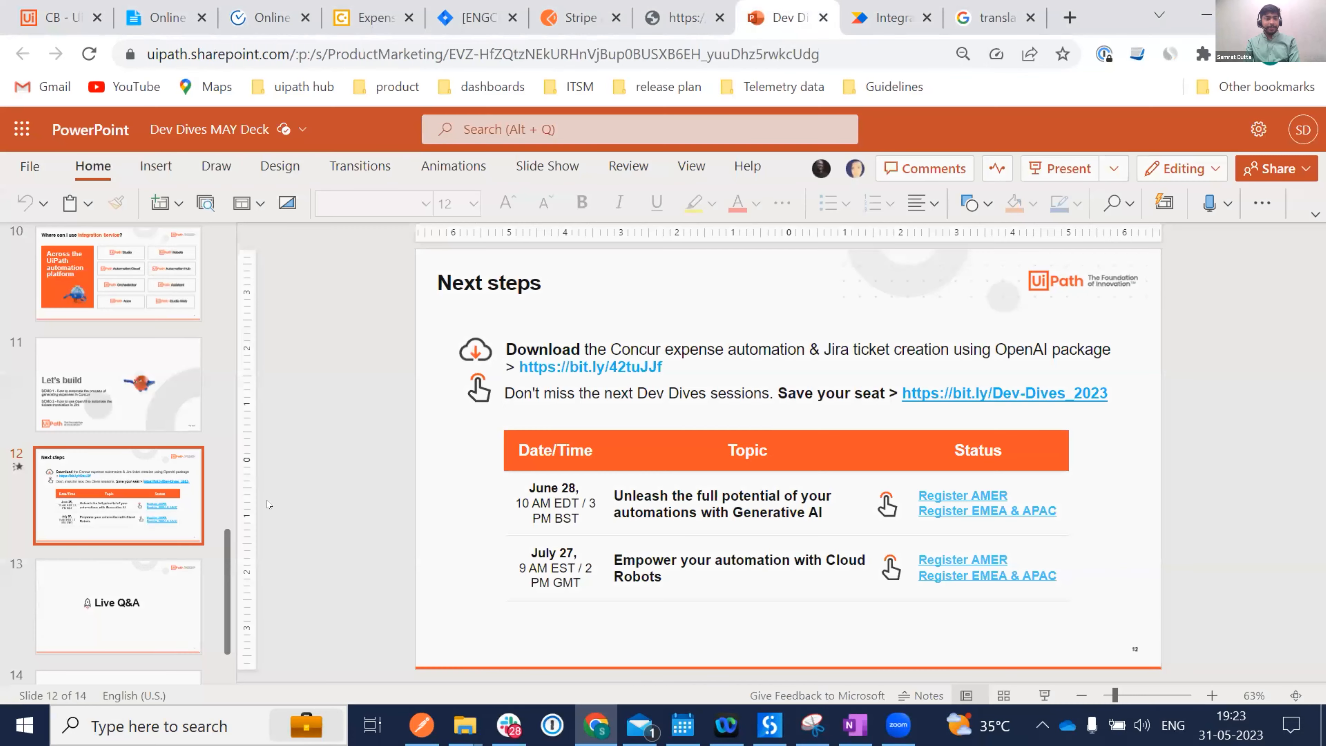